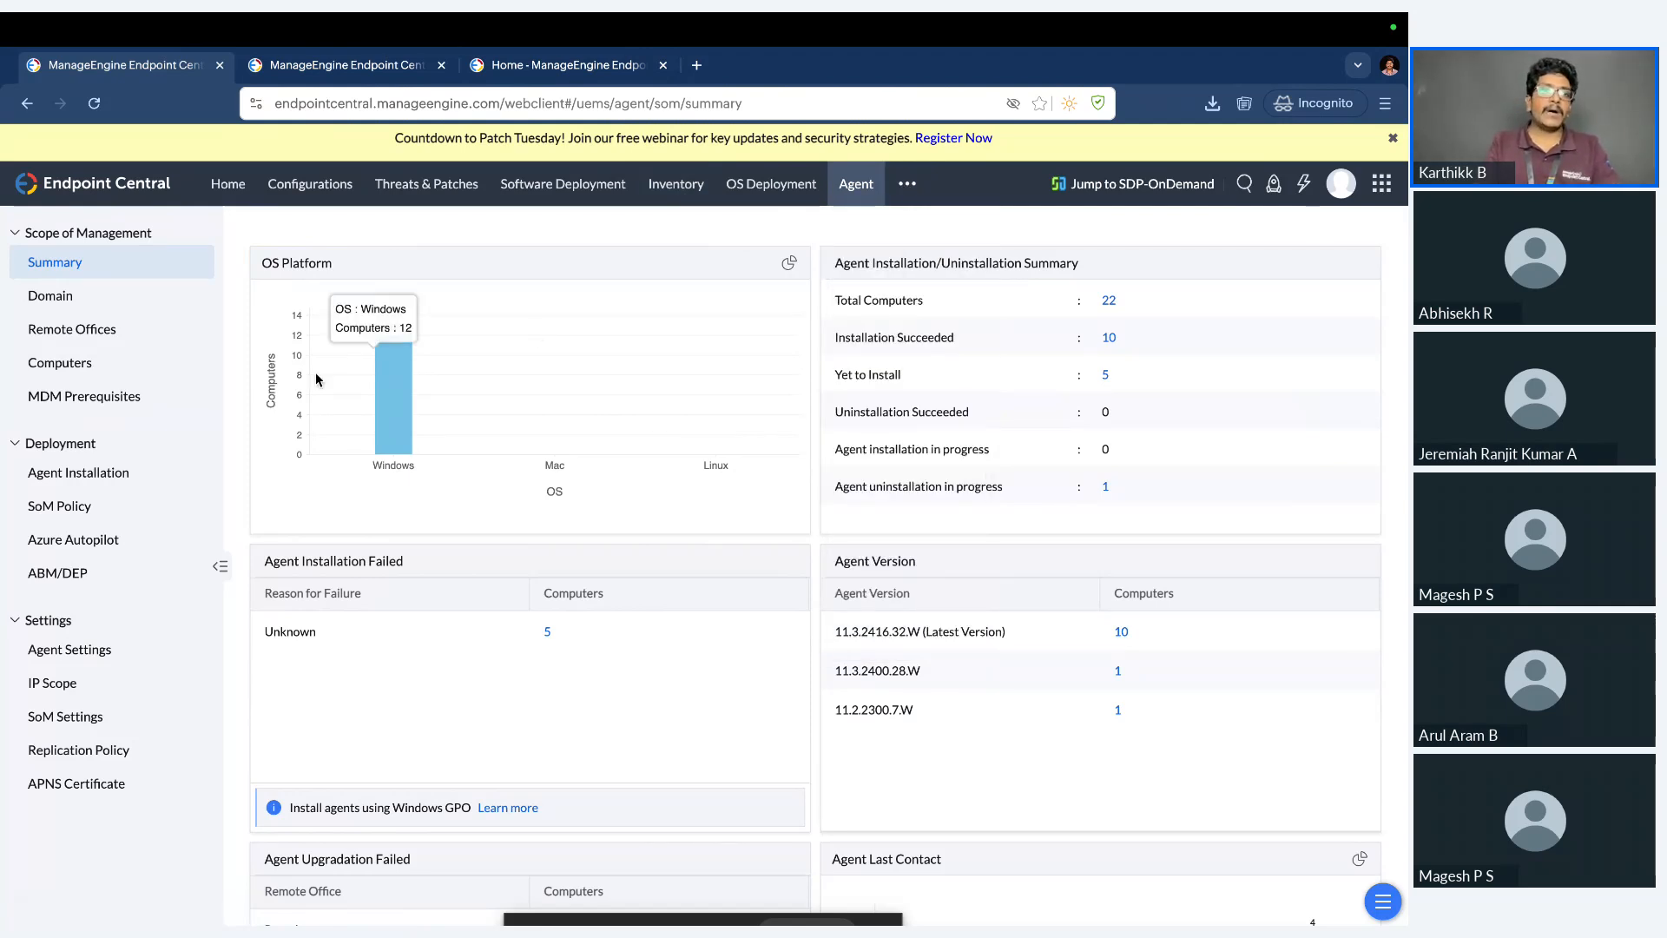
Review the agent's remote offices, managed computers and agent installation methods, returning to the managed computers list.
{"action": "left_click", "coordinate": [137, 339]}
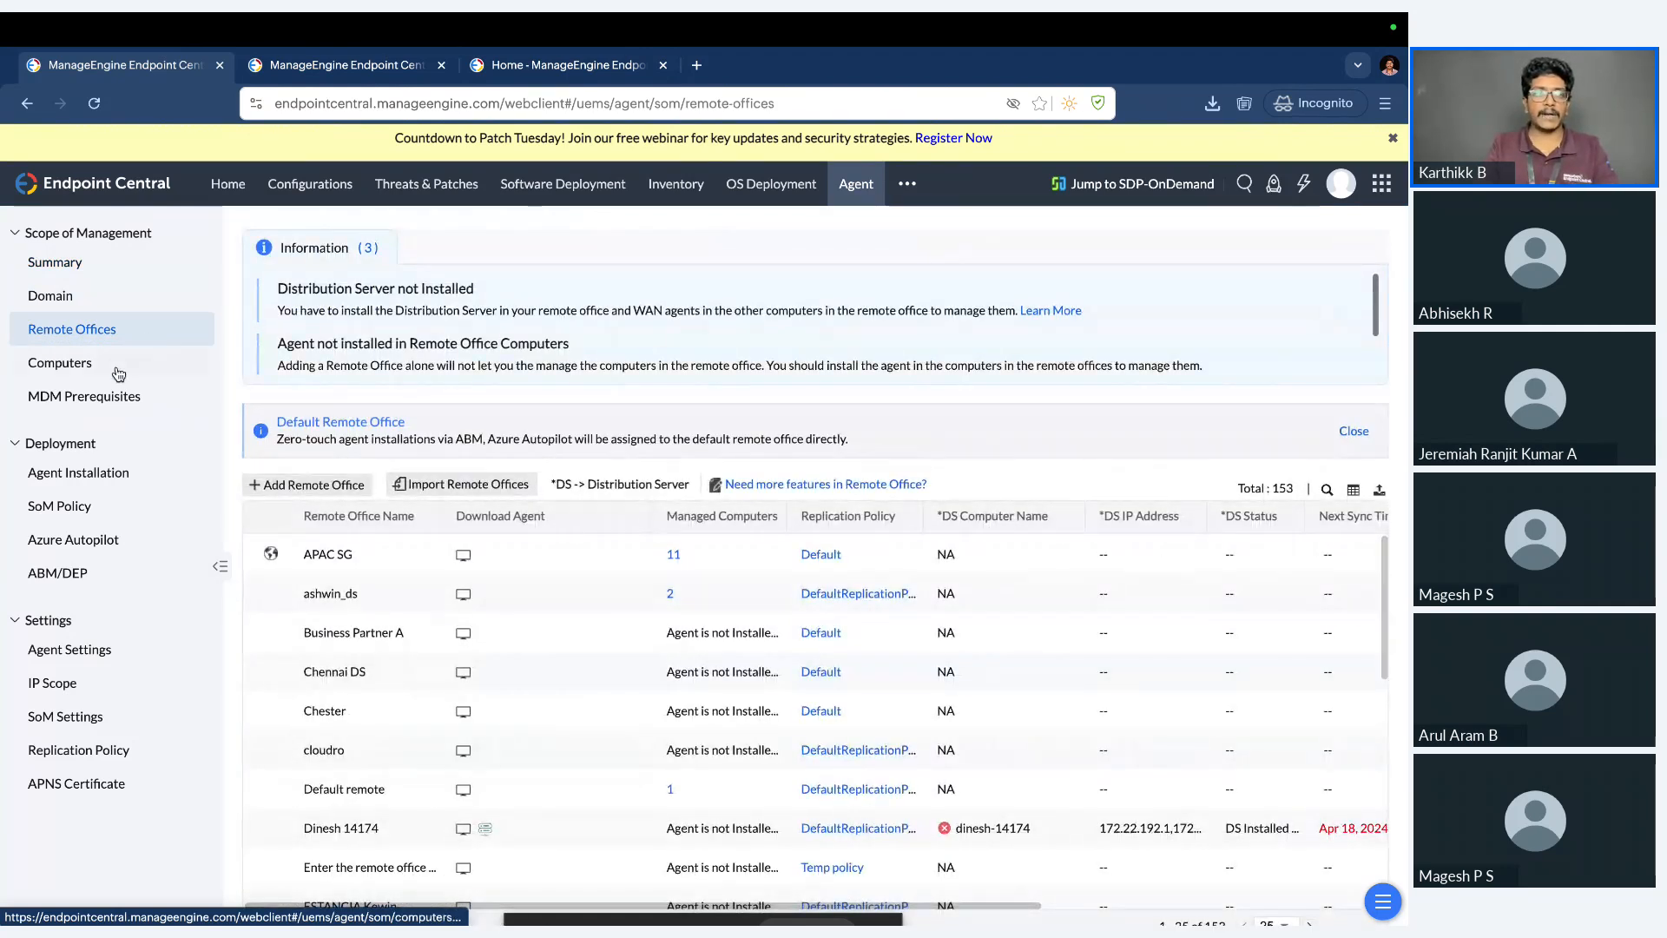
{"action": "left_click", "coordinate": [115, 374]}
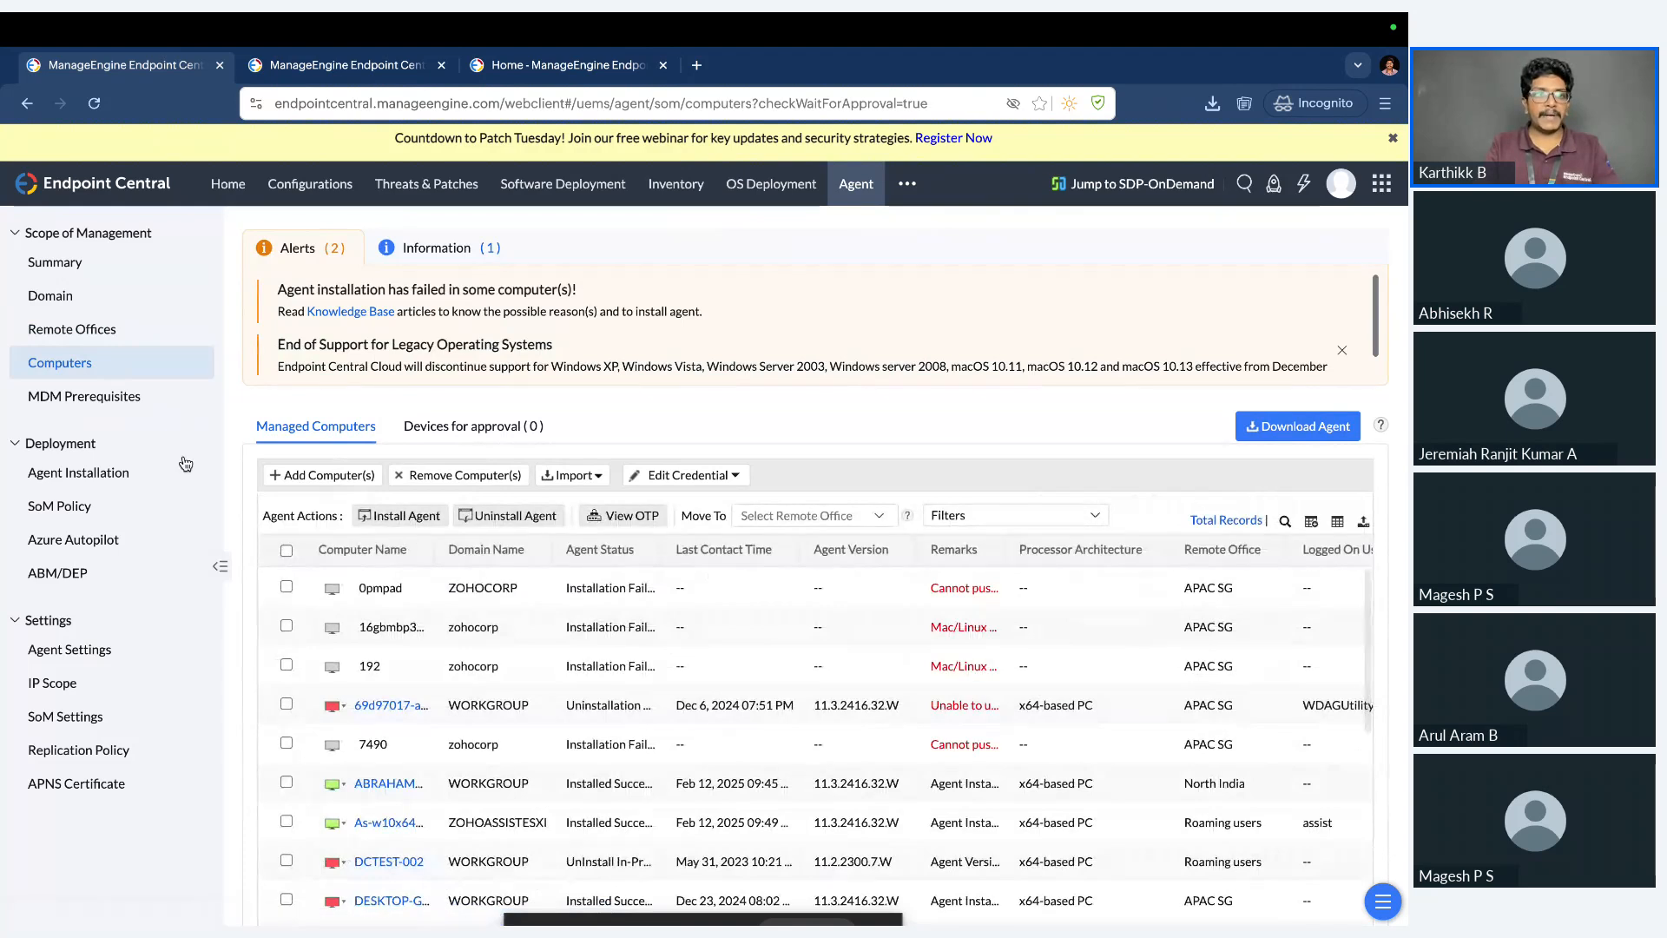
{"action": "left_click", "coordinate": [139, 474]}
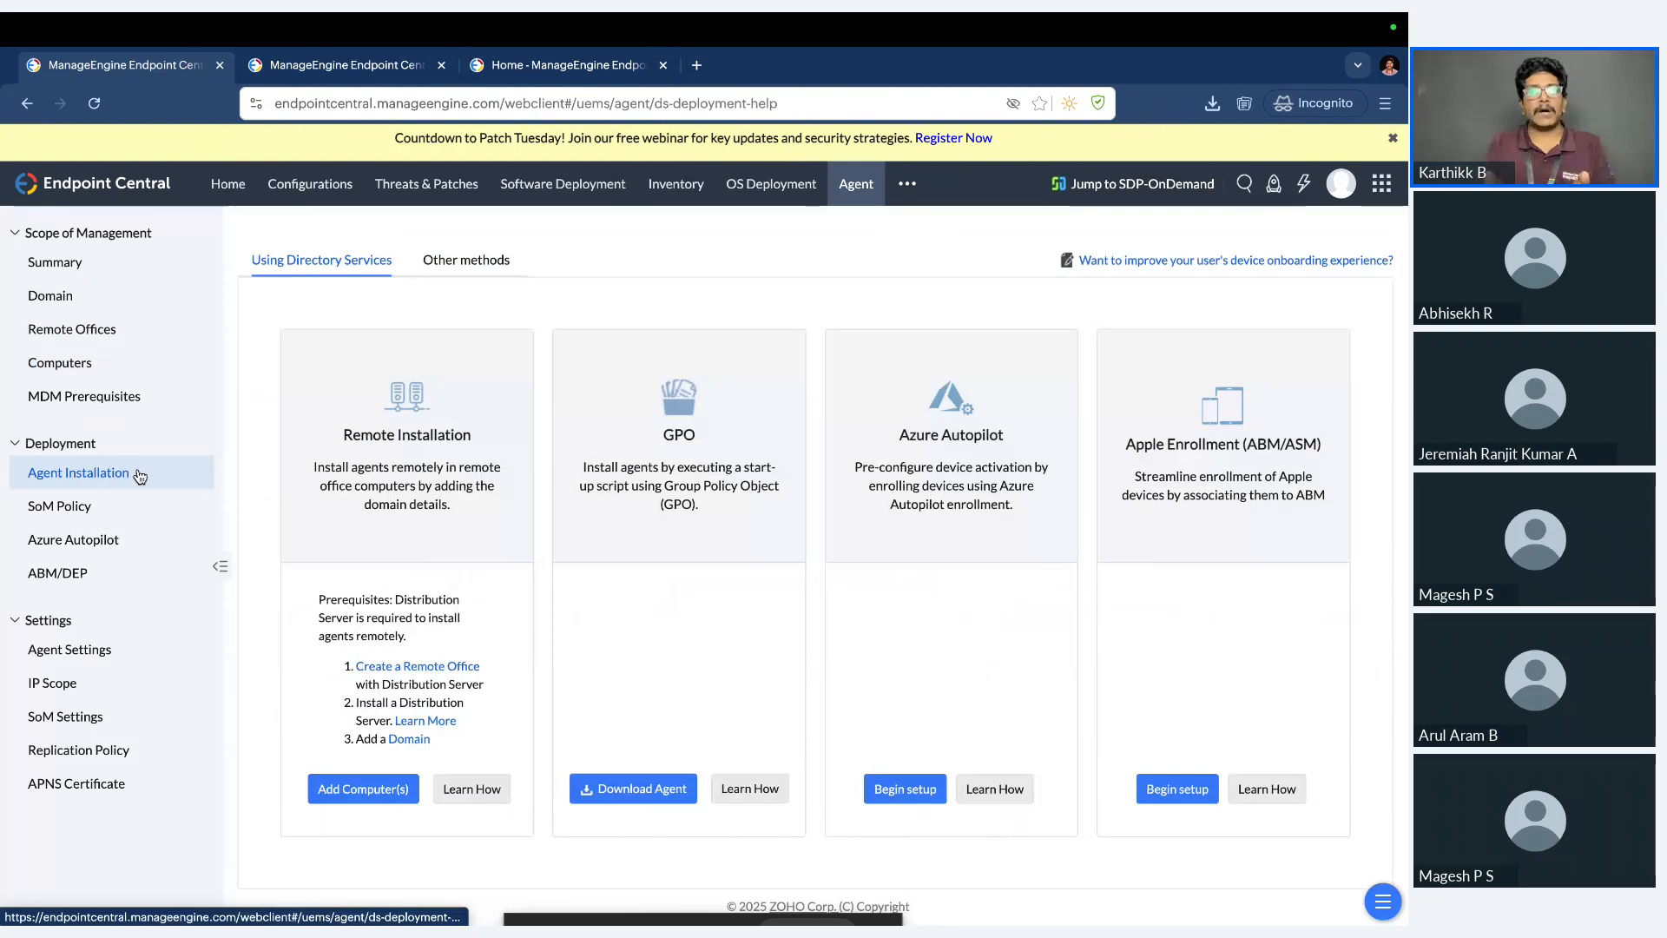
{"action": "left_click", "coordinate": [126, 369]}
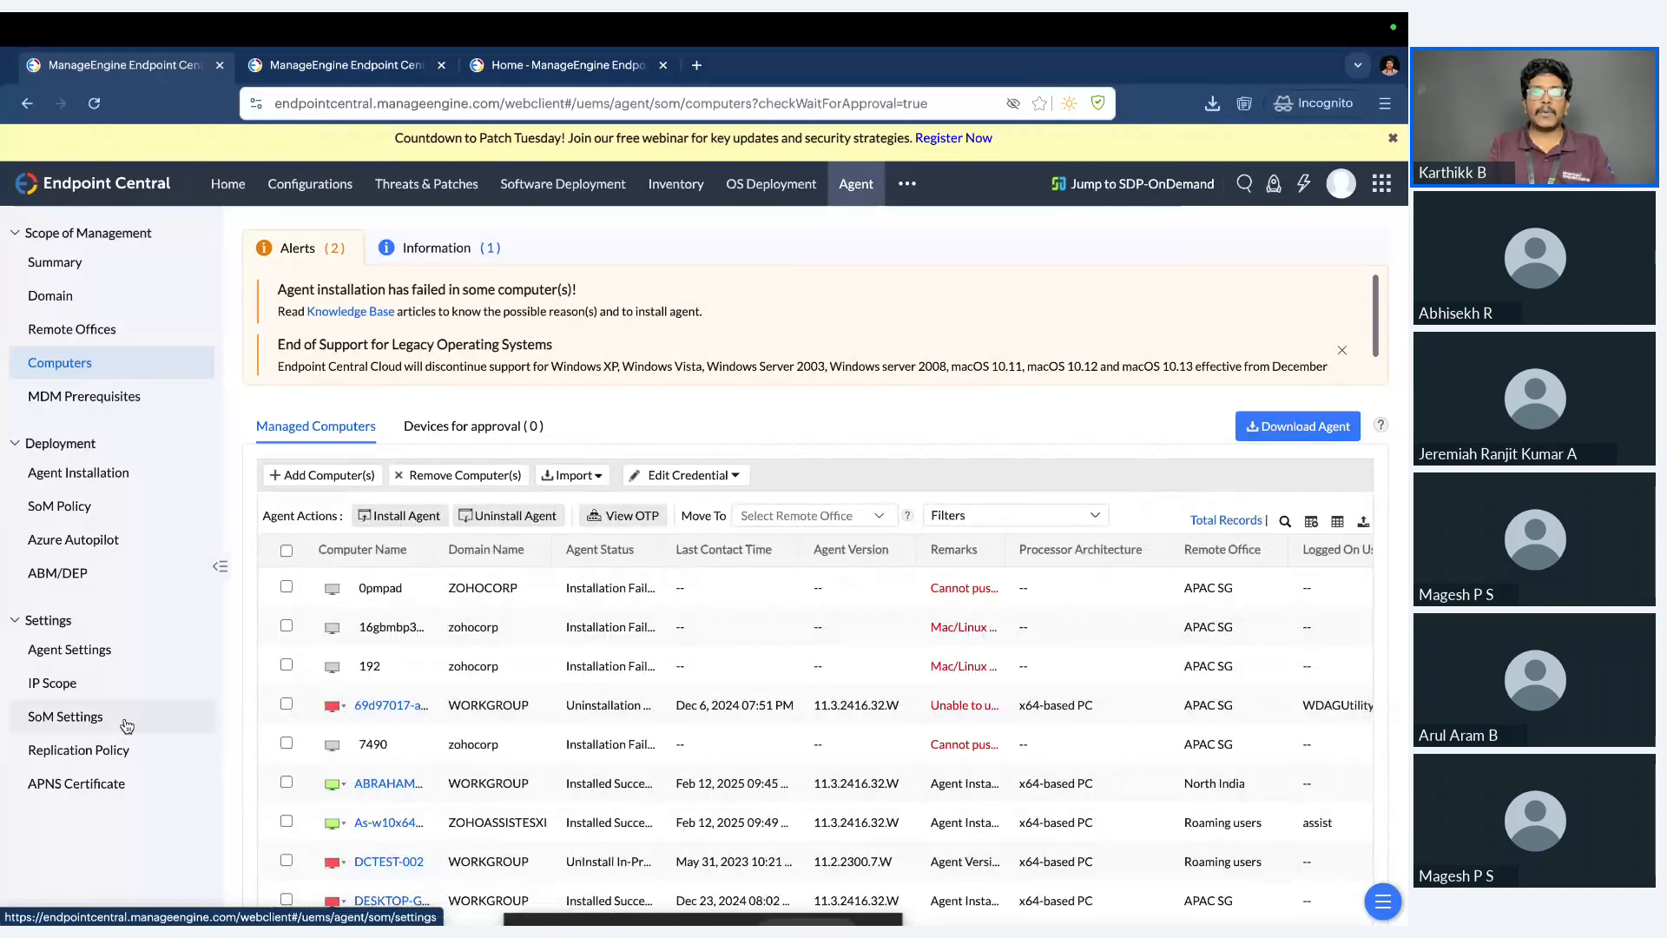
Open the inventory details of the Openstack computer from the list of scanned computers.
{"action": "left_click", "coordinate": [682, 195]}
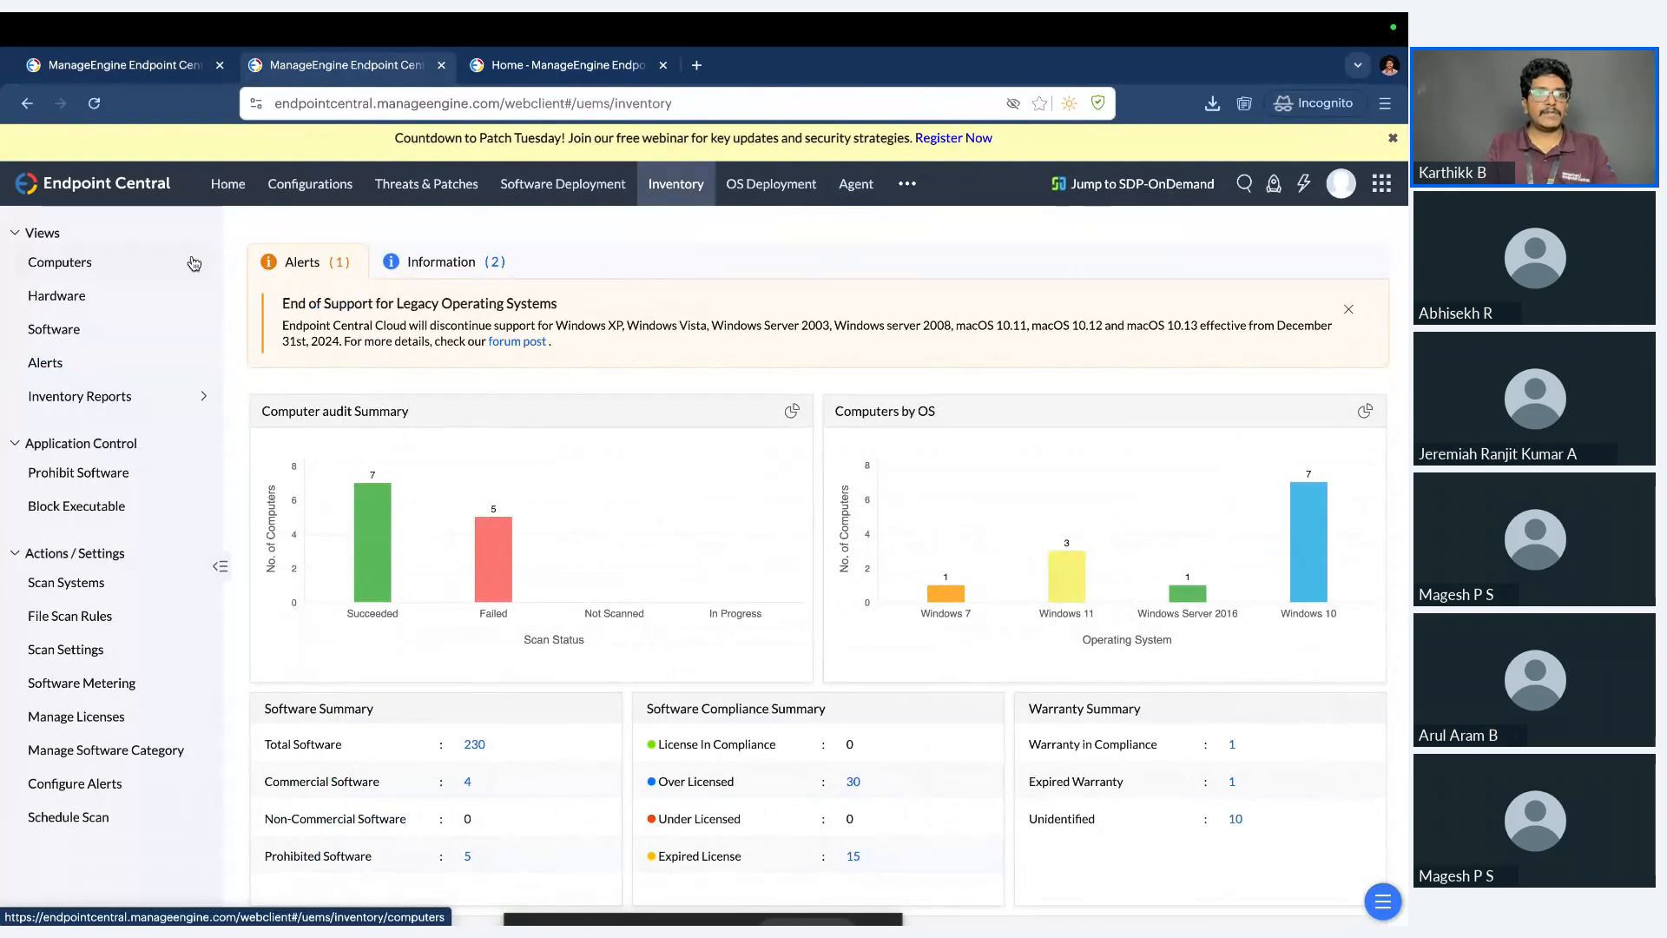
{"action": "left_click", "coordinate": [119, 264]}
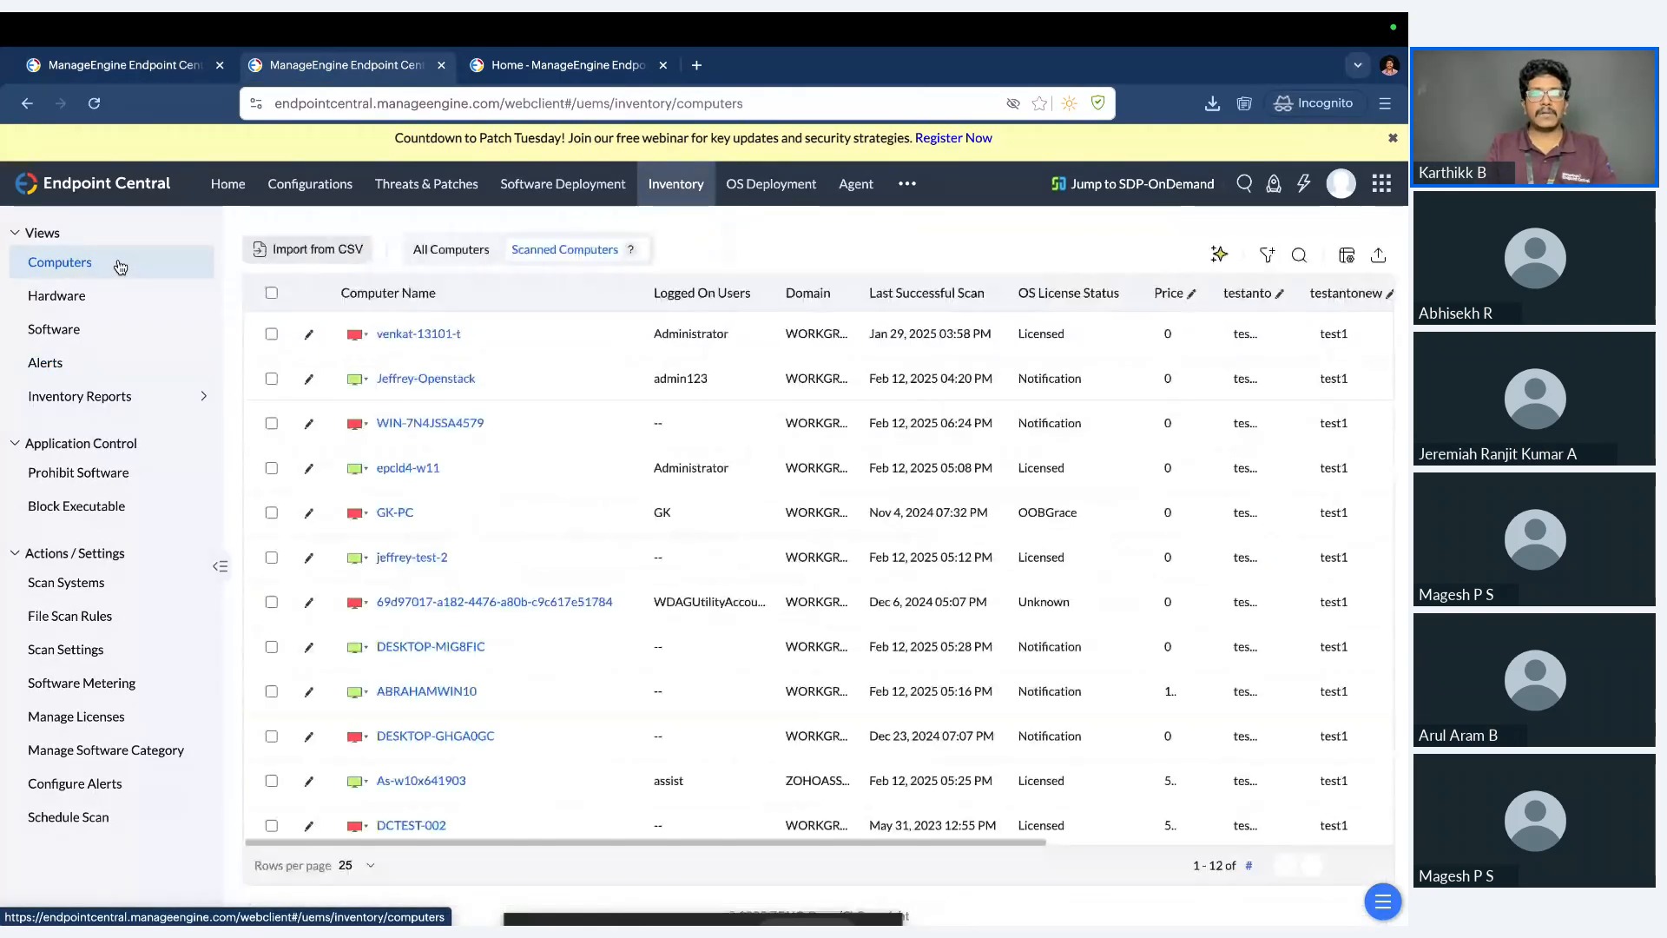
{"action": "left_click", "coordinate": [445, 382]}
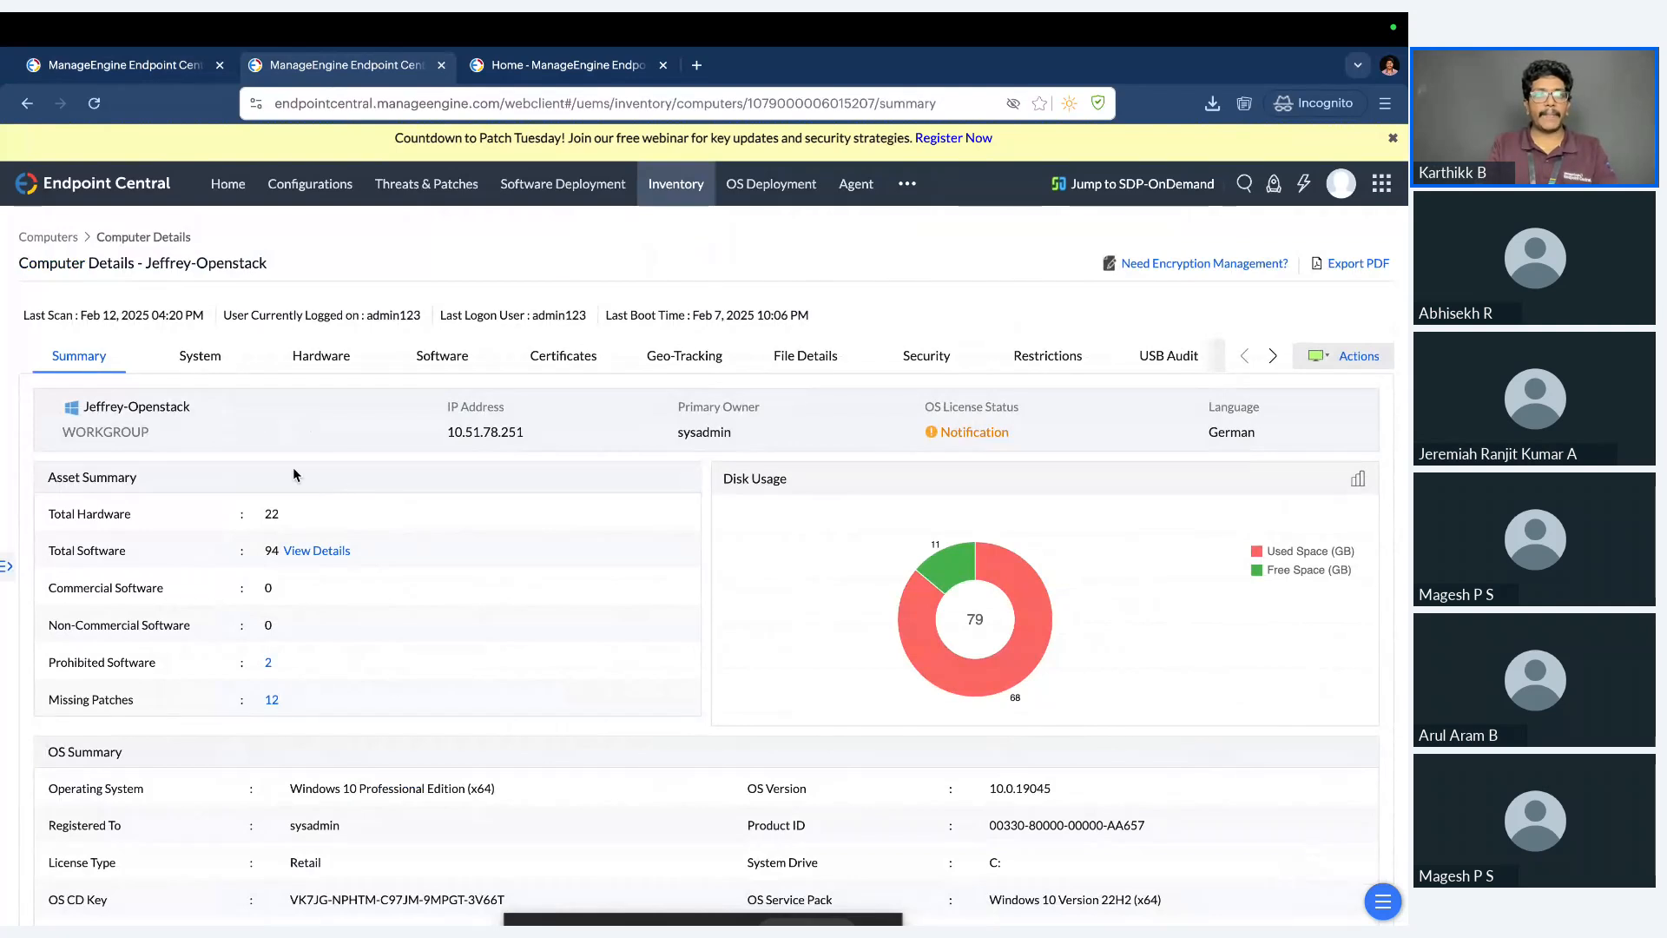
Examine the computer's inventory summary, covering assets, operating system, device, custom computer details and custom fields.
{"action": "scroll", "coordinate": [469, 568], "scroll_direction": "down", "scroll_amount": 1}
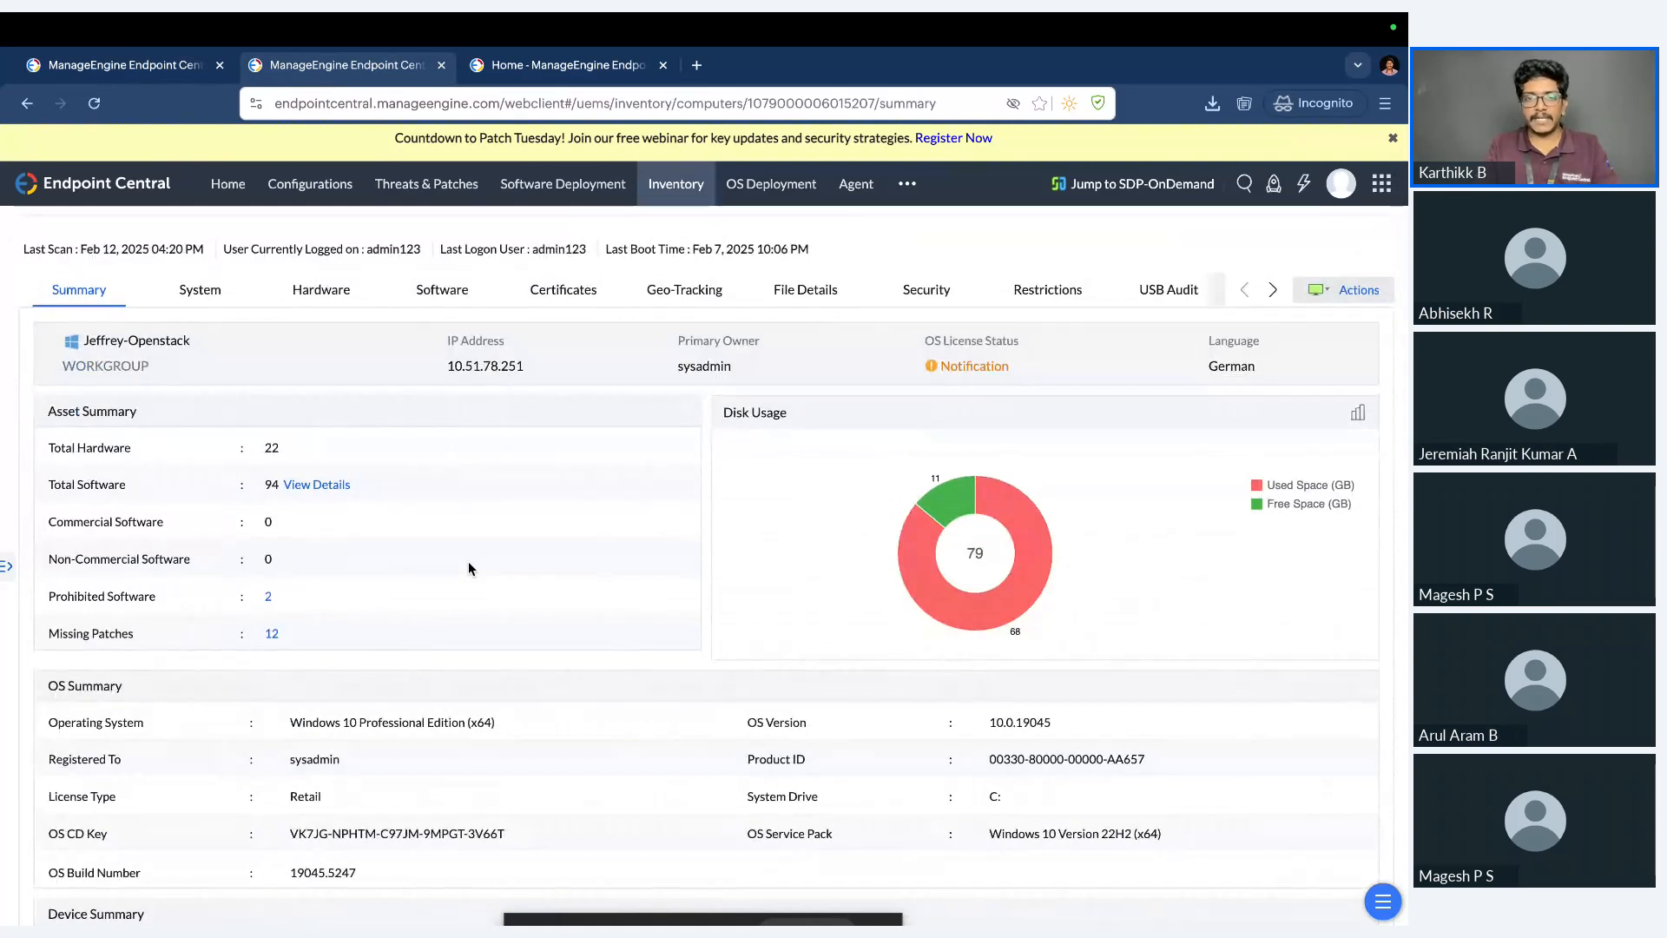
{"action": "scroll", "coordinate": [340, 612], "scroll_direction": "down", "scroll_amount": 2}
{"action": "scroll", "coordinate": [338, 617], "scroll_direction": "down", "scroll_amount": 1}
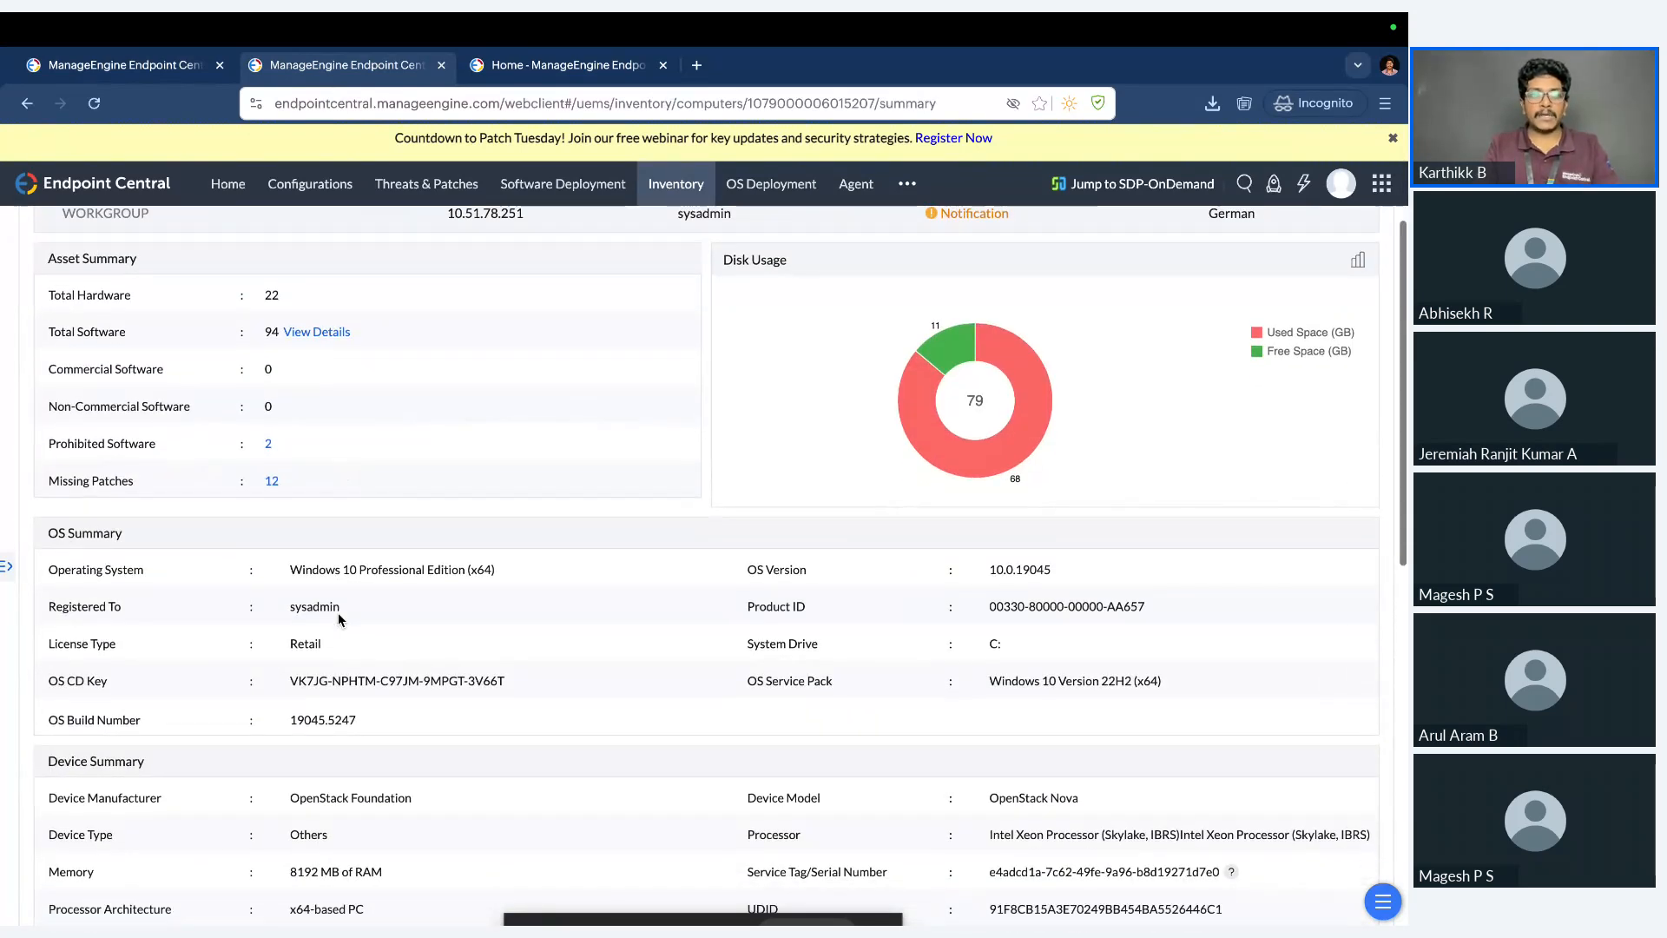
{"action": "scroll", "coordinate": [338, 618], "scroll_direction": "down", "scroll_amount": 1}
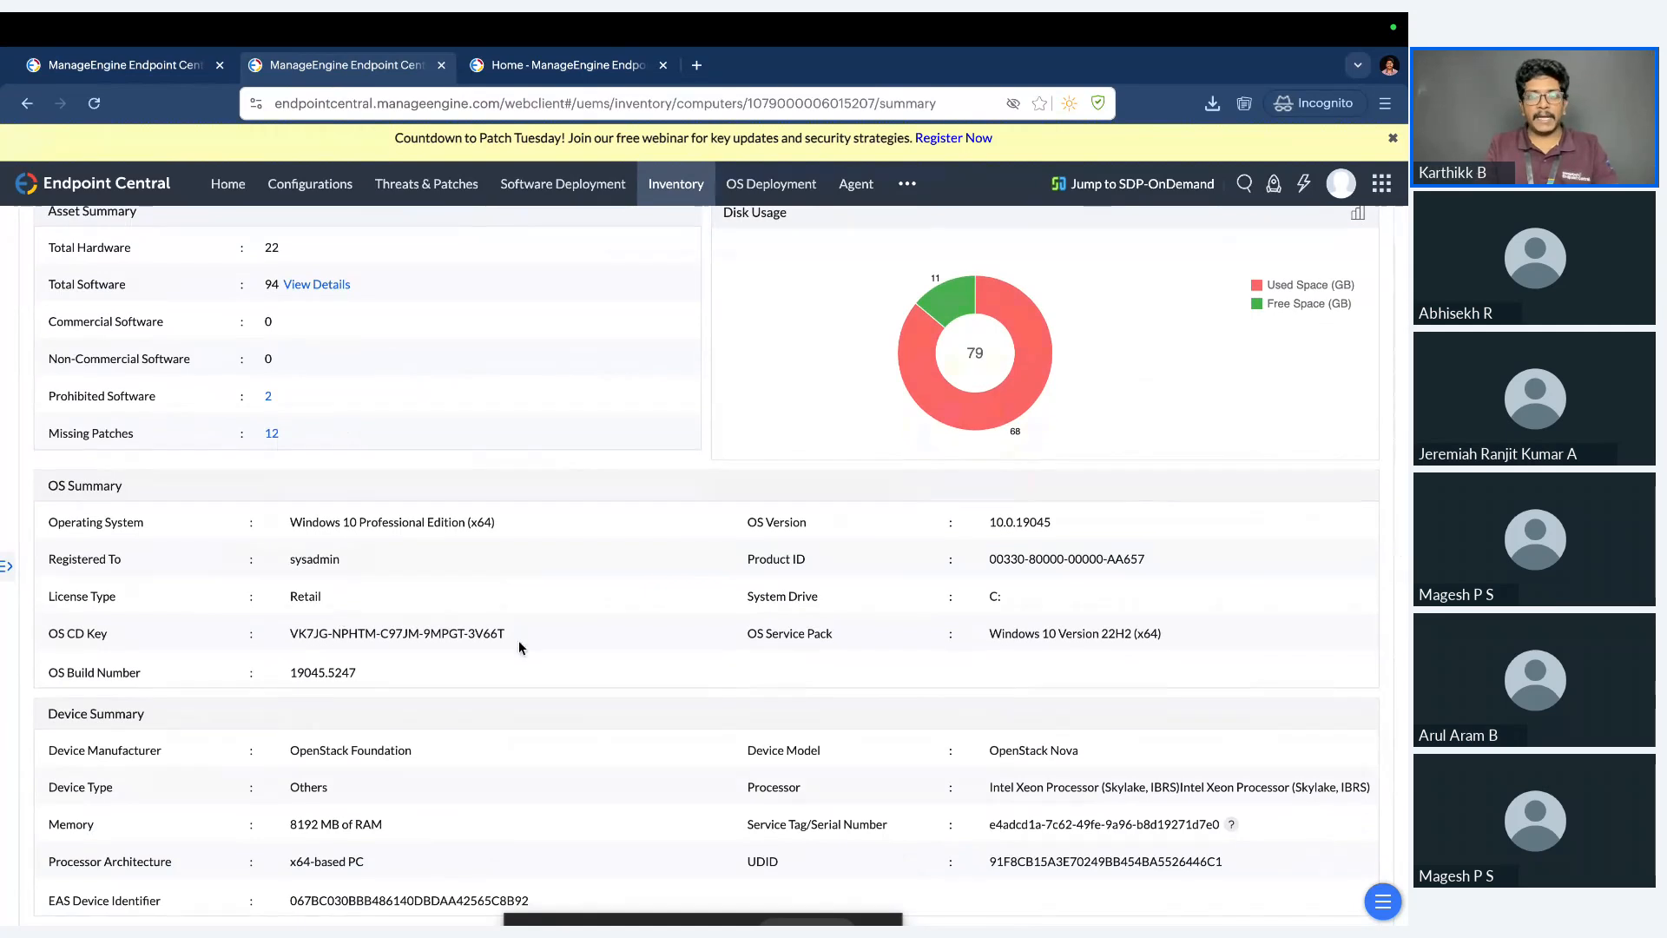
{"action": "scroll", "coordinate": [919, 595], "scroll_direction": "down", "scroll_amount": 4}
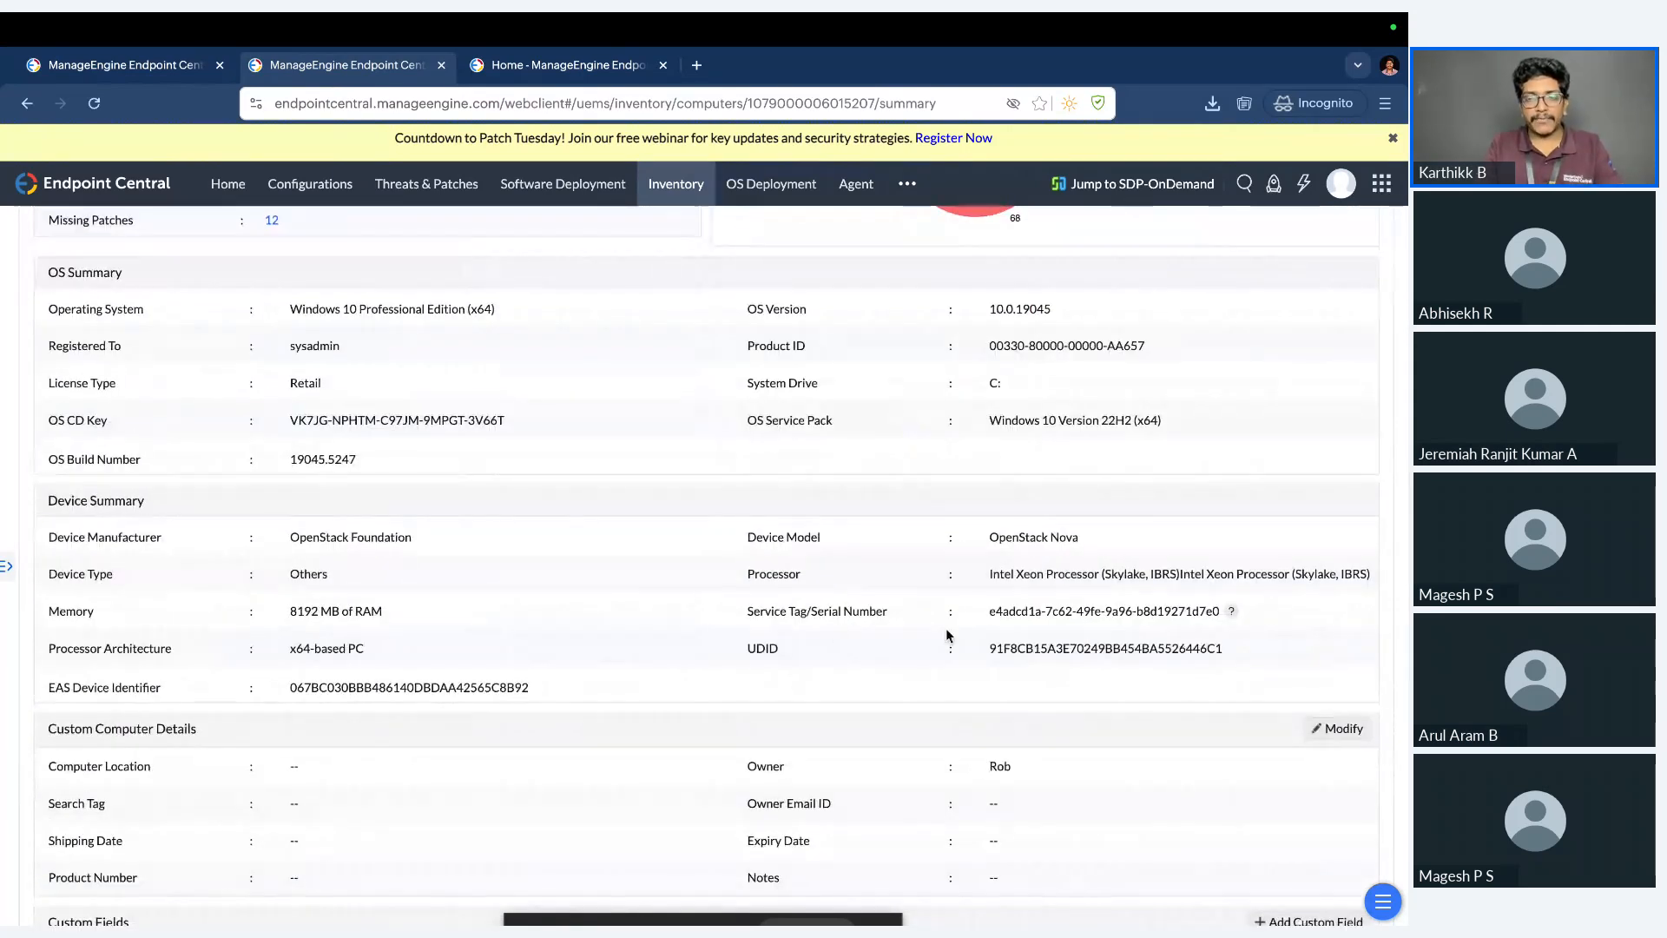
{"action": "scroll", "coordinate": [946, 632], "scroll_direction": "down", "scroll_amount": 2}
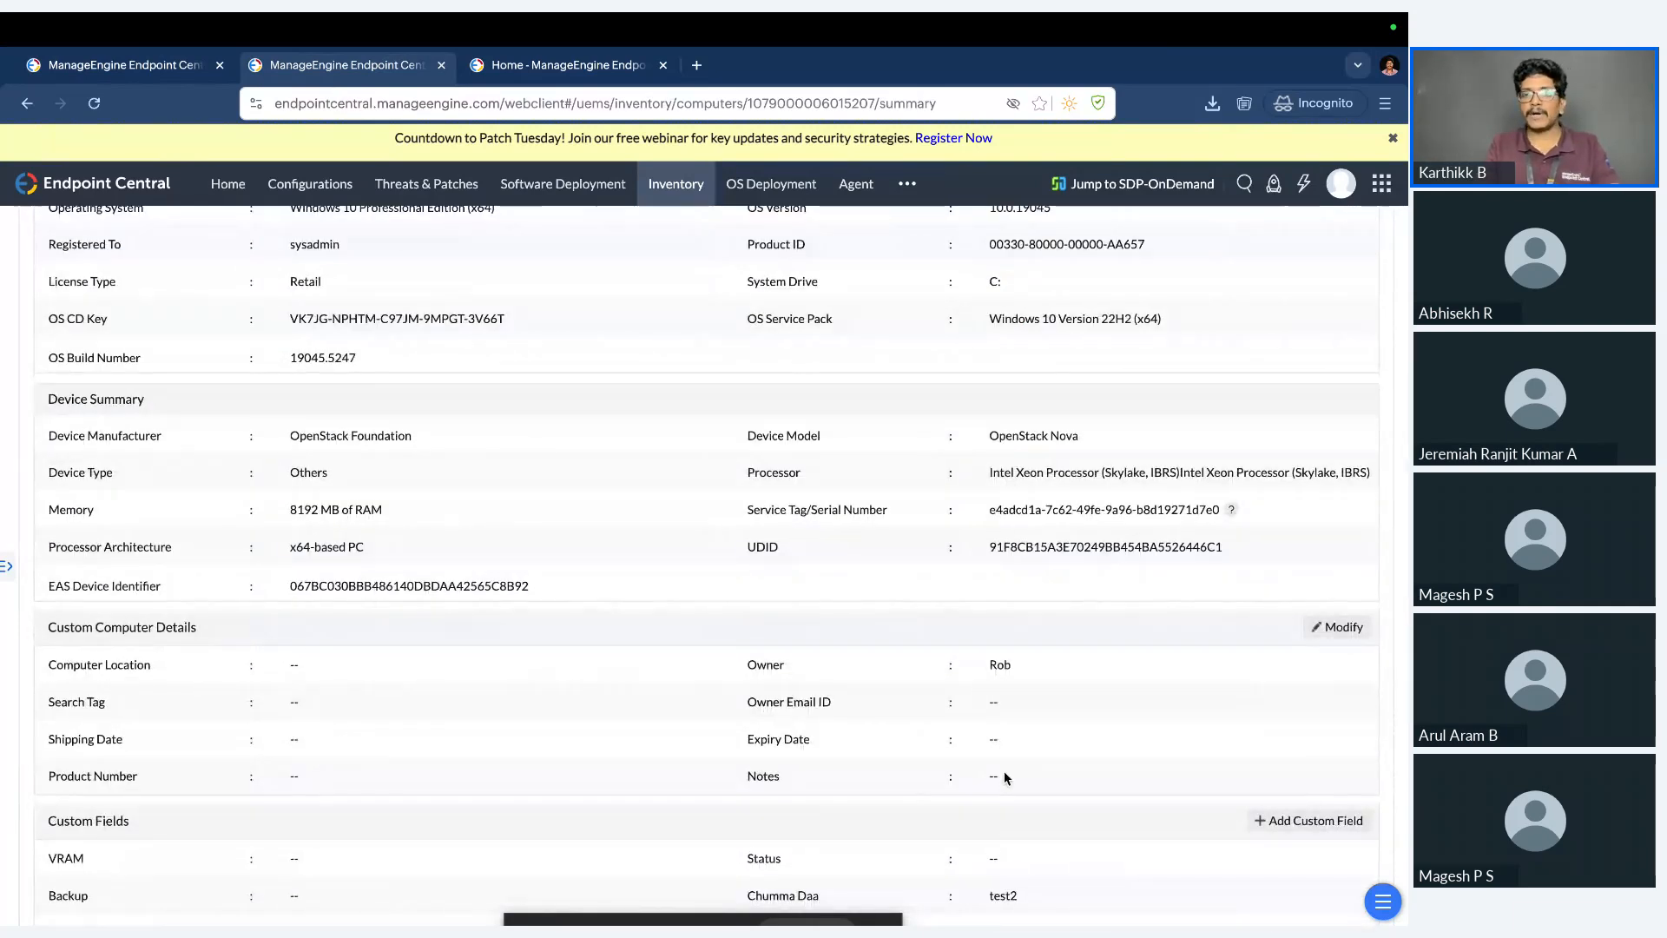
{"action": "scroll", "coordinate": [1004, 776], "scroll_direction": "down", "scroll_amount": 3}
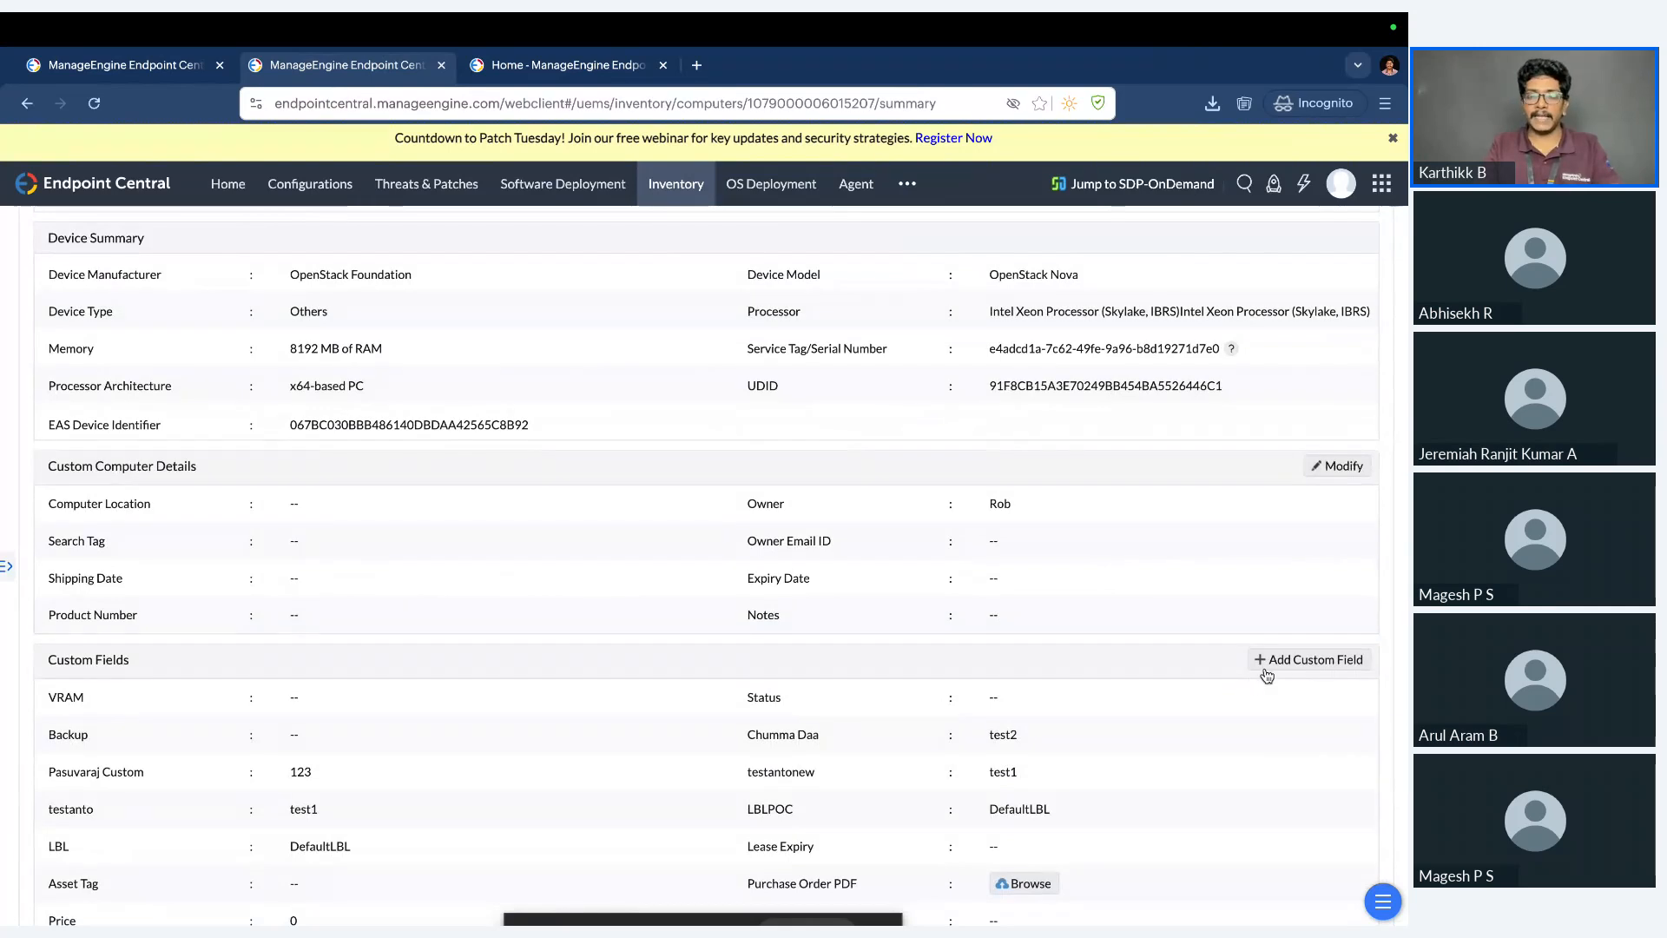
{"action": "scroll", "coordinate": [899, 679], "scroll_direction": "up", "scroll_amount": 15}
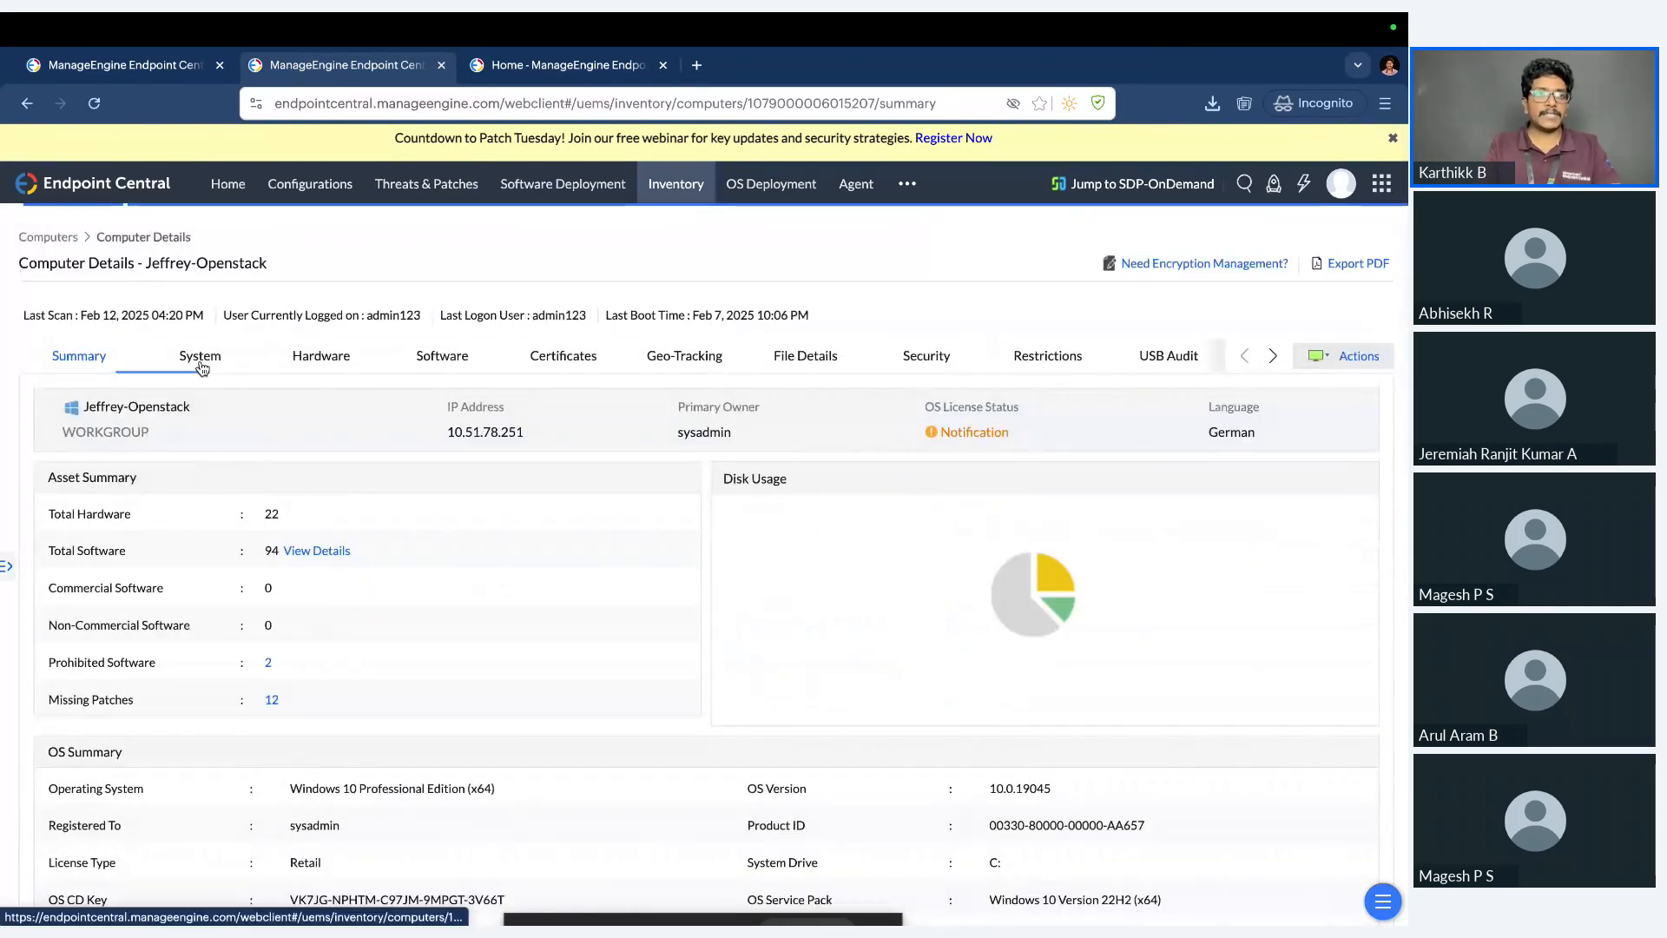
Review the computer's system information: users, services, groups, drivers and shares.
{"action": "left_click", "coordinate": [200, 363]}
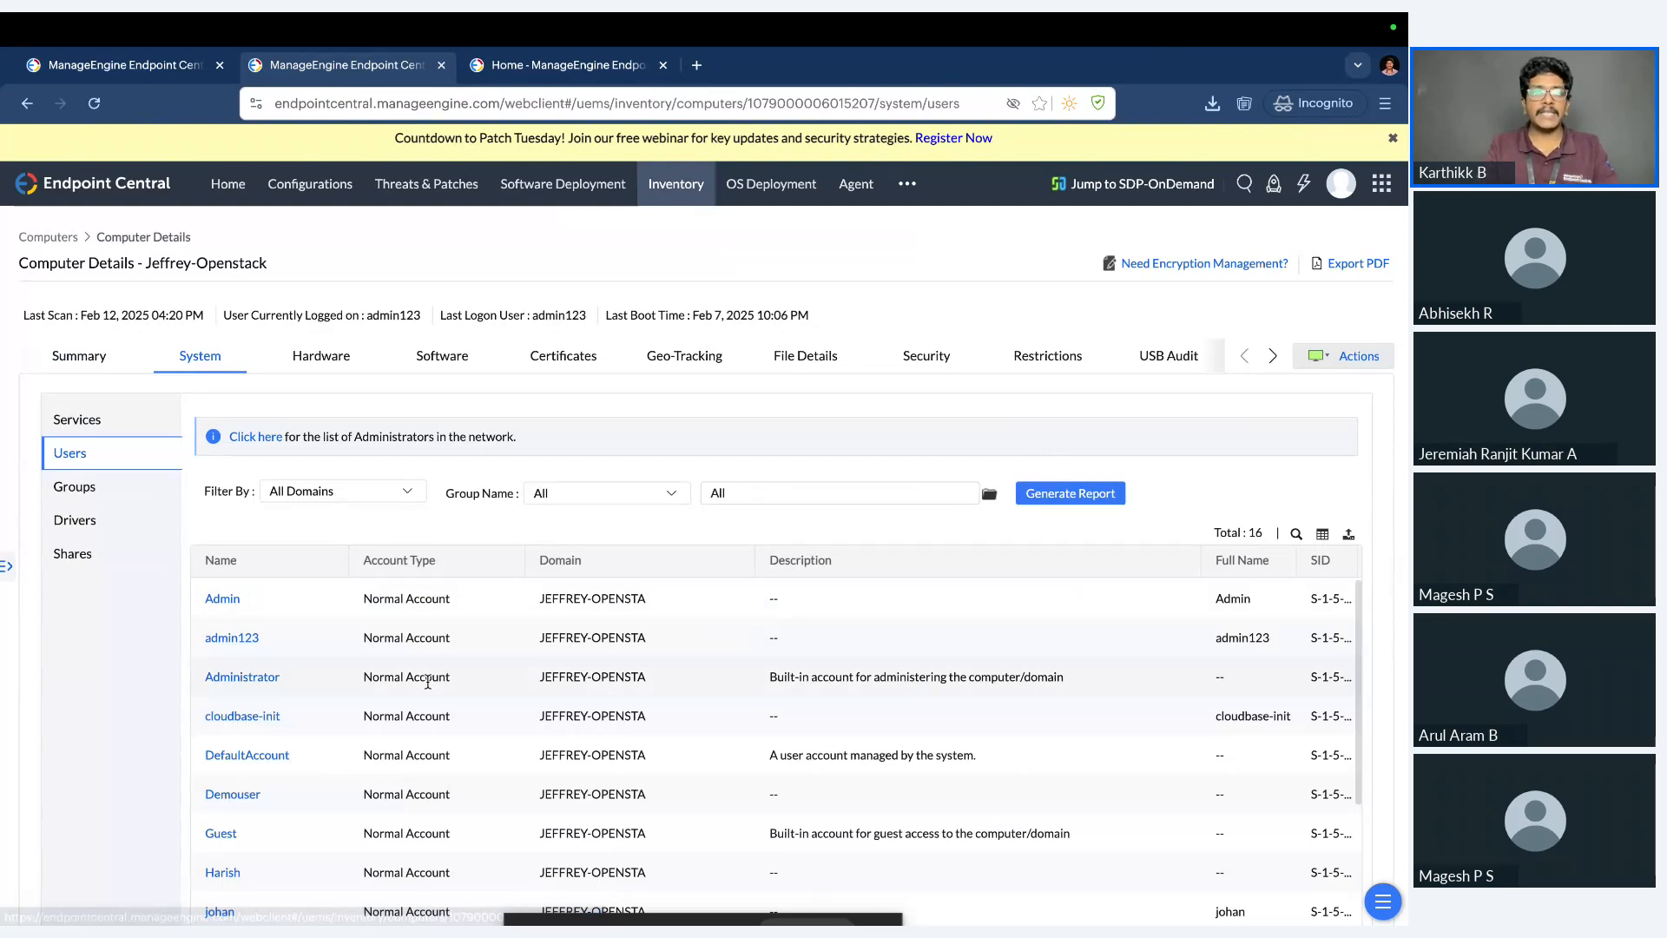
{"action": "left_click", "coordinate": [119, 429]}
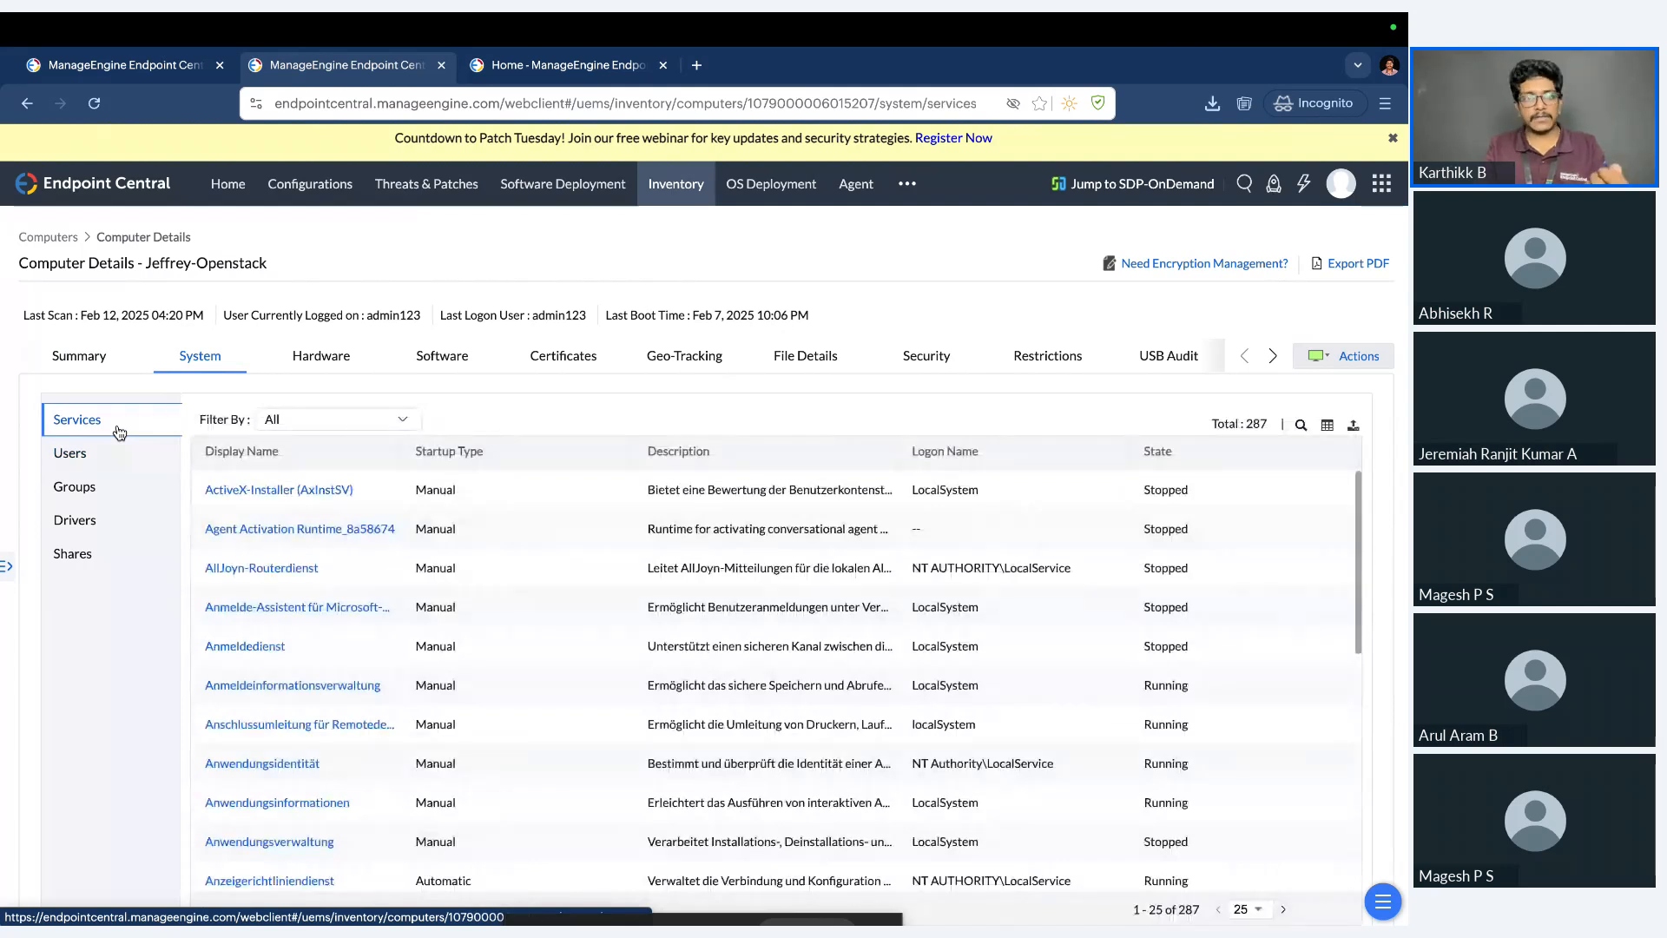
{"action": "left_click", "coordinate": [93, 507]}
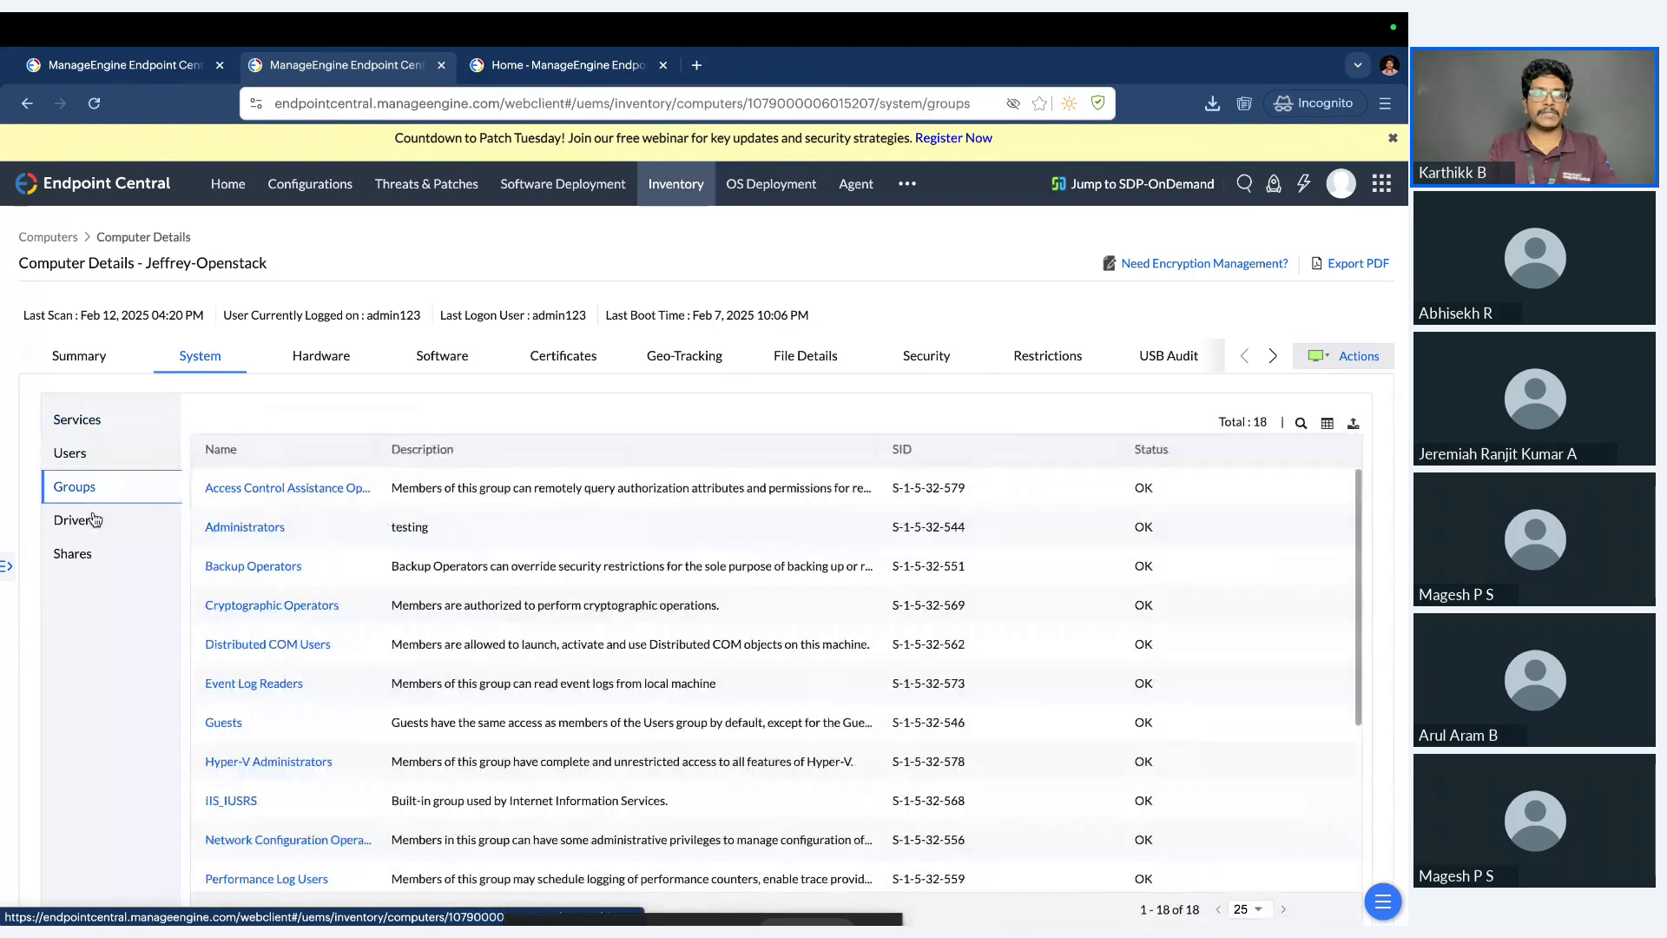
{"action": "left_click", "coordinate": [96, 523]}
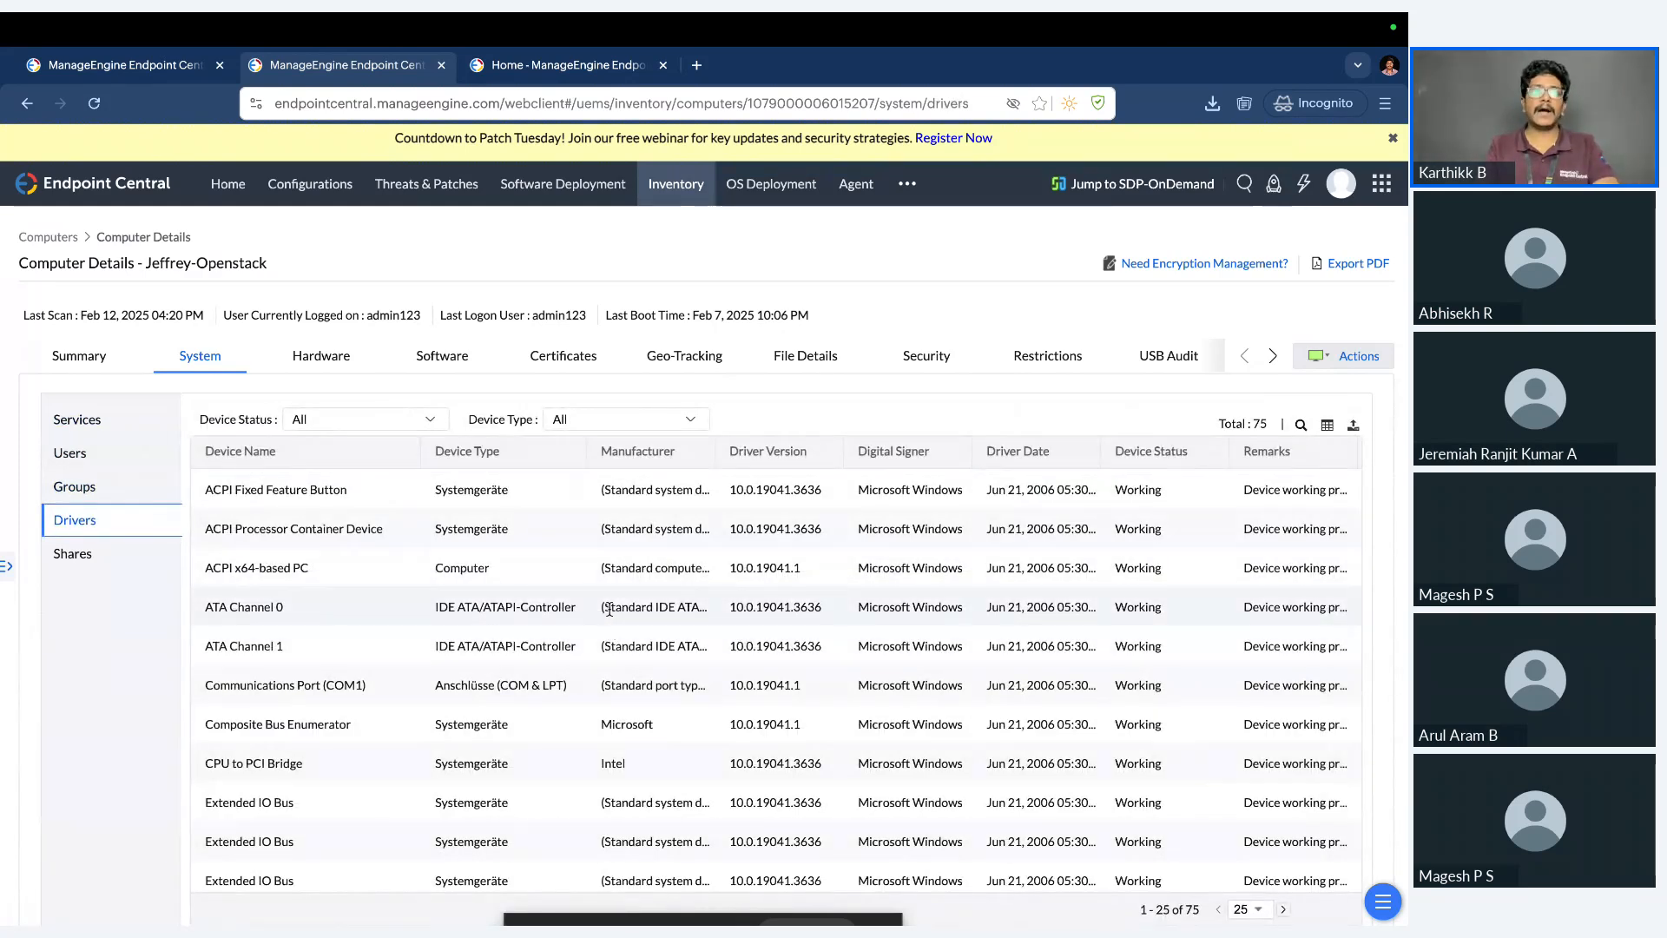
{"action": "left_click", "coordinate": [129, 564]}
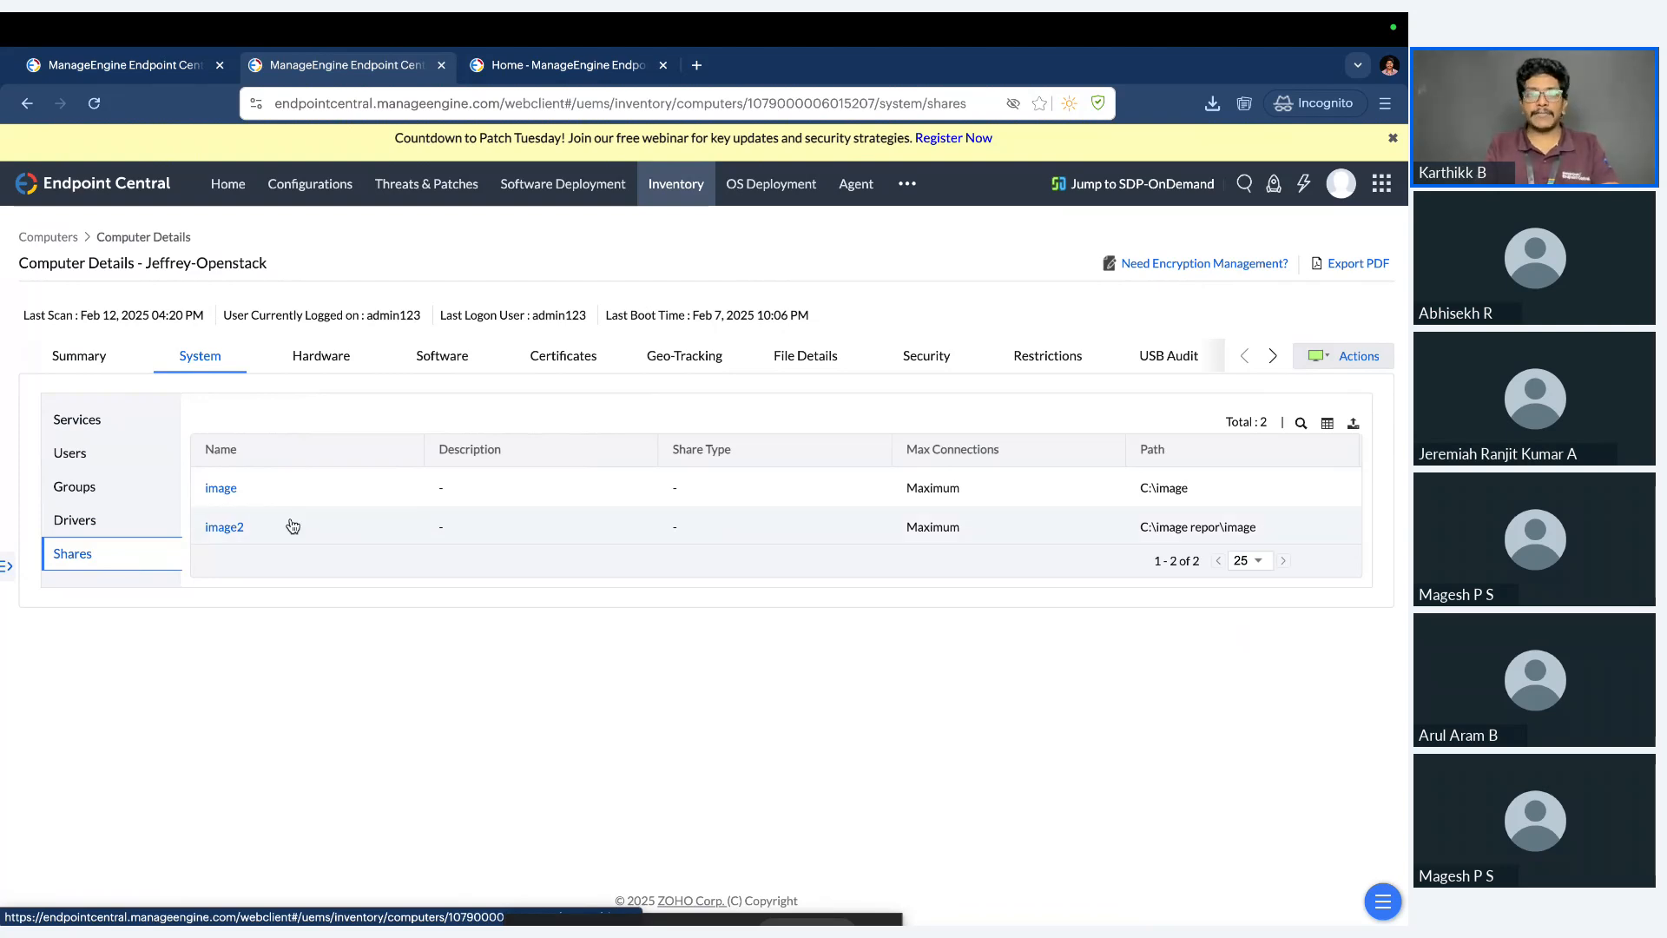
Review the computer's hardware inventory for BIOS, hard disk, network adapters and physical memory.
{"action": "left_click", "coordinate": [334, 363]}
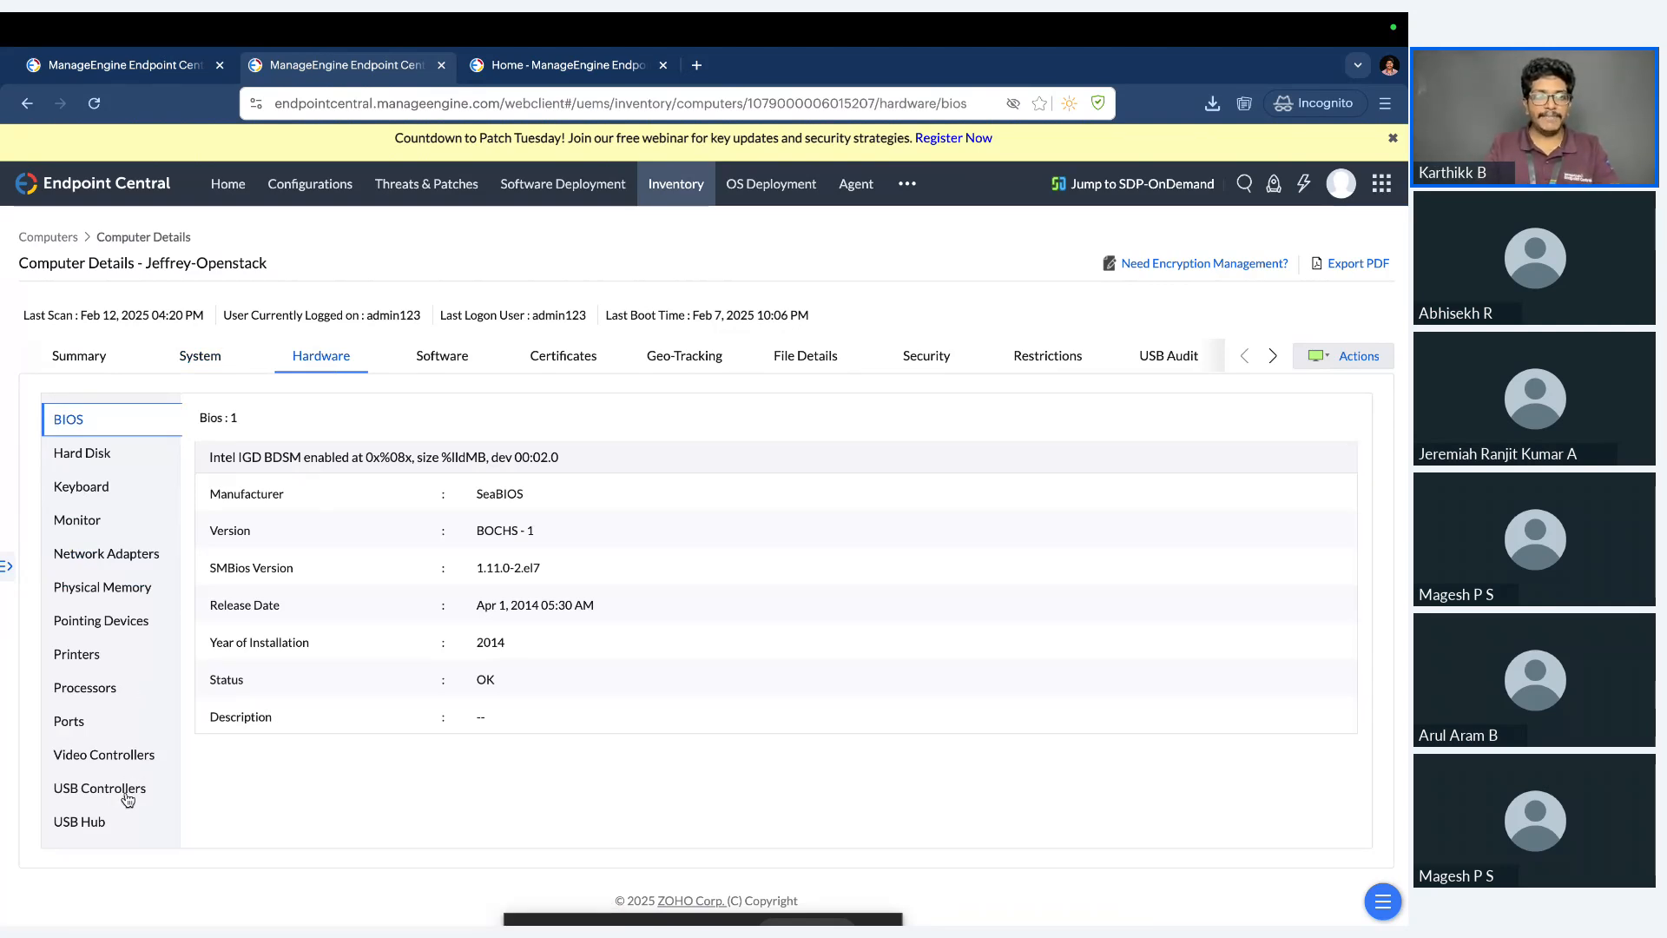
{"action": "left_click", "coordinate": [133, 458]}
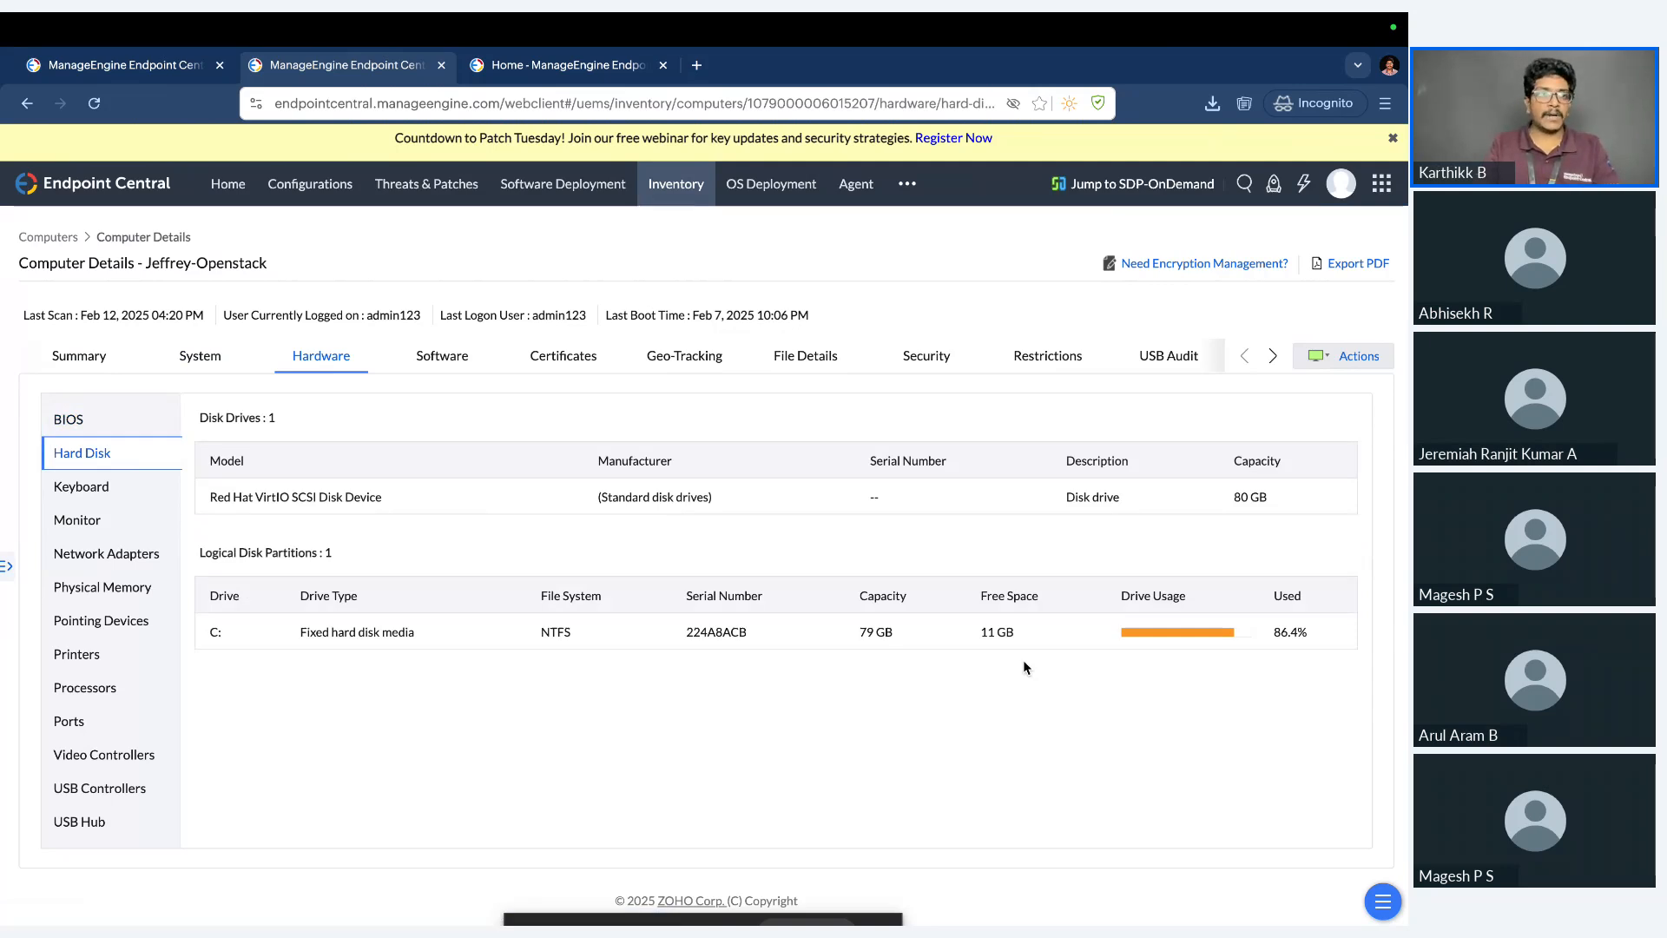
{"action": "left_click", "coordinate": [132, 558]}
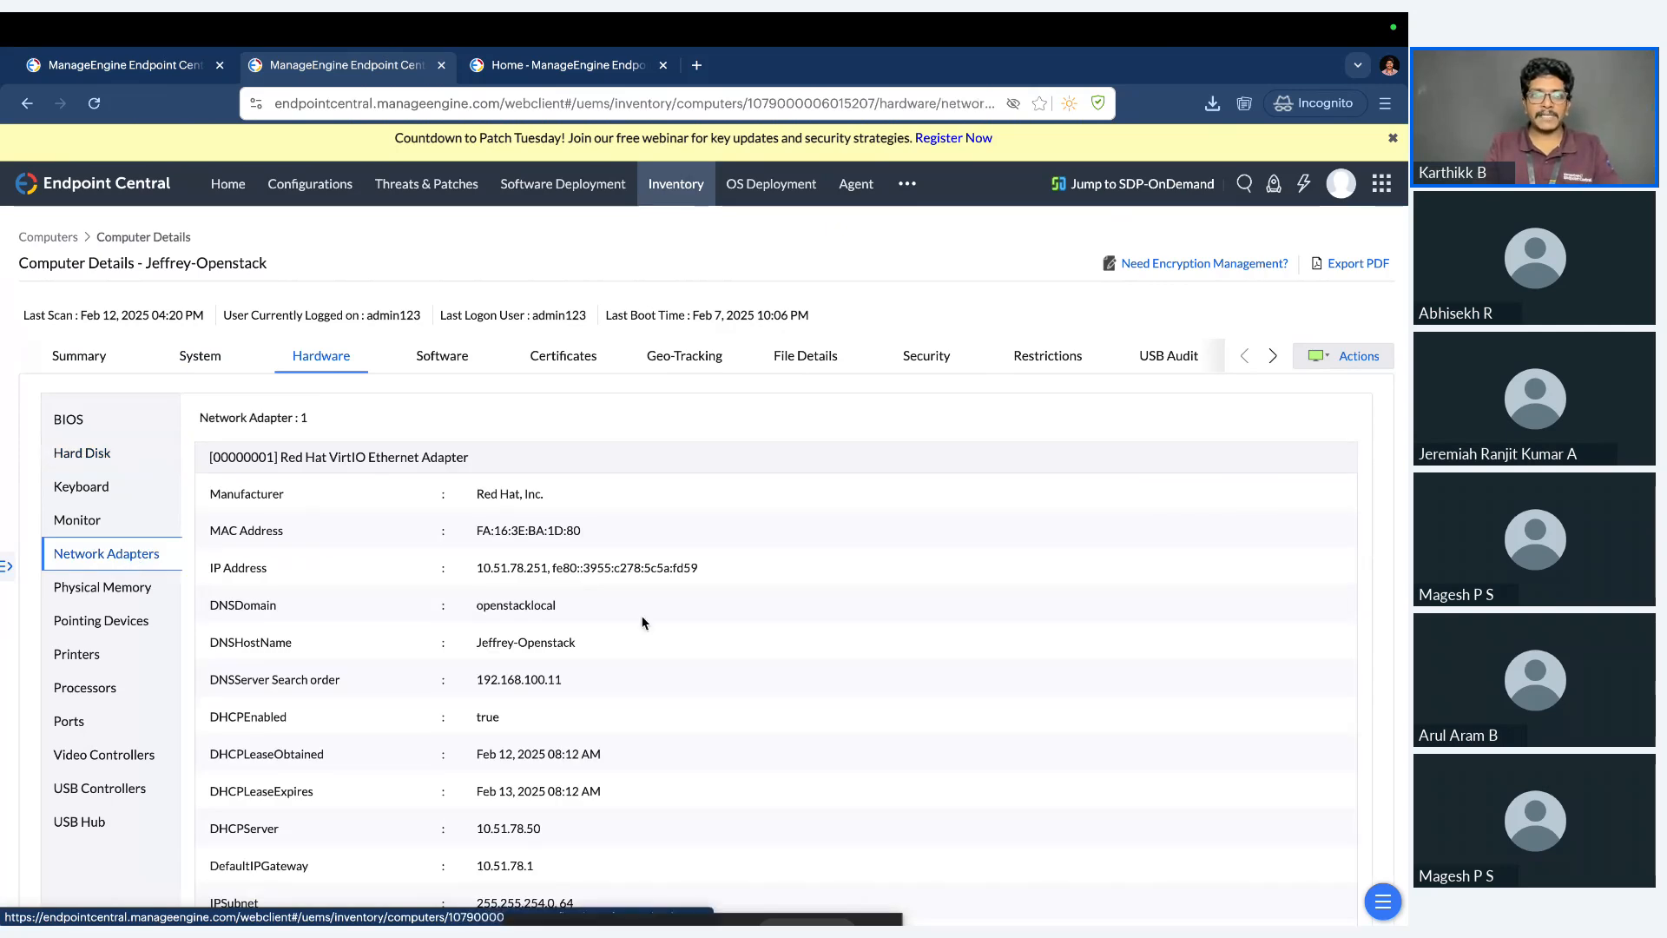
{"action": "scroll", "coordinate": [643, 623], "scroll_direction": "down", "scroll_amount": 2}
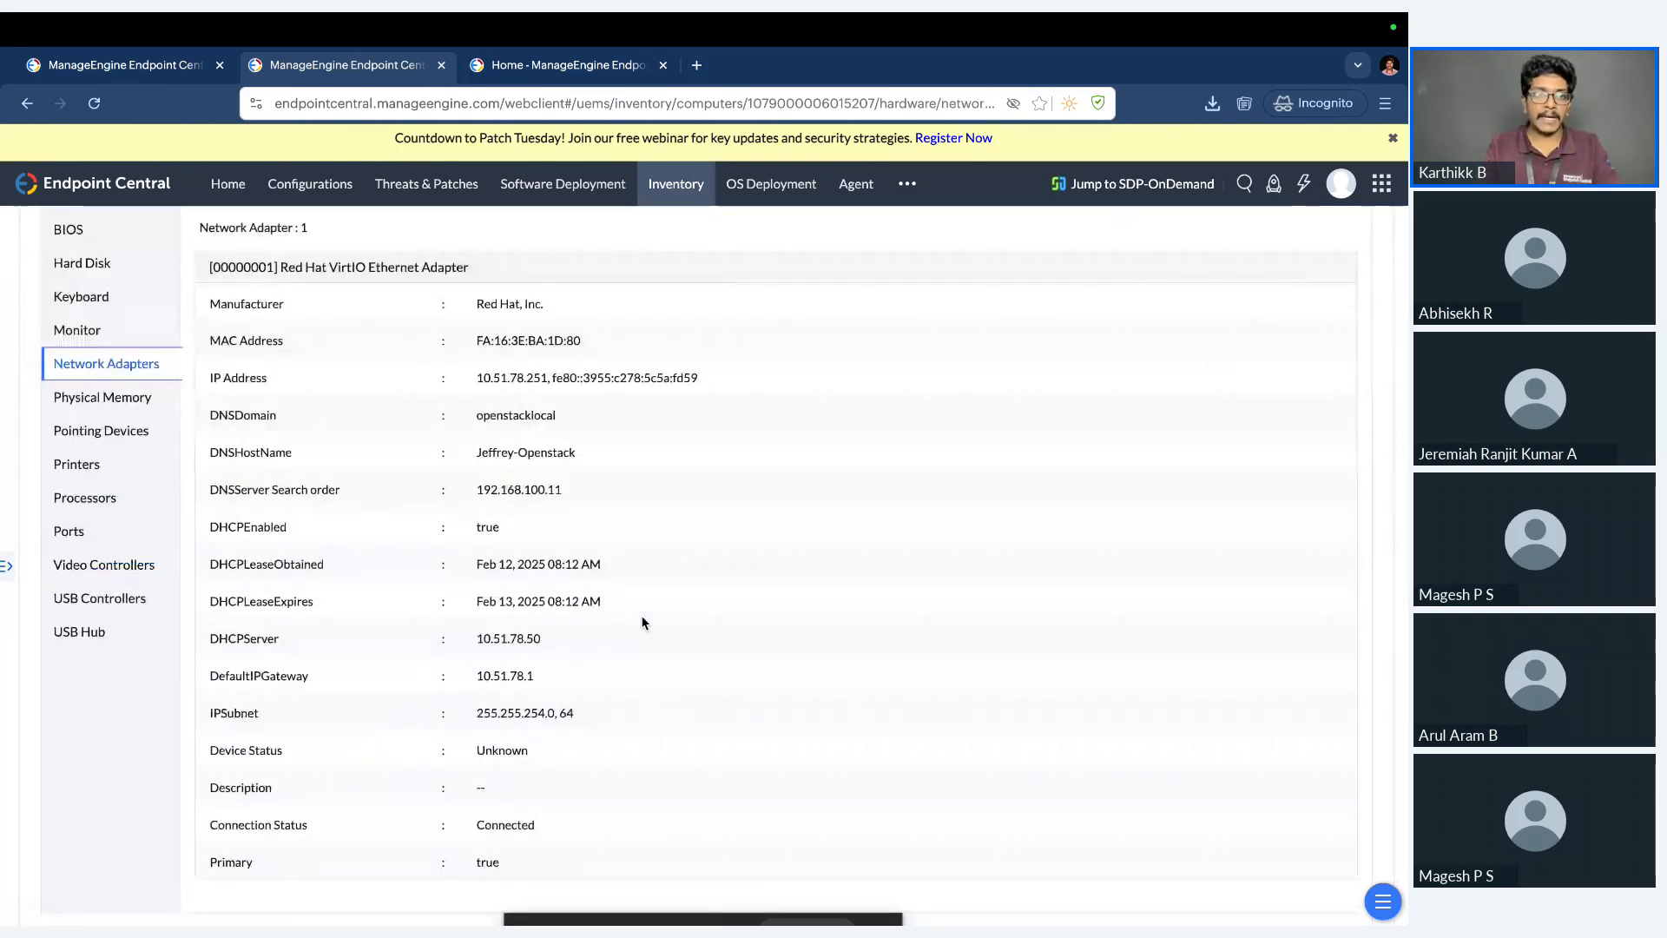
{"action": "left_click", "coordinate": [151, 397]}
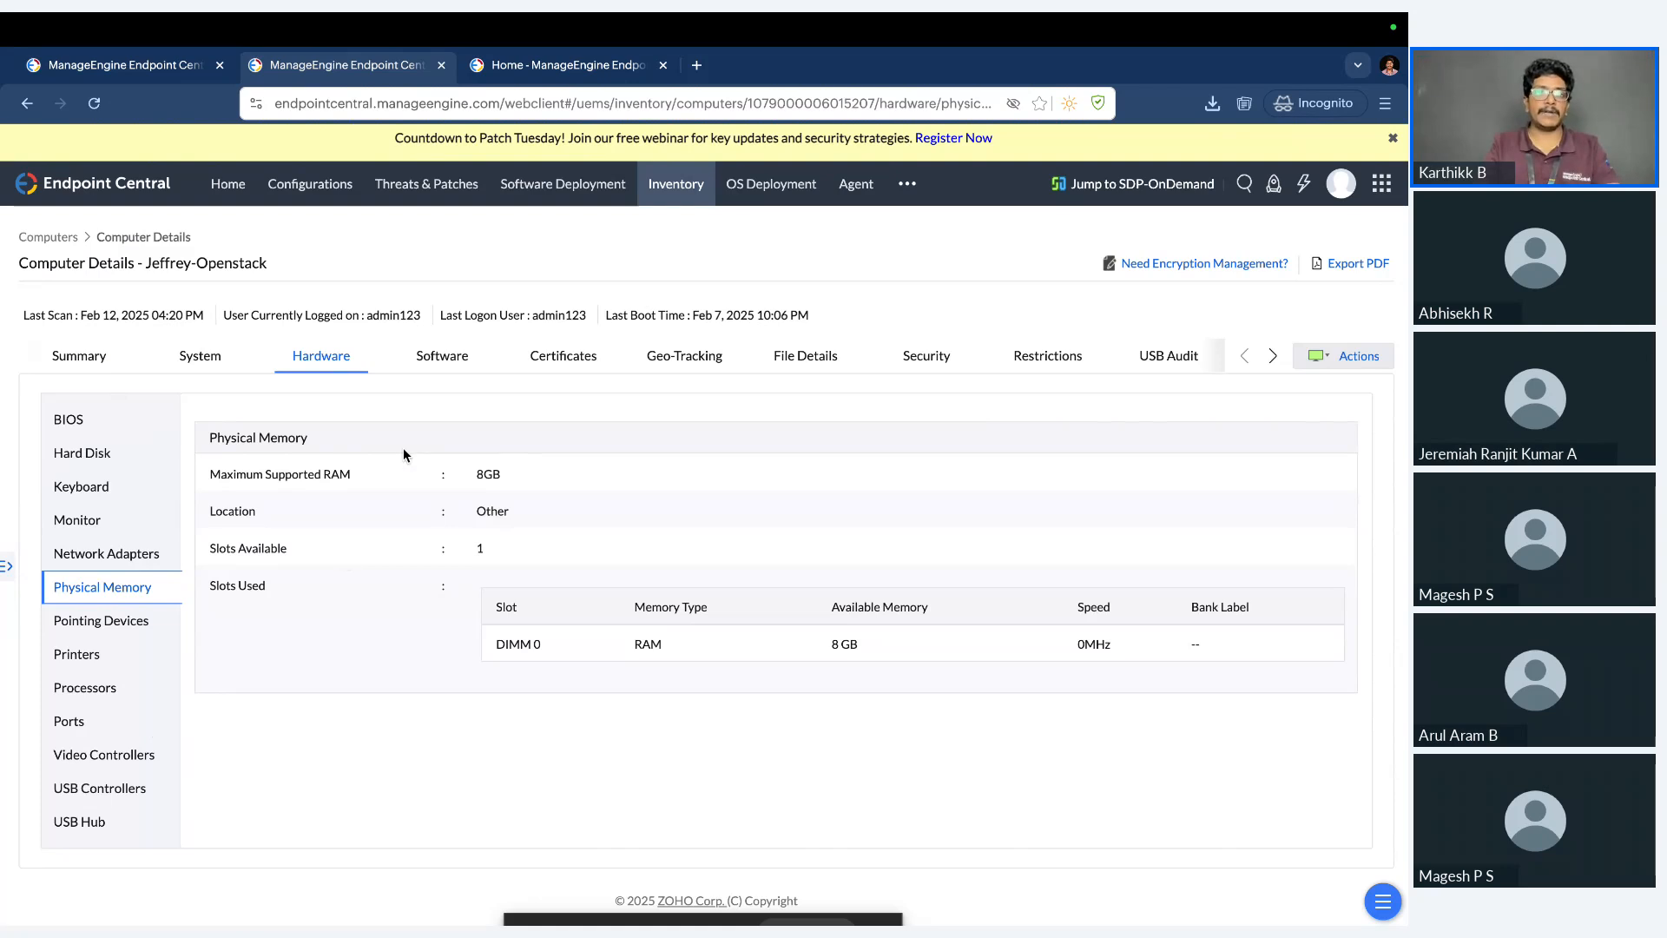
Review the computer's software inventory: desktop apps, Microsoft Store apps and metered software.
{"action": "left_click", "coordinate": [450, 361]}
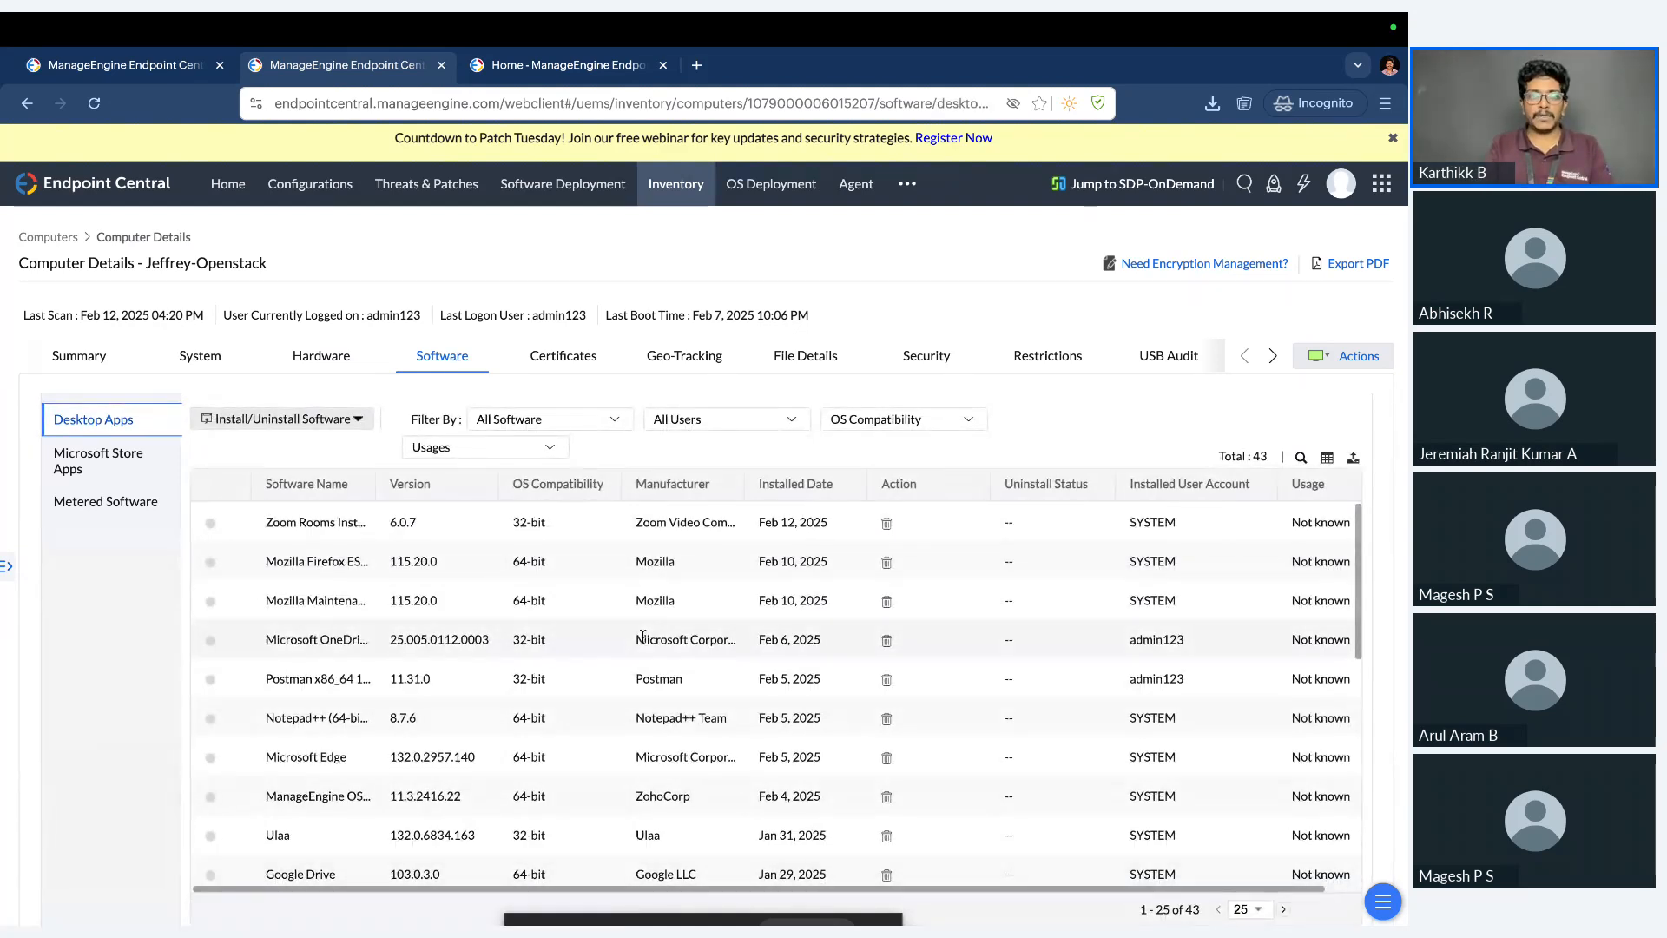
{"action": "scroll", "coordinate": [642, 636], "scroll_direction": "down", "scroll_amount": 2}
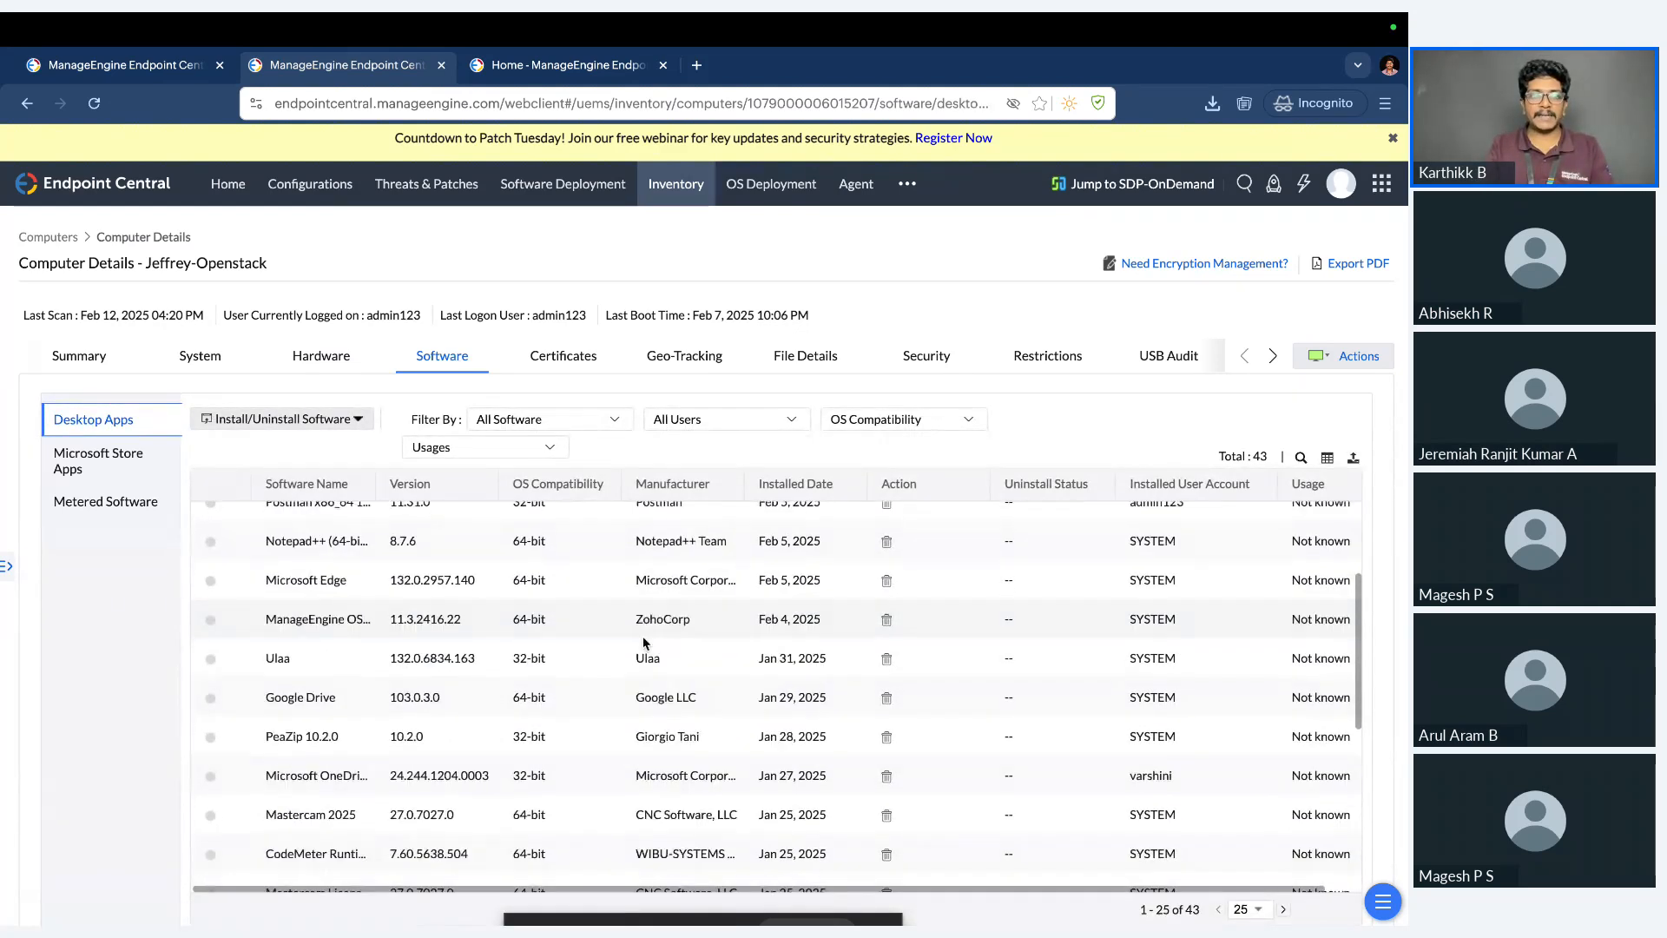
{"action": "left_click", "coordinate": [128, 466]}
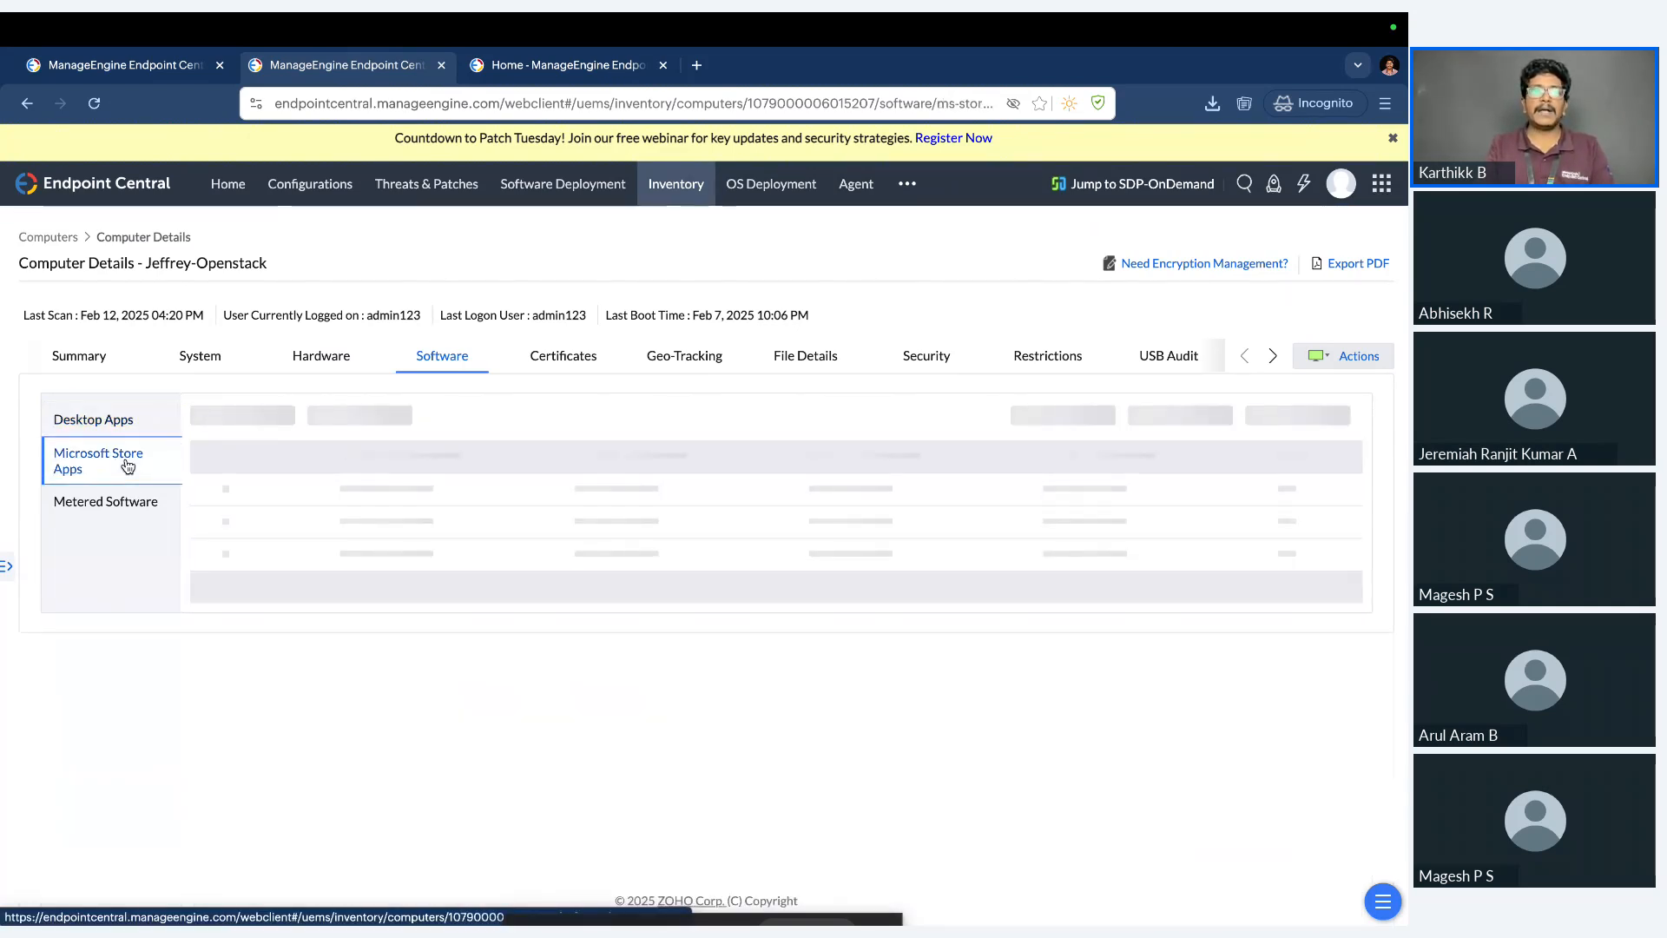
{"action": "left_click", "coordinate": [128, 504]}
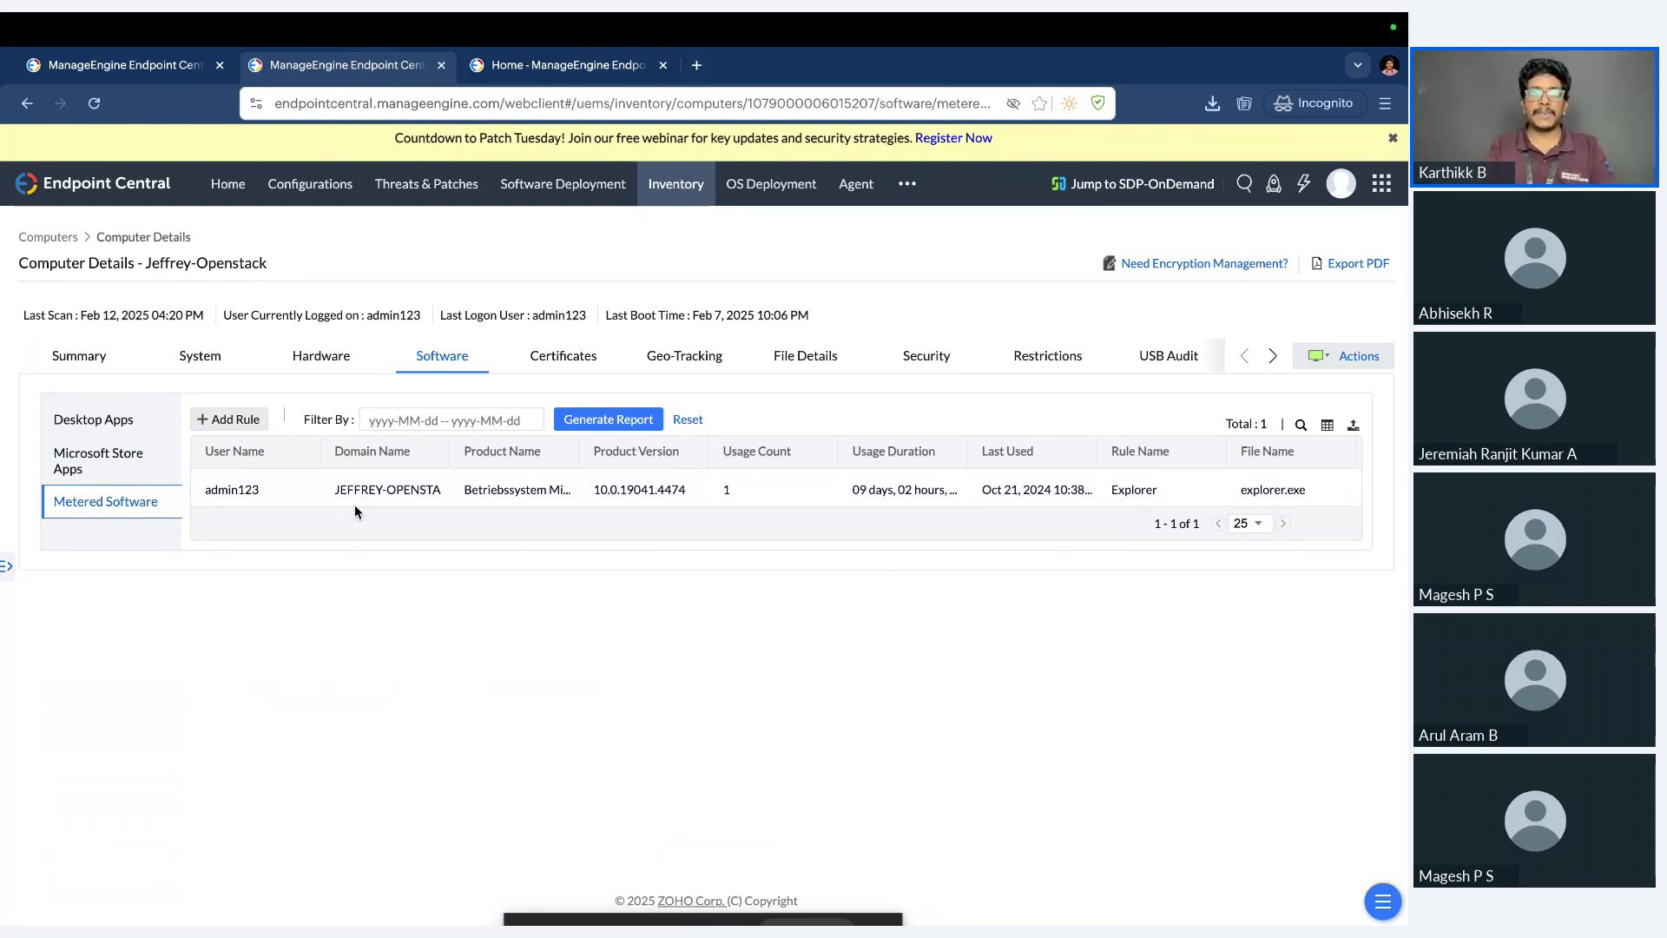
Look through the computer's certificate categories and view its Trusted Root Certification Authorities certificates.
{"action": "left_click", "coordinate": [555, 368]}
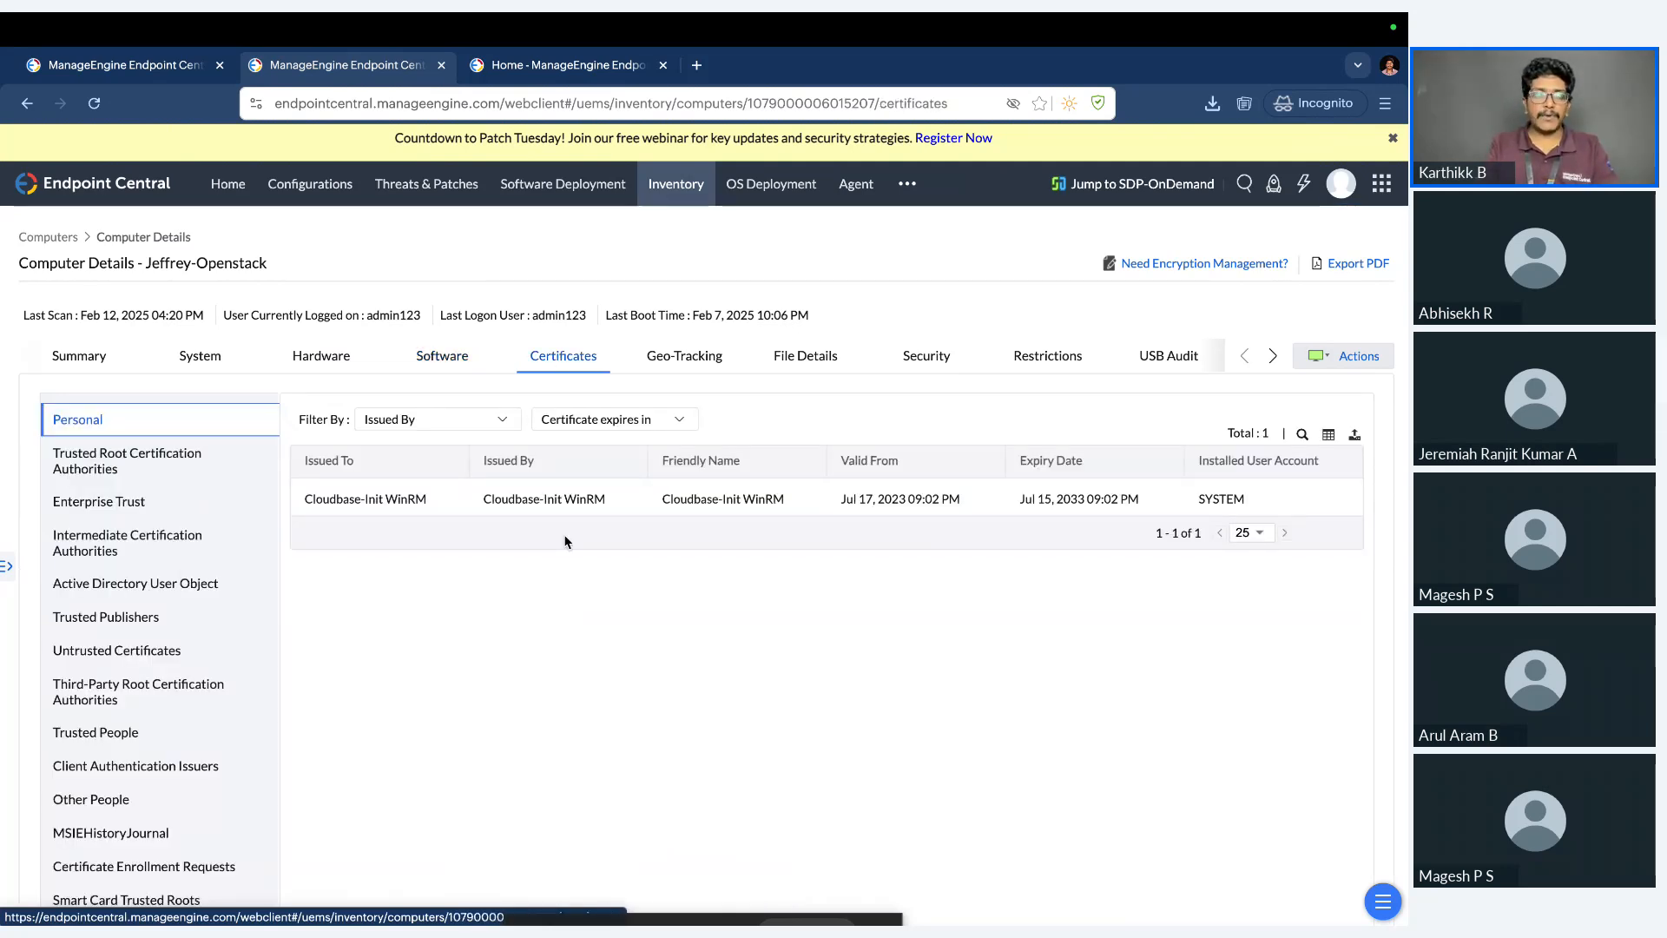
{"action": "scroll", "coordinate": [565, 542], "scroll_direction": "down", "scroll_amount": 1}
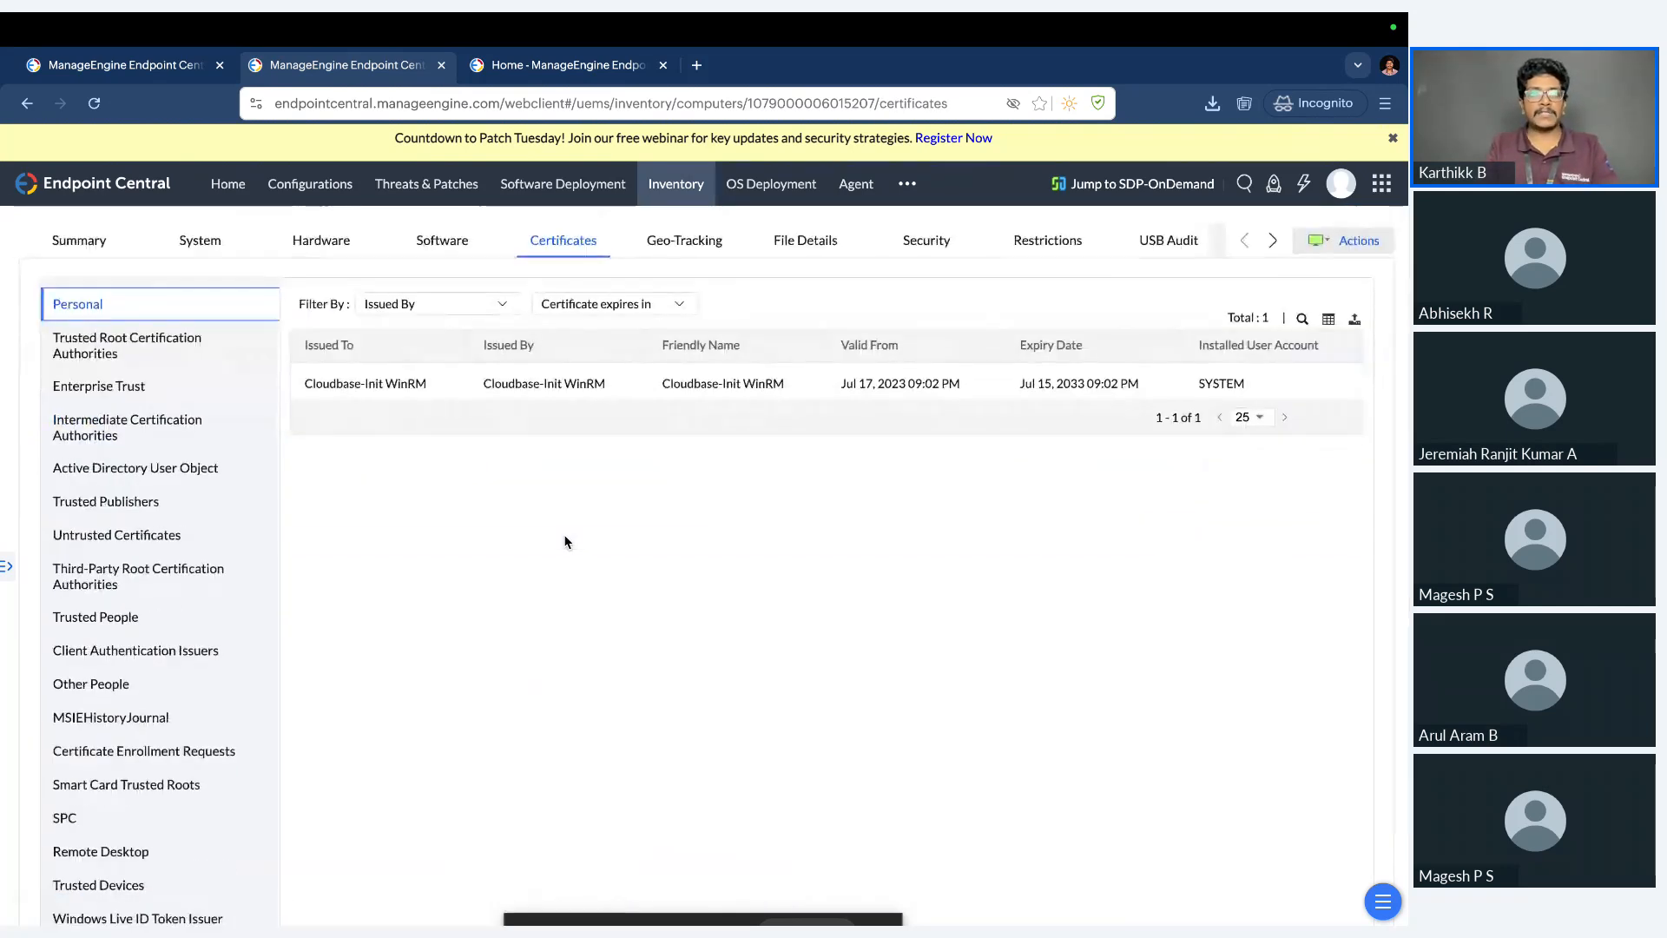
{"action": "scroll", "coordinate": [226, 494], "scroll_direction": "down", "scroll_amount": 1}
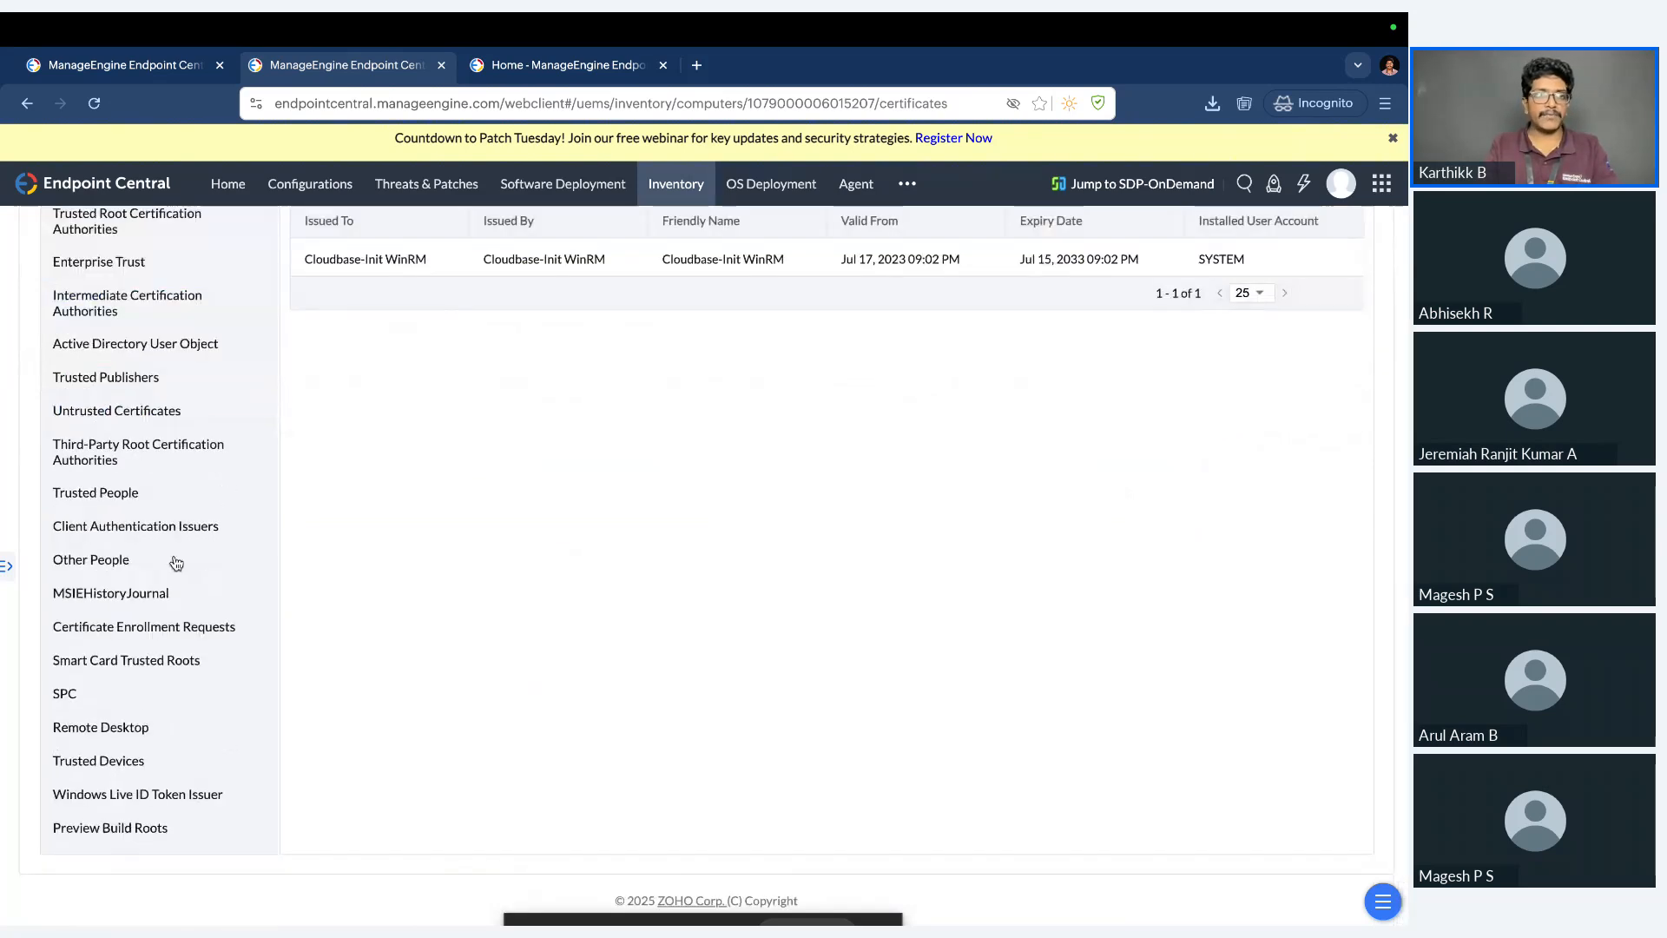
{"action": "scroll", "coordinate": [191, 734], "scroll_direction": "up", "scroll_amount": 2}
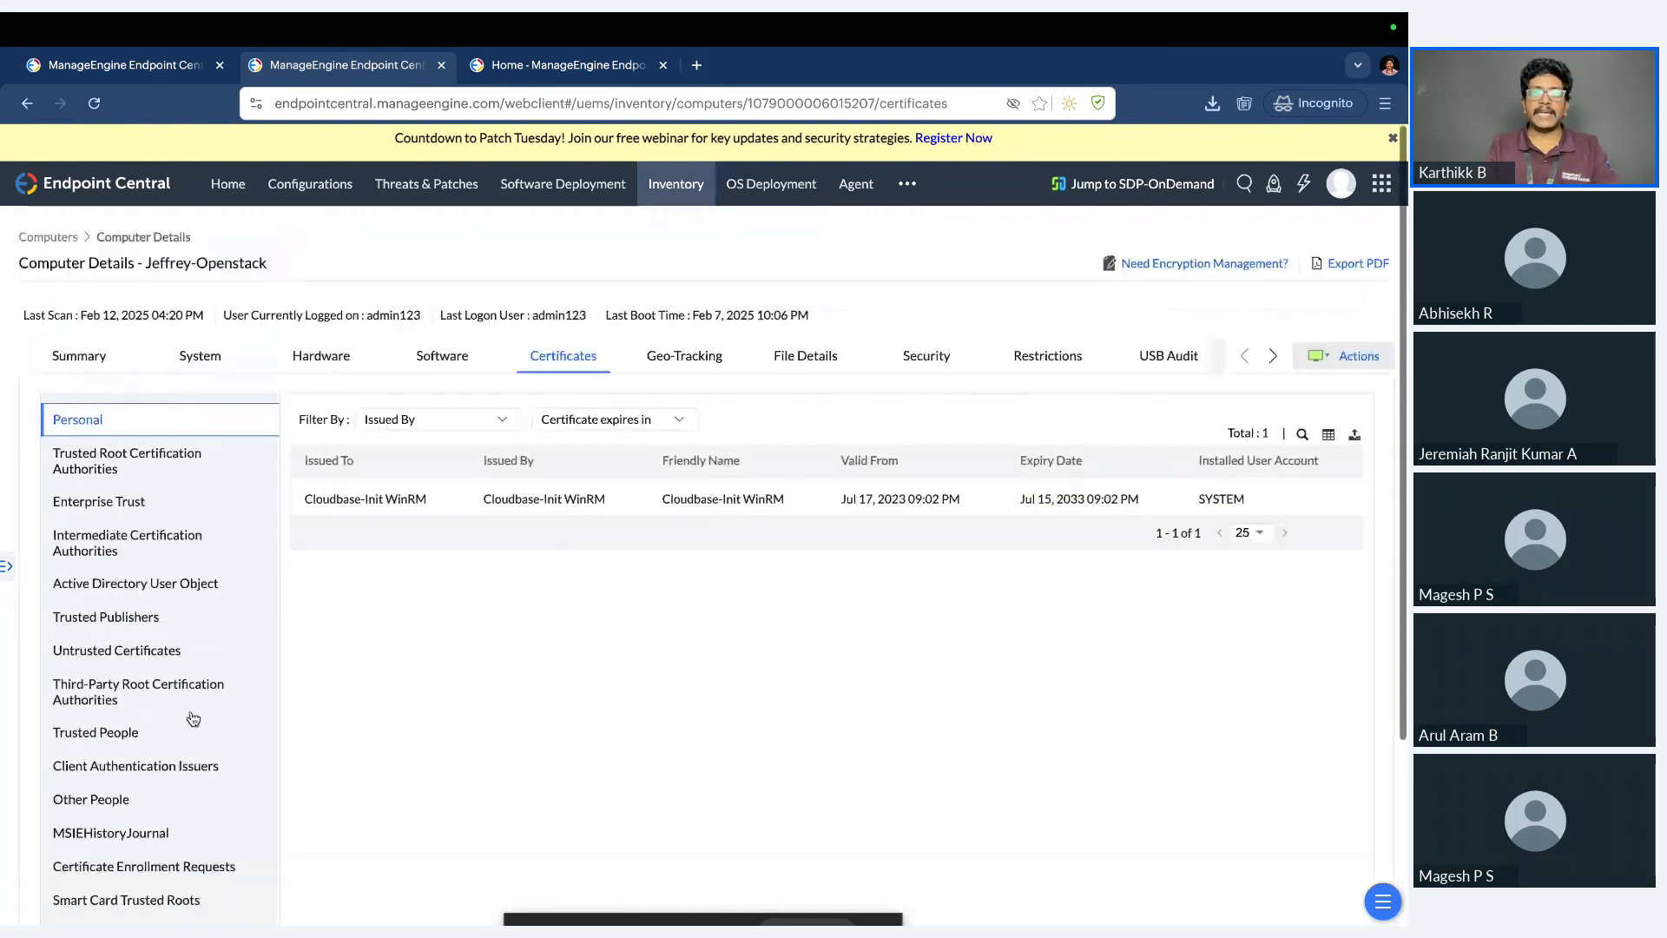
{"action": "left_click", "coordinate": [173, 460]}
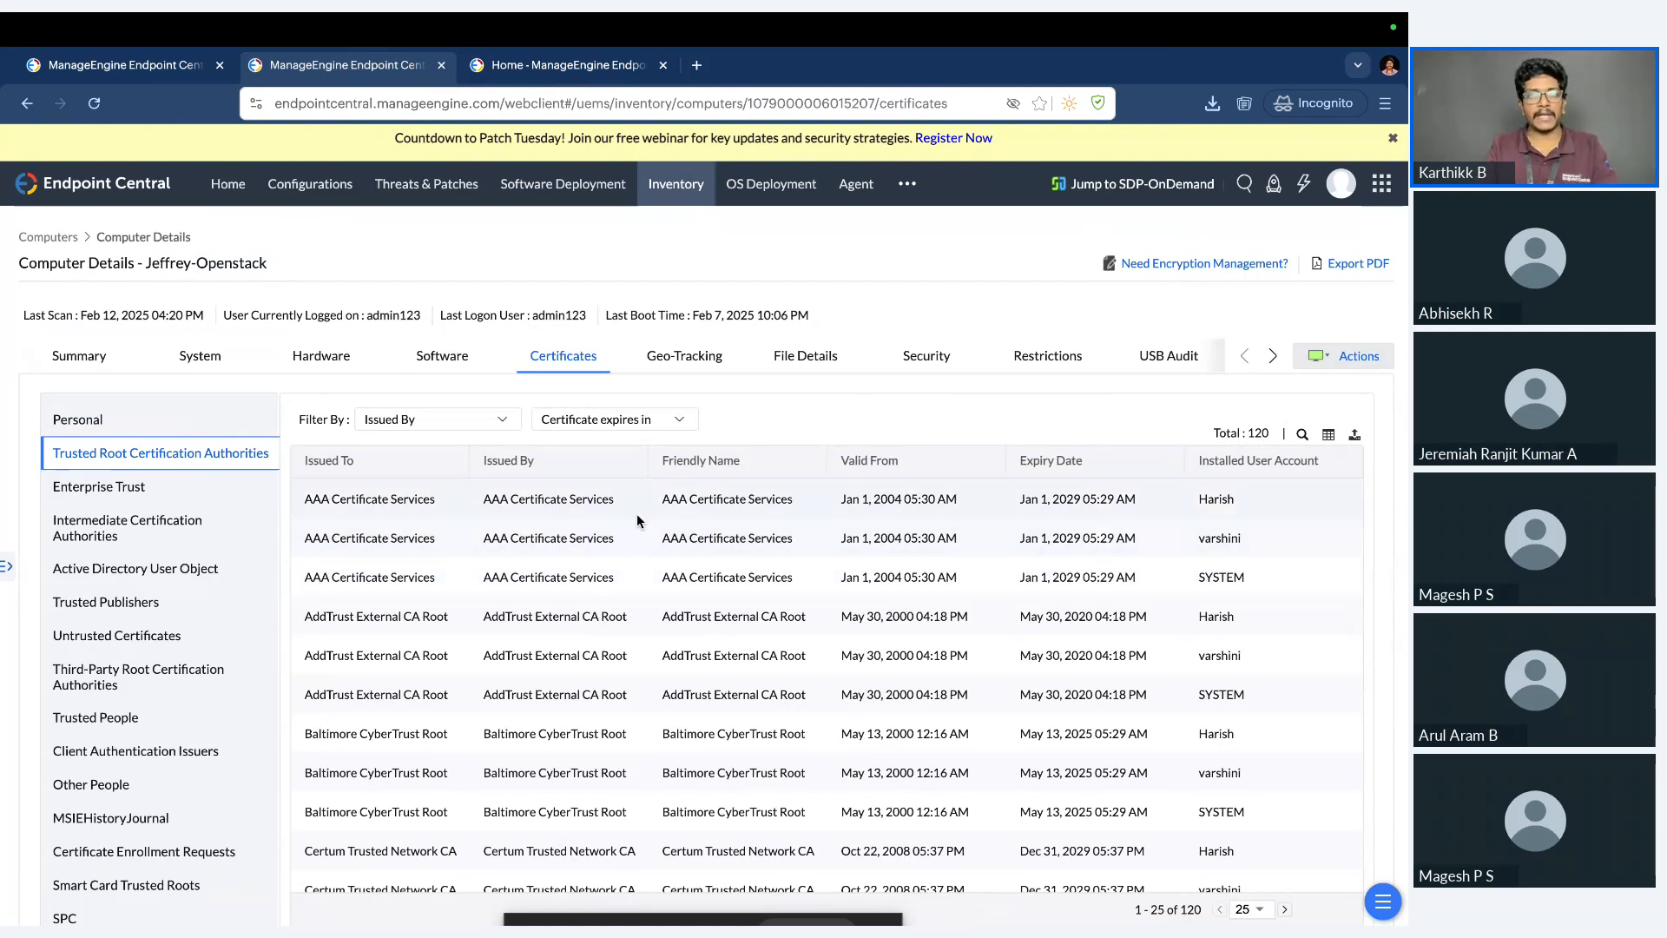
View the computer's geo-tracking location and its file scan details.
{"action": "left_click", "coordinate": [697, 374]}
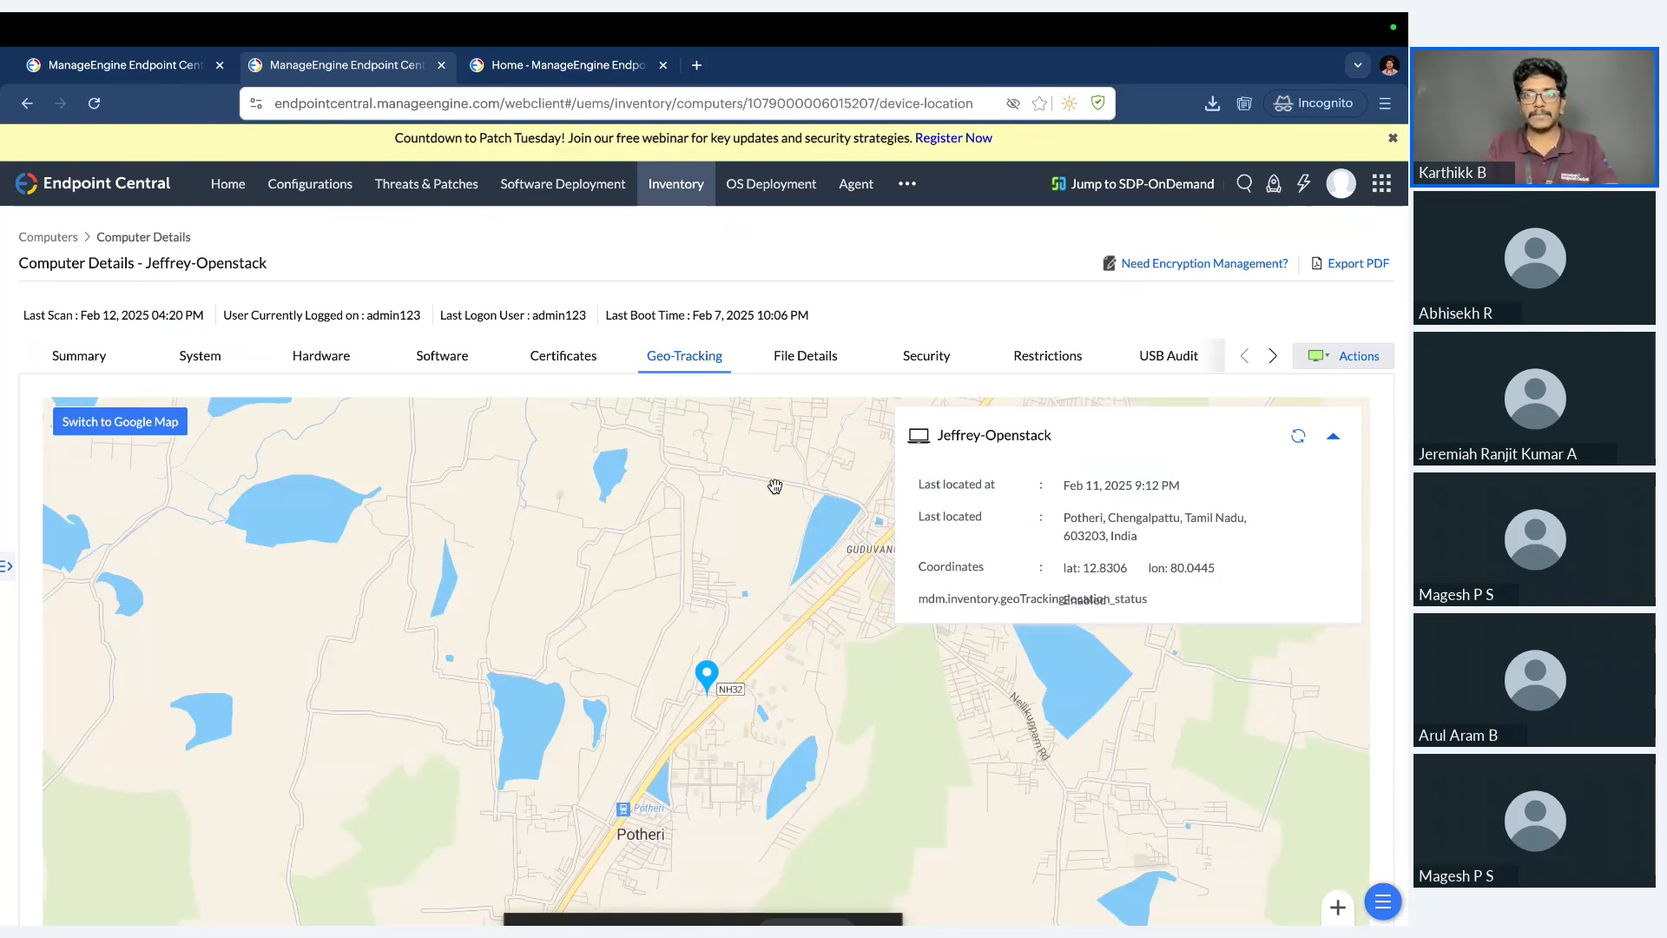
{"action": "left_click", "coordinate": [818, 359]}
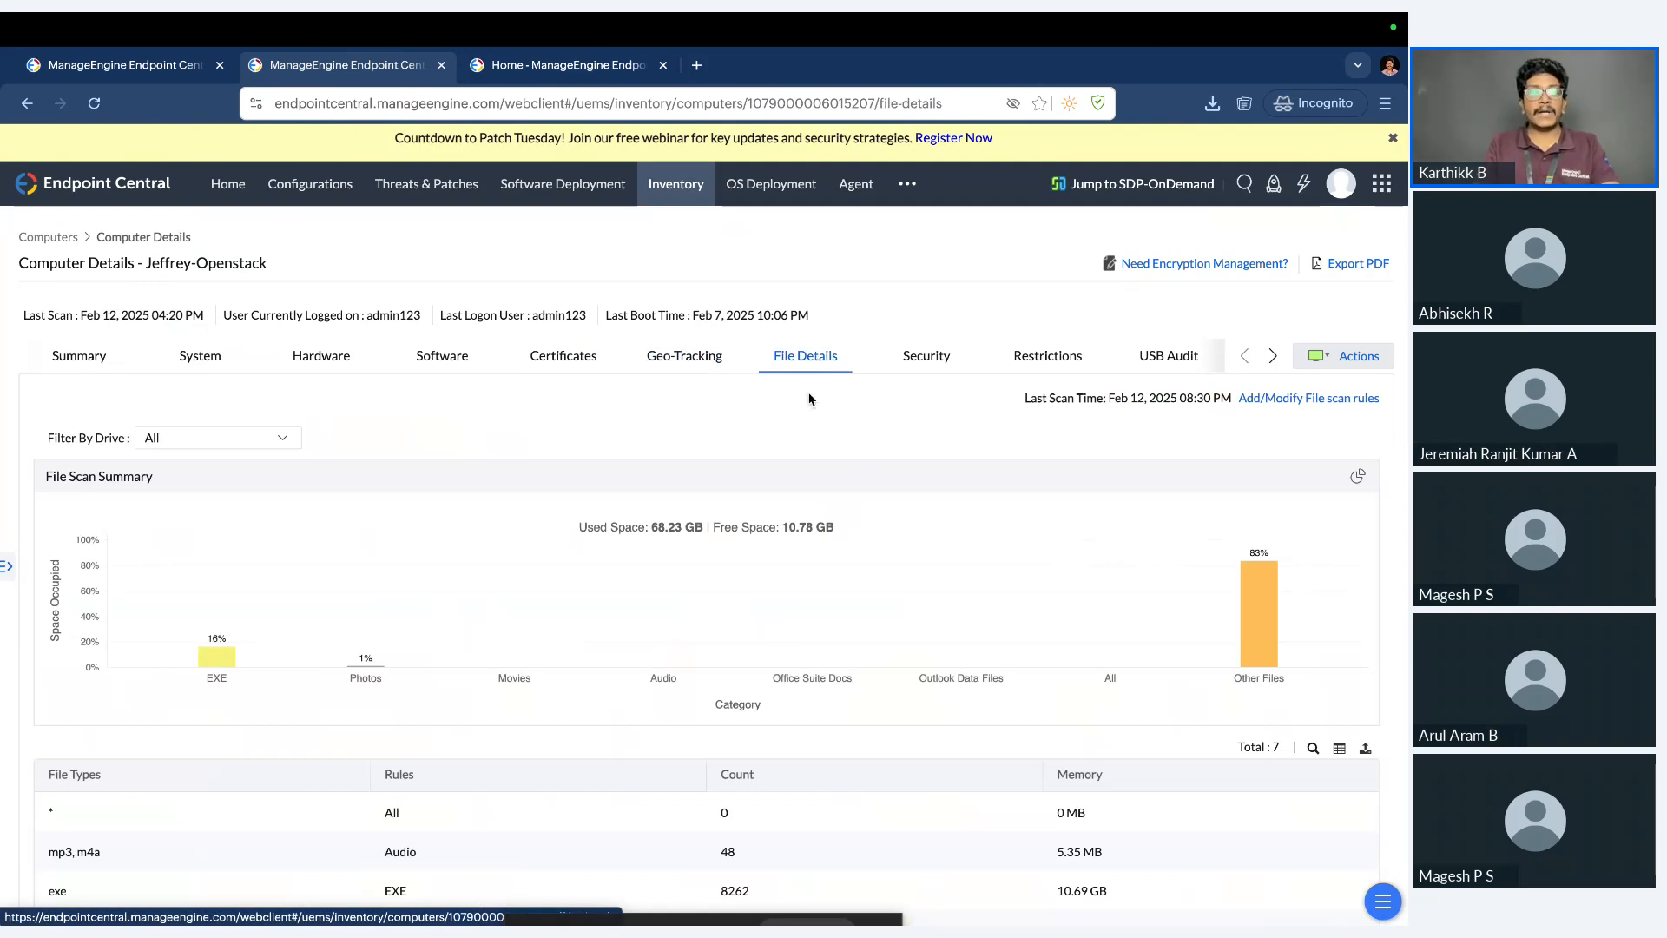
Look through the computer's file scan summary and the table of file counts and memory use by file type.
{"action": "scroll", "coordinate": [689, 549], "scroll_direction": "down", "scroll_amount": 1}
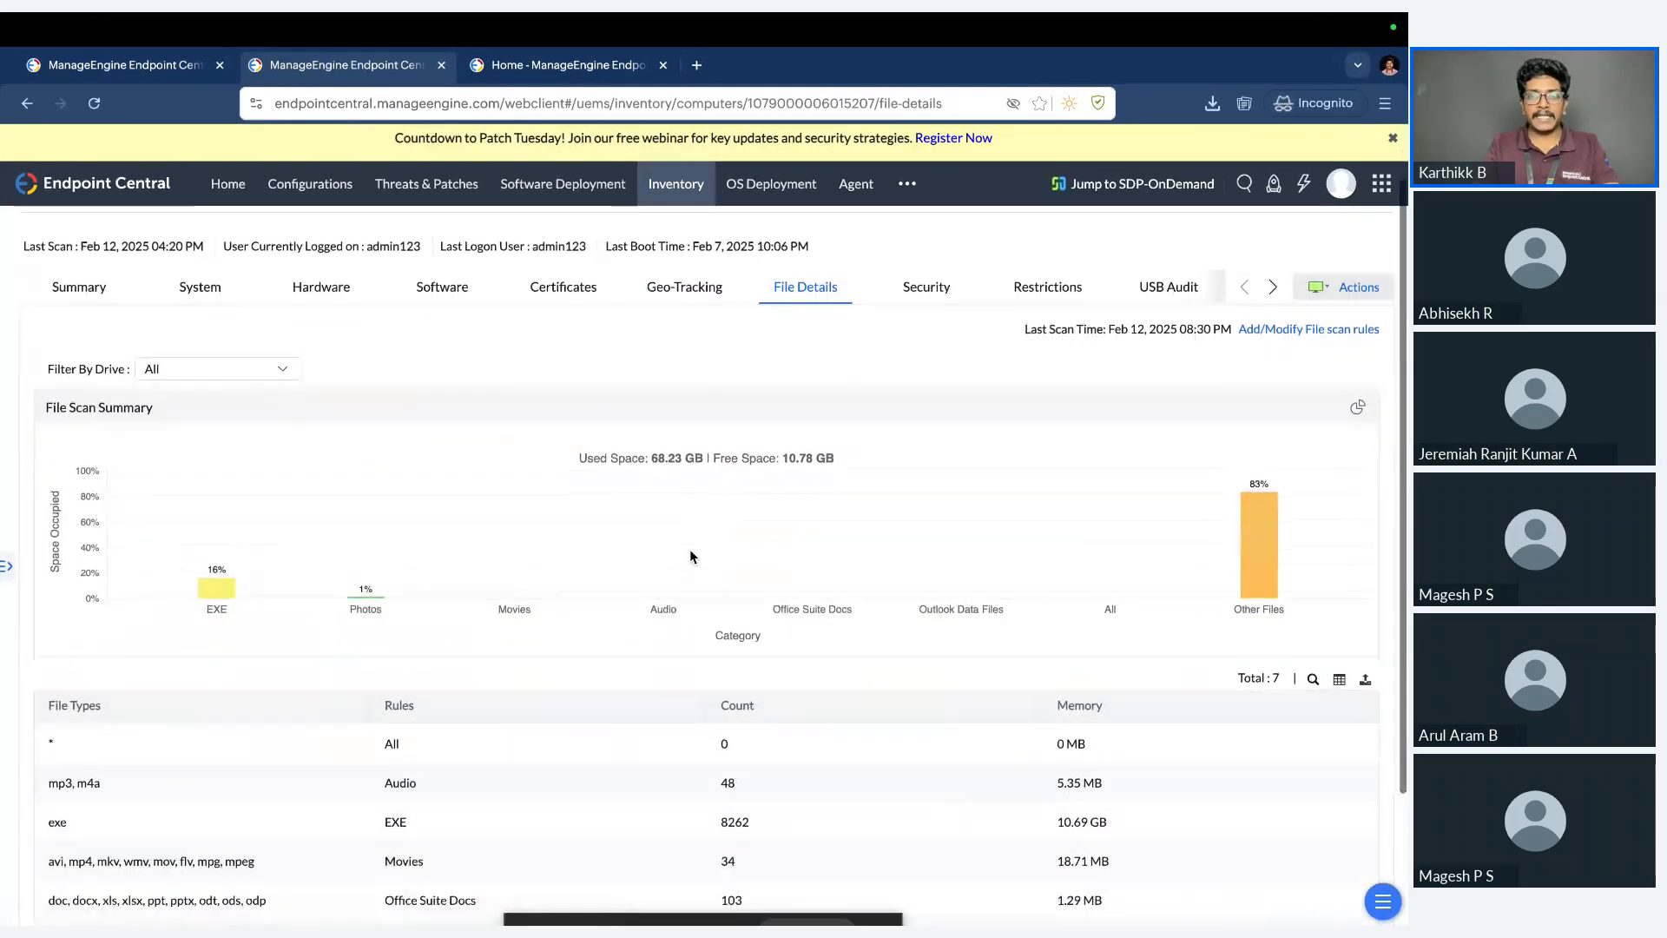
{"action": "scroll", "coordinate": [691, 555], "scroll_direction": "down", "scroll_amount": 2}
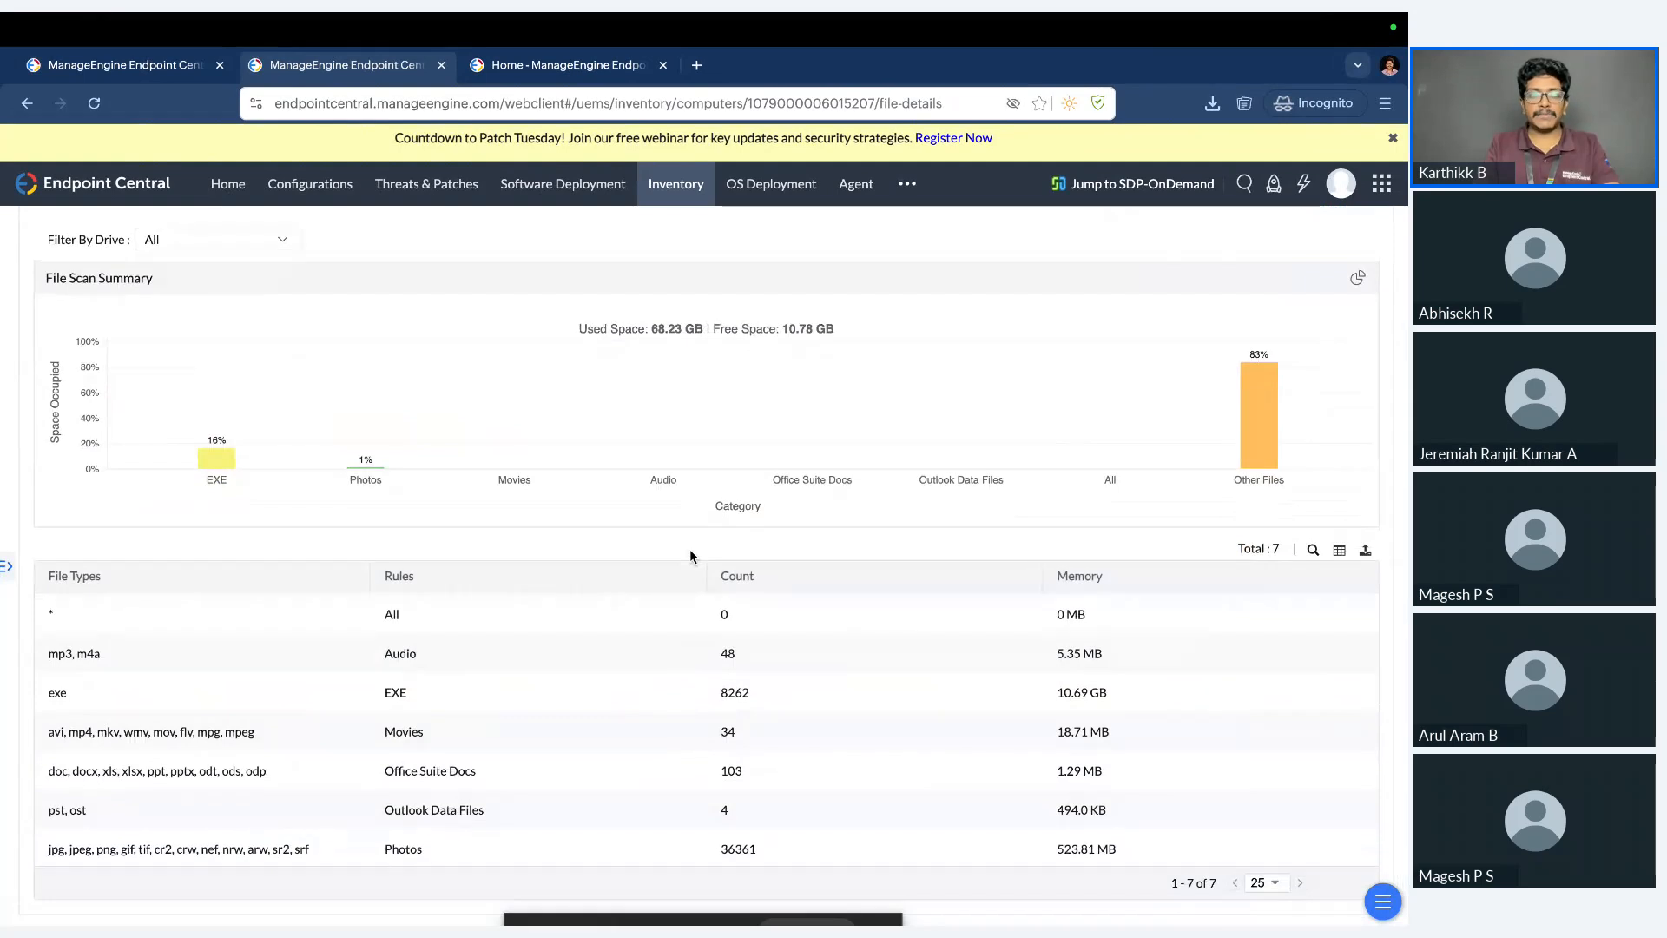
{"action": "scroll", "coordinate": [691, 555], "scroll_direction": "down", "scroll_amount": 1}
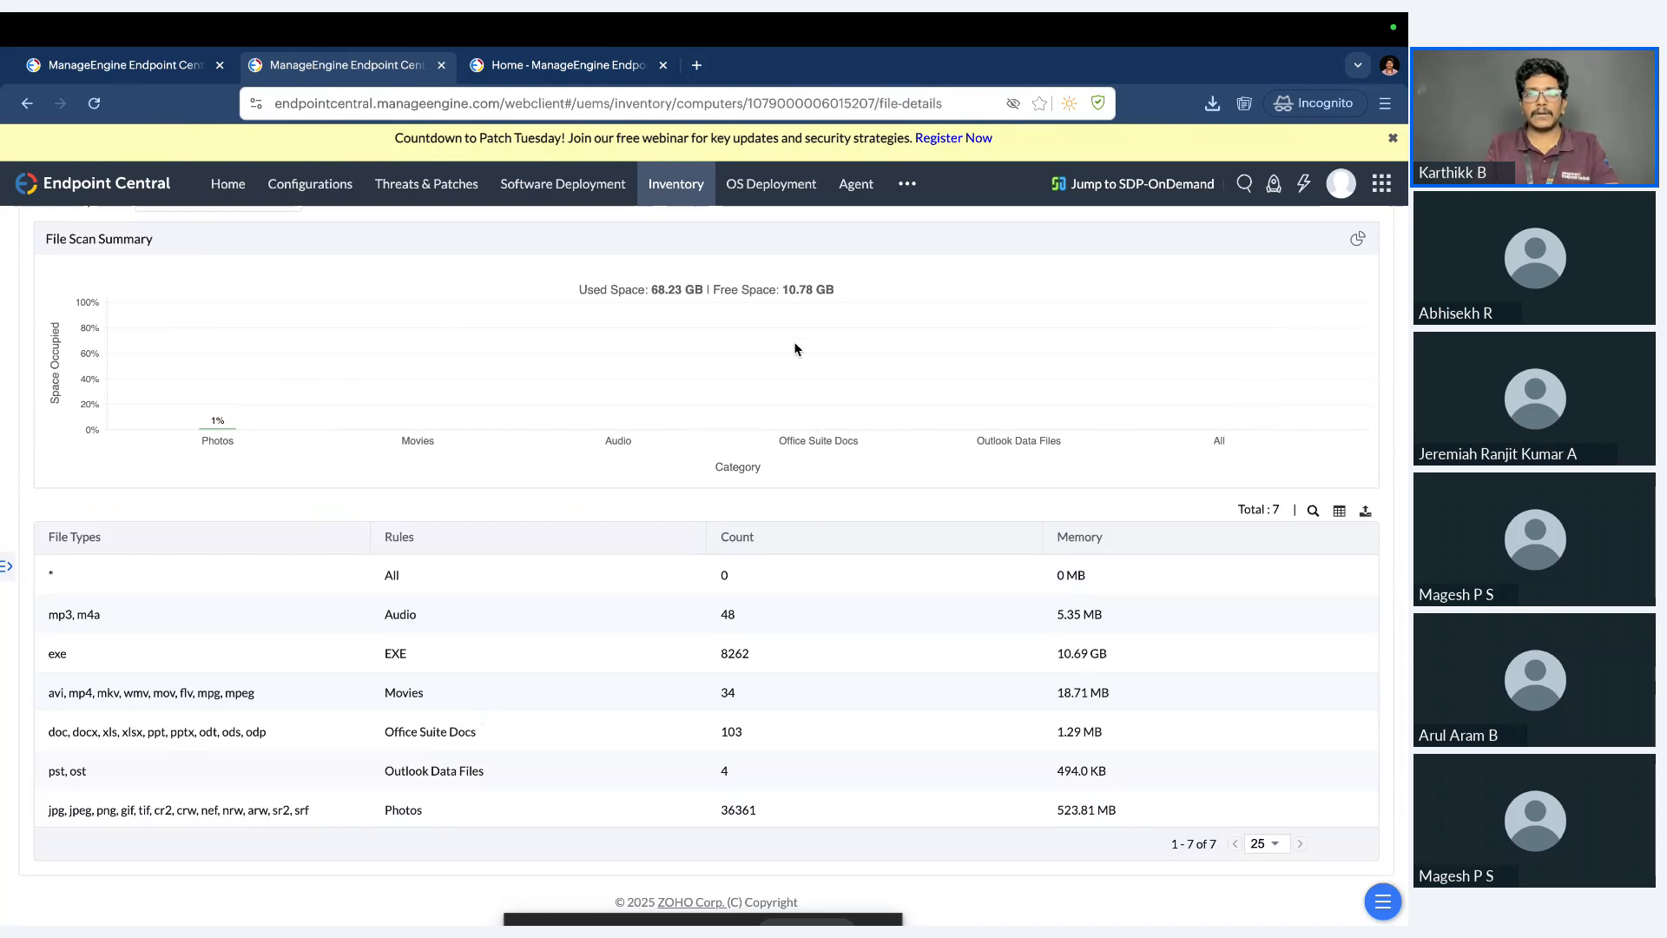
{"action": "scroll", "coordinate": [809, 519], "scroll_direction": "up", "scroll_amount": 1}
{"action": "scroll", "coordinate": [834, 451], "scroll_direction": "up", "scroll_amount": 2}
View the computer's BitLocker security details, focusing on the encryption status and recovery key status.
{"action": "left_click", "coordinate": [911, 370]}
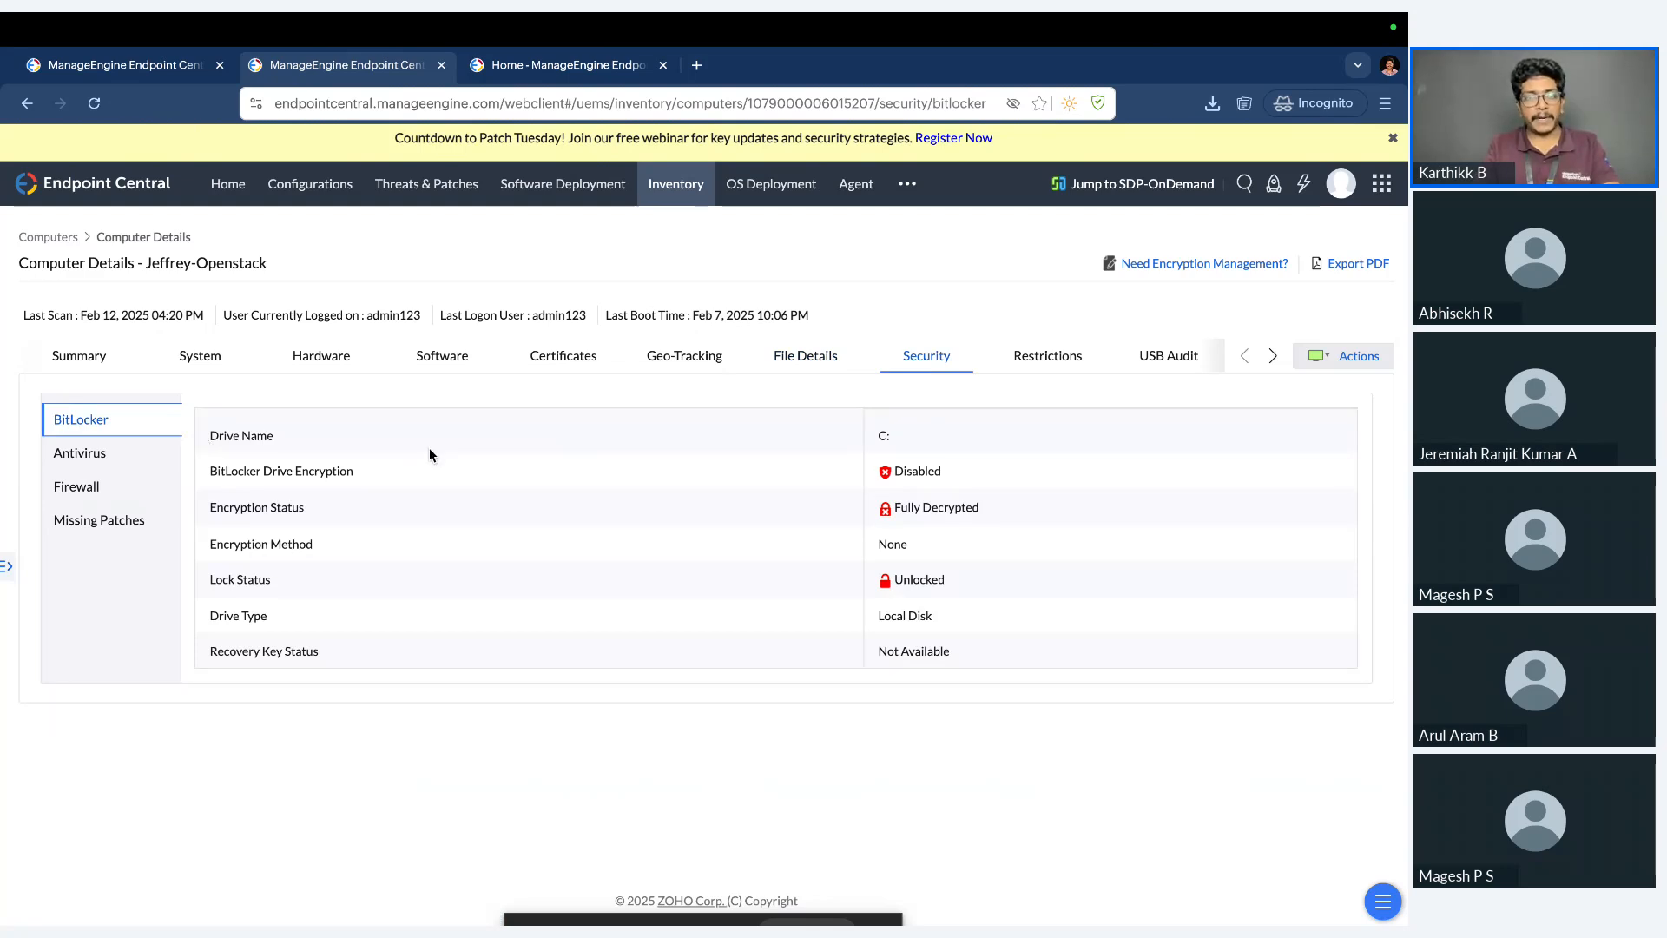
{"action": "left_click_drag", "start_coordinate": [995, 507], "coordinate": [868, 507]}
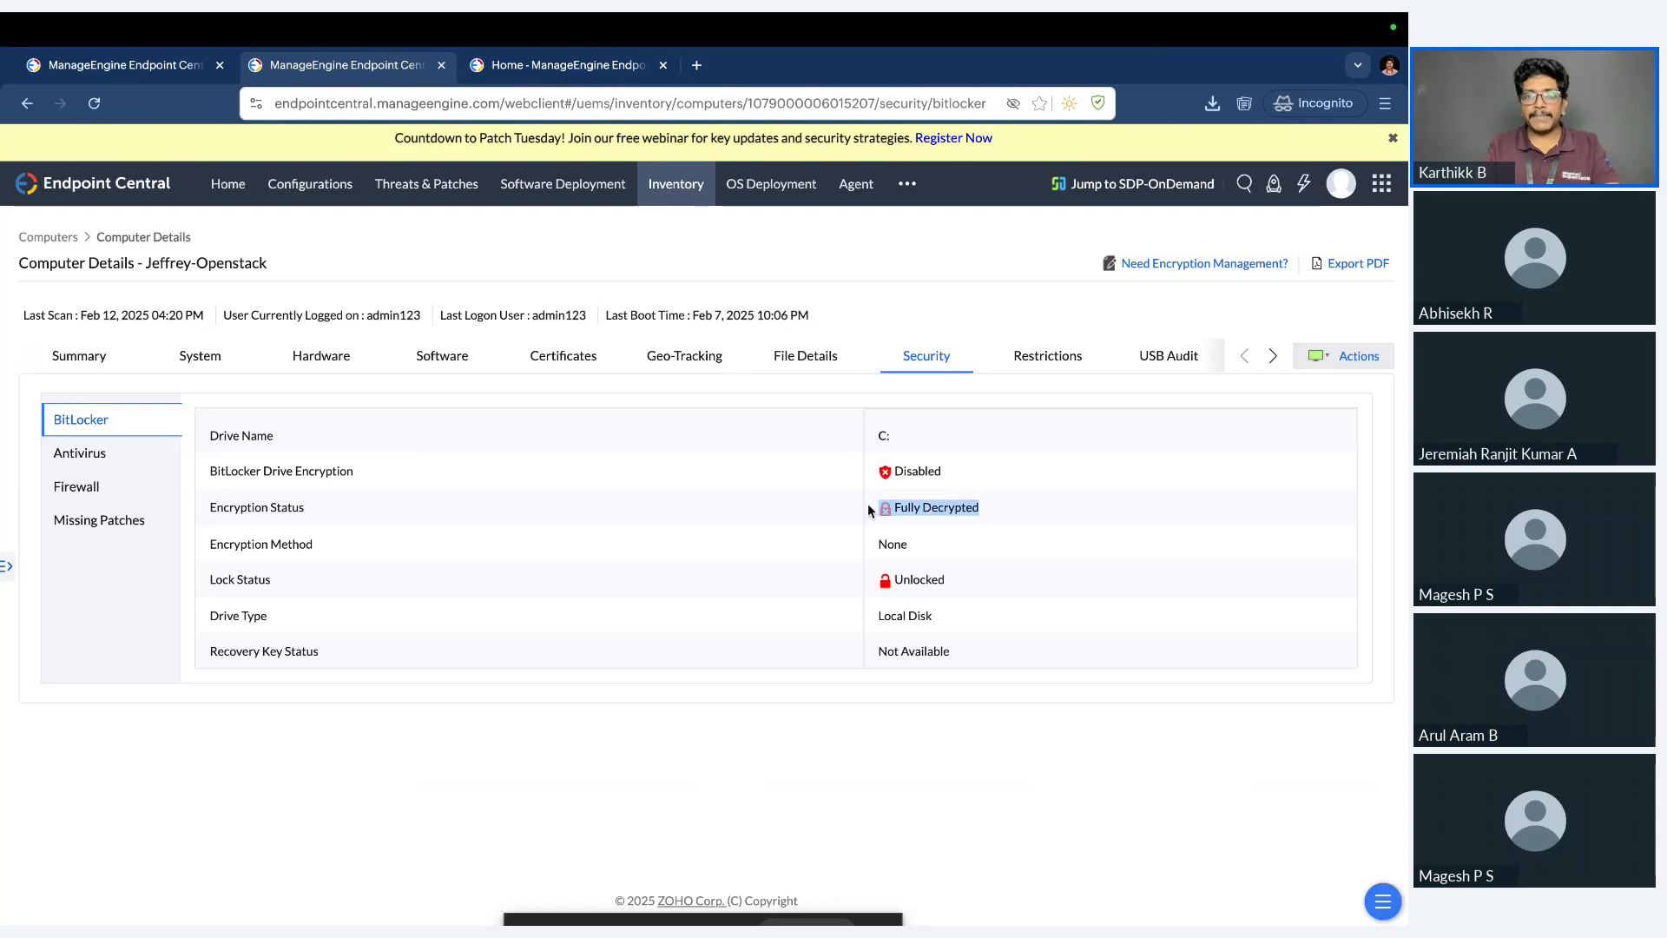
{"action": "left_click_drag", "start_coordinate": [955, 649], "coordinate": [893, 651]}
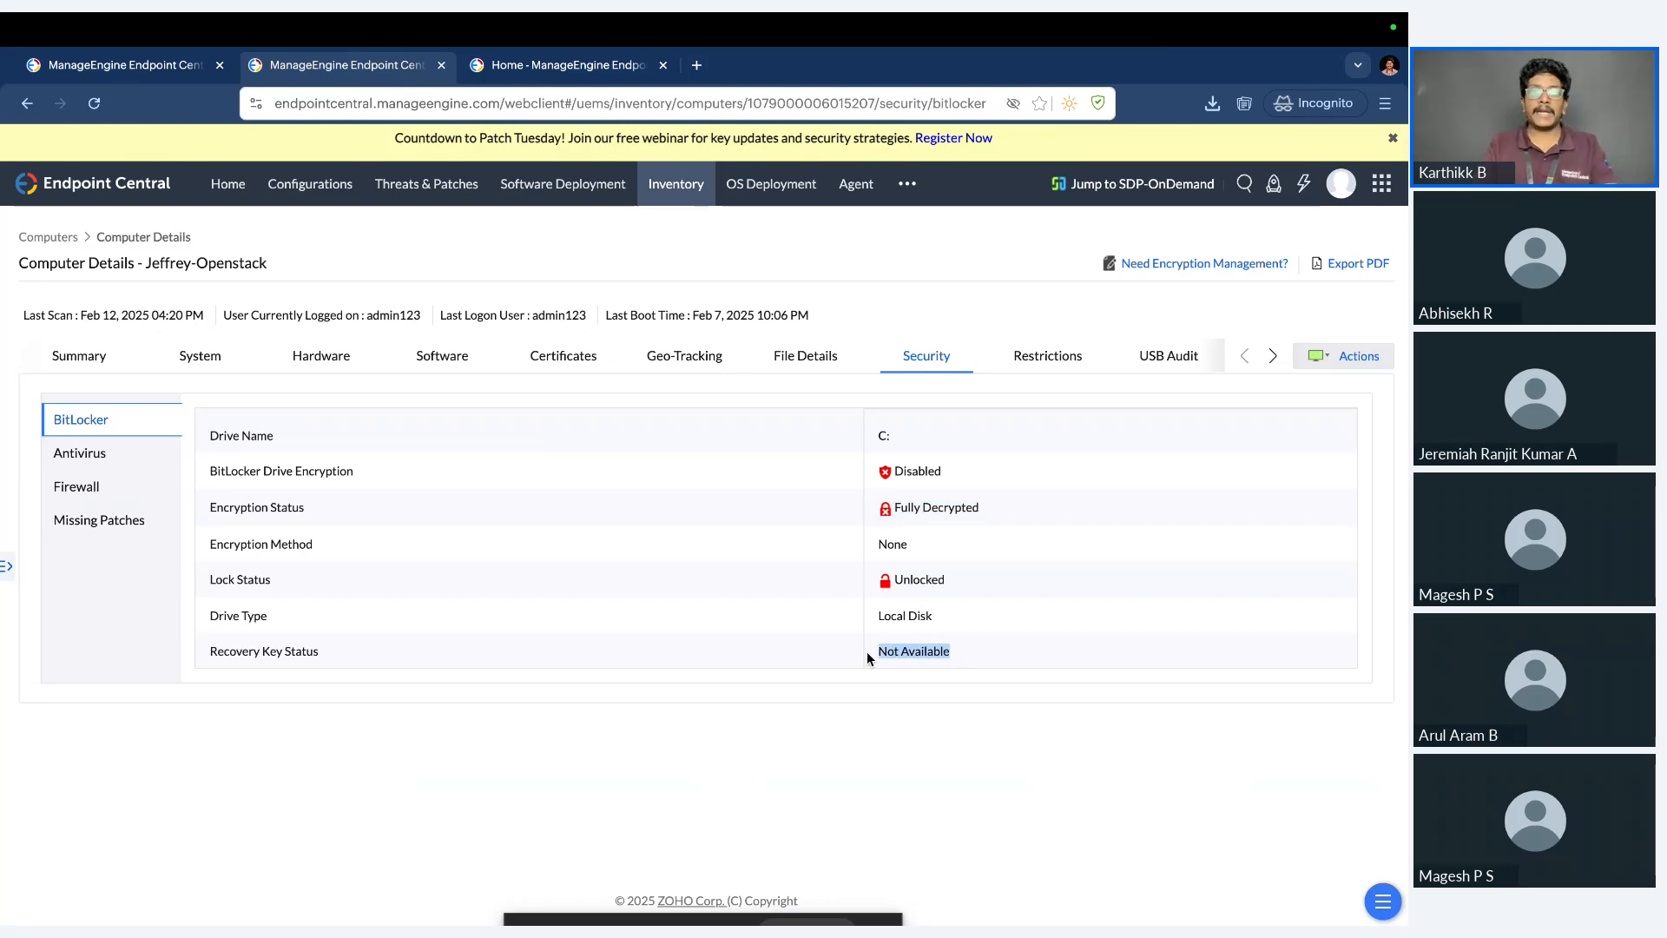
Open BitLocker Management in a separate browser tab, view its dashboard, and return to the computer's BitLocker details.
{"action": "left_click", "coordinate": [908, 184]}
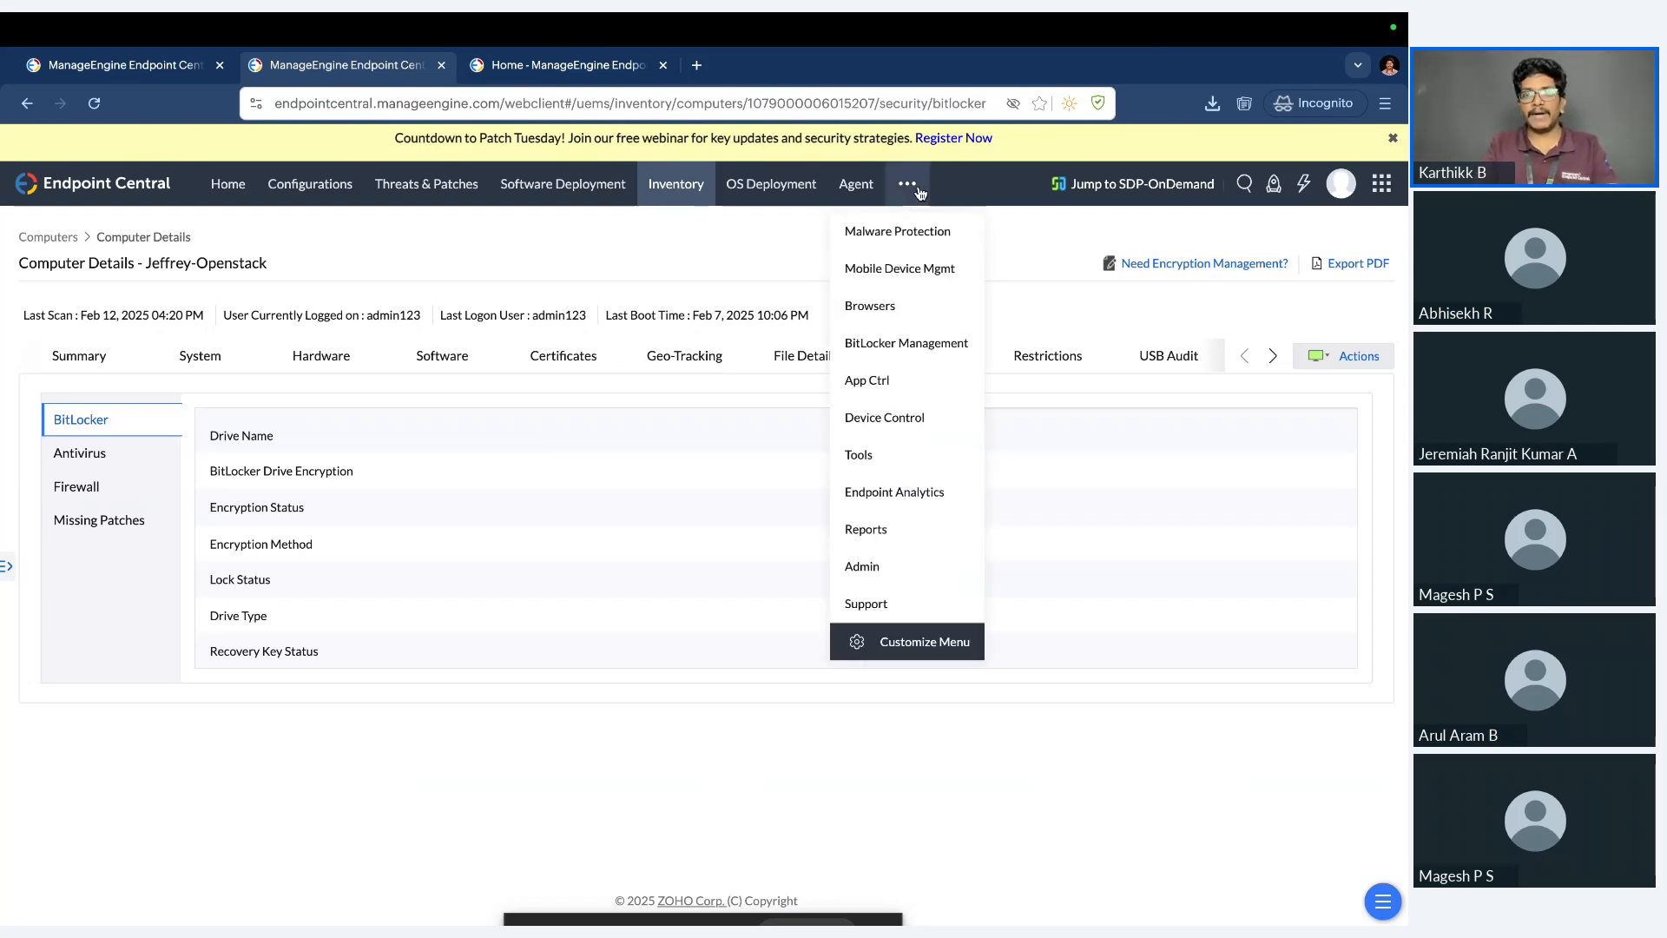
{"action": "right_click", "coordinate": [940, 345]}
{"action": "left_click", "coordinate": [969, 343]}
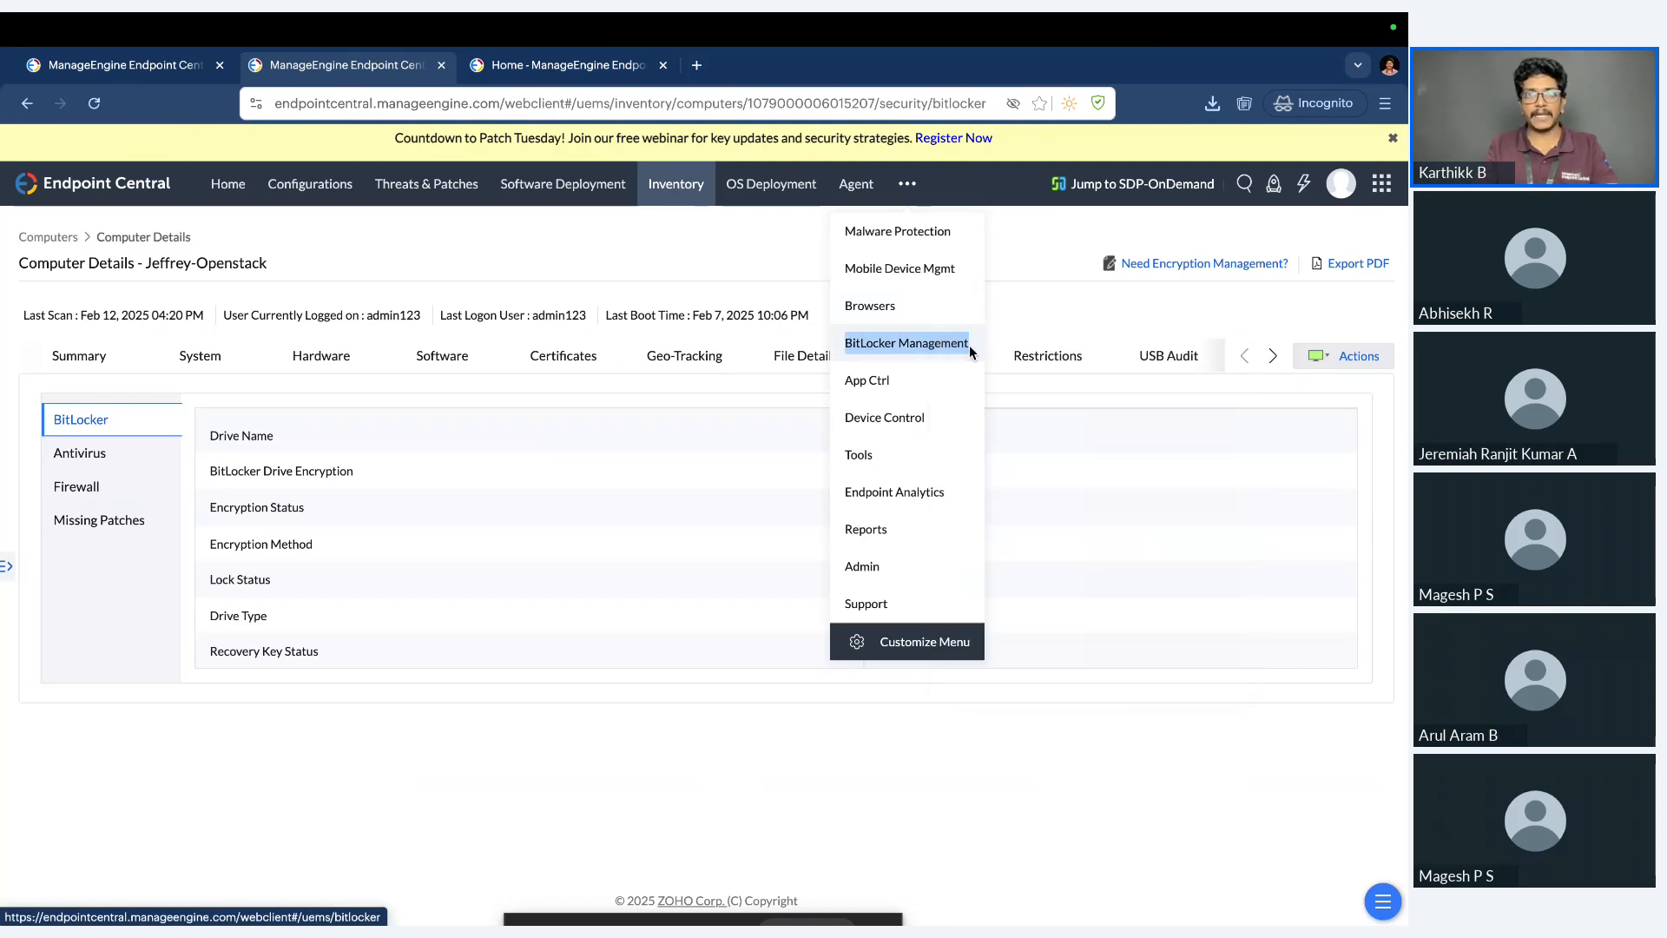
{"action": "left_click", "coordinate": [598, 68]}
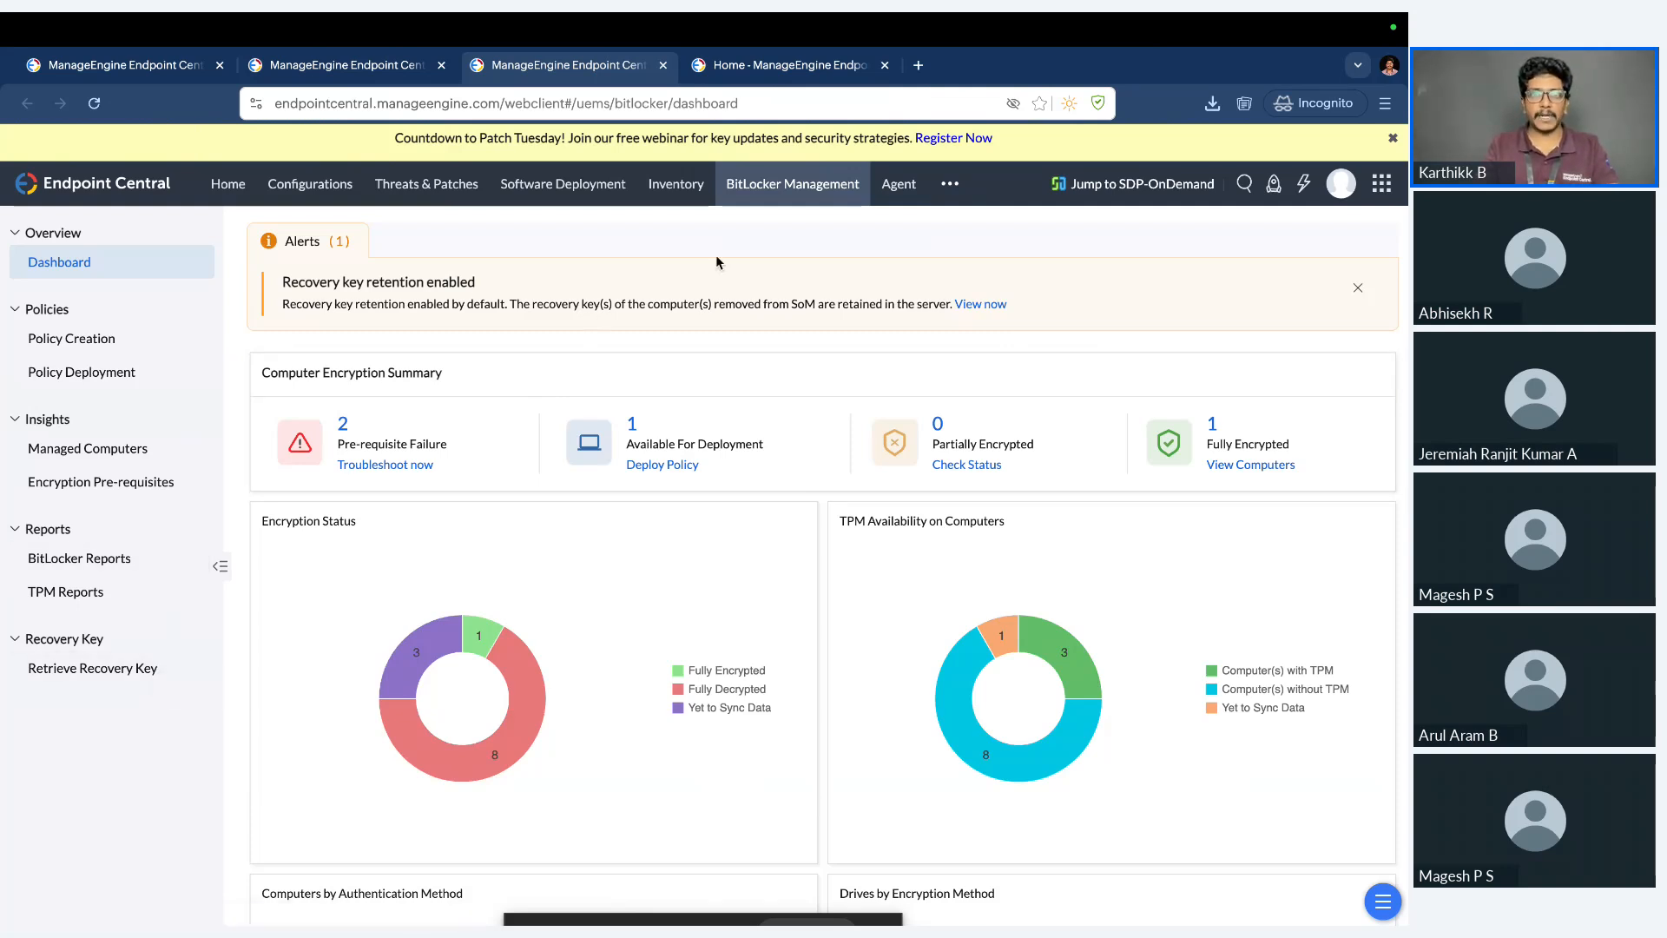
{"action": "left_click", "coordinate": [328, 74]}
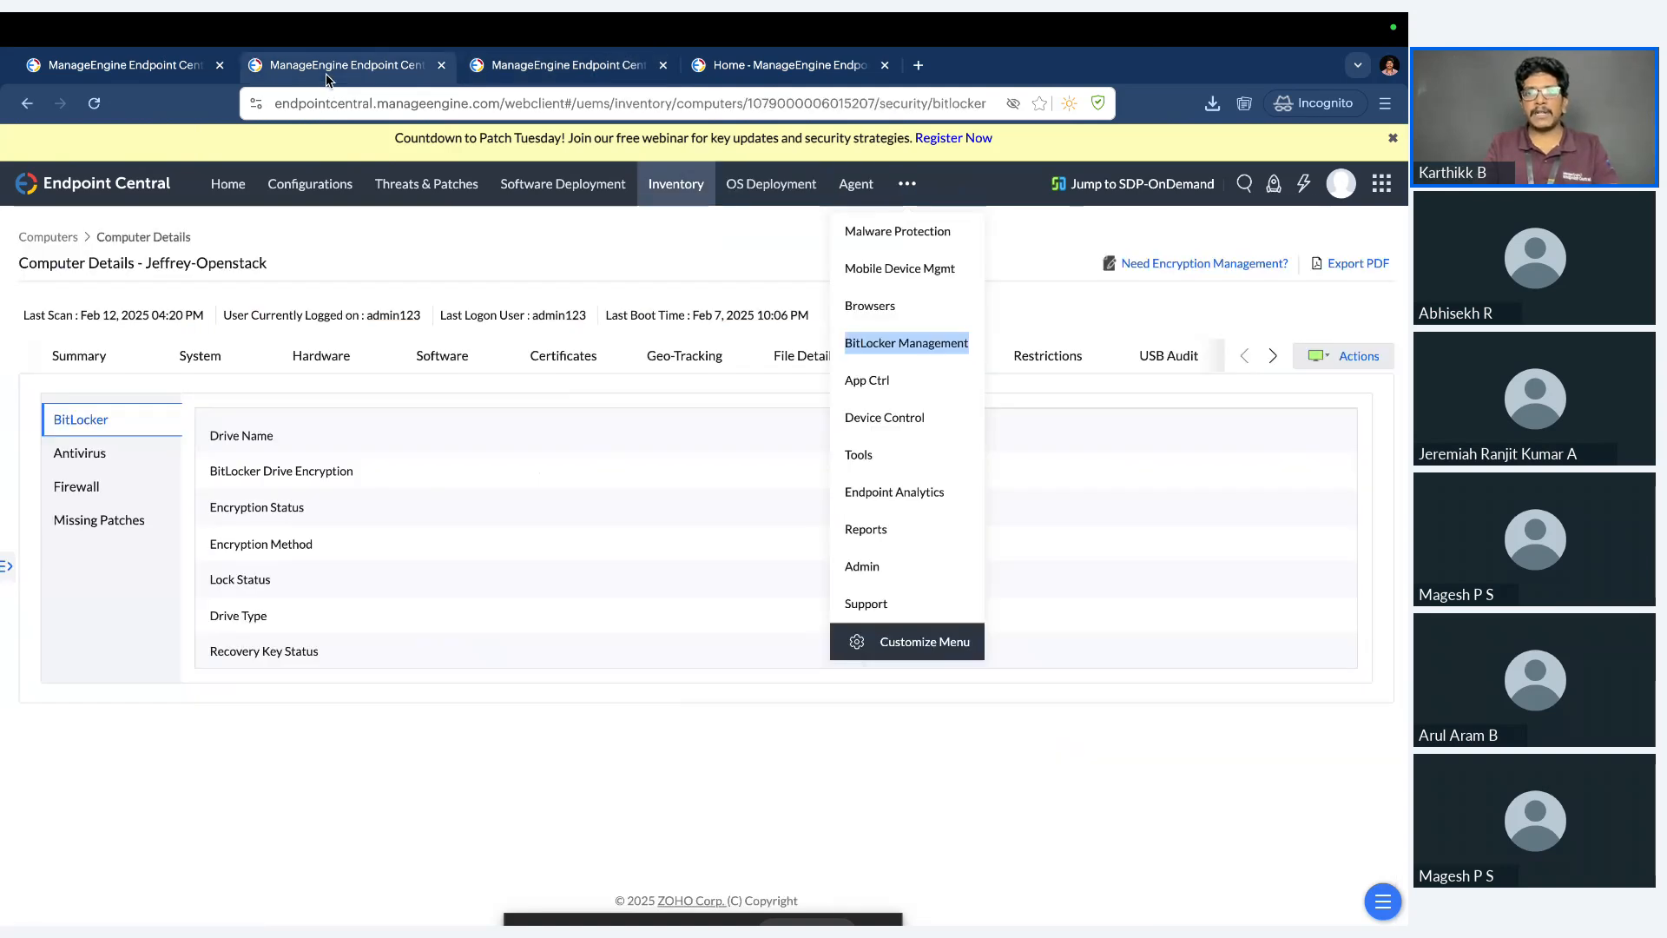
{"action": "left_click", "coordinate": [957, 732]}
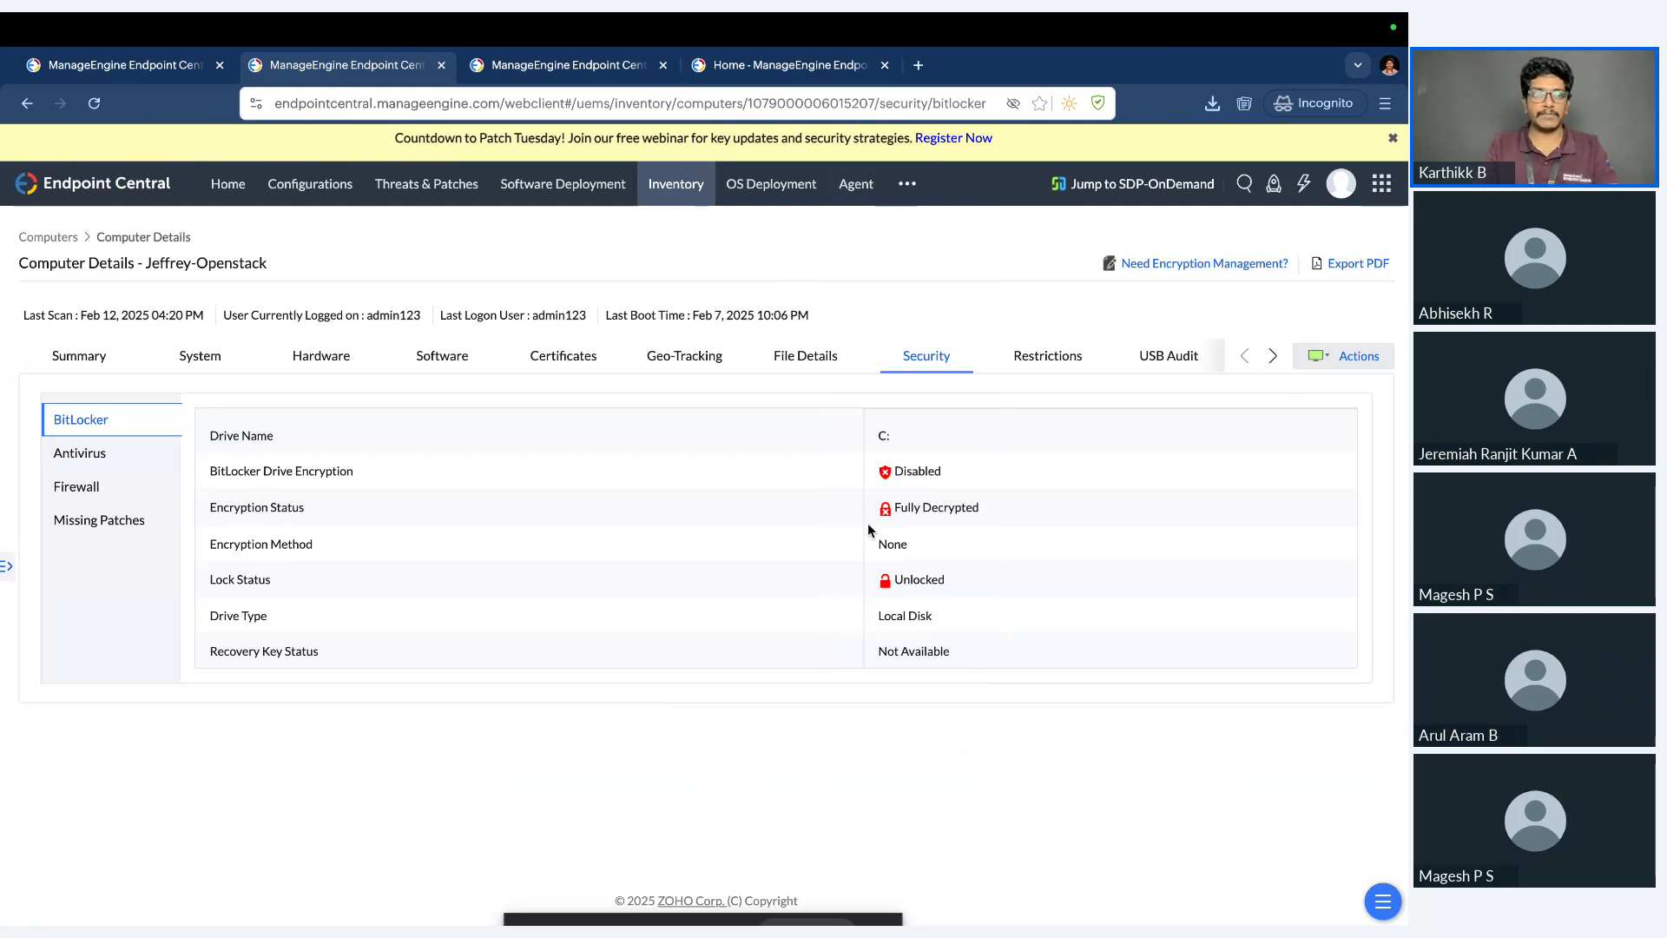
Review the computer's antivirus, firewall and missing patches information, including the severity filter options for patches.
{"action": "left_click", "coordinate": [81, 467]}
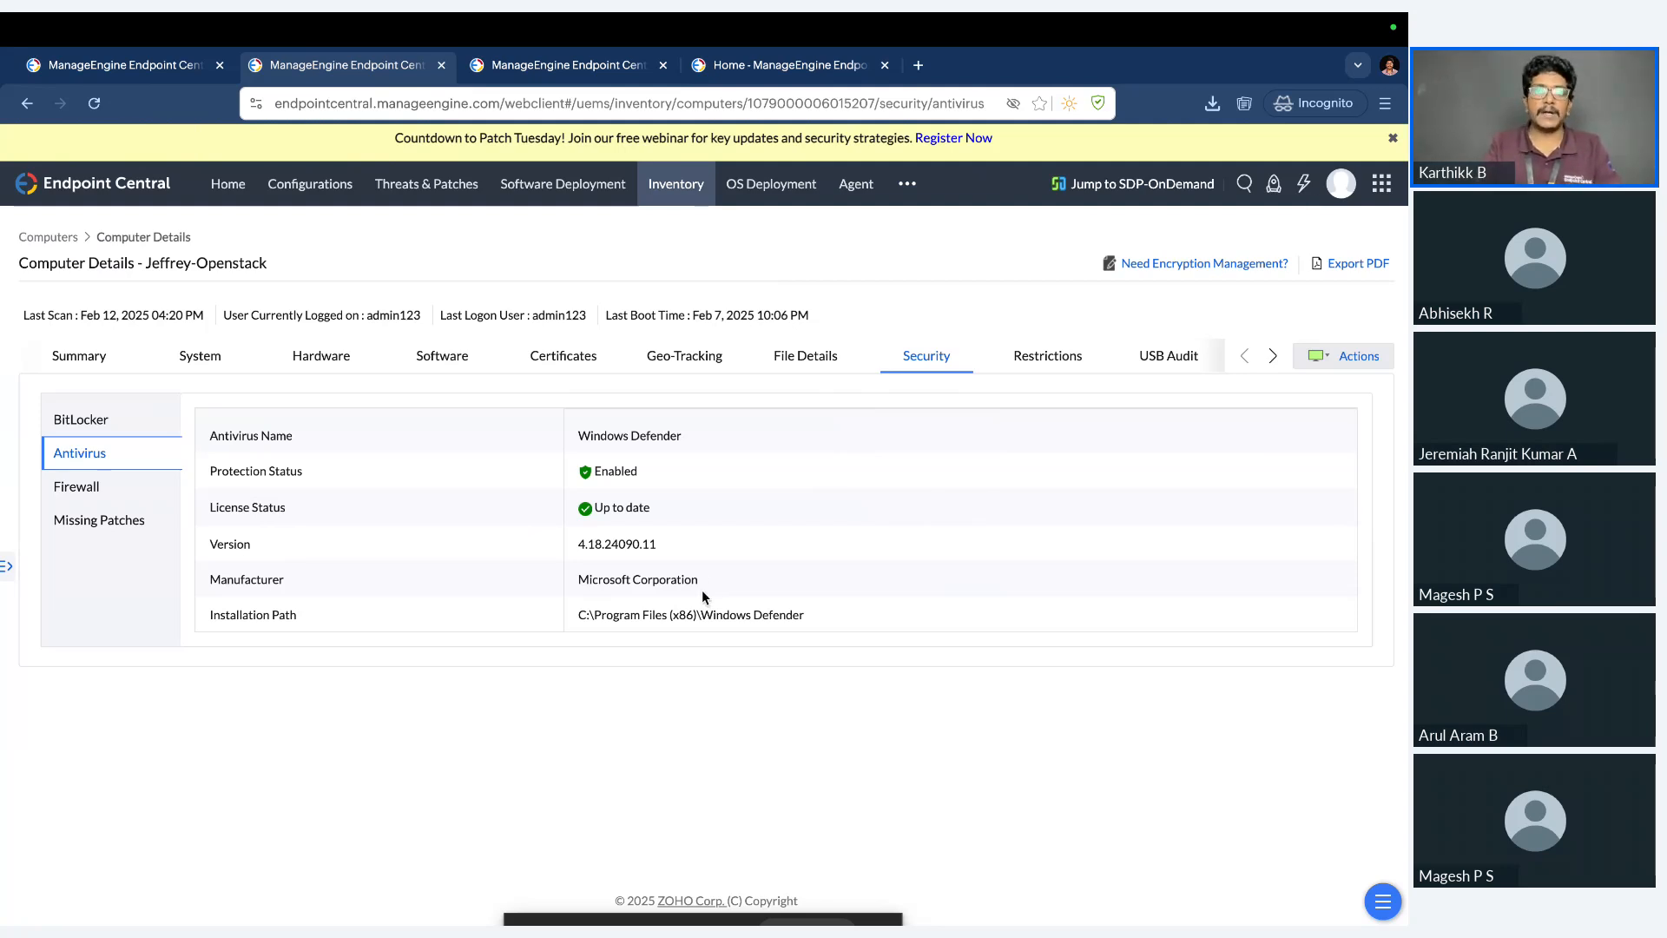
{"action": "left_click", "coordinate": [113, 488]}
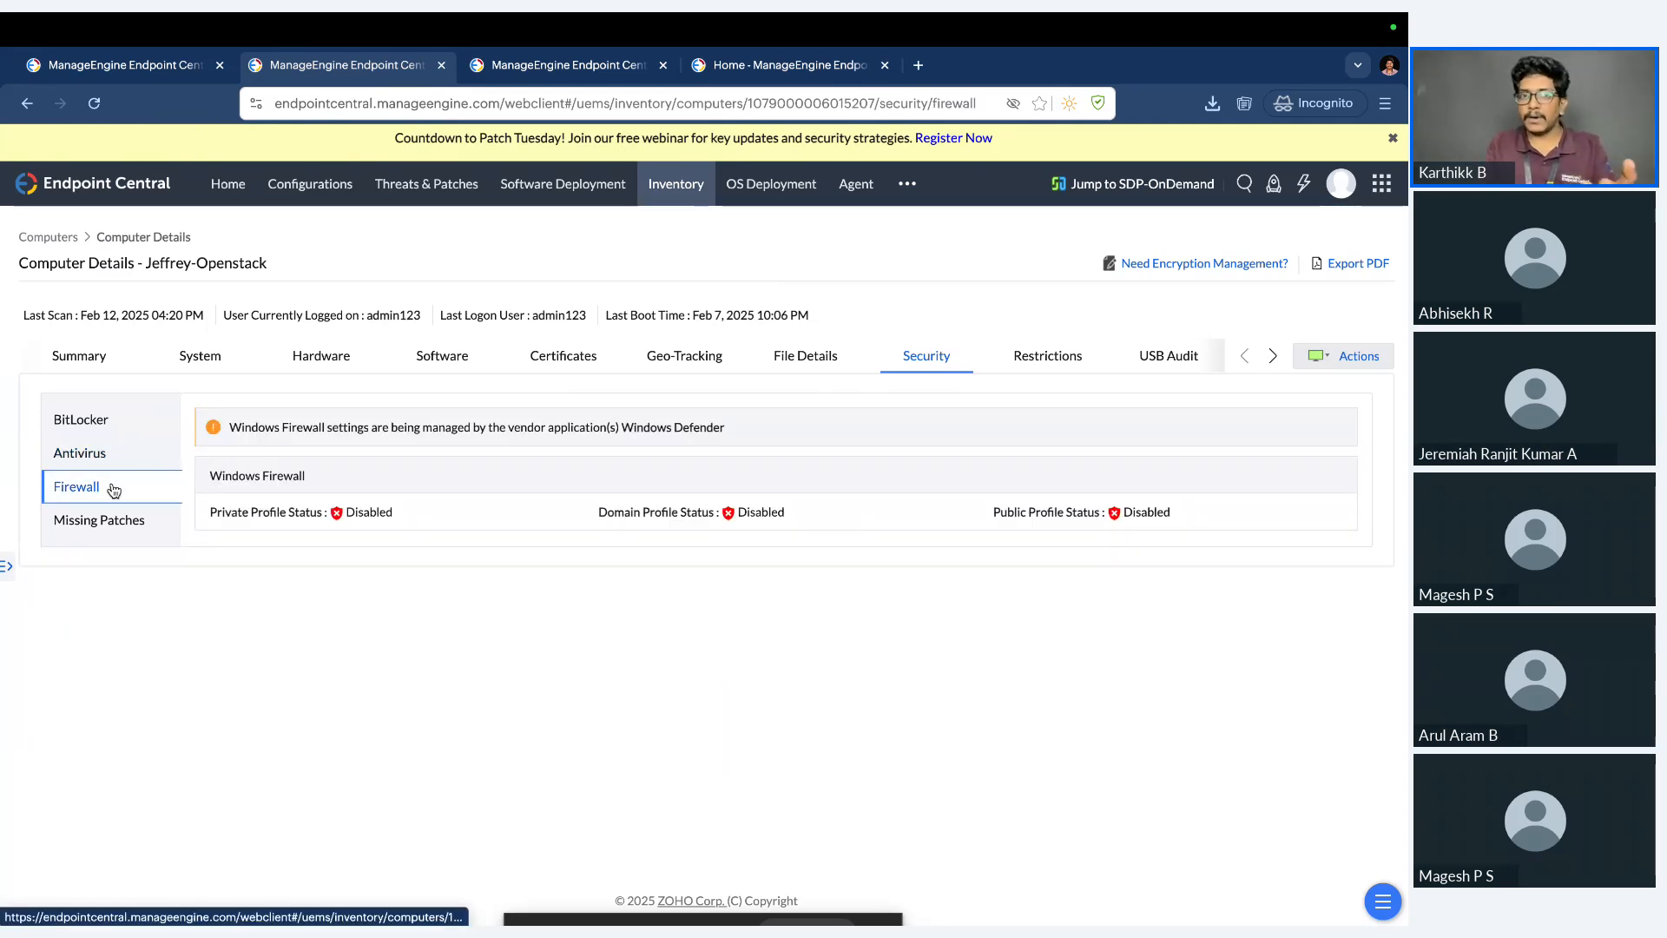
{"action": "left_click", "coordinate": [149, 537]}
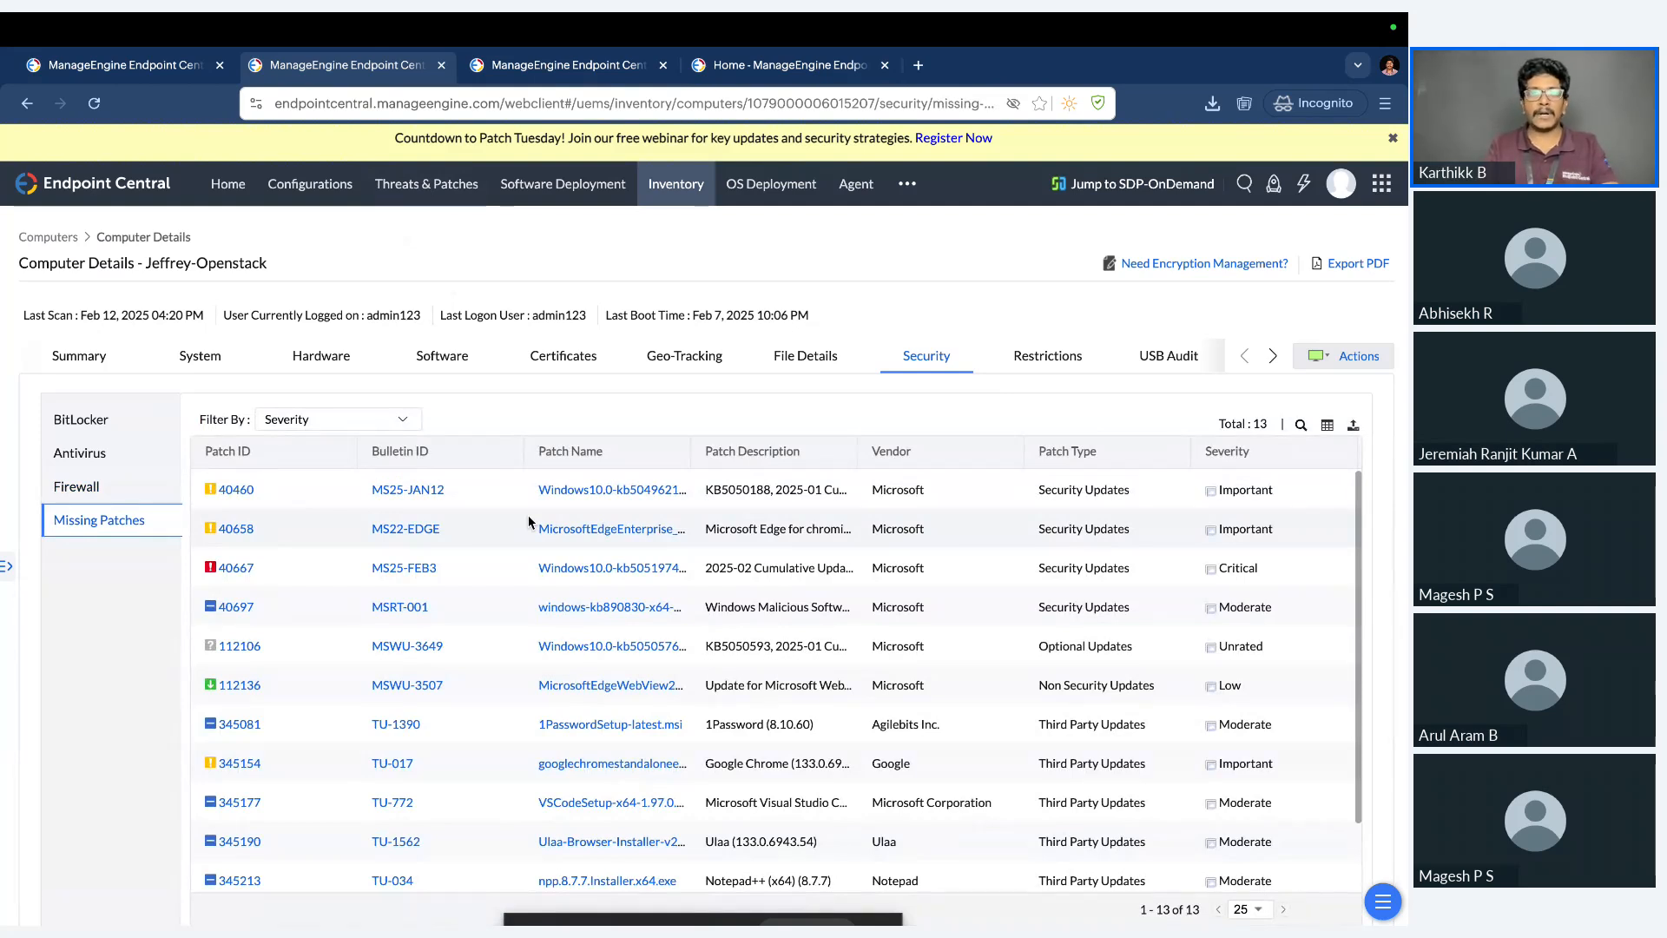
{"action": "left_click", "coordinate": [390, 422]}
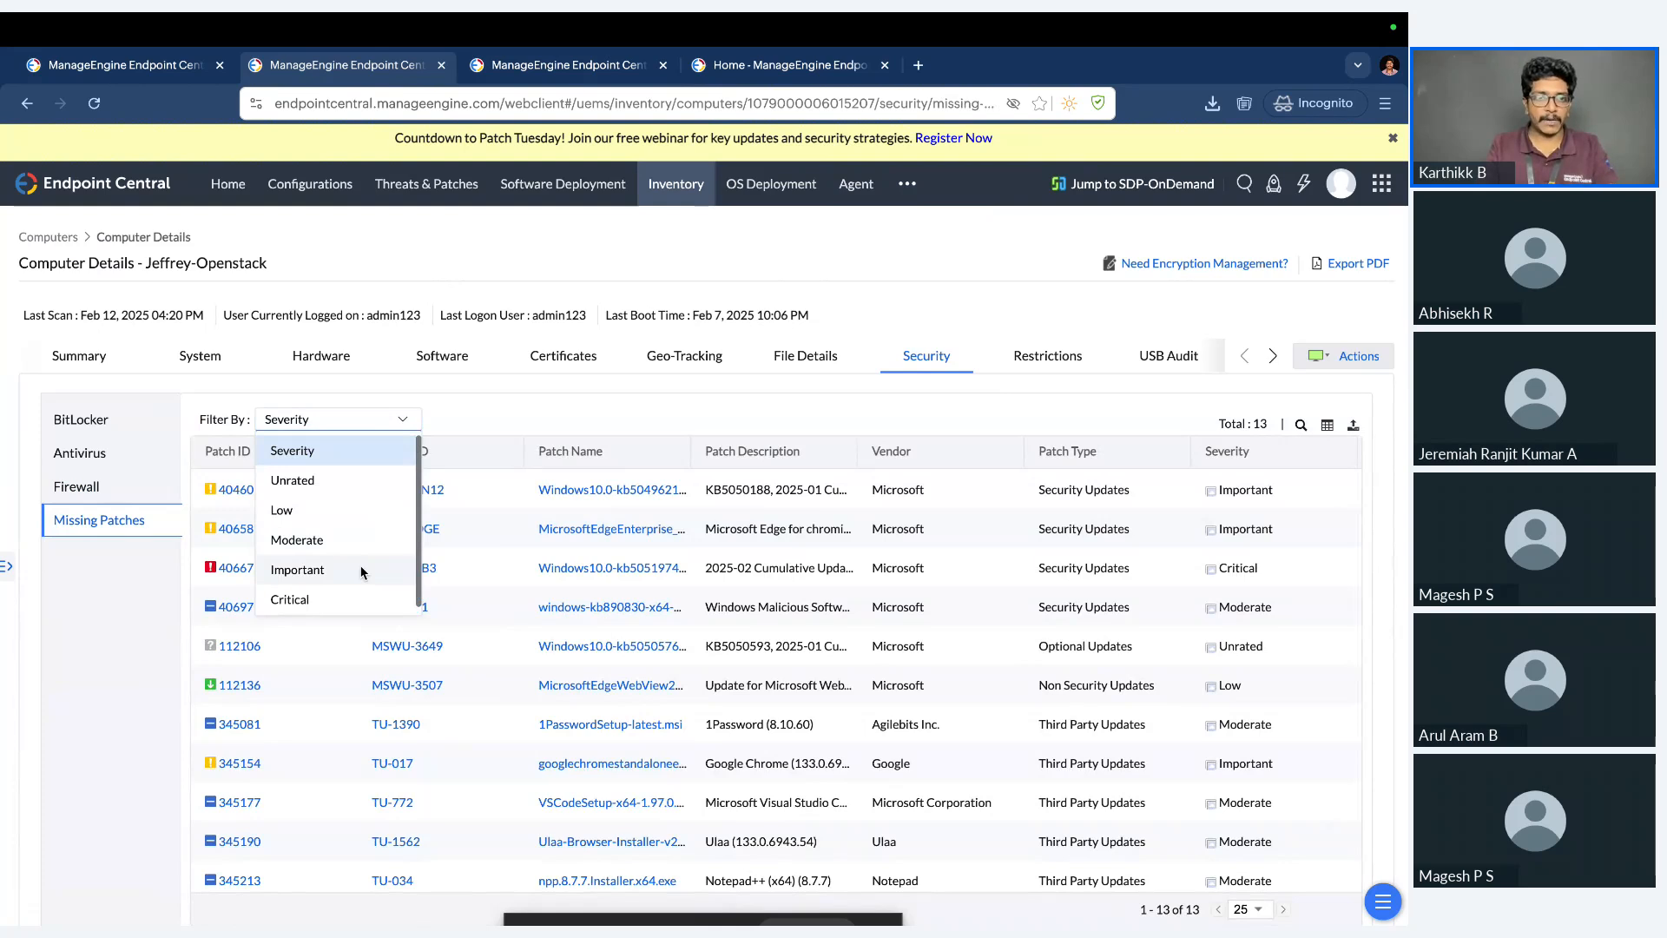
{"action": "left_click", "coordinate": [634, 421]}
View the computer's device and network restrictions and its USB audit records.
{"action": "left_click", "coordinate": [1053, 360]}
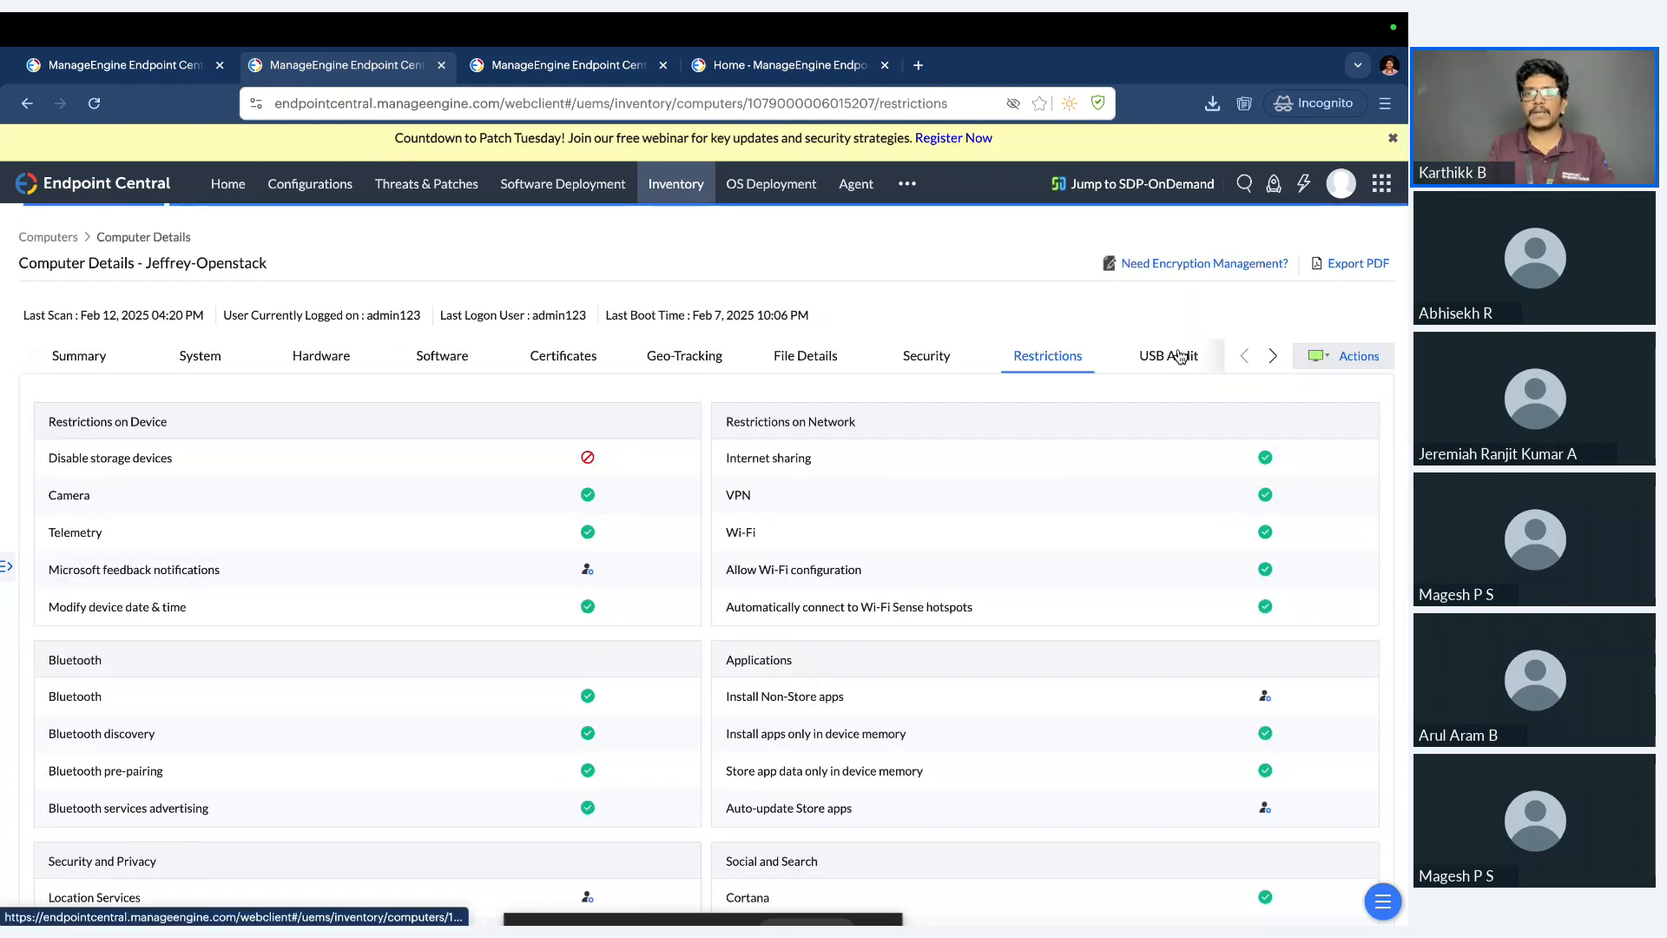
{"action": "left_click", "coordinate": [1179, 356]}
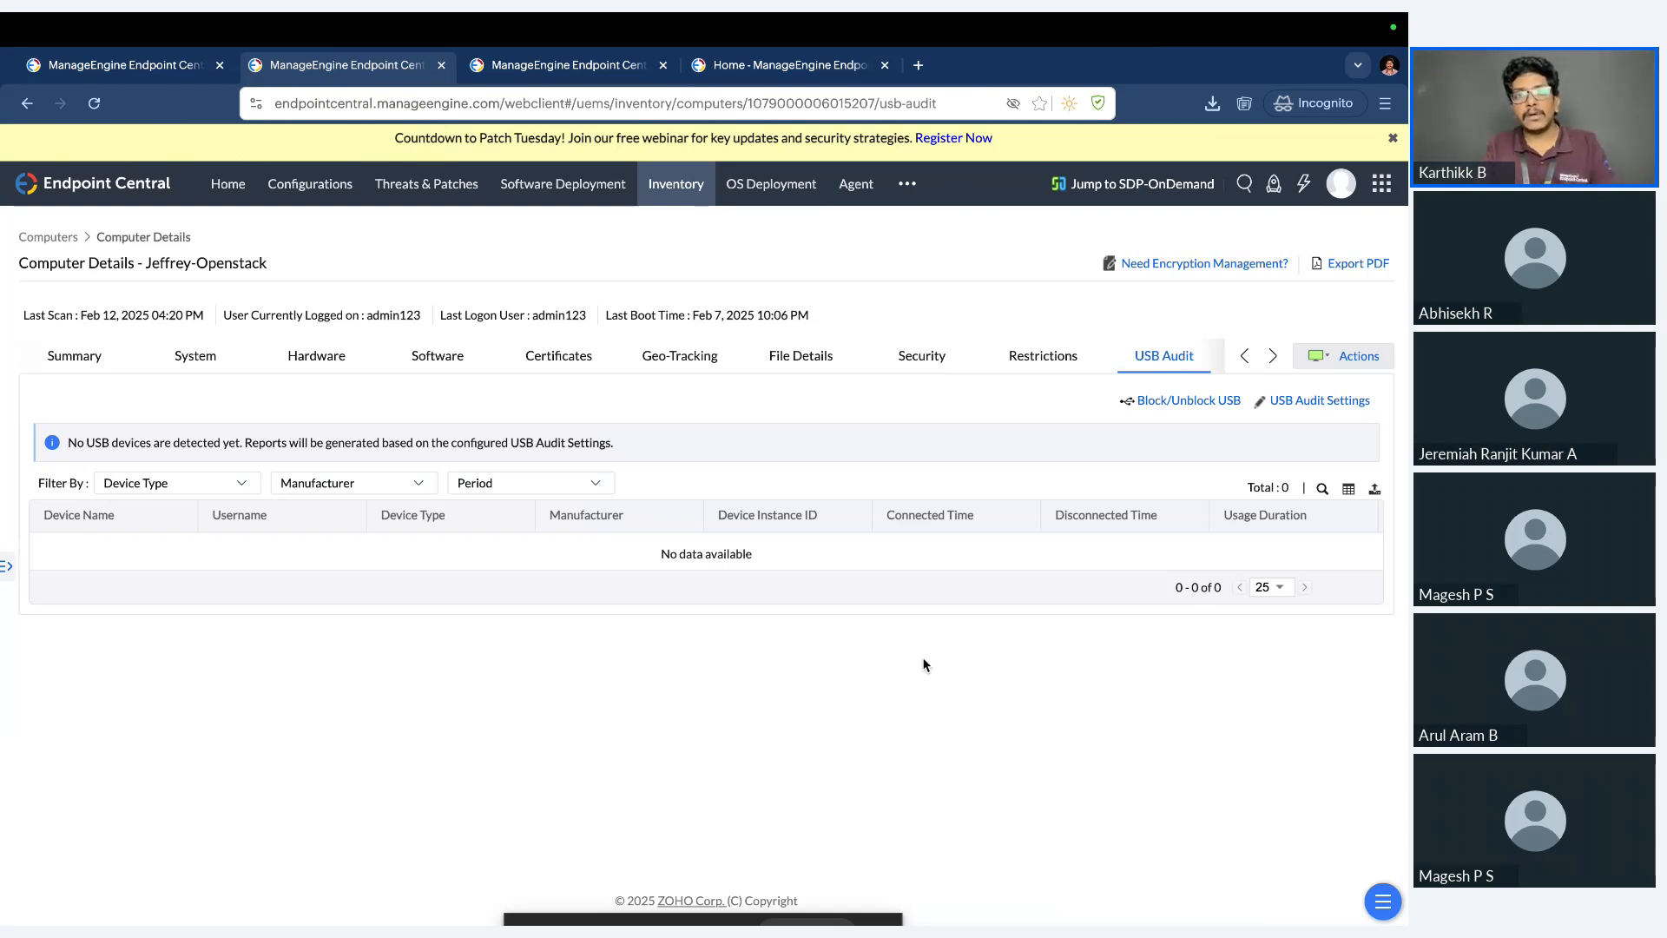
View the Device Control dashboard and its Insights list of managed computers.
{"action": "left_click", "coordinate": [907, 183]}
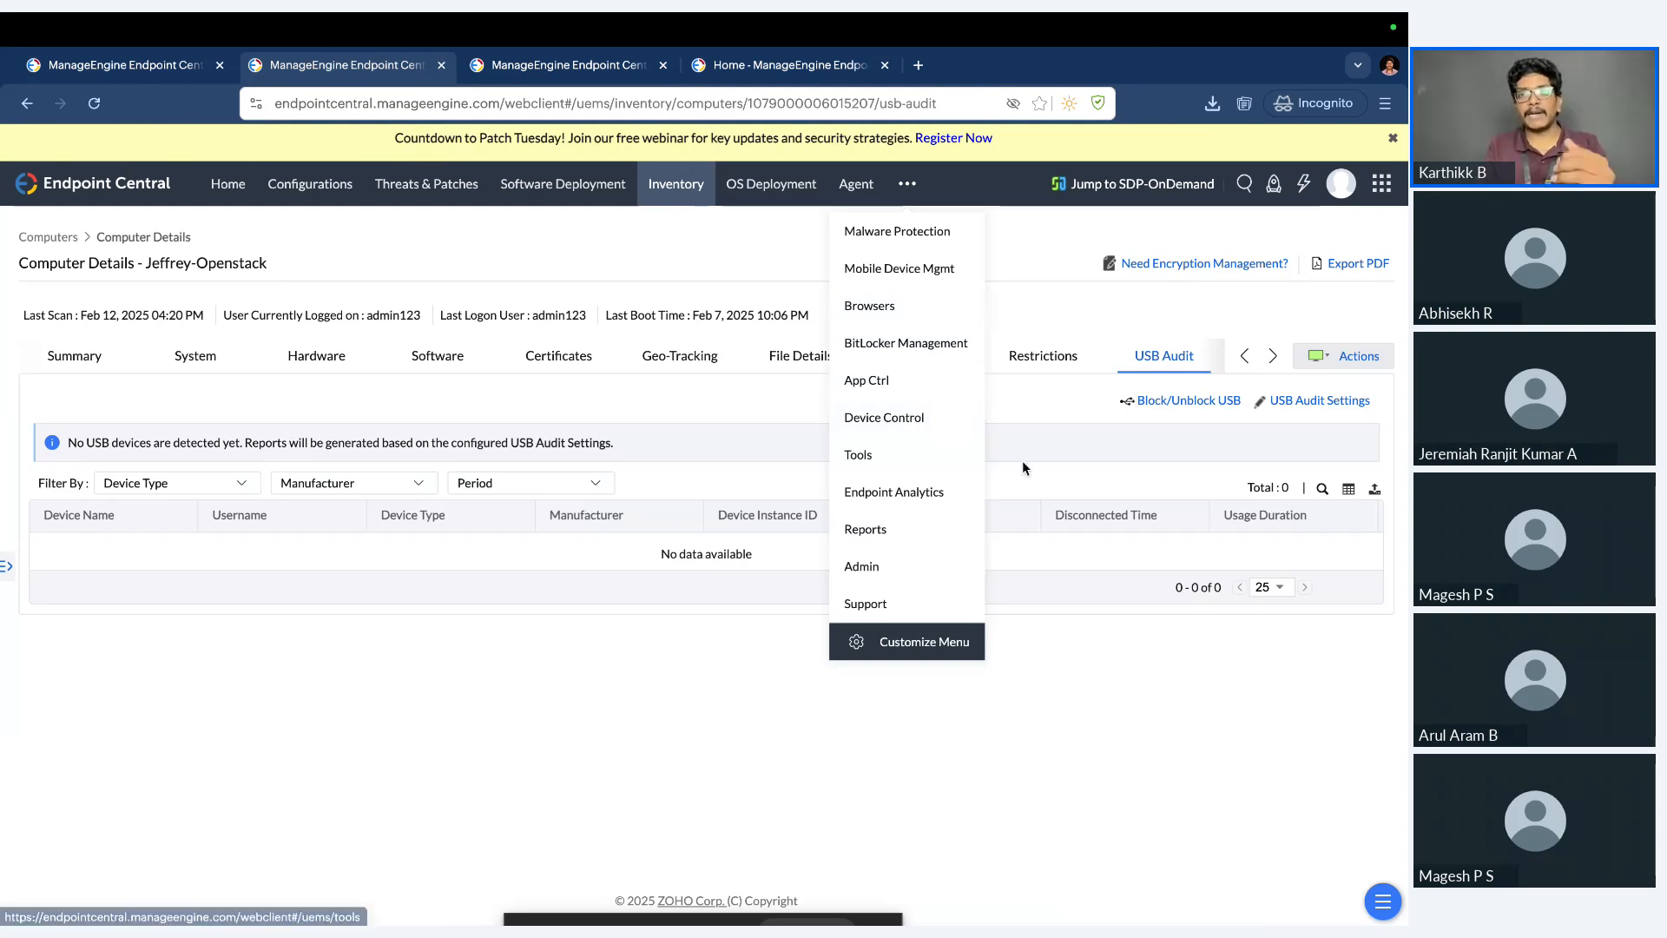
{"action": "left_click", "coordinate": [916, 422]}
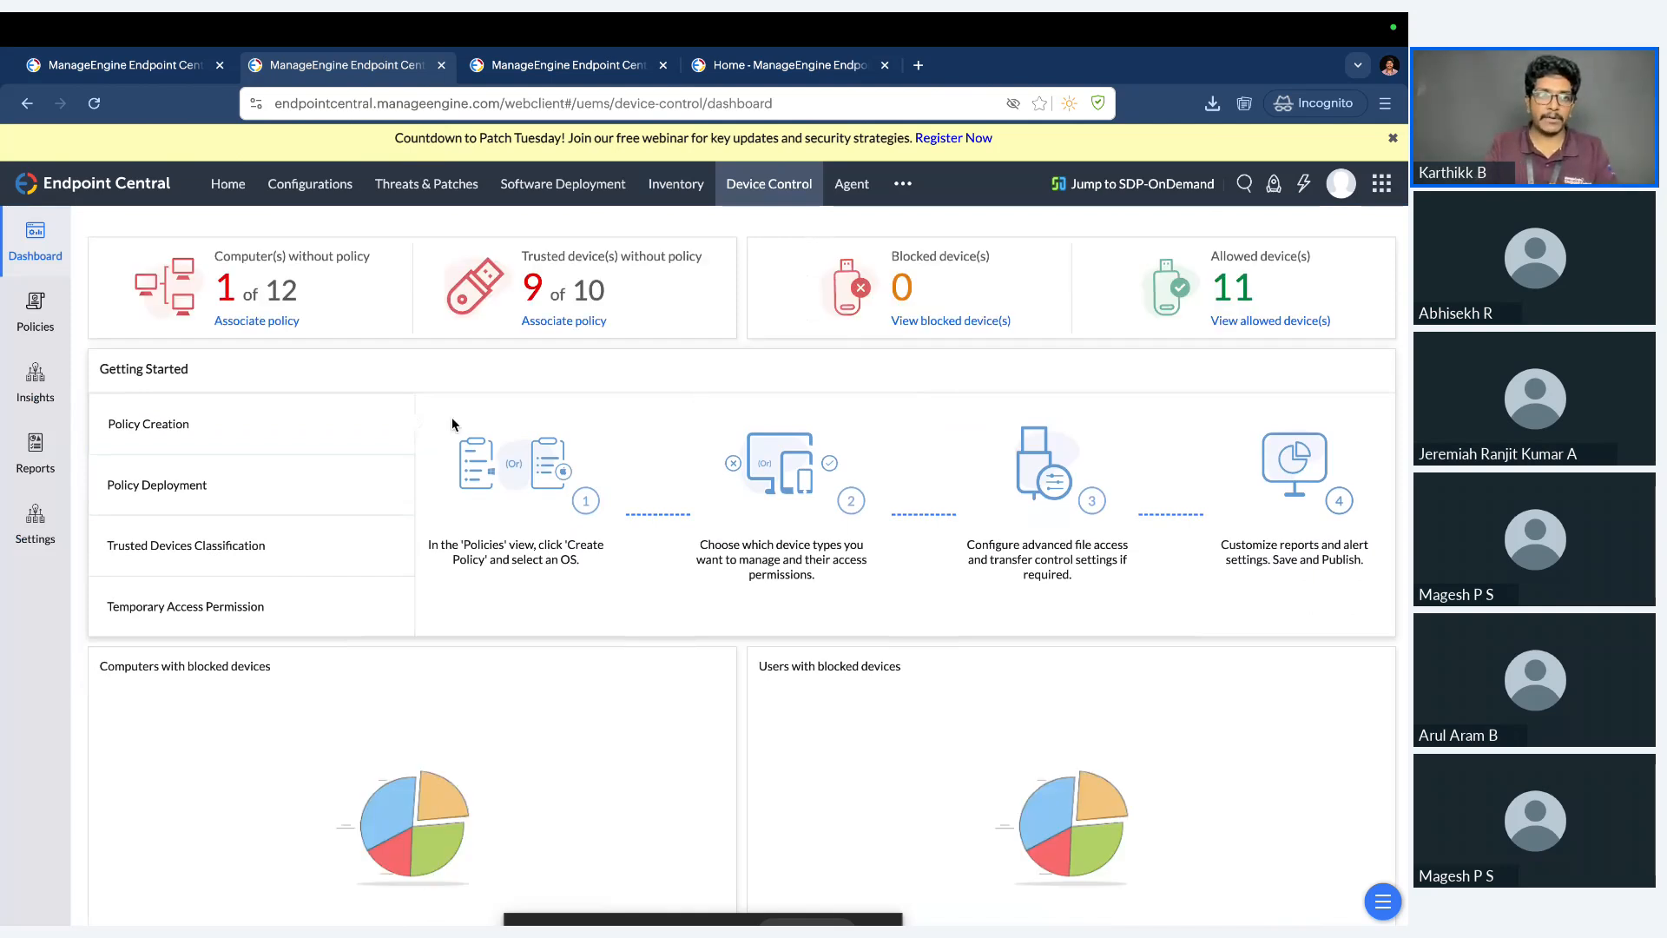
{"action": "left_click", "coordinate": [43, 384]}
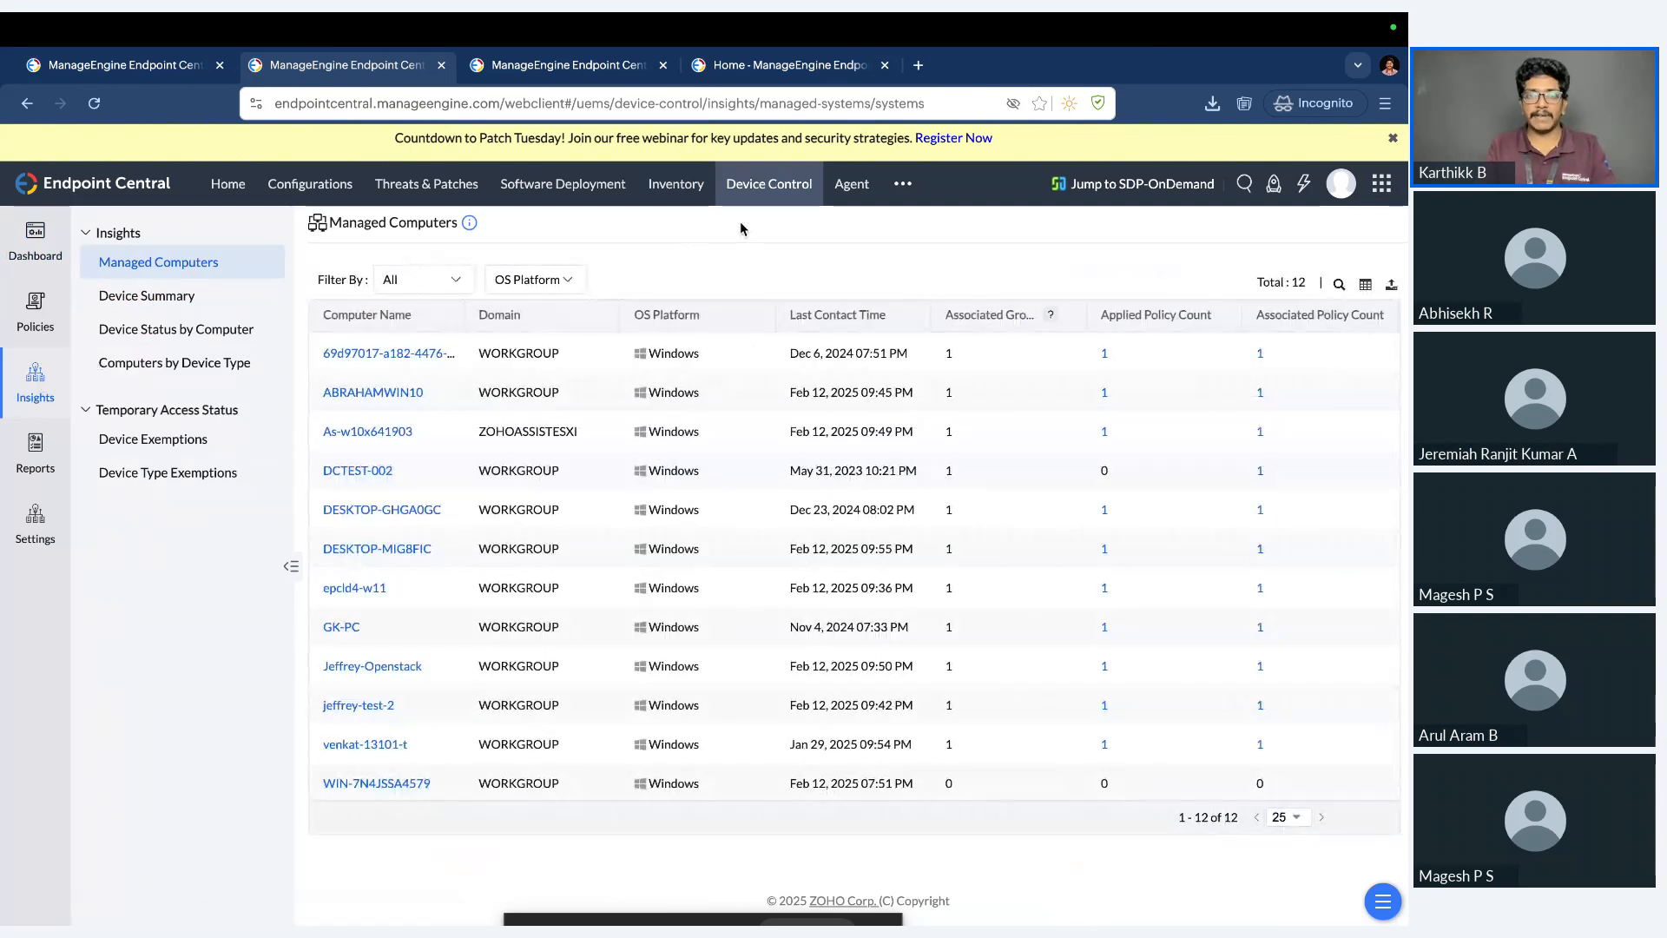
Reopen the inventory details of the Jeffrey-Openstack computer from the scanned computers list.
{"action": "left_click", "coordinate": [675, 183]}
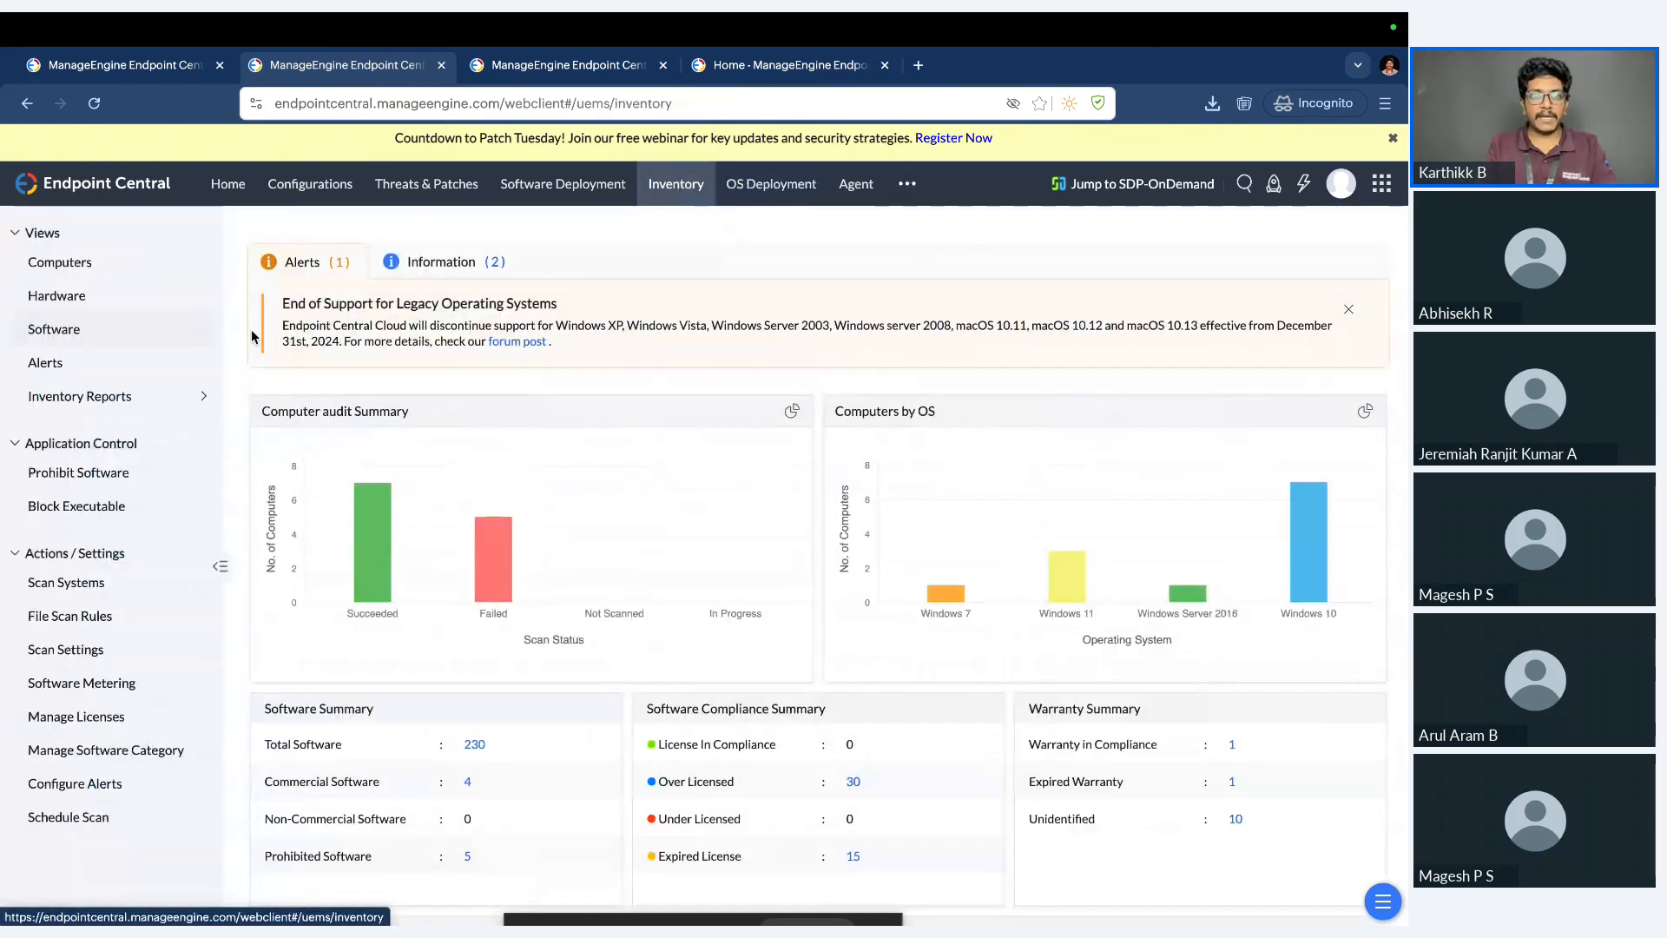
{"action": "left_click", "coordinate": [61, 263]}
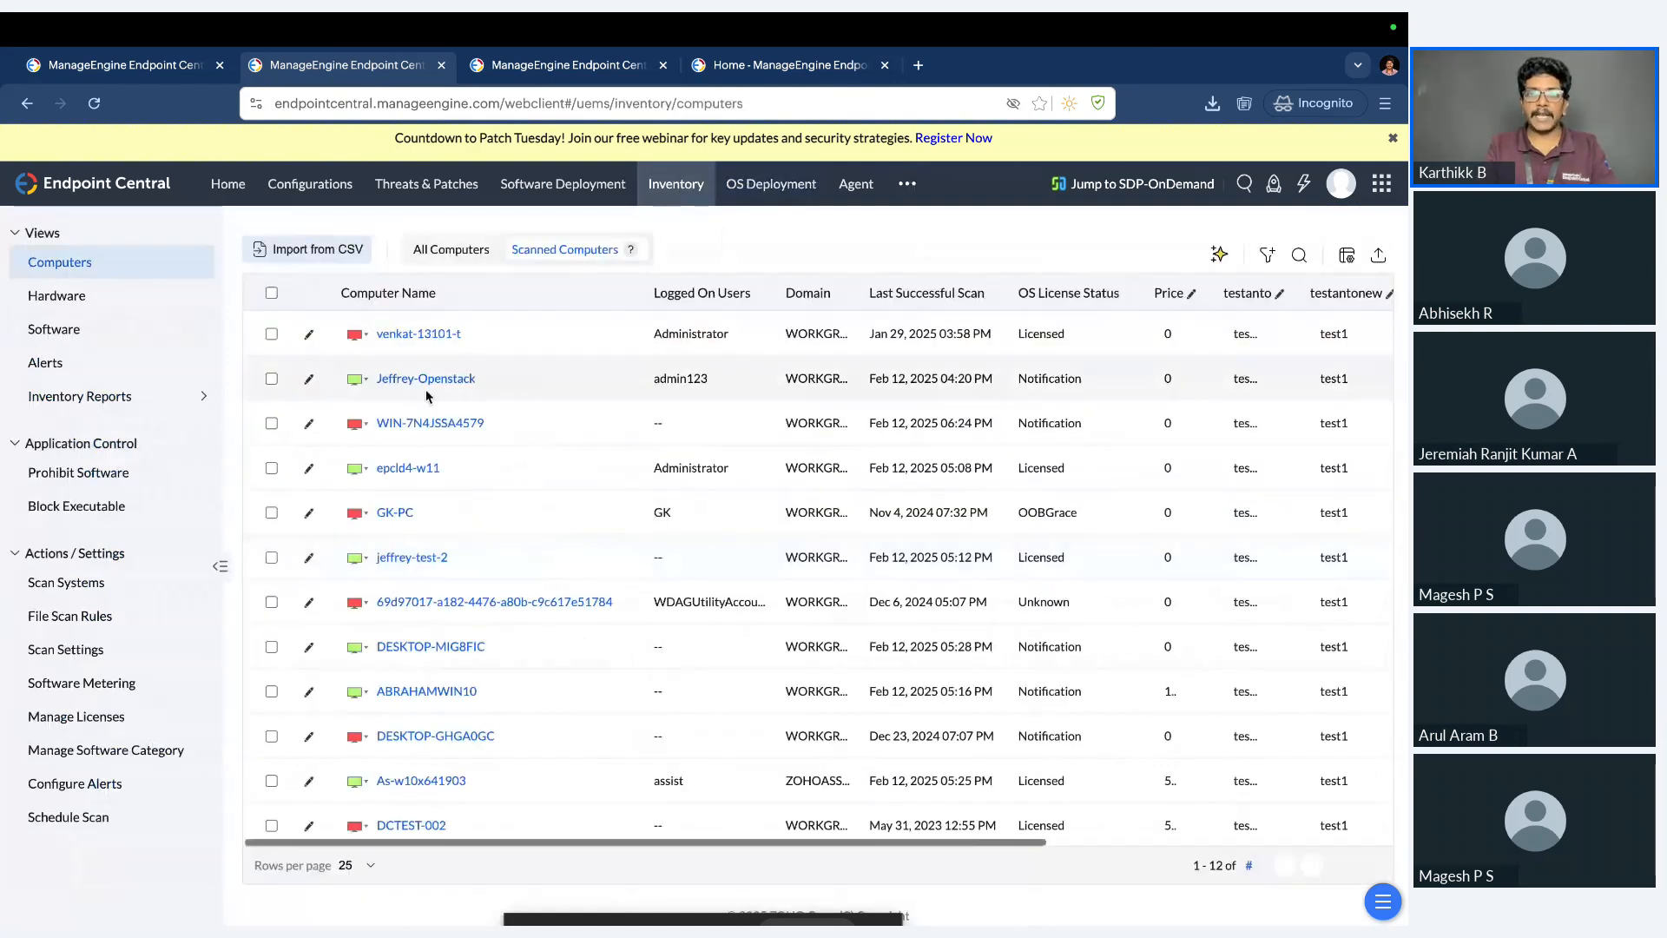
{"action": "left_click", "coordinate": [460, 382]}
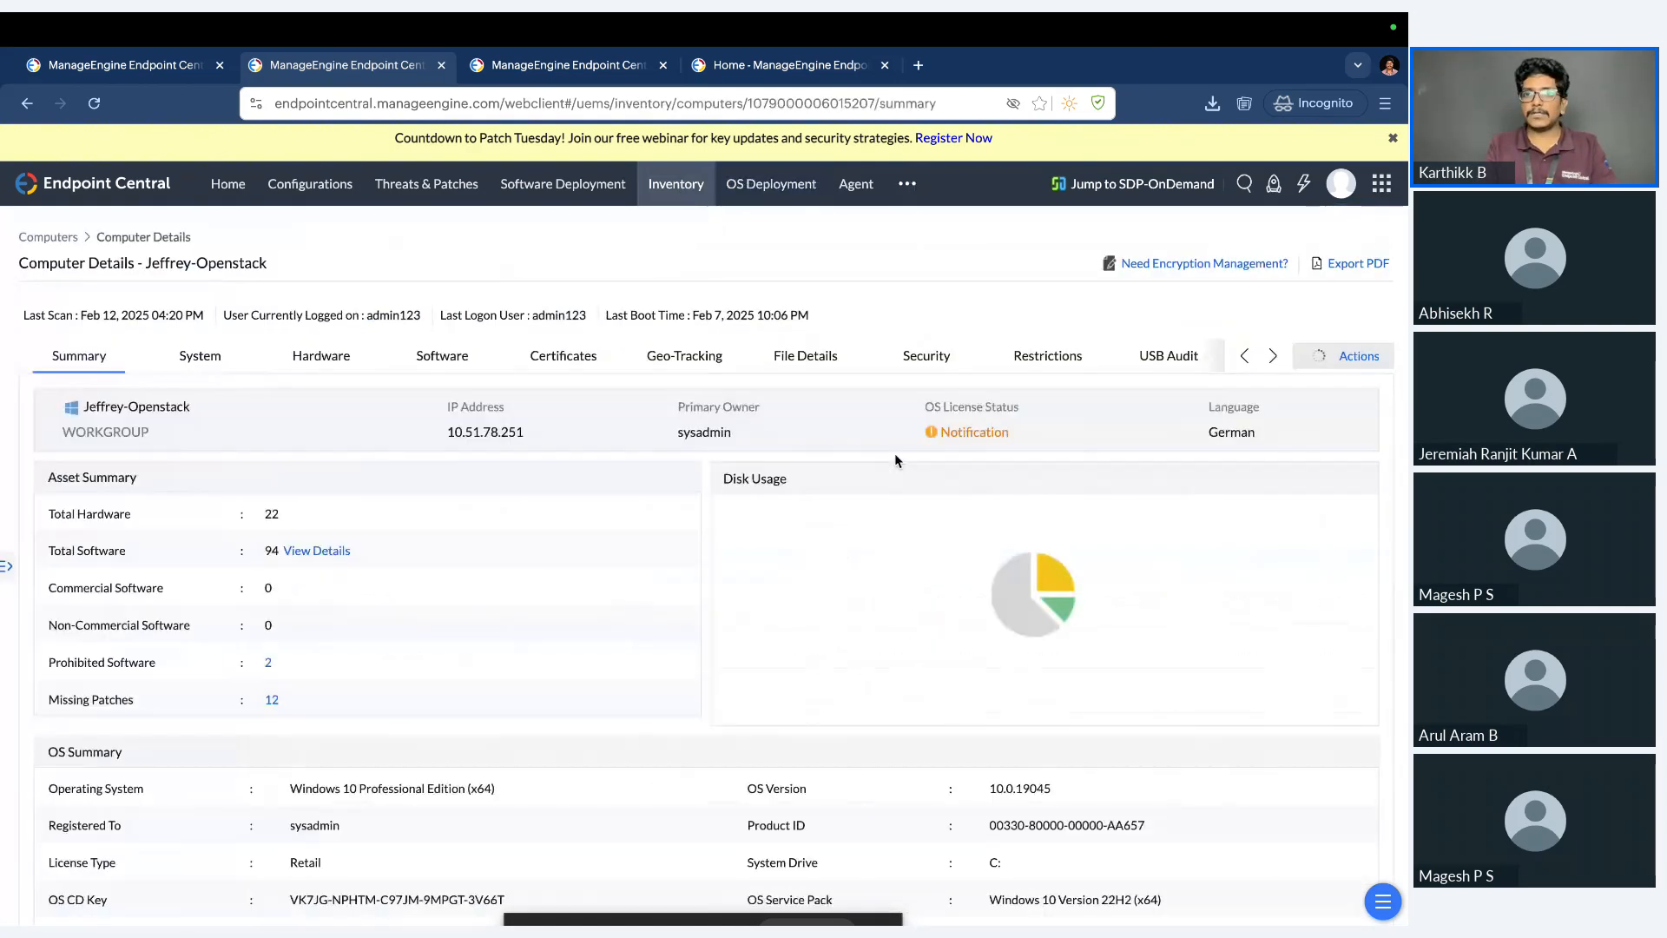
Review the computer's audit change history and its user logon history.
{"action": "left_click", "coordinate": [1270, 361]}
{"action": "left_click", "coordinate": [1156, 366]}
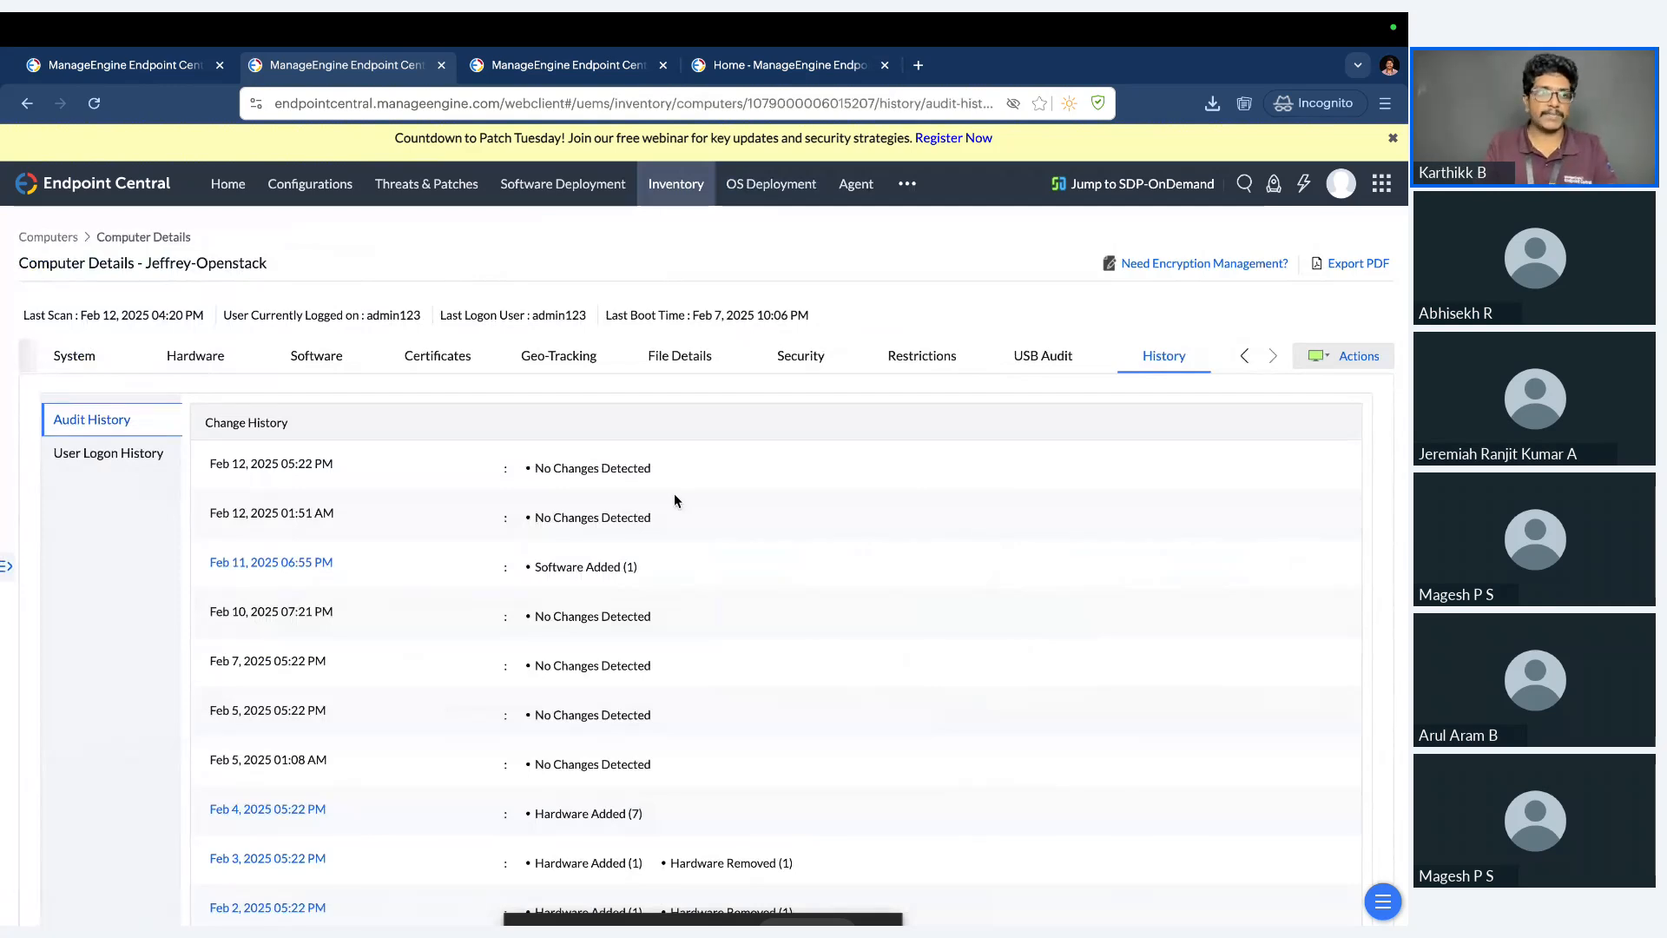
{"action": "left_click", "coordinate": [160, 461]}
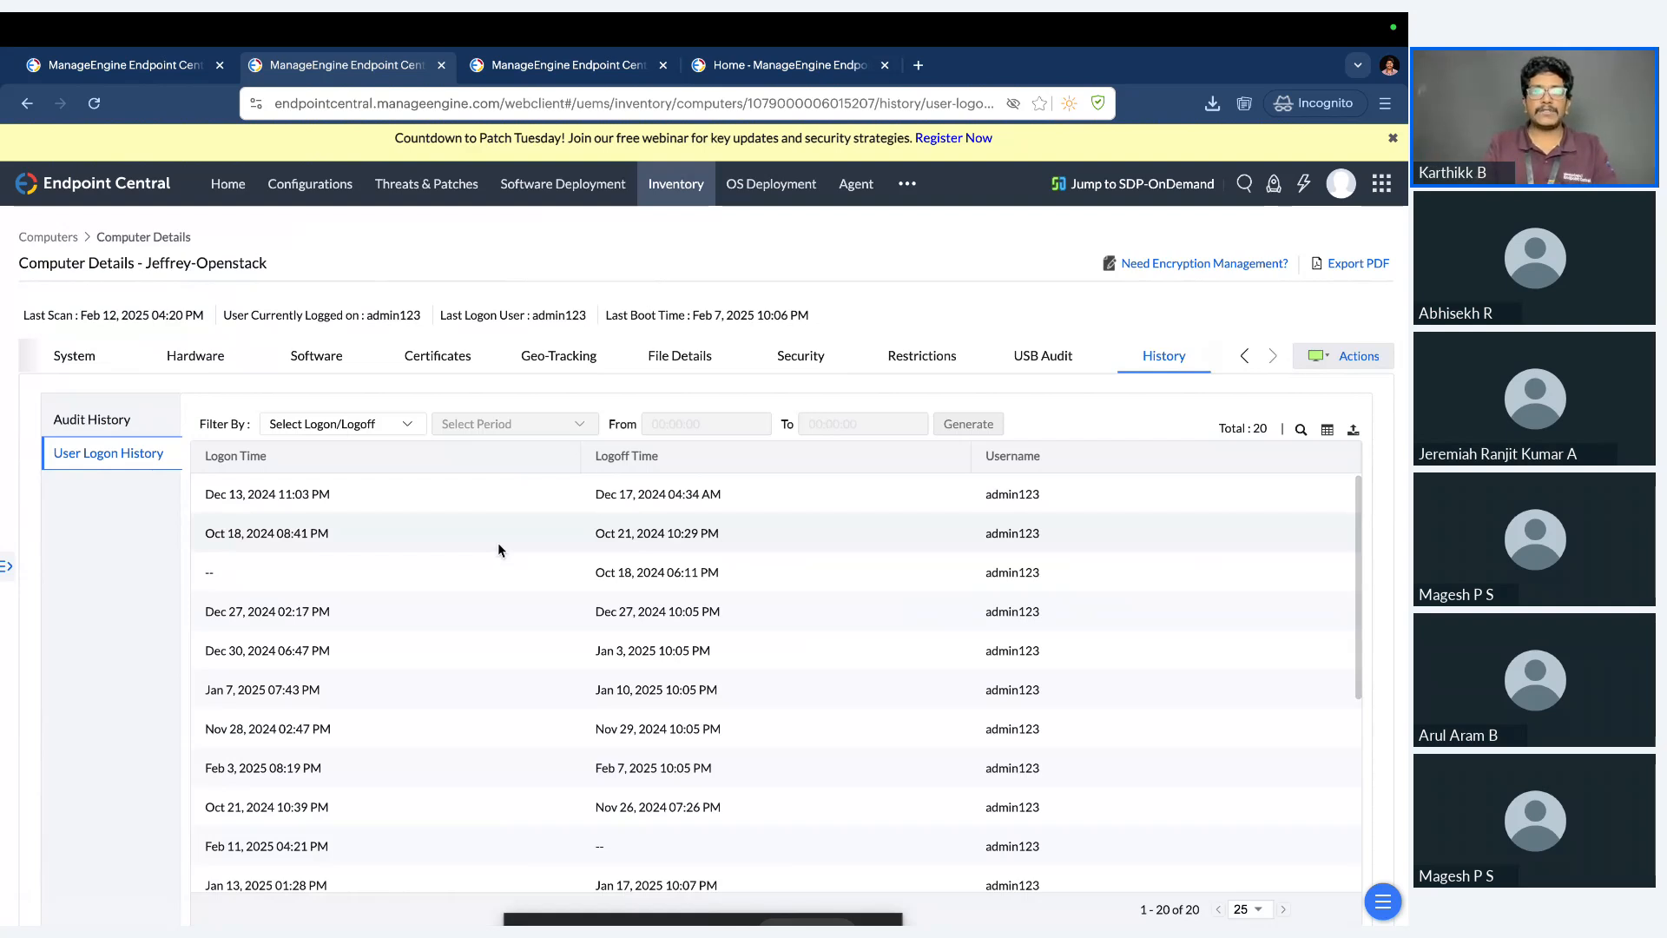
{"action": "scroll", "coordinate": [499, 549], "scroll_direction": "down", "scroll_amount": 1}
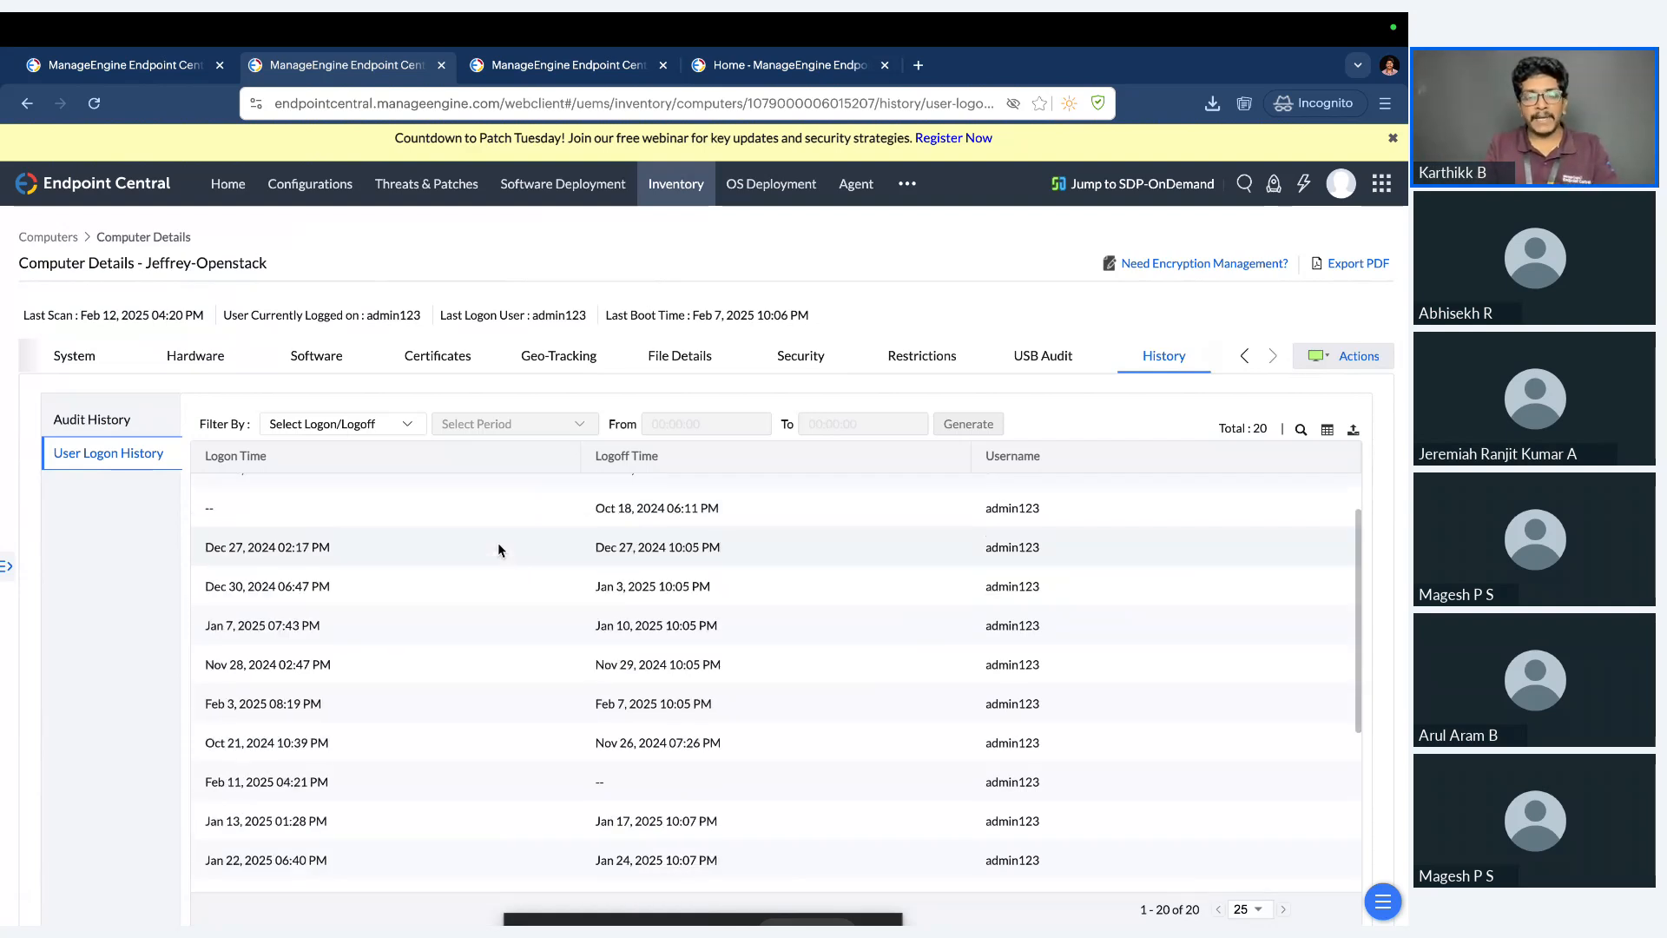
{"action": "scroll", "coordinate": [498, 549], "scroll_direction": "down", "scroll_amount": 1}
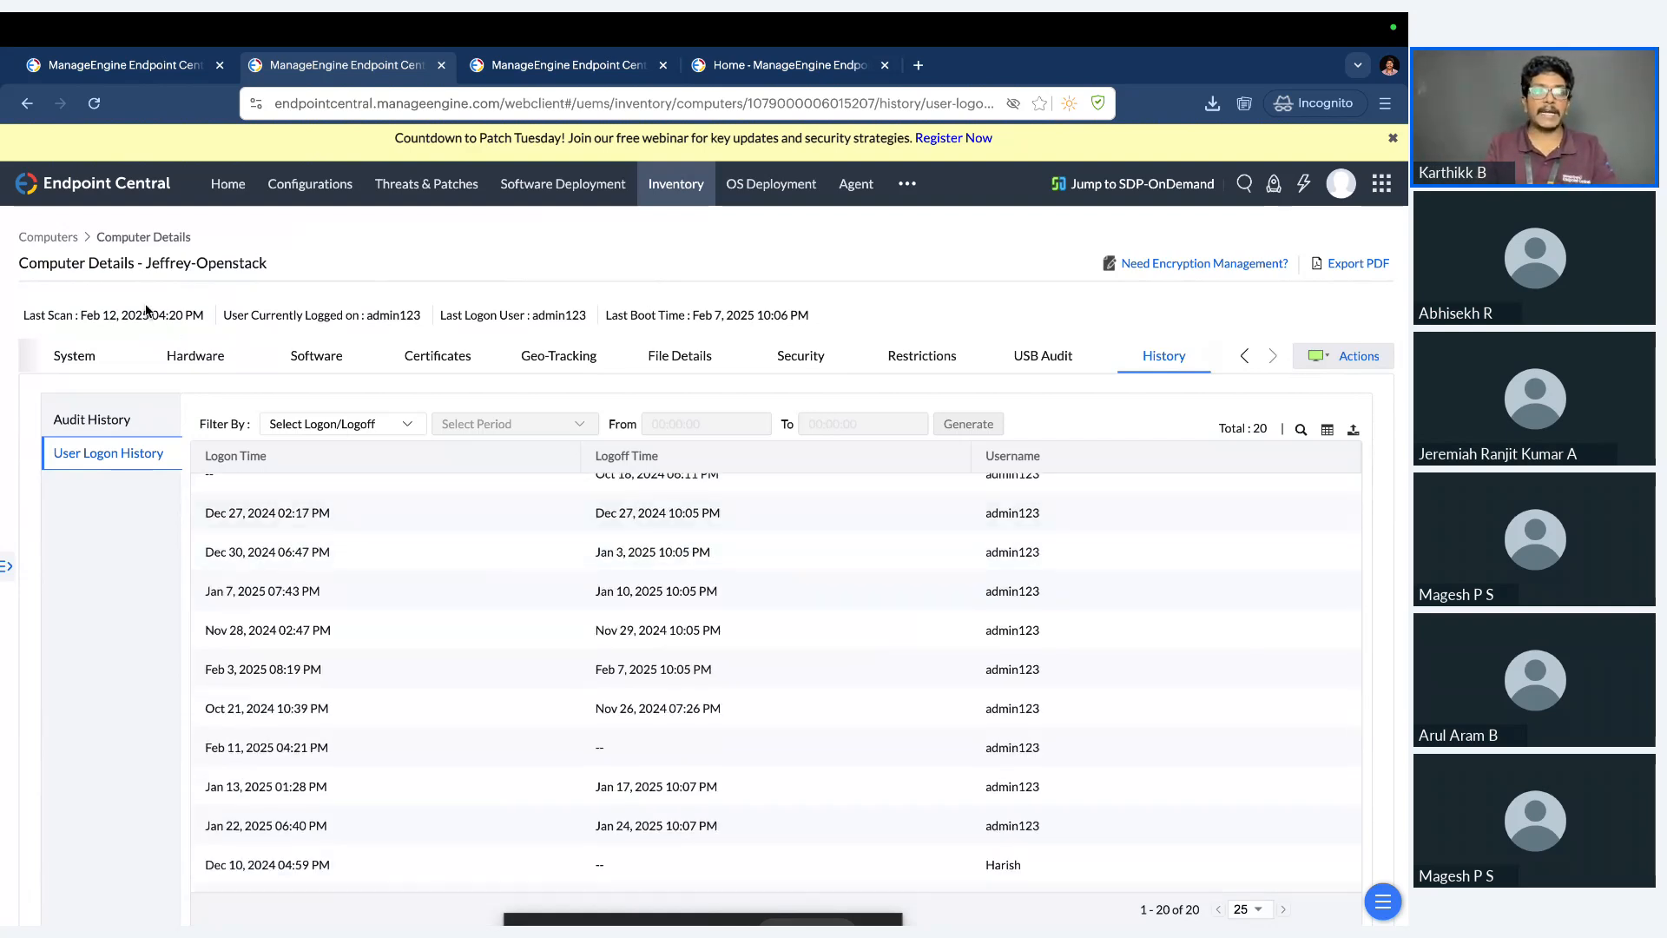
Return to the inventory's scanned computers list and switch to the neighbouring desktop space.
{"action": "left_click", "coordinate": [59, 243]}
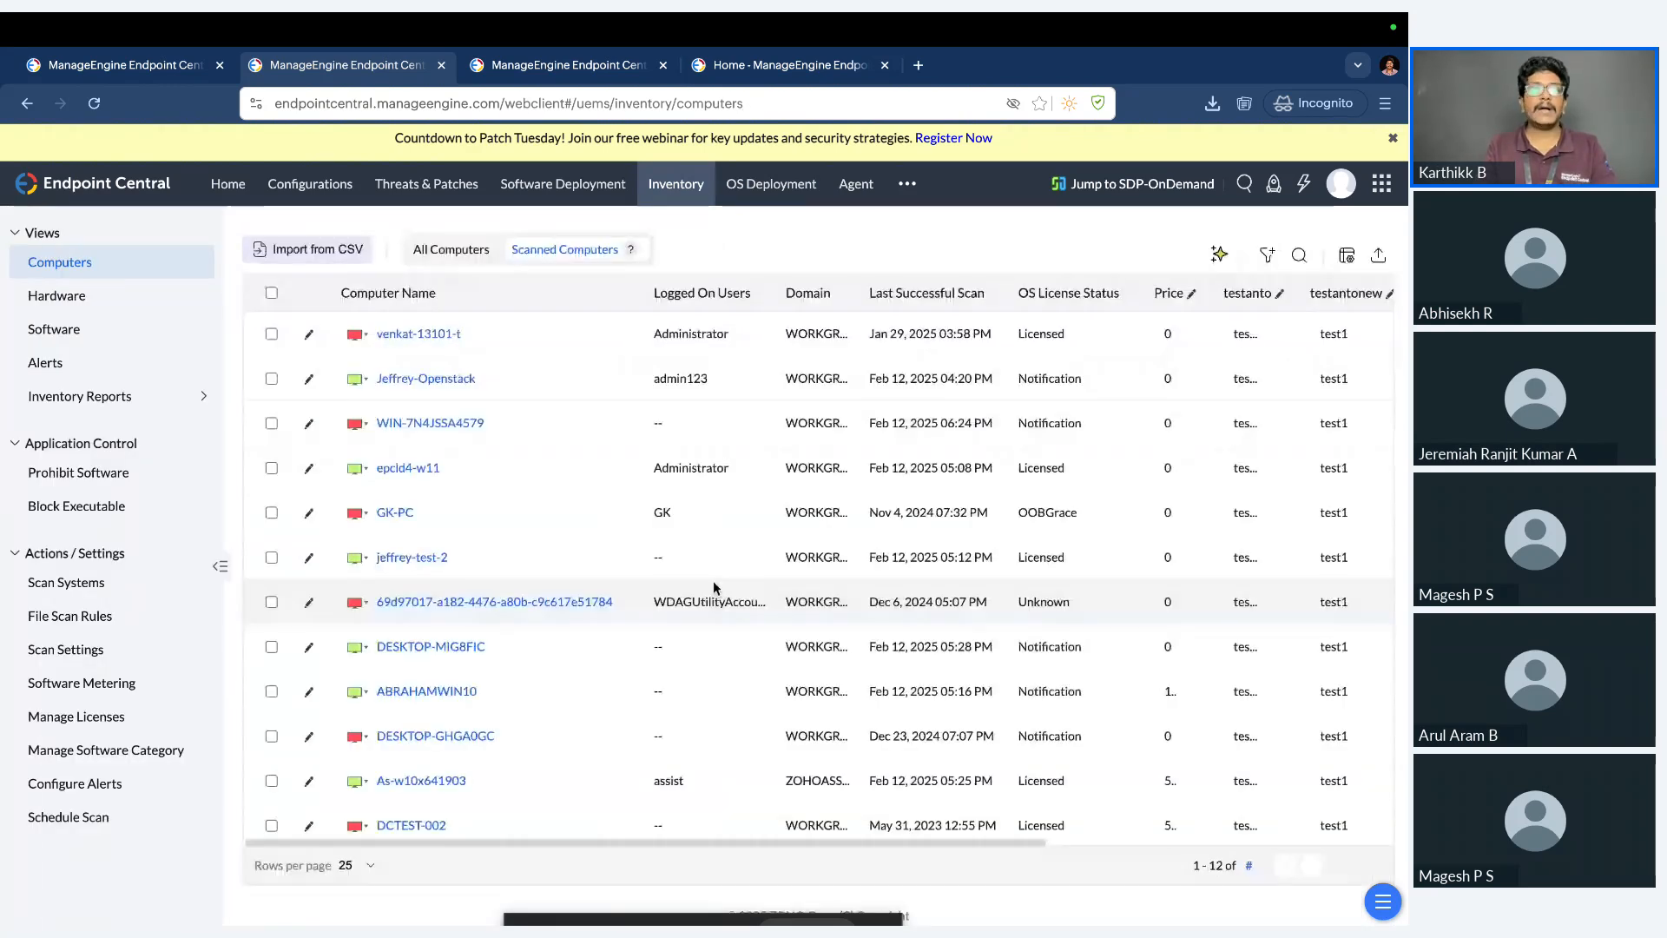
{"action": "key", "text": "ctrl+Left"}
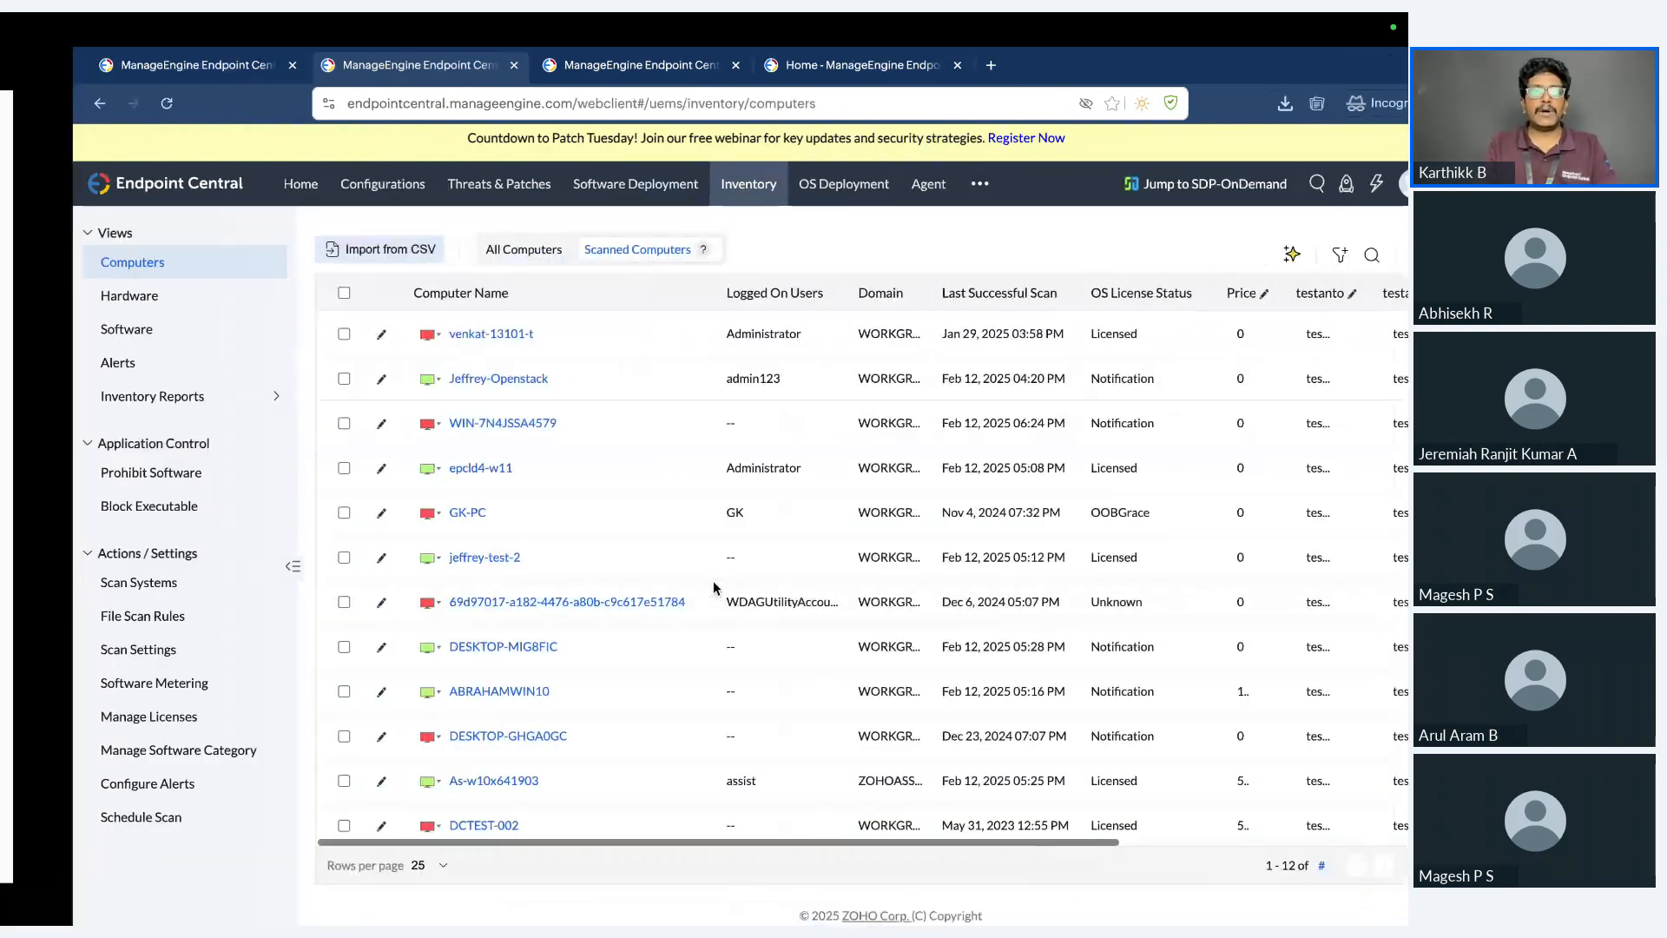
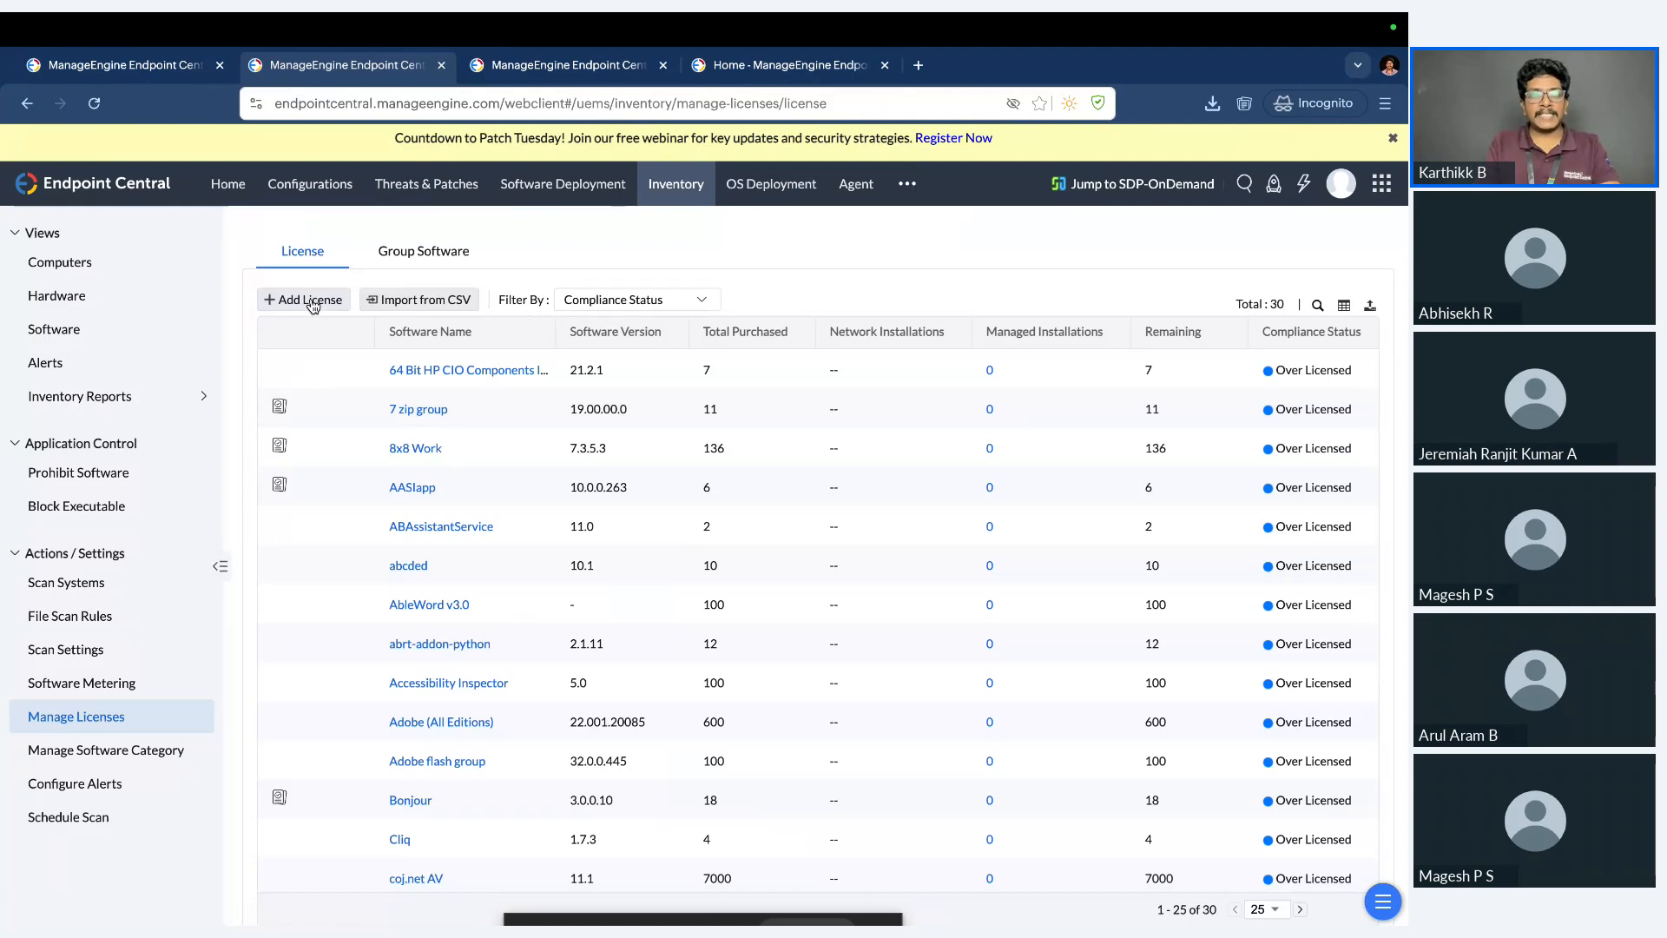
Start a new software license entry and try Microsoft Office 365 - en-us as its product name.
{"action": "left_click", "coordinate": [310, 299]}
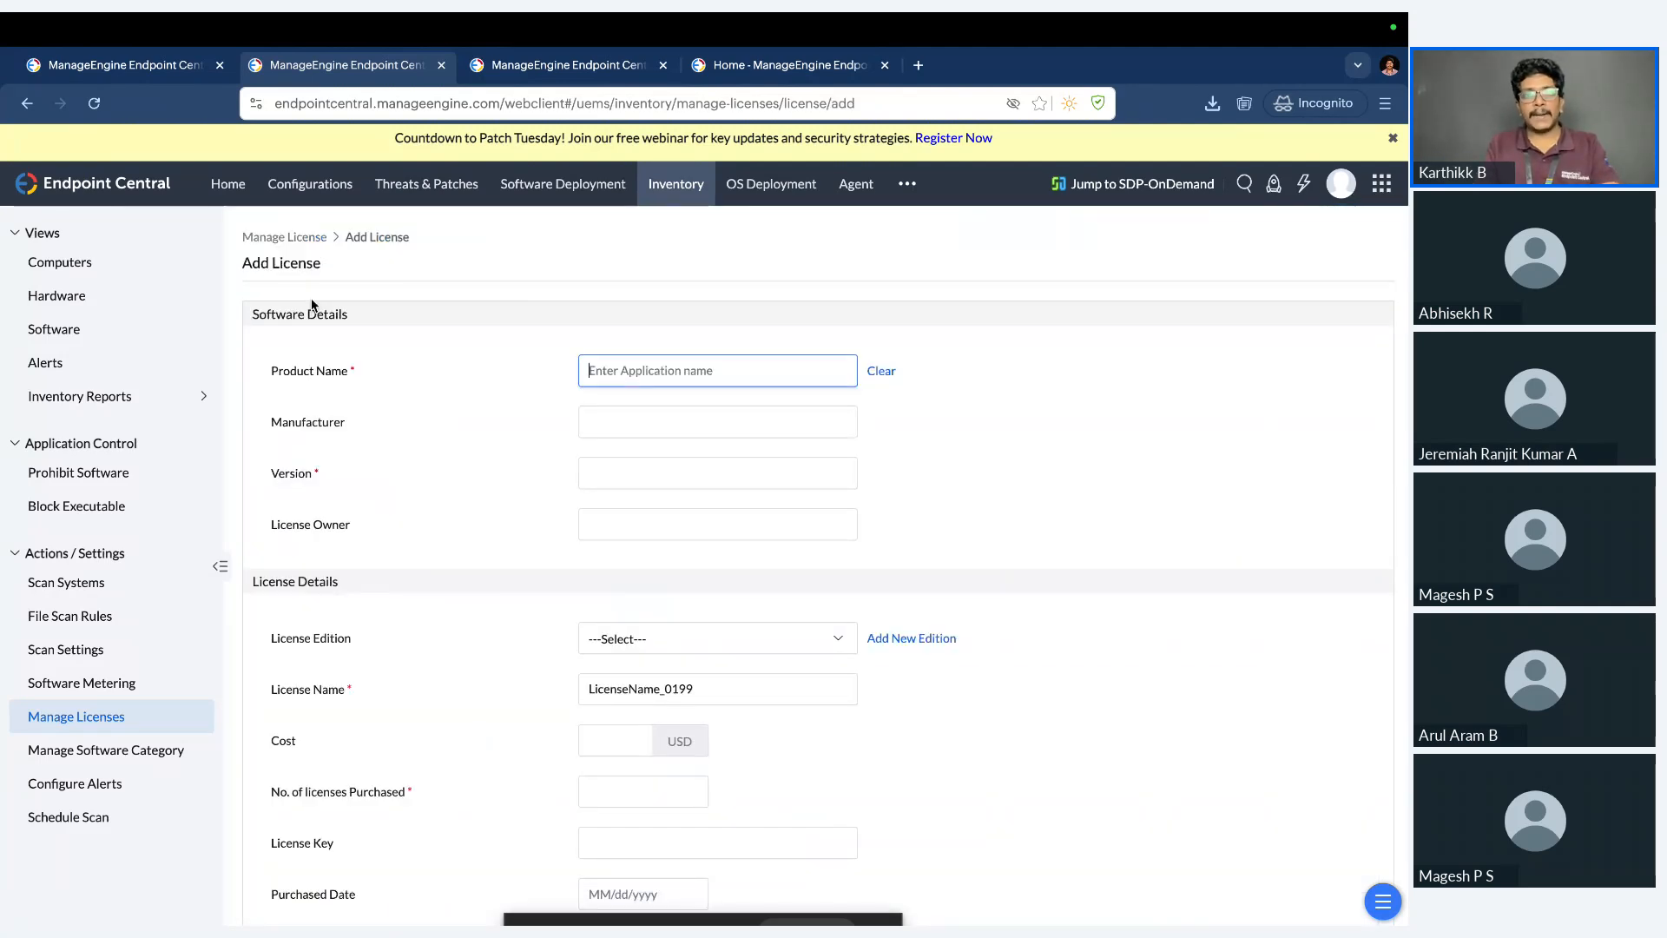
{"action": "left_click", "coordinate": [293, 237]}
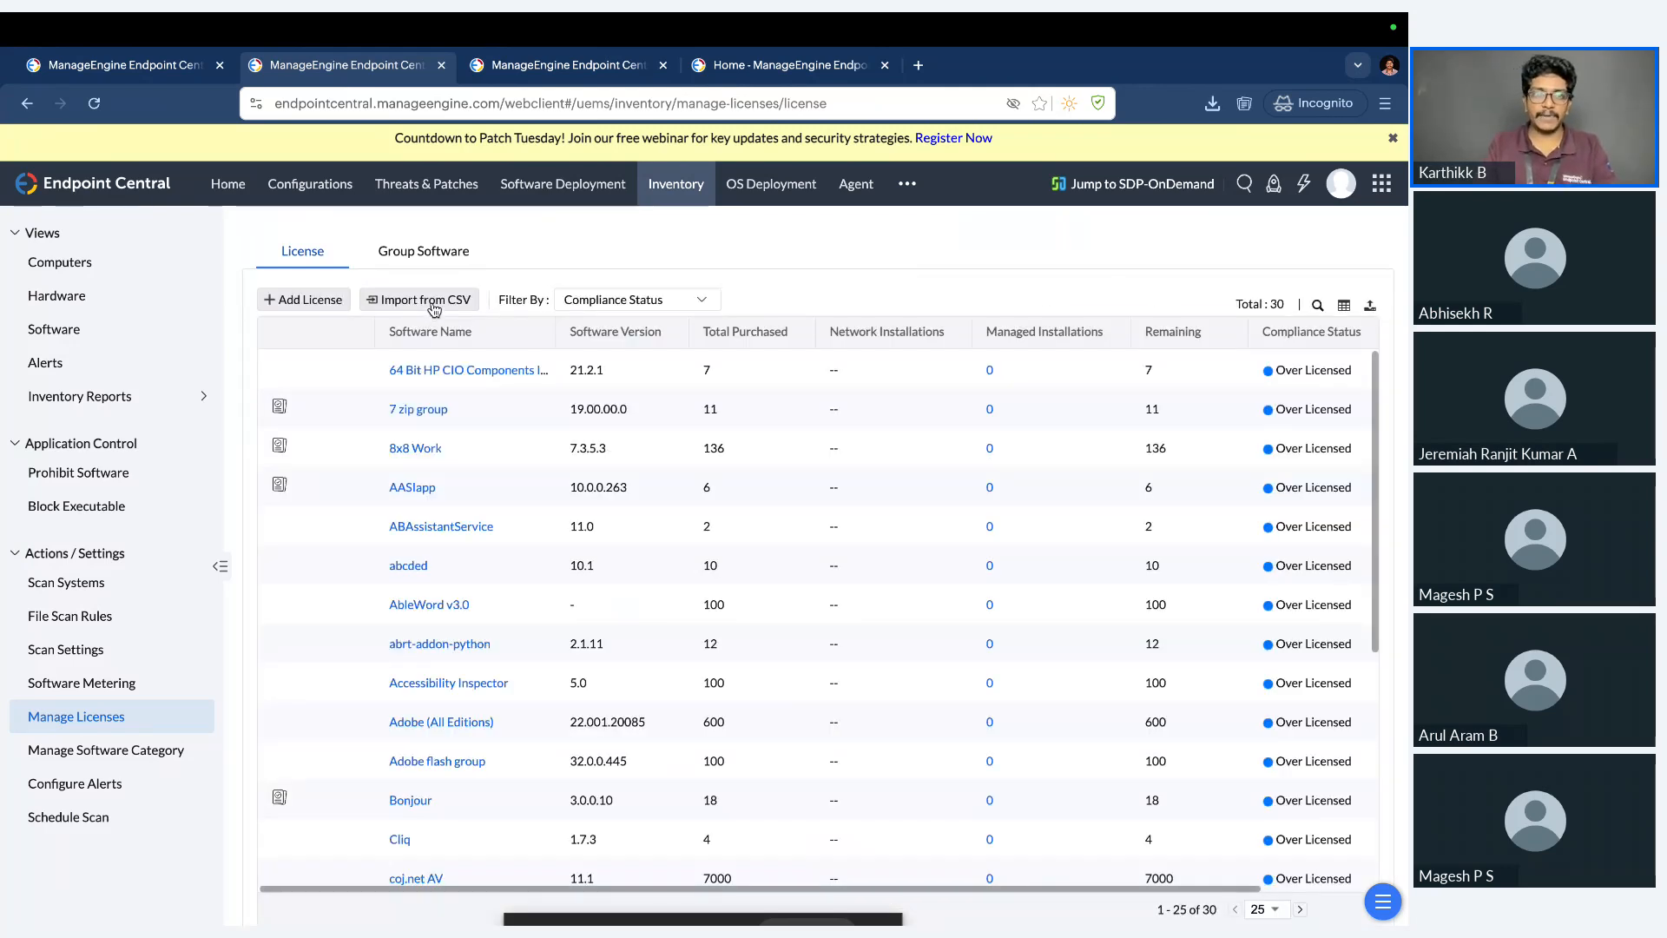
{"action": "left_click", "coordinate": [316, 302]}
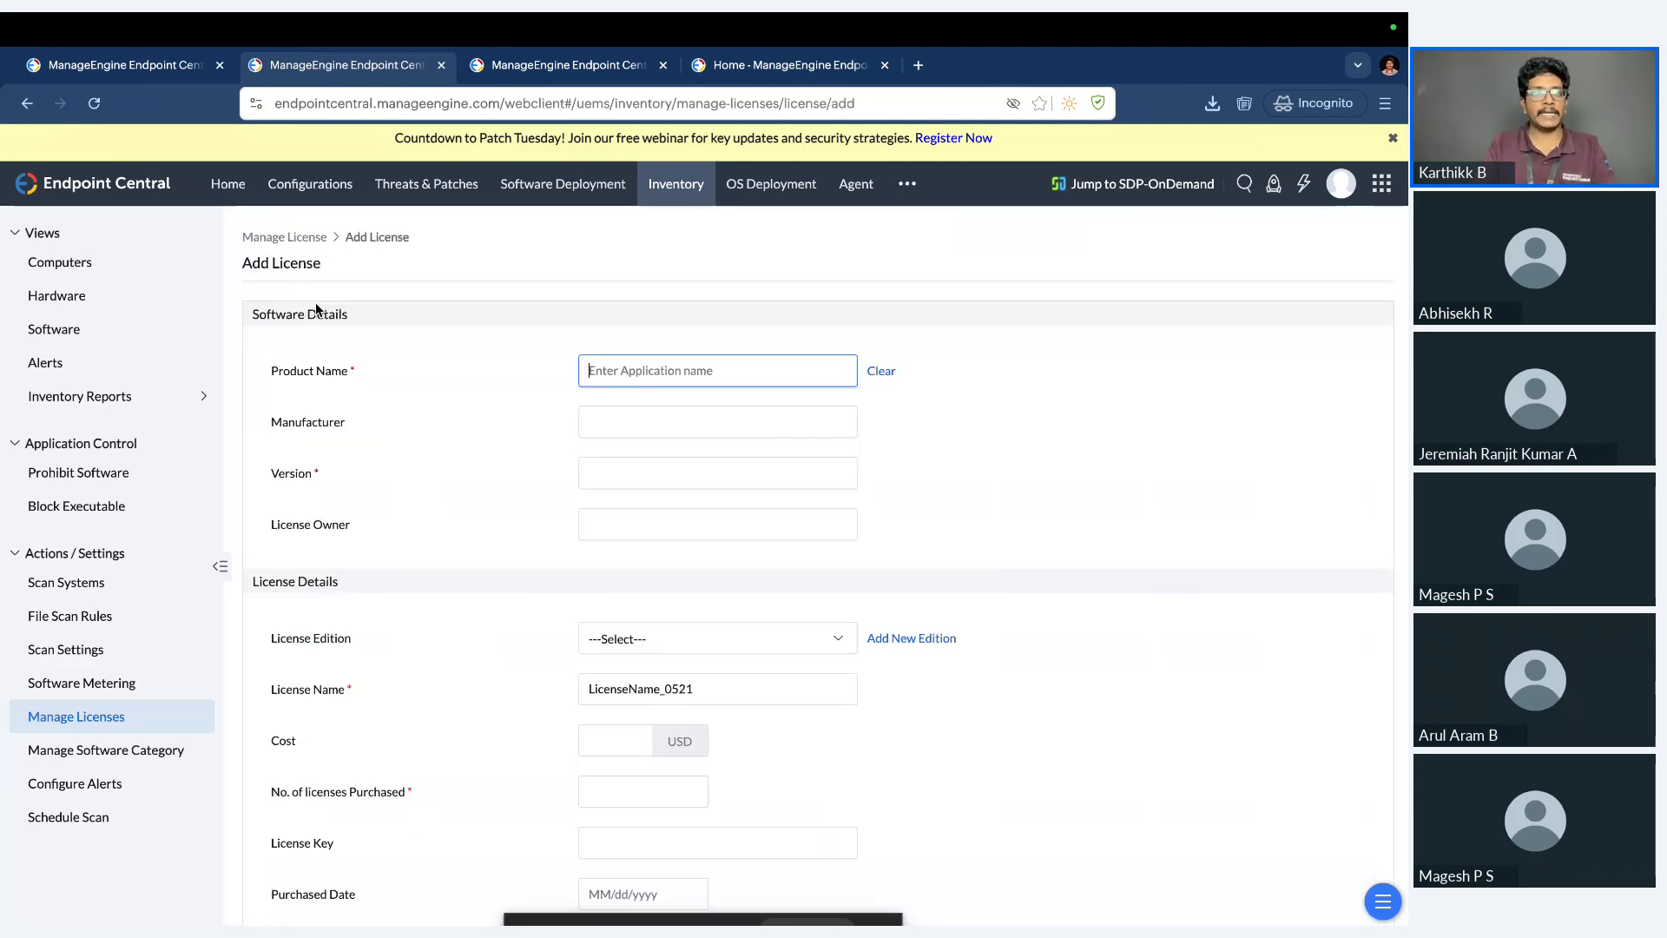
{"action": "left_click", "coordinate": [712, 370]}
{"action": "type", "text": "offci"}
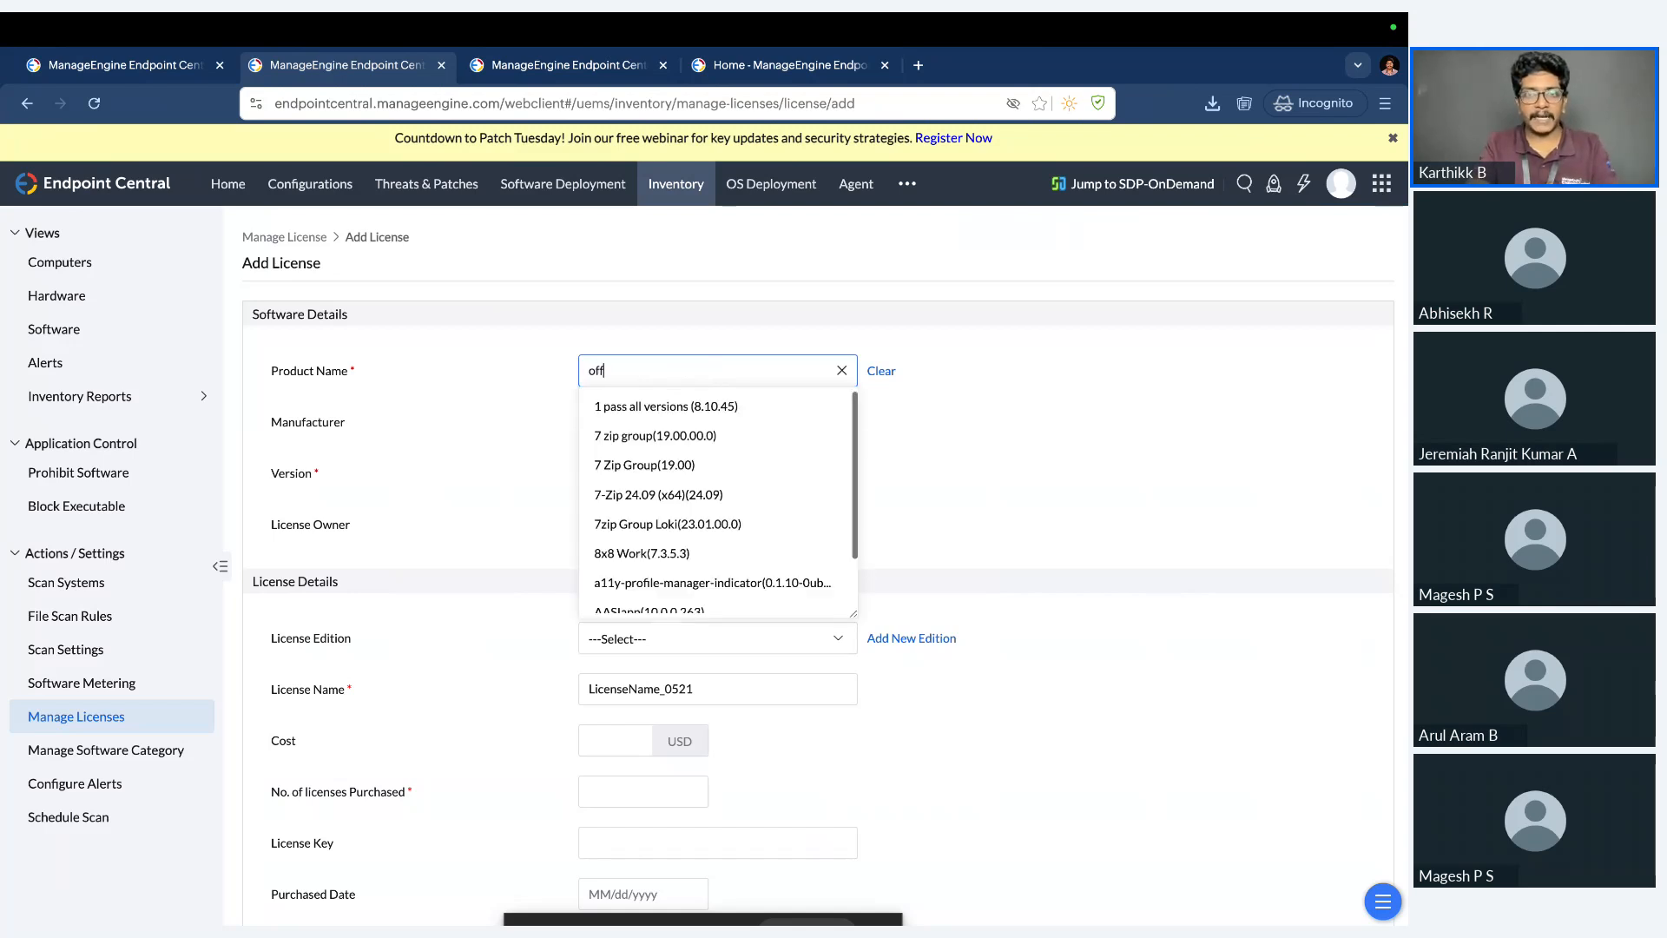
{"action": "key", "text": "BackSpace"}
{"action": "key", "text": "BackSpace"}
{"action": "type", "text": "ice"}
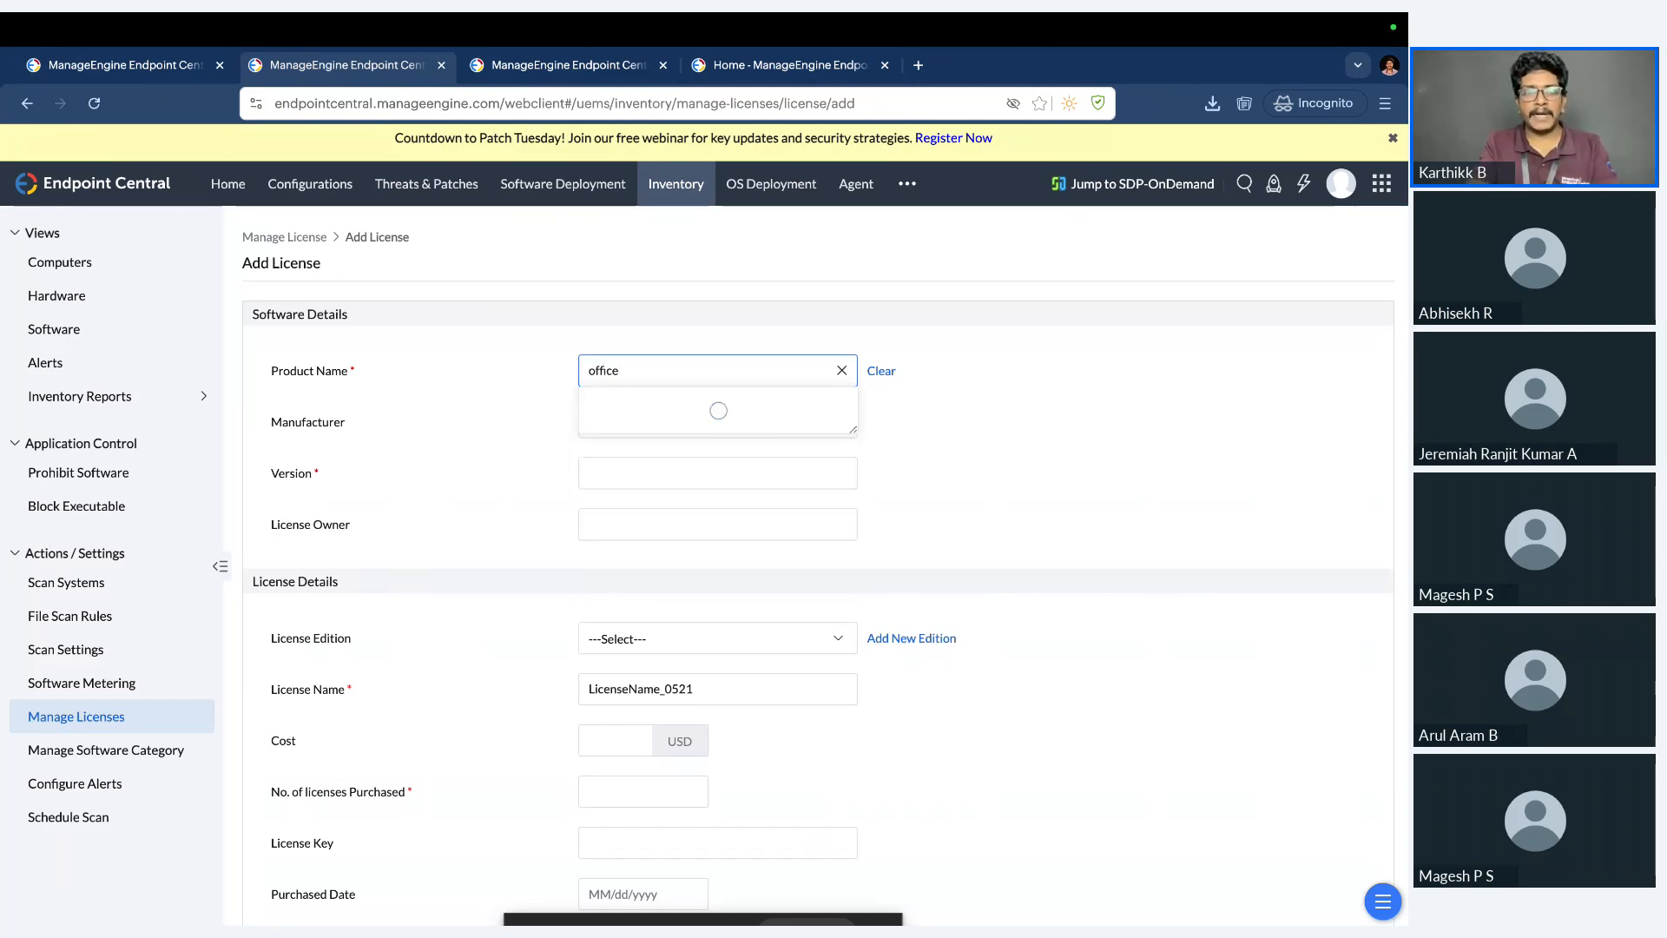
{"action": "type", "text": " 365"}
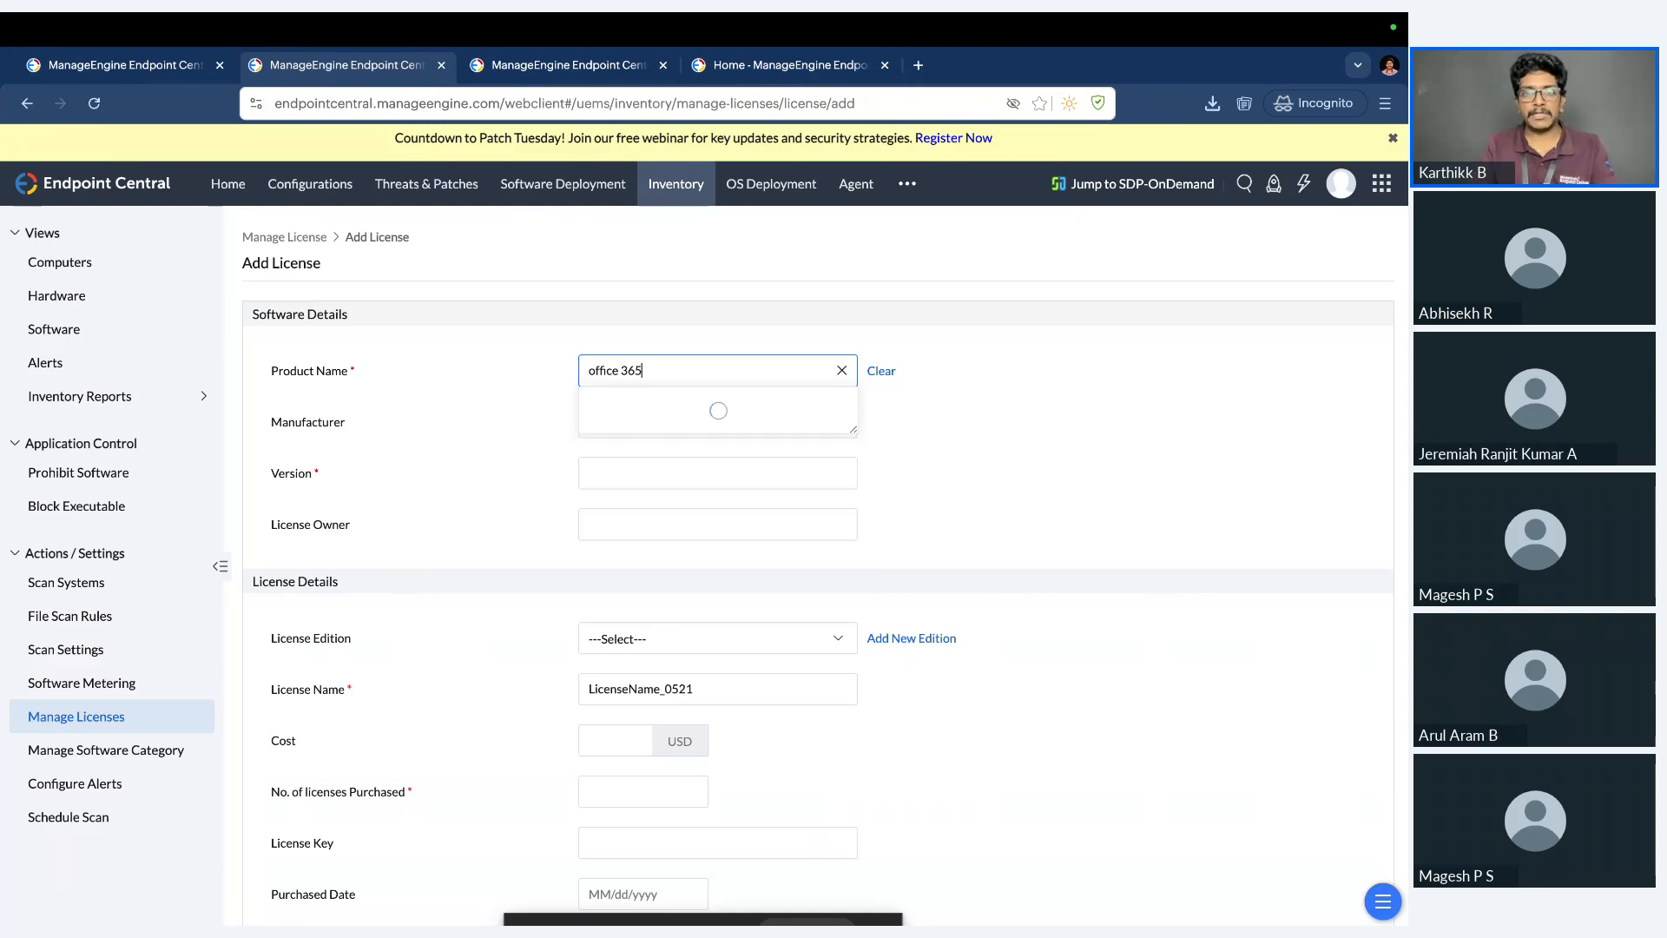
{"action": "left_click", "coordinate": [736, 404]}
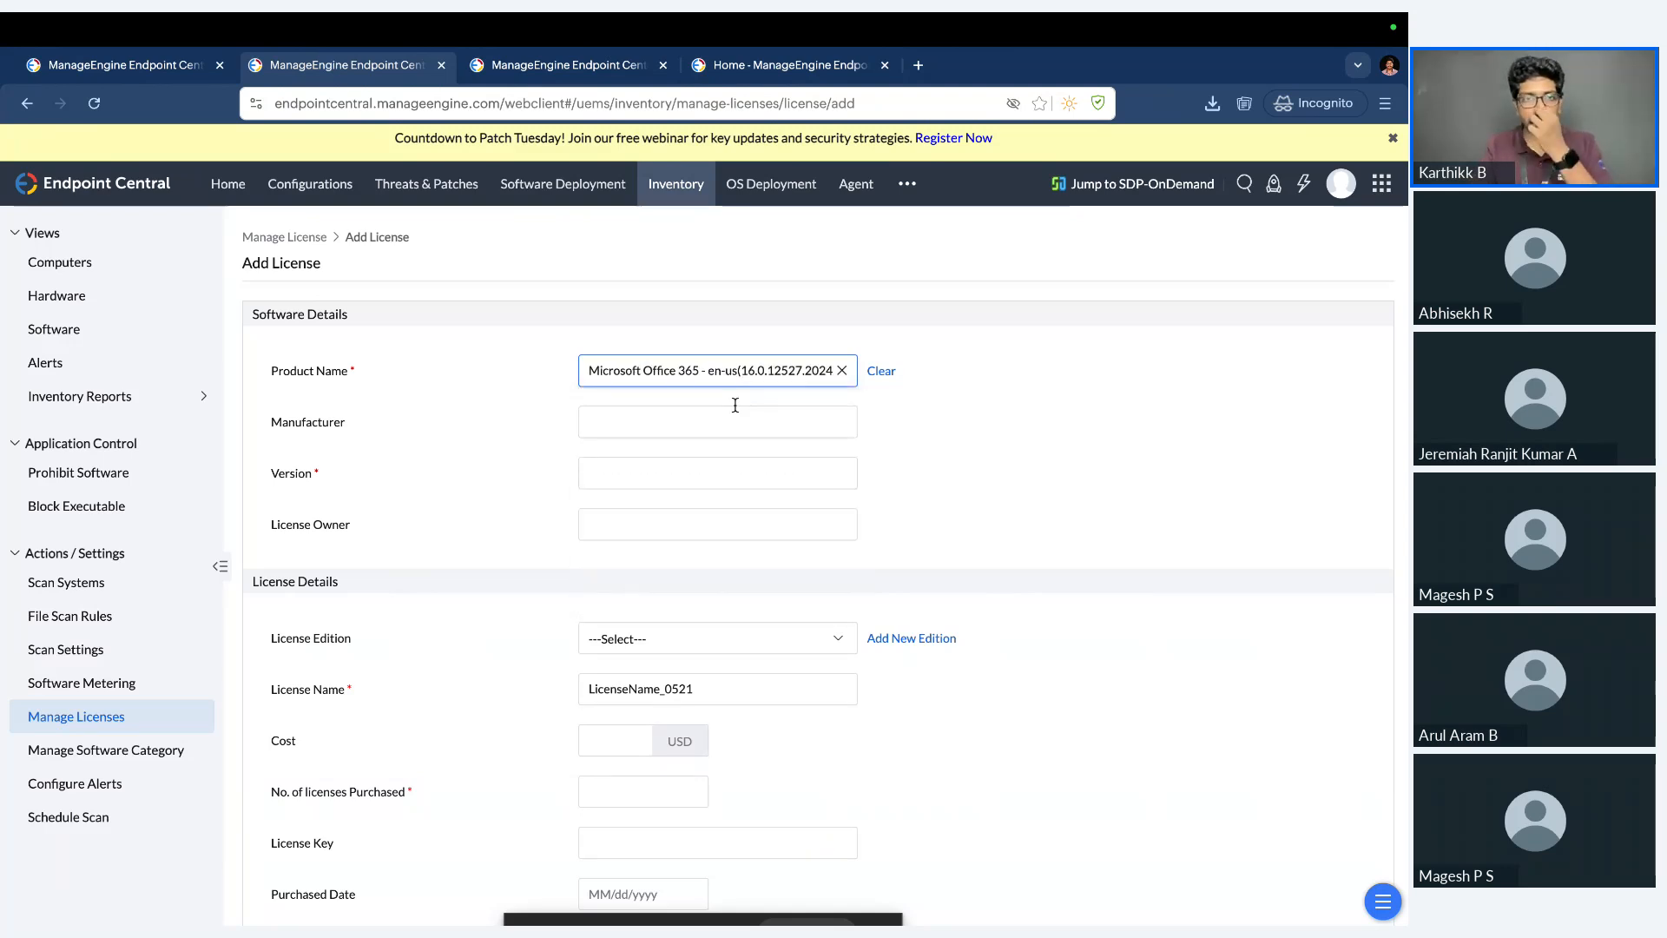
{"action": "left_click", "coordinate": [736, 576]}
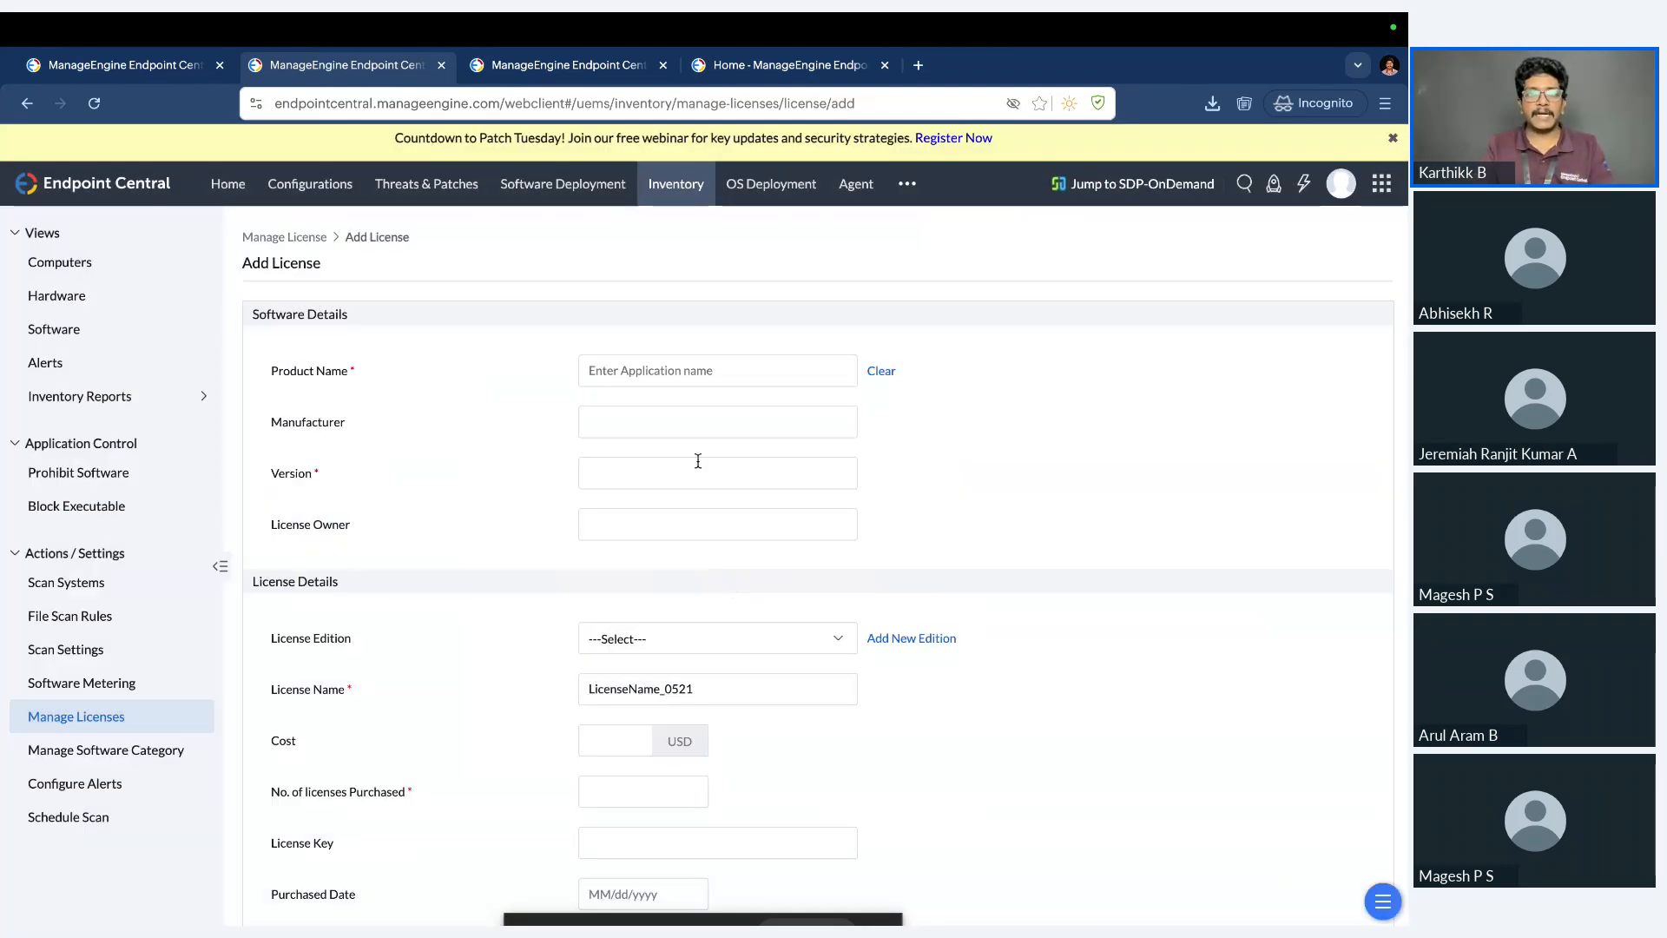
Review the new license form's purchase details, file uploads and computer association section, and leave the form without adding a license.
{"action": "scroll", "coordinate": [690, 571], "scroll_direction": "down", "scroll_amount": 2}
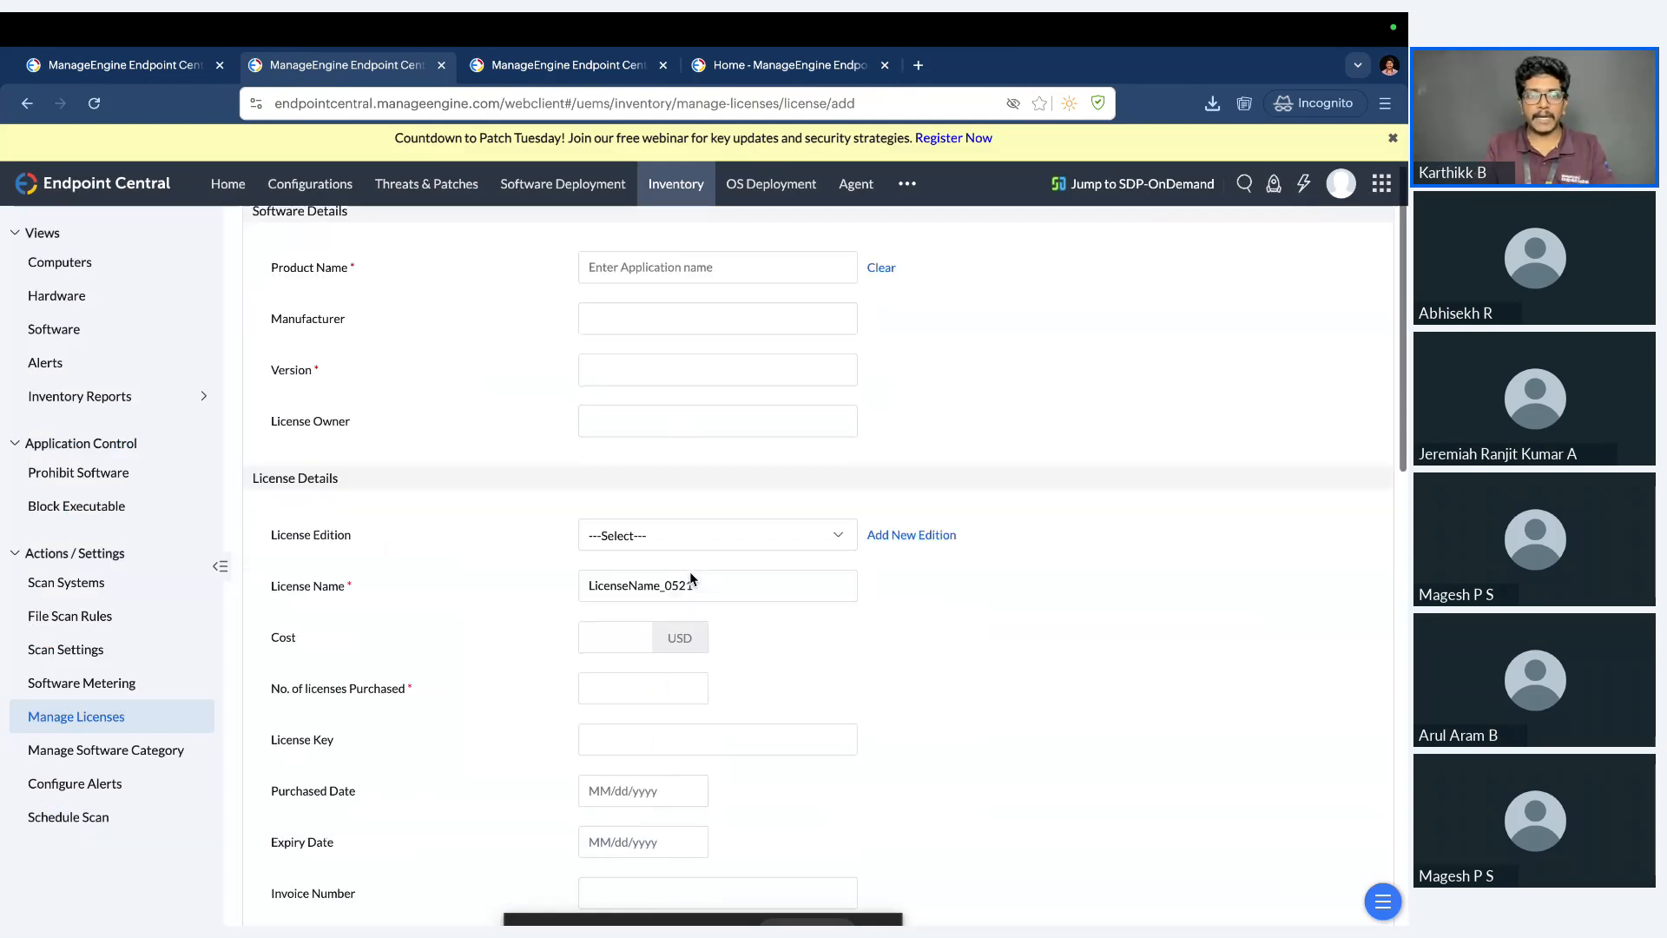
{"action": "scroll", "coordinate": [681, 555], "scroll_direction": "down", "scroll_amount": 2}
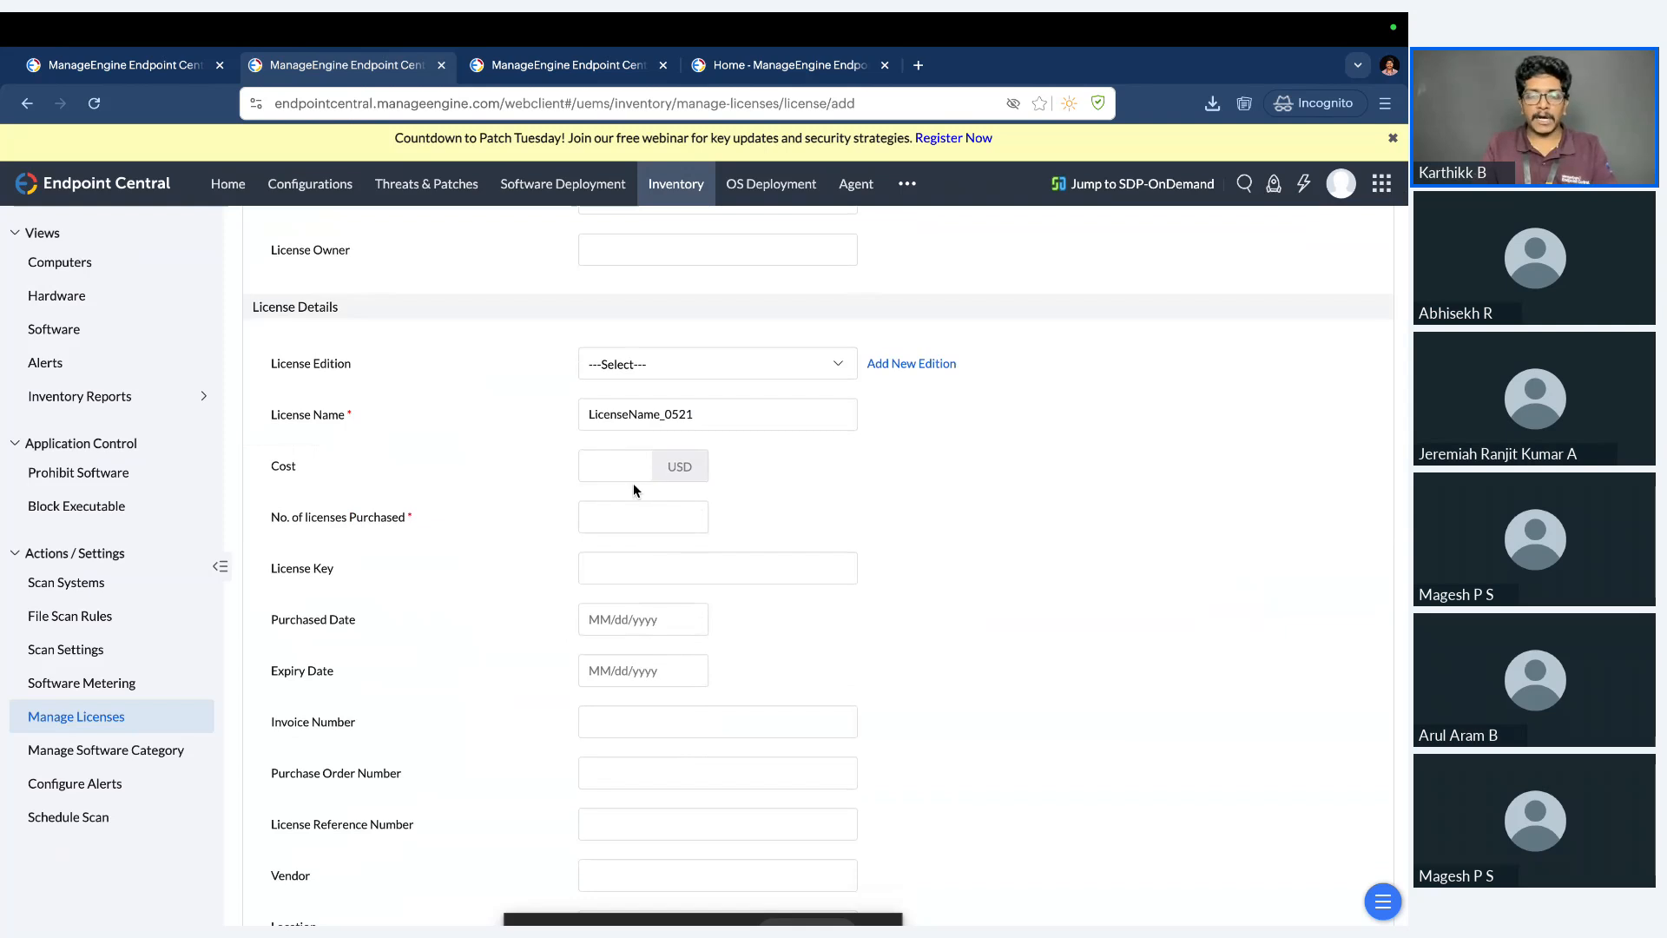
{"action": "scroll", "coordinate": [692, 621], "scroll_direction": "down", "scroll_amount": 3}
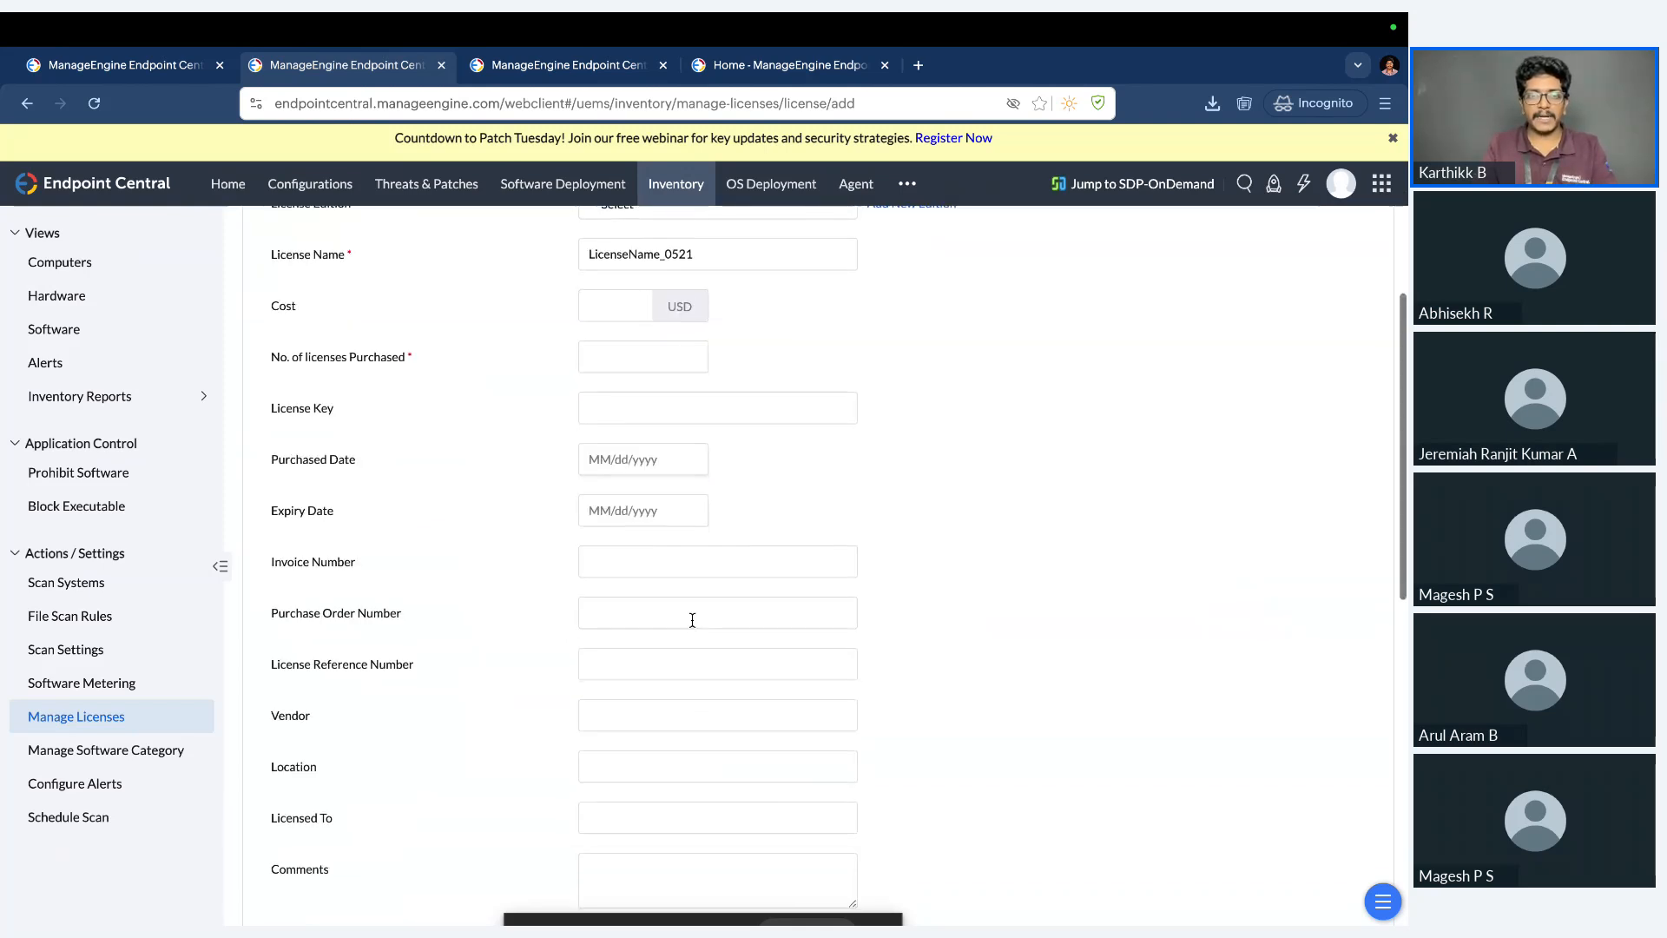
{"action": "scroll", "coordinate": [692, 620], "scroll_direction": "down", "scroll_amount": 6}
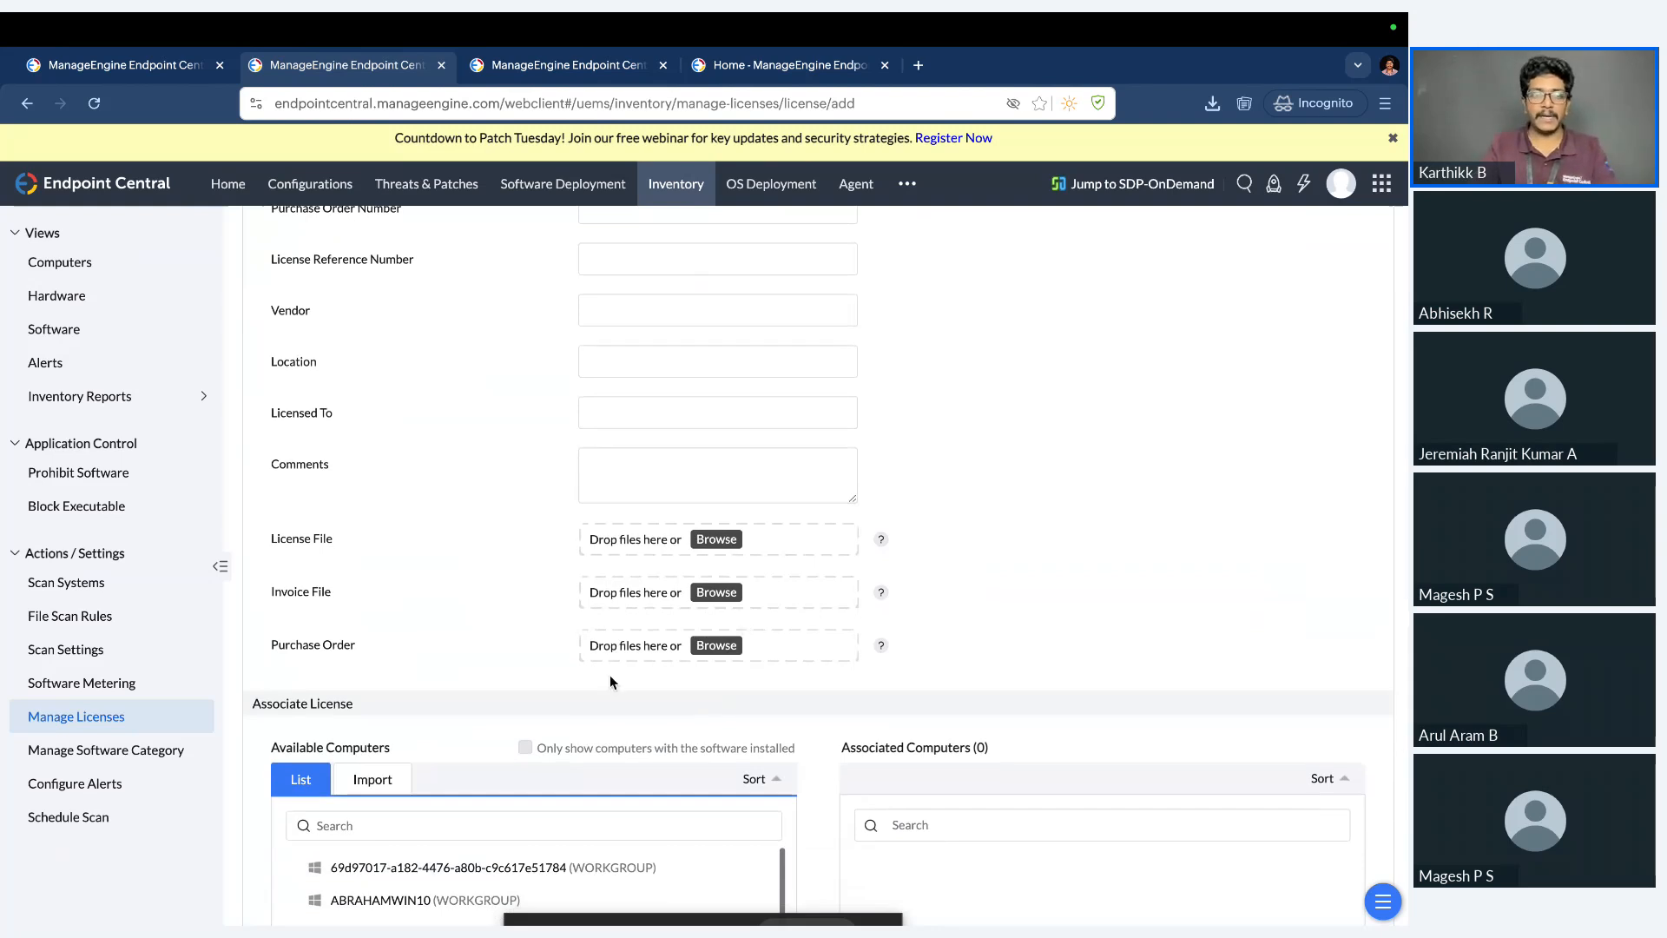
{"action": "scroll", "coordinate": [610, 682], "scroll_direction": "down", "scroll_amount": 5}
{"action": "scroll", "coordinate": [609, 681], "scroll_direction": "down", "scroll_amount": 1}
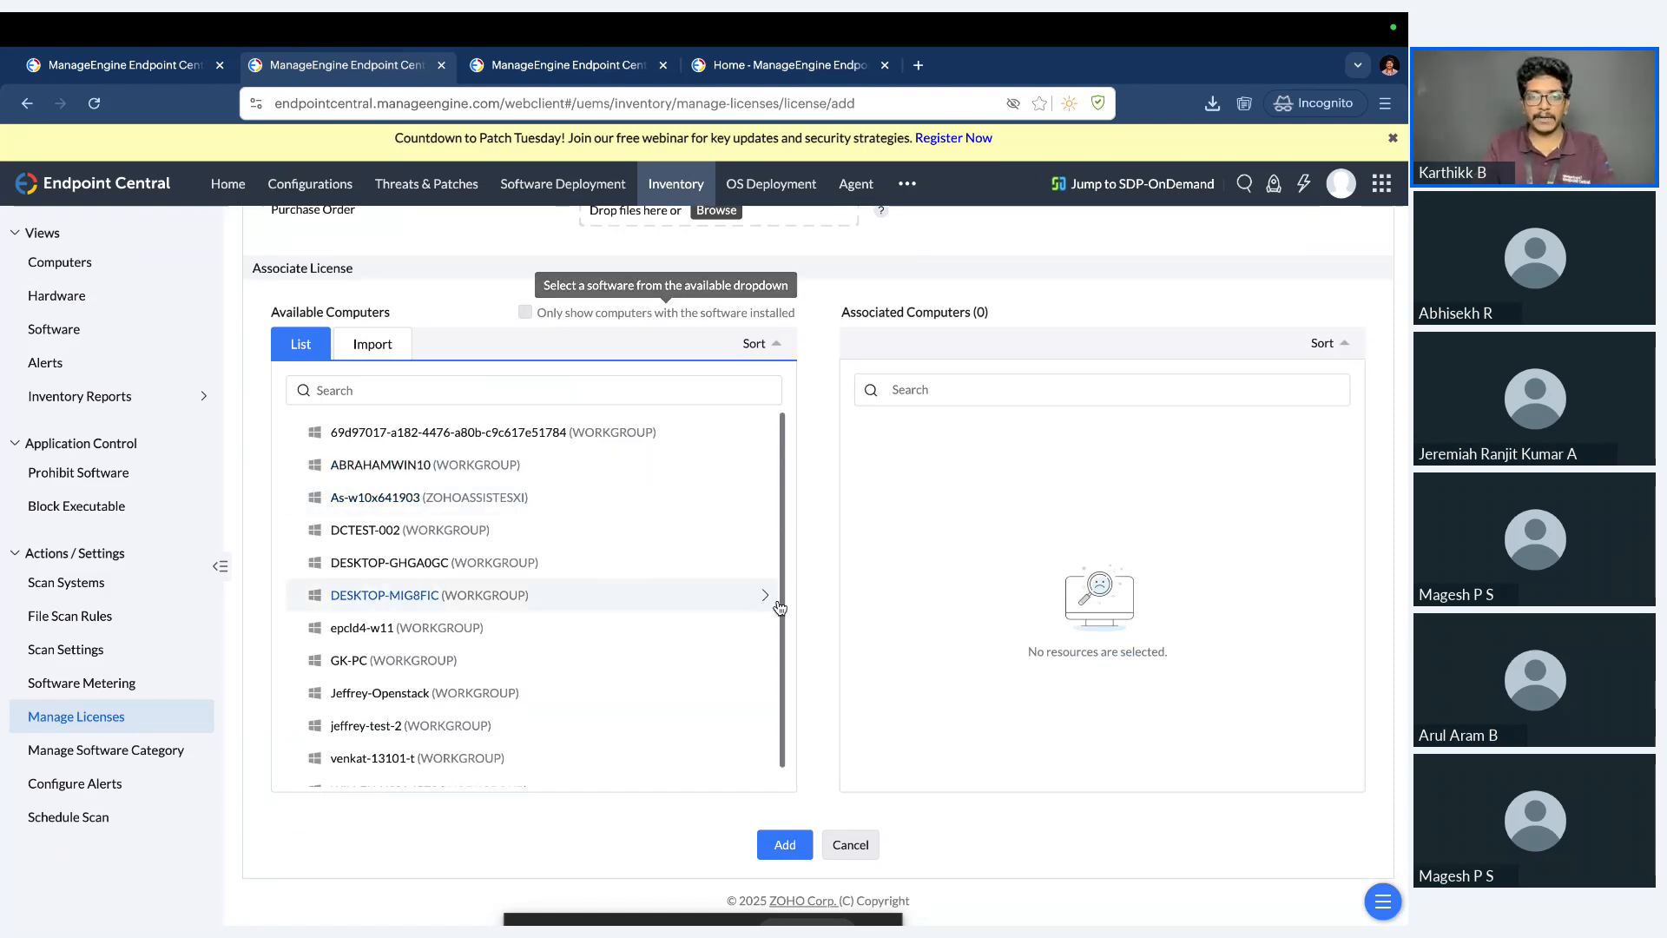
{"action": "left_click", "coordinate": [851, 844]}
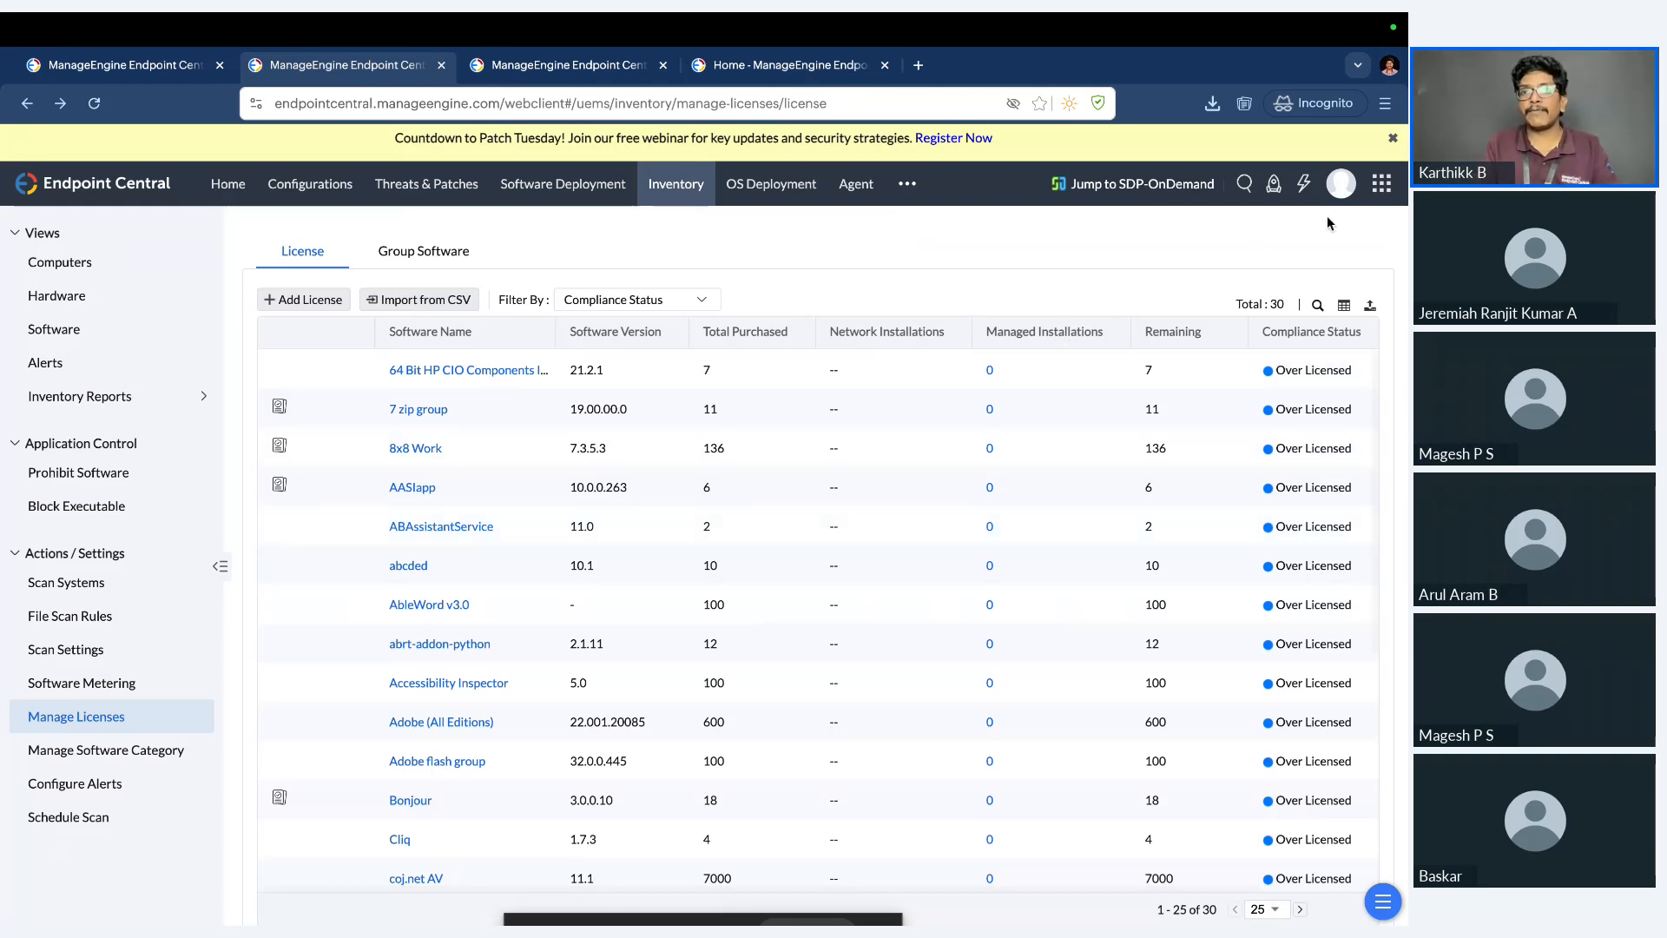
View the signed-in account's profile and subscription edition details, and close them.
{"action": "left_click", "coordinate": [1338, 188]}
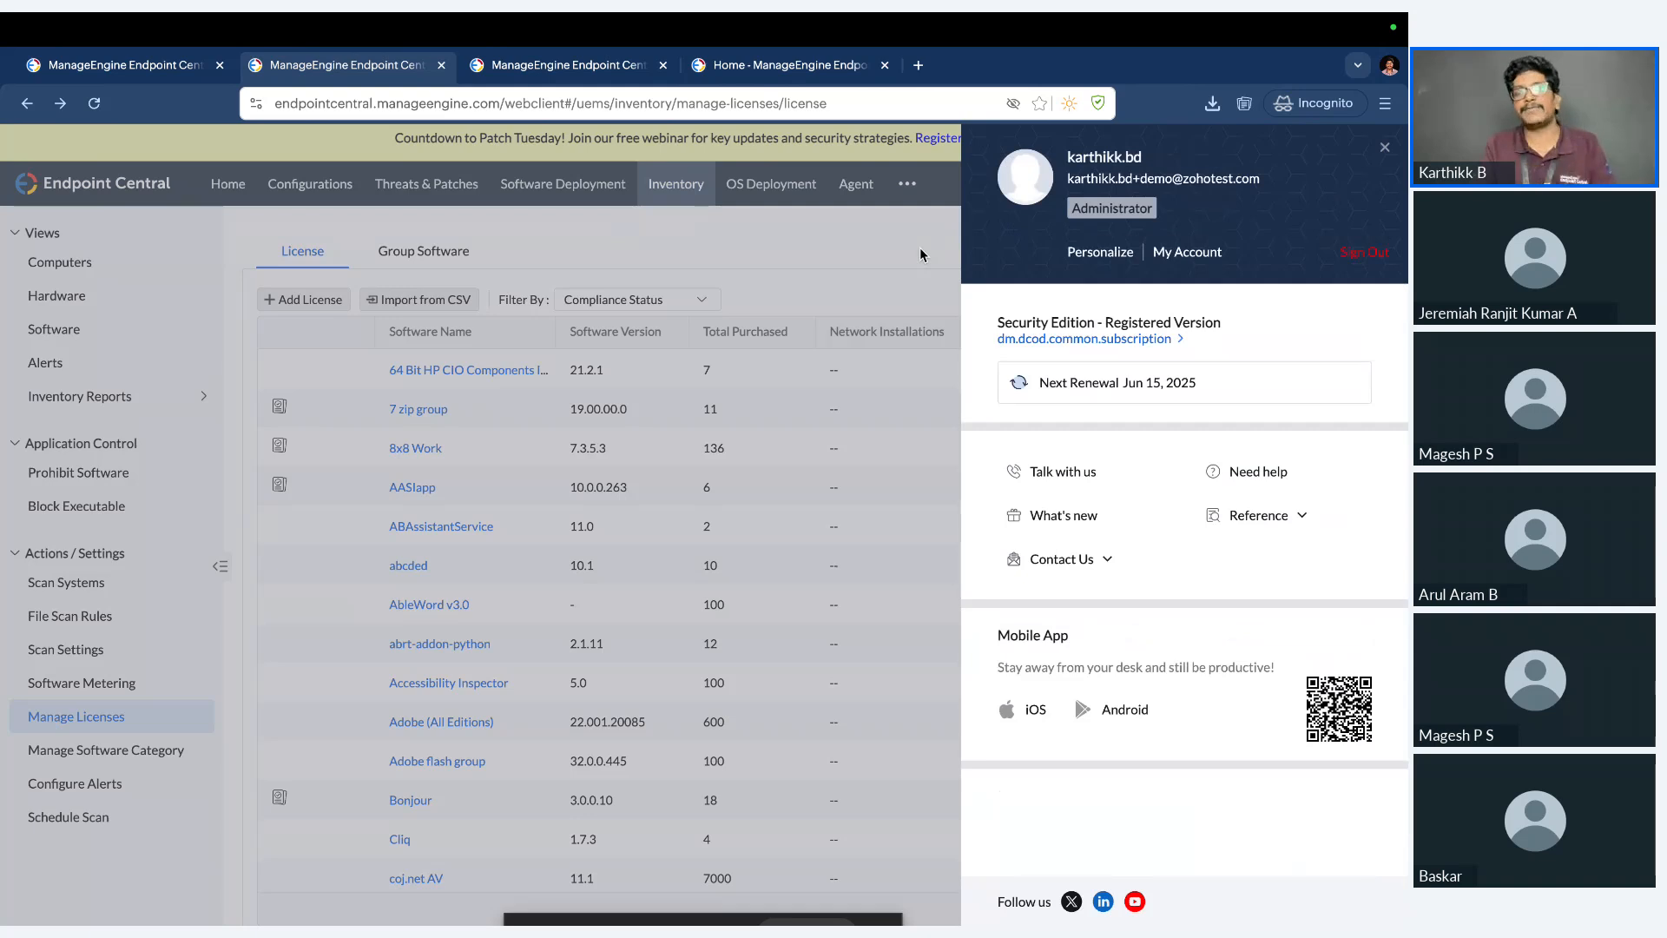
{"action": "left_click", "coordinate": [1385, 148]}
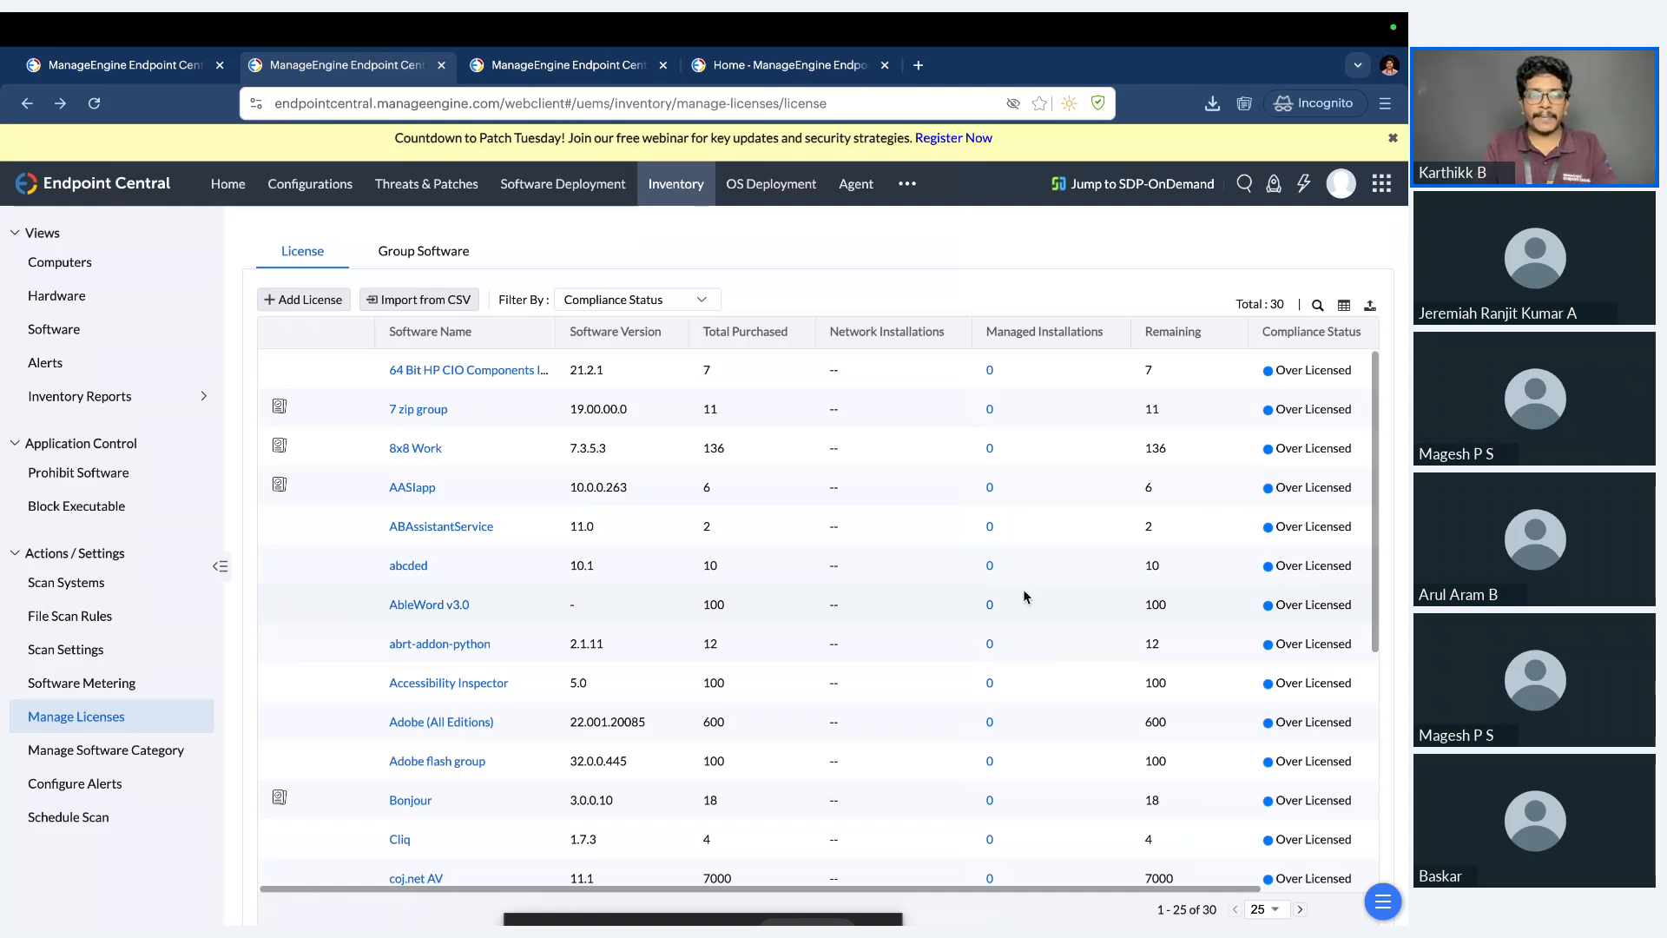
View the software groups under license management and the list of software categories.
{"action": "key", "text": "ctrl+Left"}
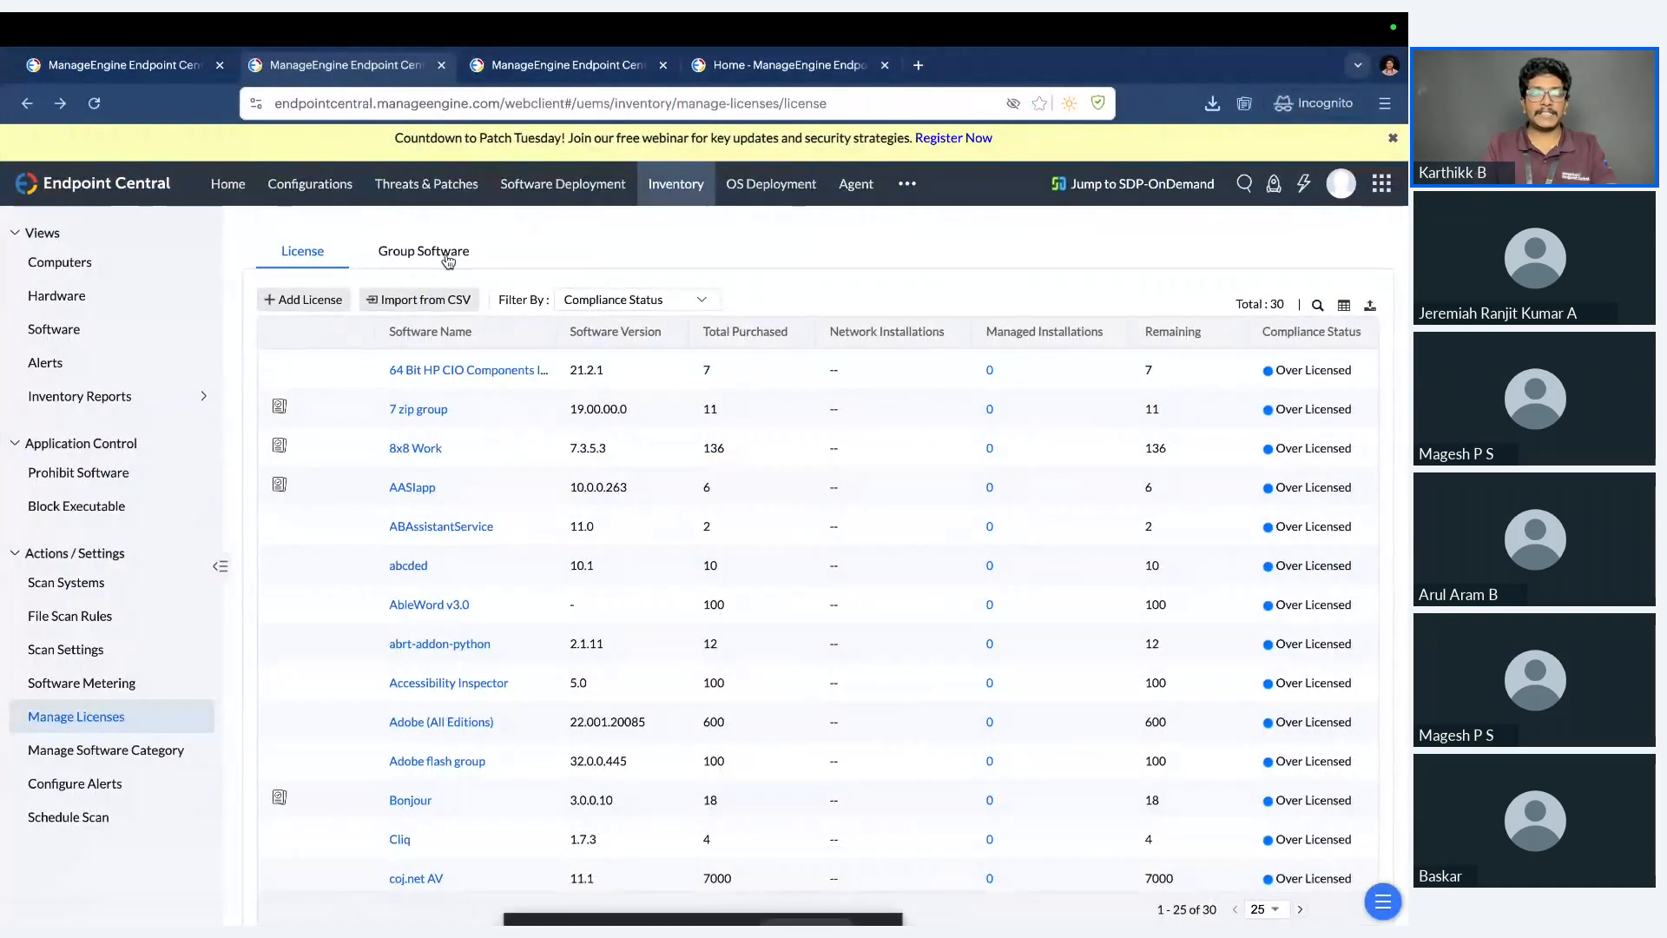
{"action": "left_click", "coordinate": [446, 257]}
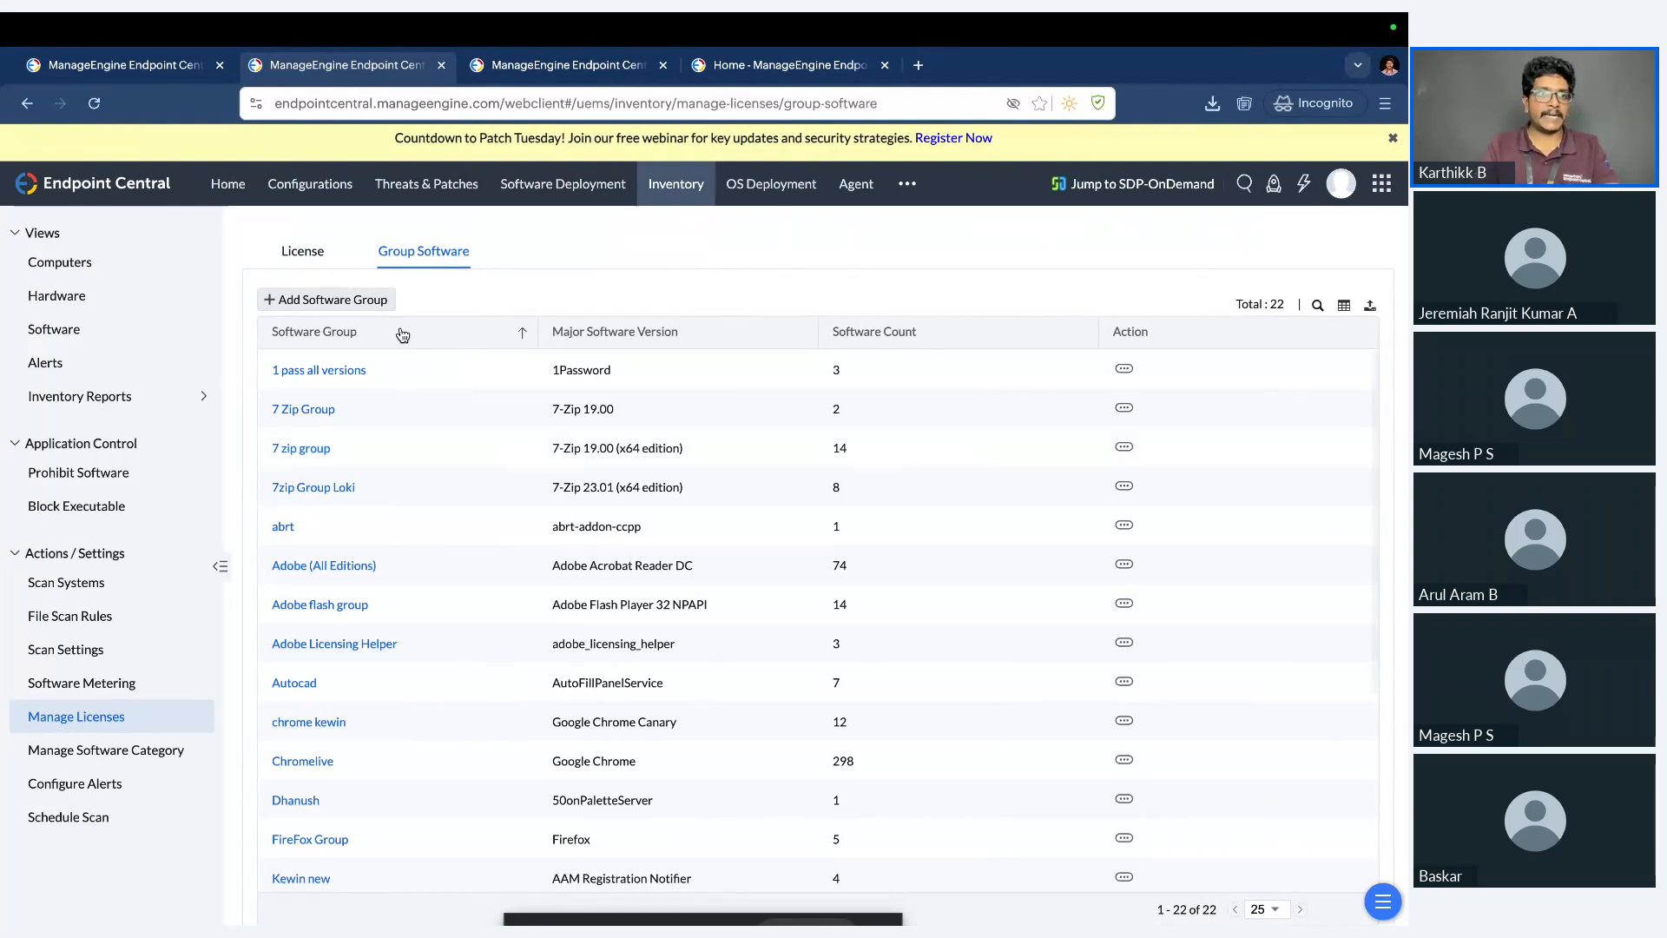
{"action": "left_click", "coordinate": [171, 752]}
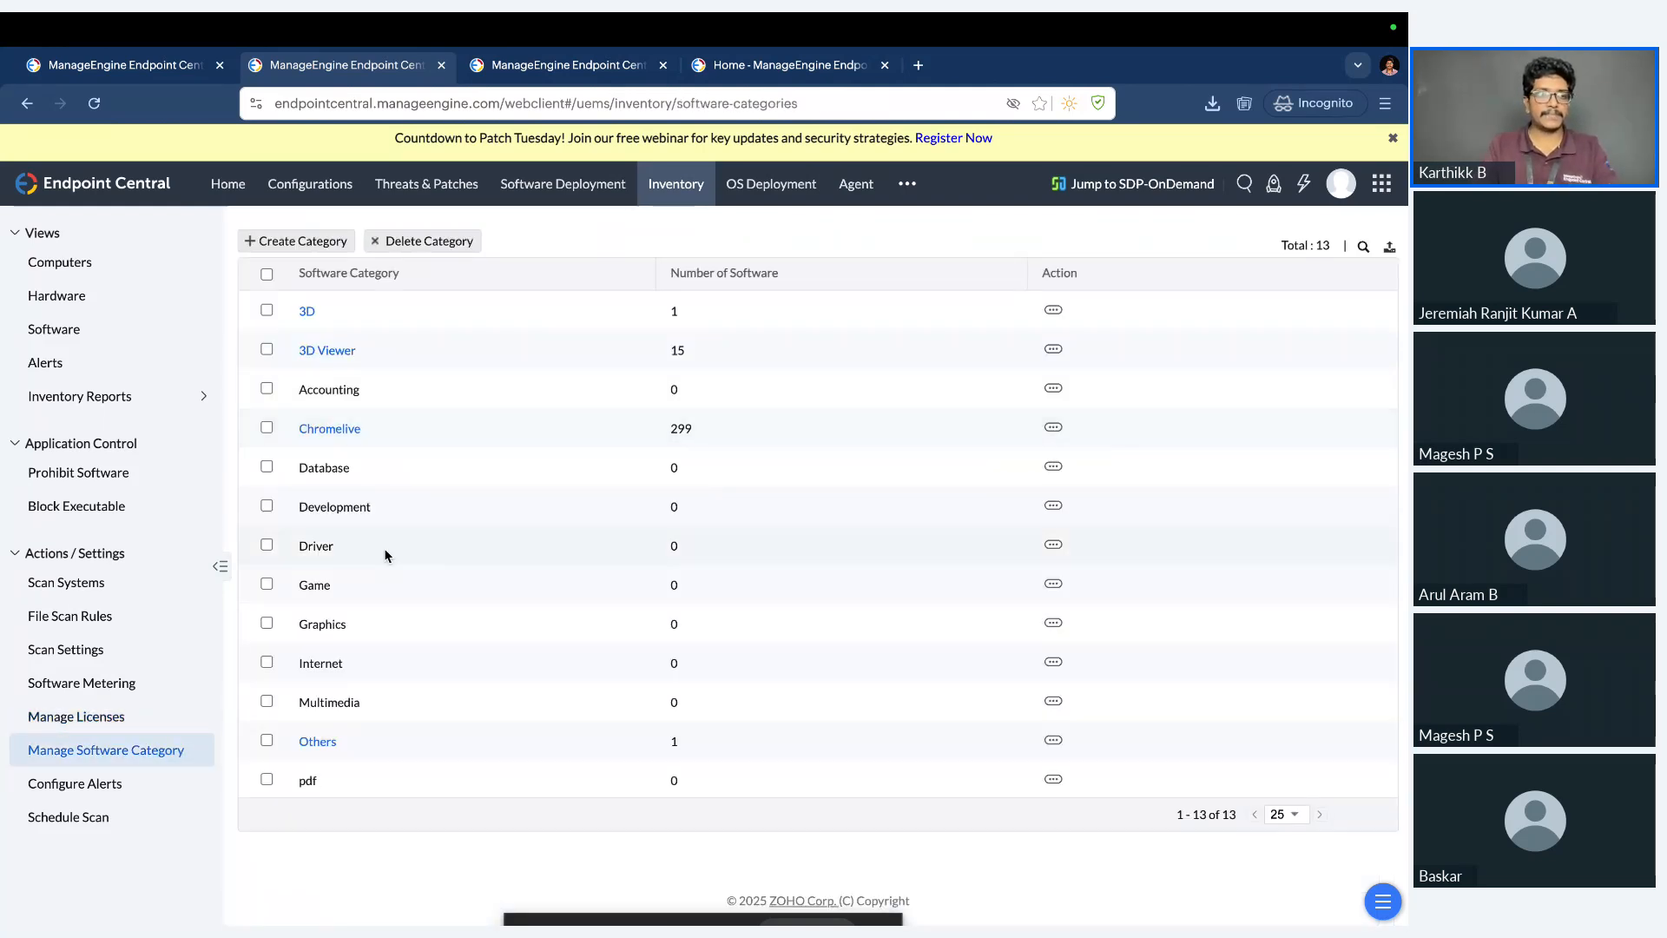
Advance the presentation to the Prohibited software workflow slide, and return to Endpoint Central to open the prohibited software list.
{"action": "key", "text": "ctrl+Left"}
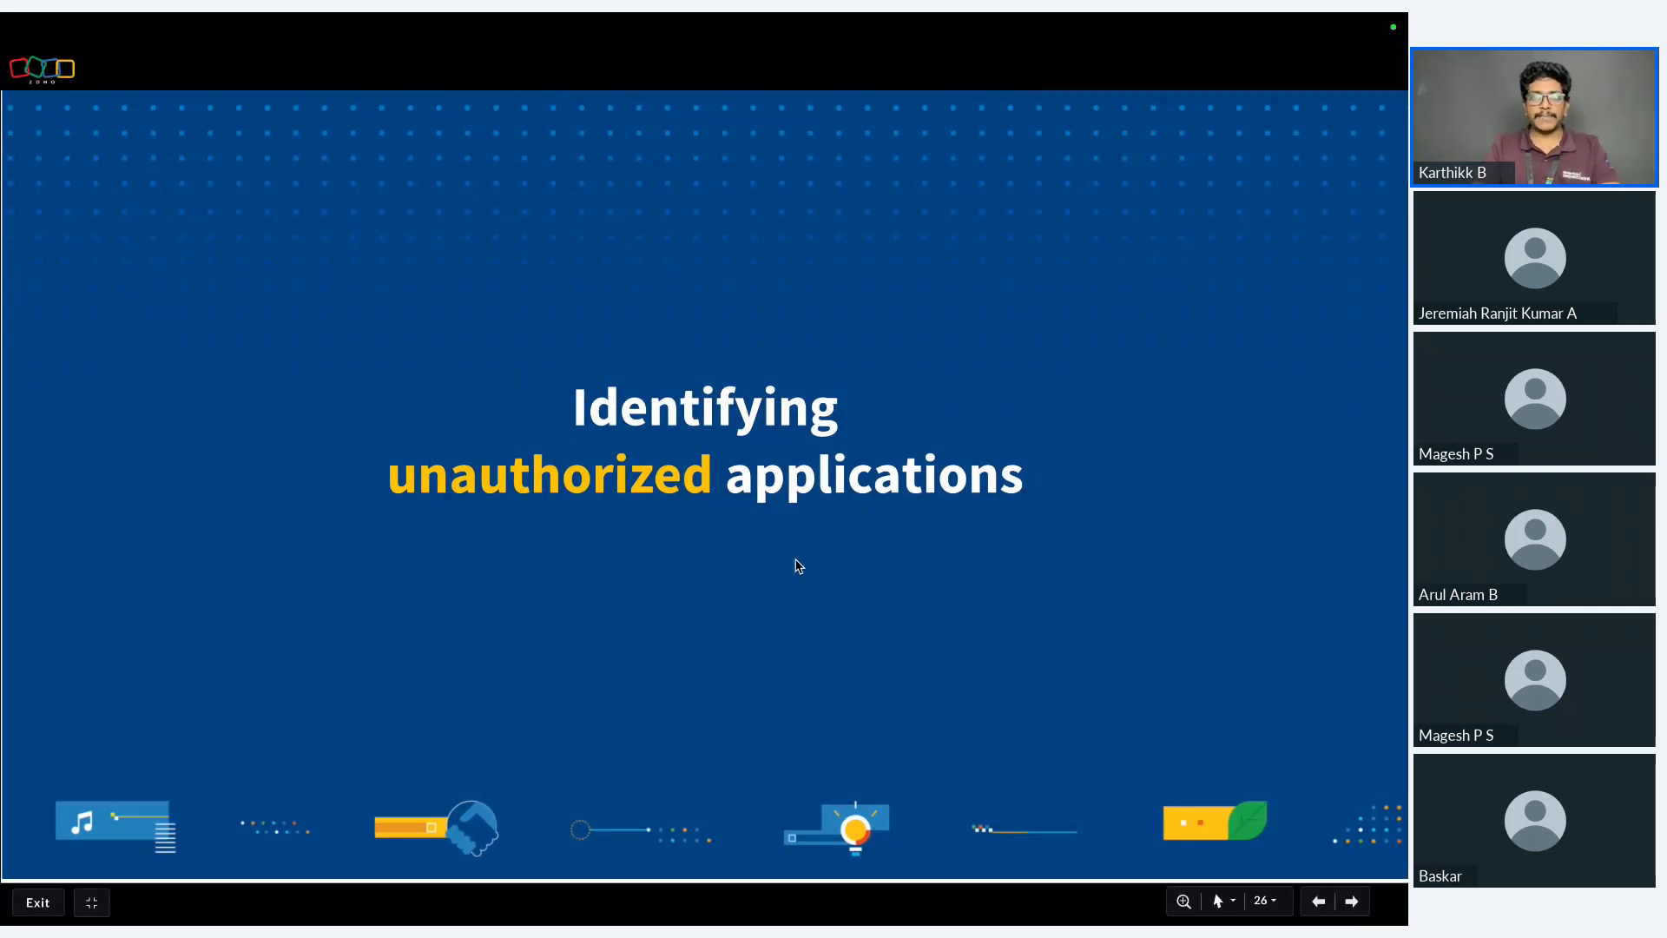
{"action": "key", "text": "Right"}
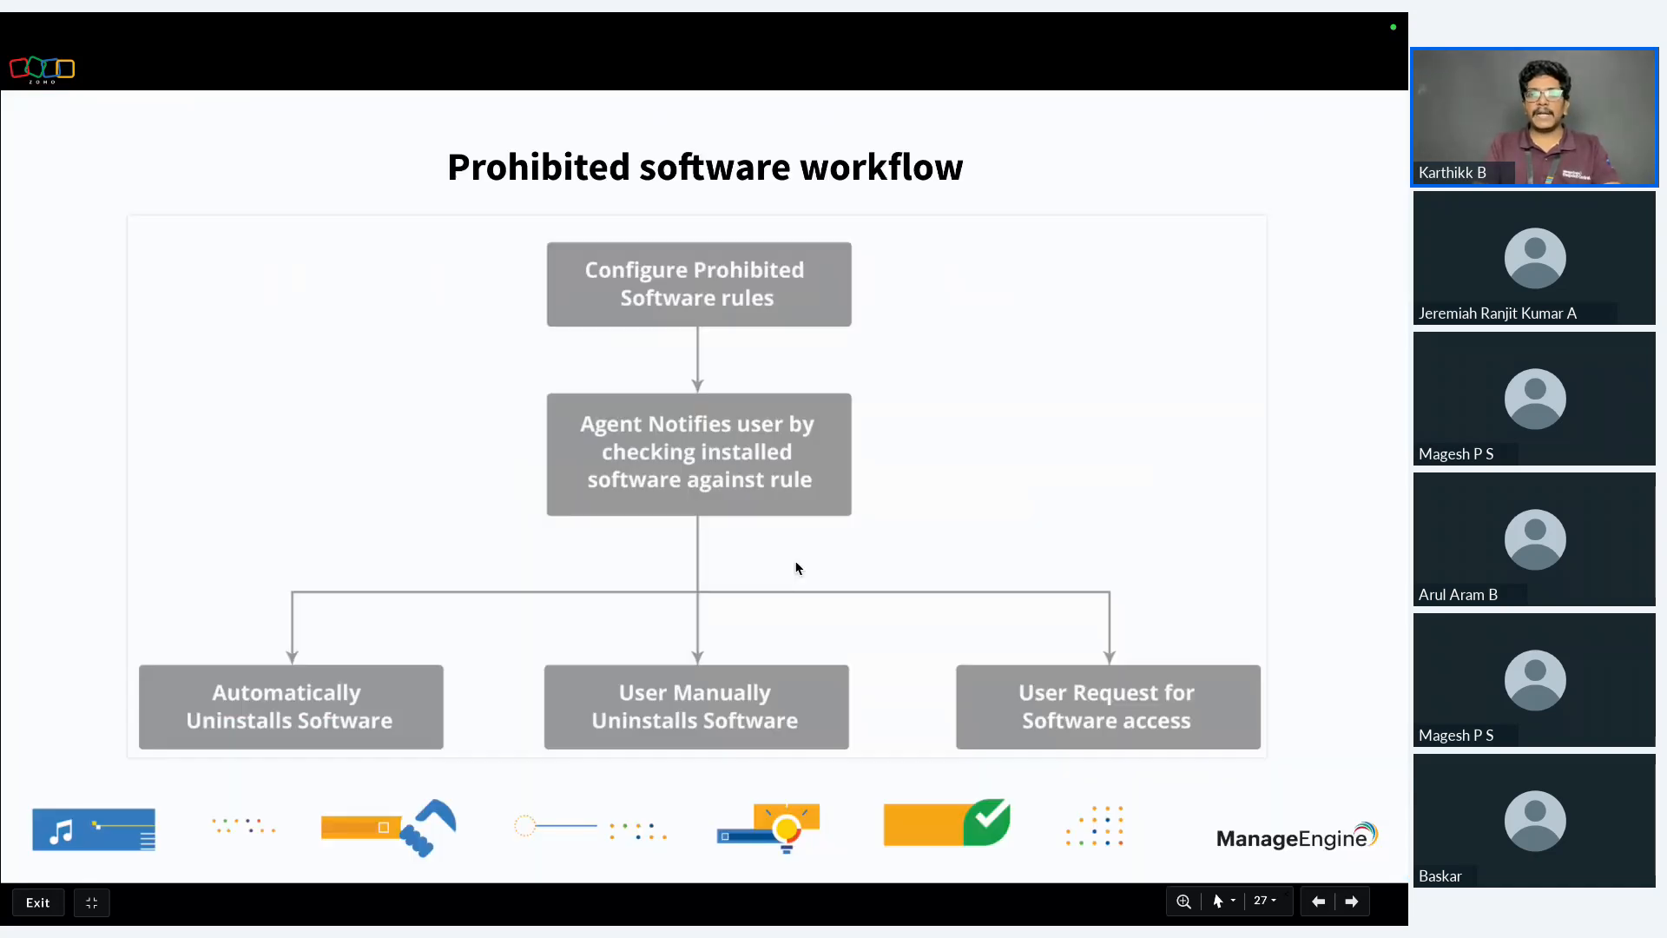
{"action": "key", "text": "ctrl+Right"}
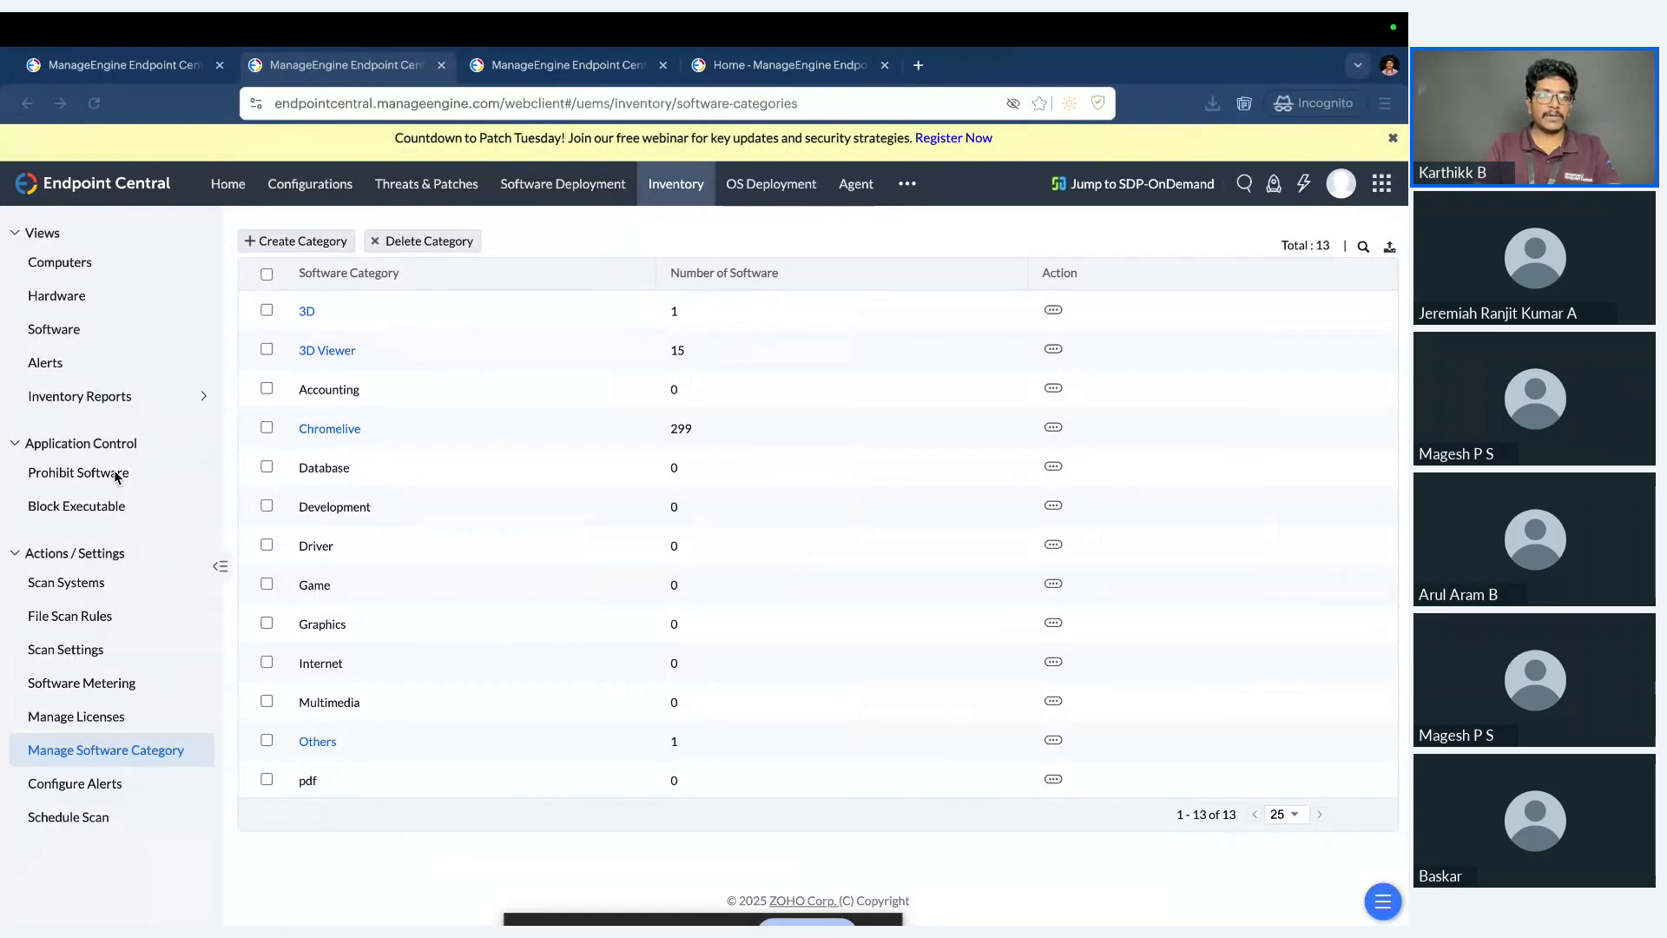
{"action": "left_click", "coordinate": [87, 486]}
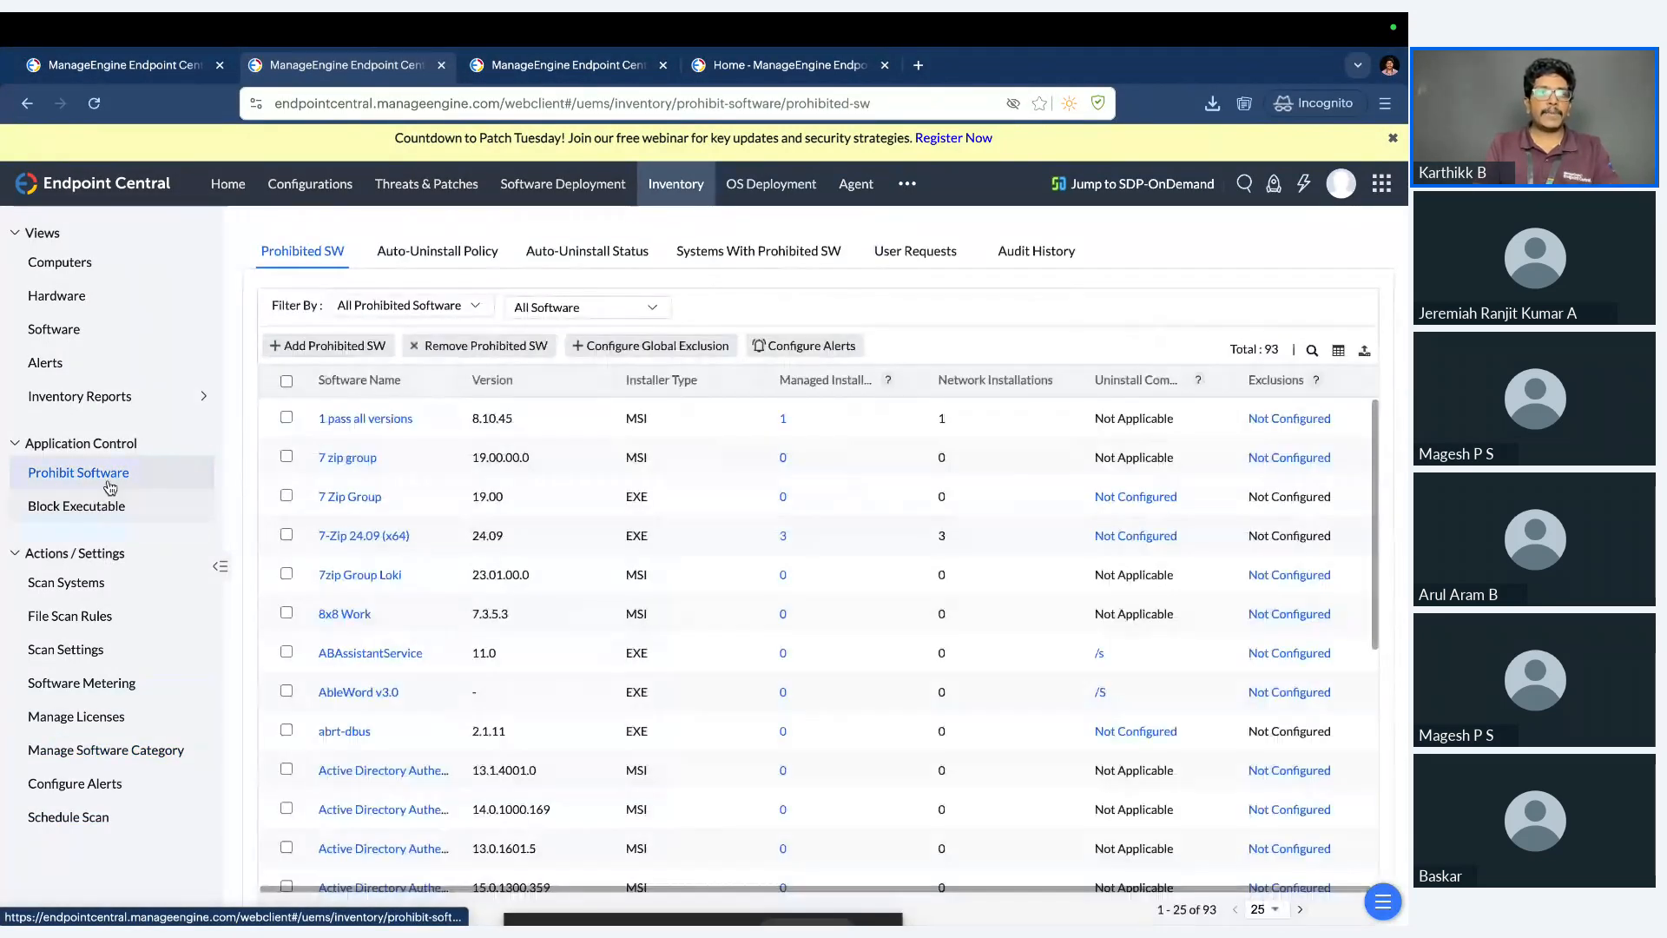
Try selecting Adobe Acrobat (64-bit)(24.005.20320) as prohibited software, and cancel the selection.
{"action": "left_click", "coordinate": [351, 346]}
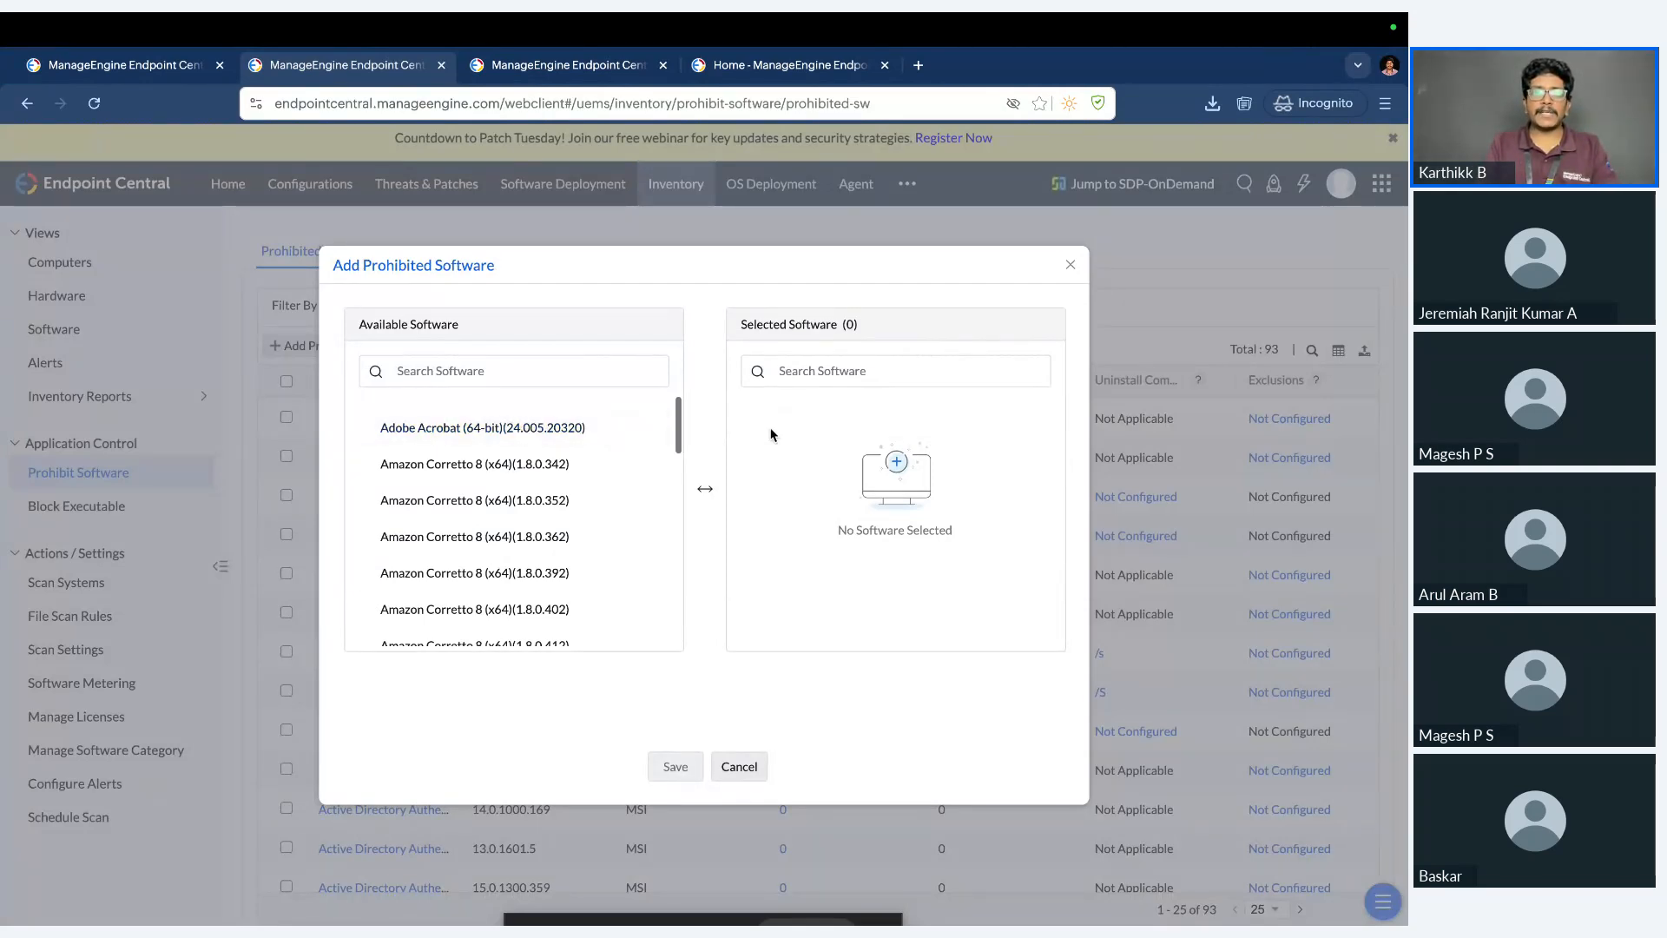
{"action": "left_click", "coordinate": [651, 430]}
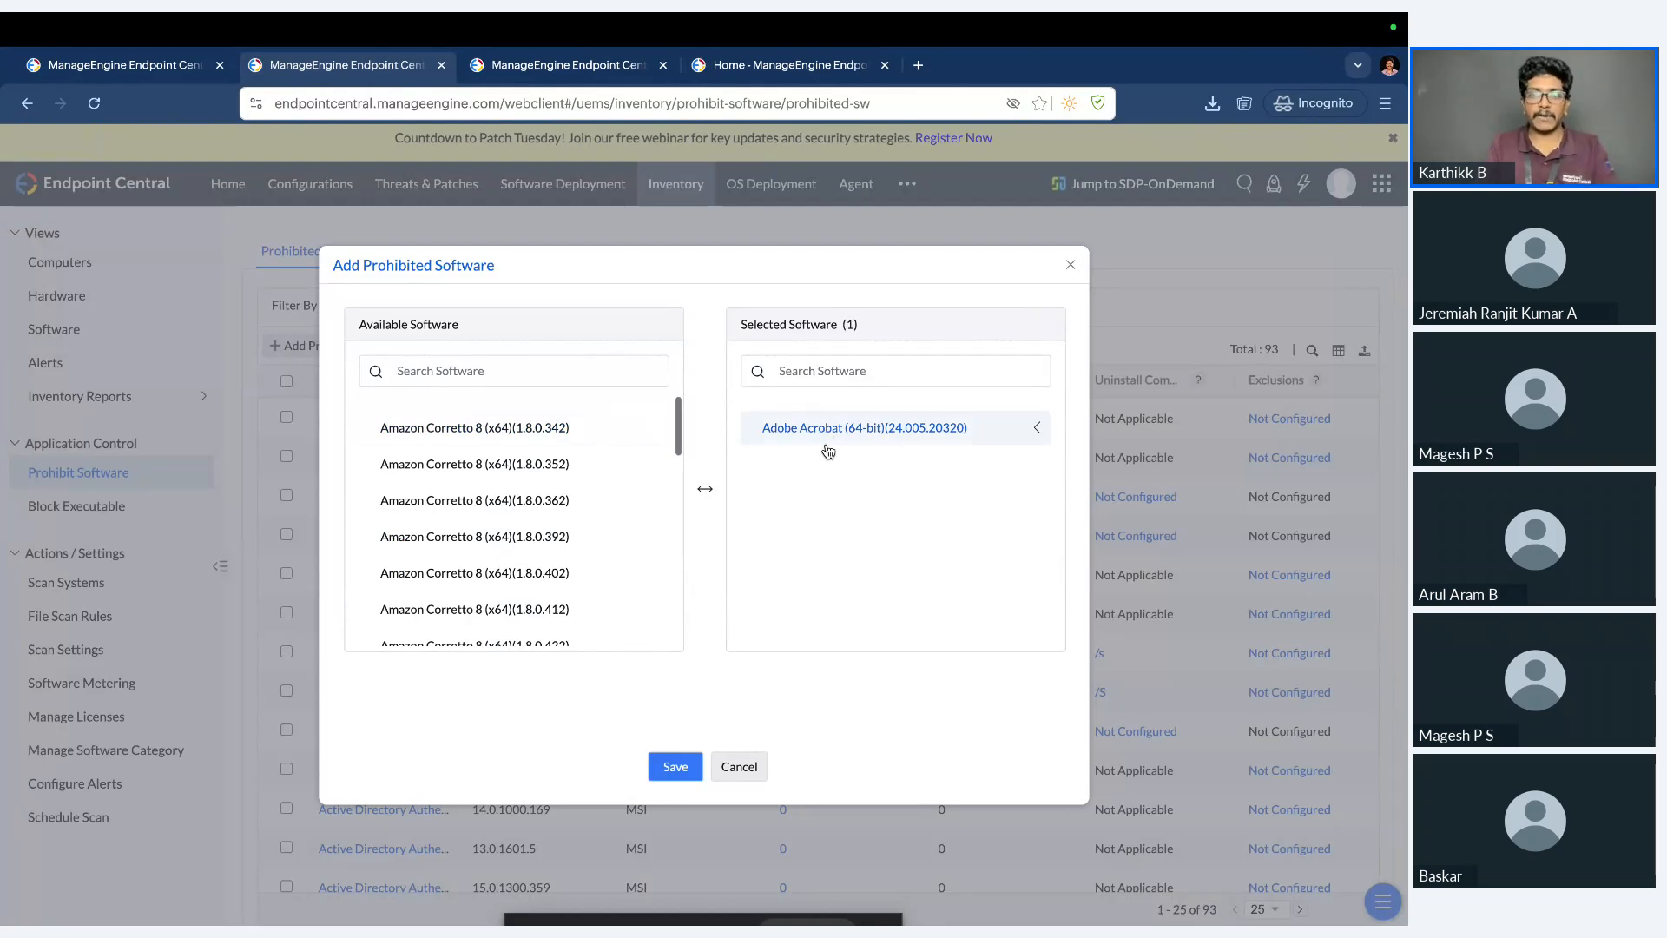
{"action": "left_click", "coordinate": [738, 769]}
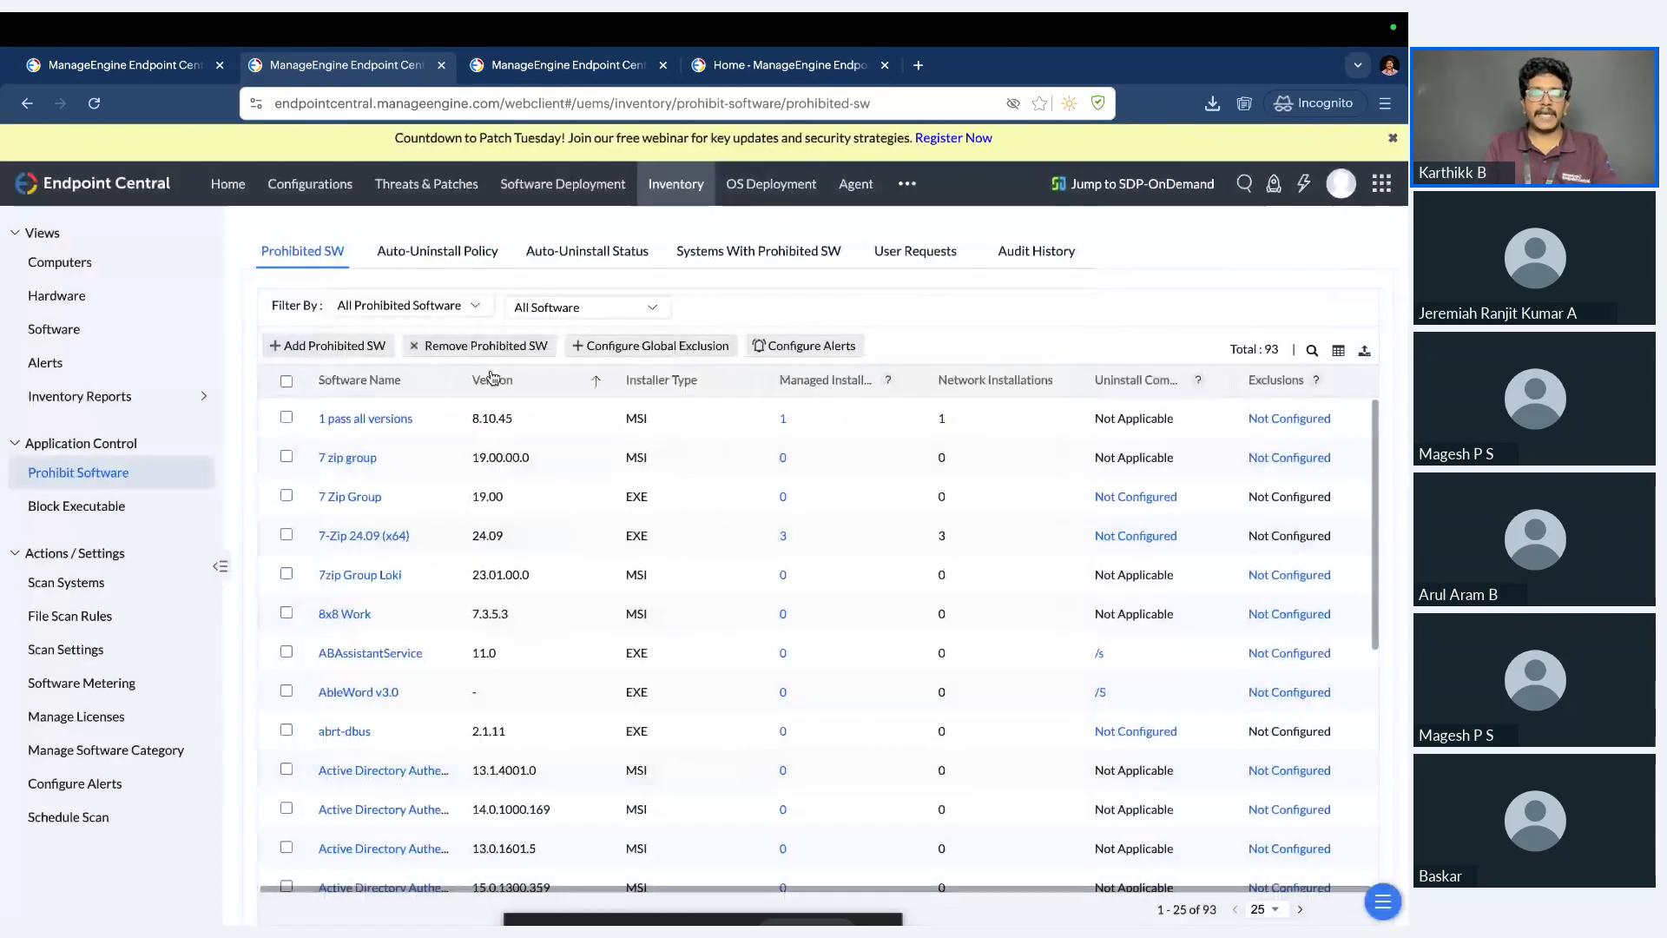
Examine the auto-uninstall policy, toggling the user notification settings on and off again to show the notification message.
{"action": "left_click", "coordinate": [467, 260]}
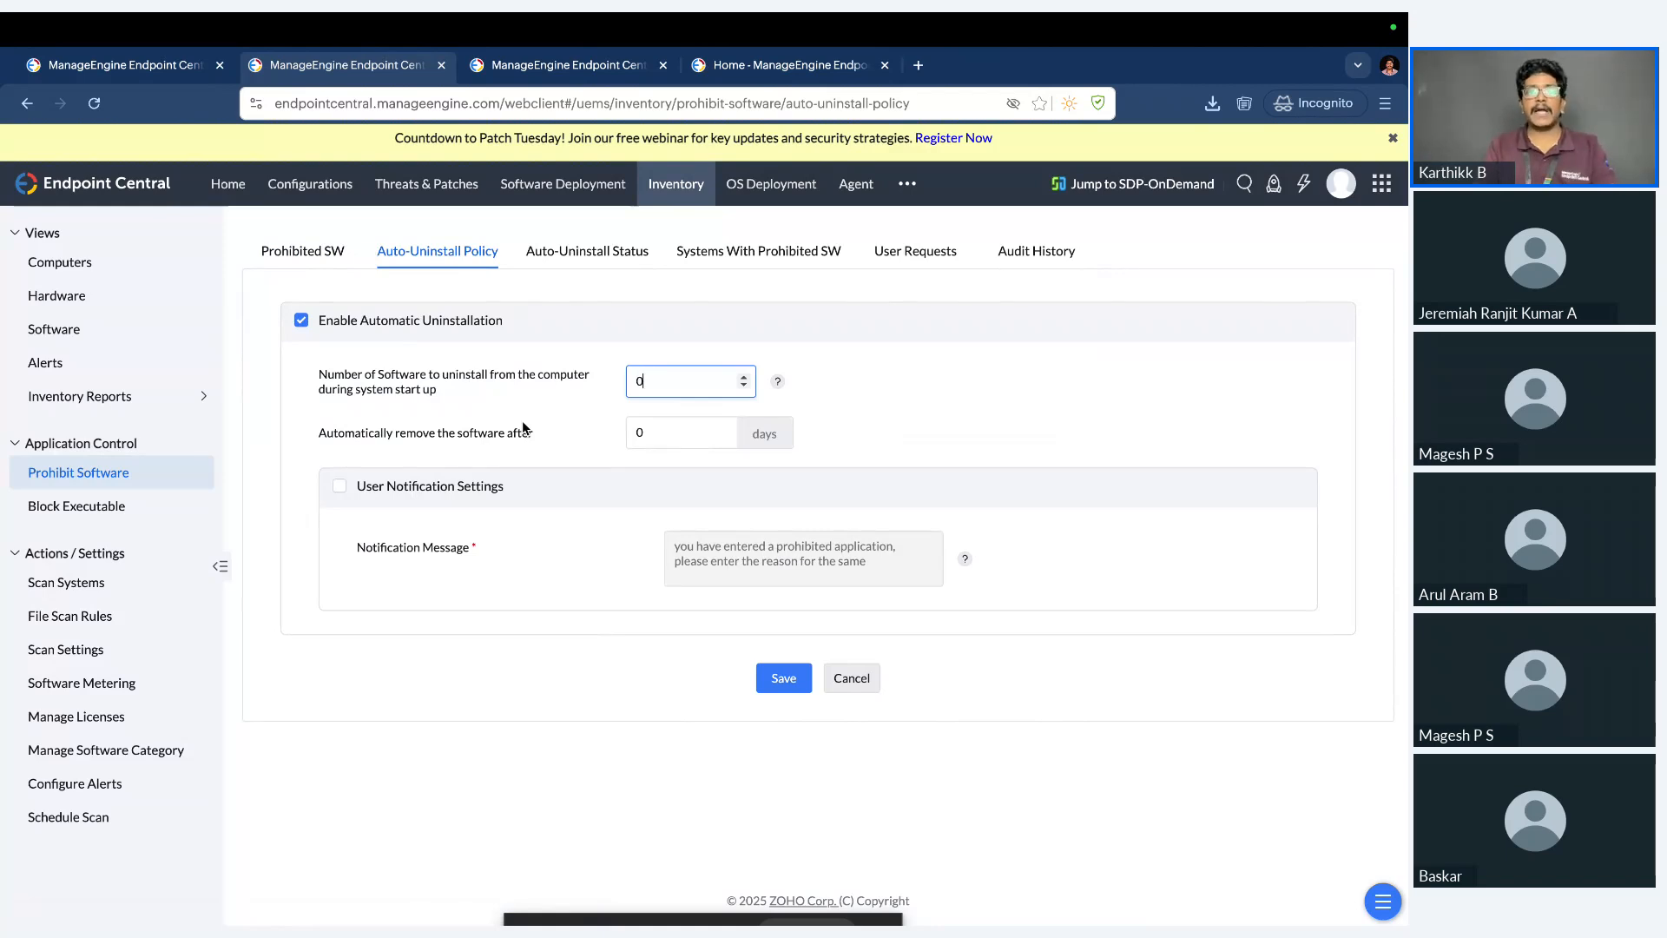
{"action": "left_click", "coordinate": [437, 487]}
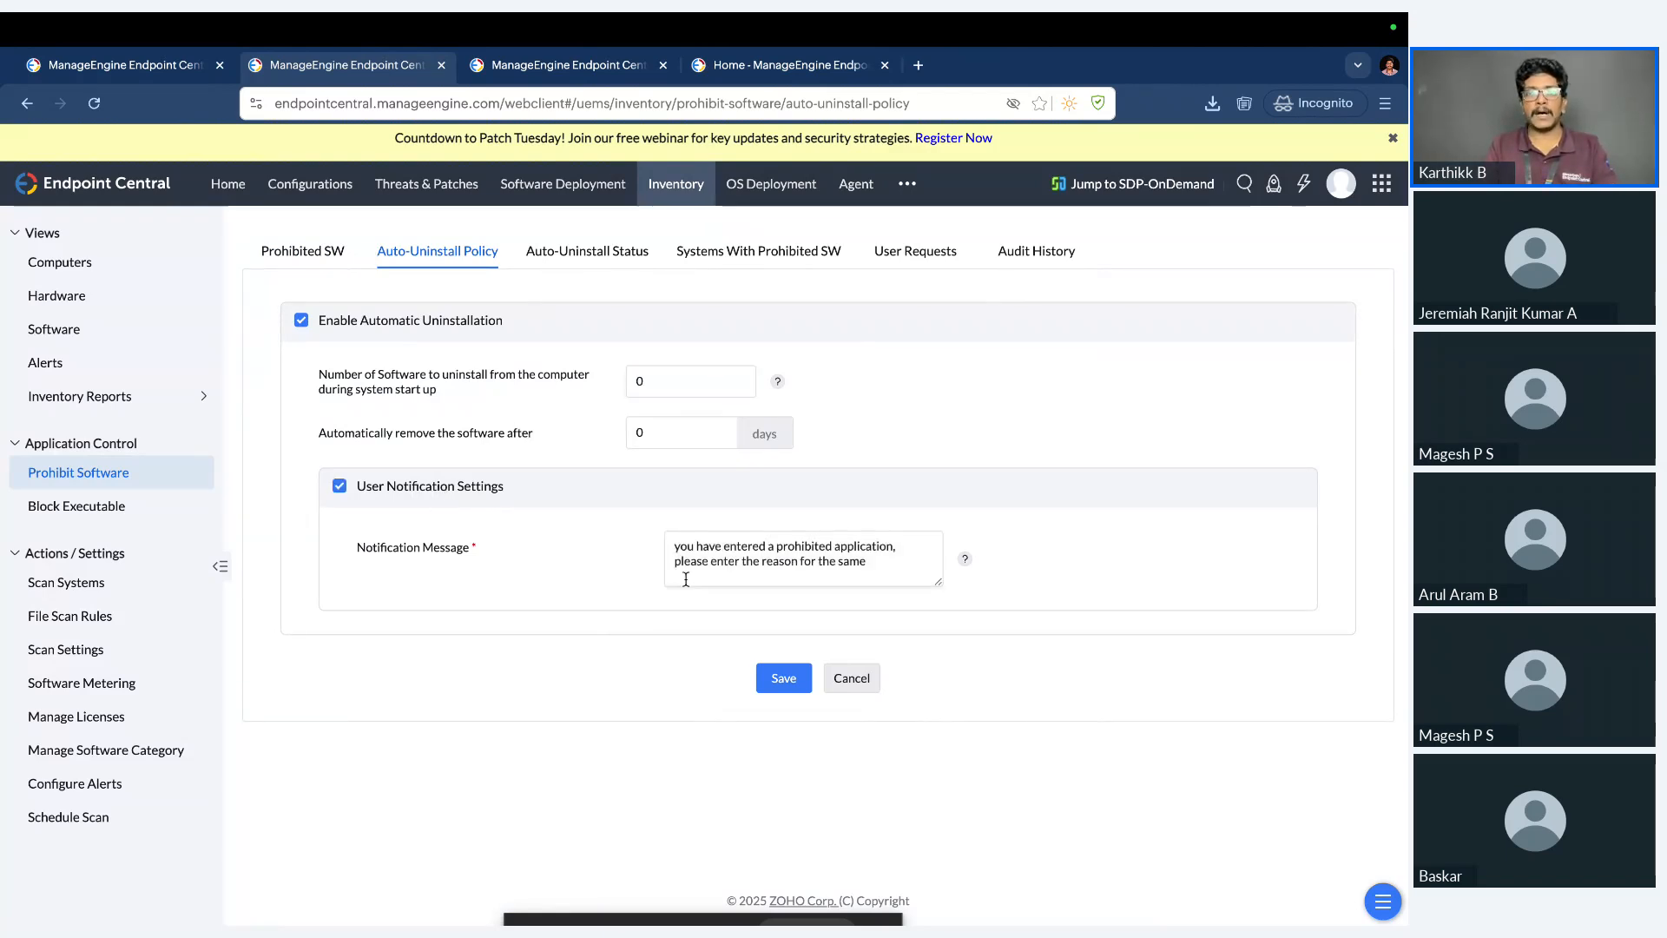
{"action": "left_click", "coordinate": [489, 494]}
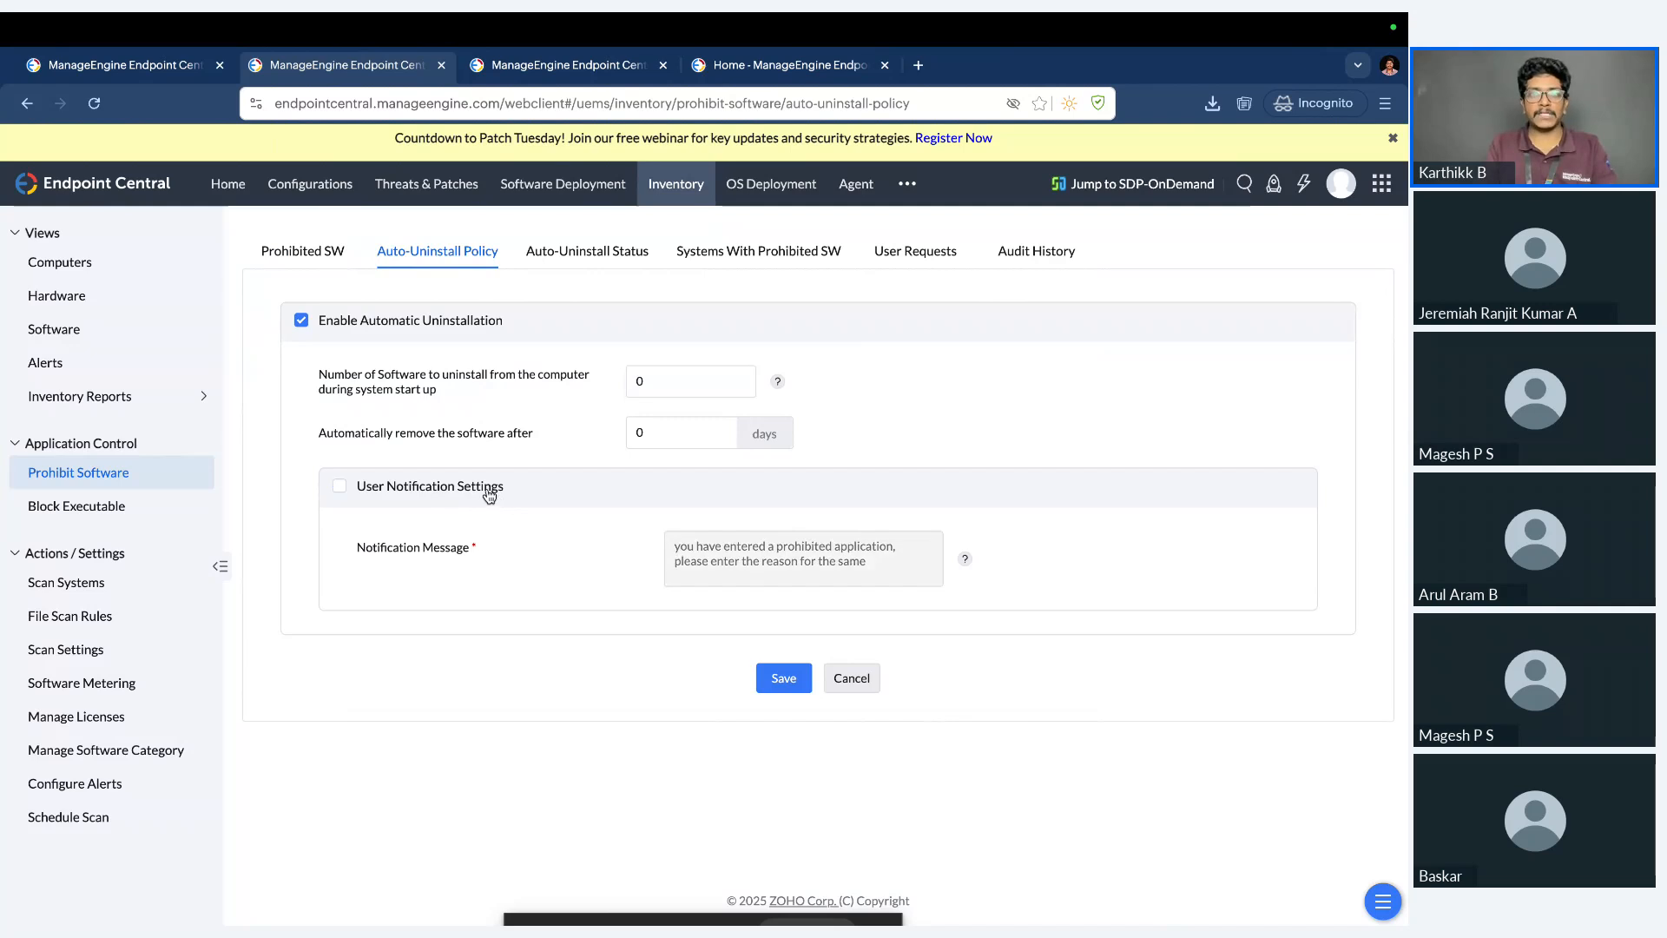
Review the auto-uninstall status in Detail View and the list of systems with prohibited software.
{"action": "left_click", "coordinate": [587, 259]}
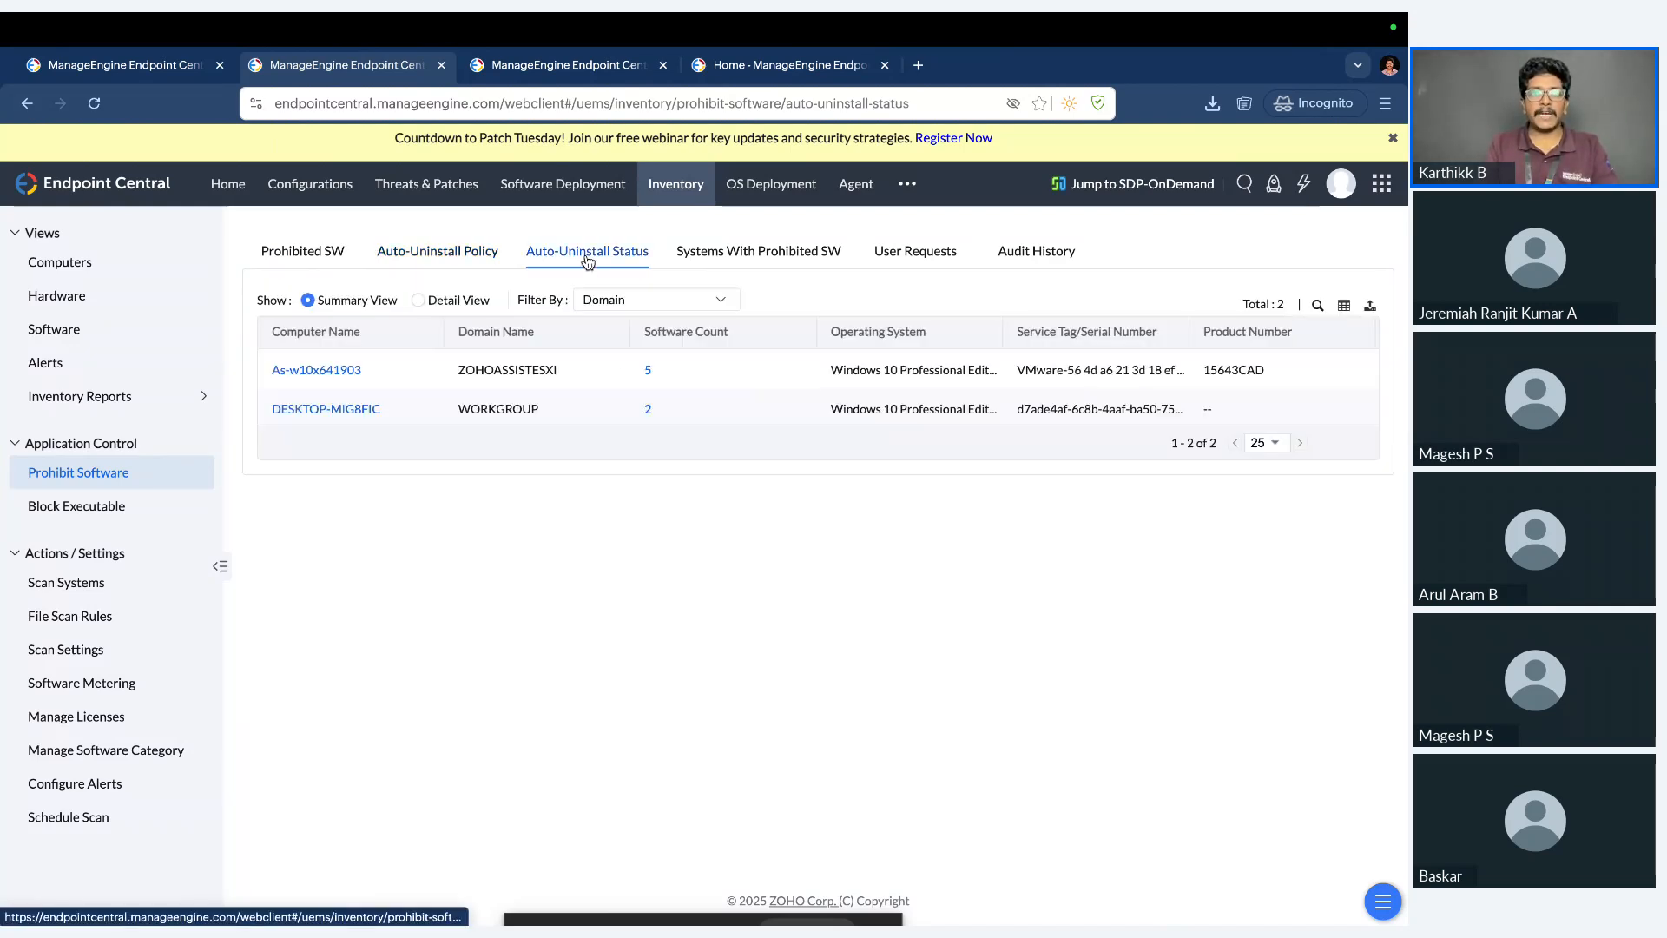
{"action": "left_click", "coordinate": [448, 303]}
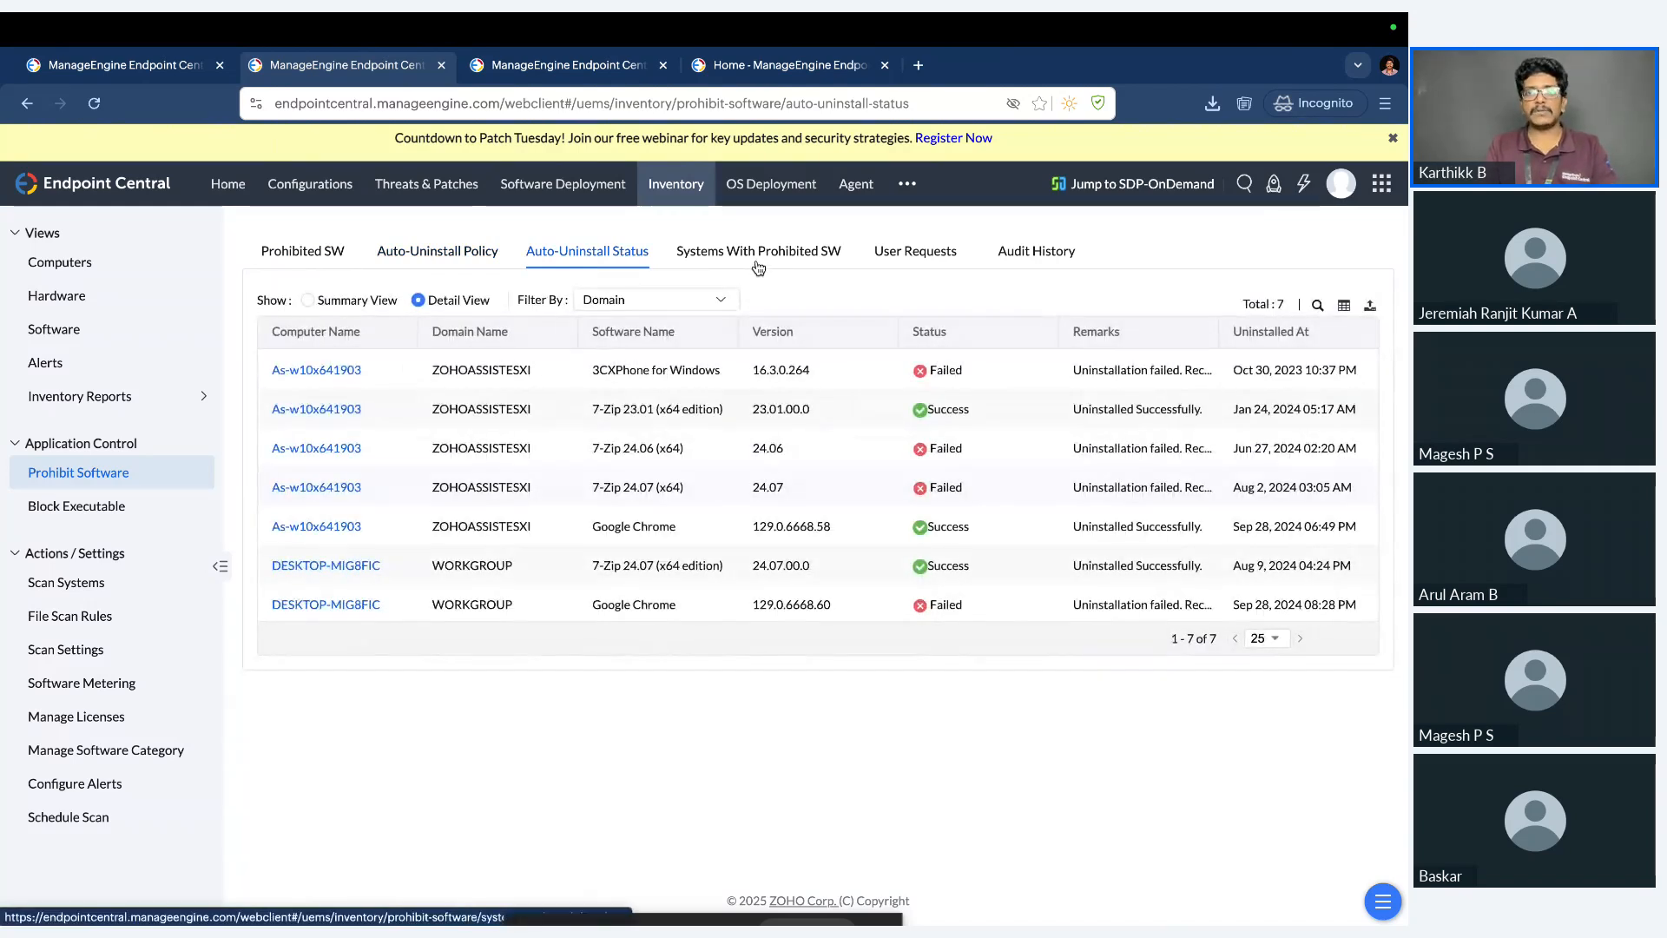
{"action": "left_click", "coordinate": [762, 261]}
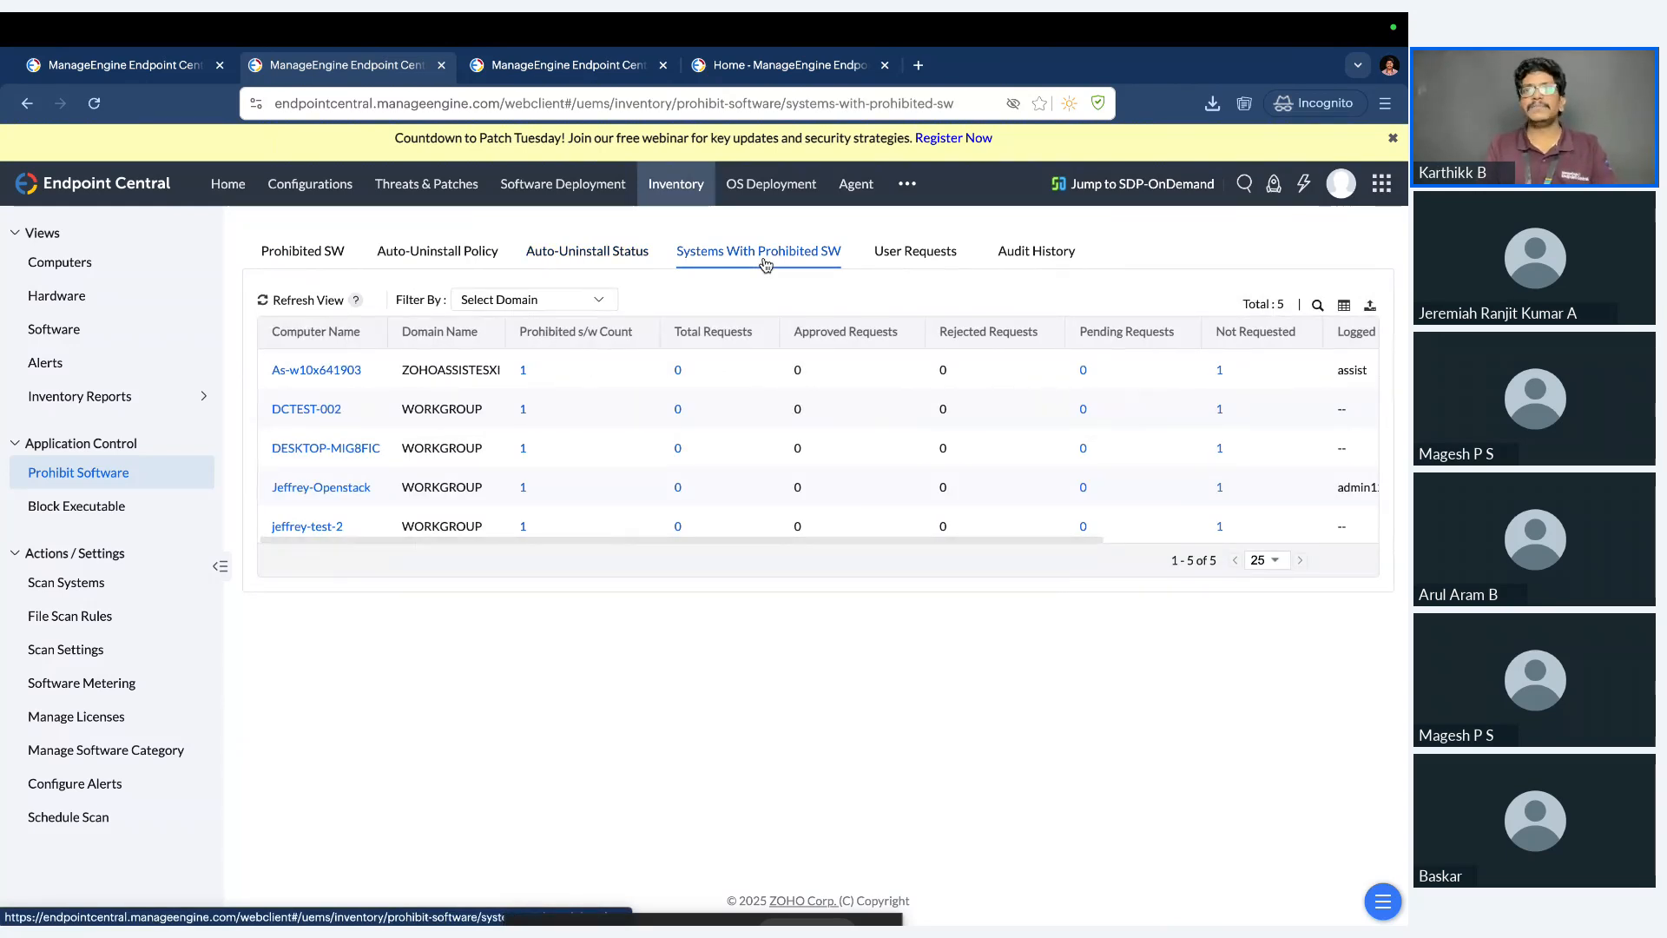
View the user requests for prohibited software and show the Endpoint Central agent's options on the Mac.
{"action": "left_click", "coordinate": [947, 265]}
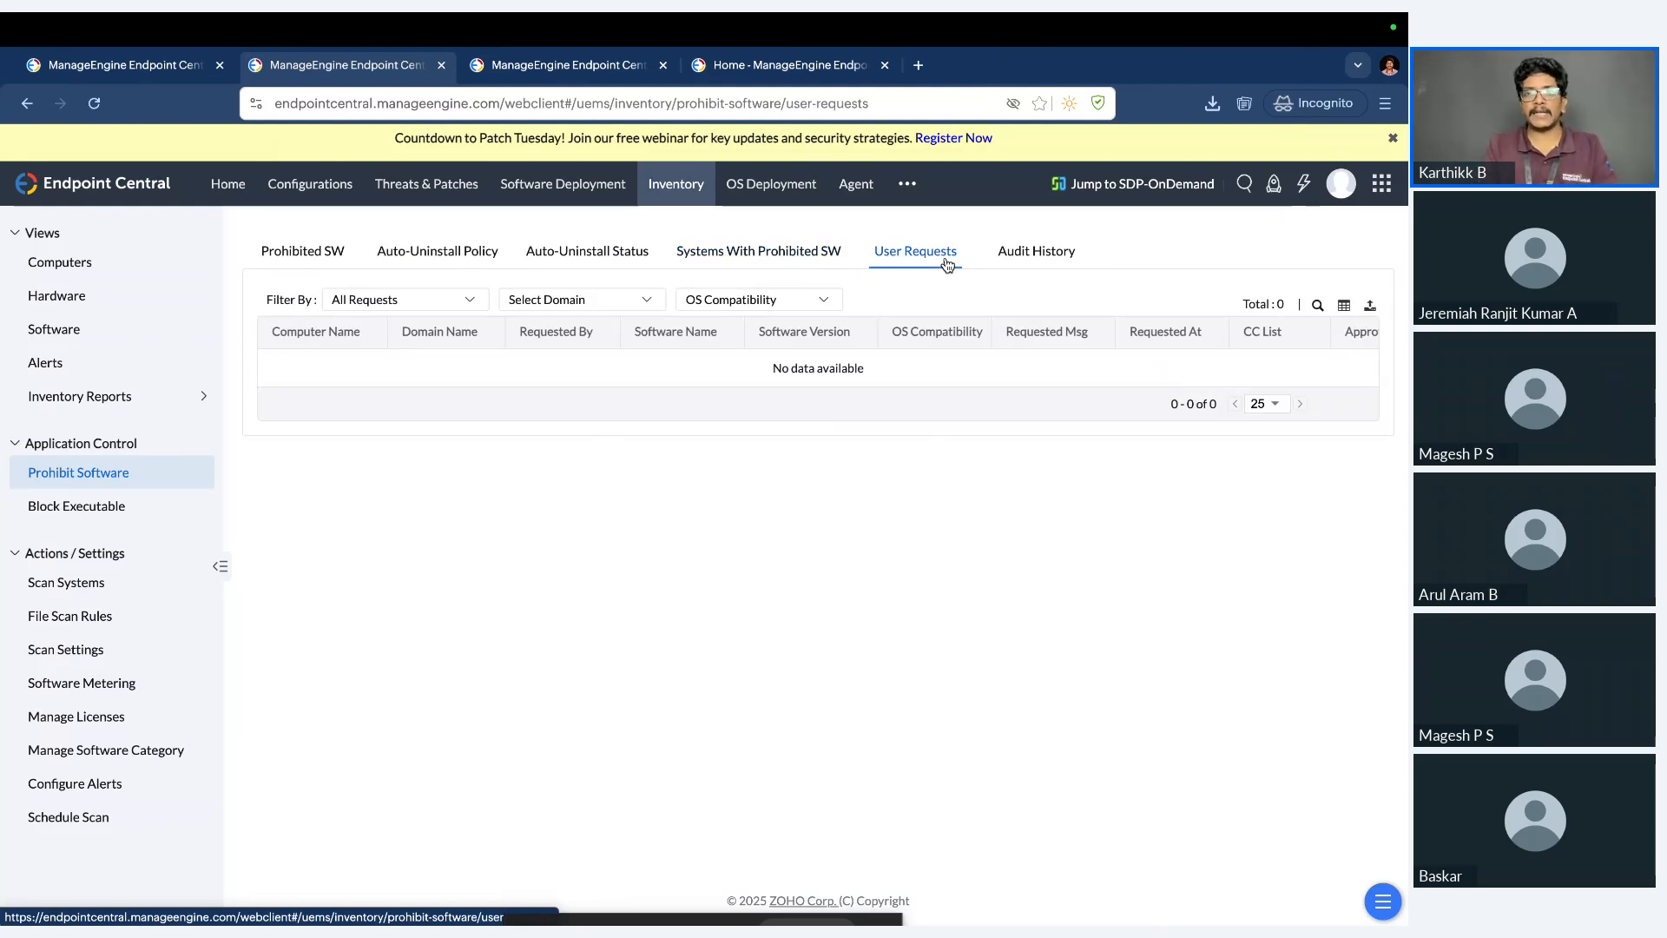
{"action": "mouse_move", "coordinate": [1045, 14]}
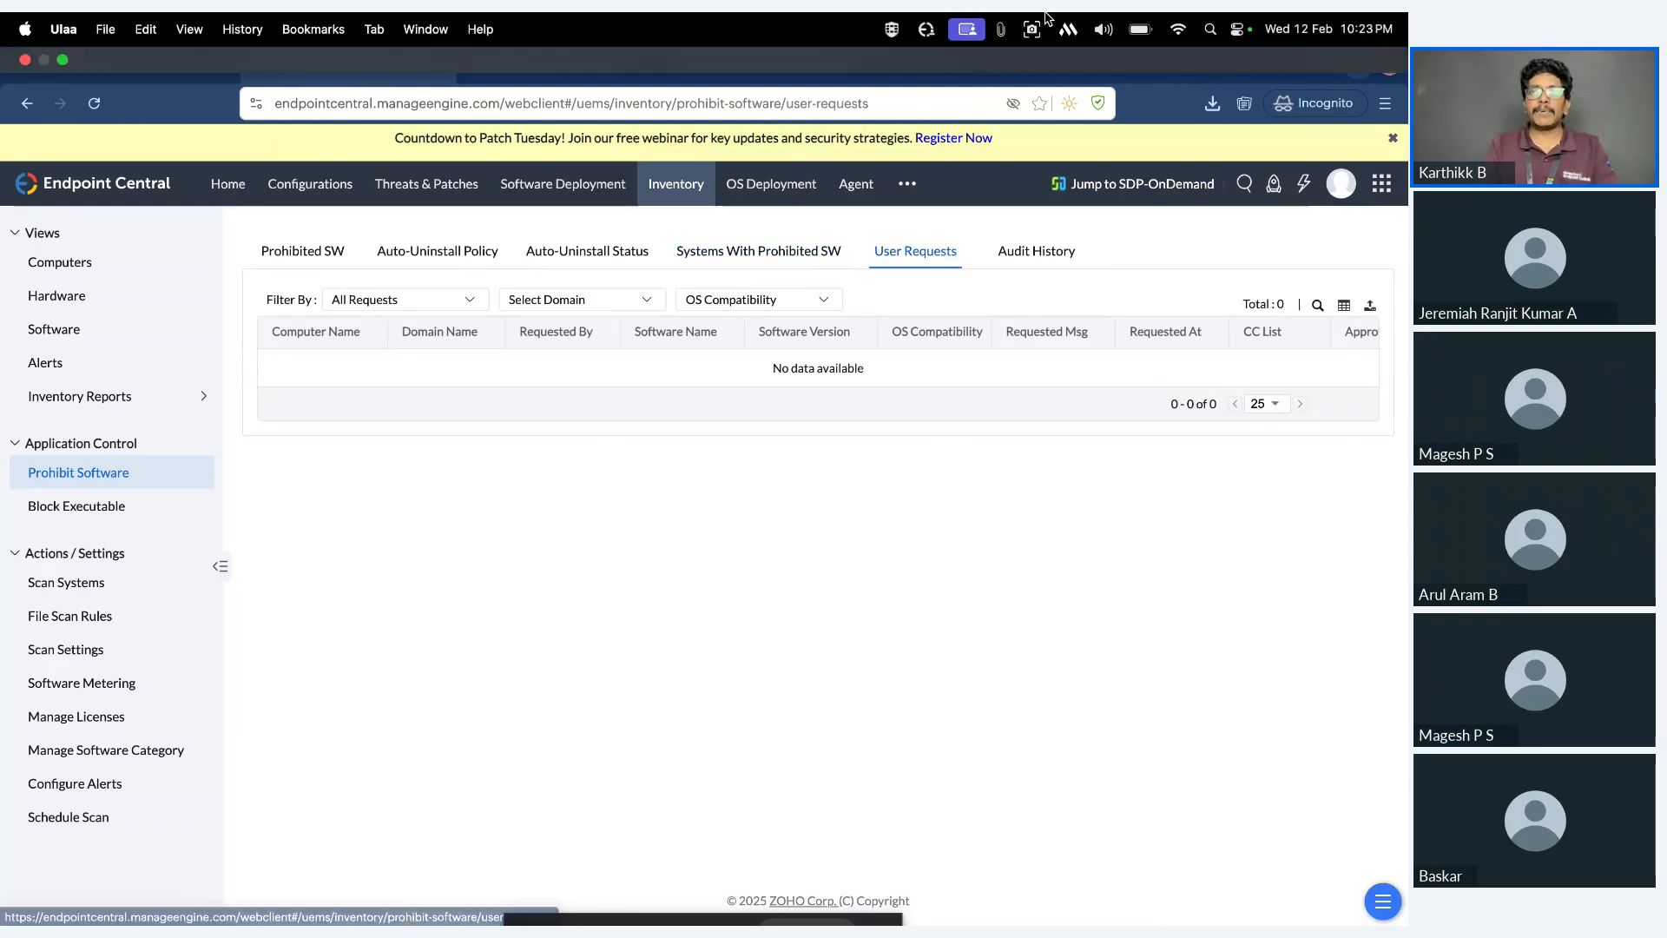
{"action": "left_click", "coordinate": [927, 33]}
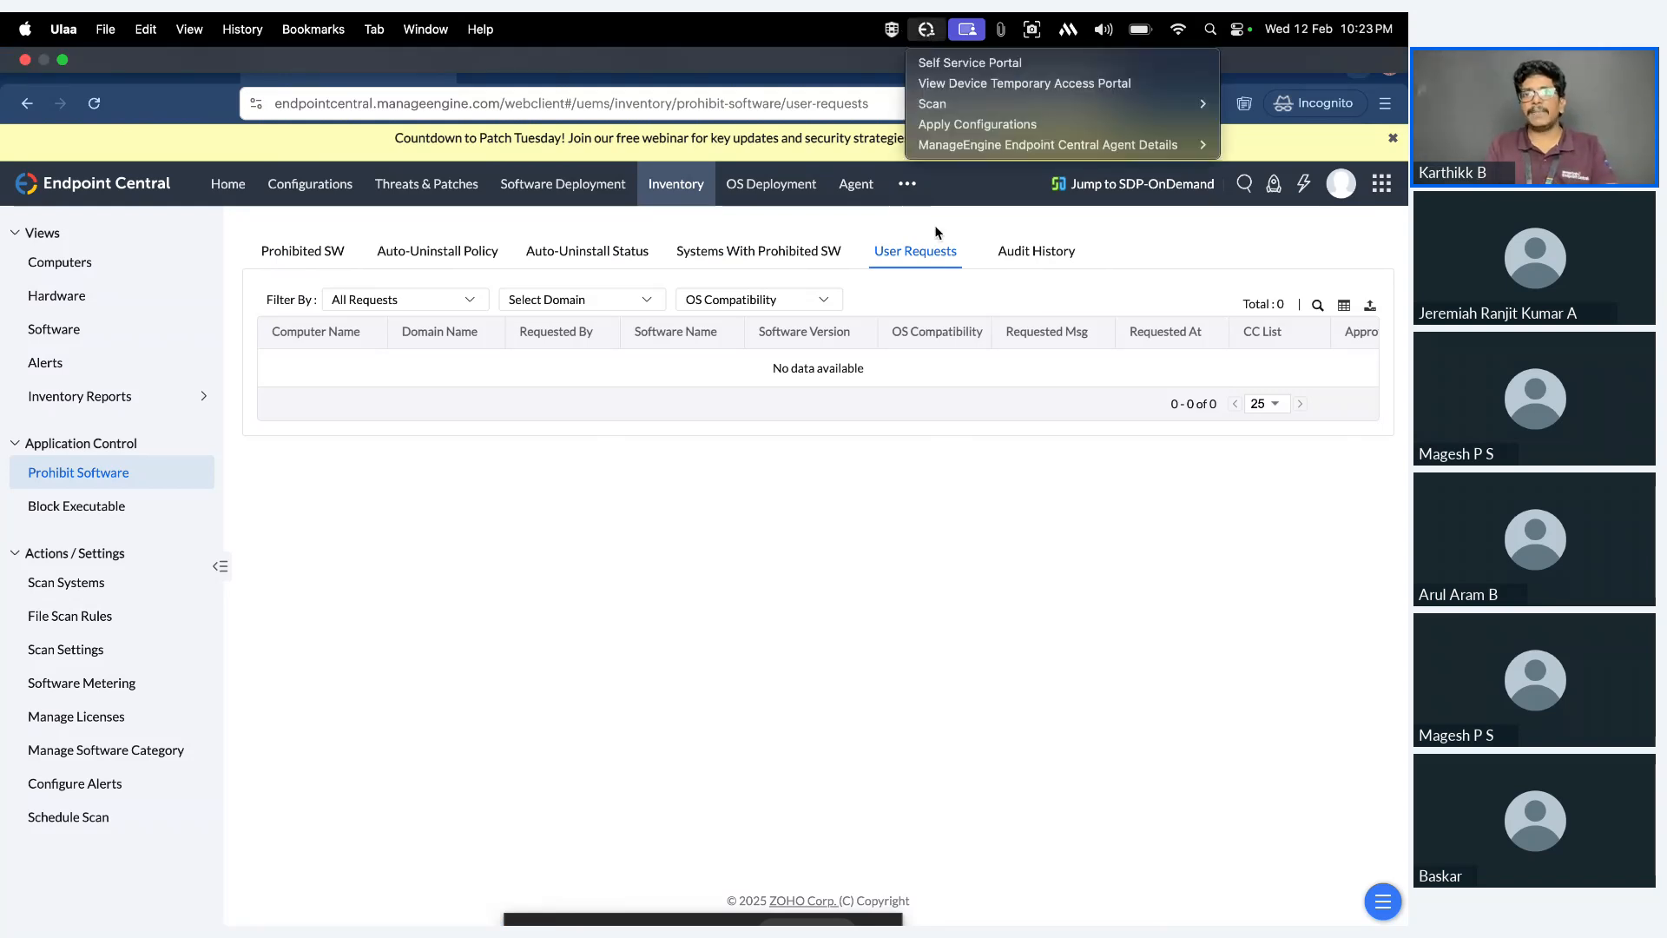
{"action": "left_click", "coordinate": [973, 441]}
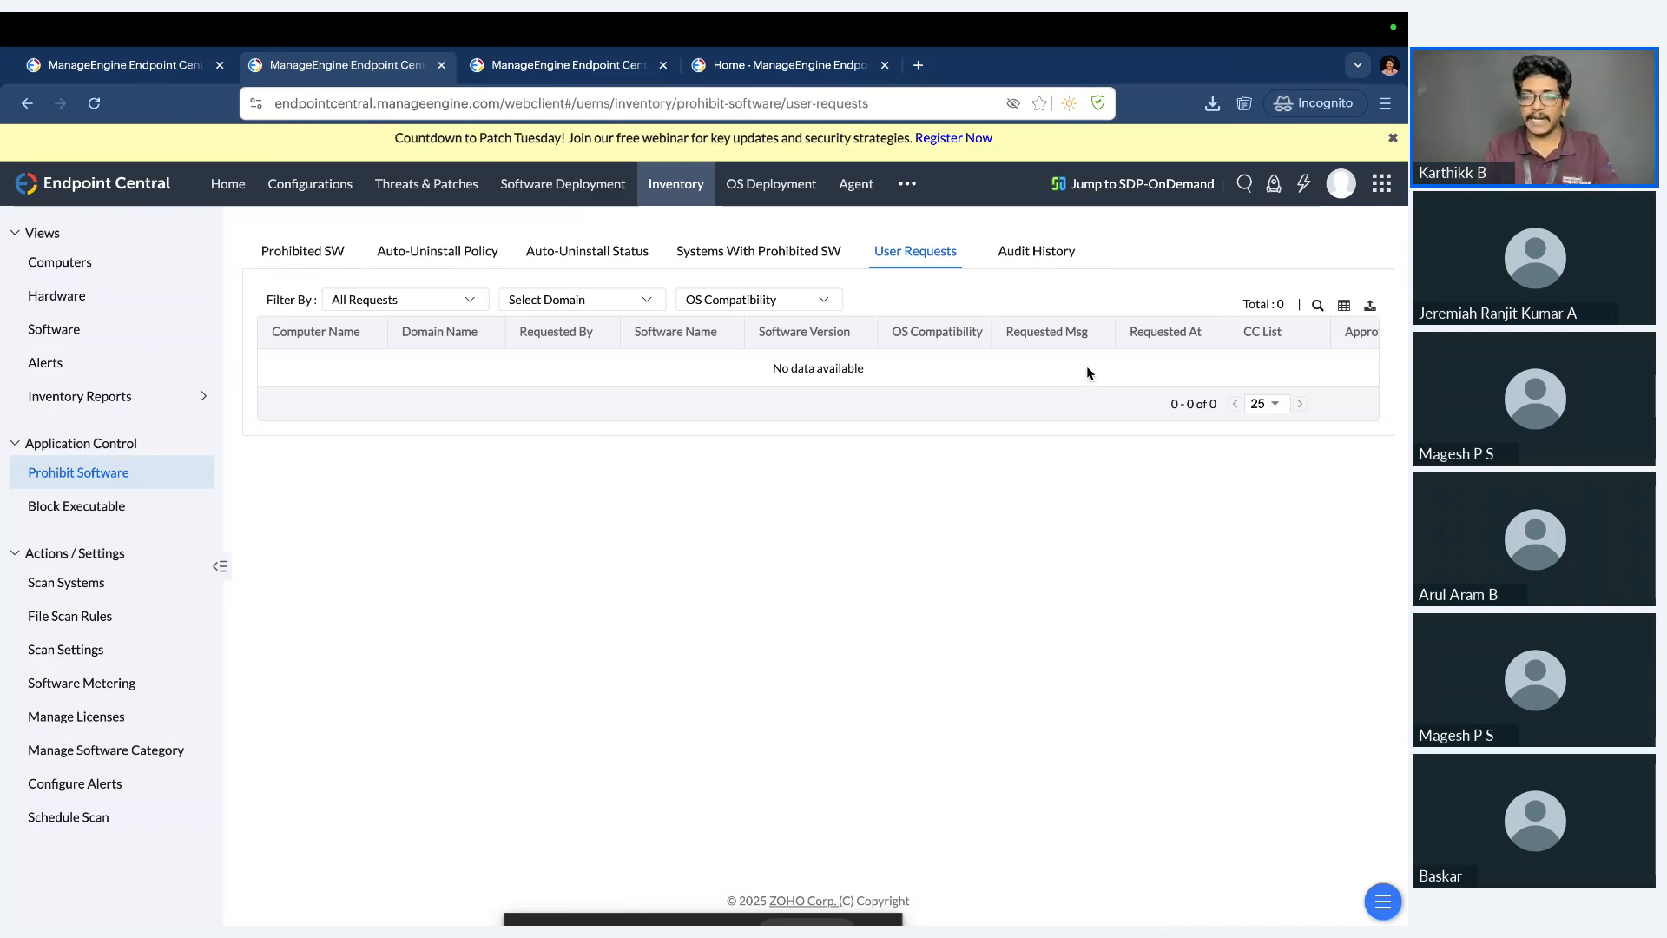
{"action": "key", "text": "ctrl+Left"}
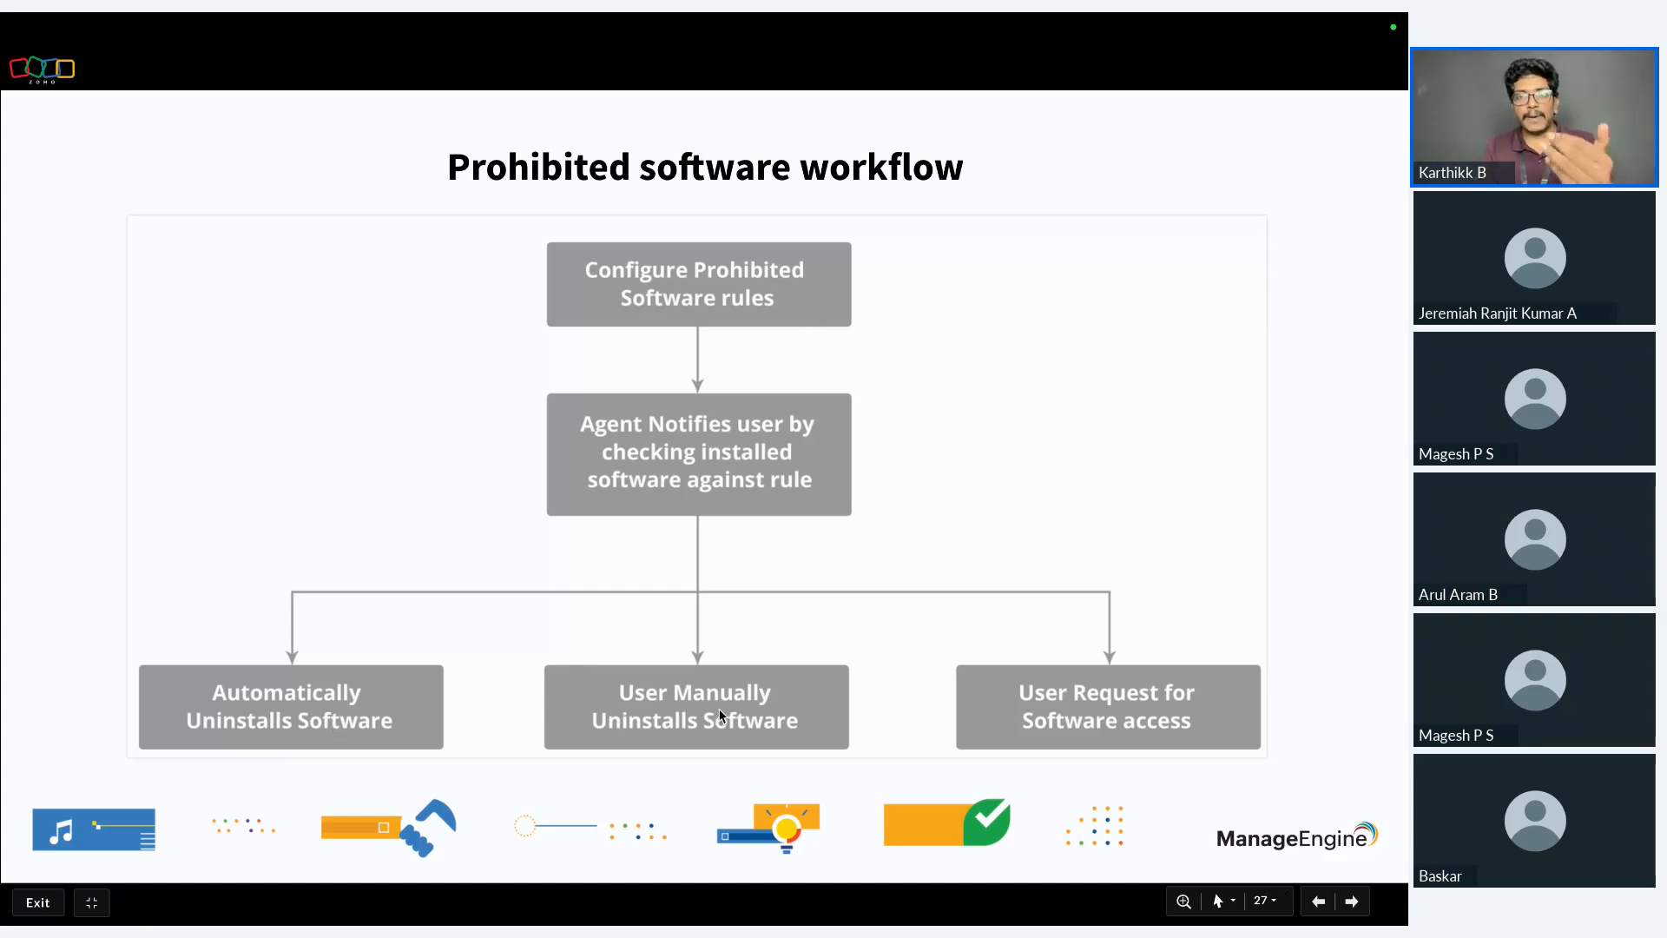
{"action": "key", "text": "Right"}
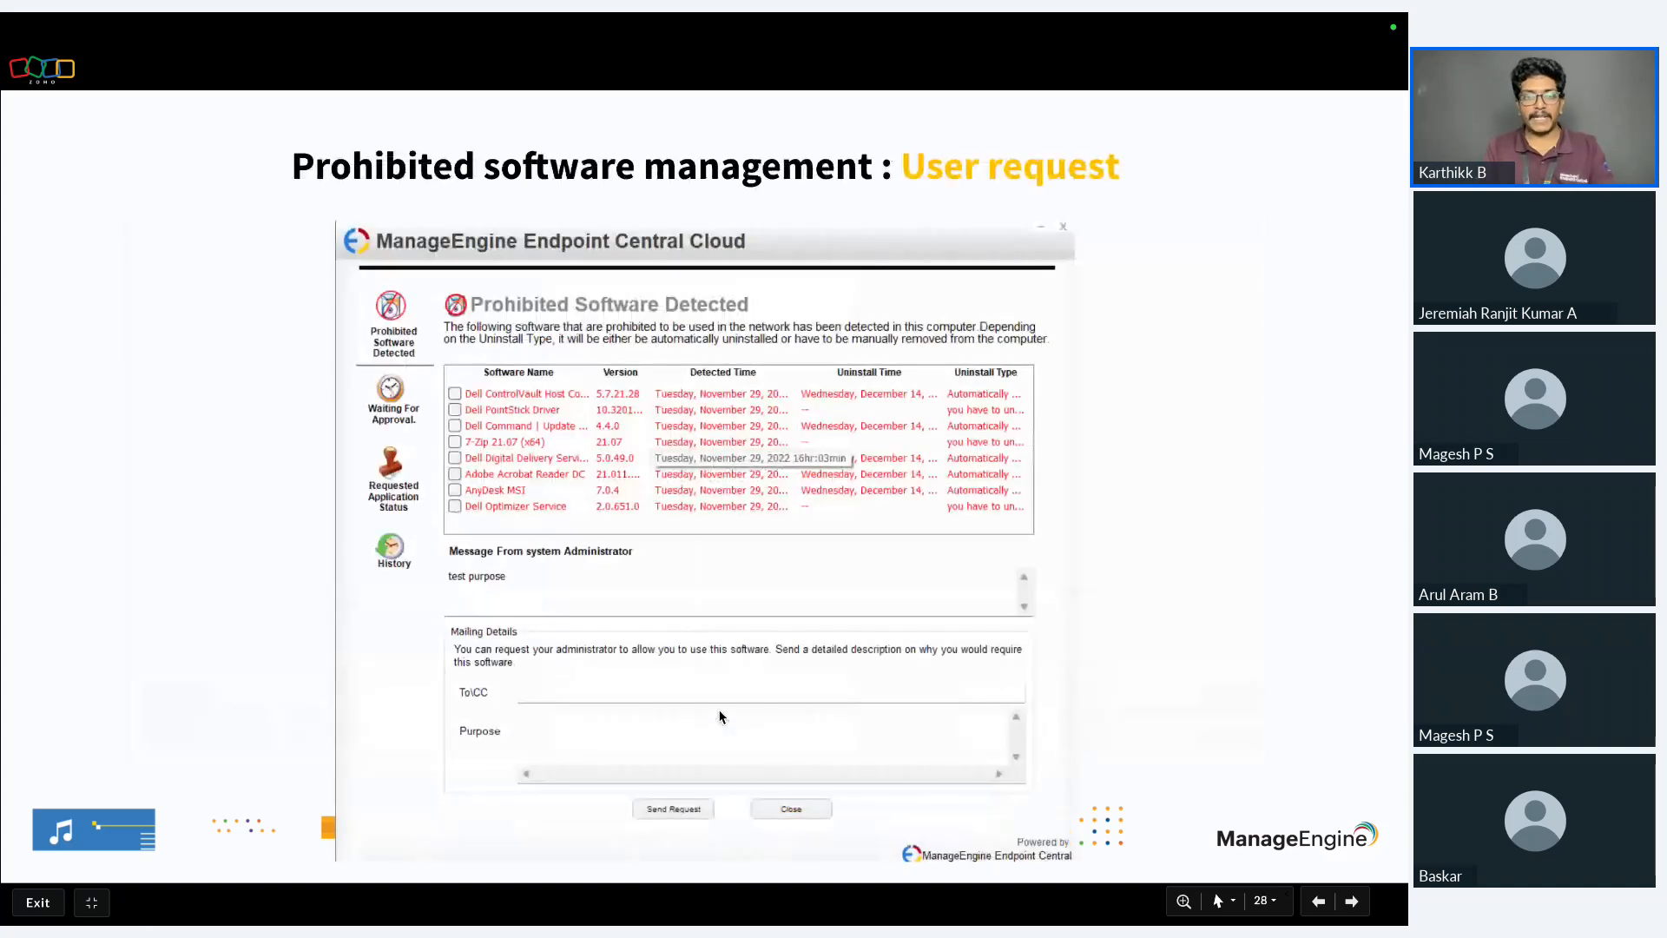
{"action": "key", "text": "Left"}
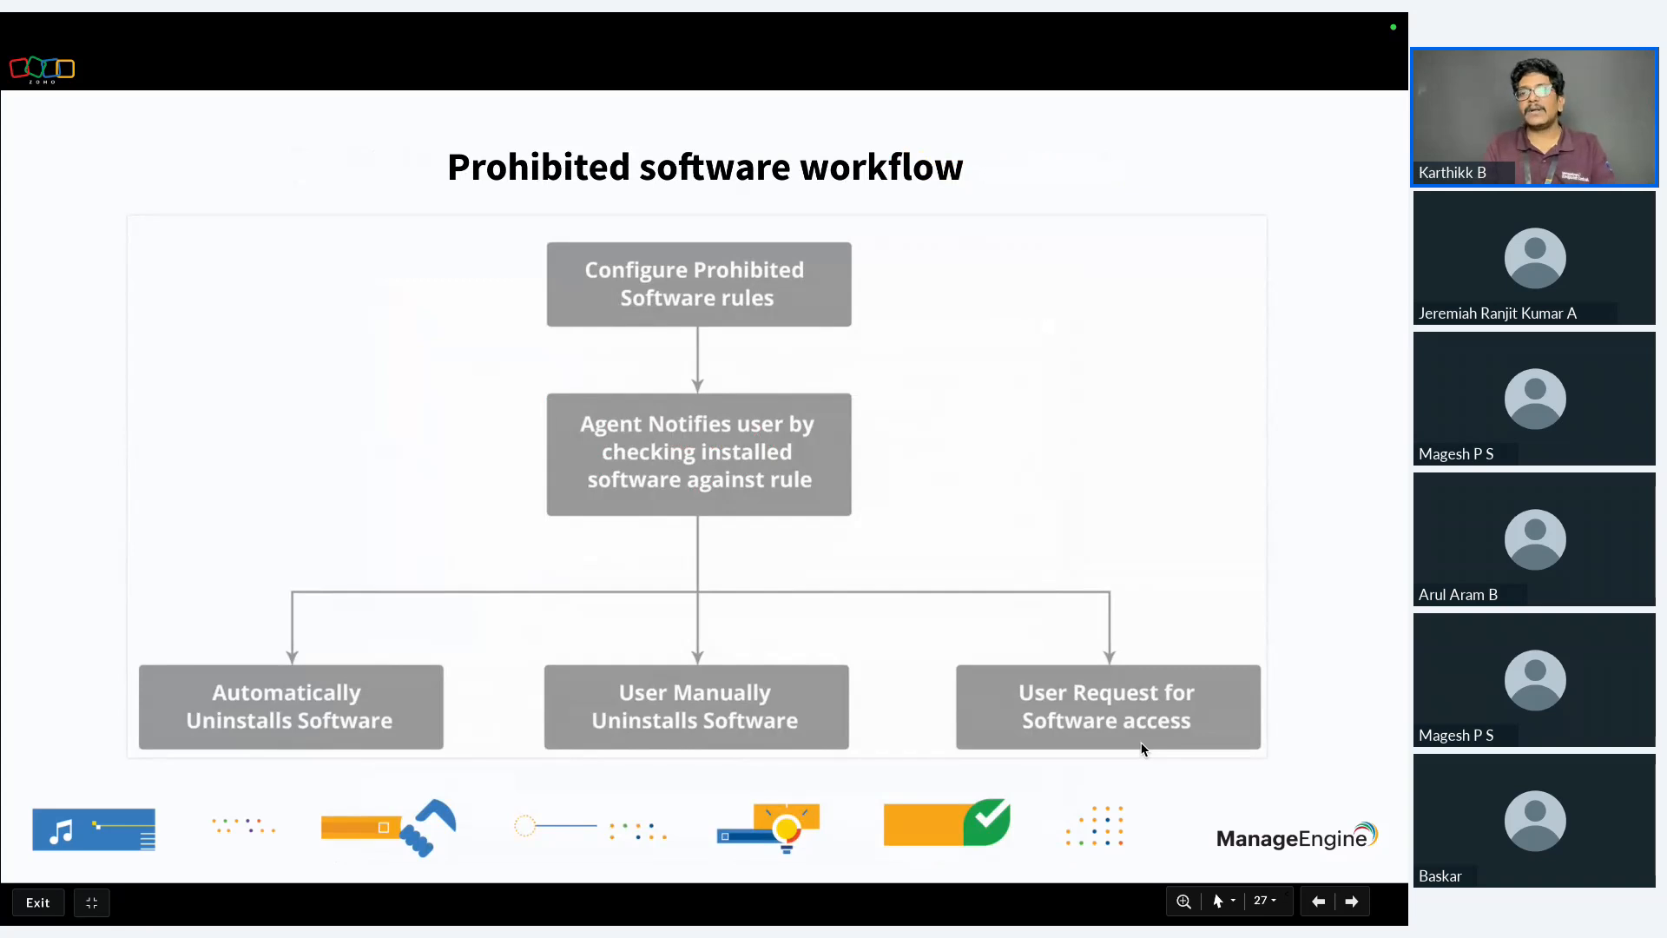
{"action": "key", "text": "Right"}
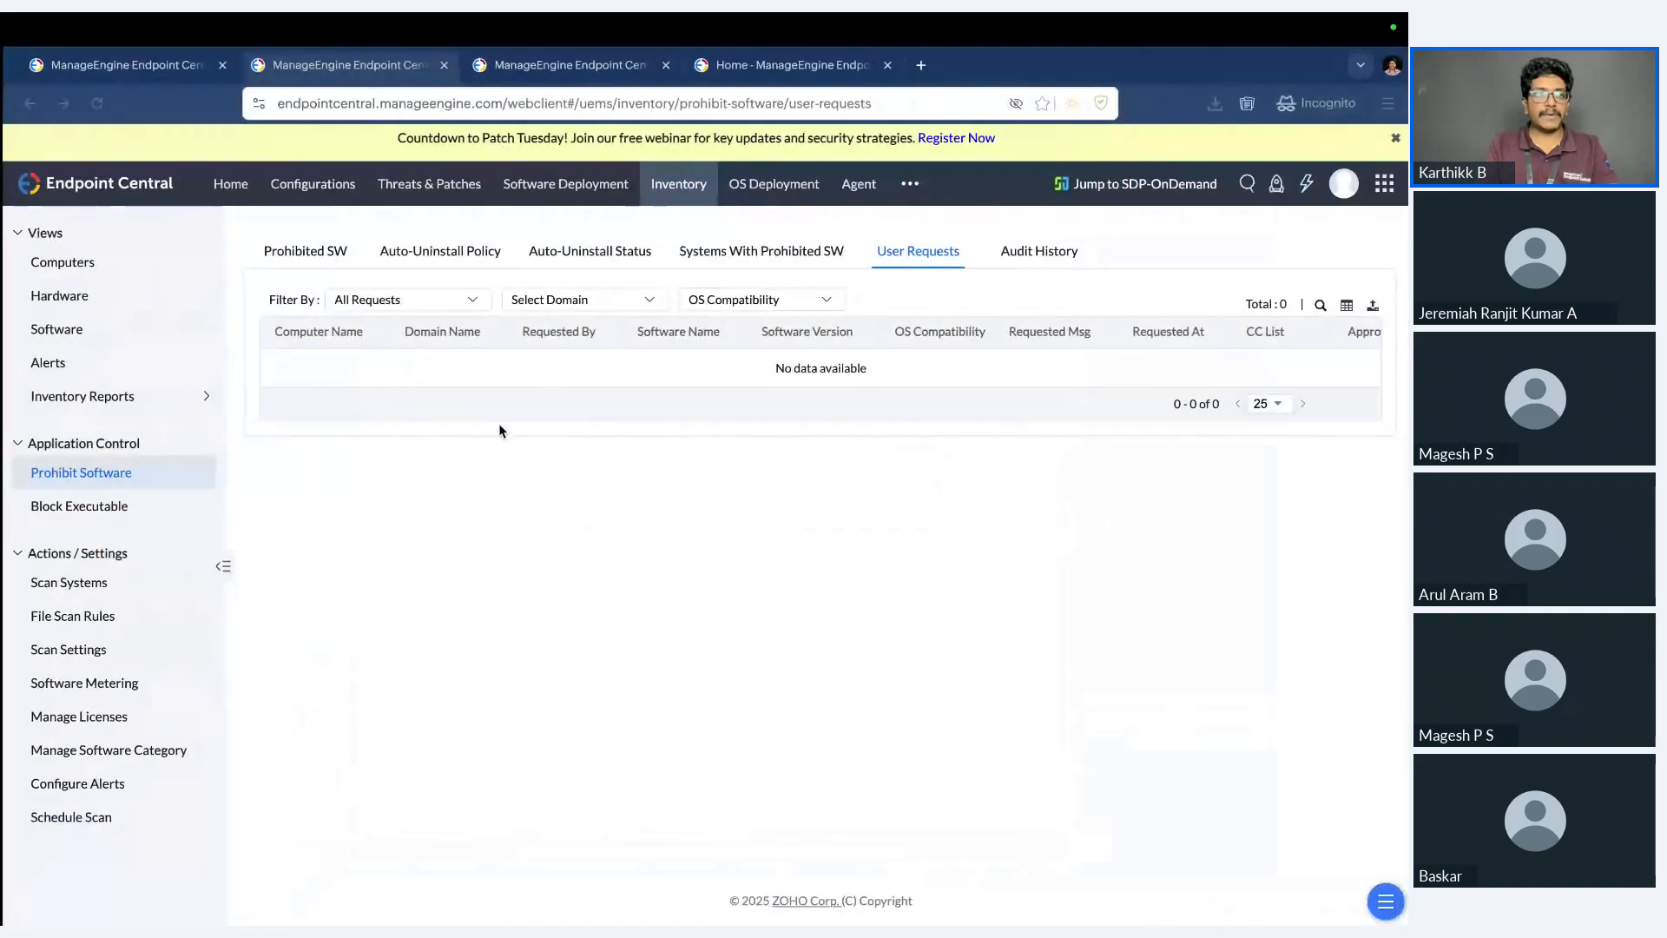
View the Block Executable policies and open App Ctrl in a new browser tab.
{"action": "left_click", "coordinate": [121, 510]}
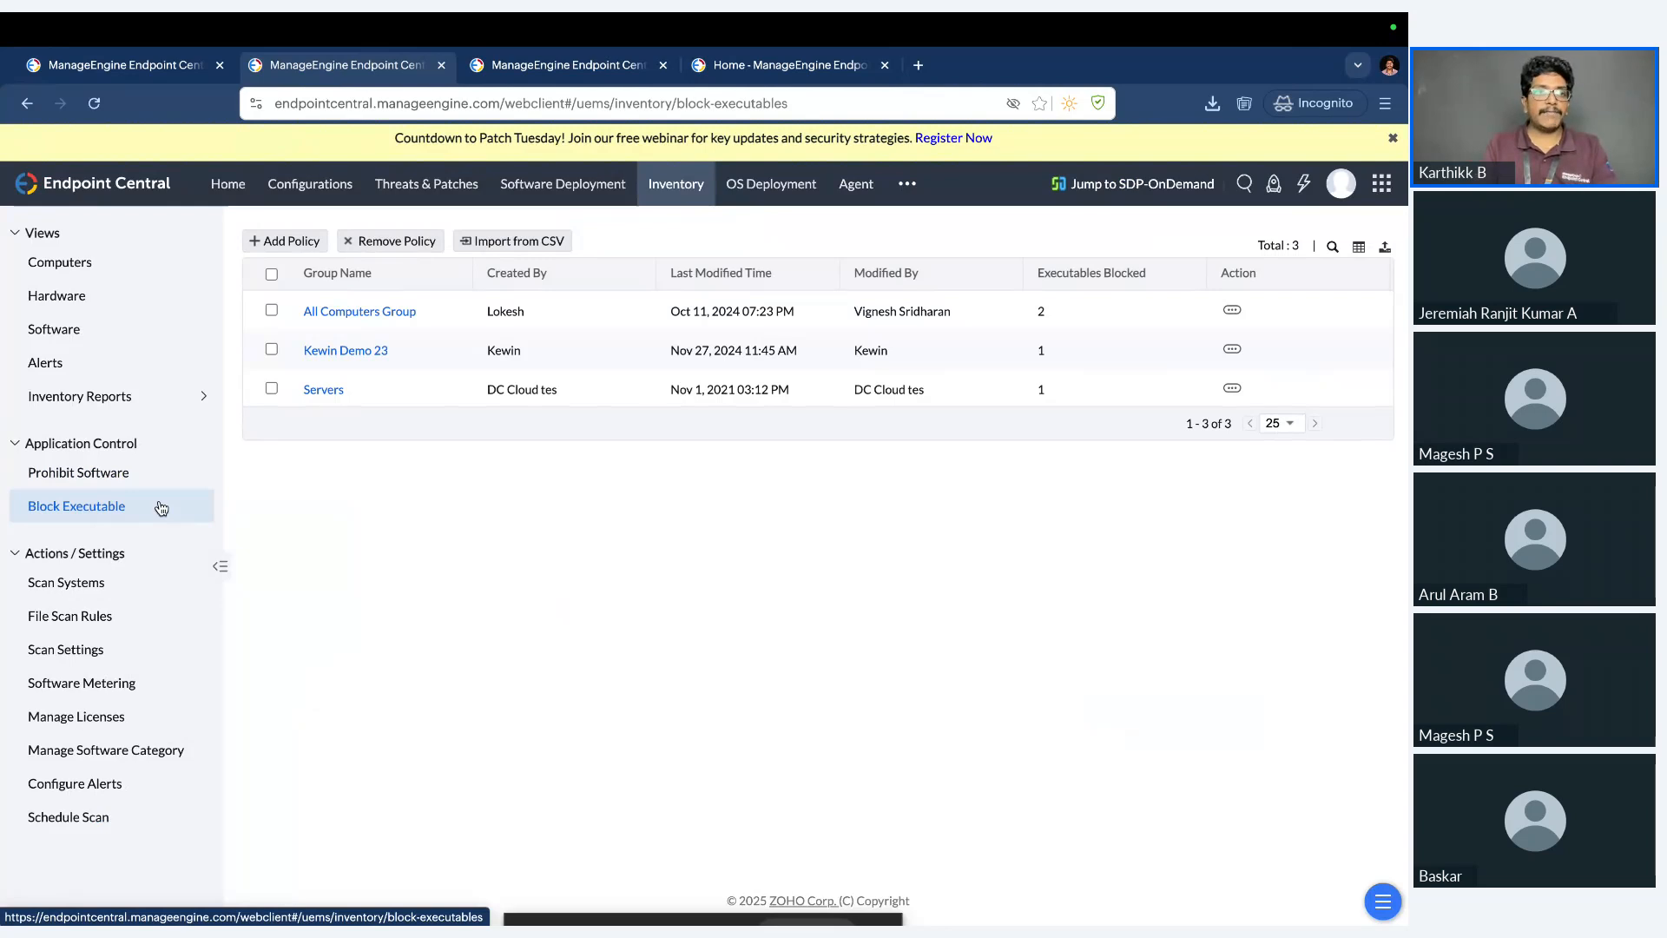
{"action": "left_click", "coordinate": [907, 184]}
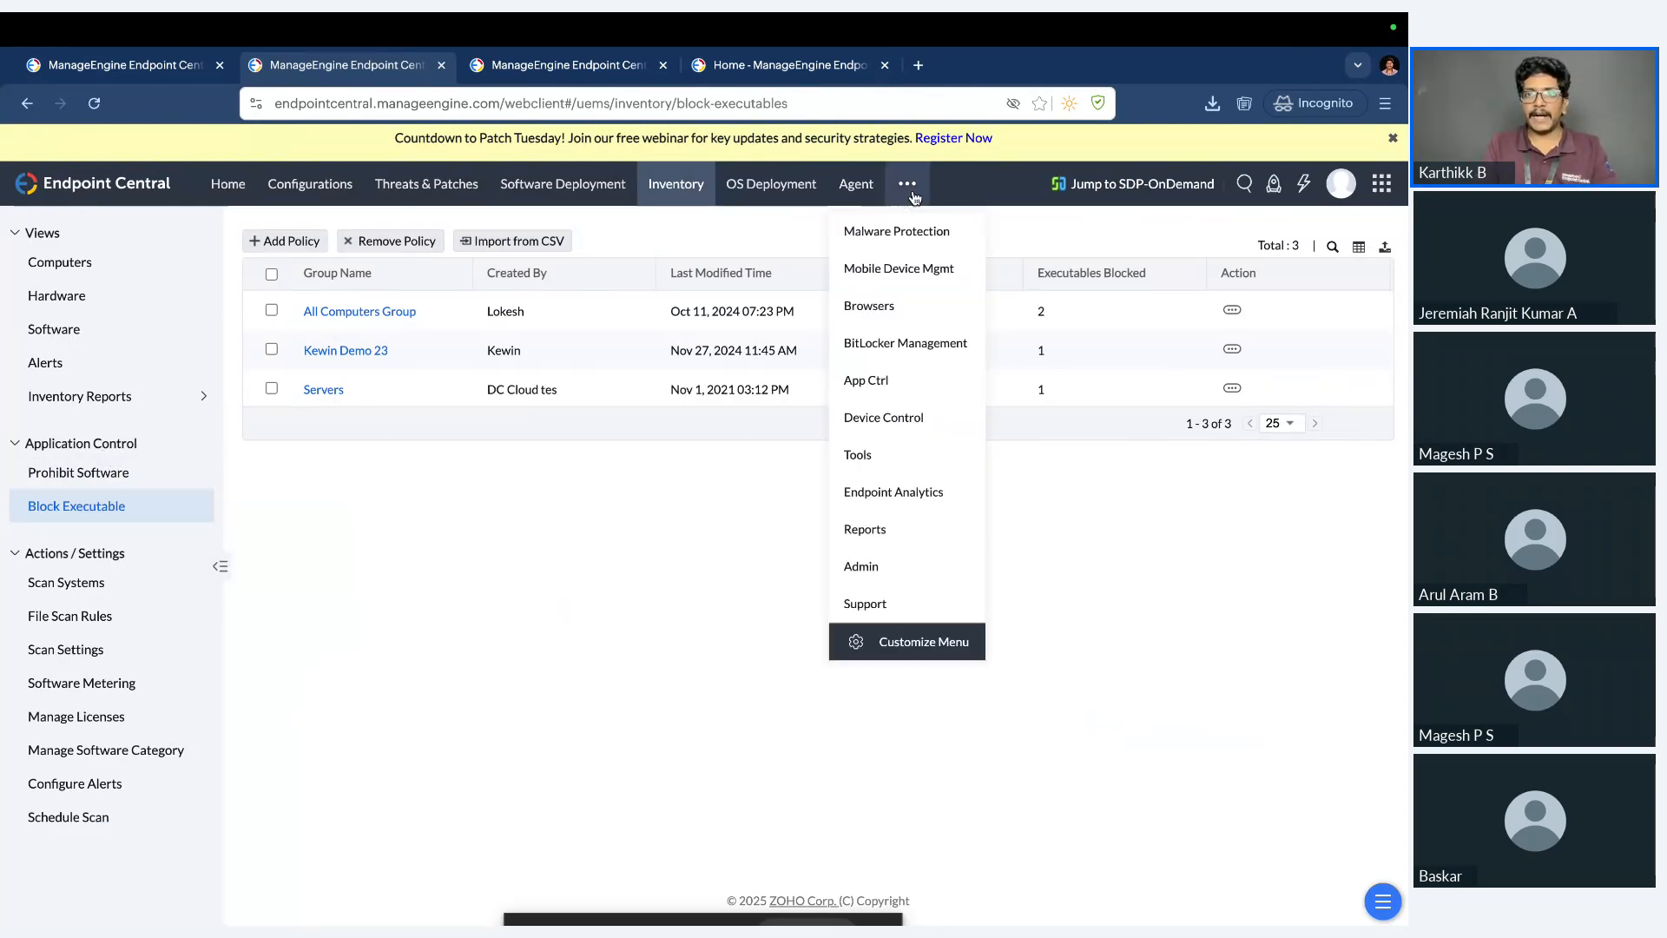
{"action": "right_click", "coordinate": [873, 383]}
{"action": "left_click", "coordinate": [947, 392]}
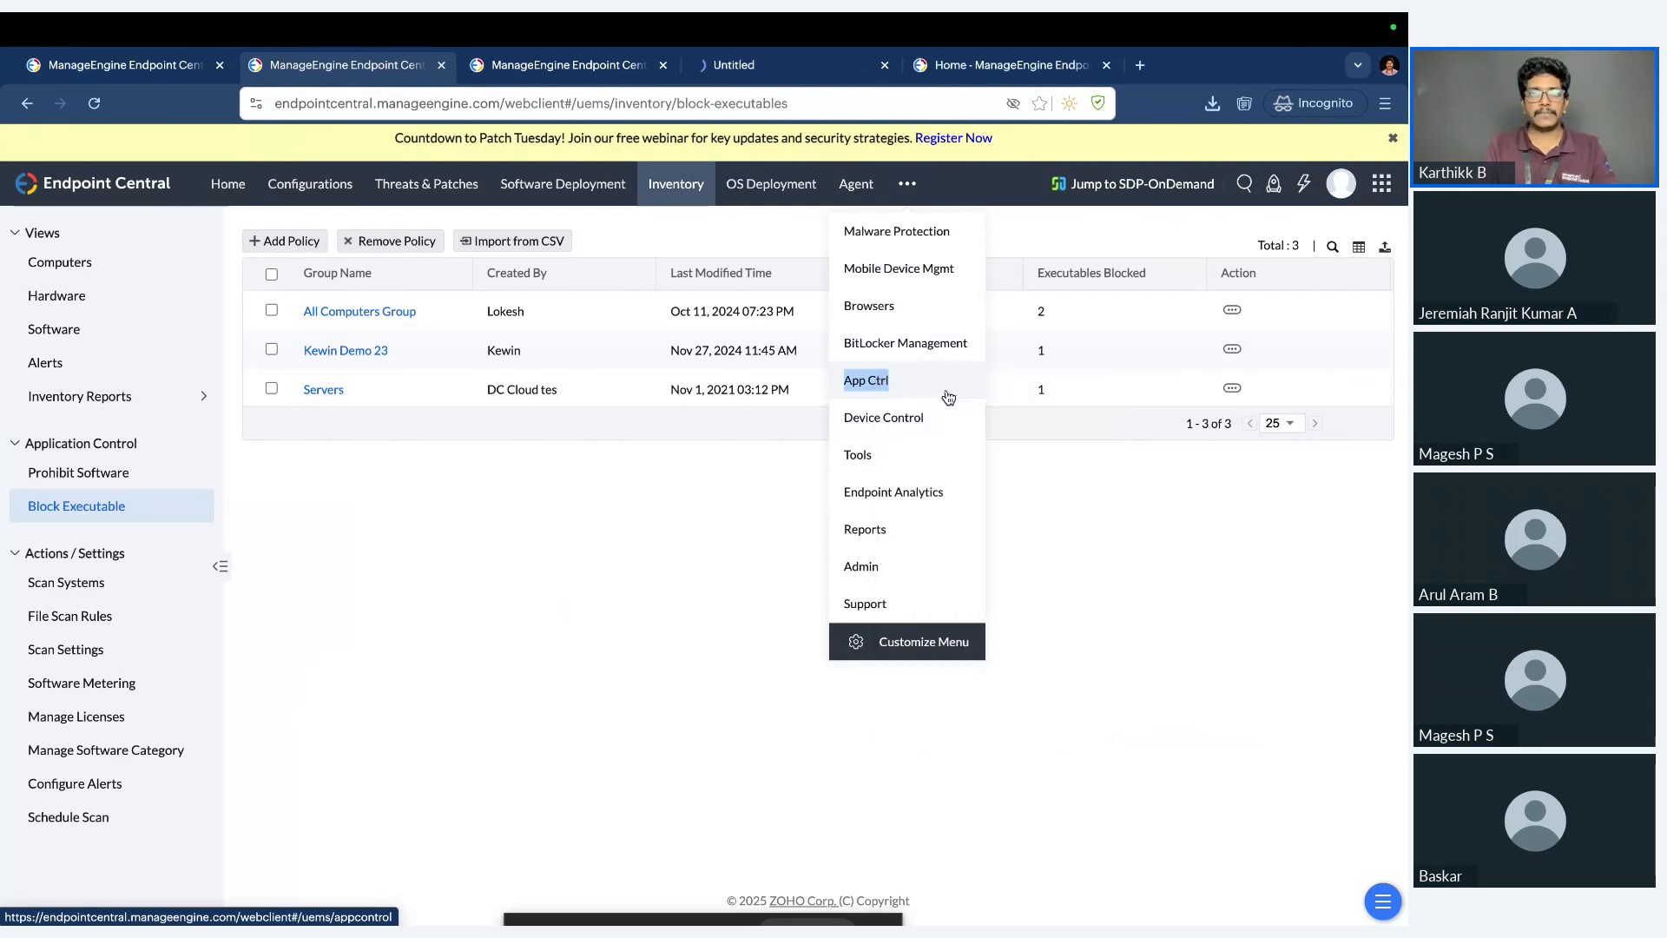
{"action": "key", "text": "ctrl+Tab"}
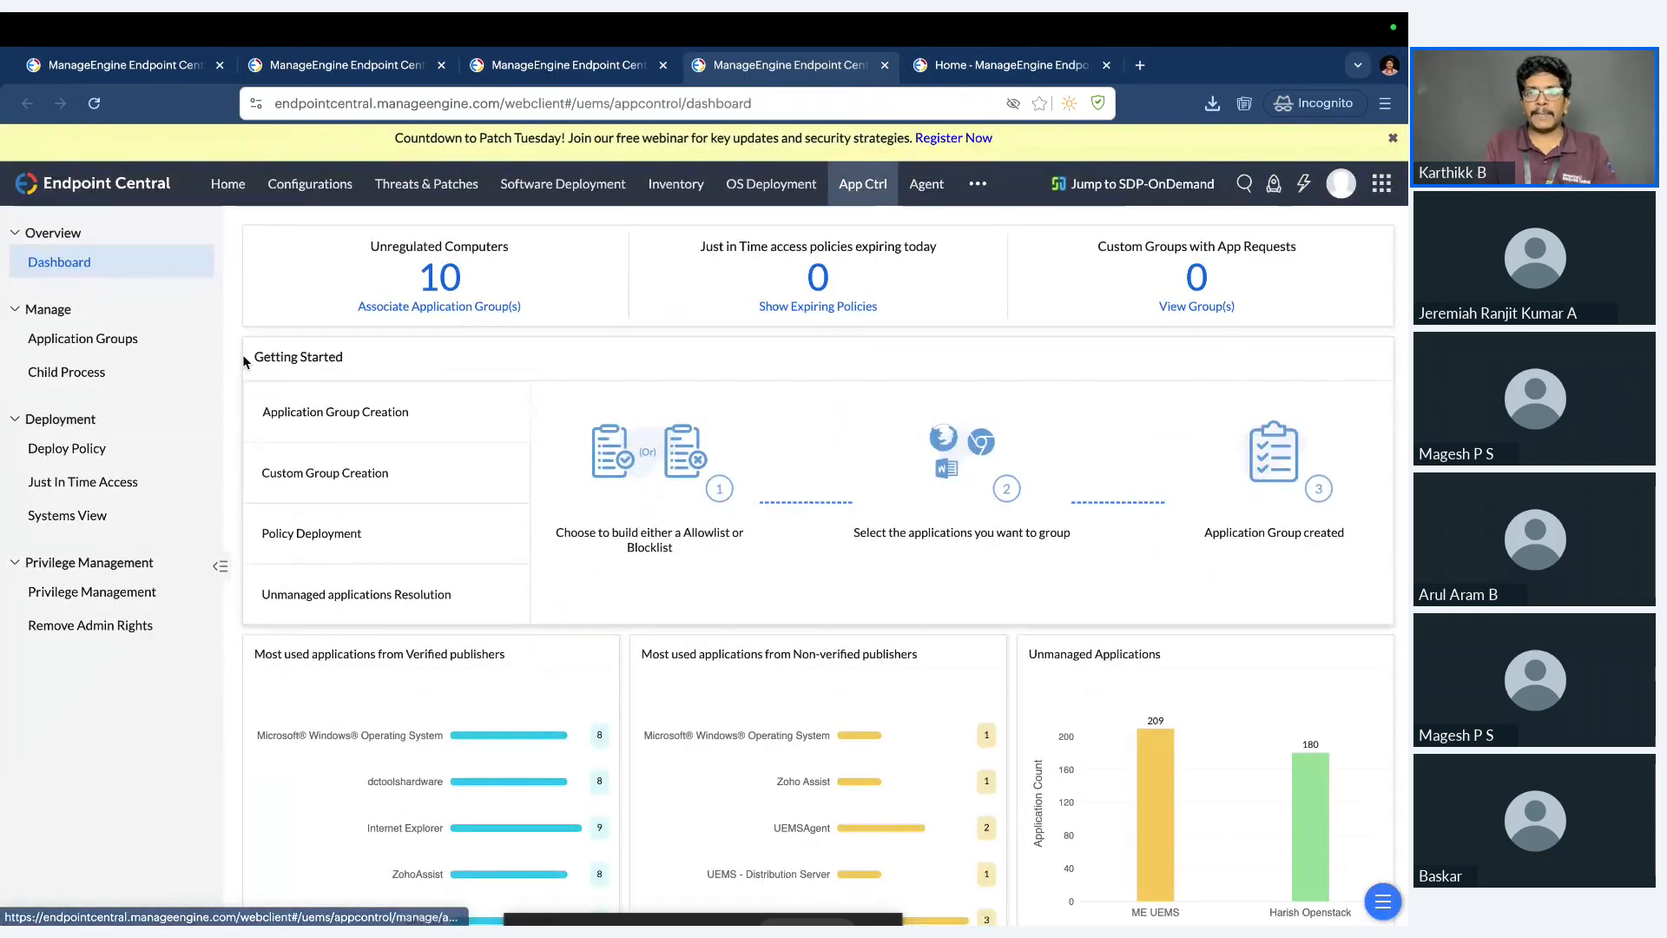
Examine the vendors and applications available for a new Windows allowlist in Application Groups, and cancel the creation.
{"action": "left_click", "coordinate": [107, 349]}
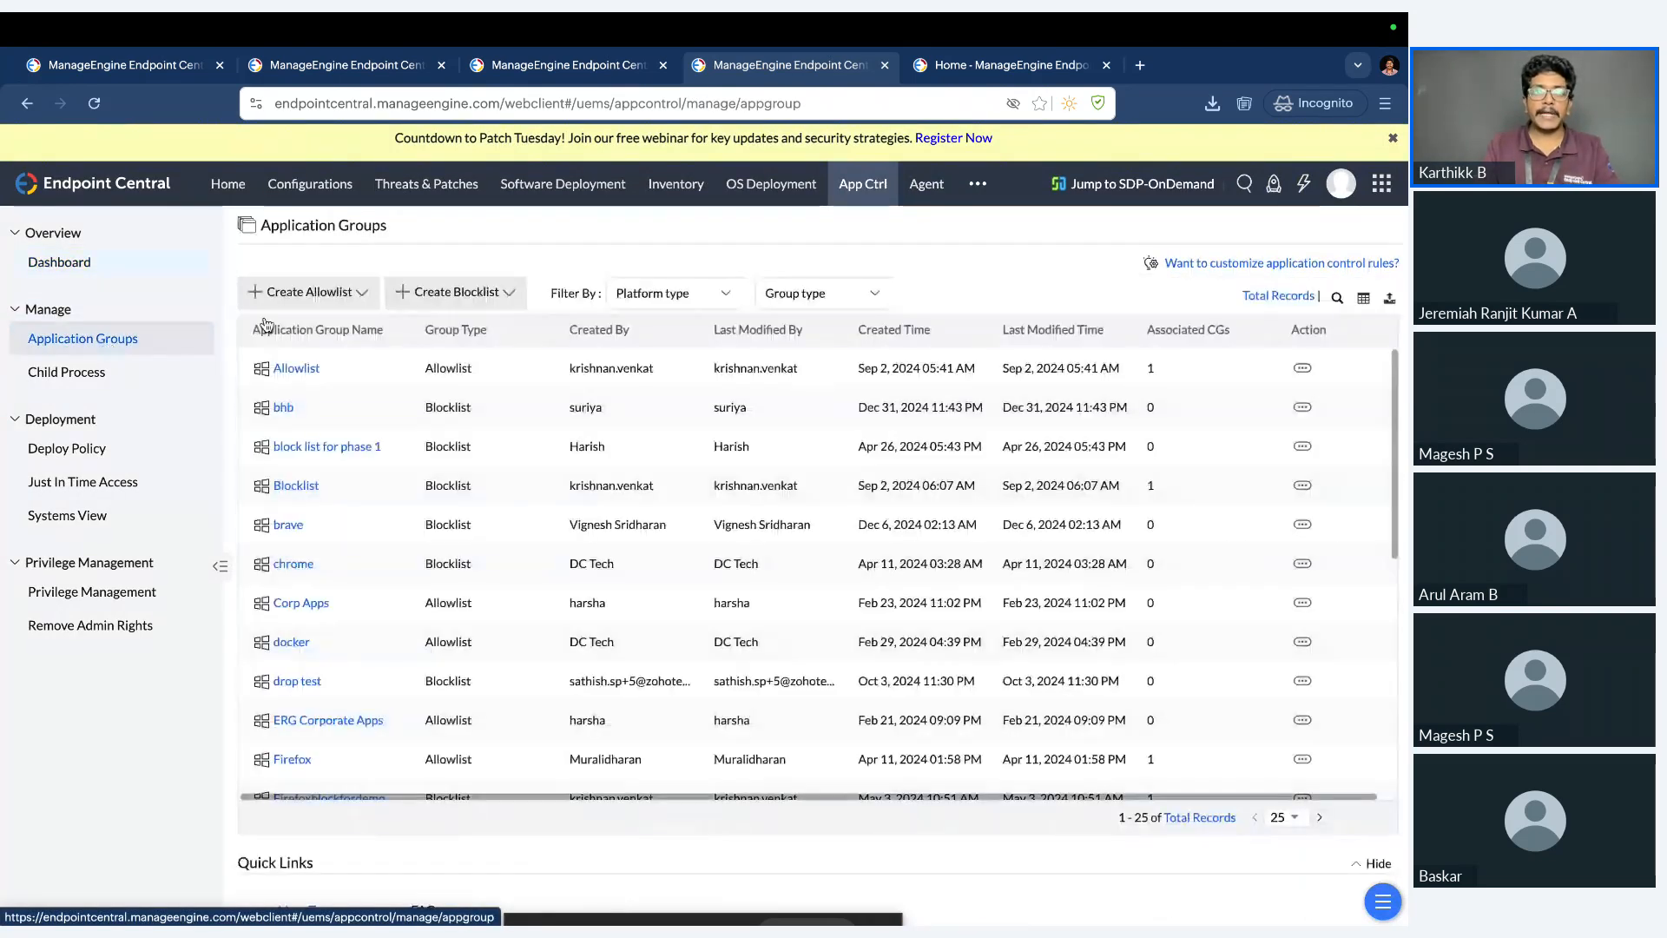
{"action": "left_click", "coordinate": [360, 299]}
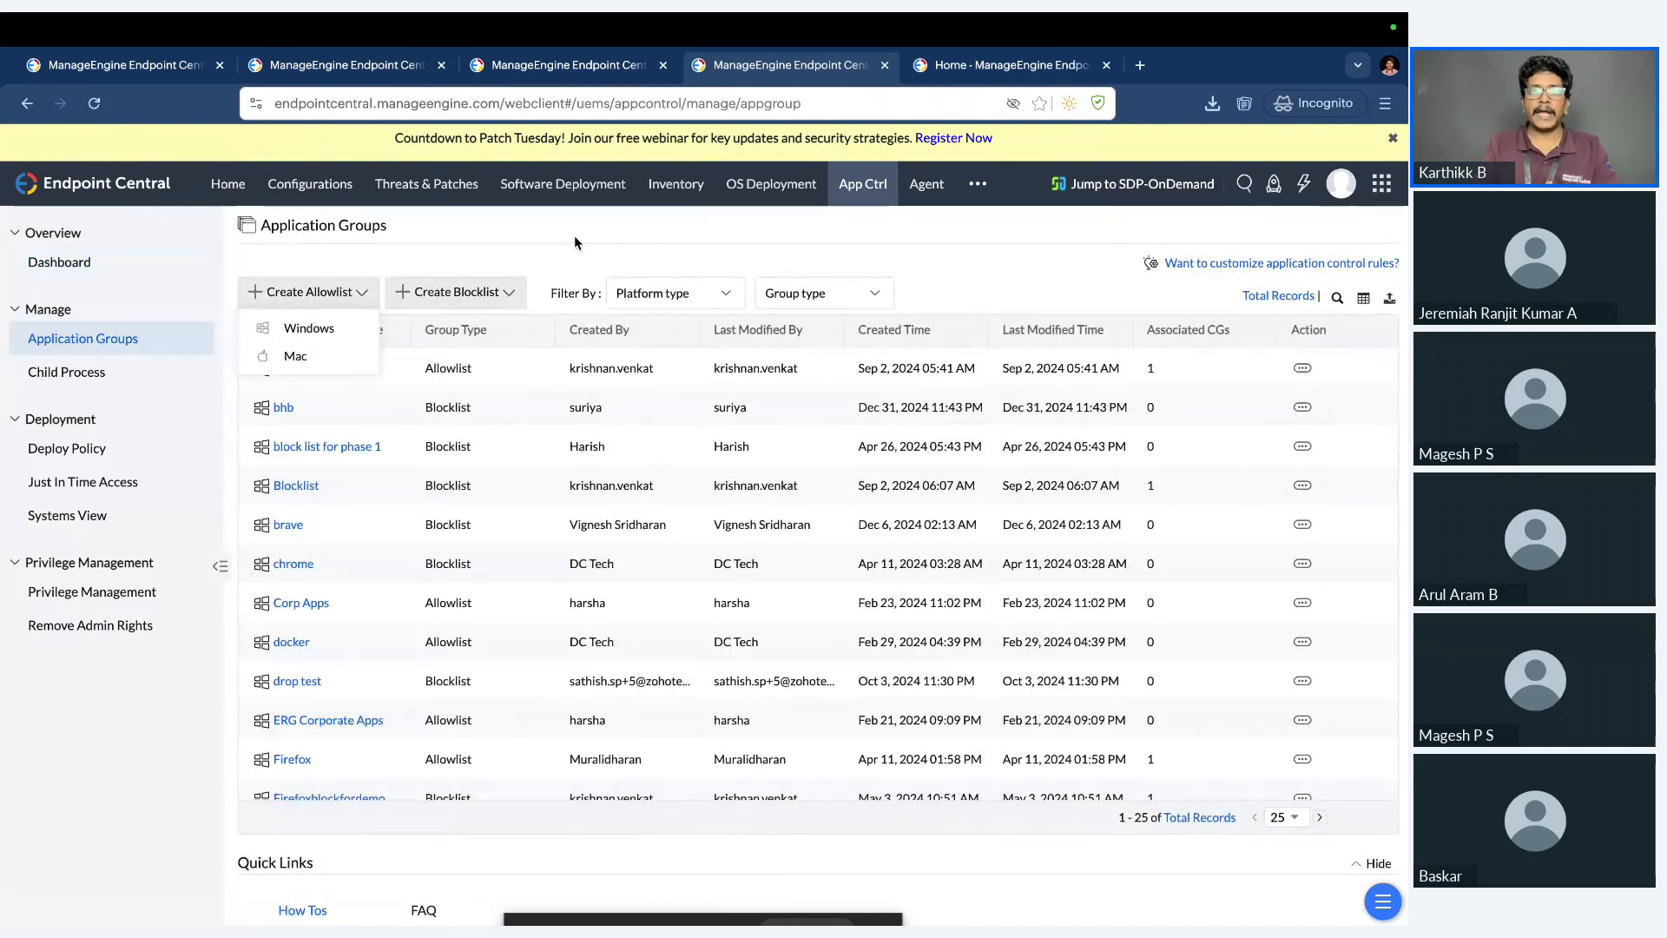
{"action": "left_click", "coordinate": [308, 330]}
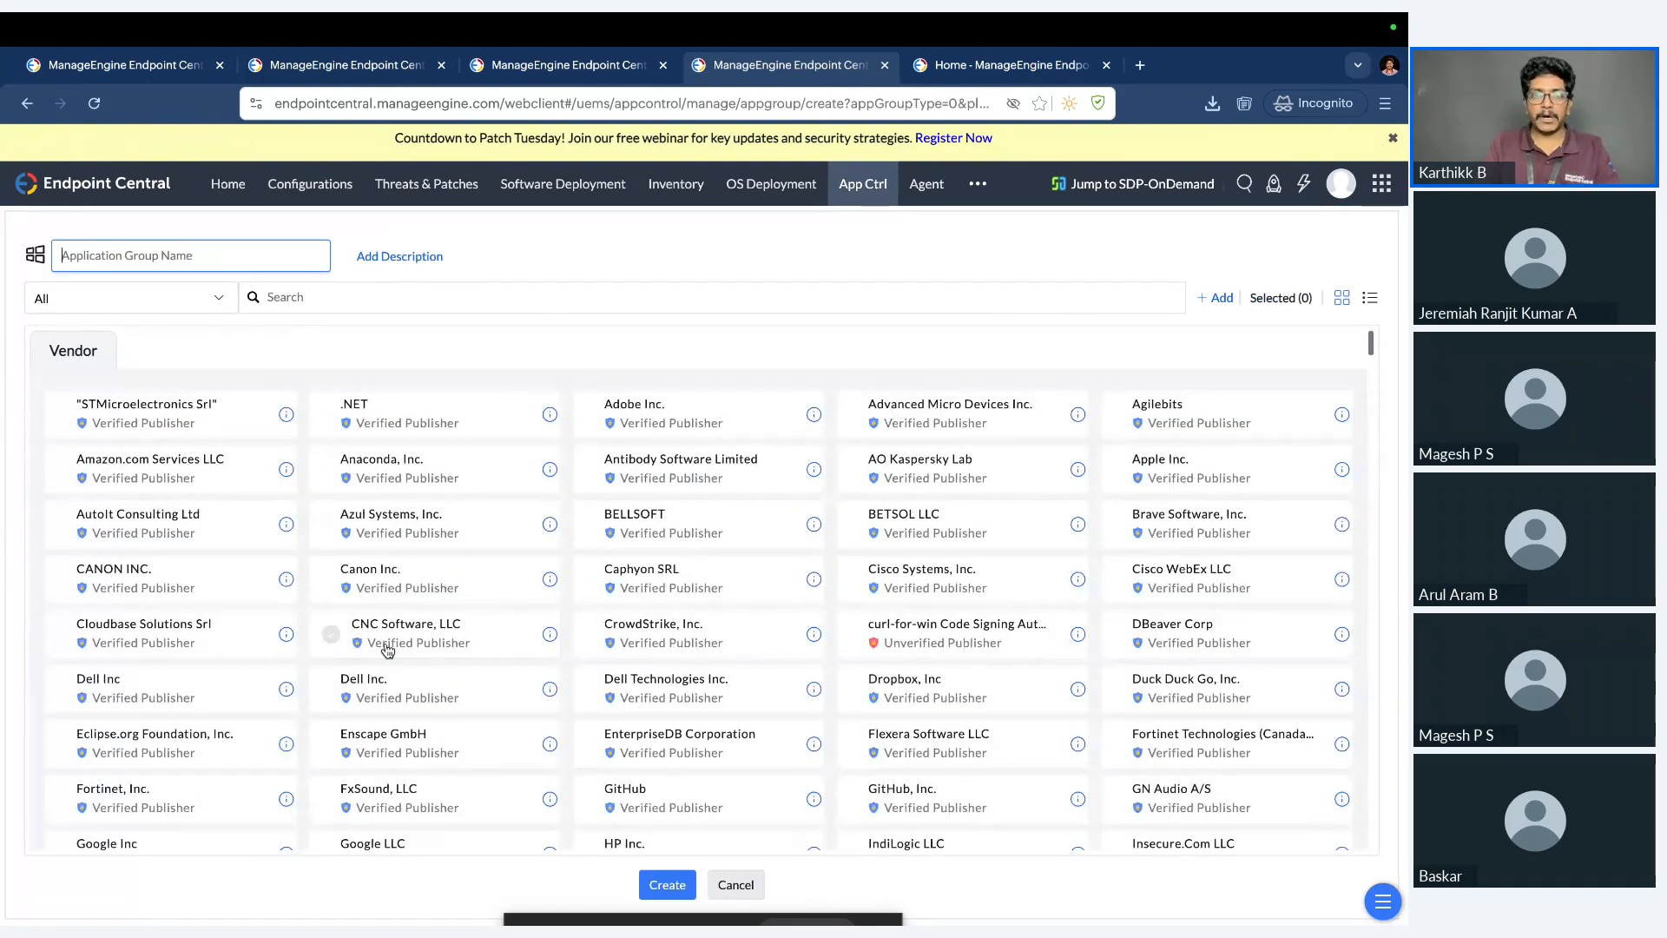
{"action": "scroll", "coordinate": [386, 646], "scroll_direction": "down", "scroll_amount": 10}
{"action": "scroll", "coordinate": [386, 645], "scroll_direction": "down", "scroll_amount": 5}
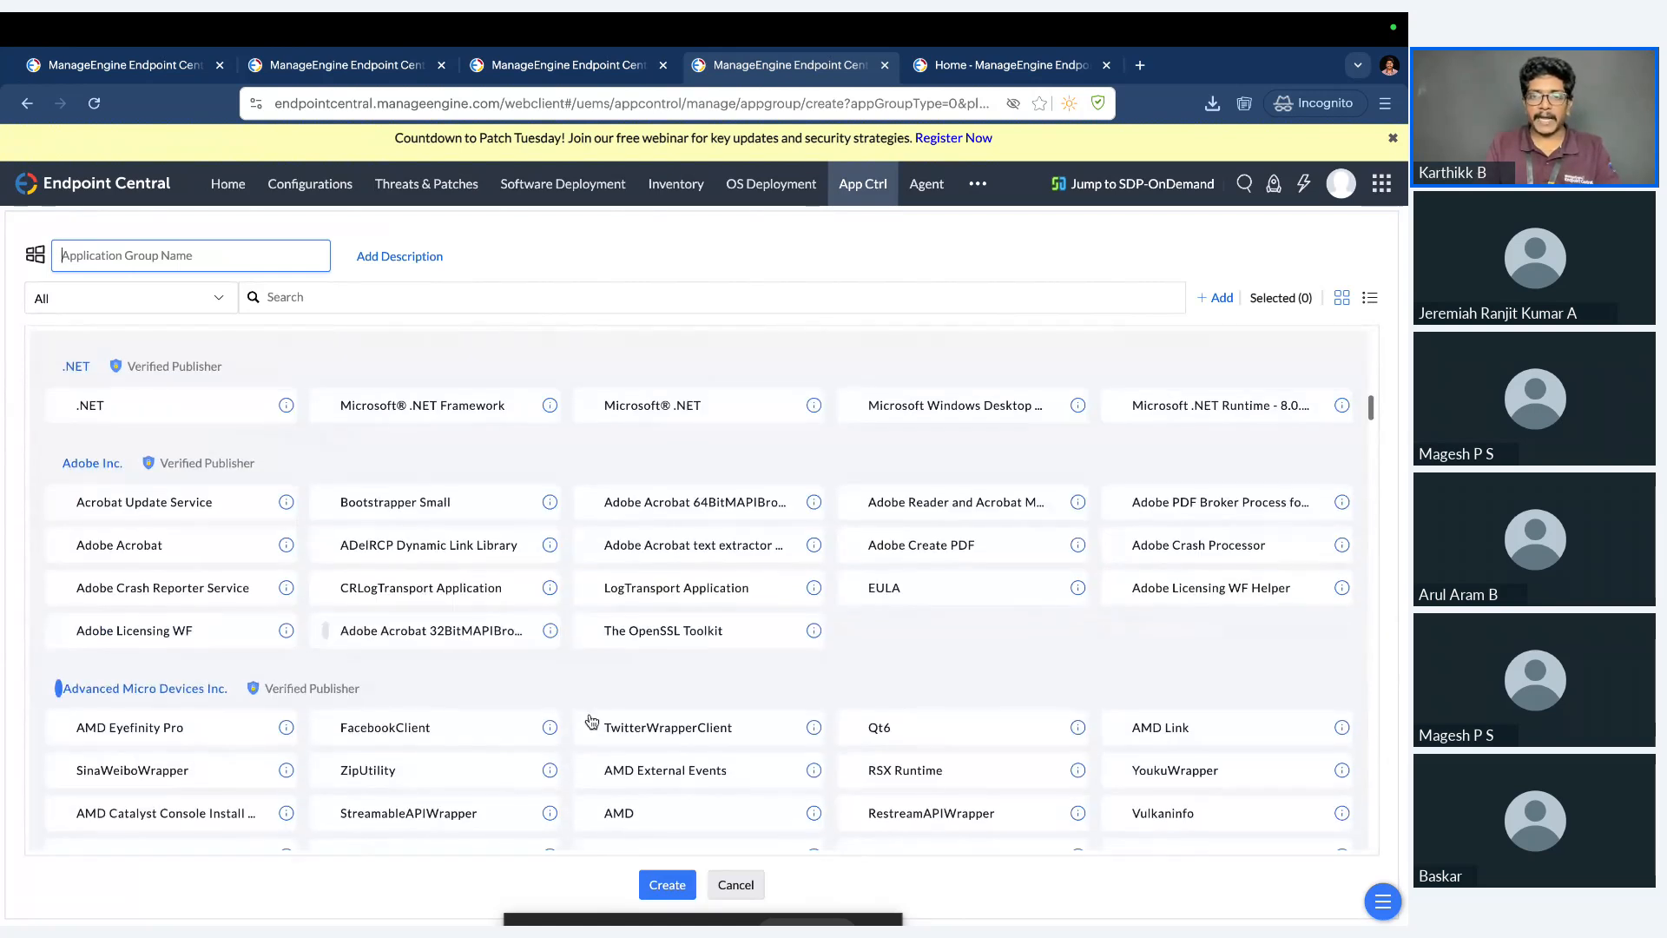
{"action": "right_click", "coordinate": [715, 884]}
{"action": "left_click", "coordinate": [654, 852]}
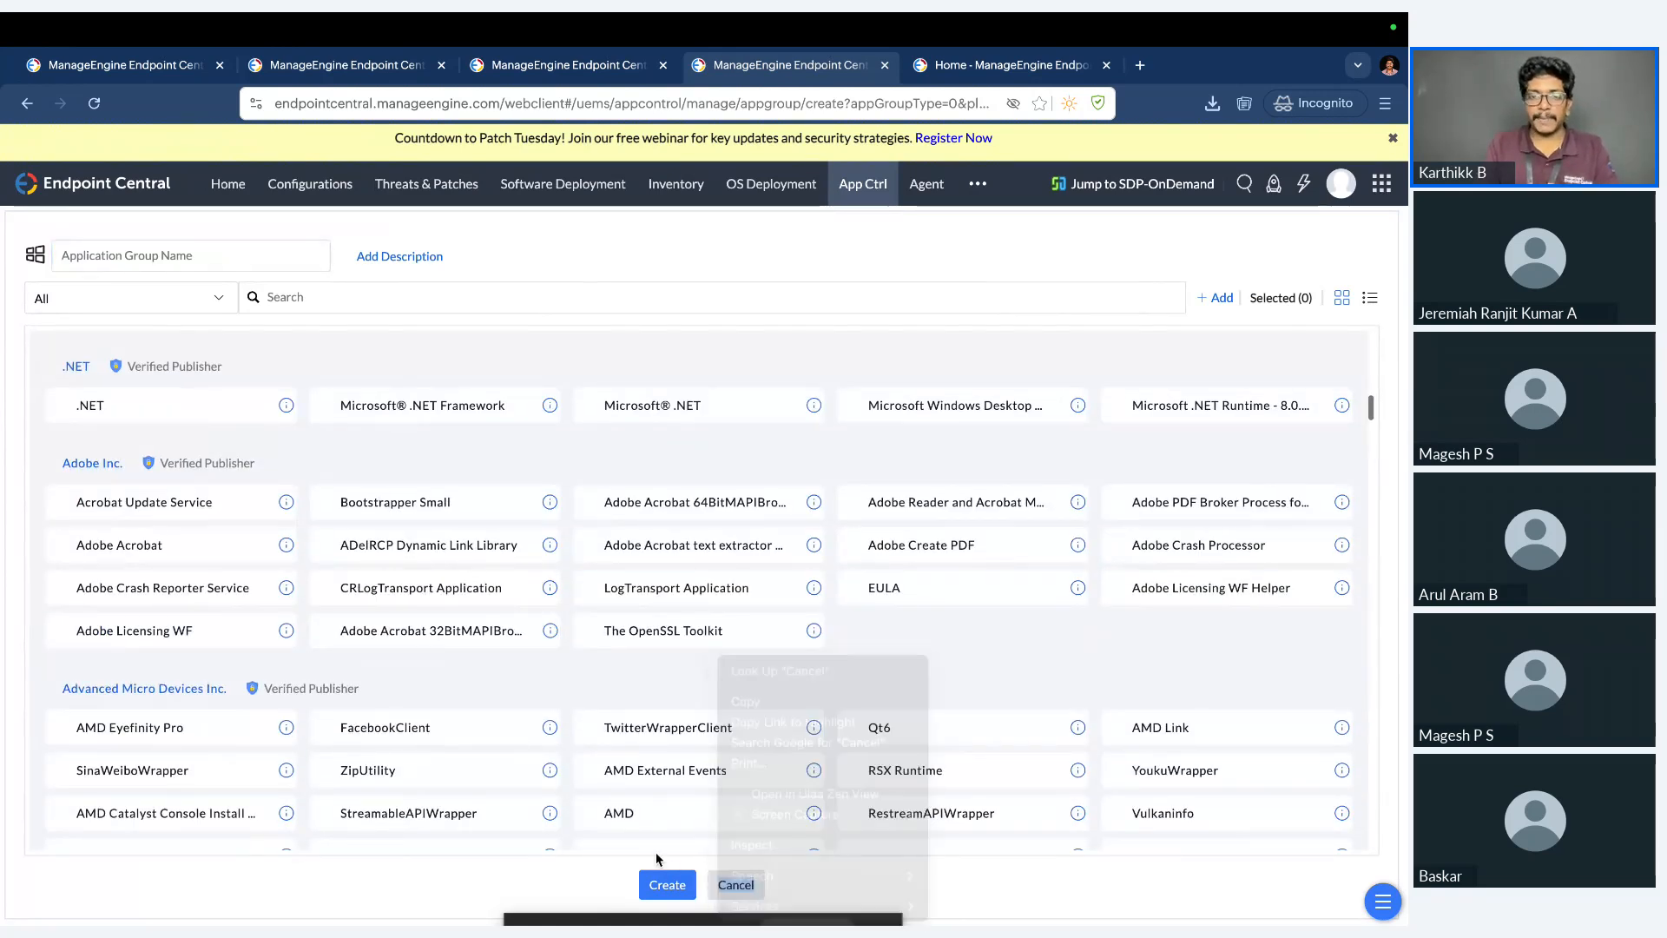
{"action": "left_click", "coordinate": [747, 890]}
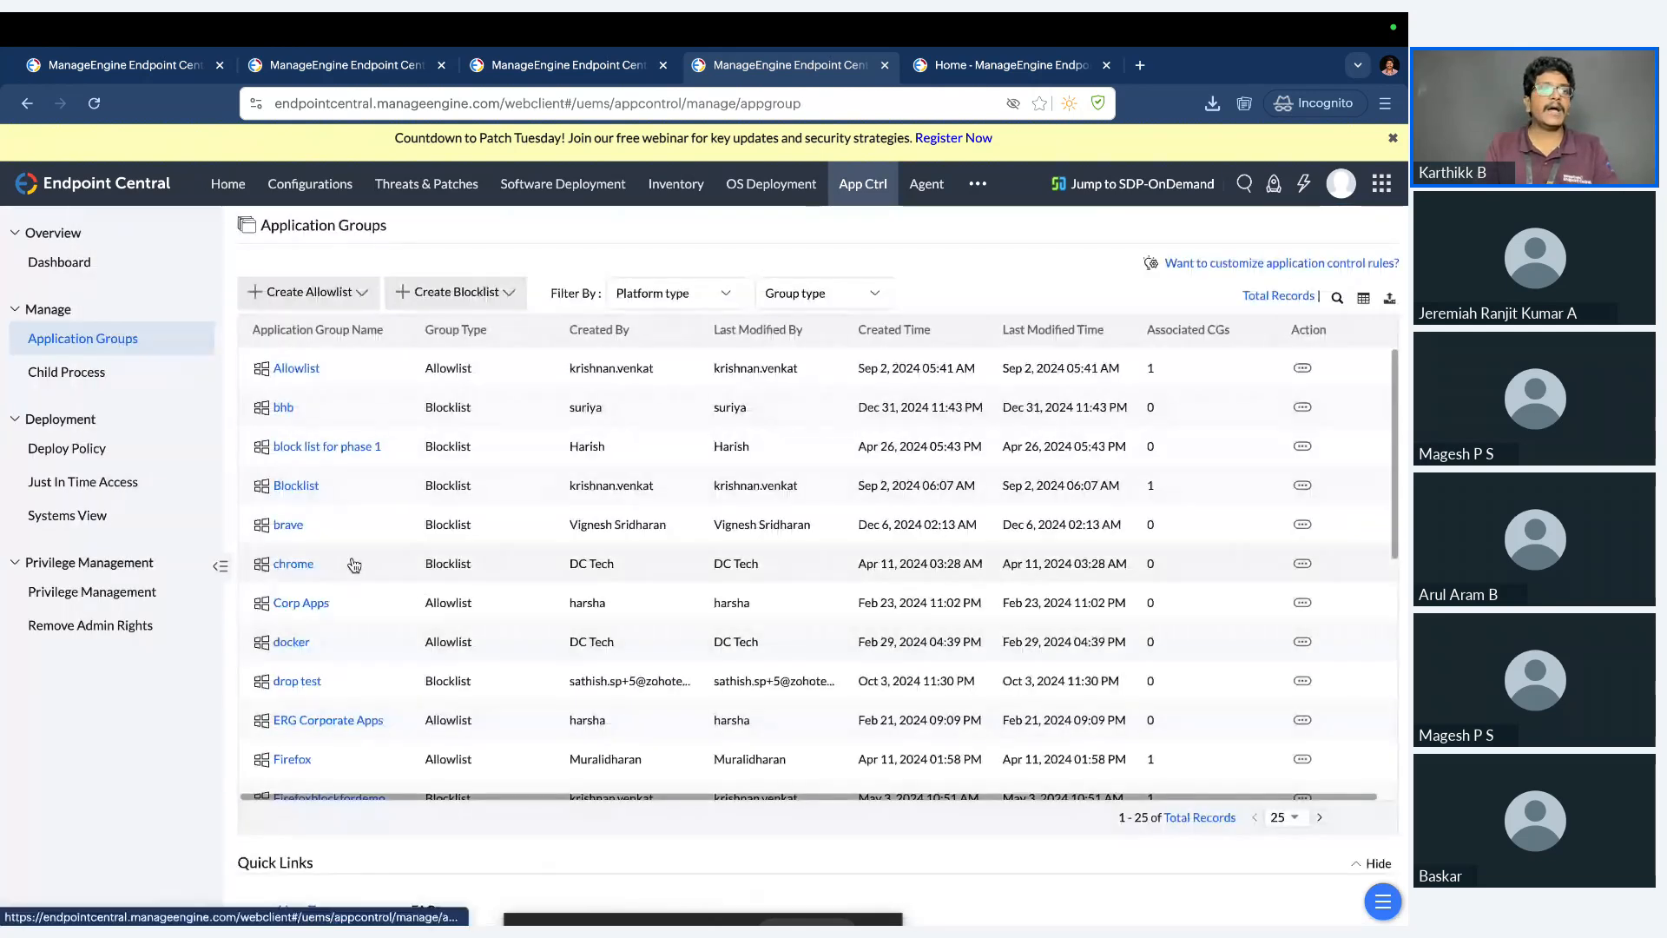
Start an application group deployment policy targeting custom group 0 and set it to Strict Mode.
{"action": "left_click", "coordinate": [101, 450]}
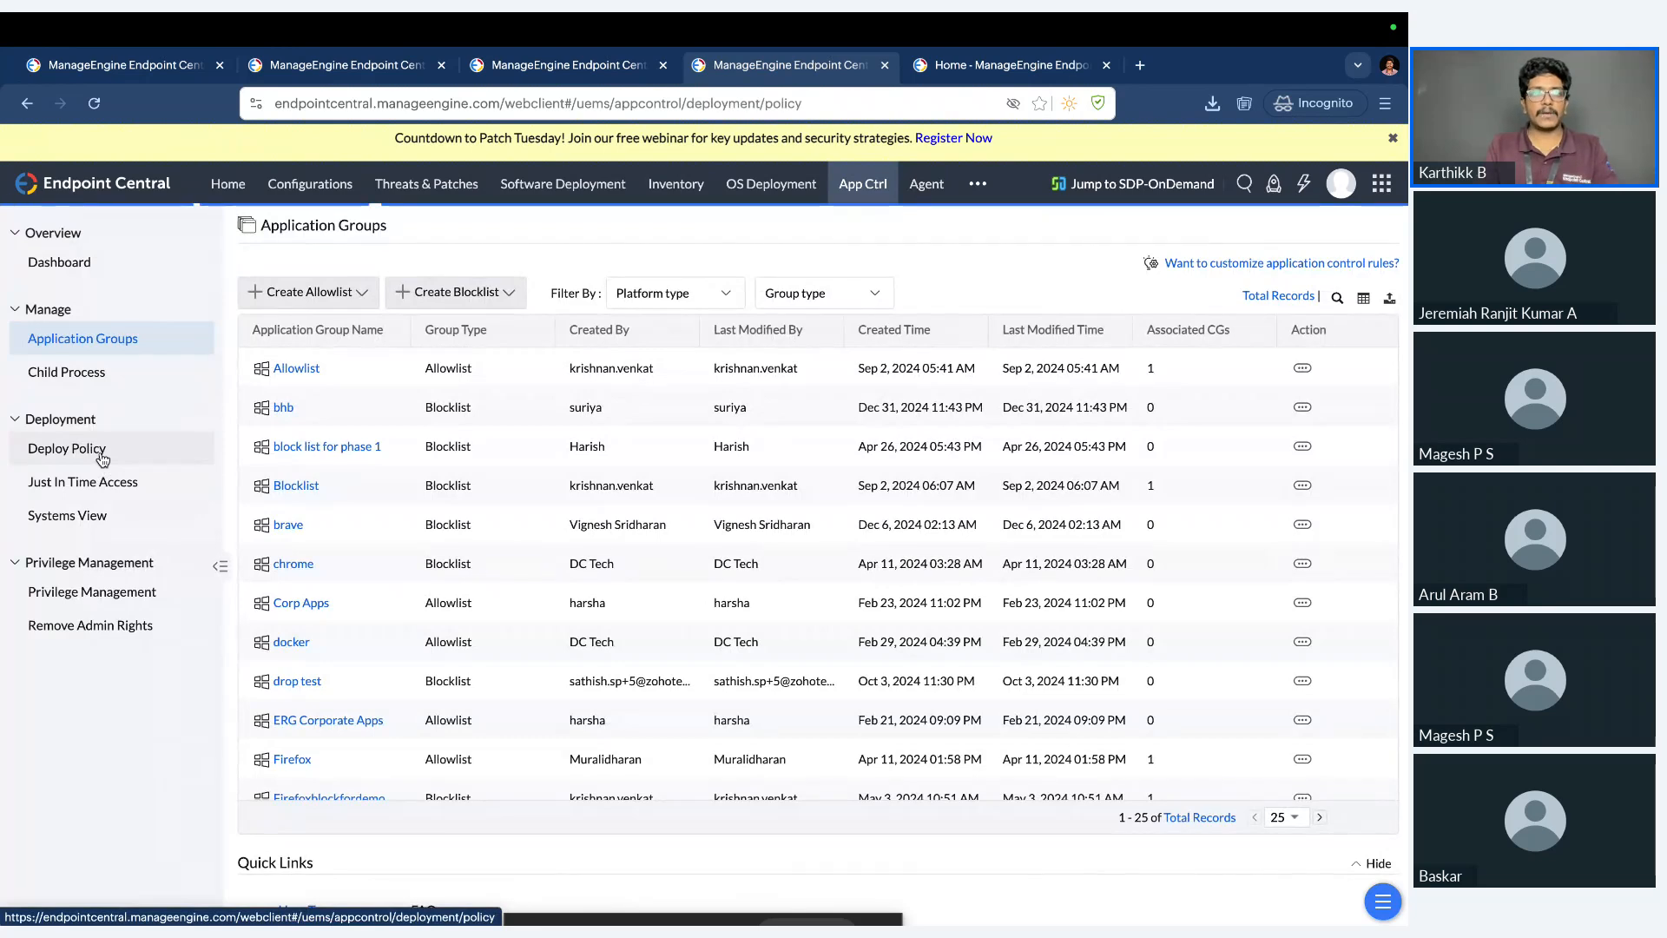
{"action": "left_click", "coordinate": [335, 300]}
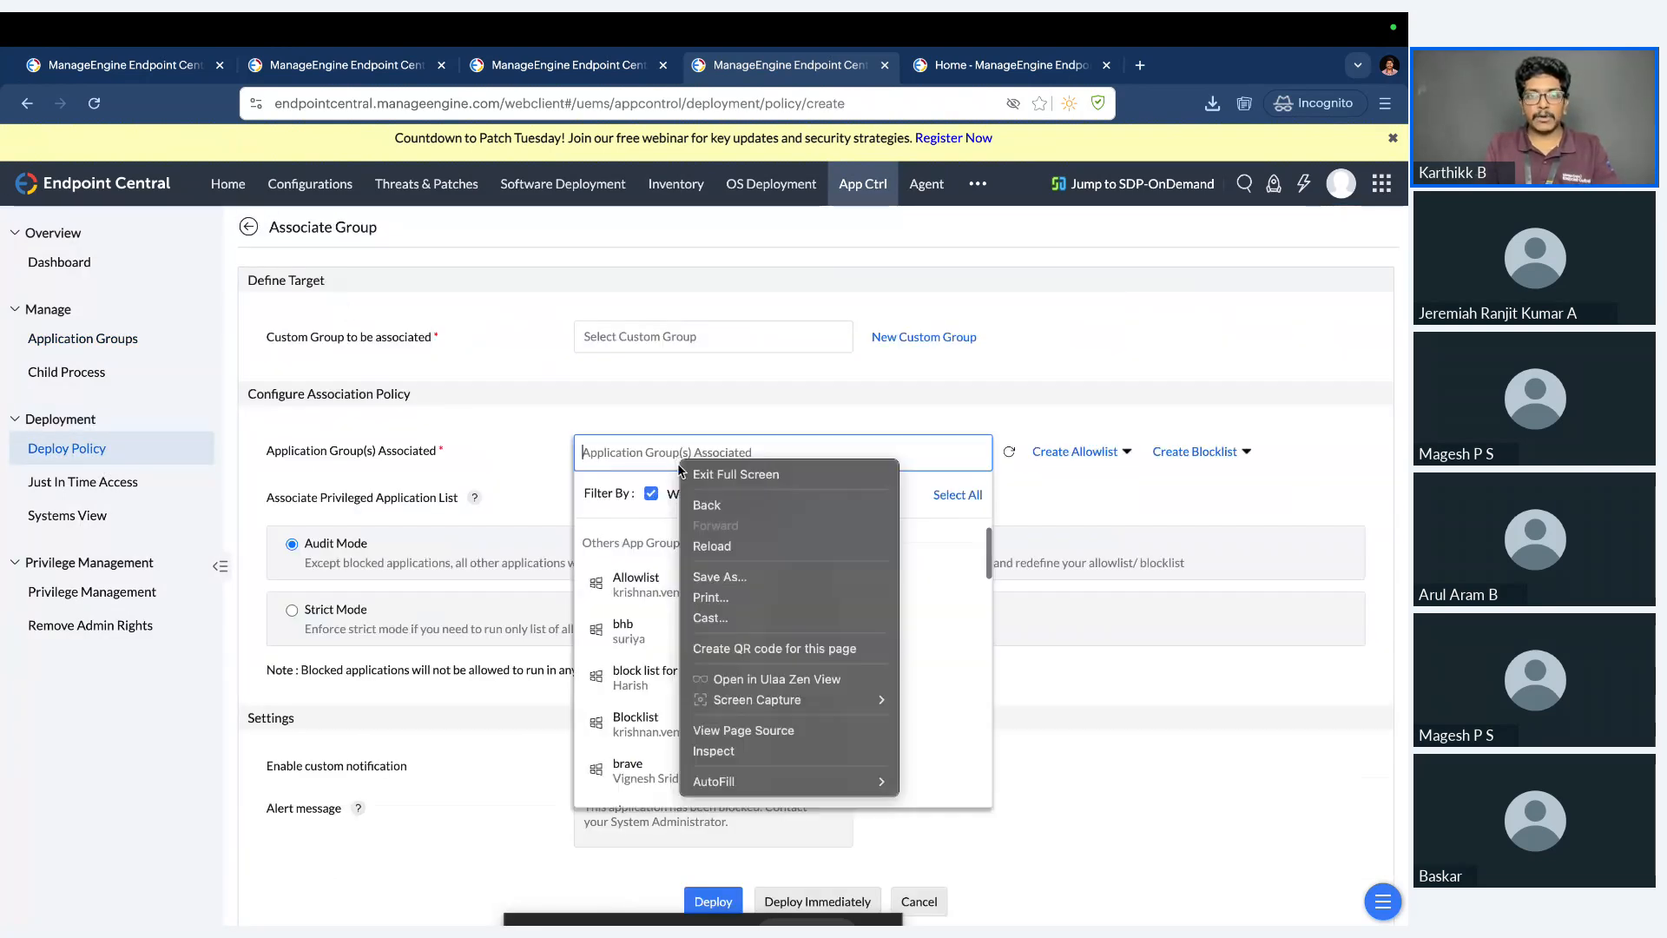
{"action": "right_click", "coordinate": [678, 460]}
{"action": "left_click", "coordinate": [670, 378]}
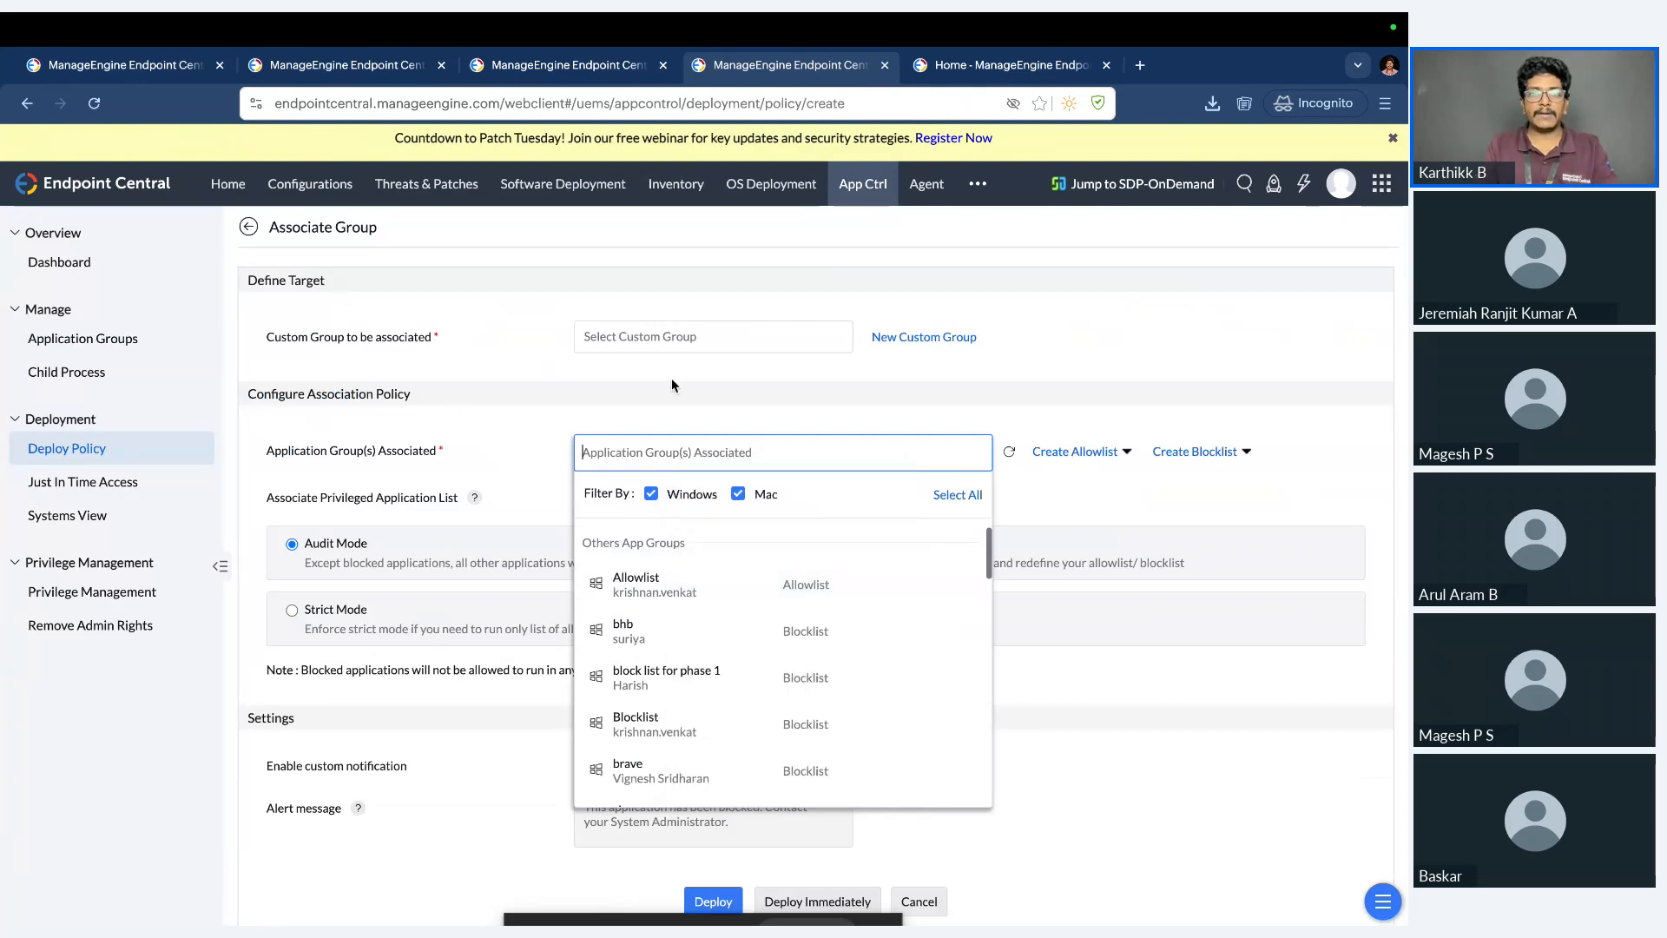
{"action": "left_click", "coordinate": [673, 343]}
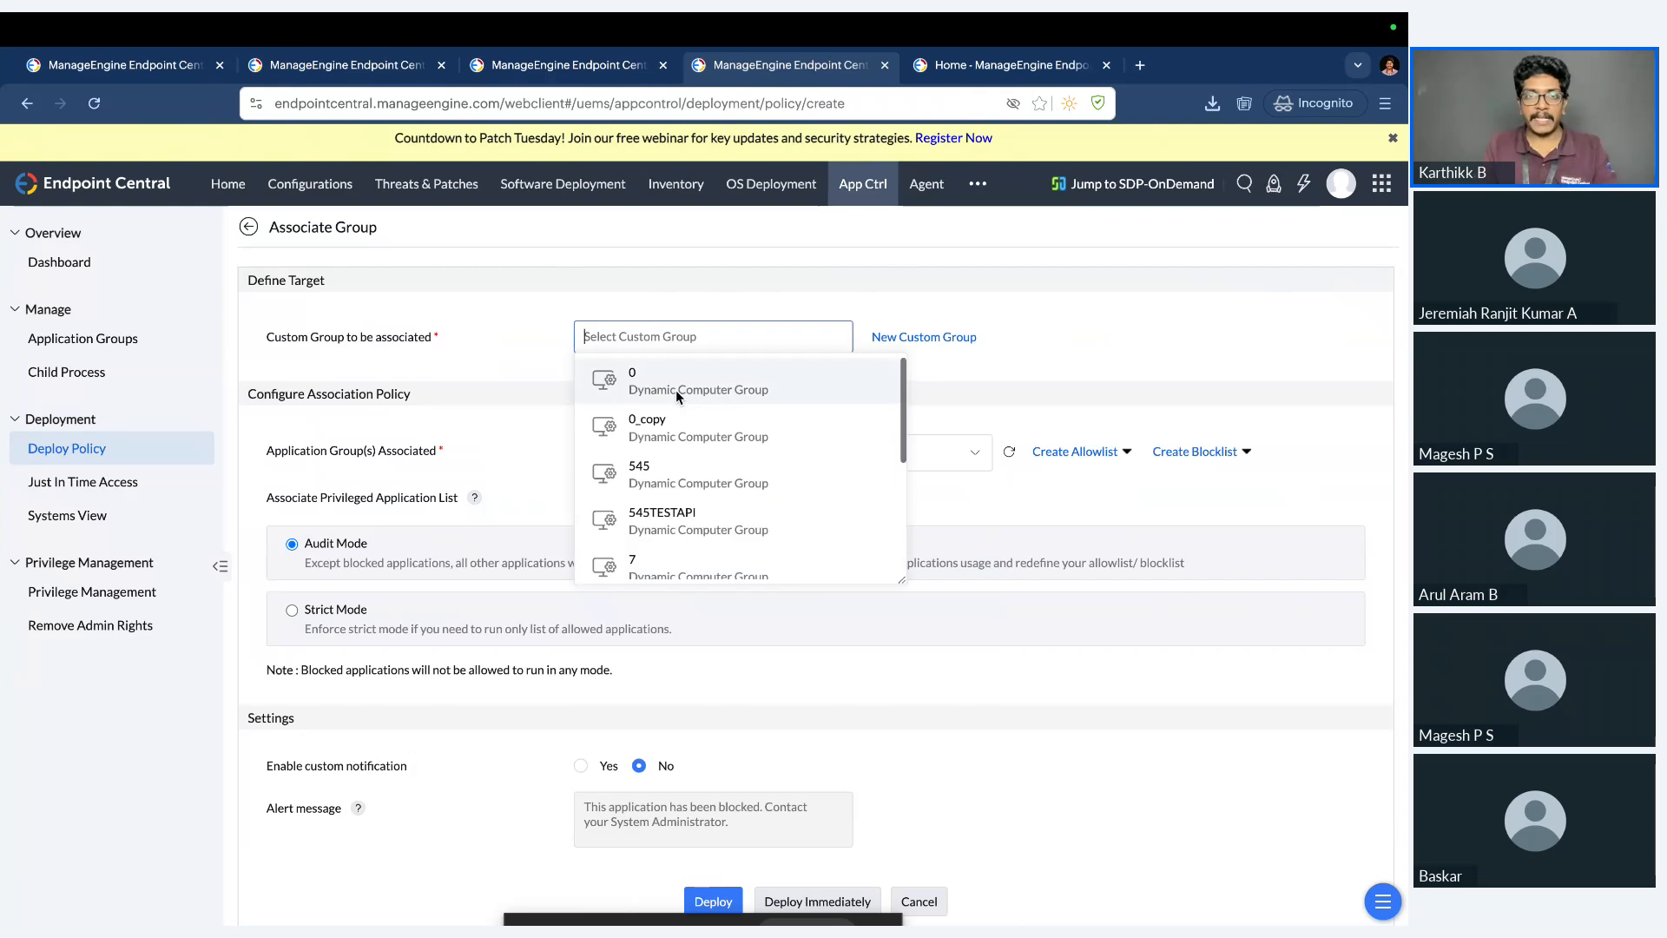
{"action": "left_click", "coordinate": [676, 389]}
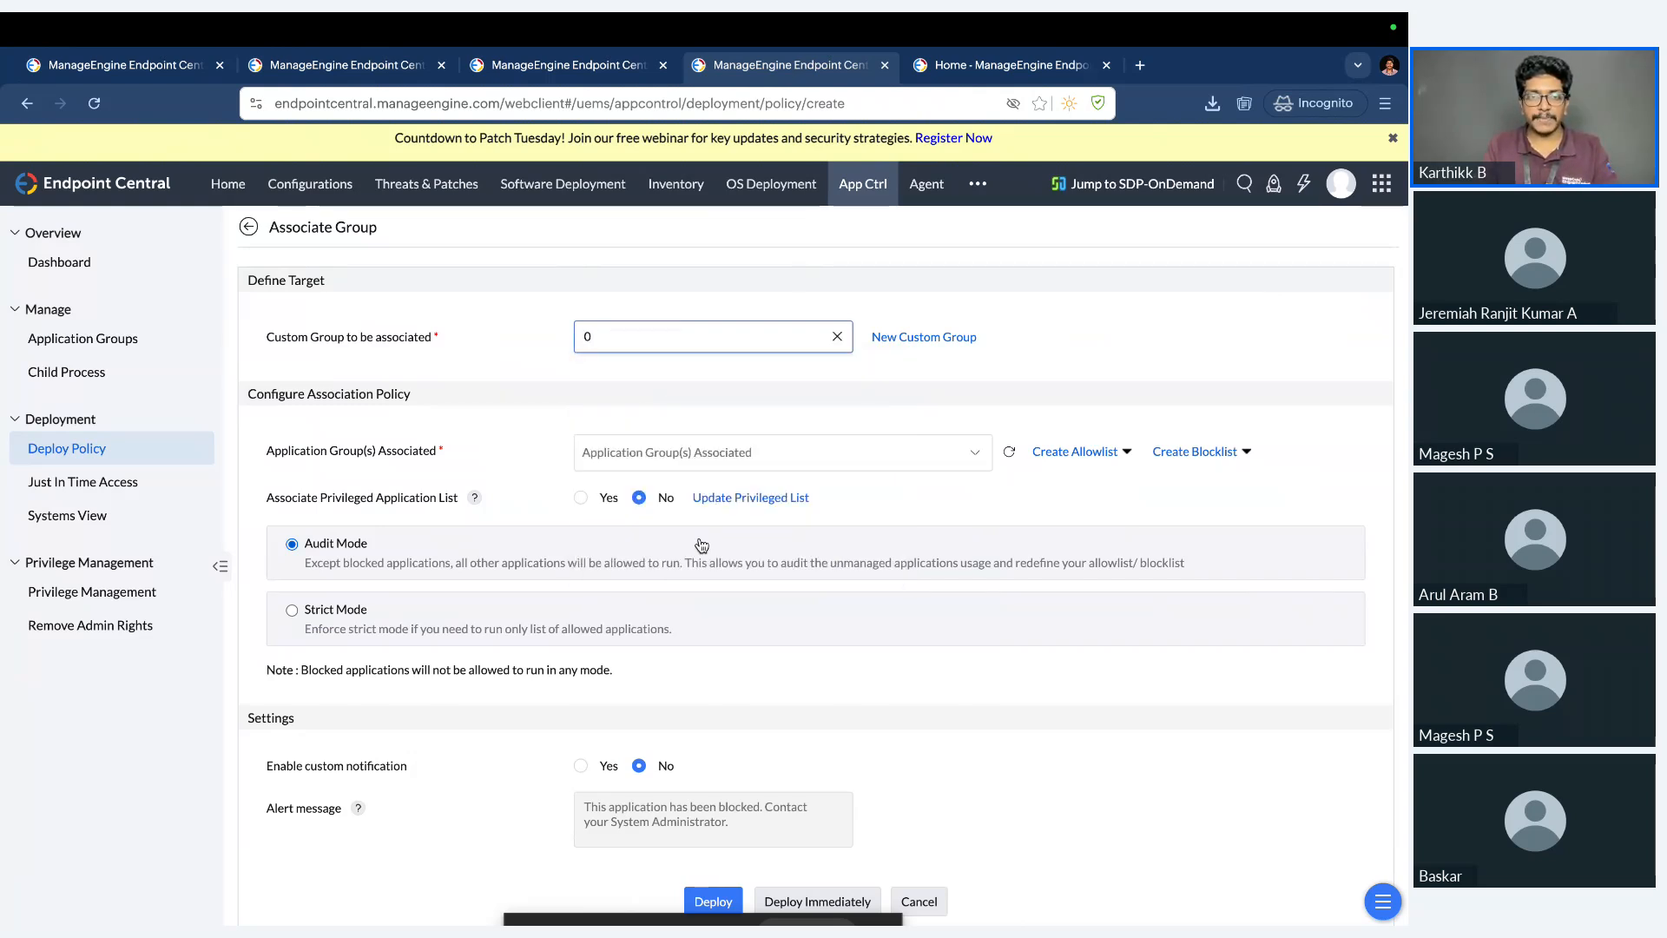
{"action": "scroll", "coordinate": [697, 547], "scroll_direction": "down", "scroll_amount": 1}
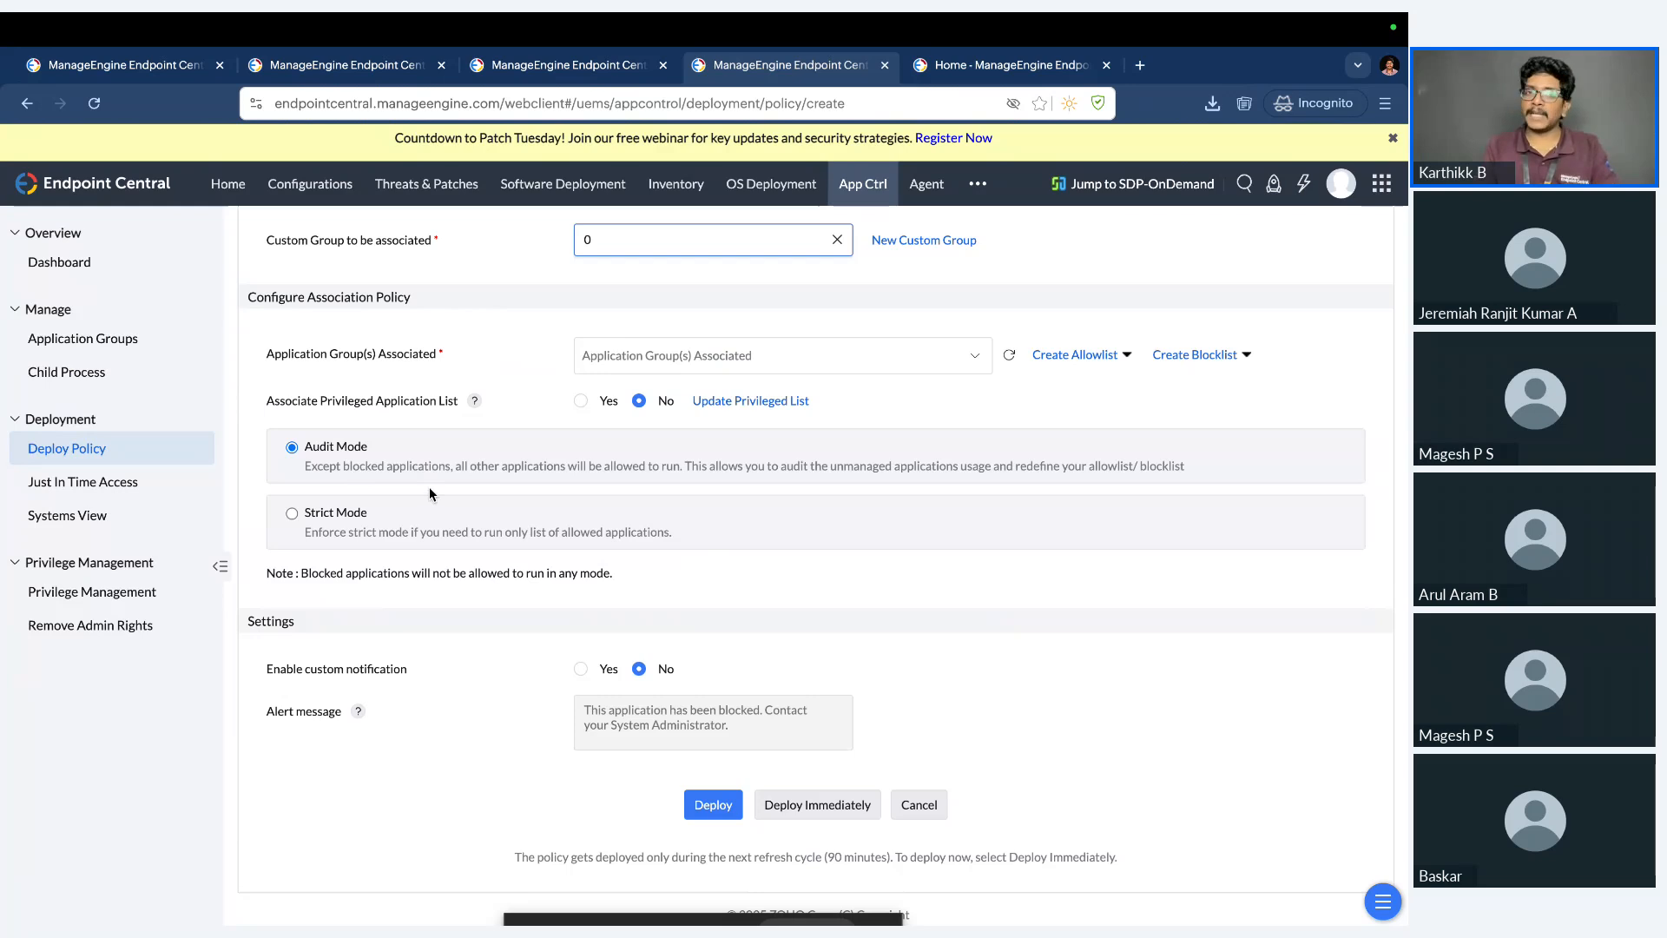
{"action": "left_click", "coordinate": [336, 514]}
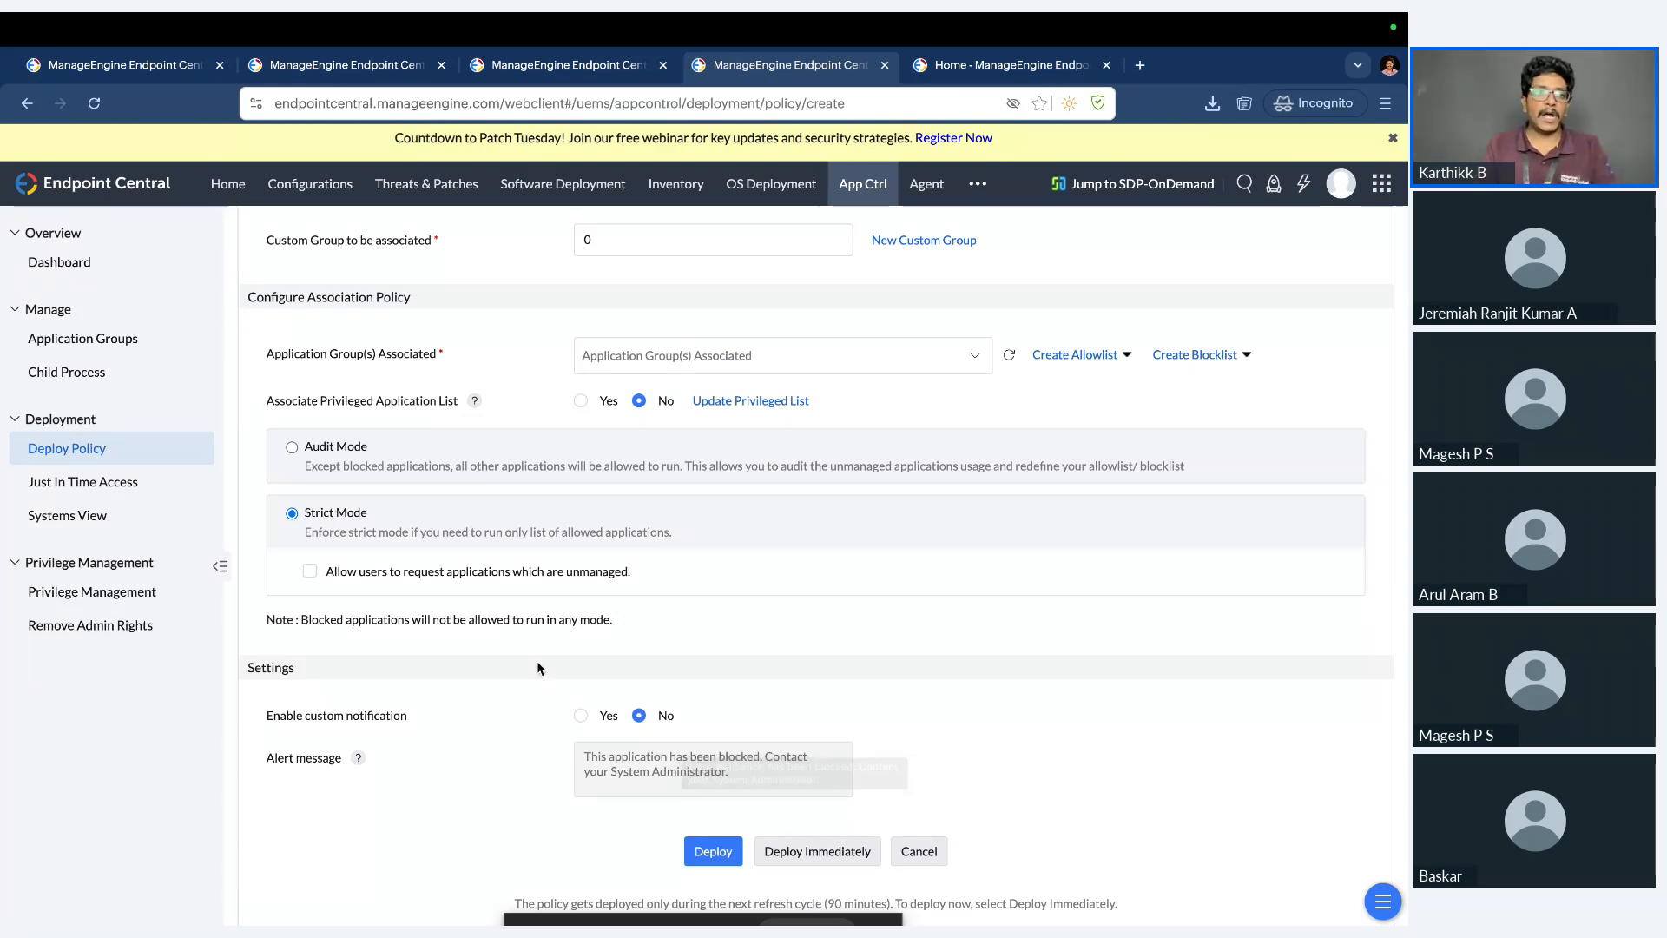
Review the Privilege Management summary, the computers with local admin accounts and the admin rights Exclusion Policy.
{"action": "left_click", "coordinate": [110, 596]}
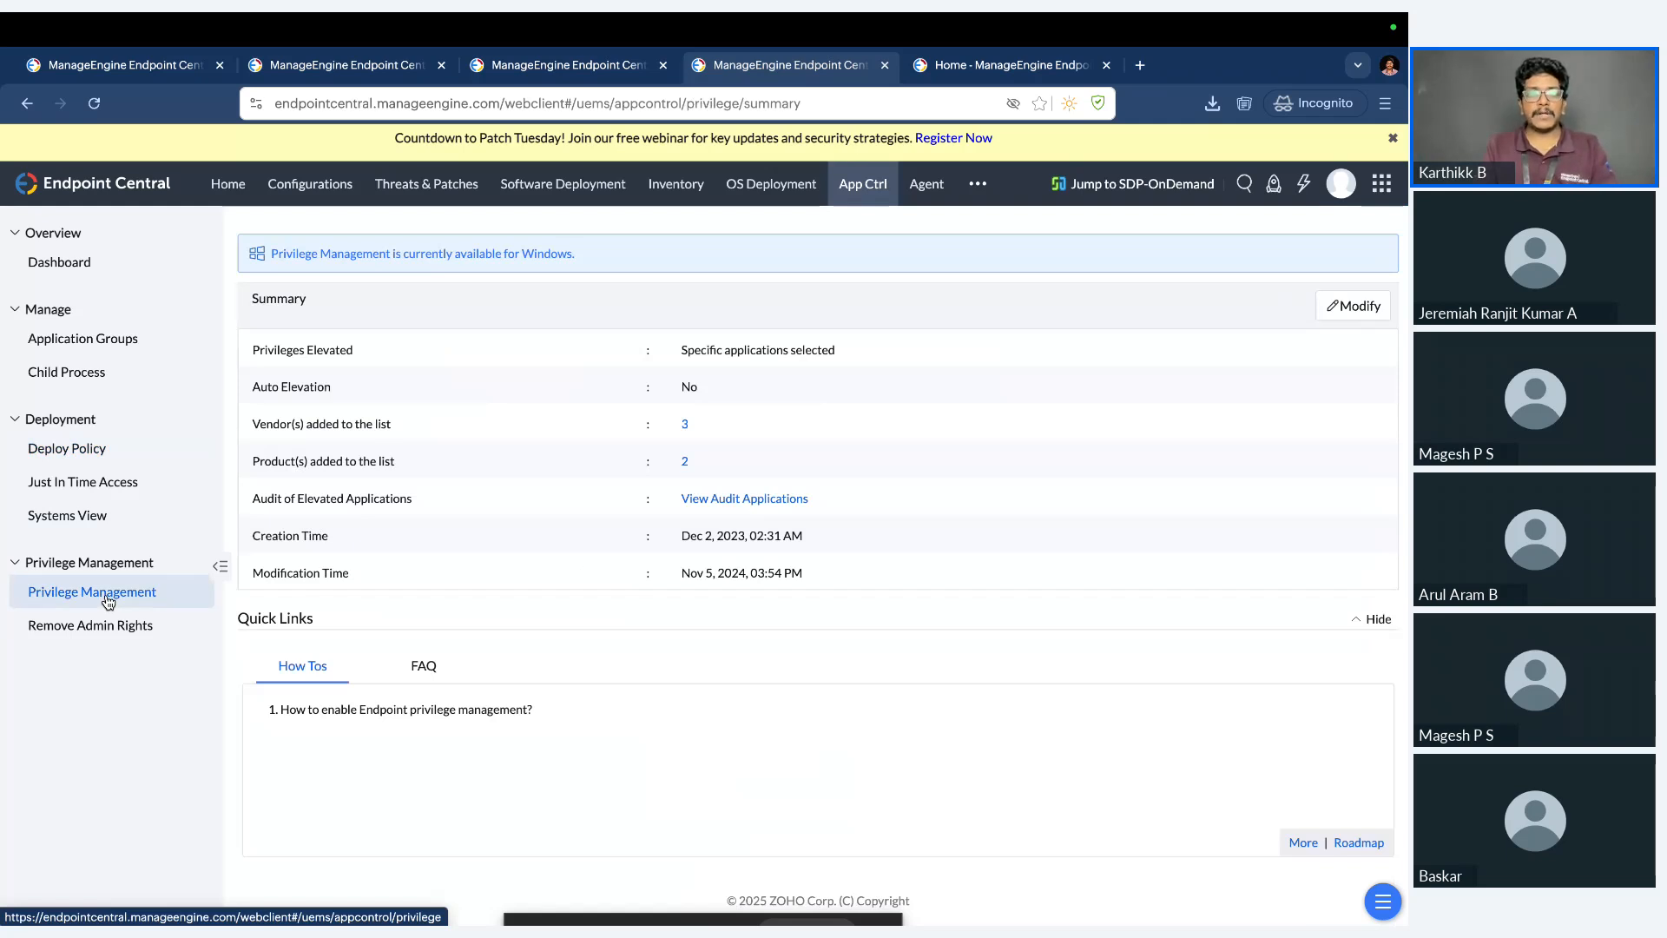
{"action": "left_click", "coordinate": [106, 633]}
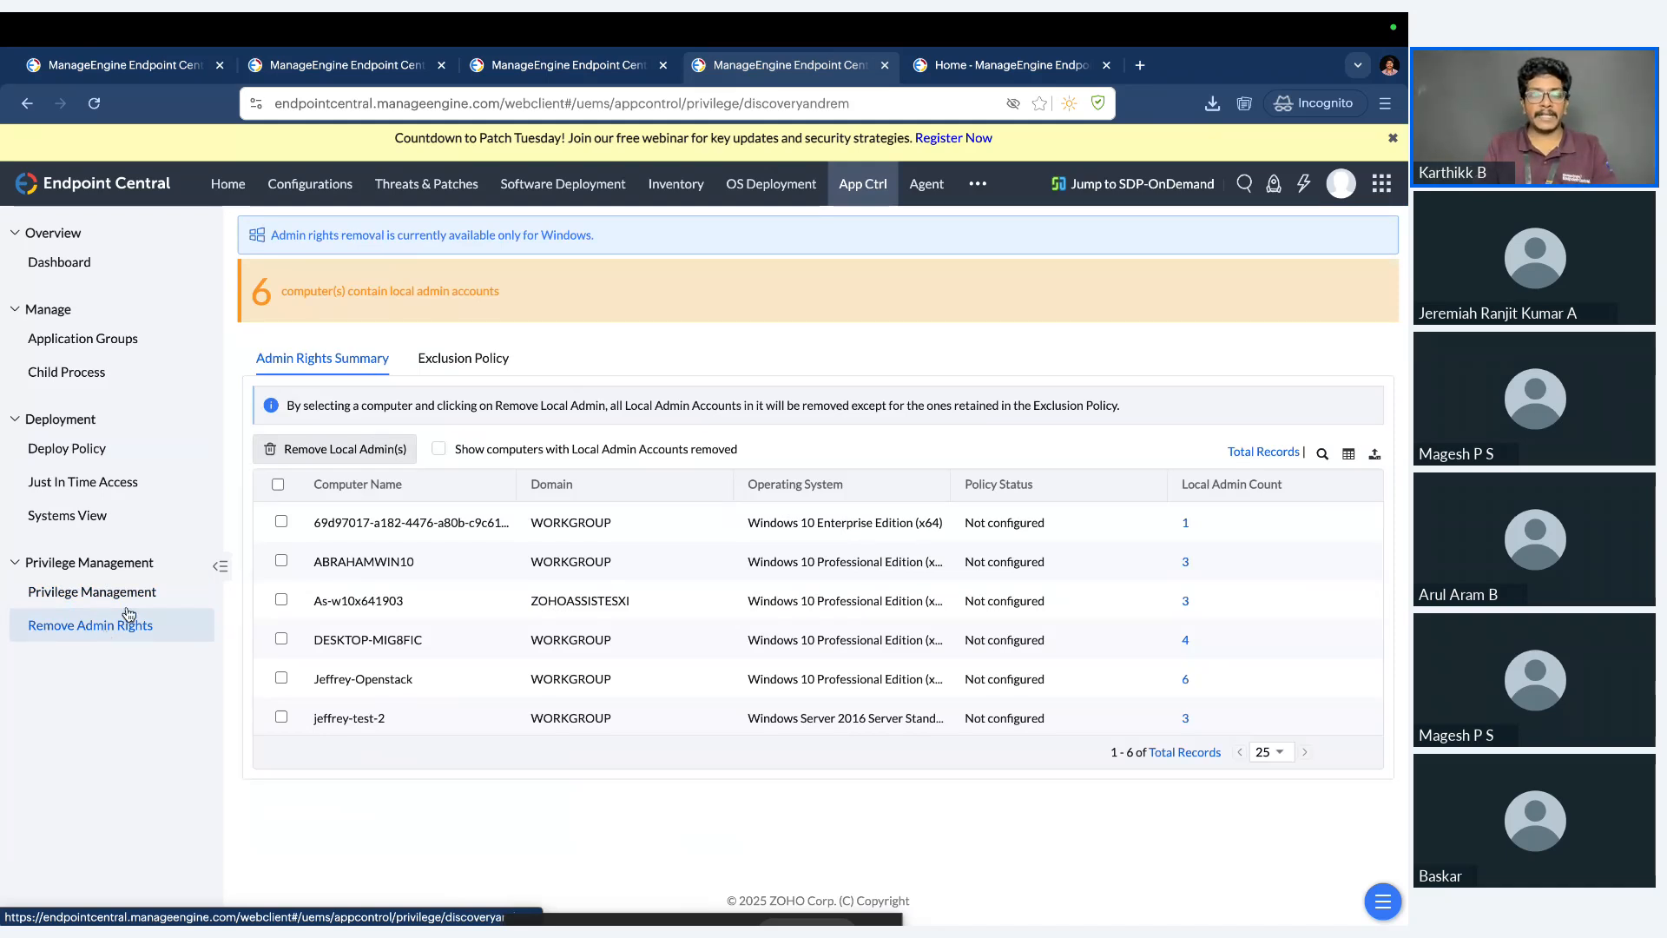
{"action": "left_click", "coordinate": [482, 368]}
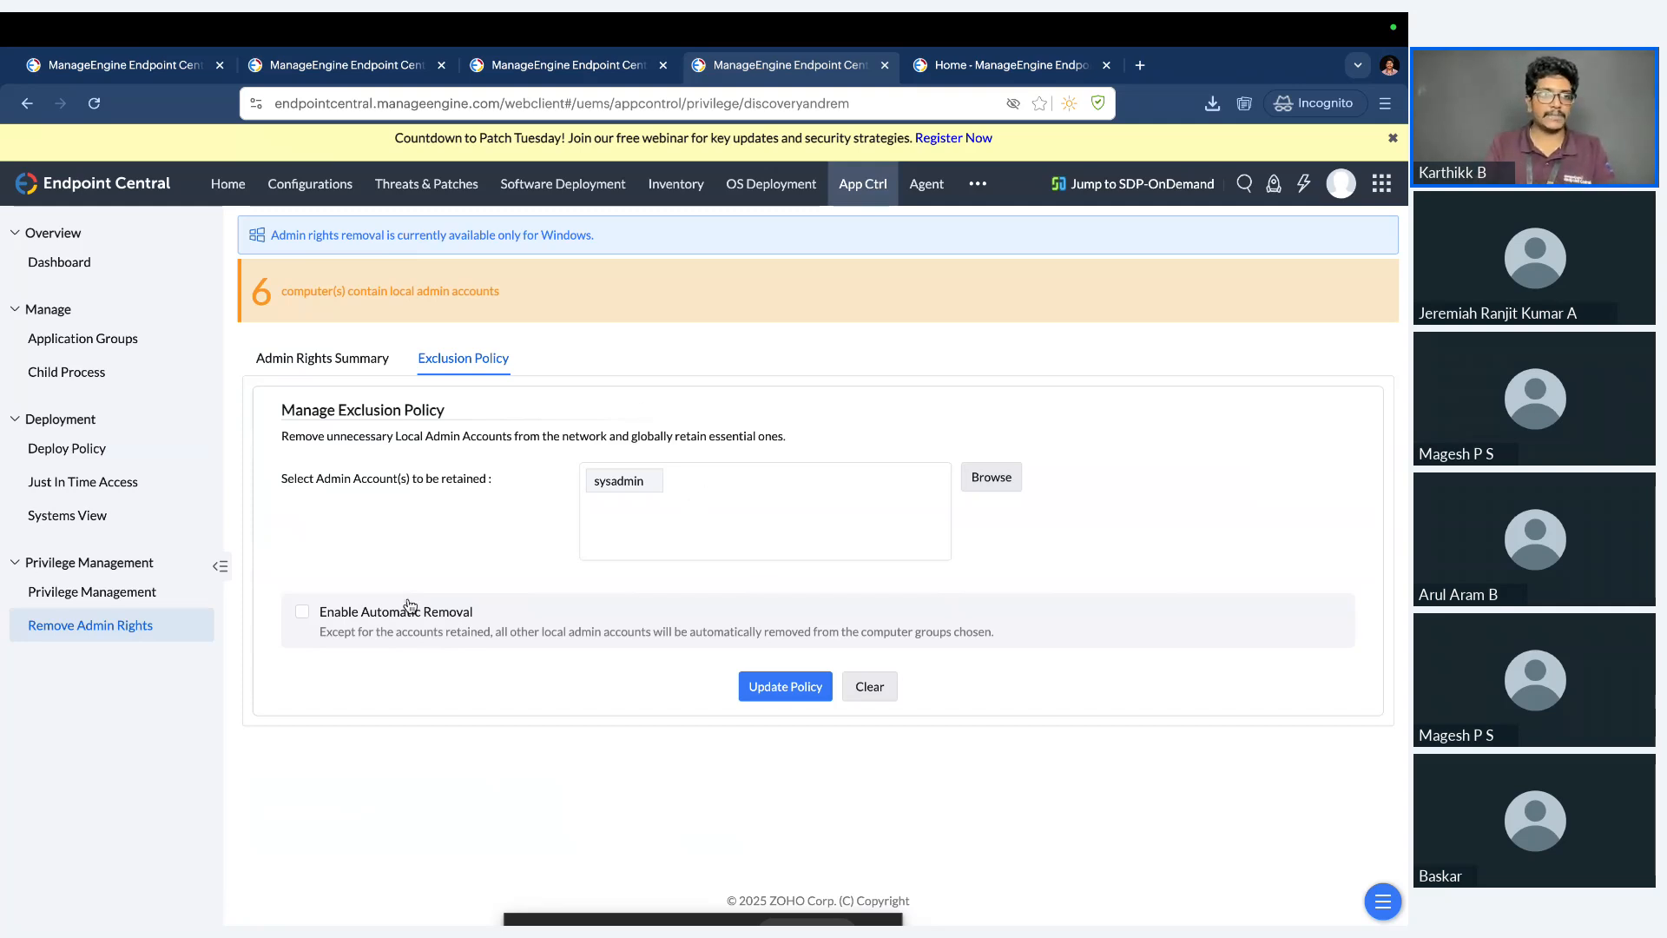
Start a Just In Time Access policy and view the computers available as its target.
{"action": "left_click", "coordinate": [137, 495]}
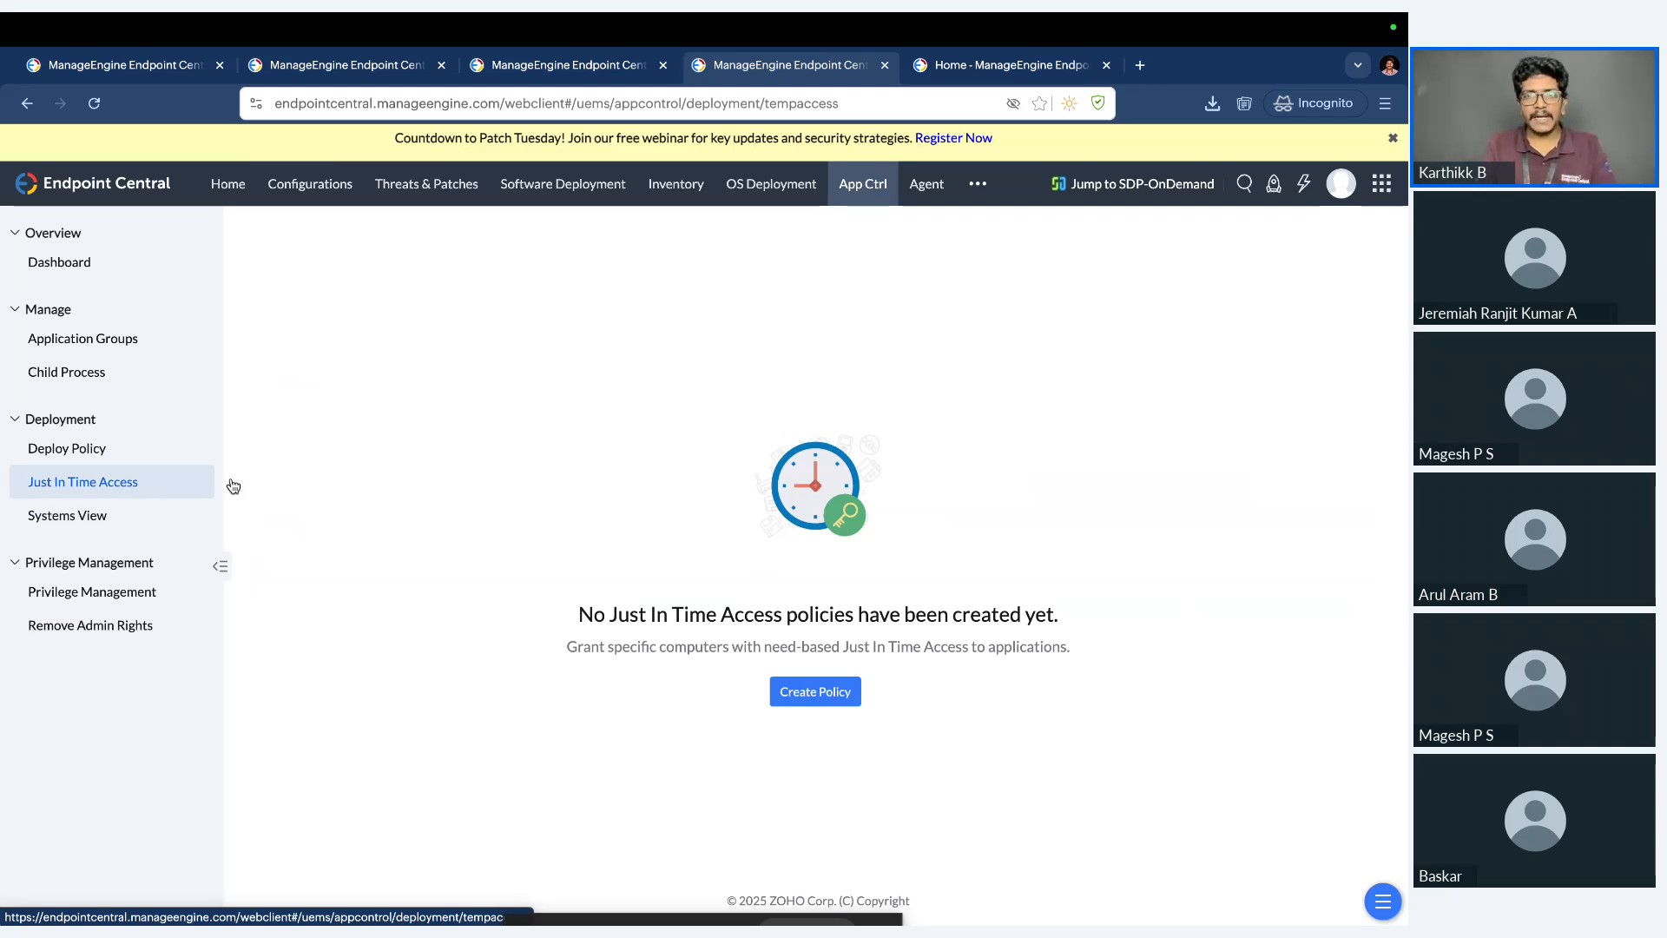
{"action": "left_click", "coordinate": [816, 691]}
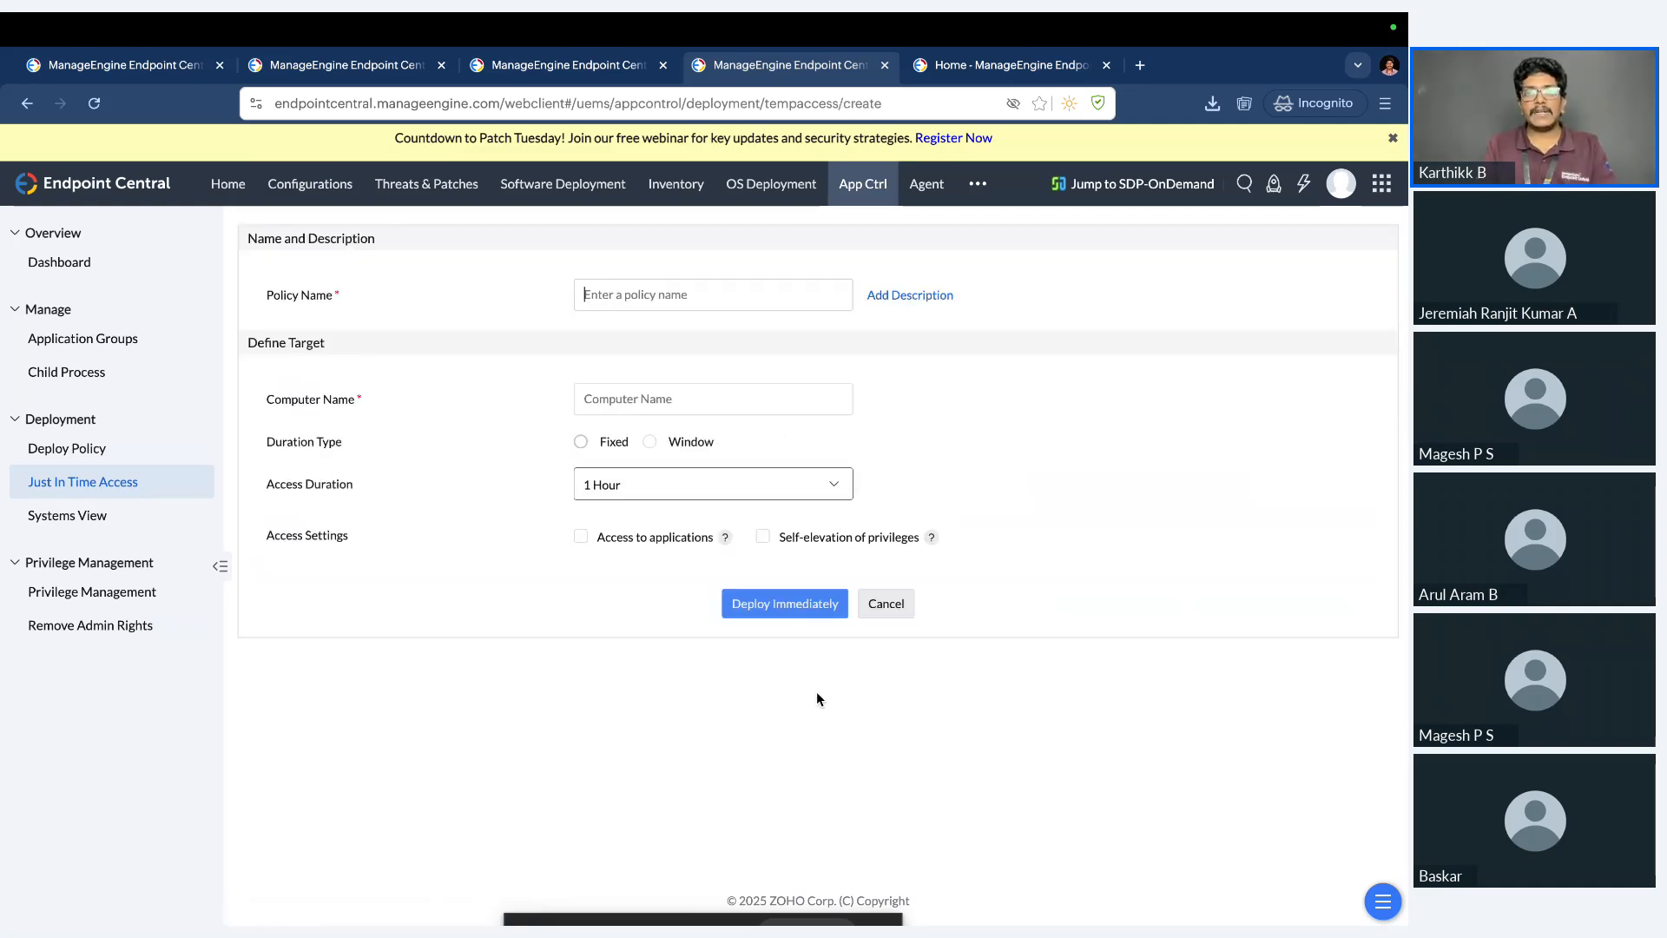
{"action": "left_click", "coordinate": [681, 398]}
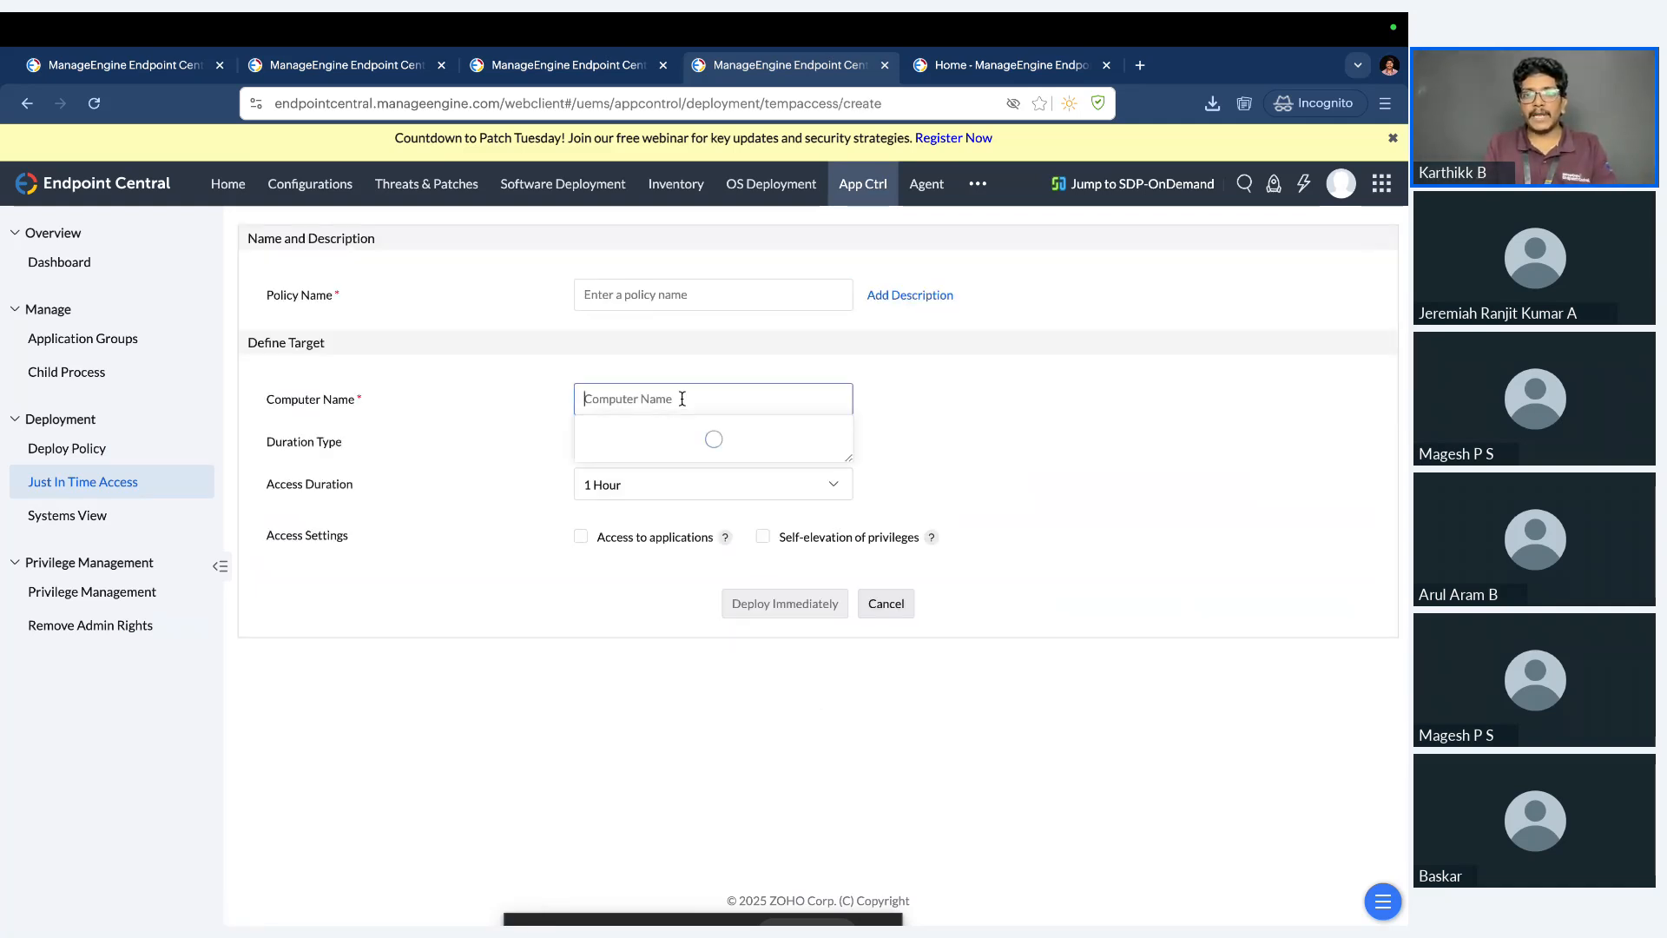
{"action": "left_click", "coordinate": [935, 434]}
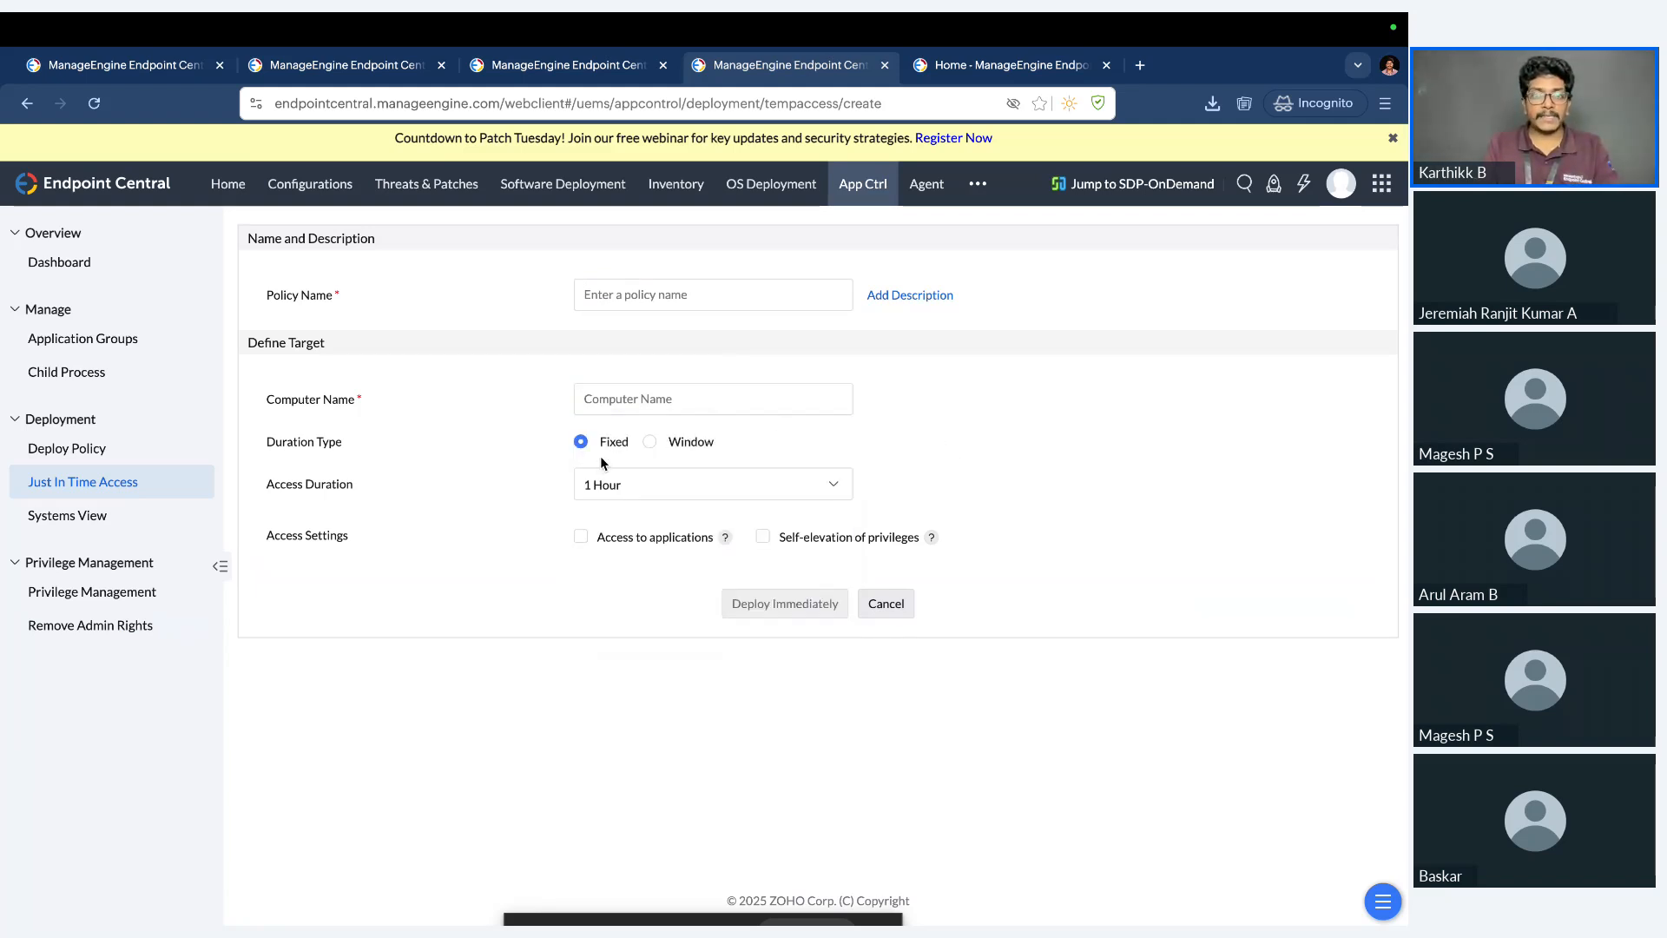
Give the policy a Window duration, Access to applications and Self-elevation of privileges, toggling Include Blocklisted applications on and off again.
{"action": "left_click", "coordinate": [662, 446]}
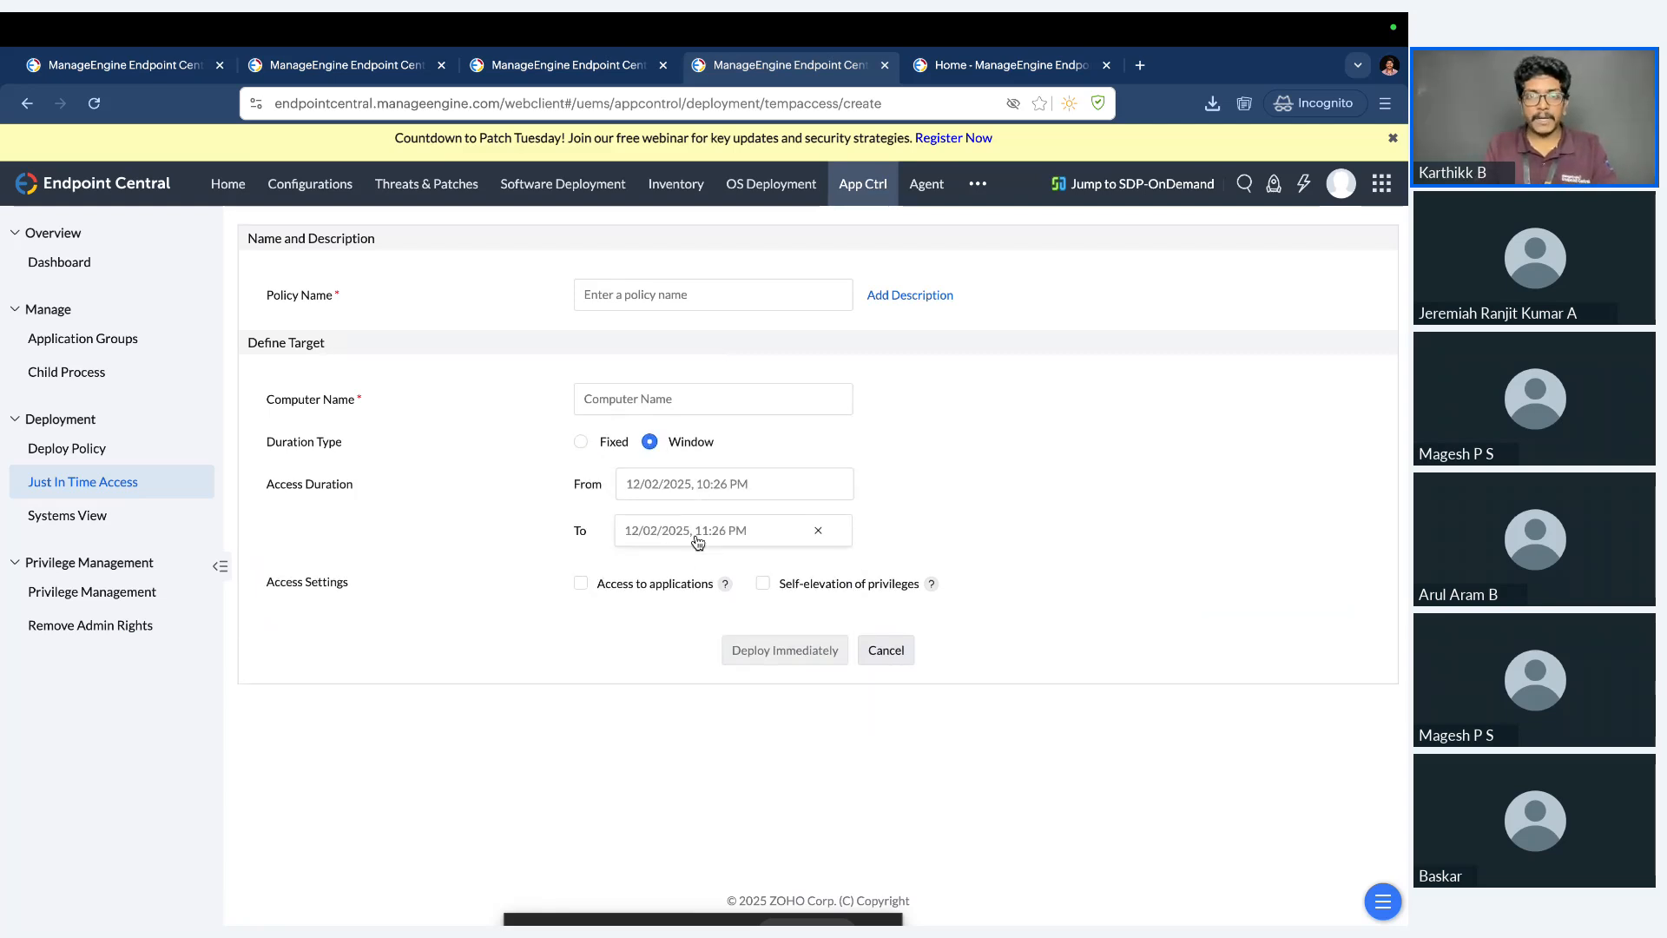
{"action": "left_click", "coordinate": [675, 593]}
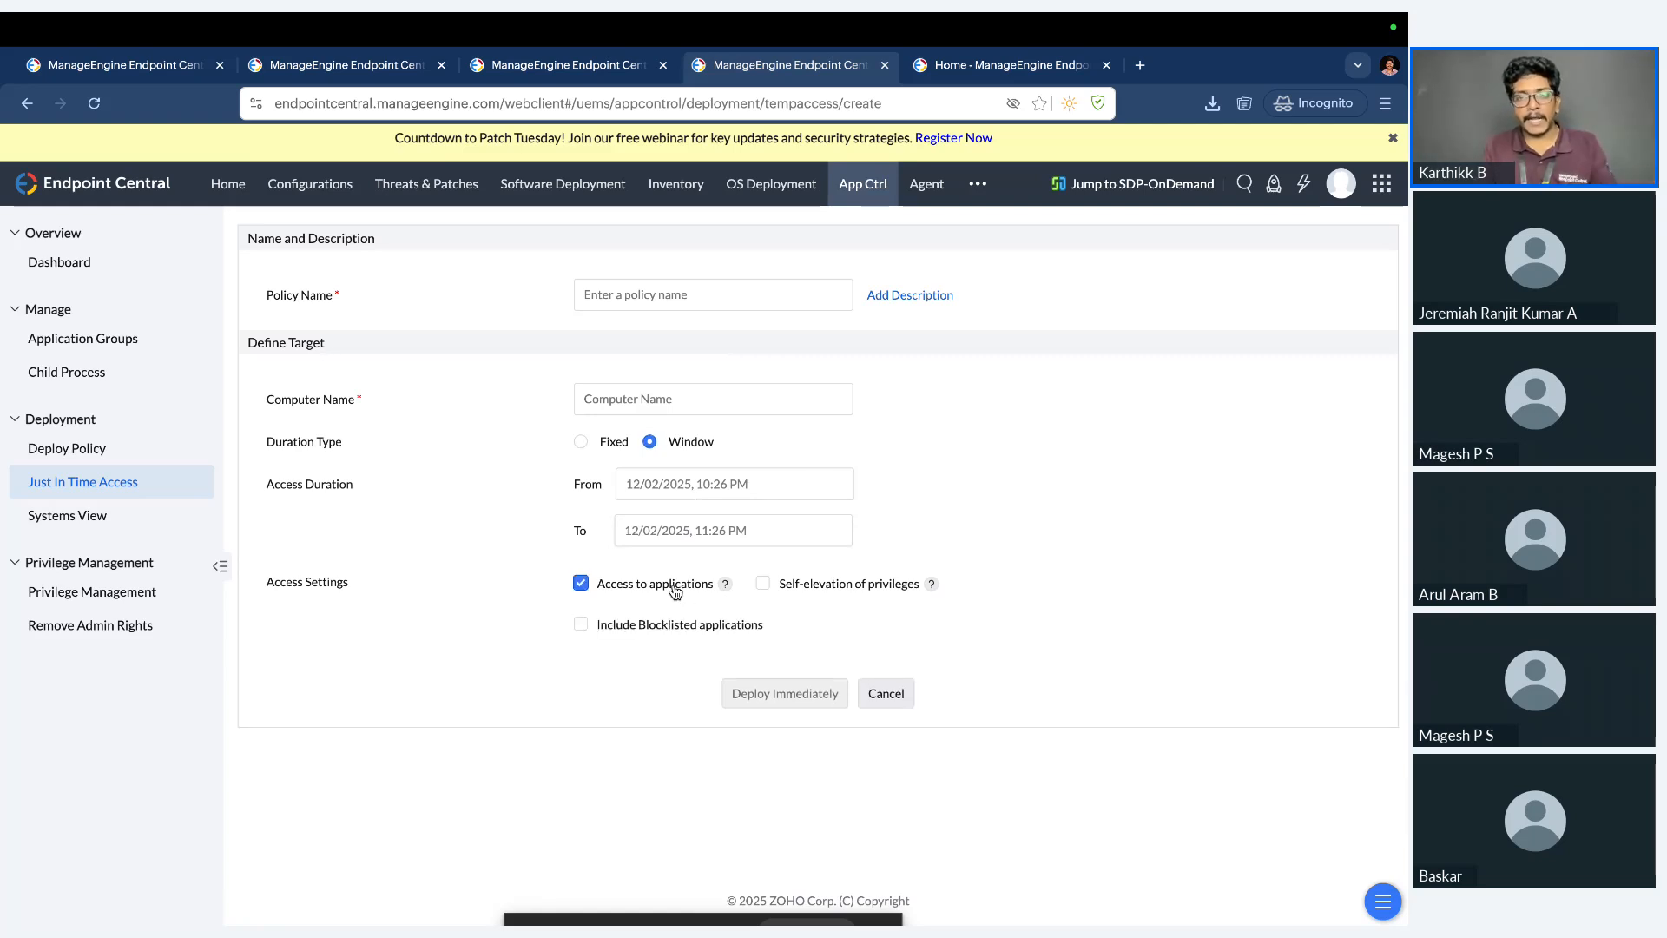
{"action": "left_click", "coordinate": [819, 590]}
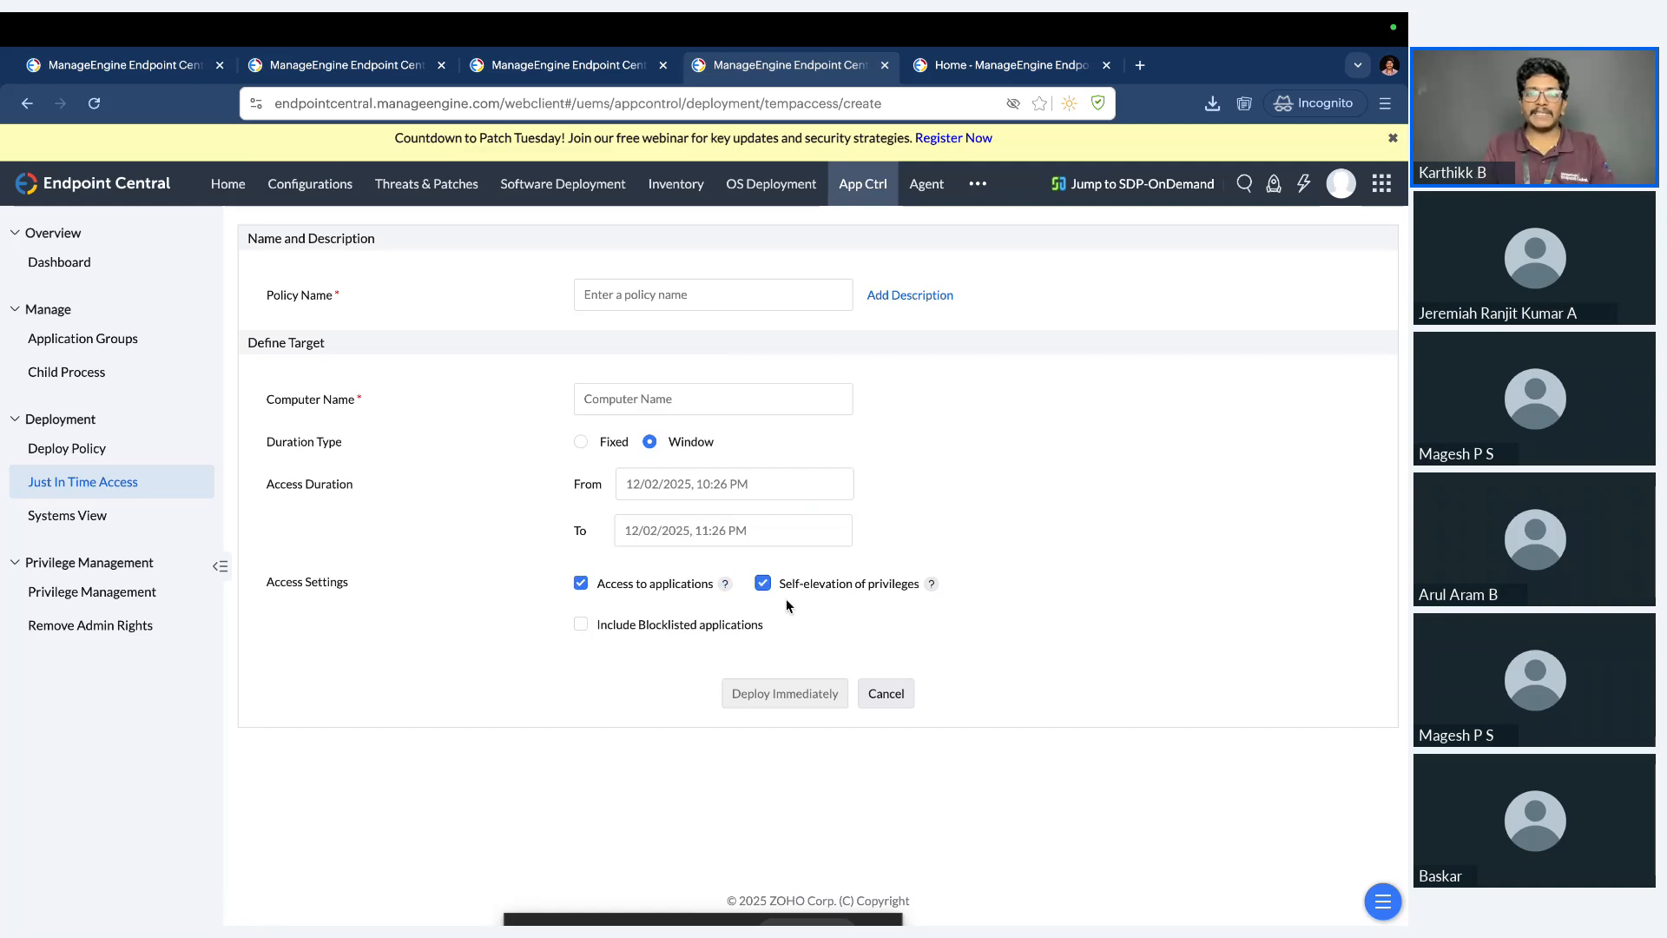
{"action": "left_click", "coordinate": [702, 632]}
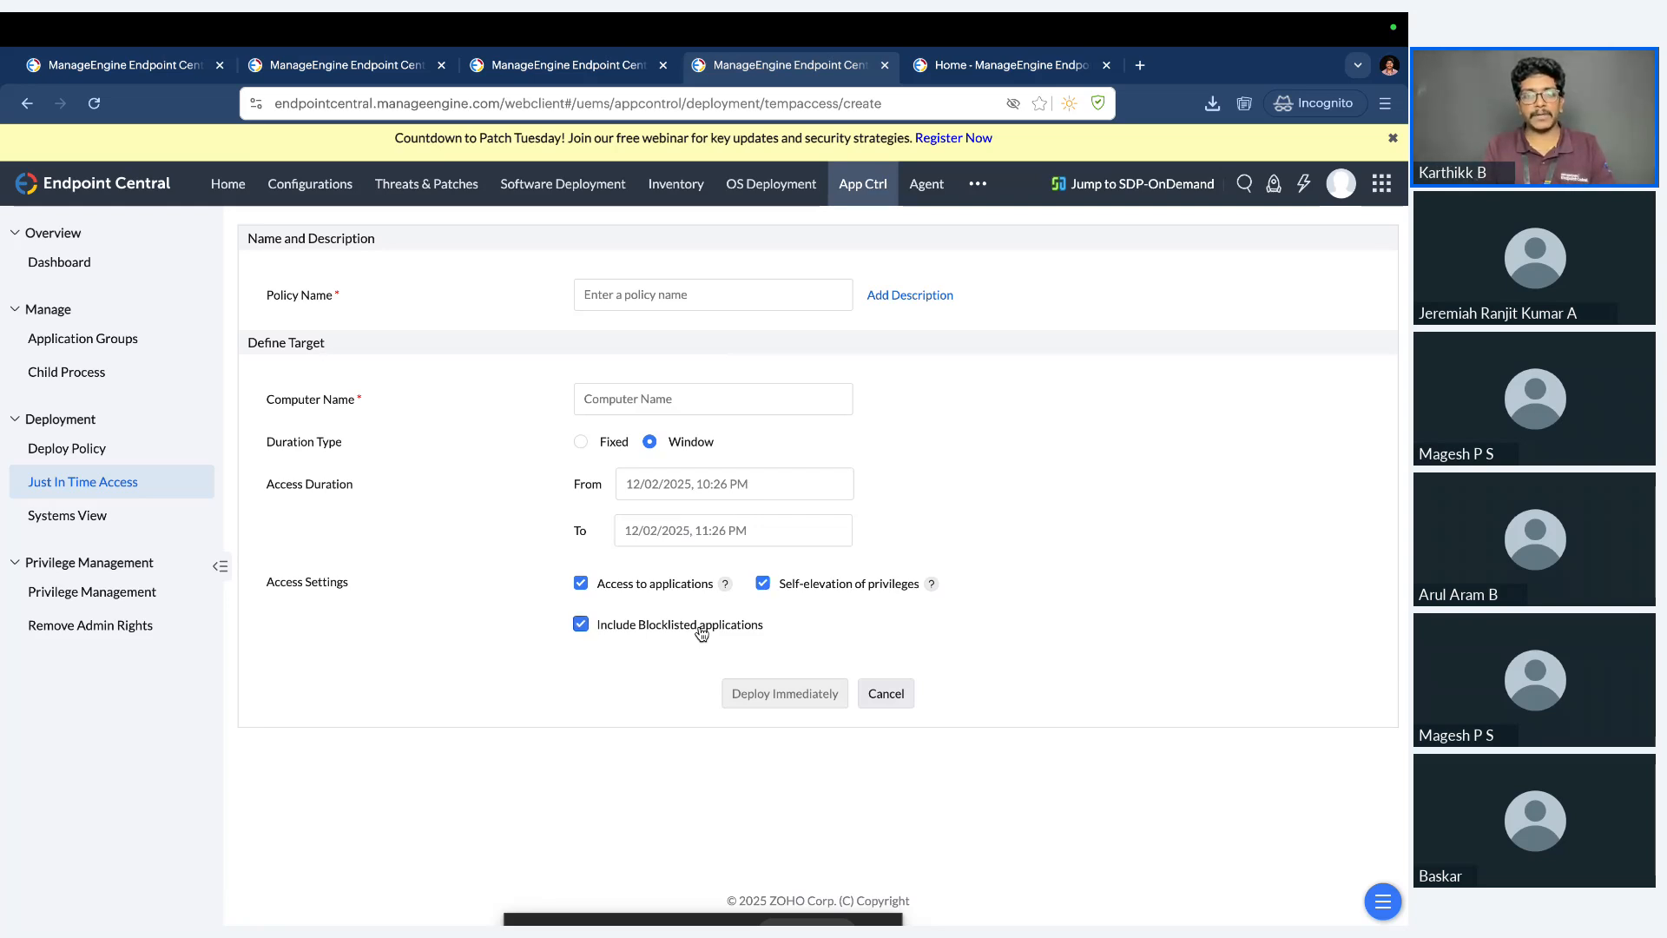
{"action": "left_click", "coordinate": [701, 632]}
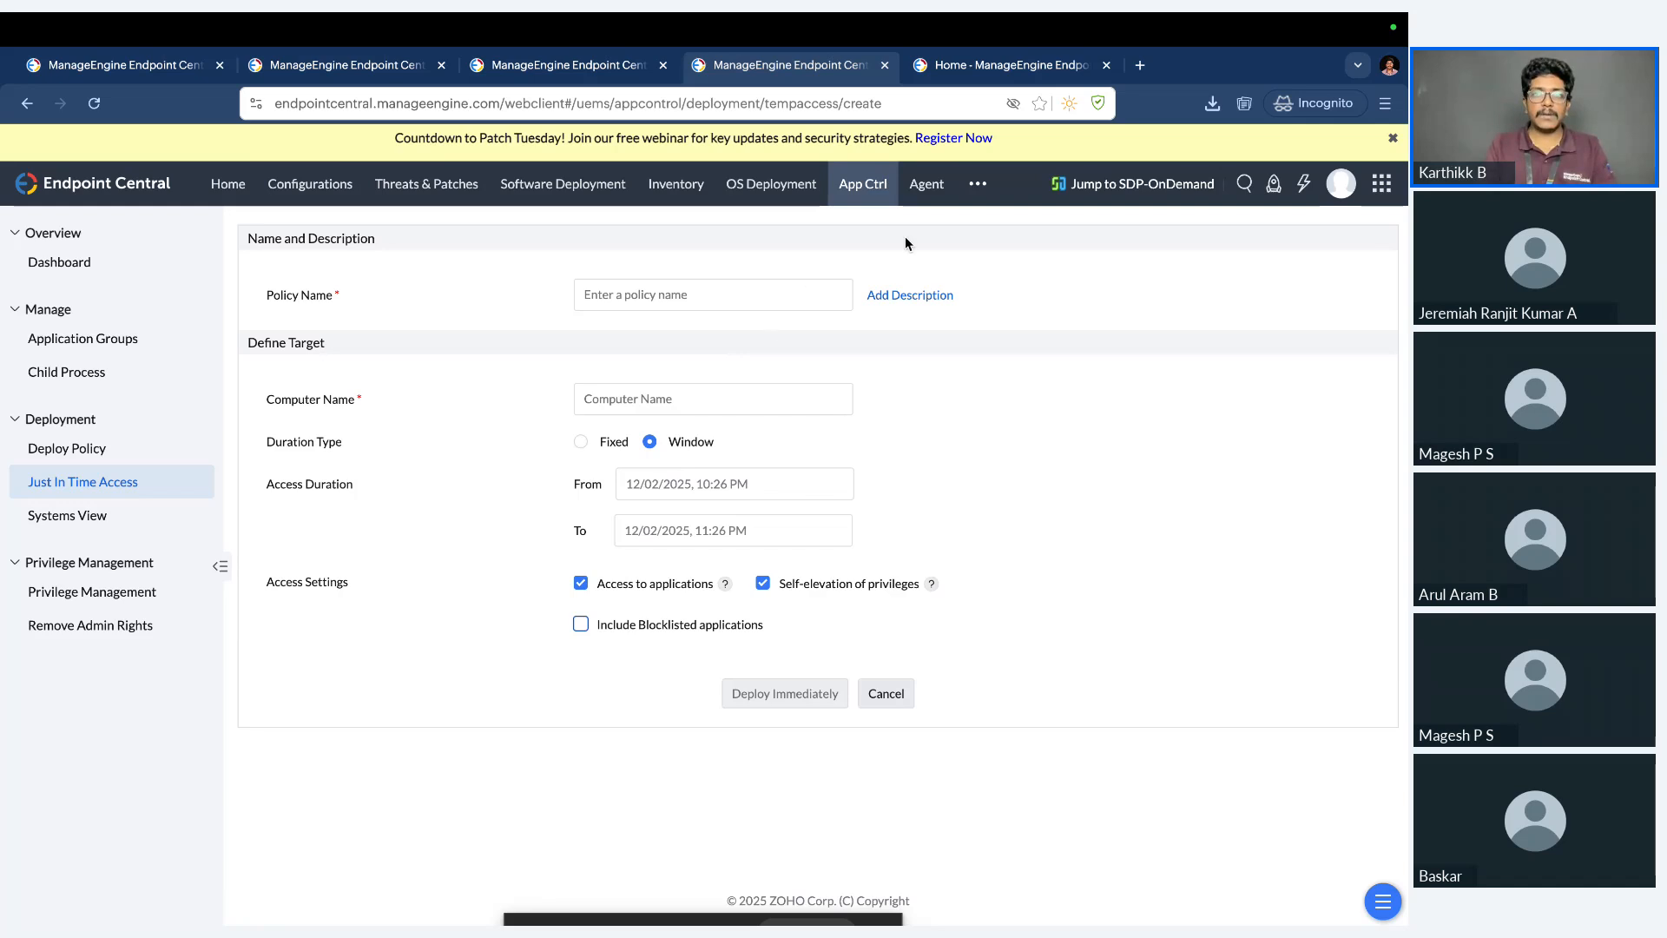
Leave the unsaved Just In Time Access policy and open the Inventory overview.
{"action": "left_click", "coordinate": [676, 183]}
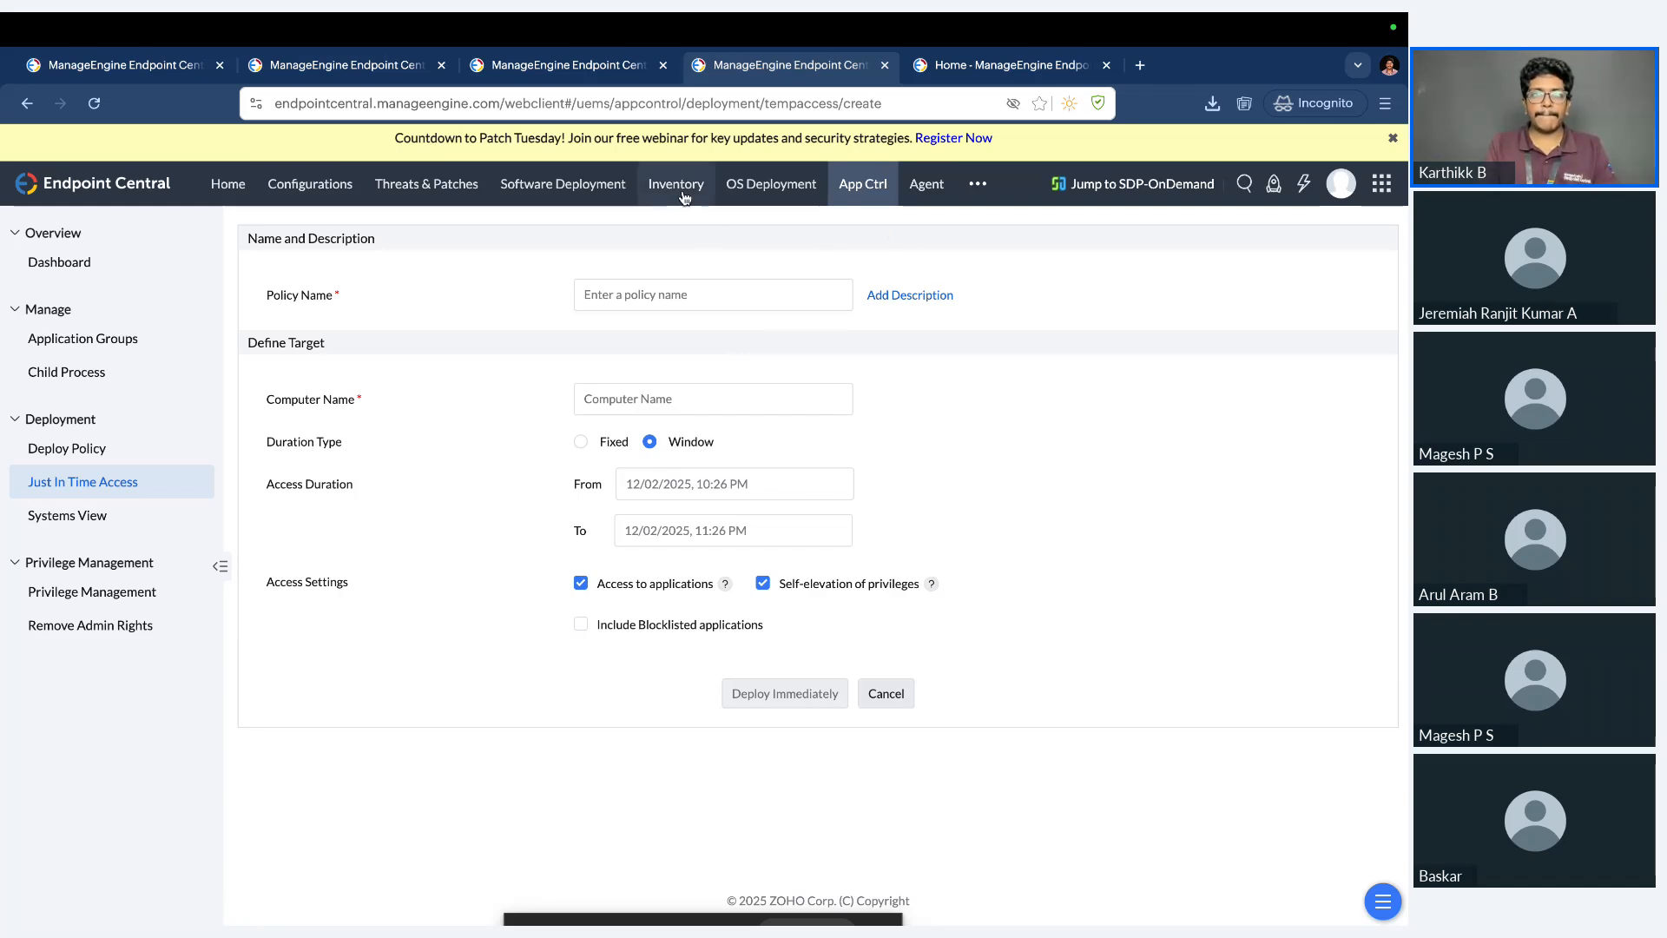
{"action": "key", "text": "ctrl+Left"}
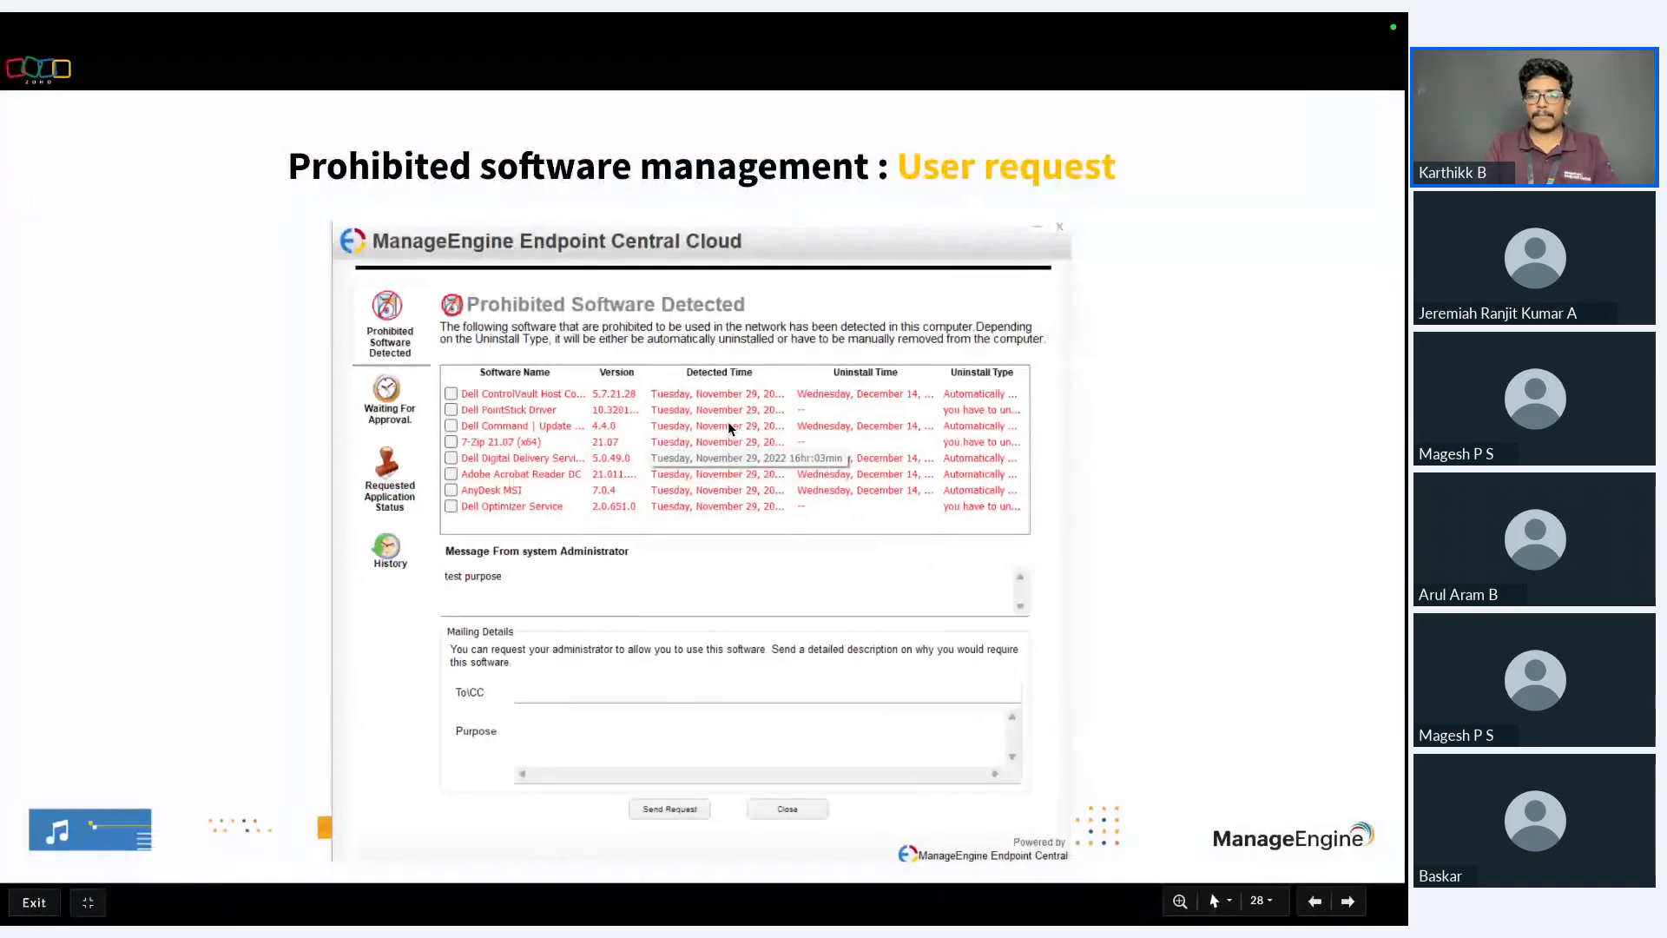
{"action": "key", "text": "Right"}
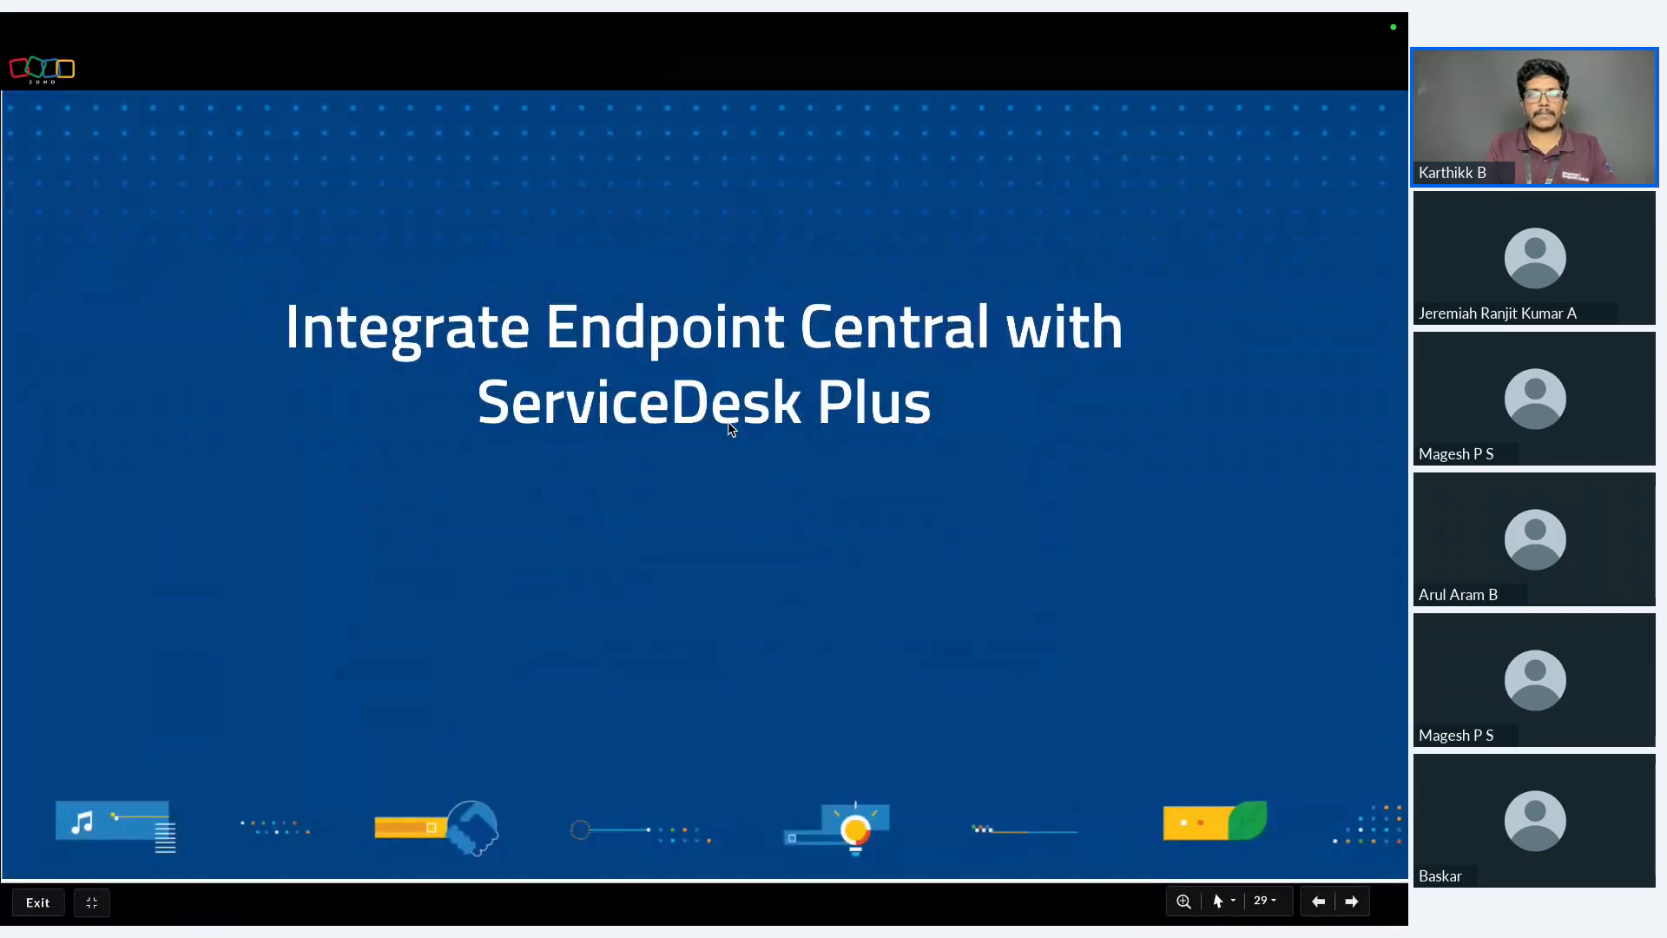
{"action": "key", "text": "Left"}
{"action": "key", "text": "Right"}
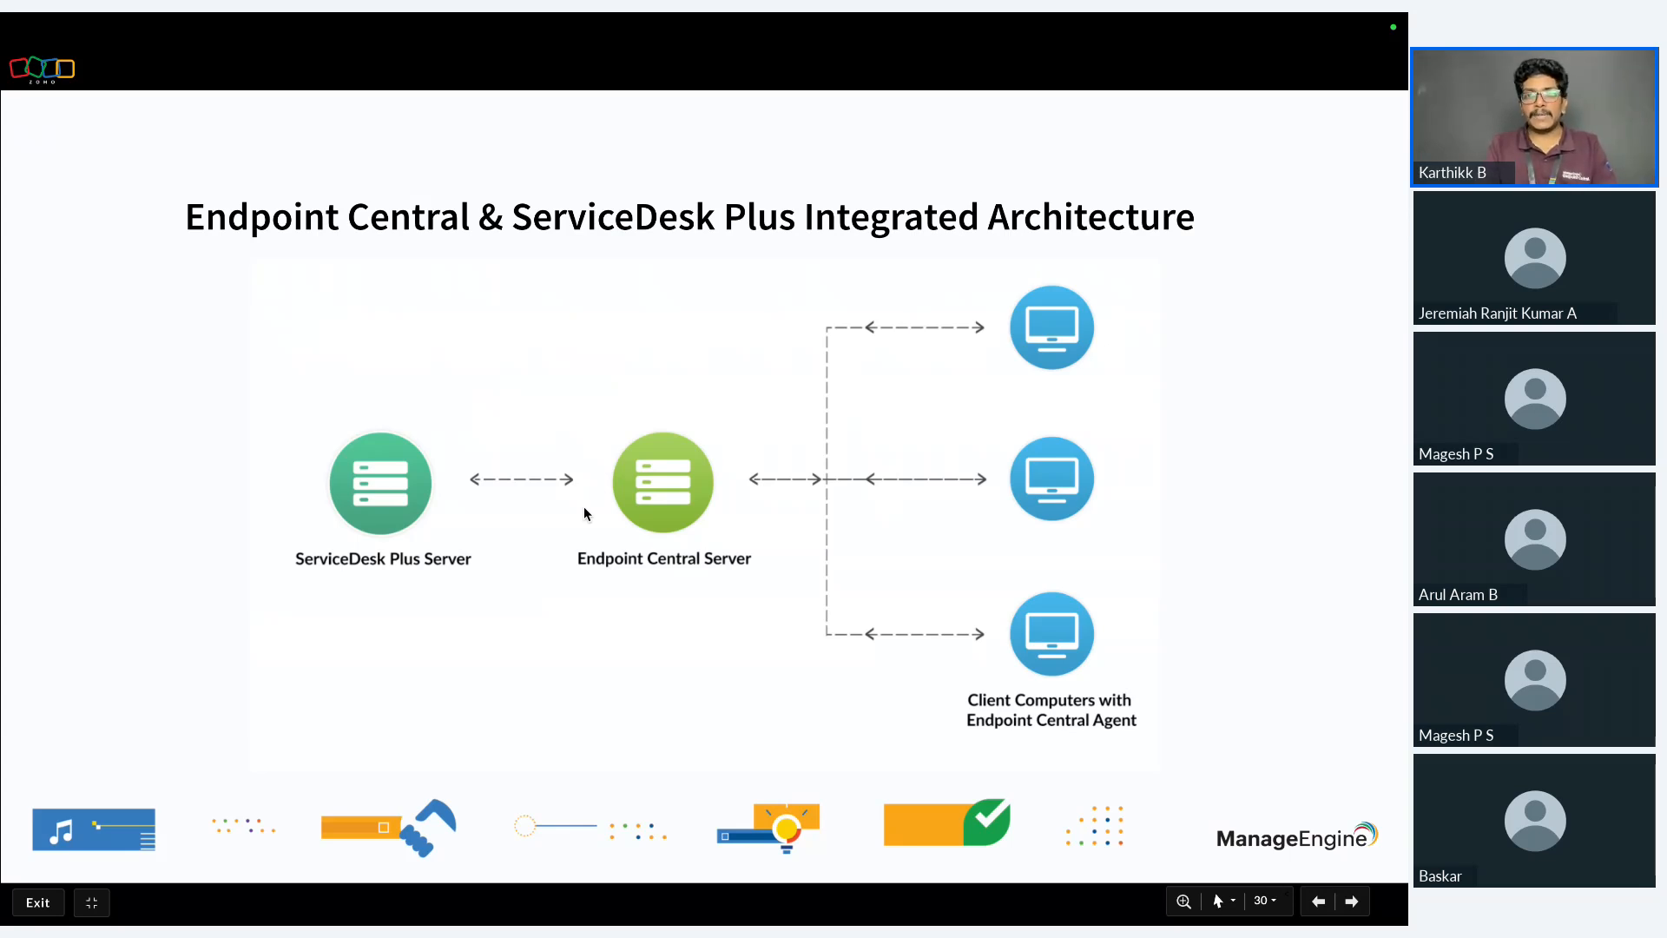
{"action": "key", "text": "ctrl+Right"}
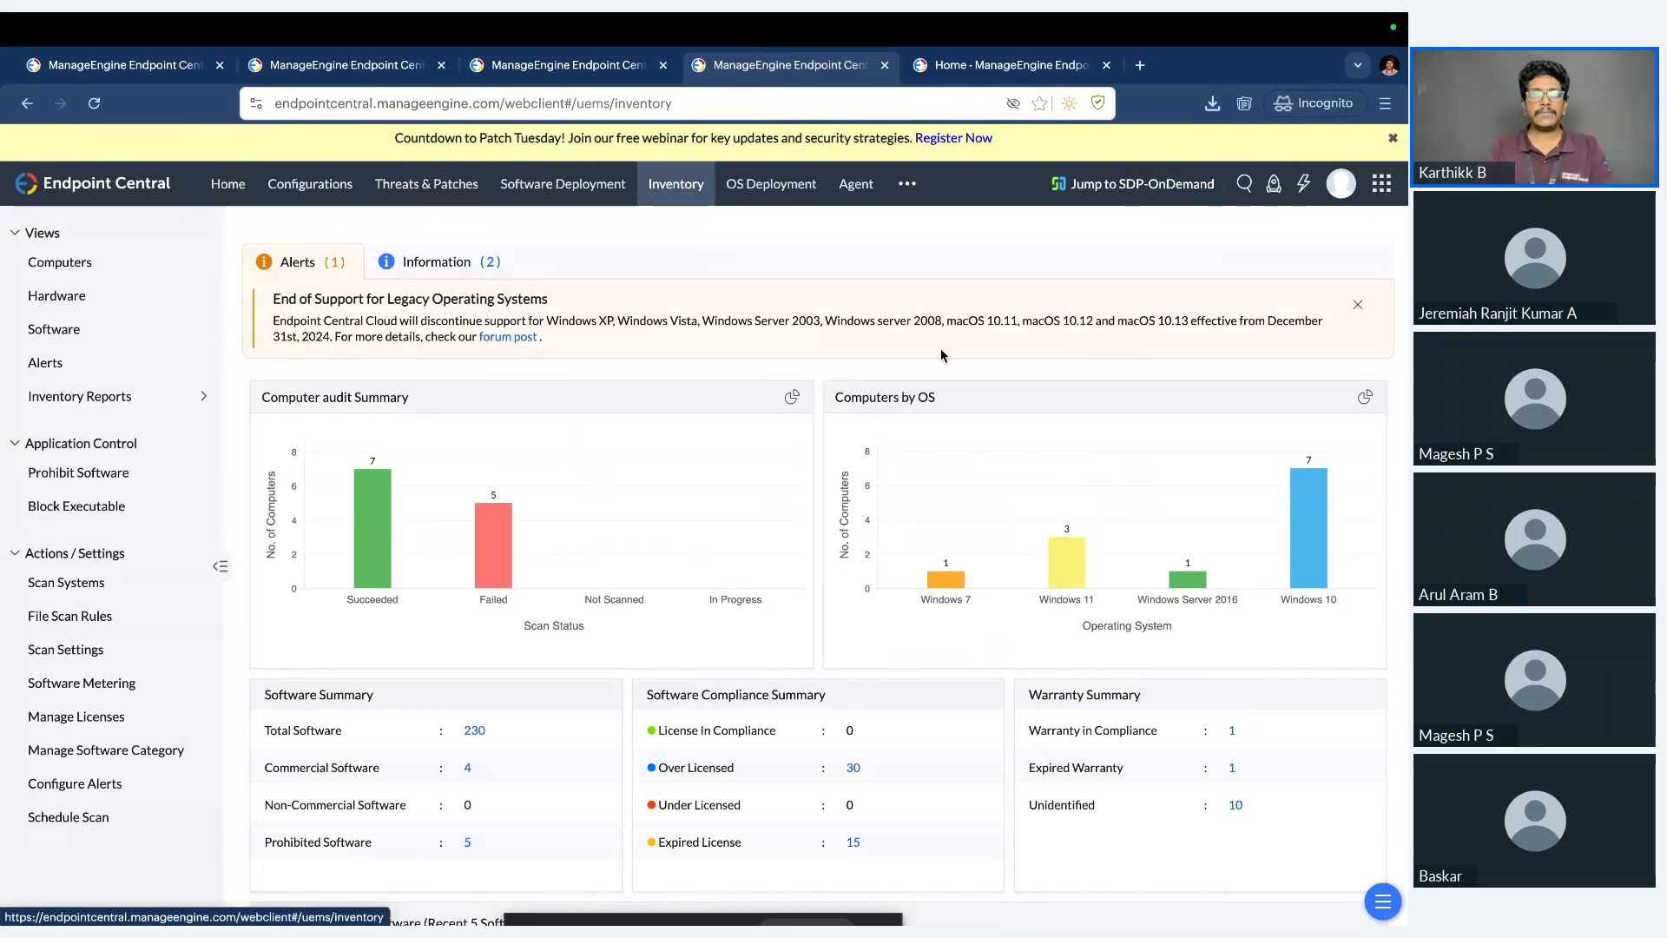
{"action": "key", "text": "ctrl+Left"}
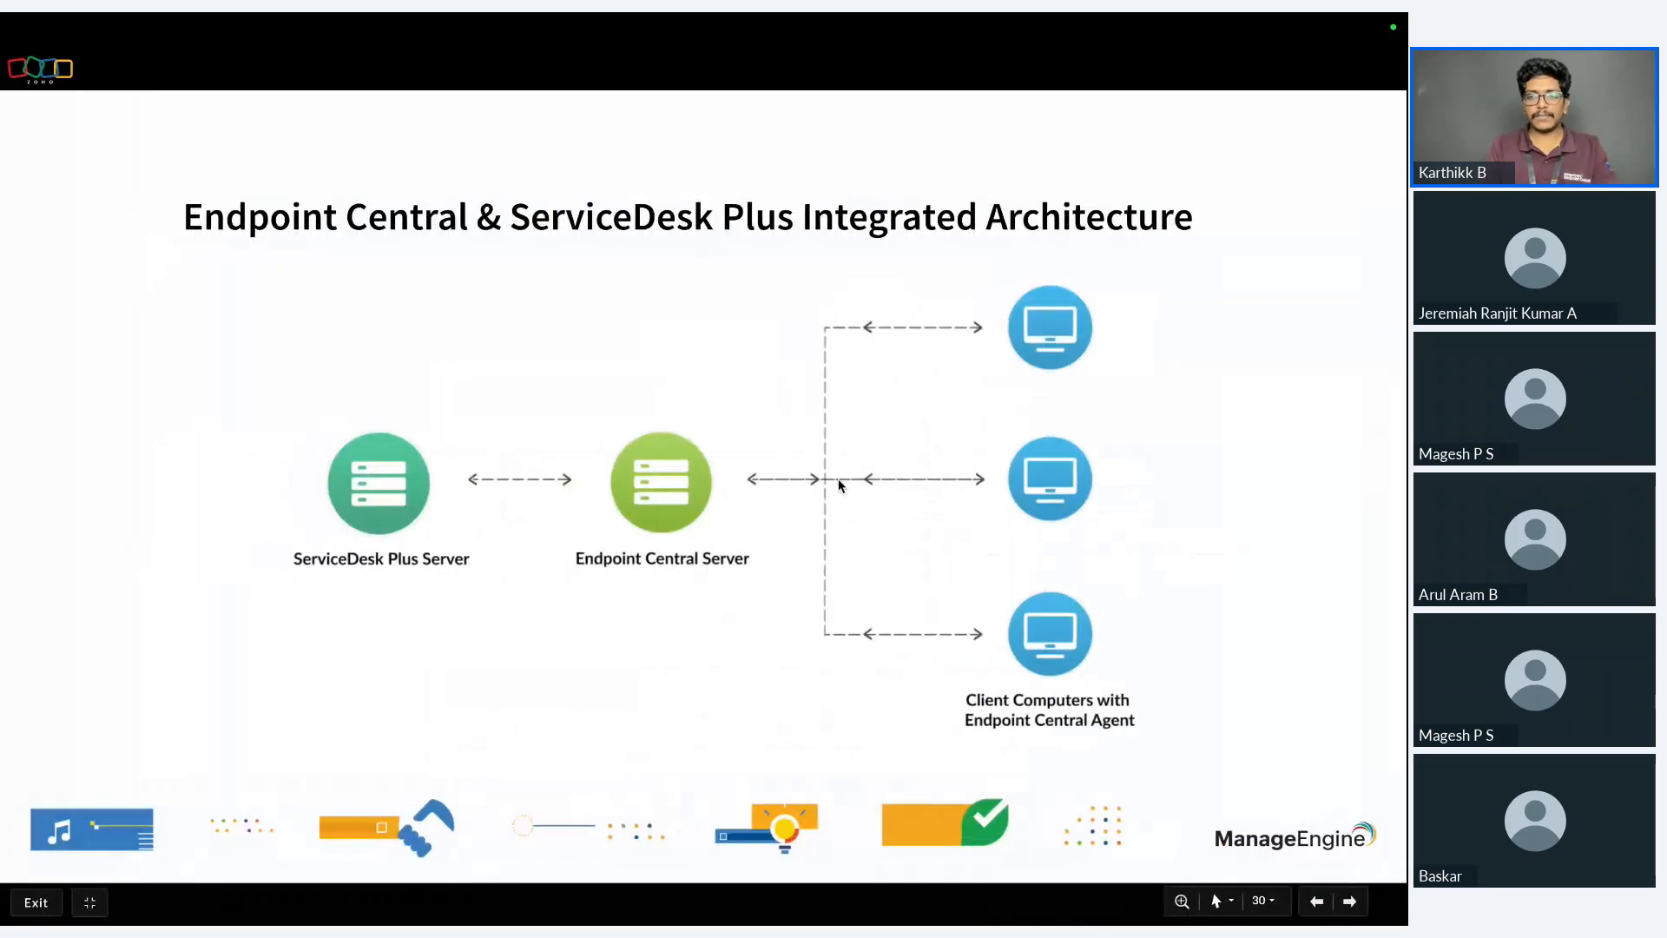
{"action": "key", "text": "Right"}
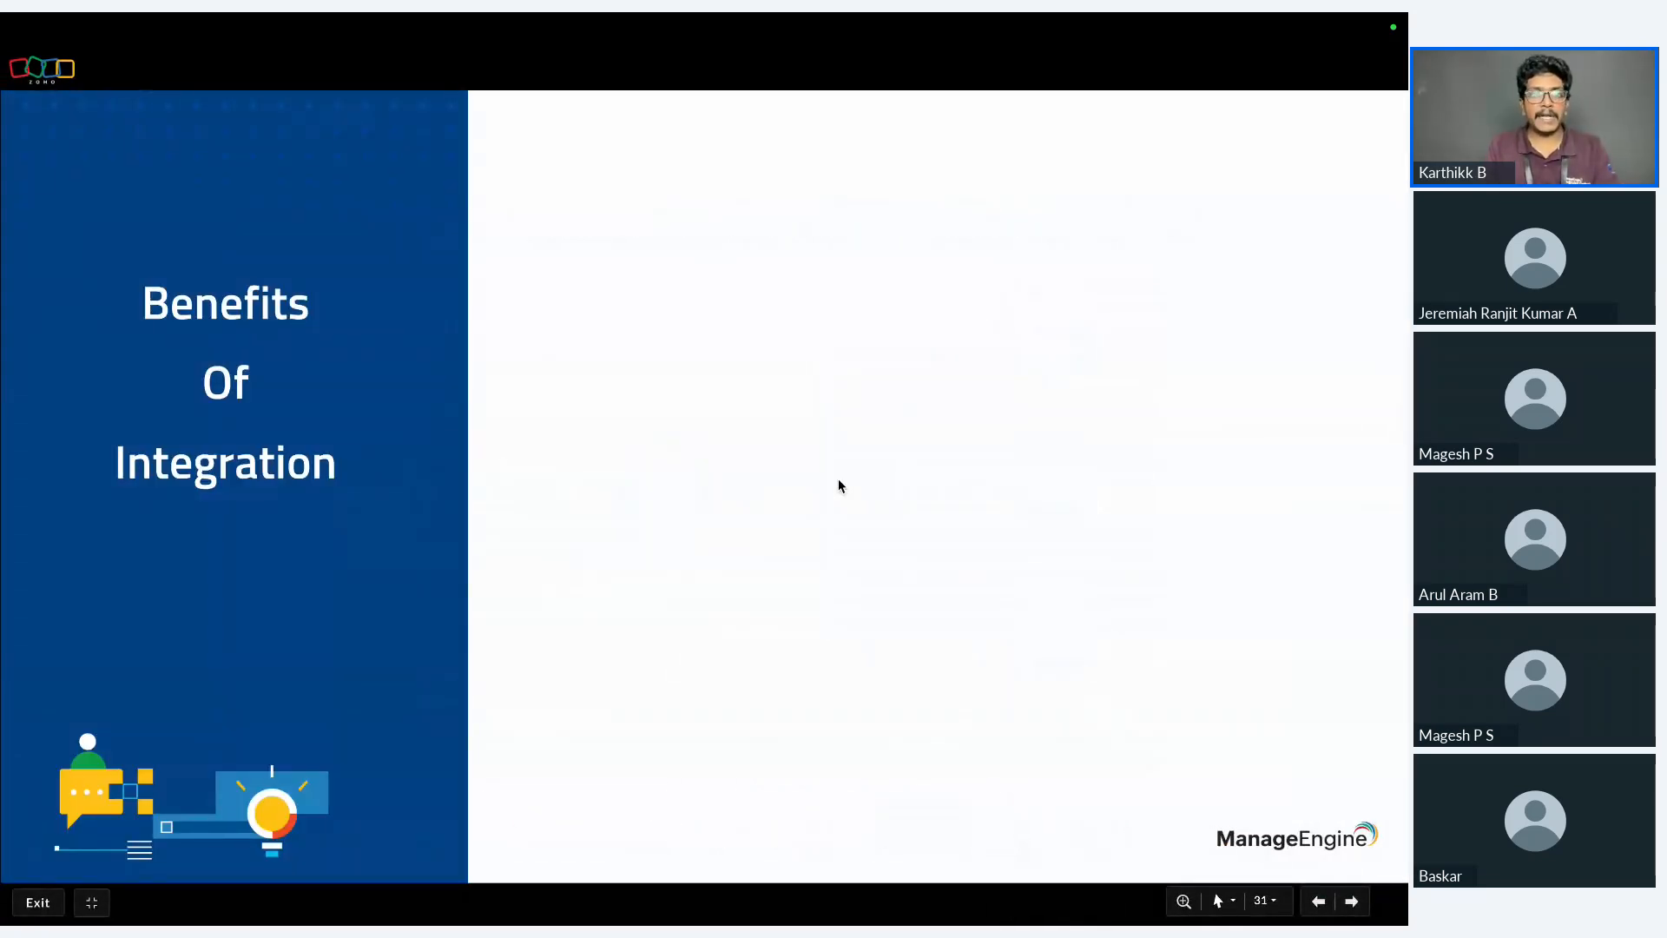
{"action": "key", "text": "Right"}
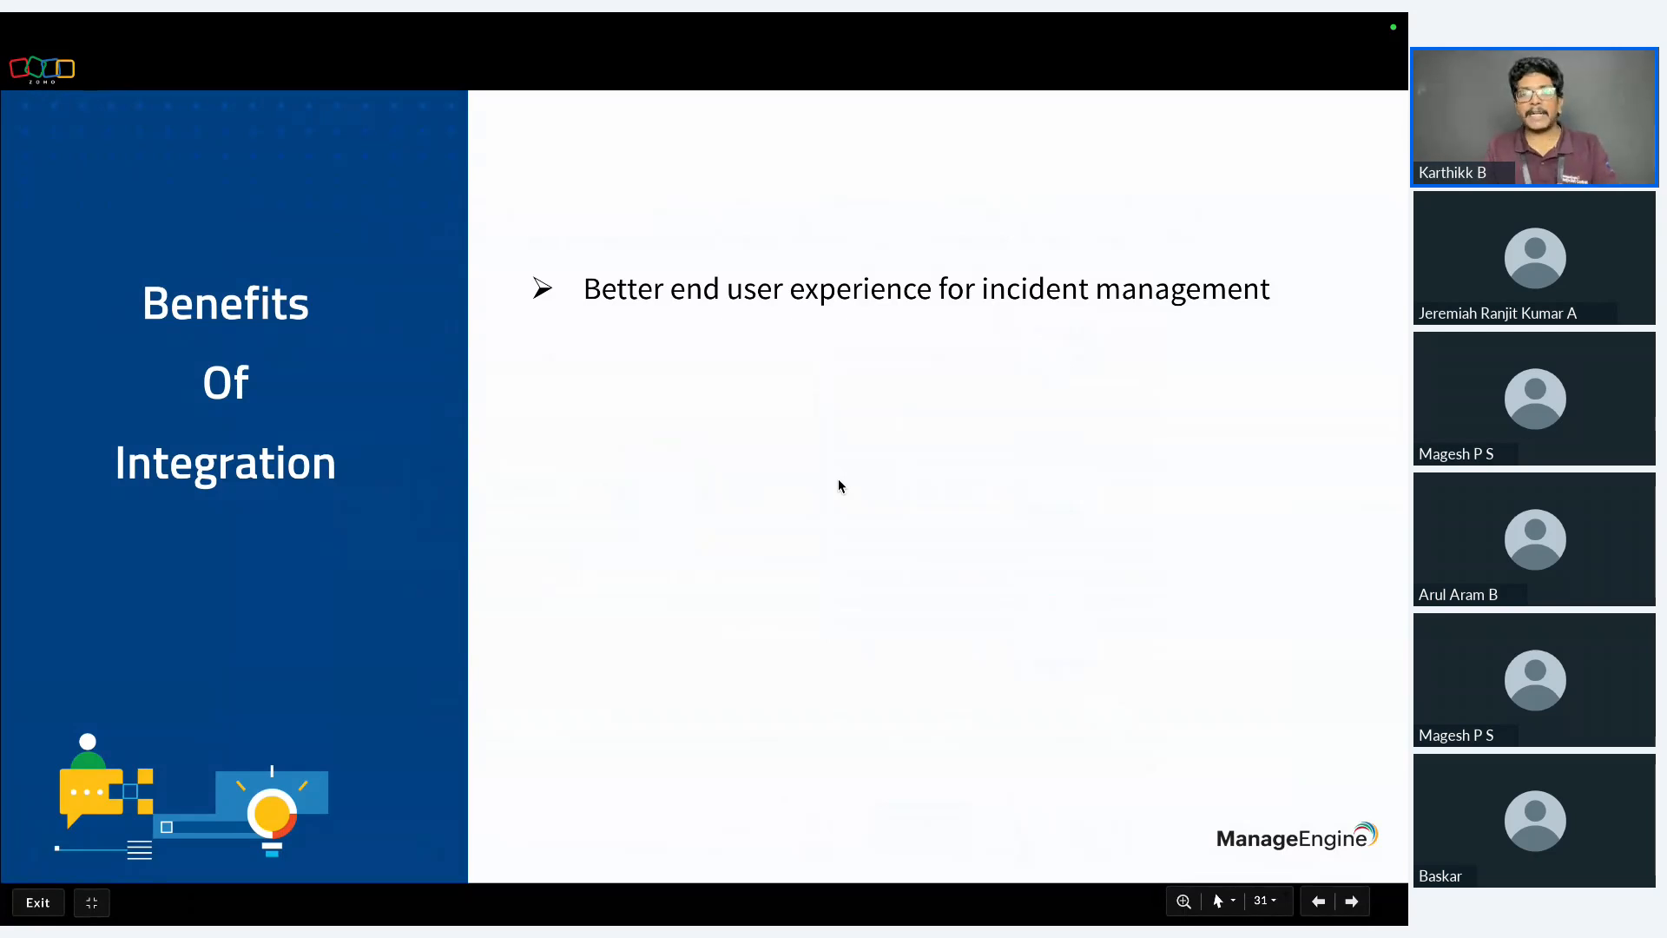
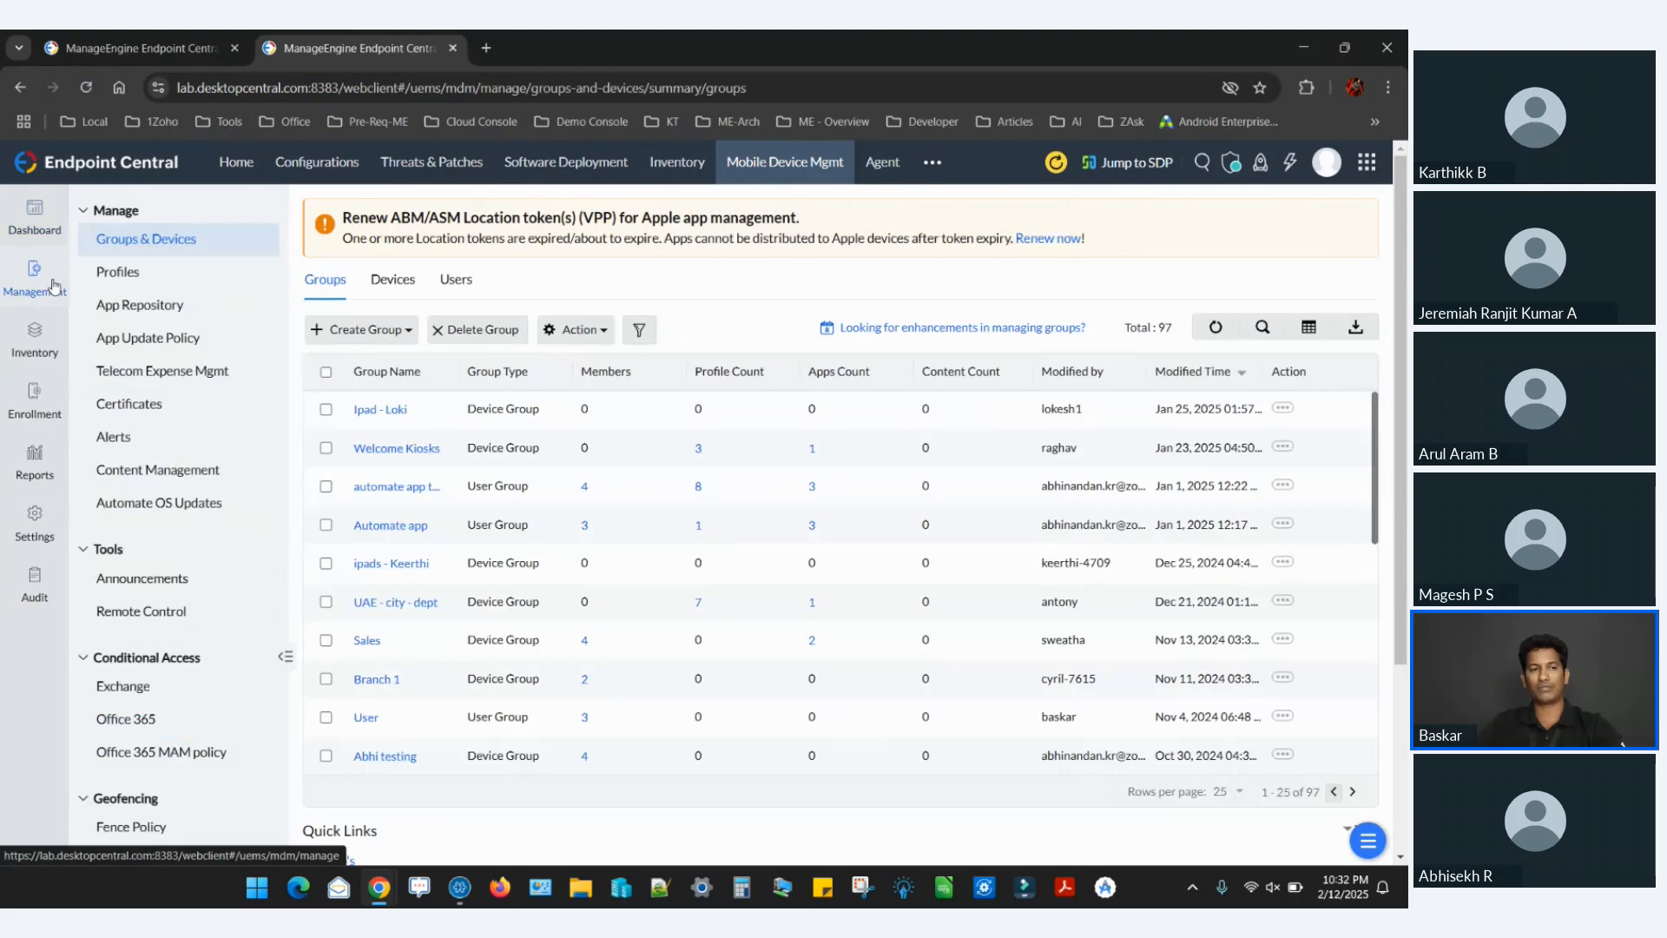
Create a Windows profile with the default name and view its Passcode policy settings.
{"action": "left_click", "coordinate": [164, 282]}
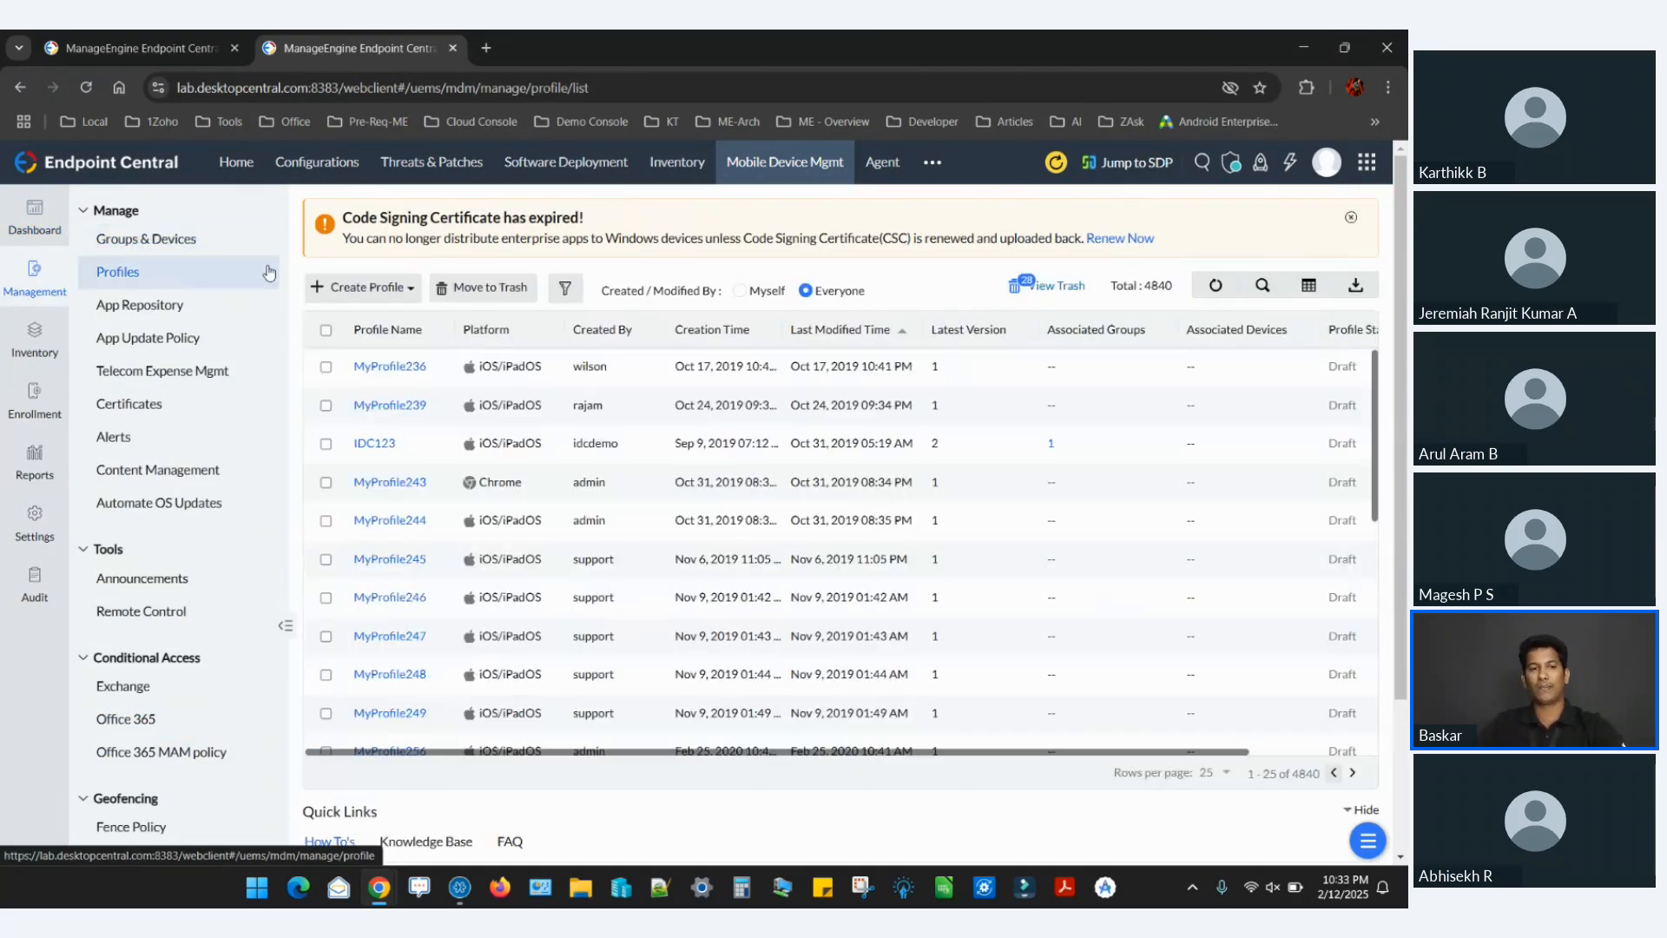
{"action": "left_click", "coordinate": [400, 296]}
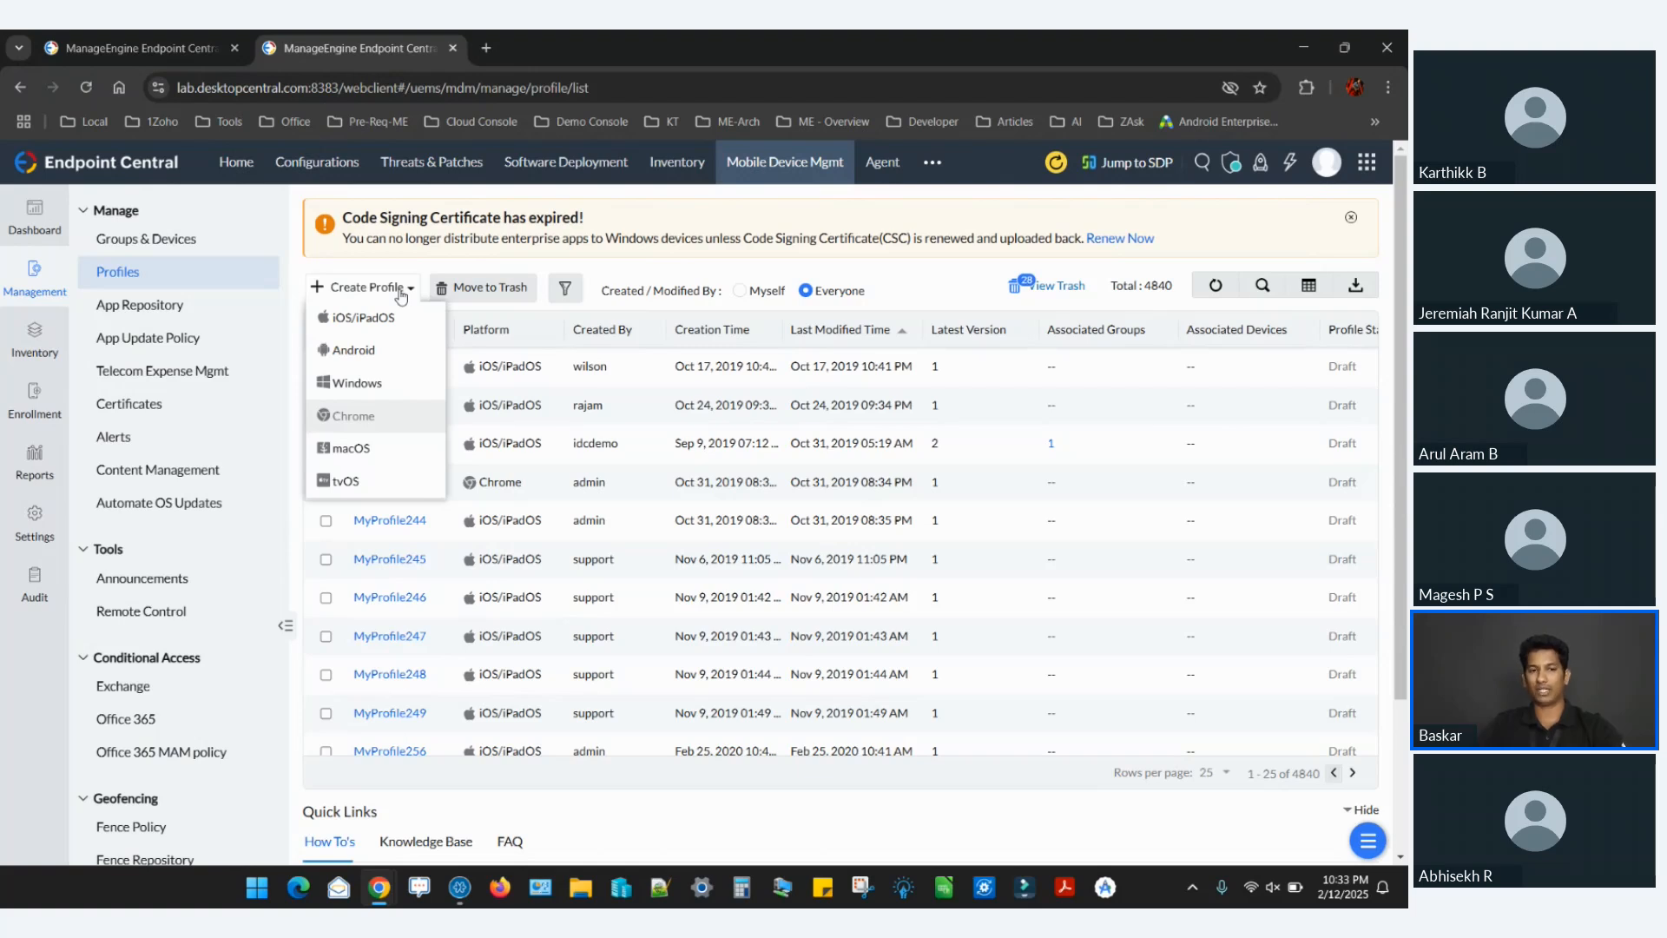
{"action": "left_click", "coordinate": [395, 385]}
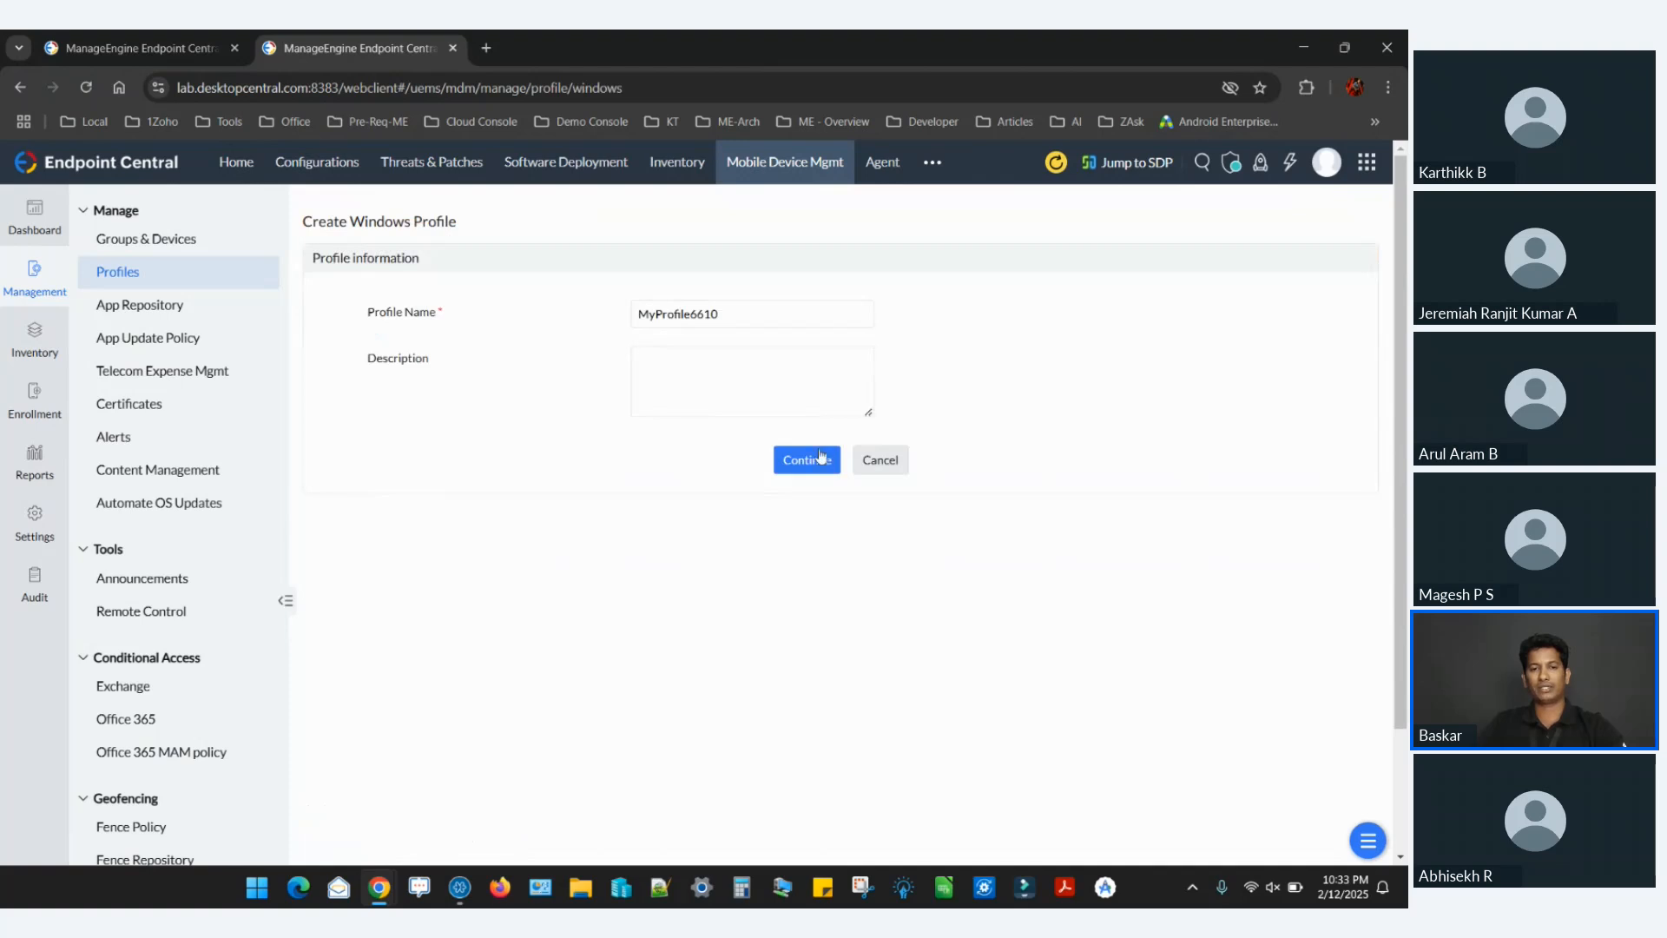
{"action": "left_click", "coordinate": [828, 462]}
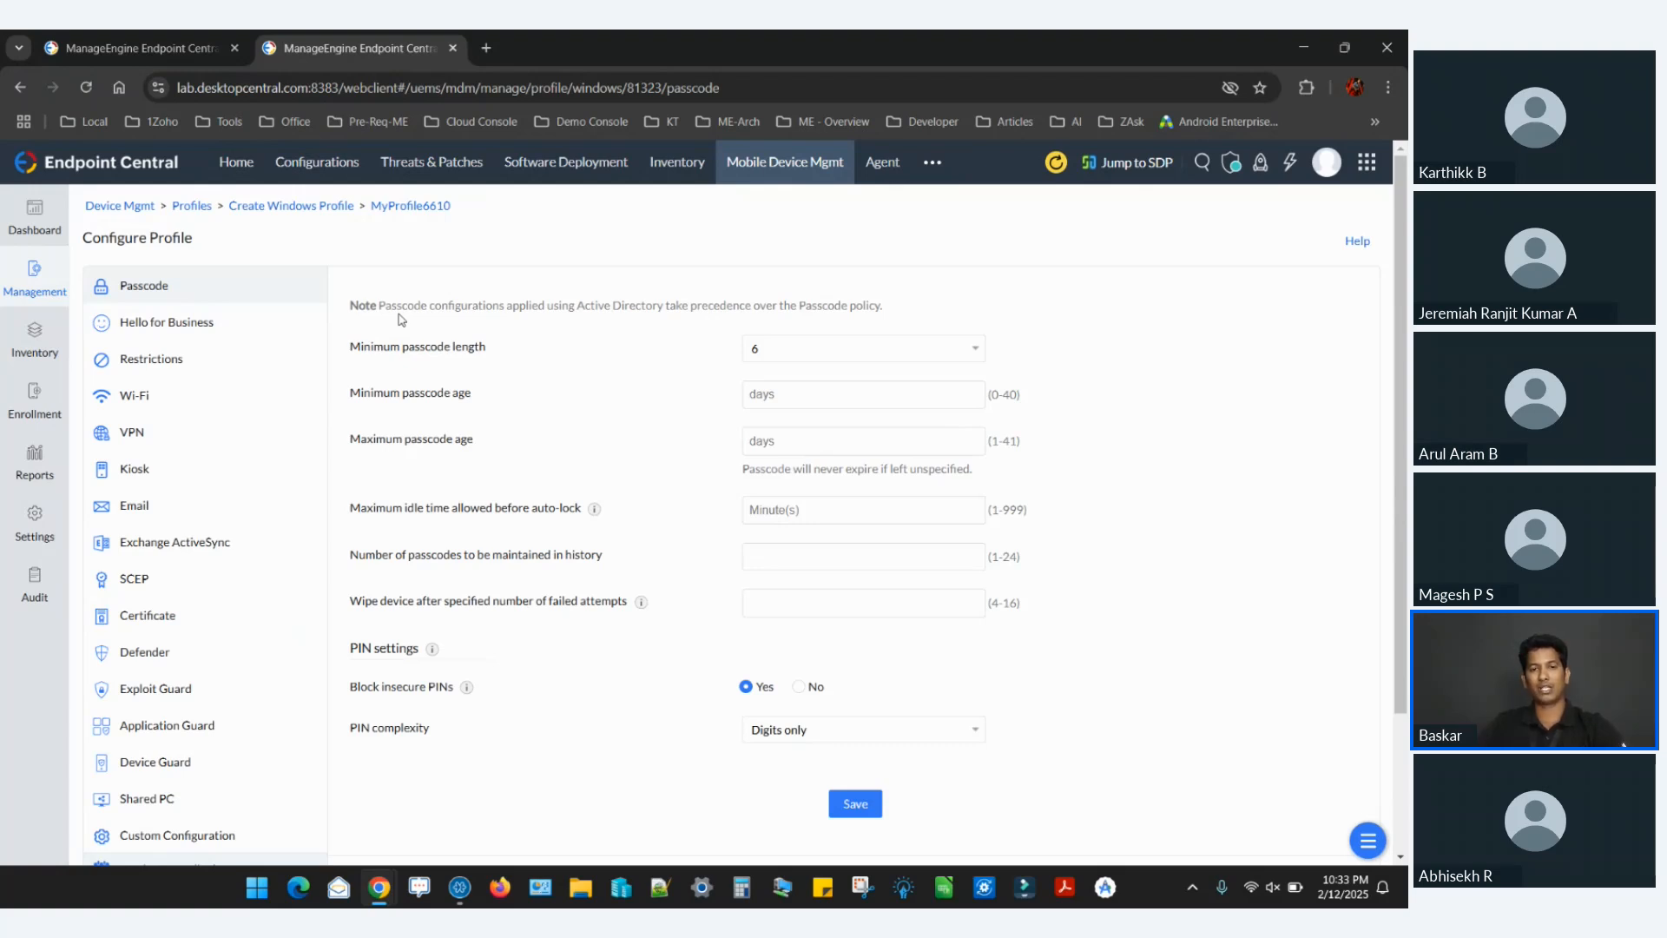
{"action": "left_click", "coordinate": [814, 382]}
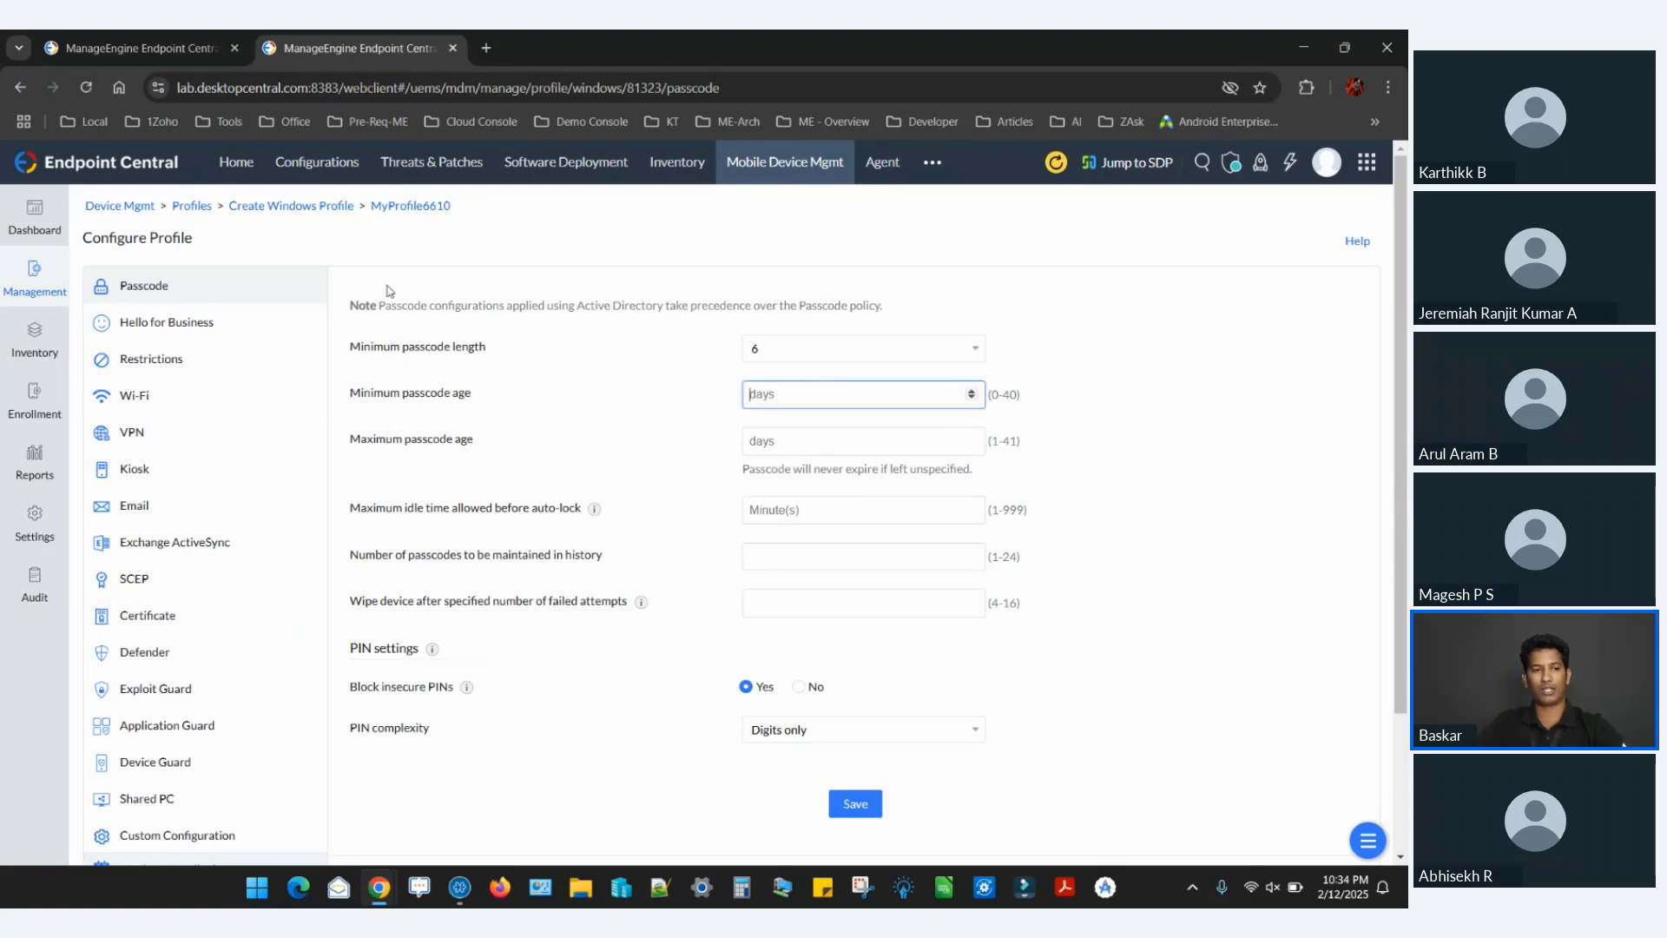
View the profile's Network restrictions, then set Camera and Screen Capture under Device Functionality to Restrict.
{"action": "left_click", "coordinate": [204, 363]}
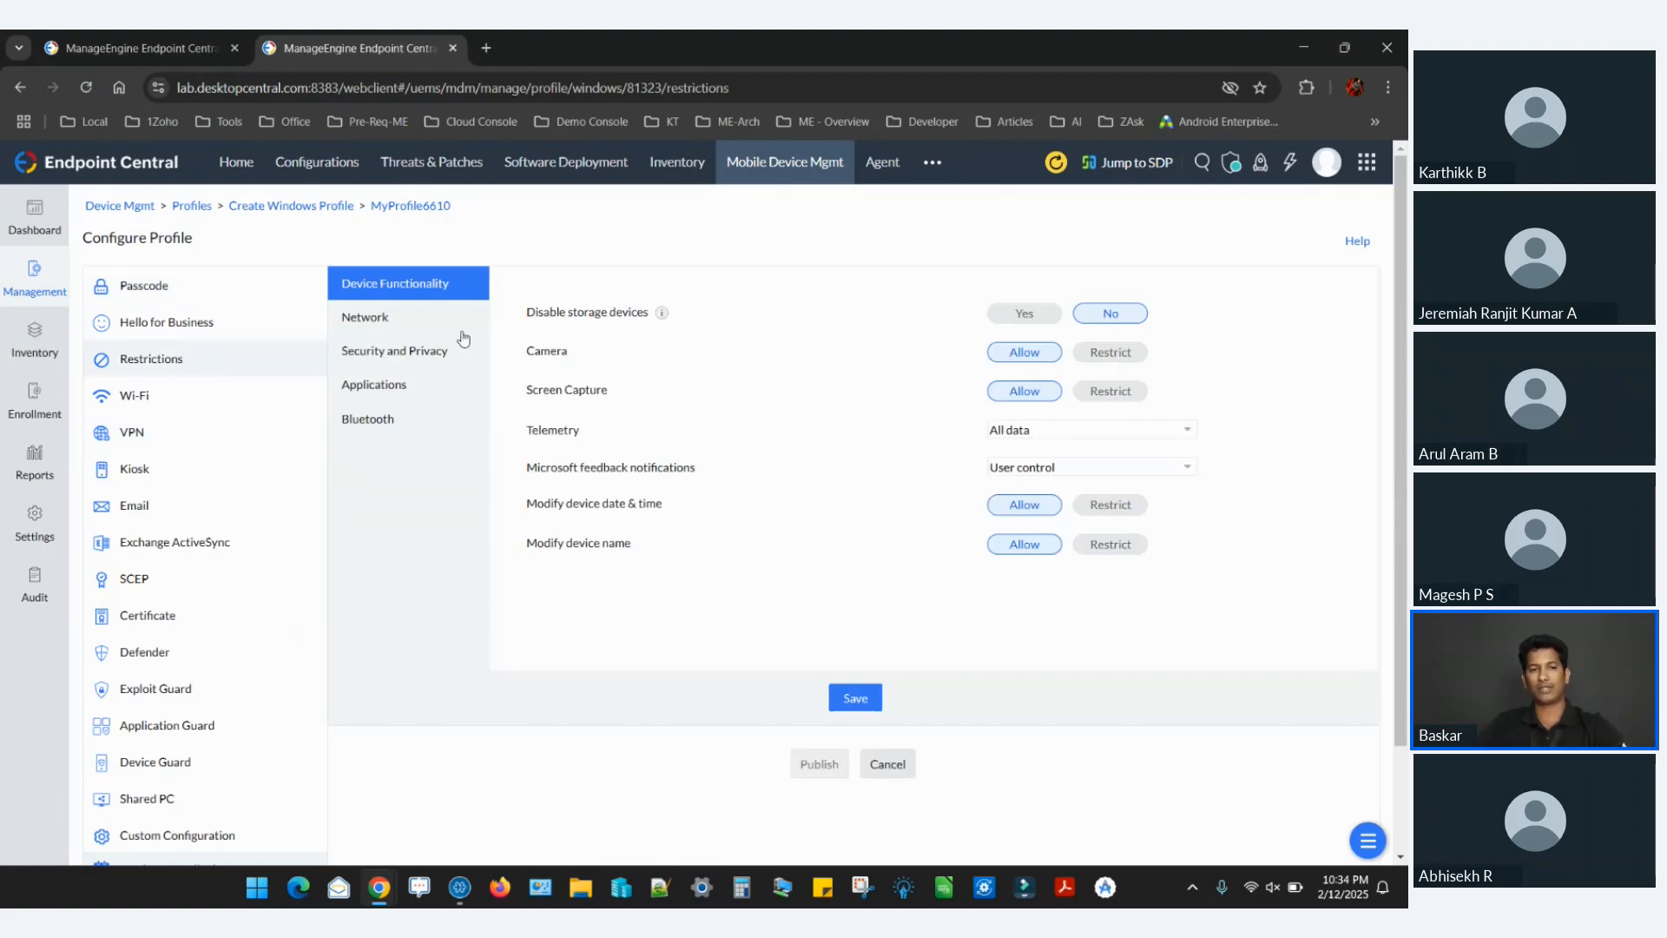
{"action": "left_click", "coordinate": [426, 321]}
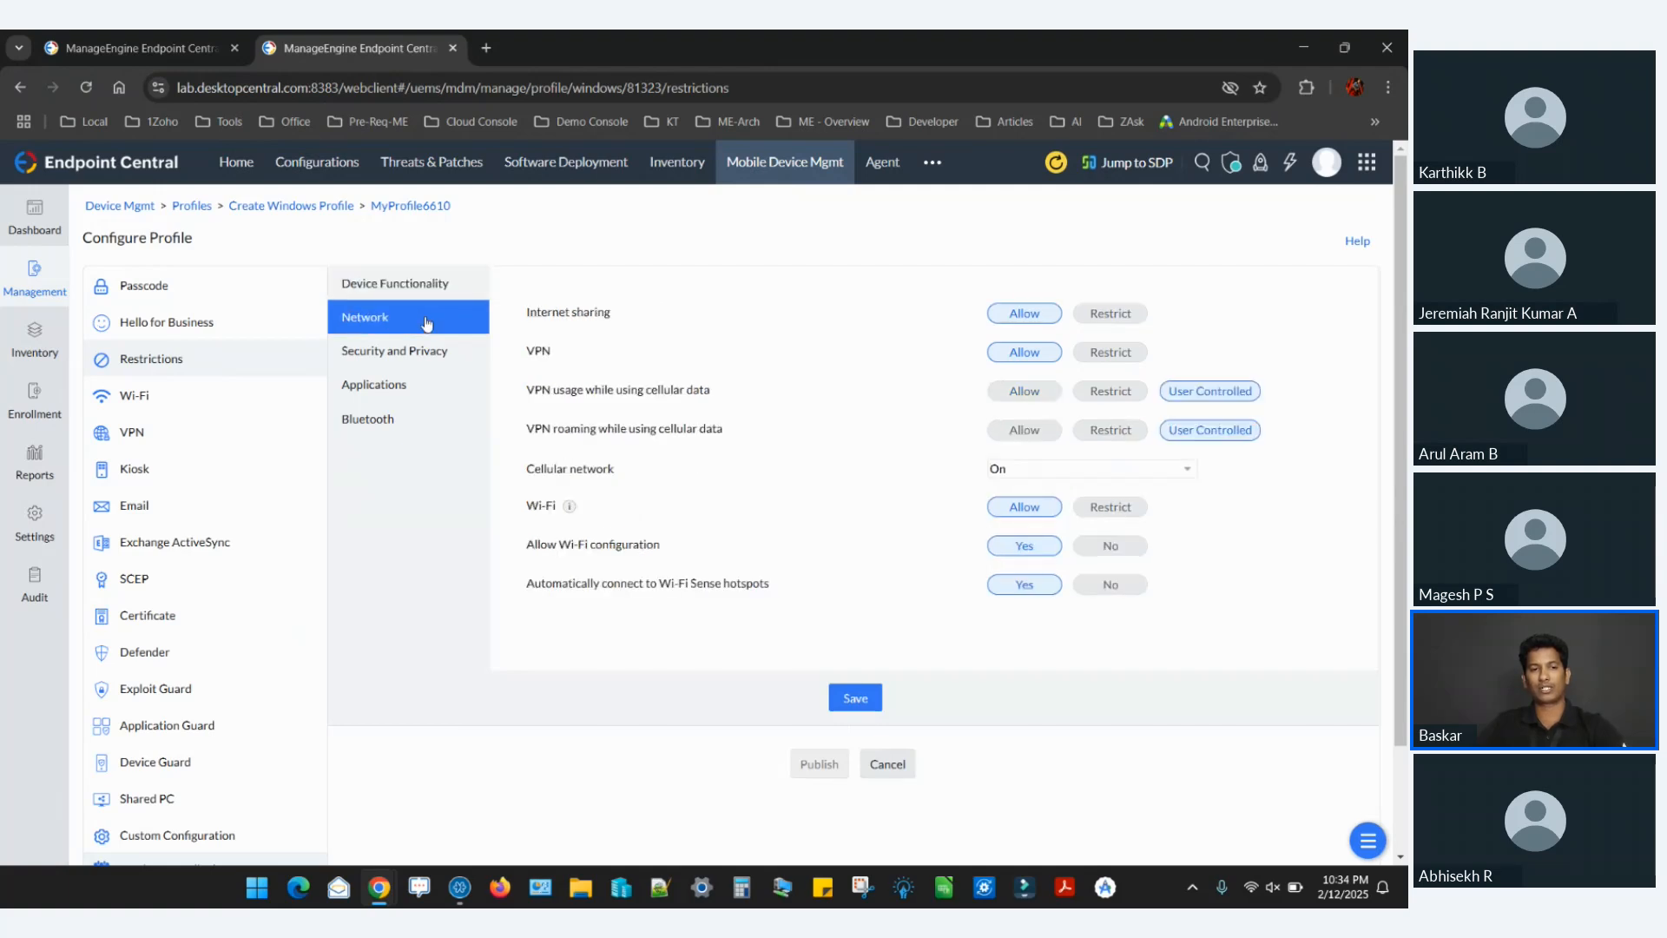
{"action": "left_click", "coordinate": [435, 290]}
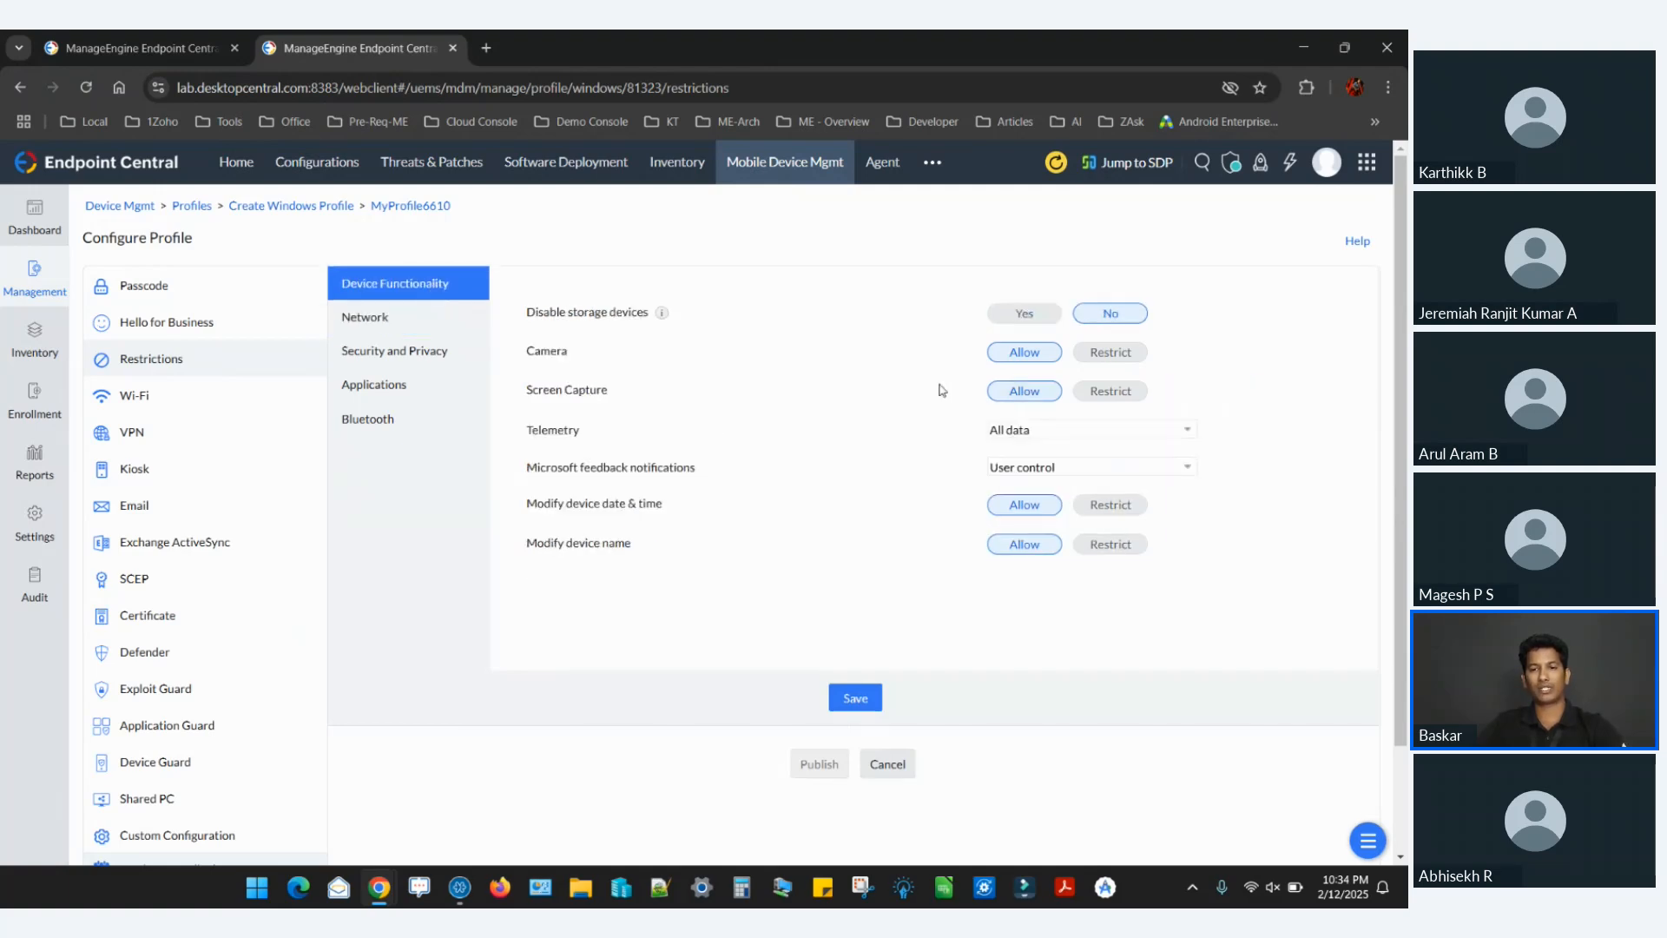
{"action": "left_click", "coordinate": [1094, 354]}
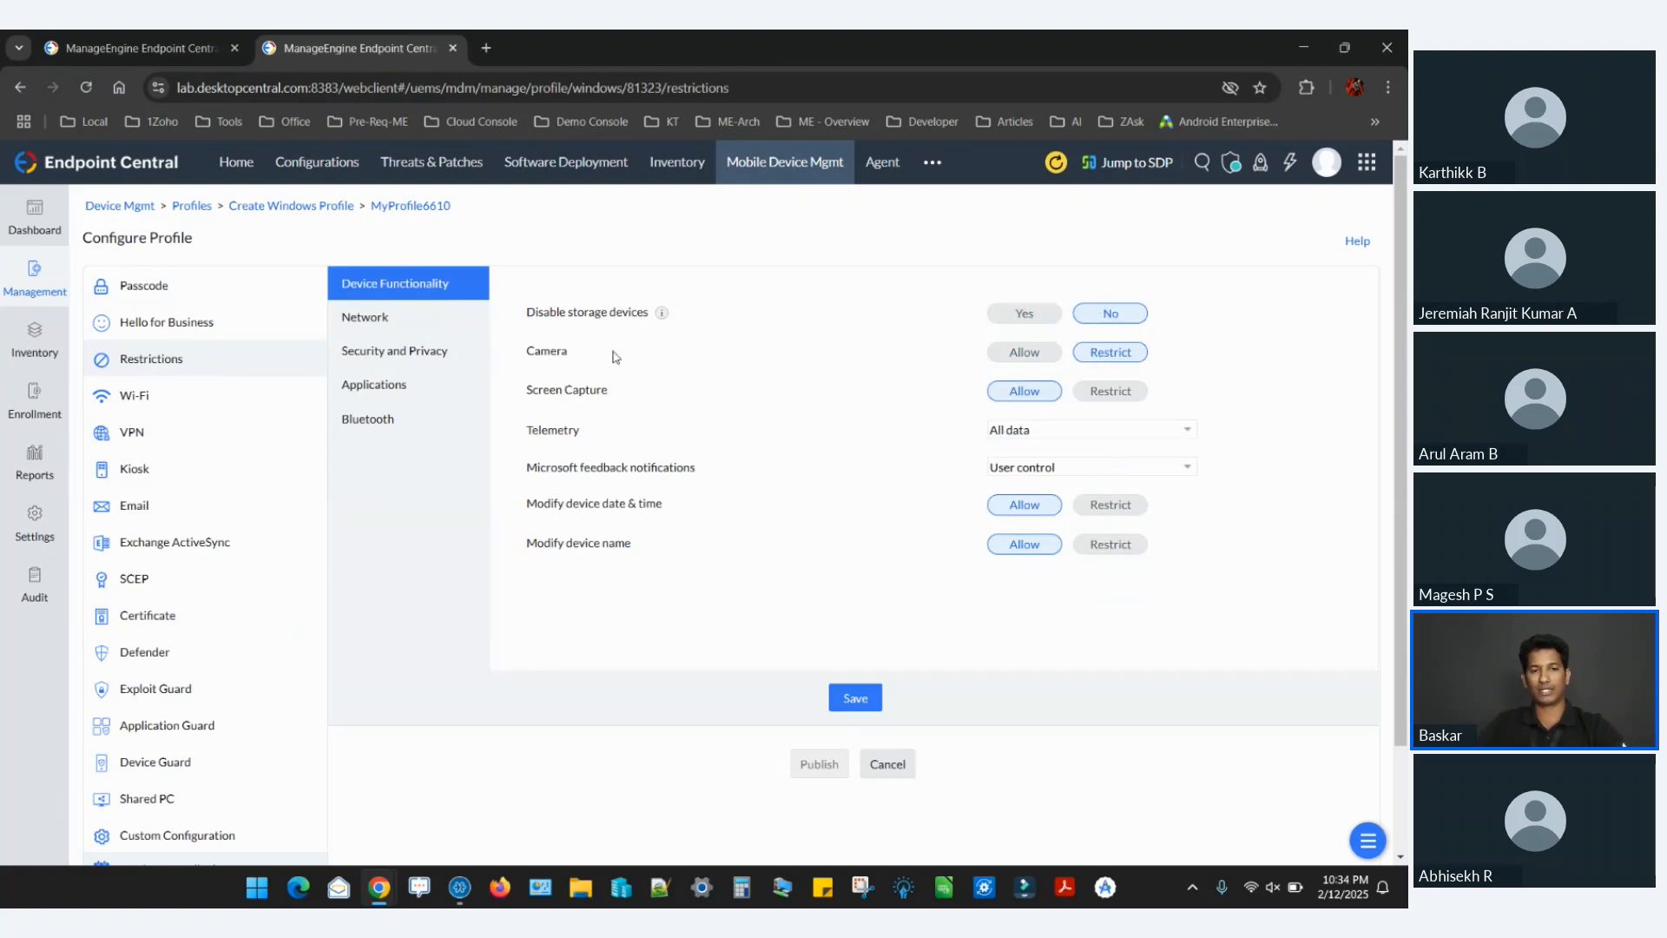
{"action": "left_click", "coordinate": [1116, 397]}
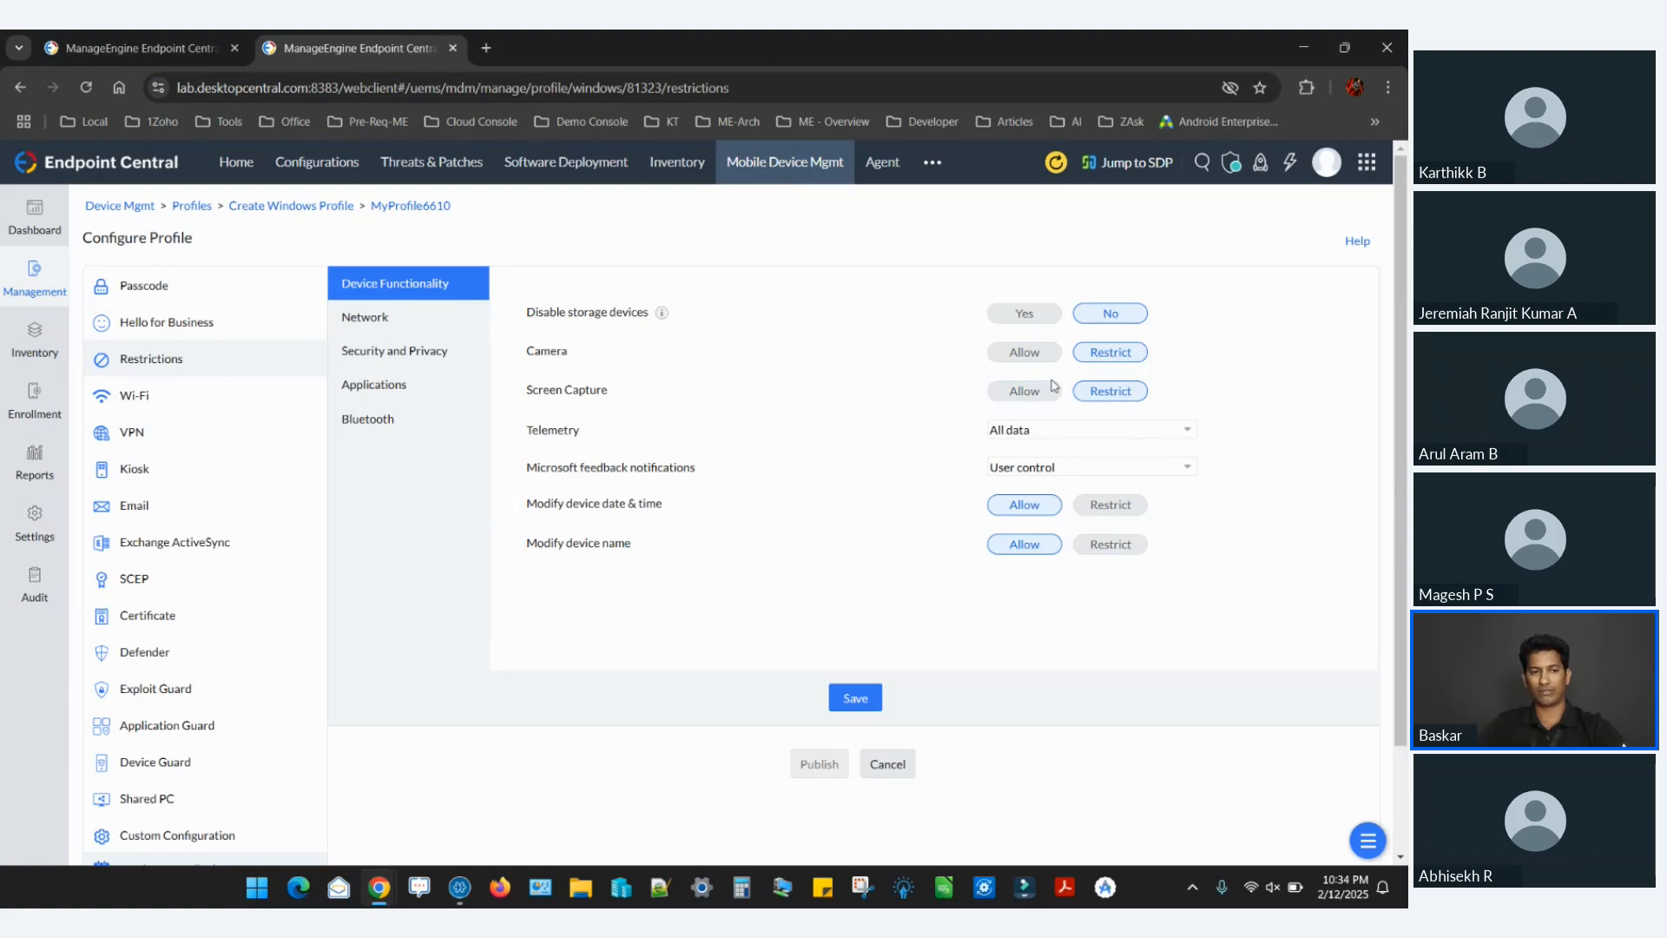
Fill in the Wi-Fi SSID with 802.1x EAP as the security type, and view the Add Certificate form without adding one.
{"action": "left_click", "coordinate": [212, 401]}
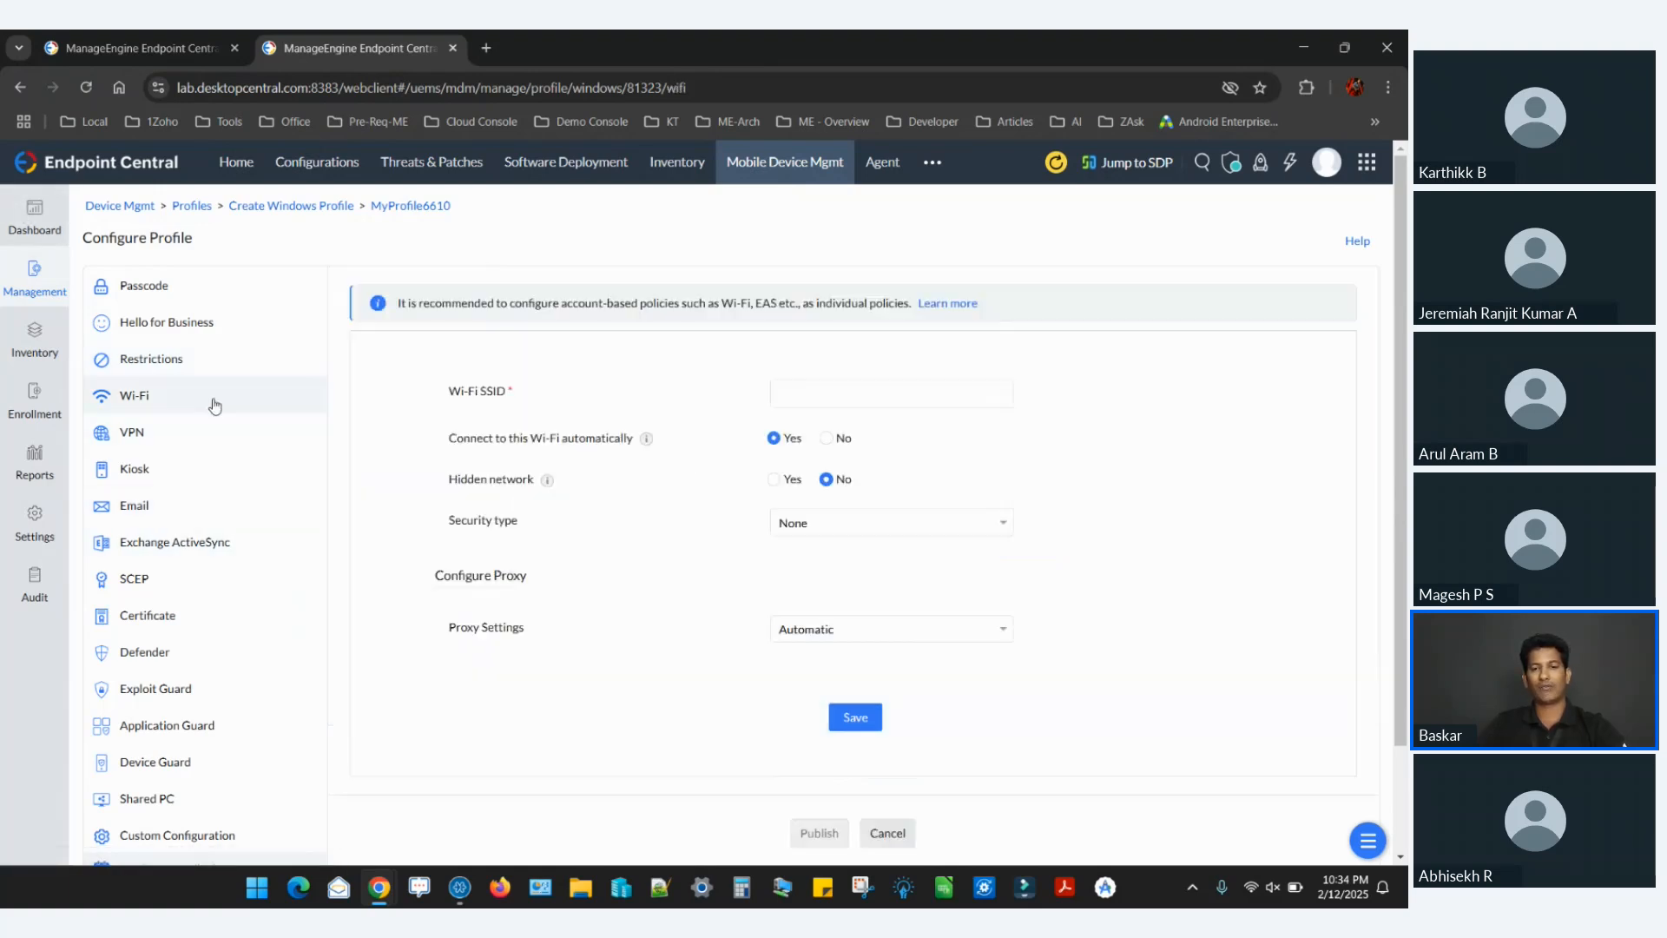
{"action": "left_click", "coordinate": [829, 383]}
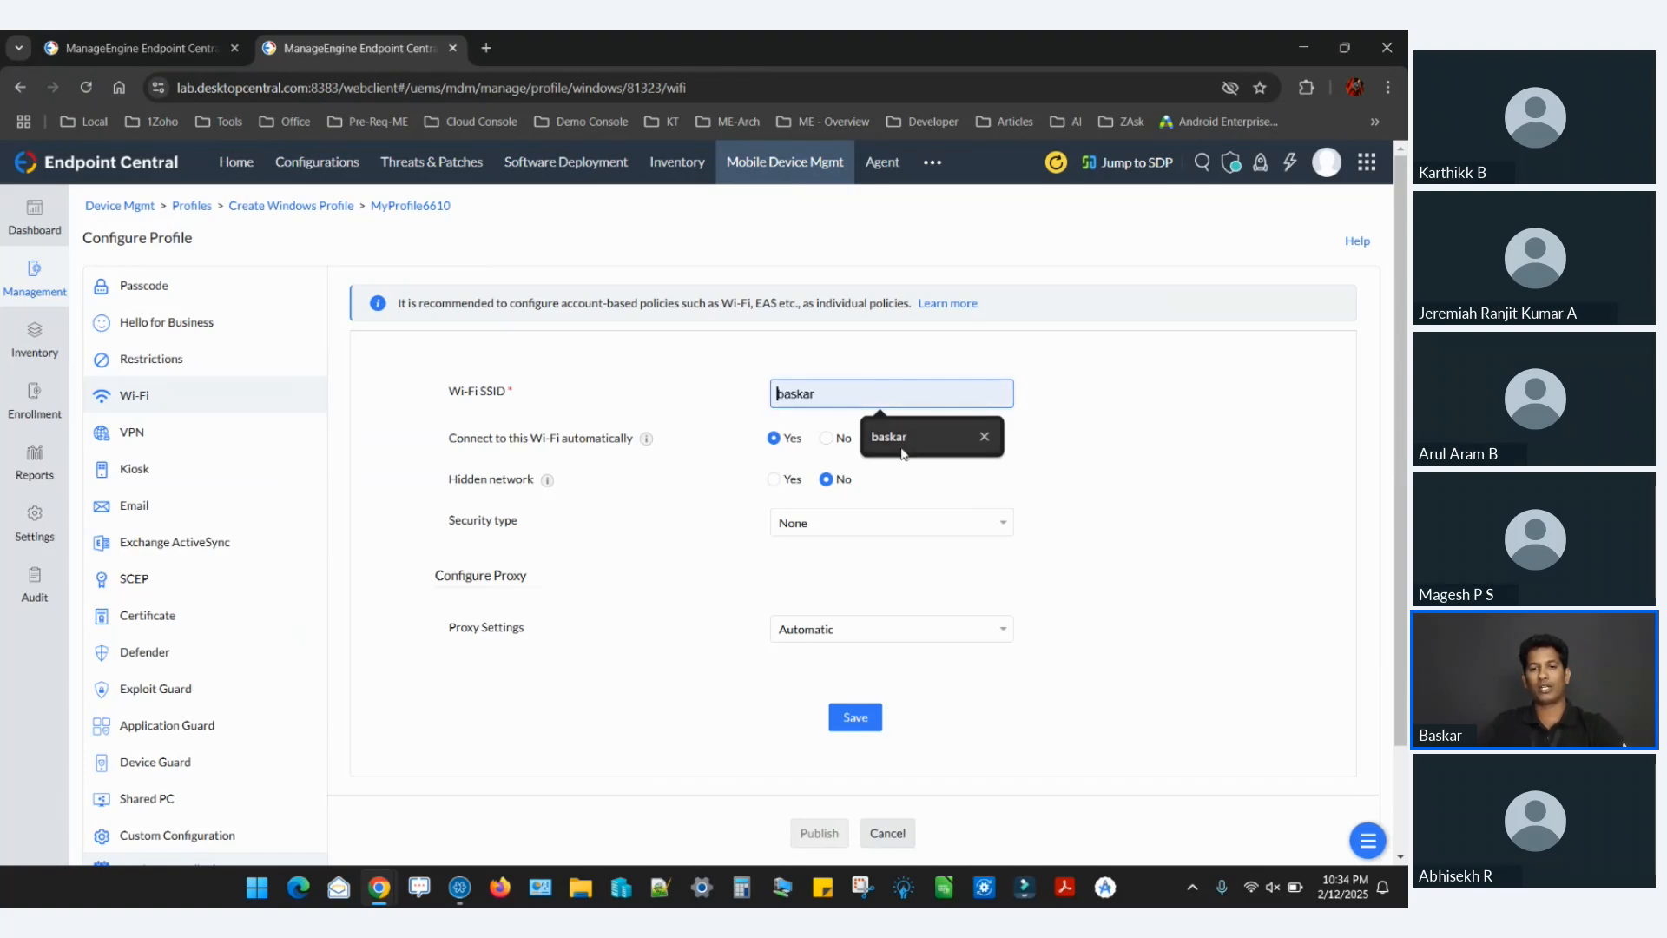
{"action": "left_click", "coordinate": [903, 453]}
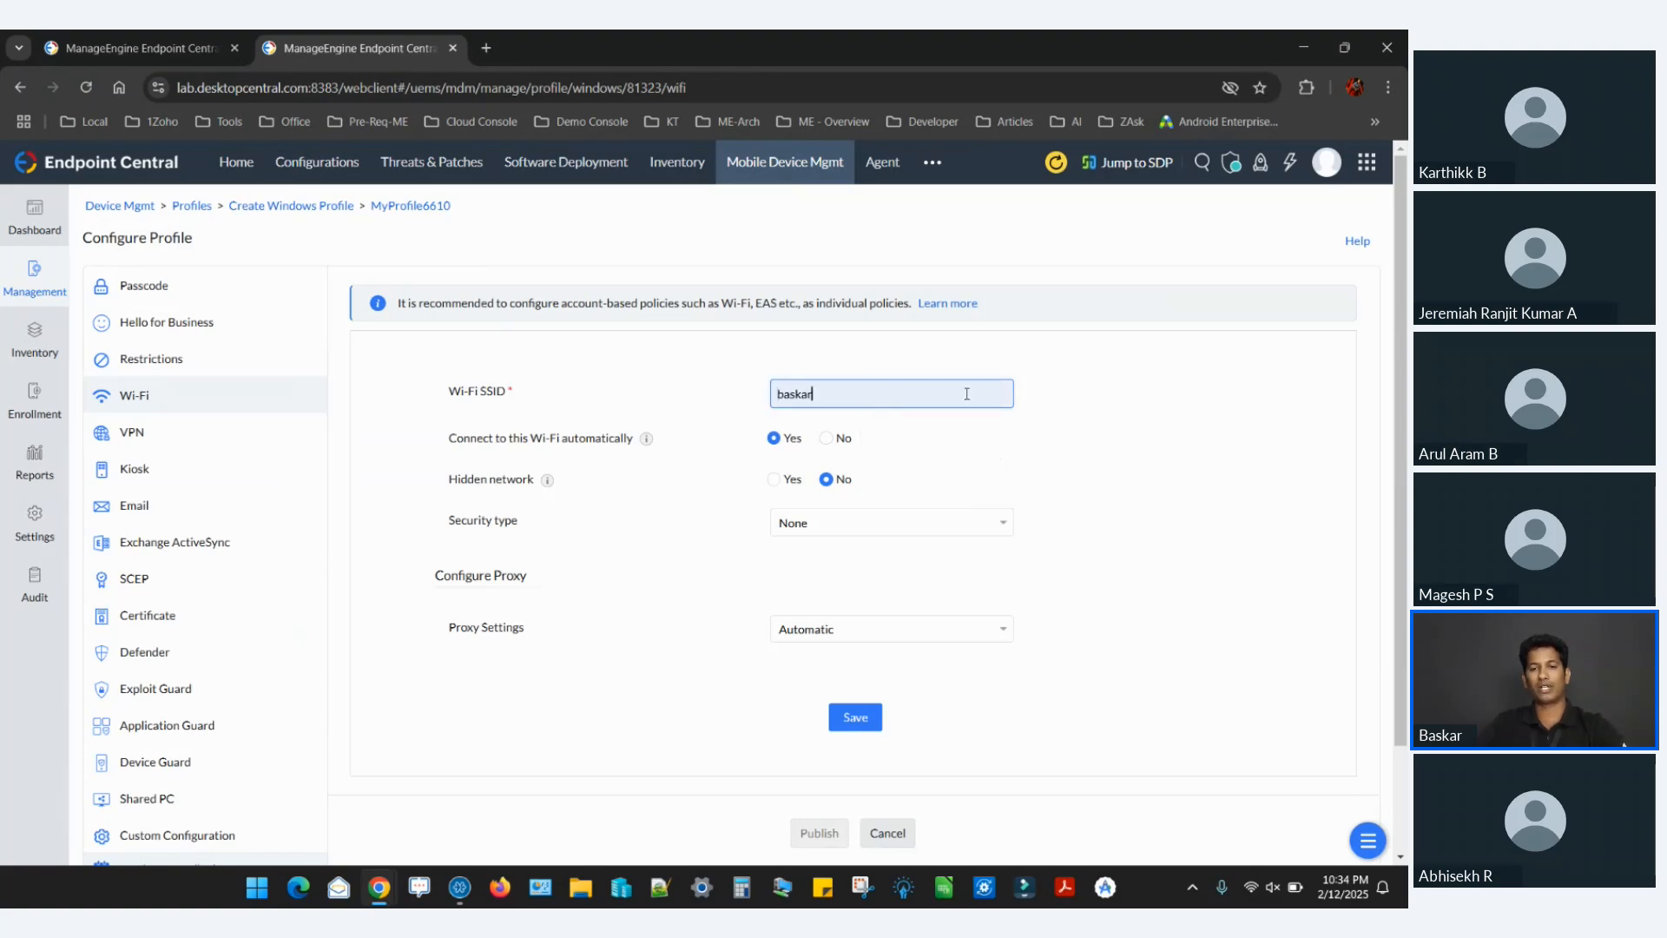
{"action": "left_click", "coordinate": [871, 524]}
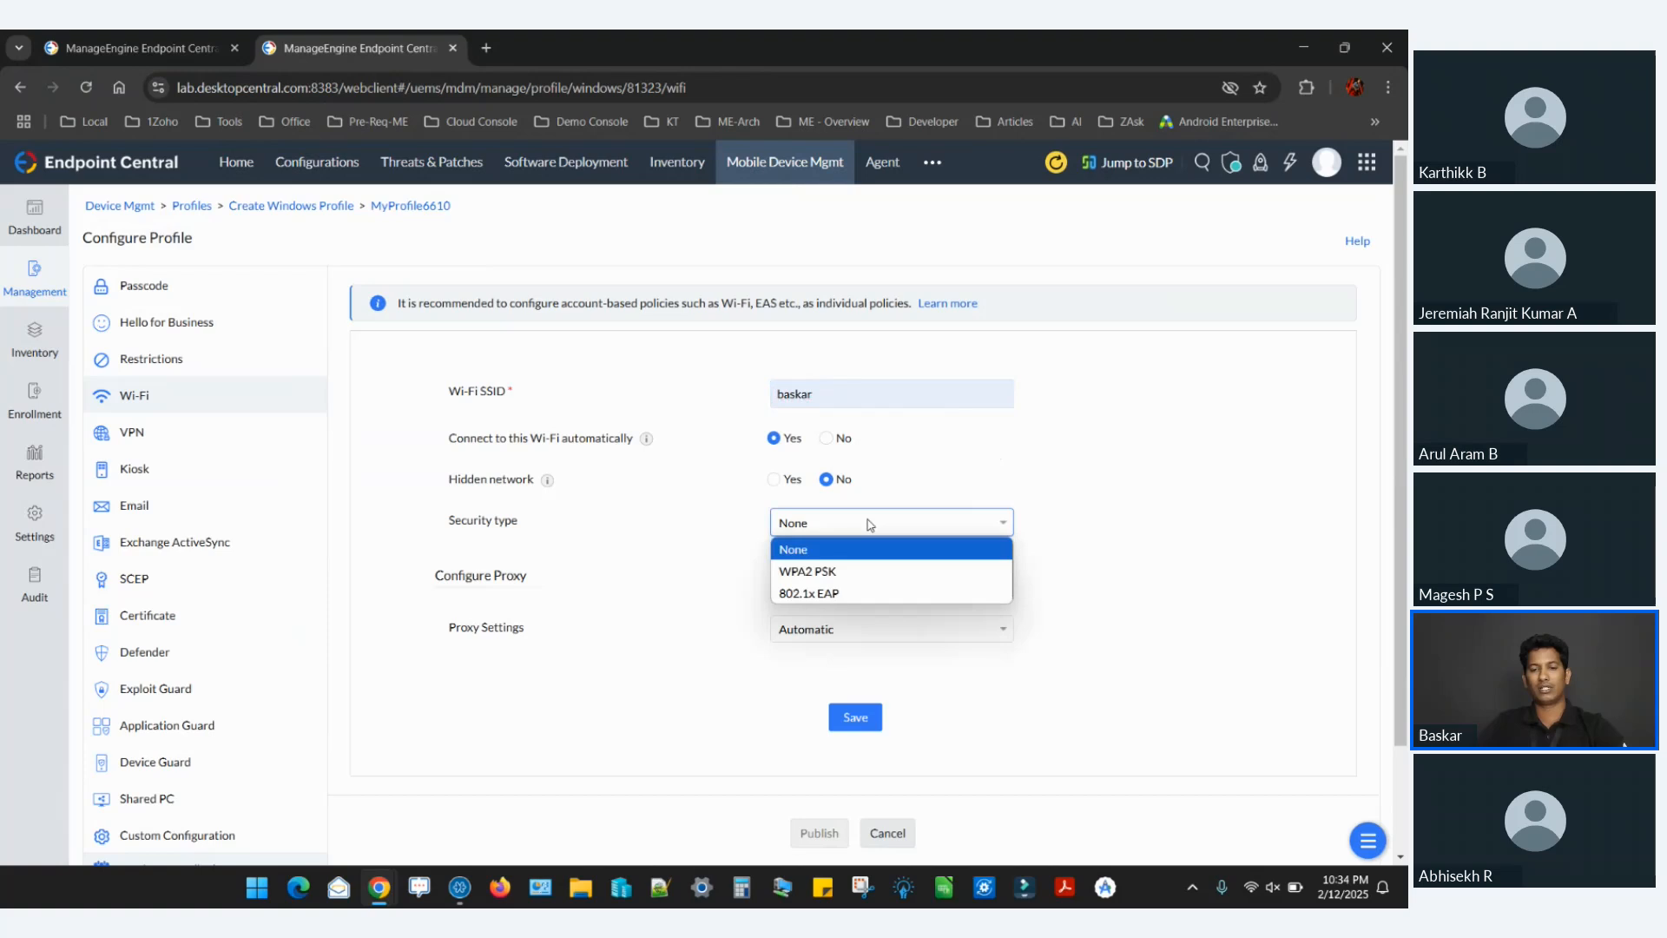
{"action": "left_click", "coordinate": [834, 593]}
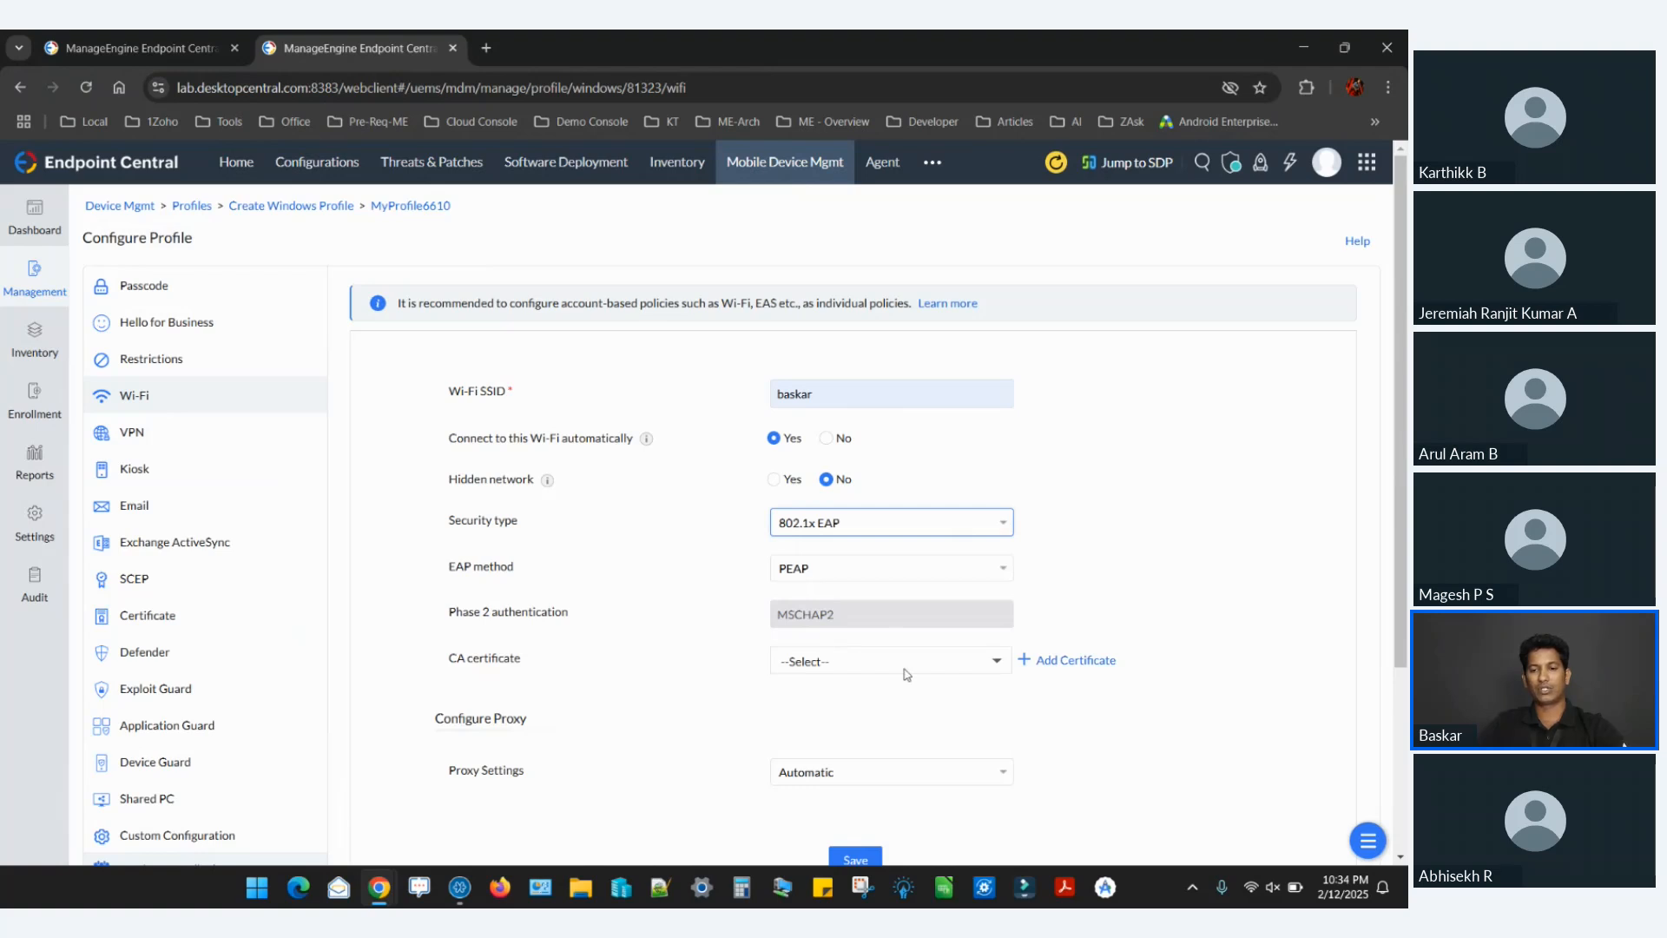
{"action": "left_click", "coordinate": [1080, 669]}
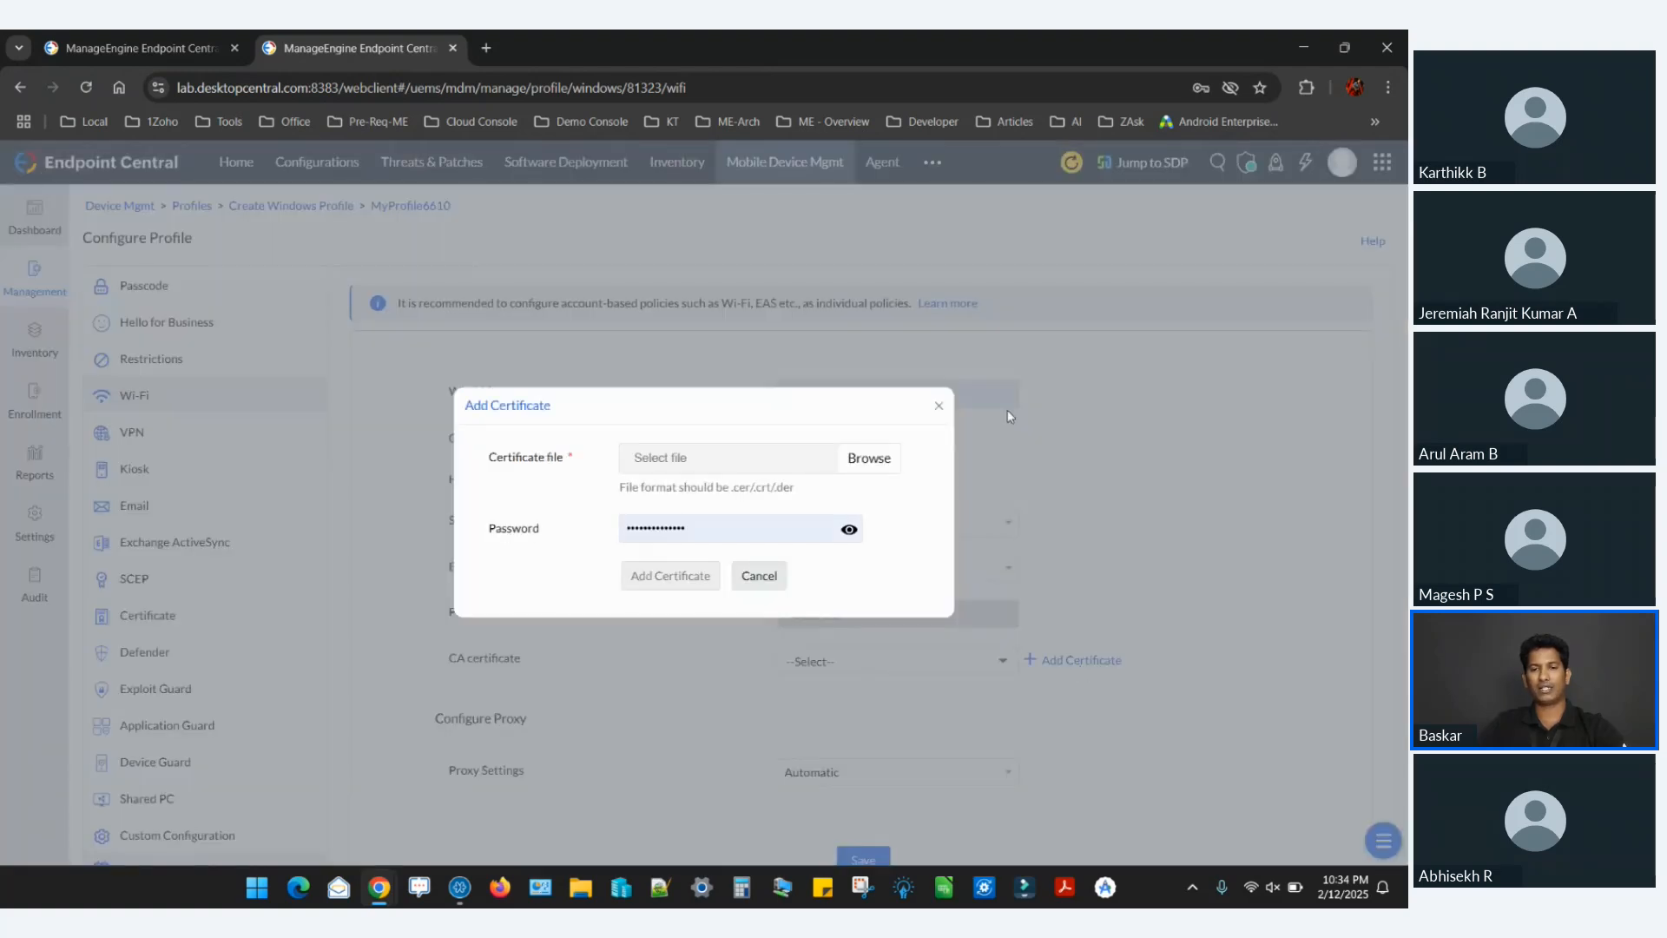
{"action": "left_click", "coordinate": [939, 407]}
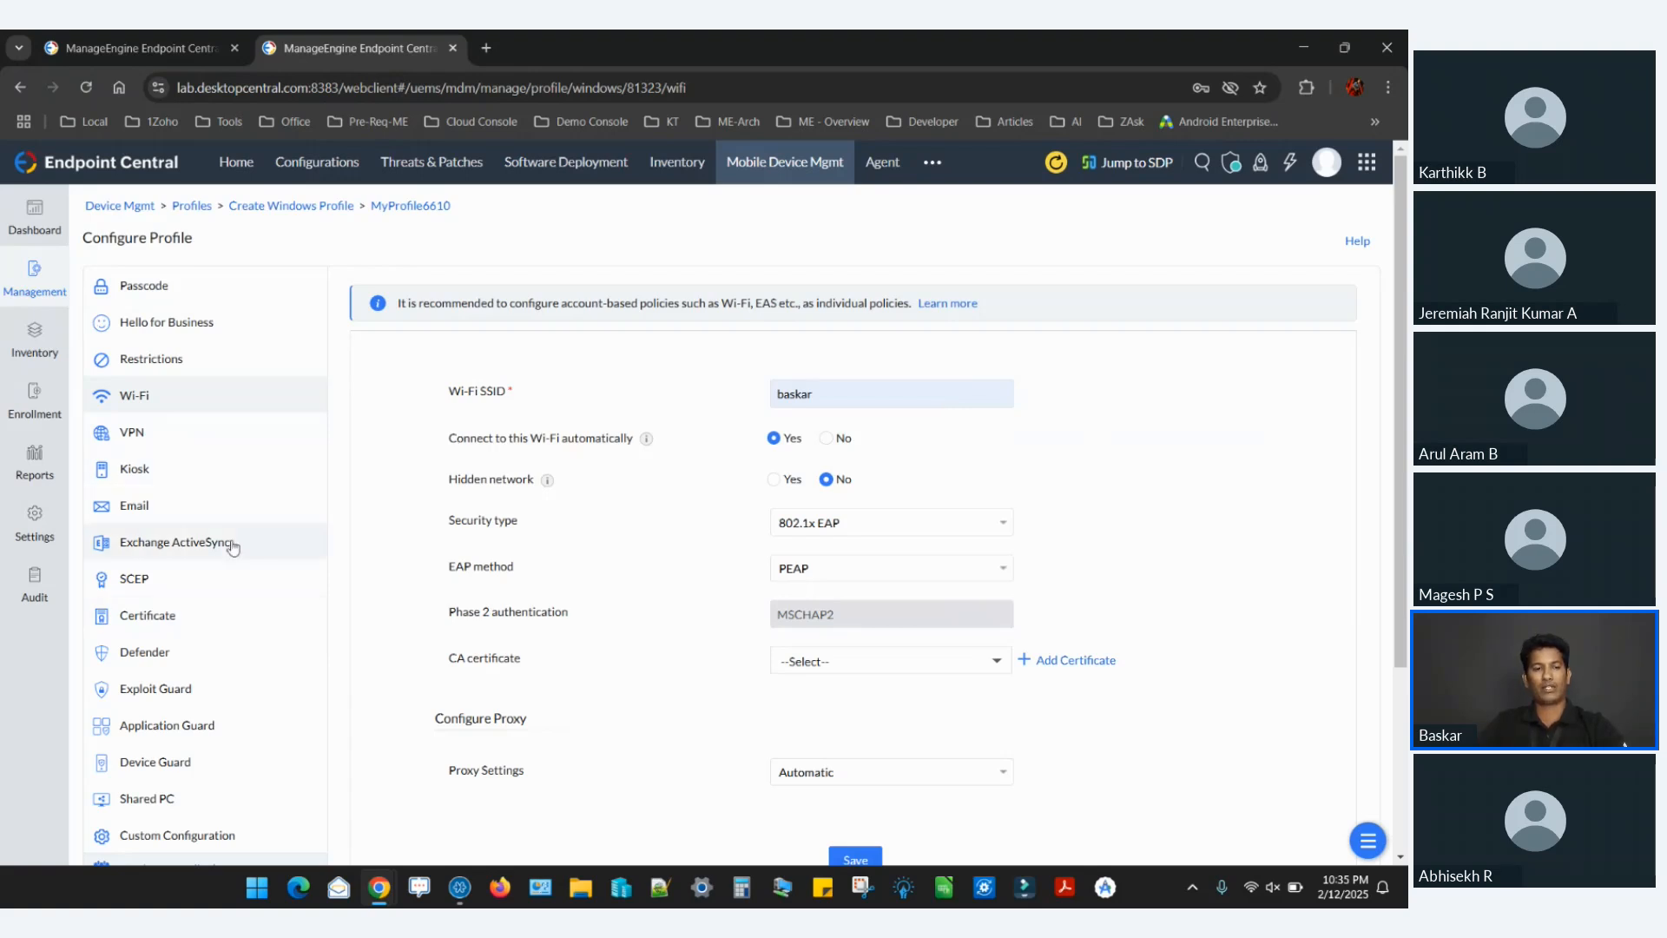
Examine the apps and web shortcuts available for Single App Mode in the Kiosk policy, including the form for adding a web shortcut.
{"action": "left_click", "coordinate": [192, 475]}
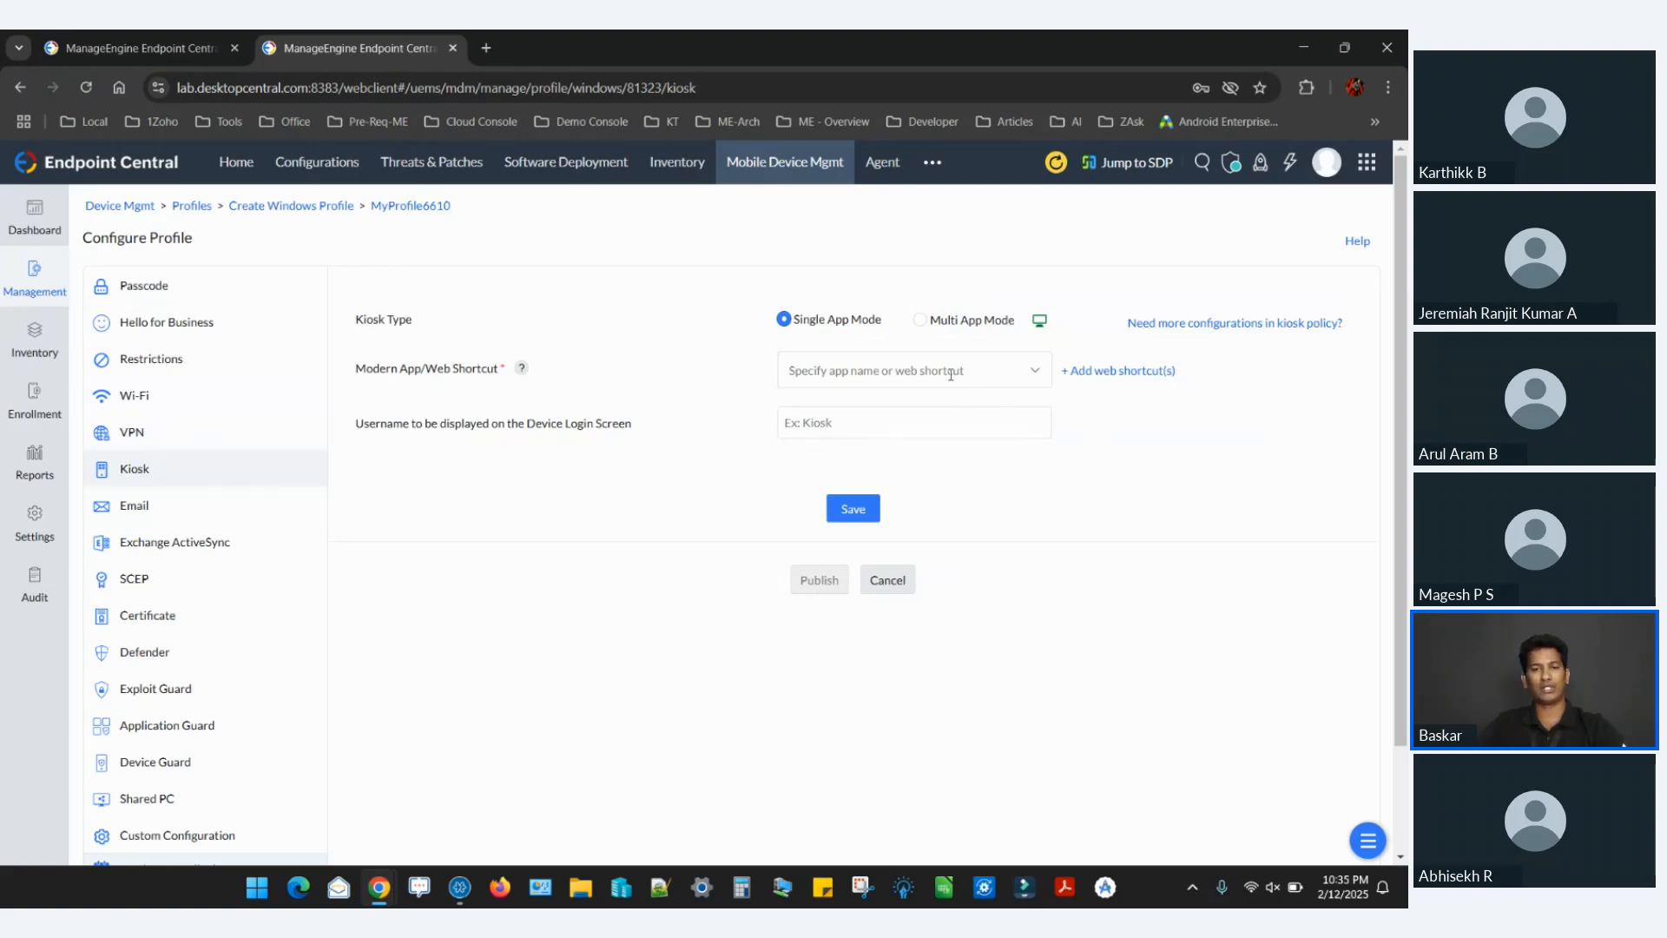
{"action": "left_click", "coordinate": [886, 369]}
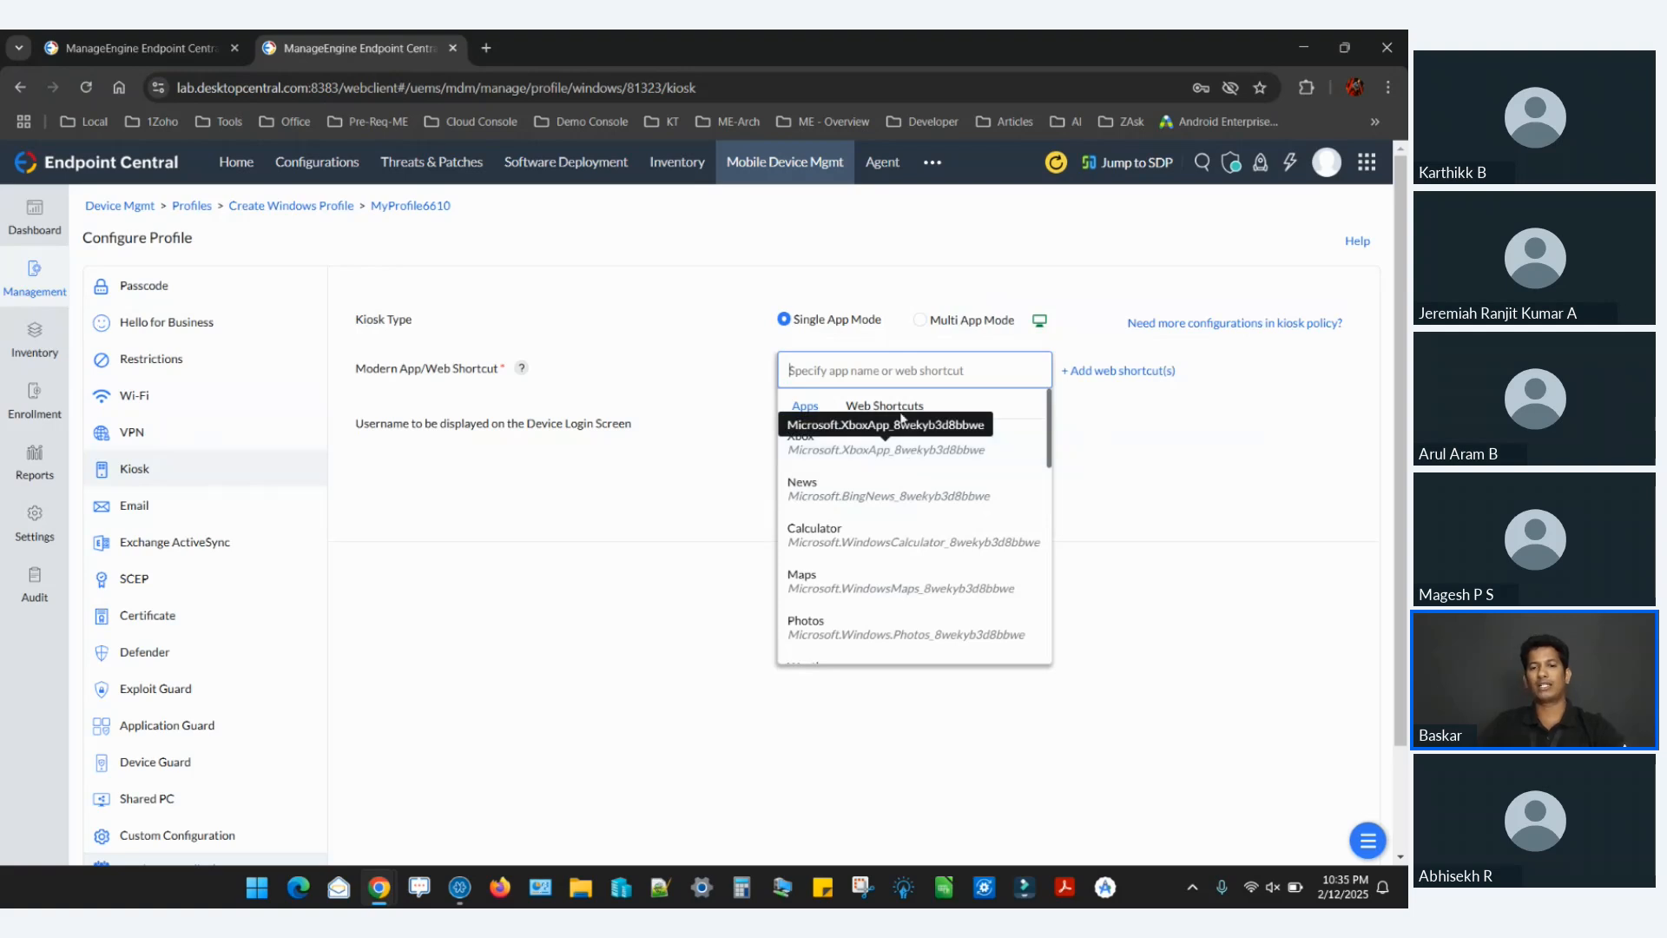
{"action": "left_click", "coordinate": [814, 361]}
{"action": "left_click", "coordinate": [852, 366]}
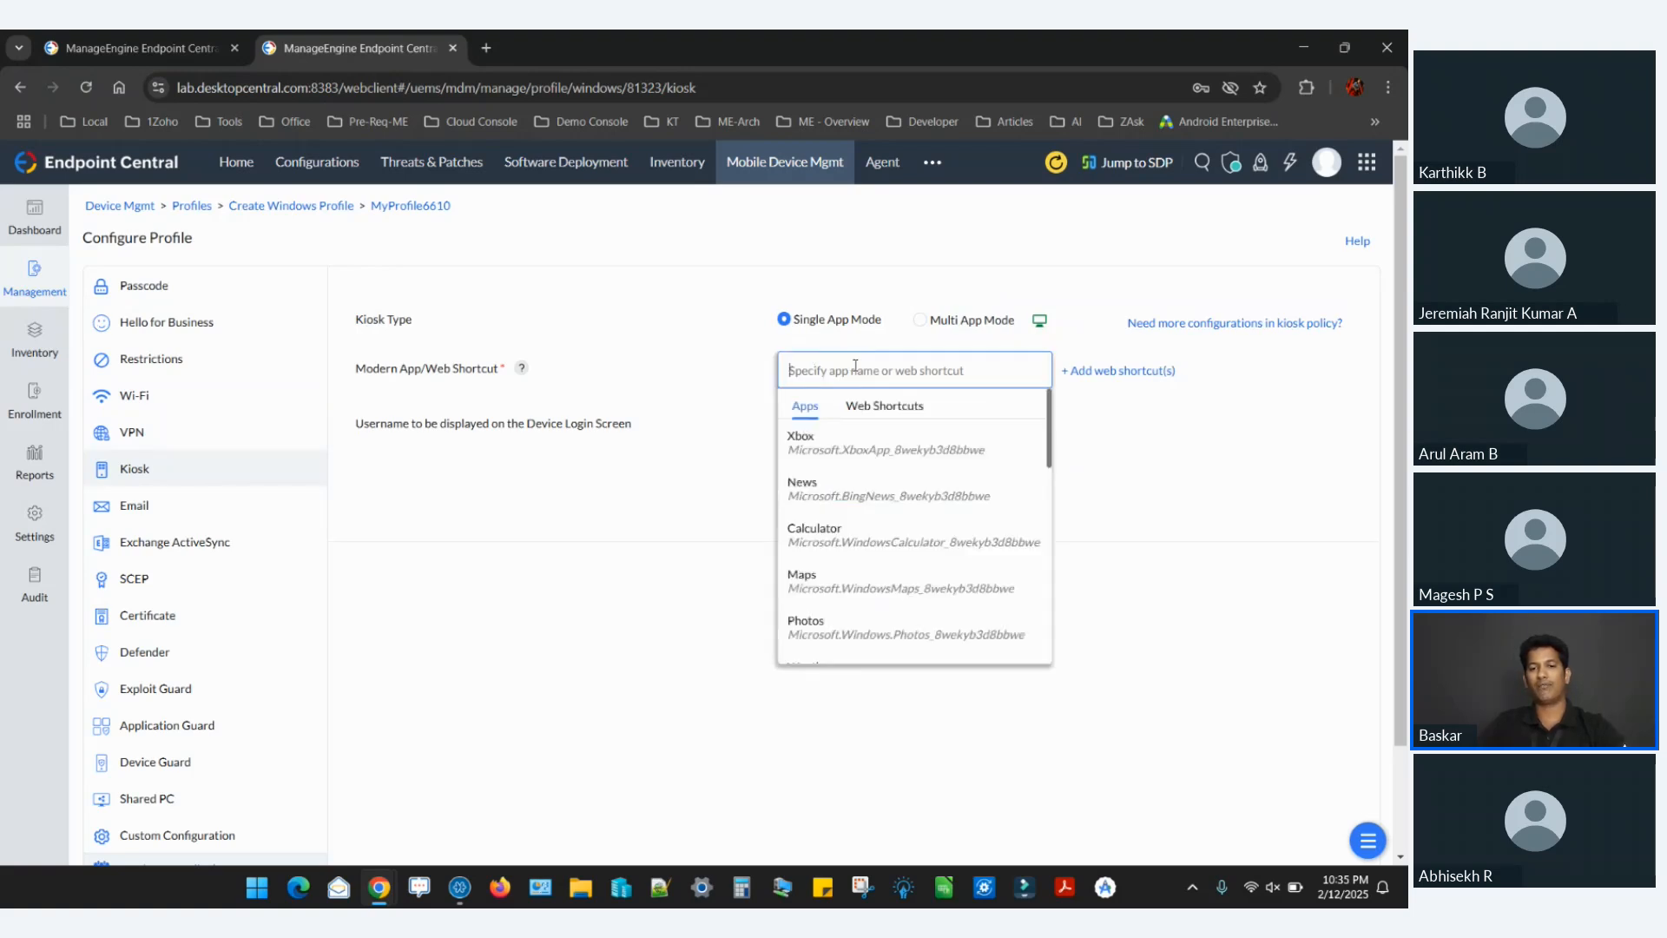
{"action": "left_click", "coordinate": [903, 414]}
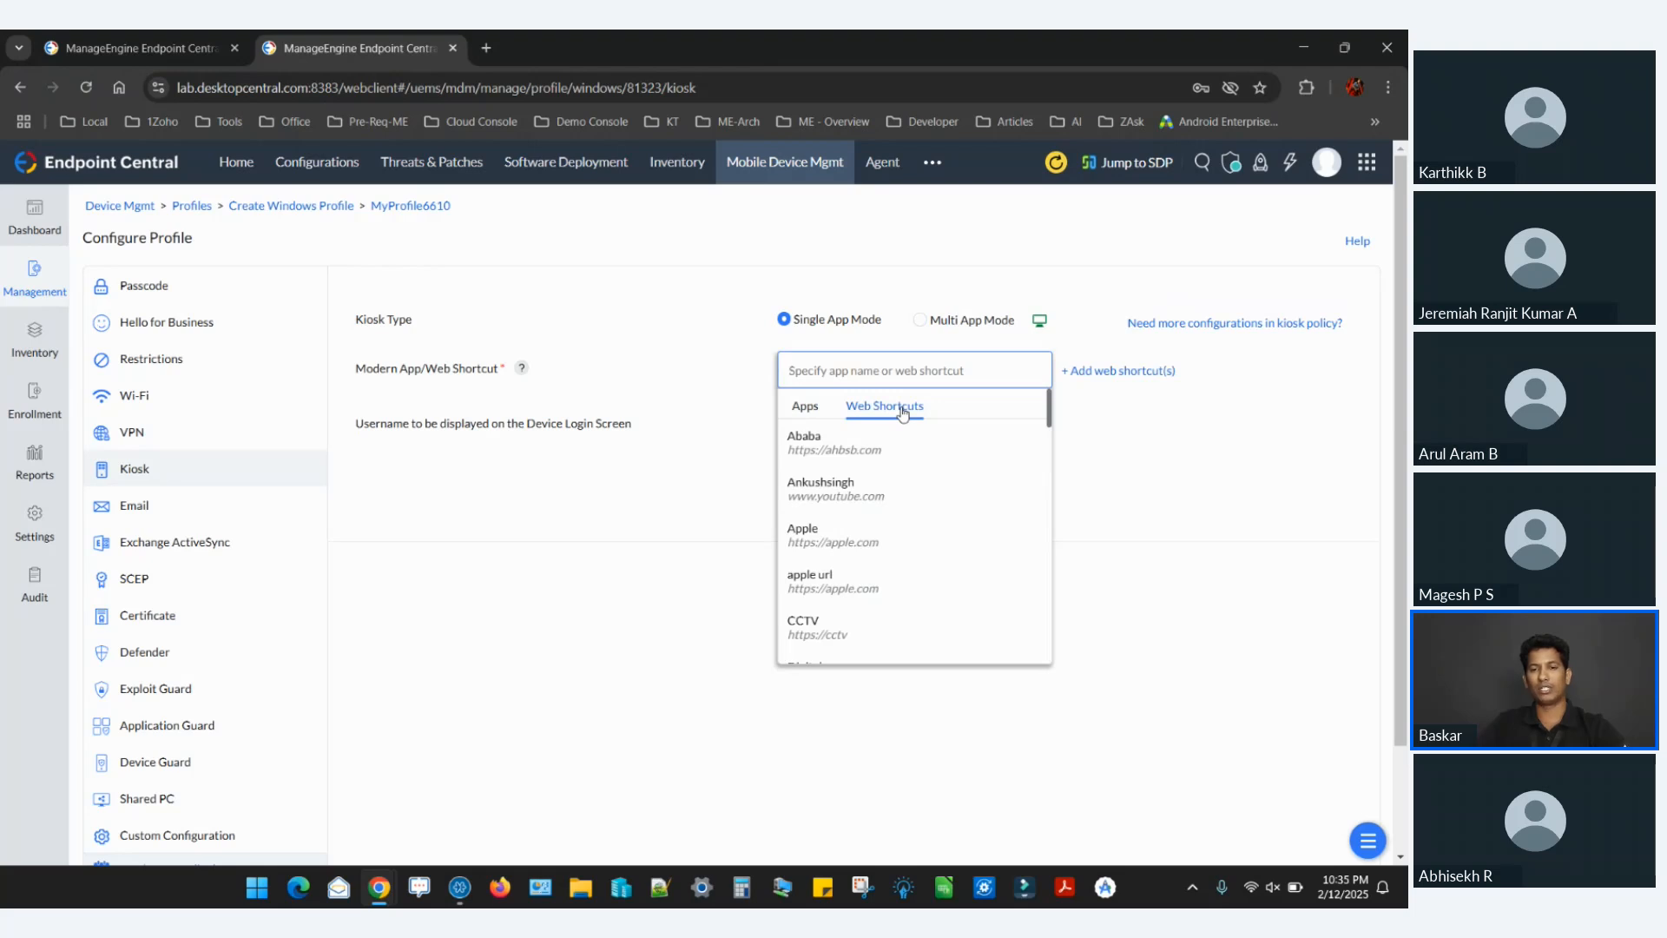
{"action": "left_click", "coordinate": [1087, 387]}
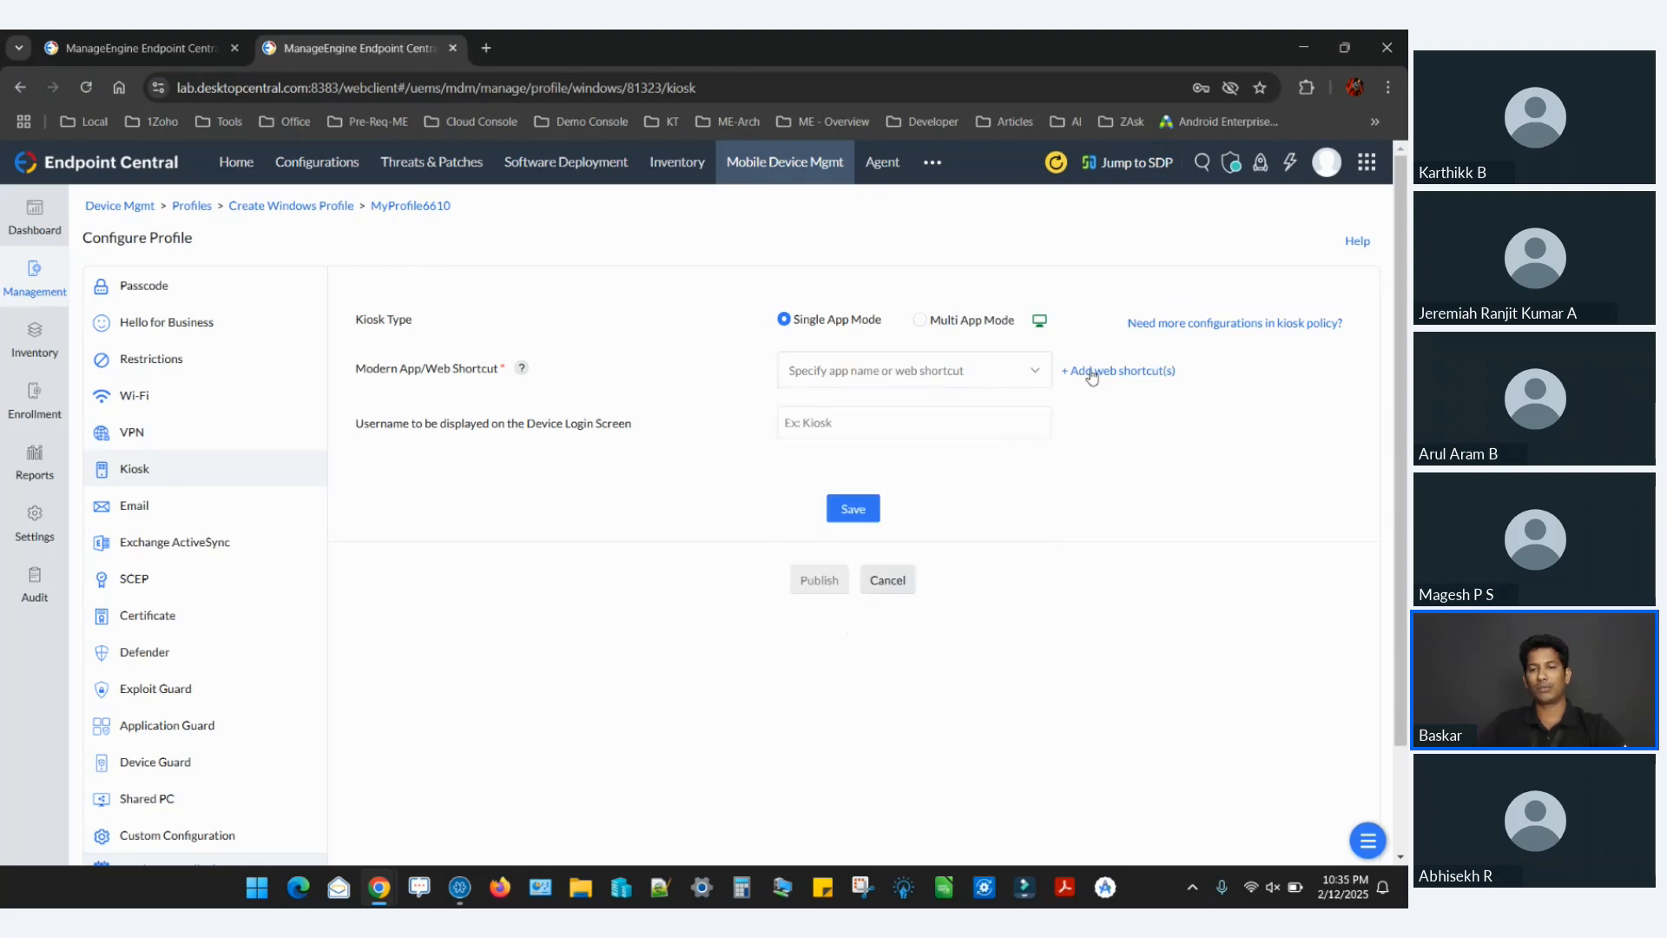
{"action": "left_click", "coordinate": [1091, 374]}
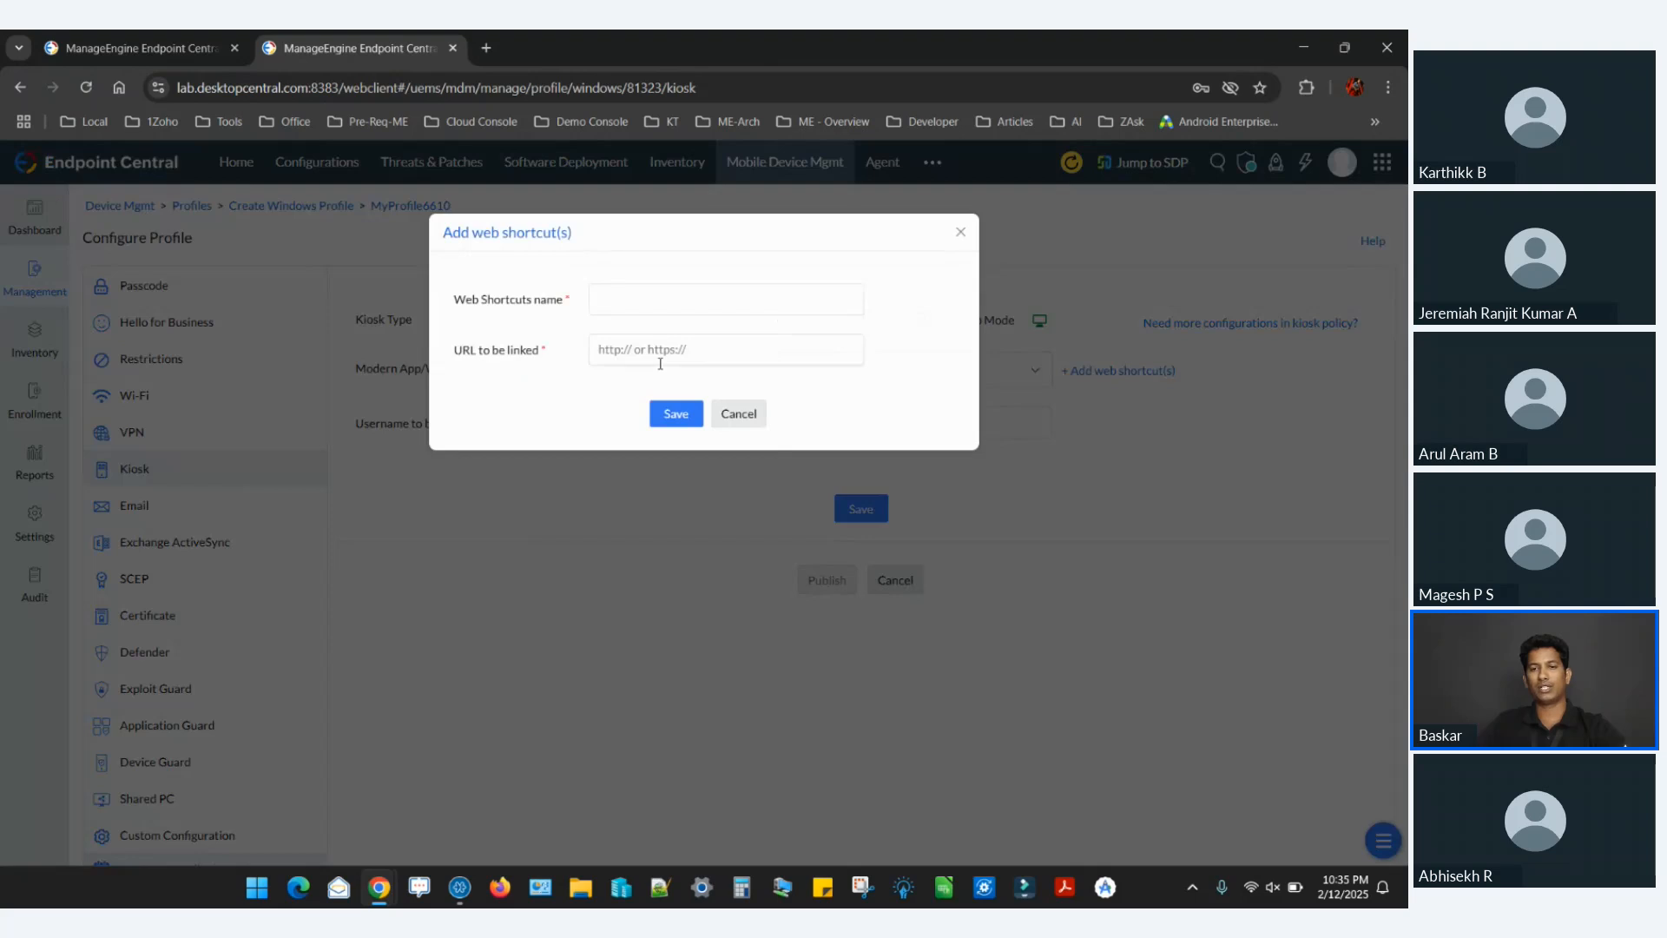
{"action": "left_click", "coordinate": [960, 231]}
Select Xbox as the allowed app for the Single App Mode kiosk.
{"action": "left_click", "coordinate": [871, 371]}
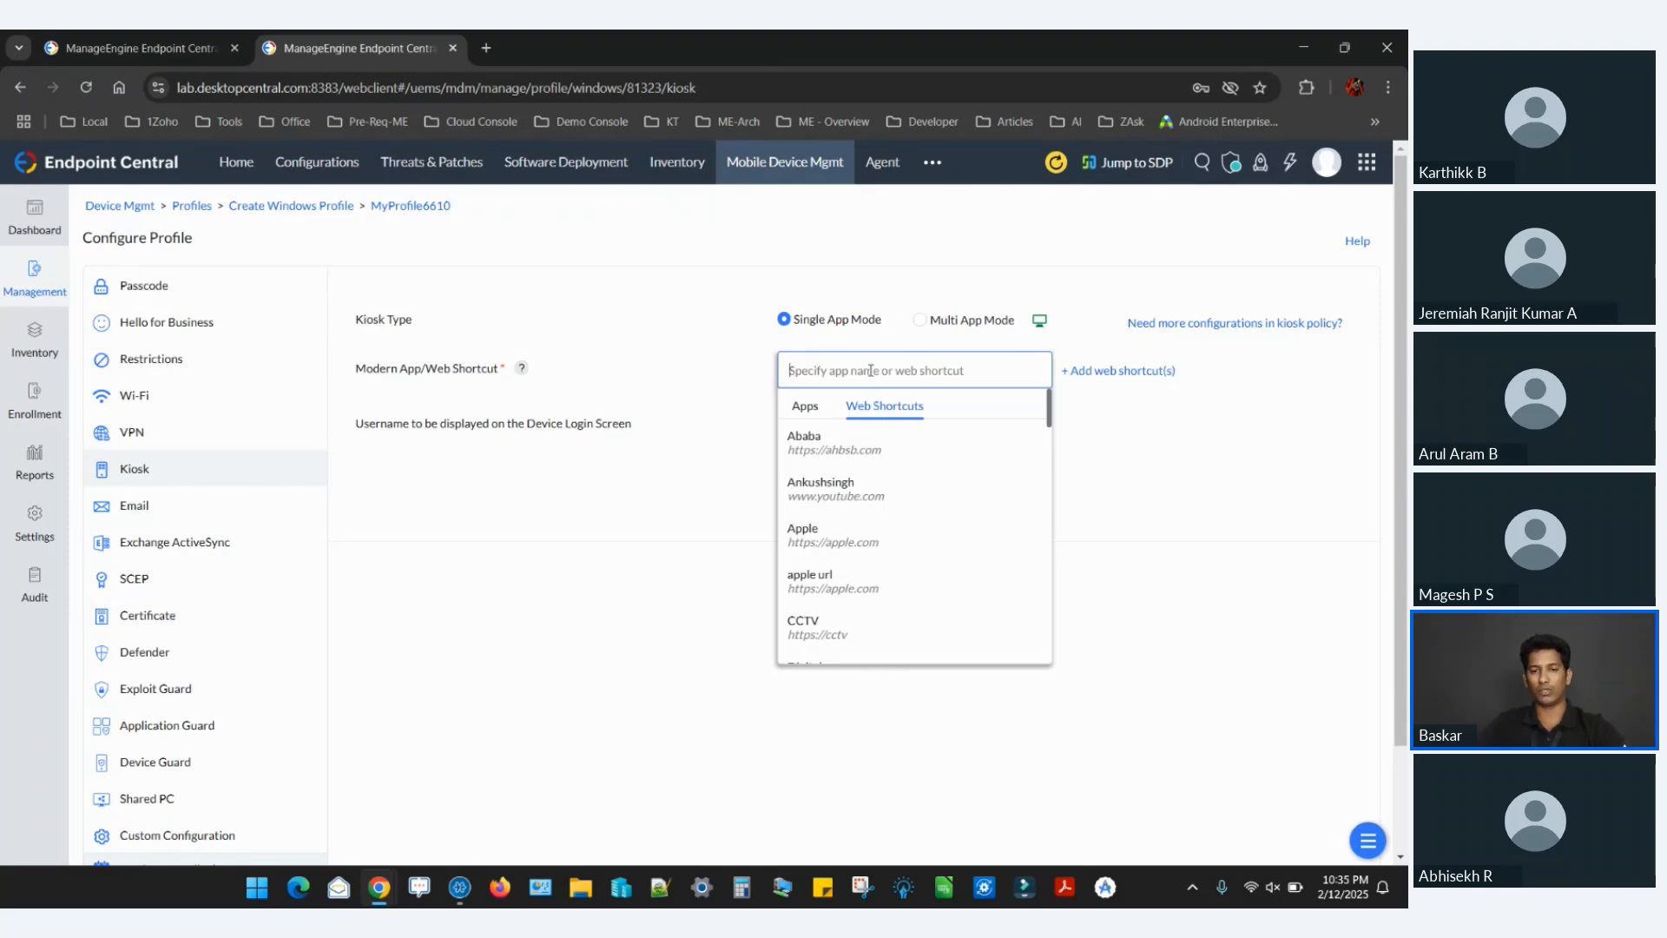
{"action": "left_click", "coordinate": [806, 408]}
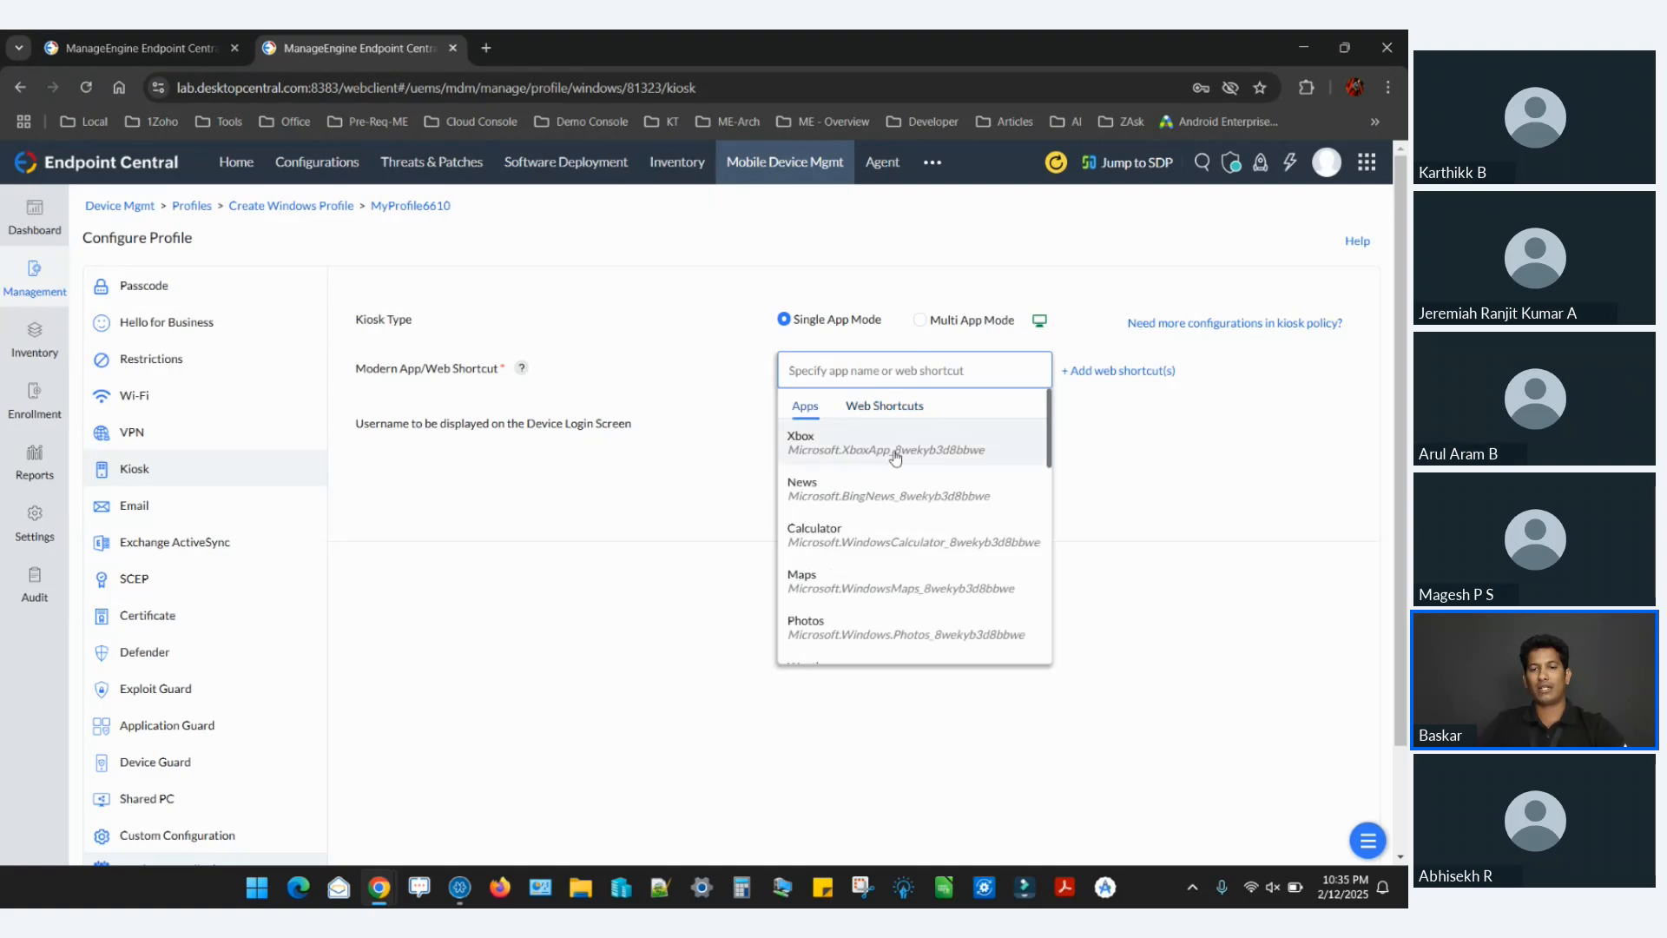
{"action": "left_click", "coordinate": [816, 443]}
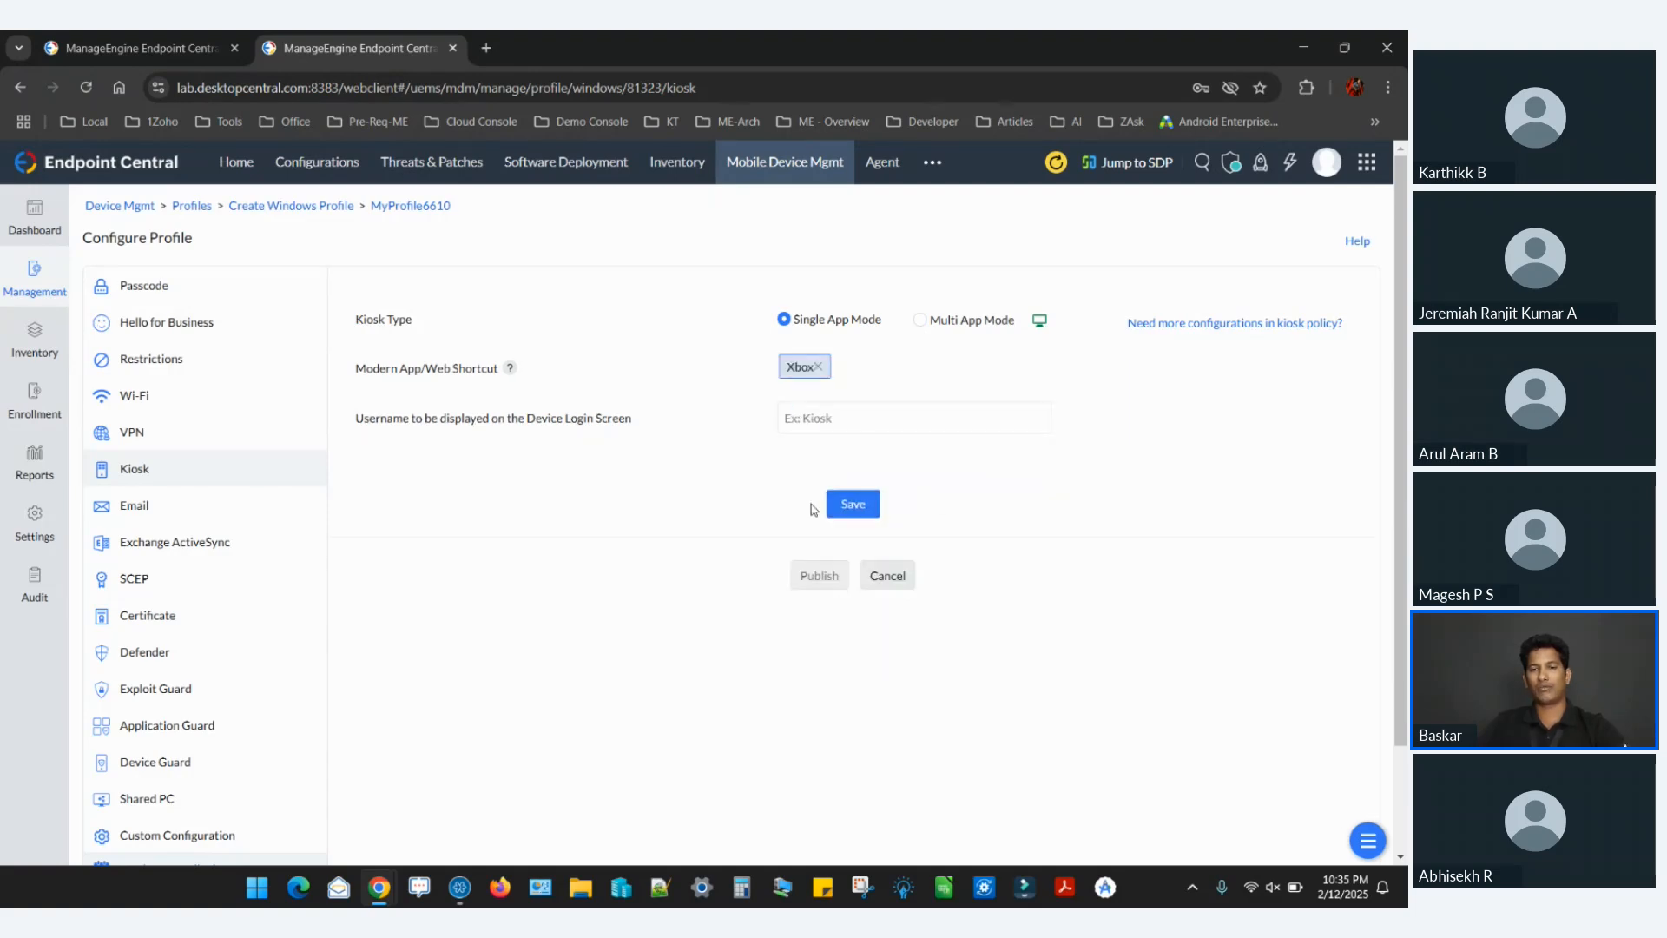
Switch the kiosk type to Multi App Mode and review its allowed apps, auto launch, taskbar and File Explorer settings.
{"action": "left_click", "coordinate": [918, 322]}
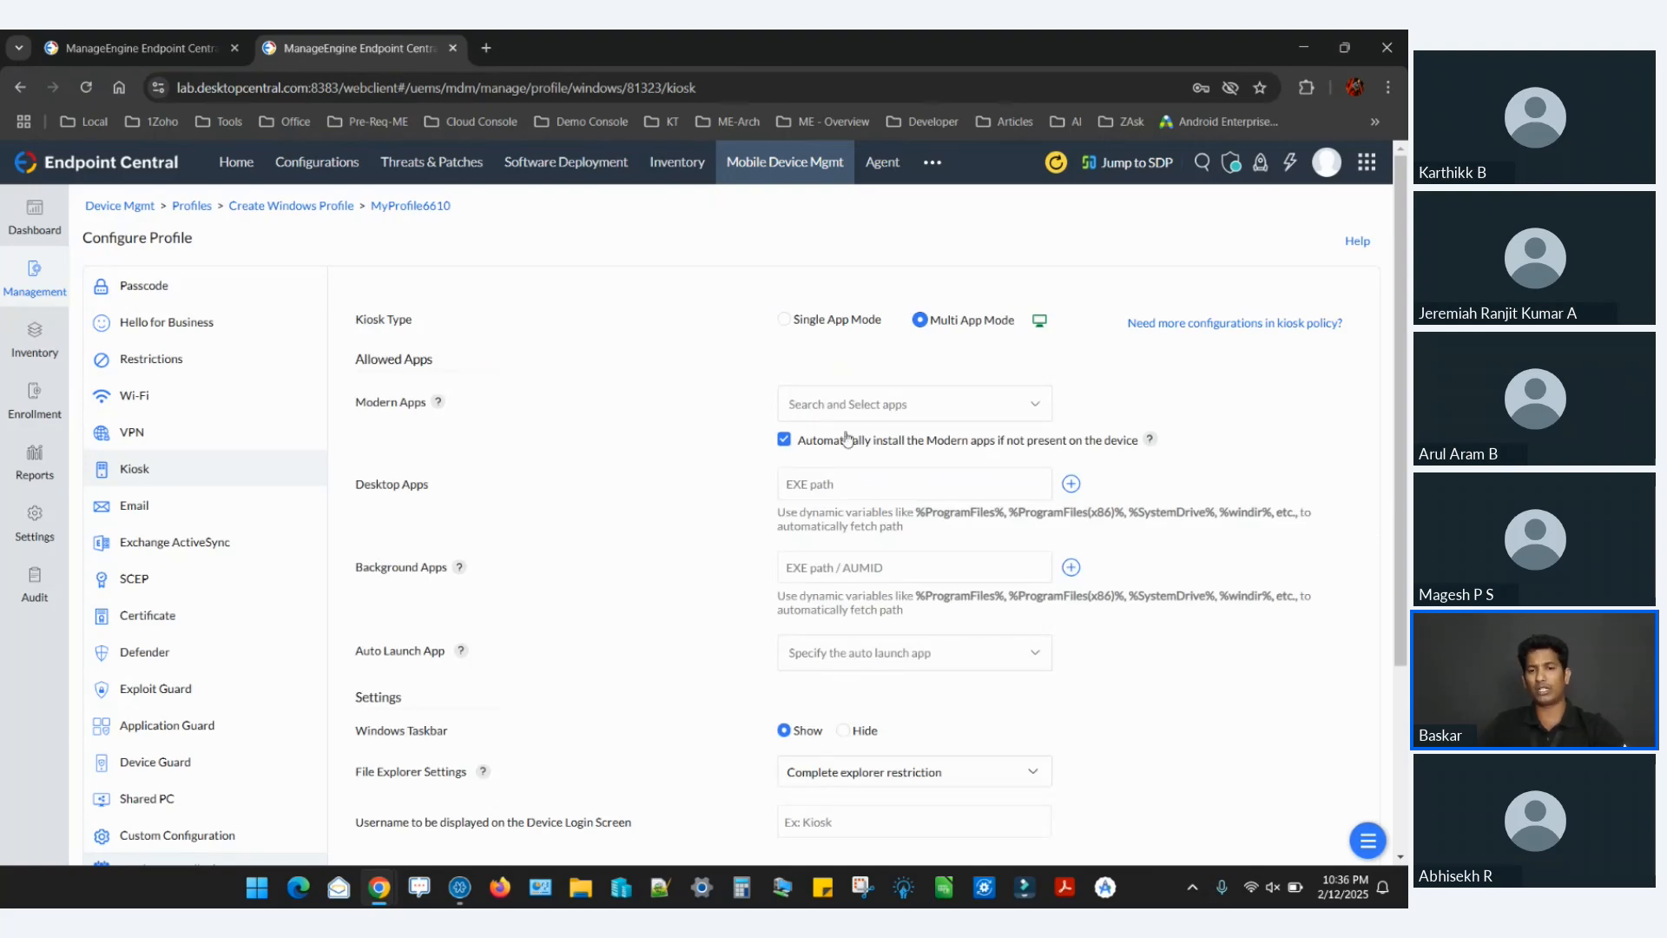
{"action": "left_click", "coordinate": [854, 404]}
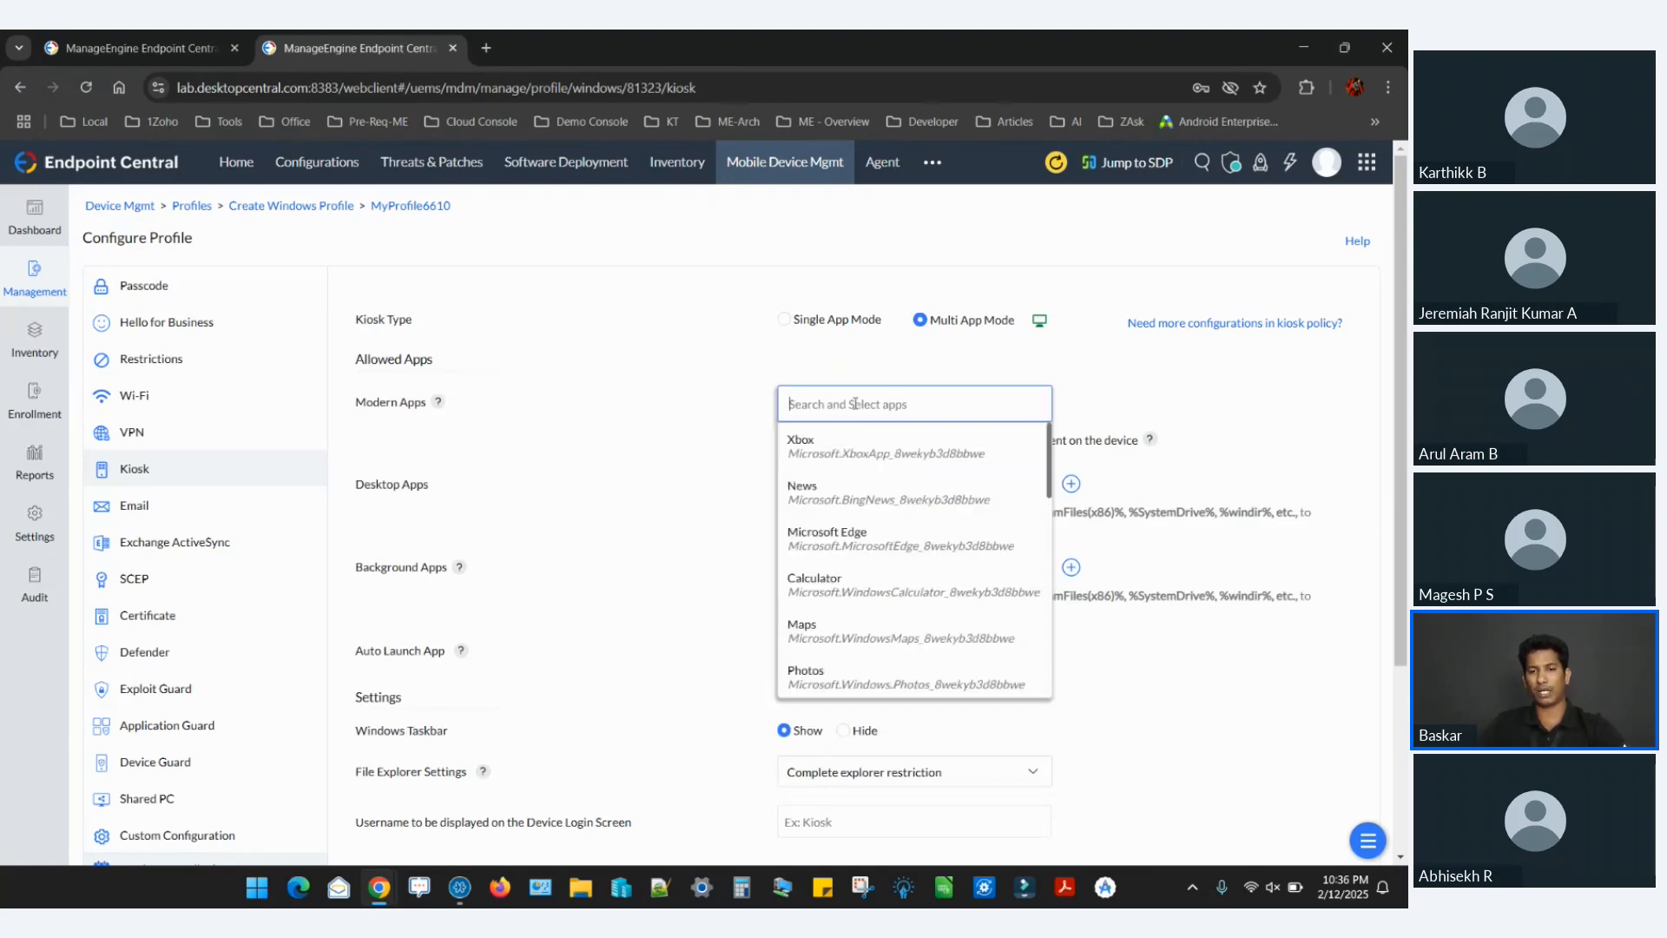
{"action": "left_click", "coordinate": [703, 473]}
{"action": "left_click", "coordinate": [877, 495]}
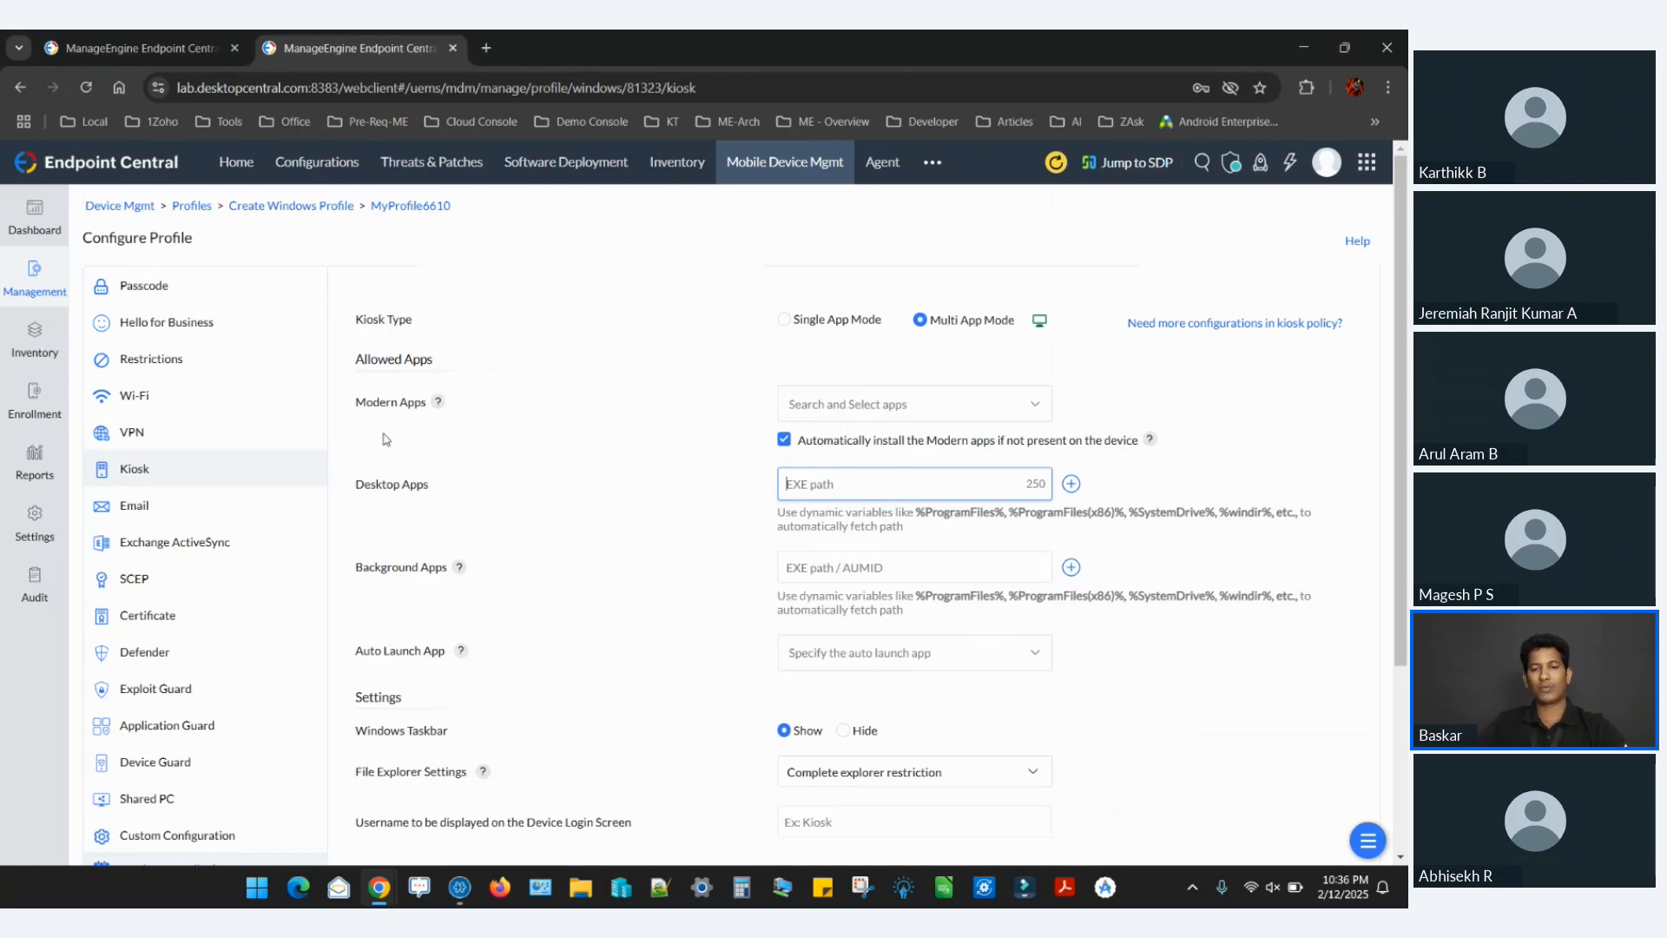
{"action": "scroll", "coordinate": [643, 511], "scroll_direction": "down", "scroll_amount": 3}
{"action": "scroll", "coordinate": [643, 511], "scroll_direction": "up", "scroll_amount": 3}
{"action": "scroll", "coordinate": [642, 511], "scroll_direction": "down", "scroll_amount": 3}
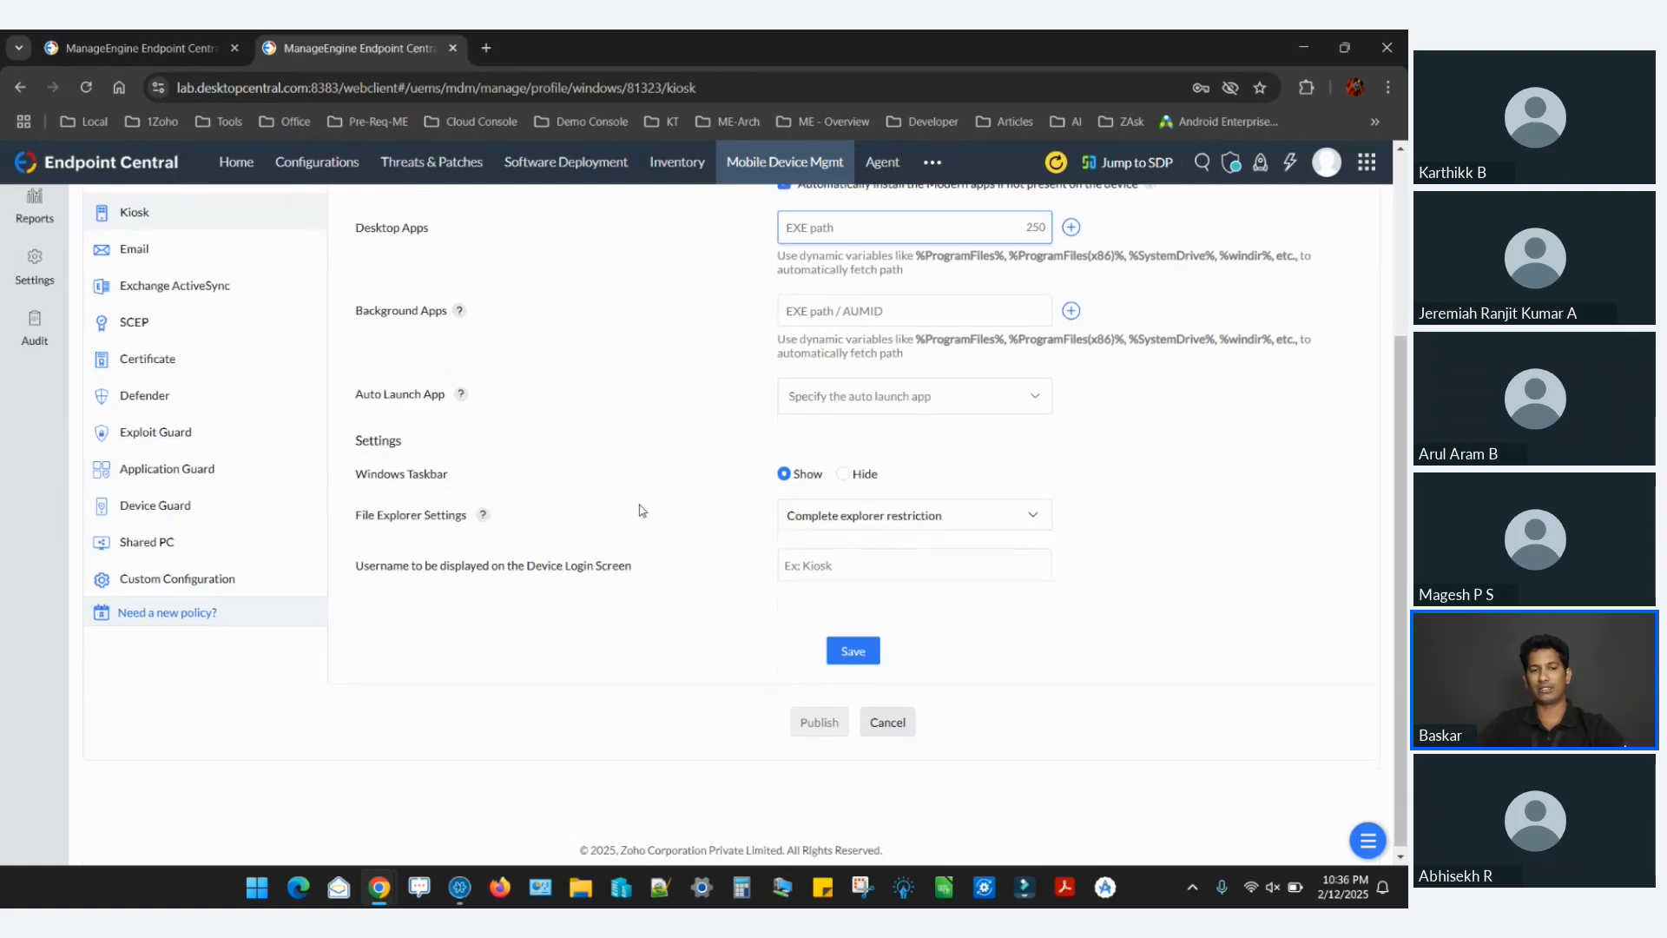
{"action": "scroll", "coordinate": [642, 511], "scroll_direction": "up", "scroll_amount": 3}
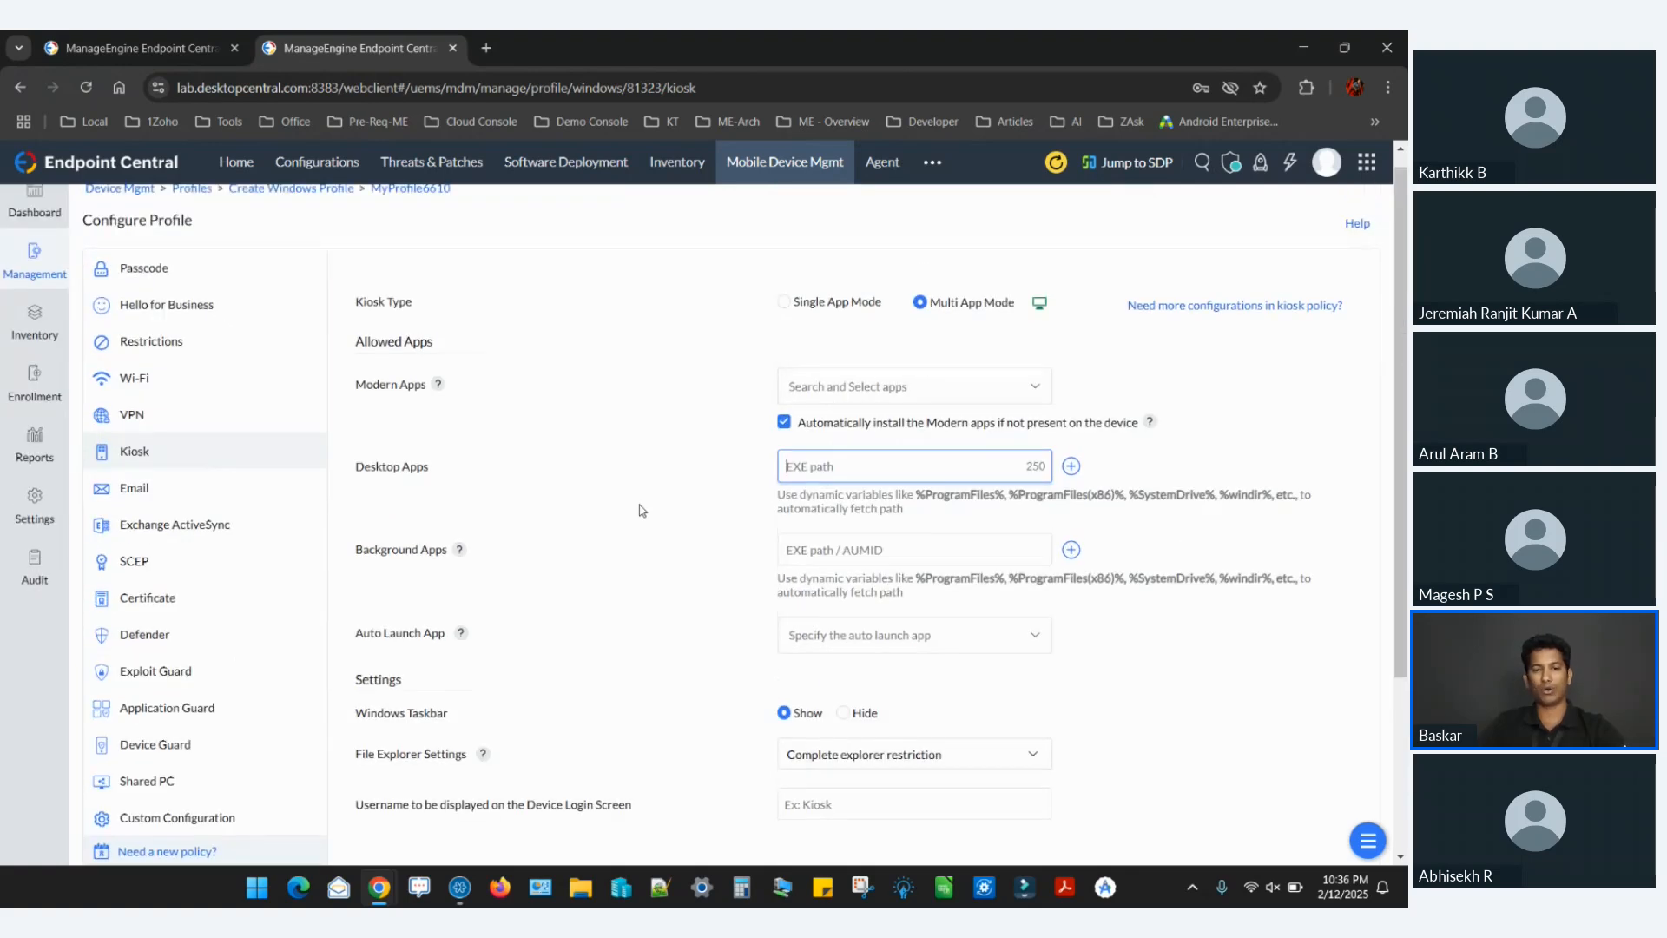
{"action": "scroll", "coordinate": [643, 511], "scroll_direction": "down", "scroll_amount": 3}
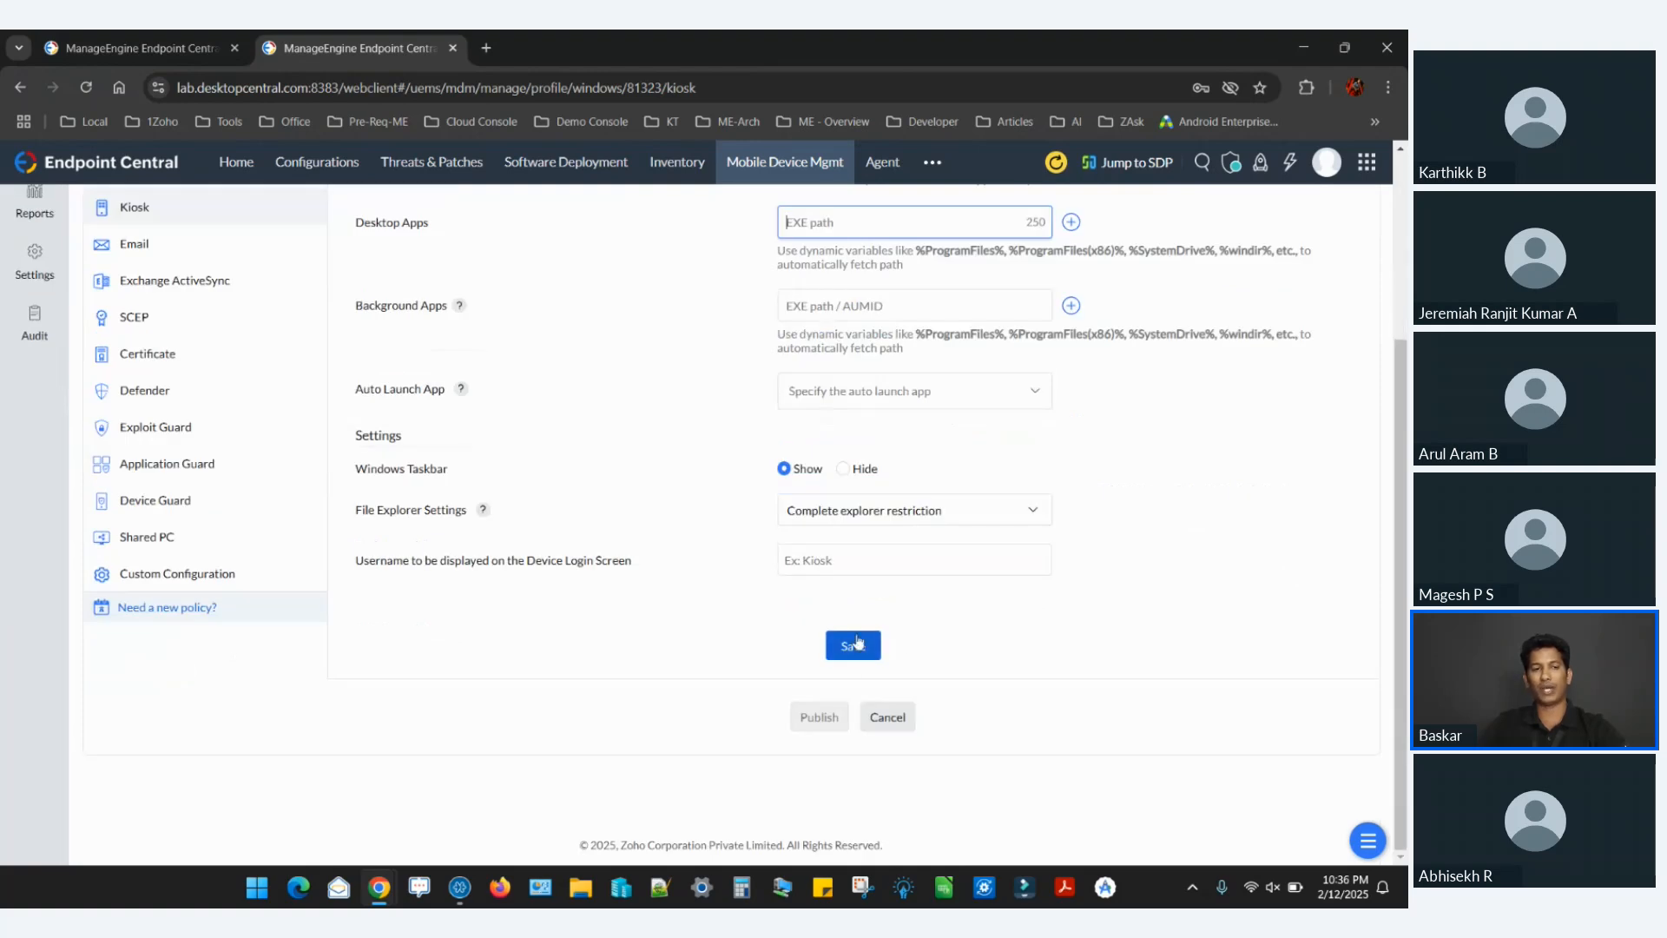
{"action": "scroll", "coordinate": [208, 417], "scroll_direction": "up", "scroll_amount": 2}
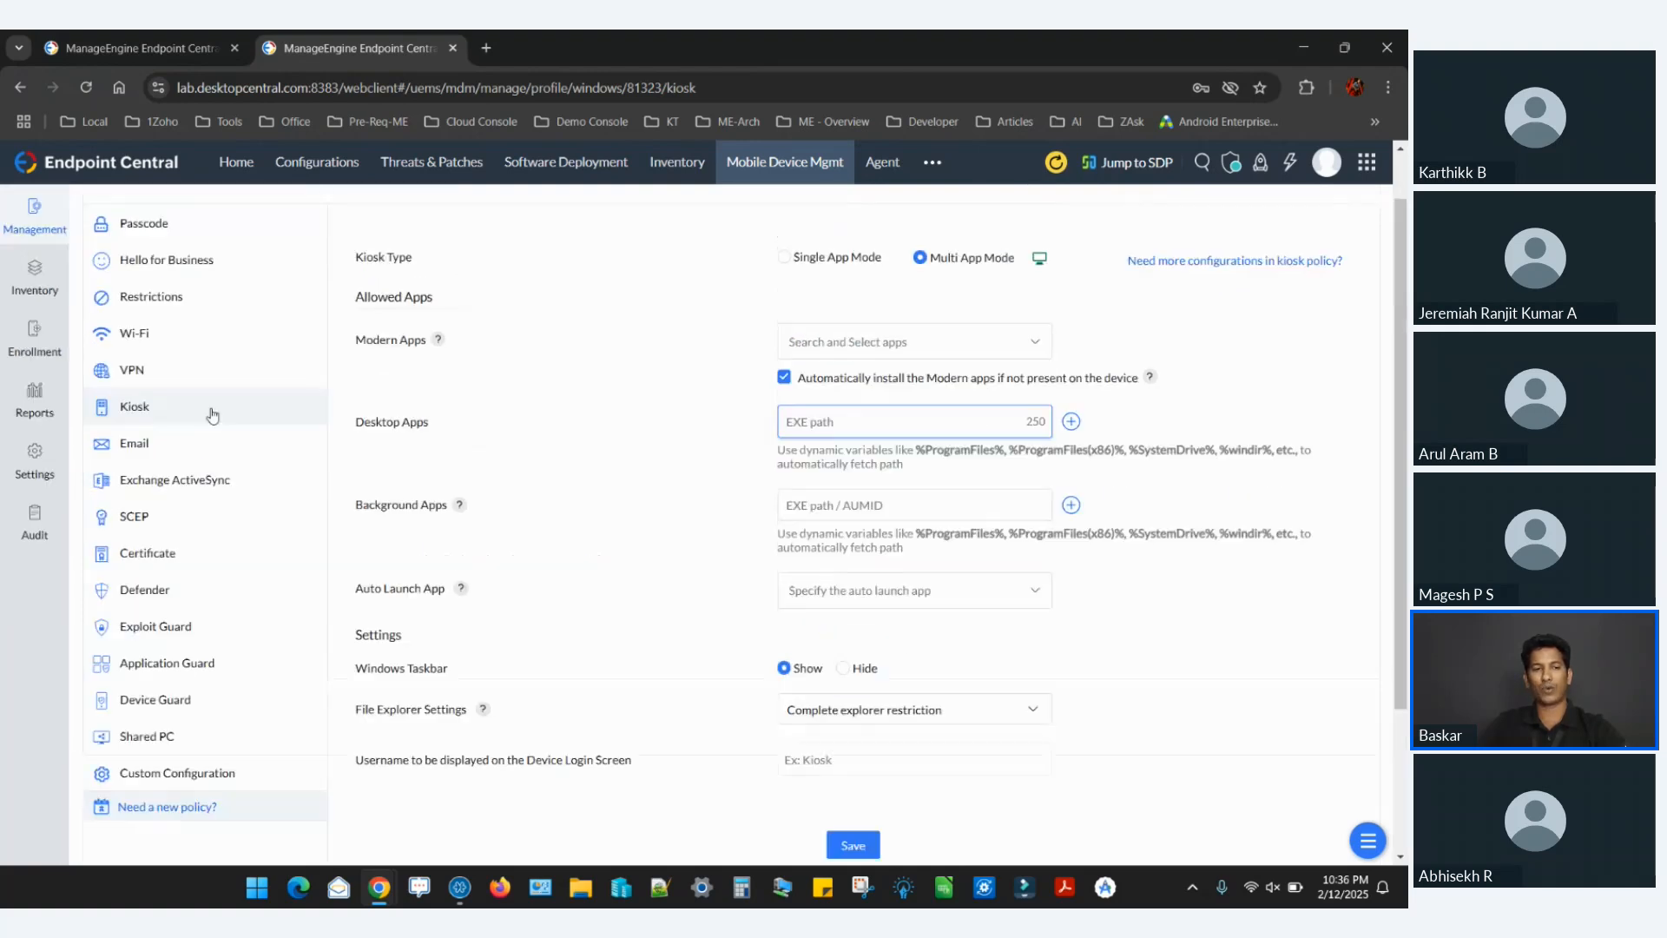
Save the profile's Restrictions policy with its default settings and publish the profile, returning to Groups & Devices.
{"action": "left_click", "coordinate": [283, 288]}
{"action": "scroll", "coordinate": [707, 446], "scroll_direction": "down", "scroll_amount": 2}
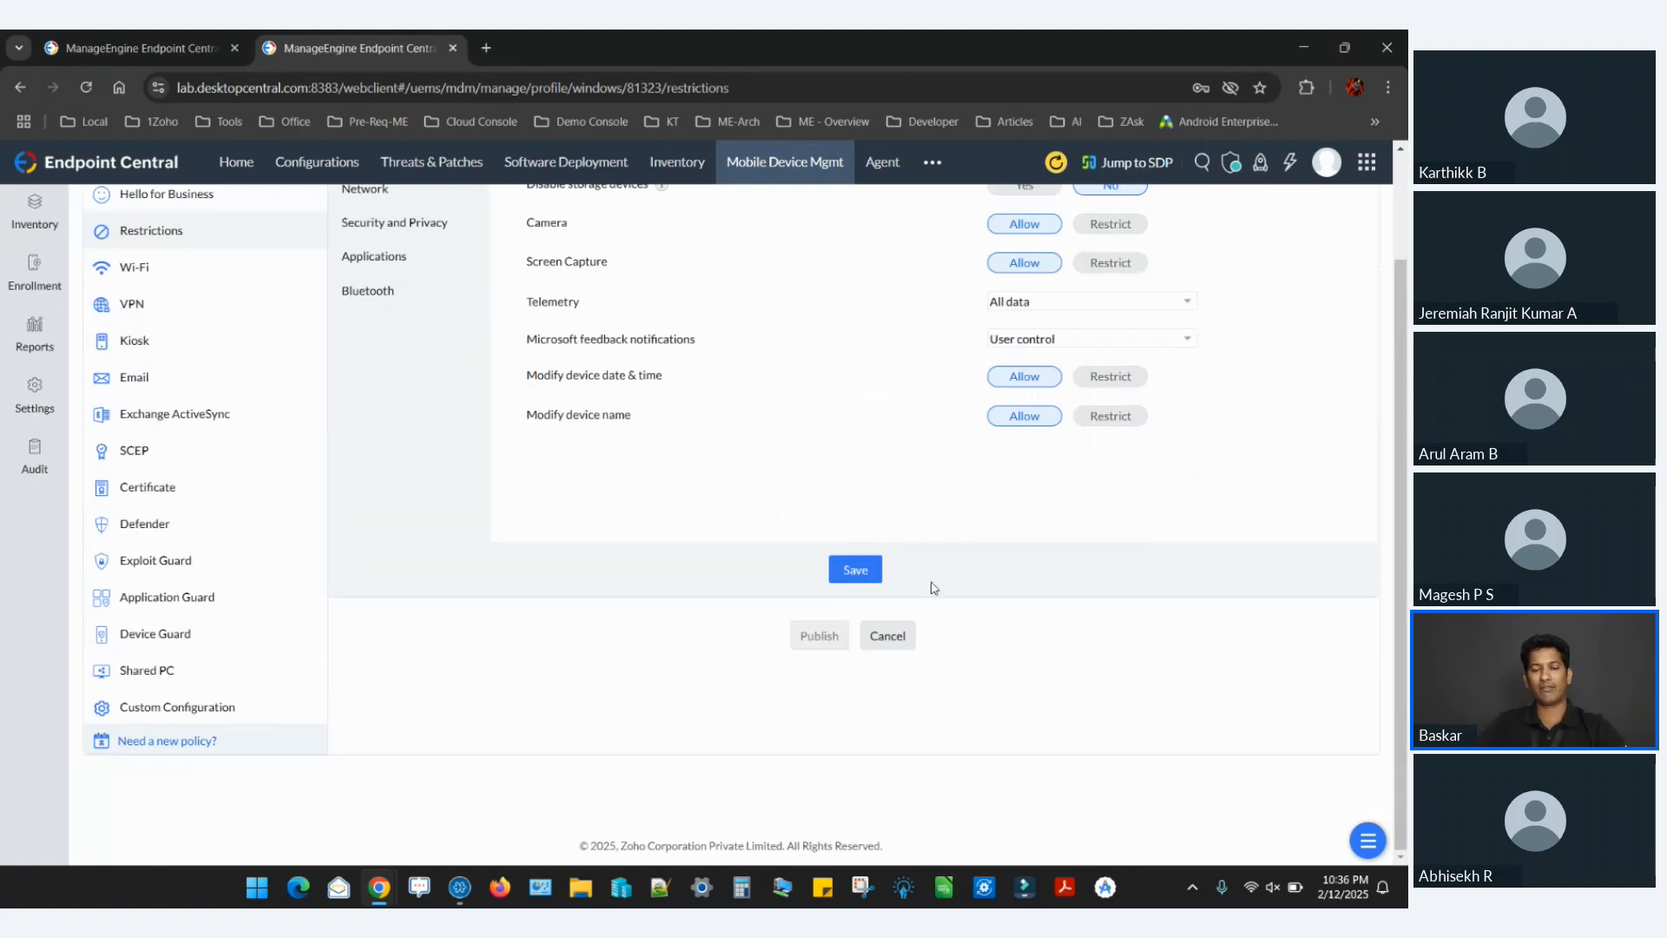
{"action": "left_click", "coordinate": [871, 573]}
{"action": "left_click", "coordinate": [817, 836]}
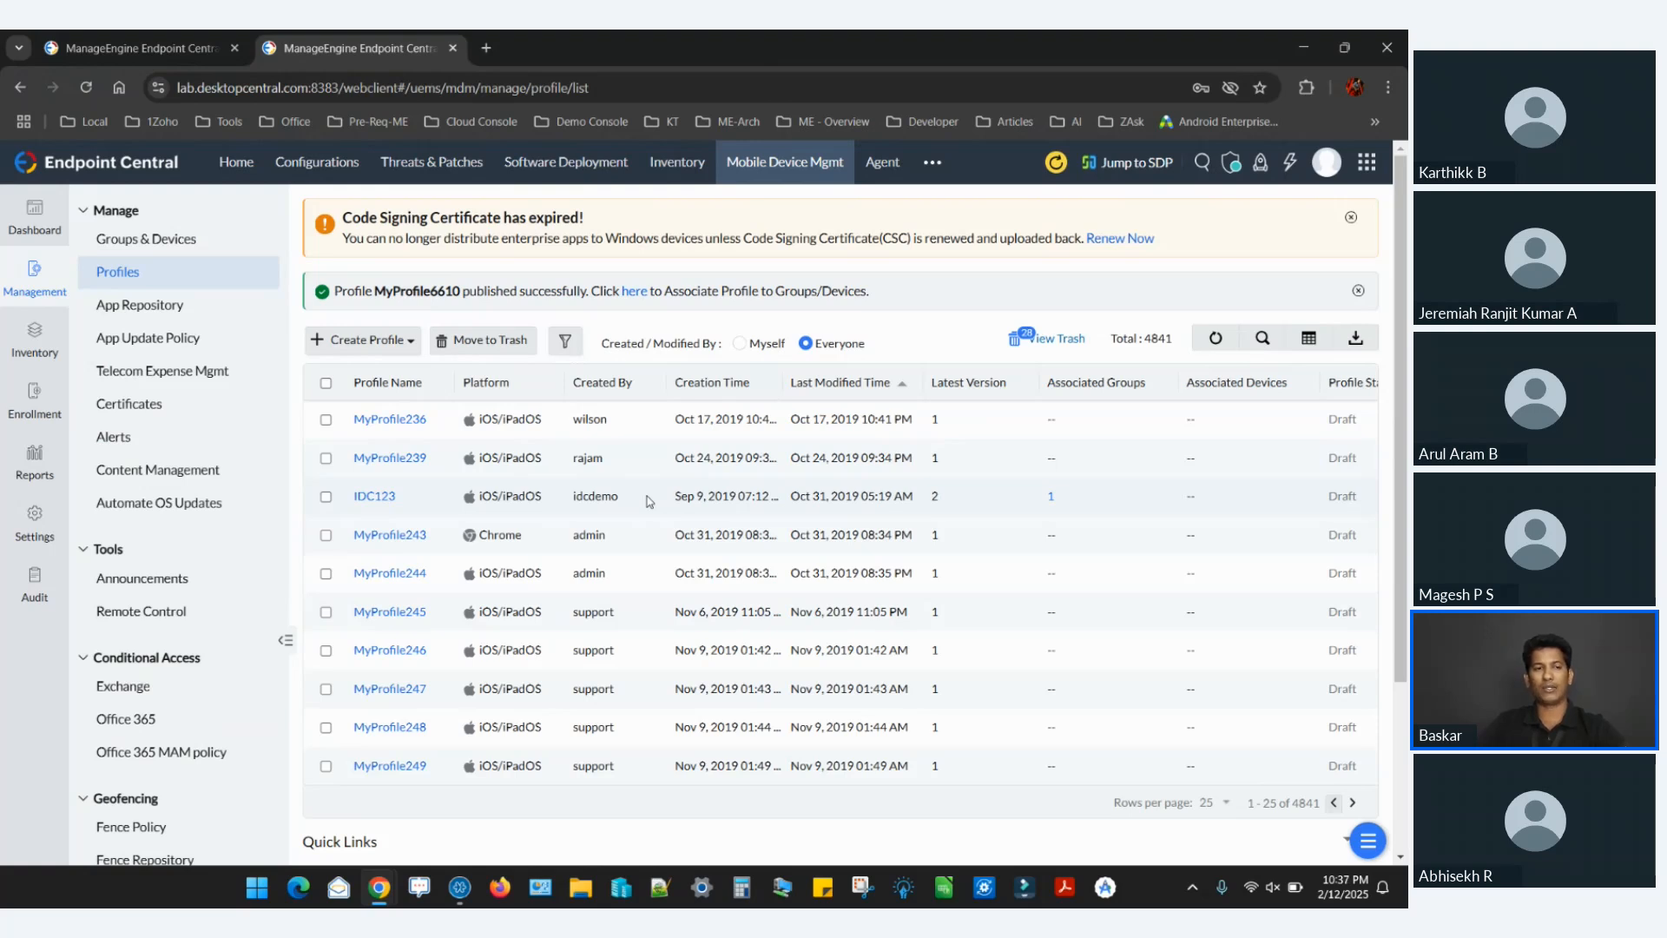
{"action": "left_click", "coordinate": [203, 241]}
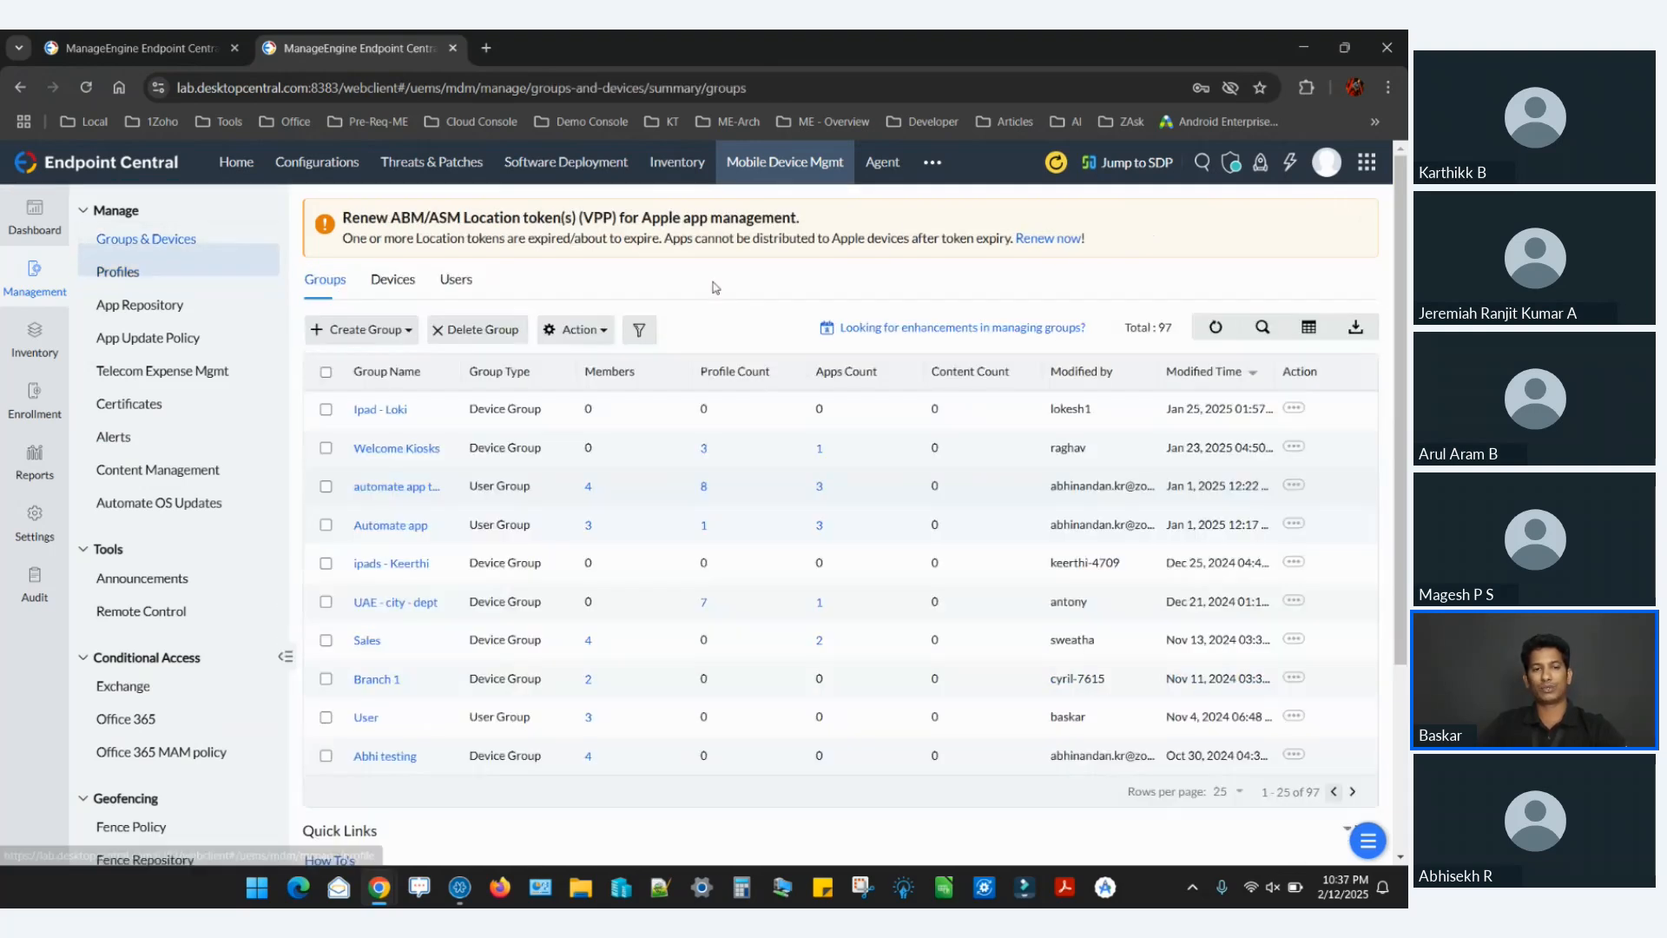
Open the form for creating a new device group and leave it without creating one.
{"action": "left_click", "coordinate": [369, 329]}
{"action": "left_click", "coordinate": [358, 361]}
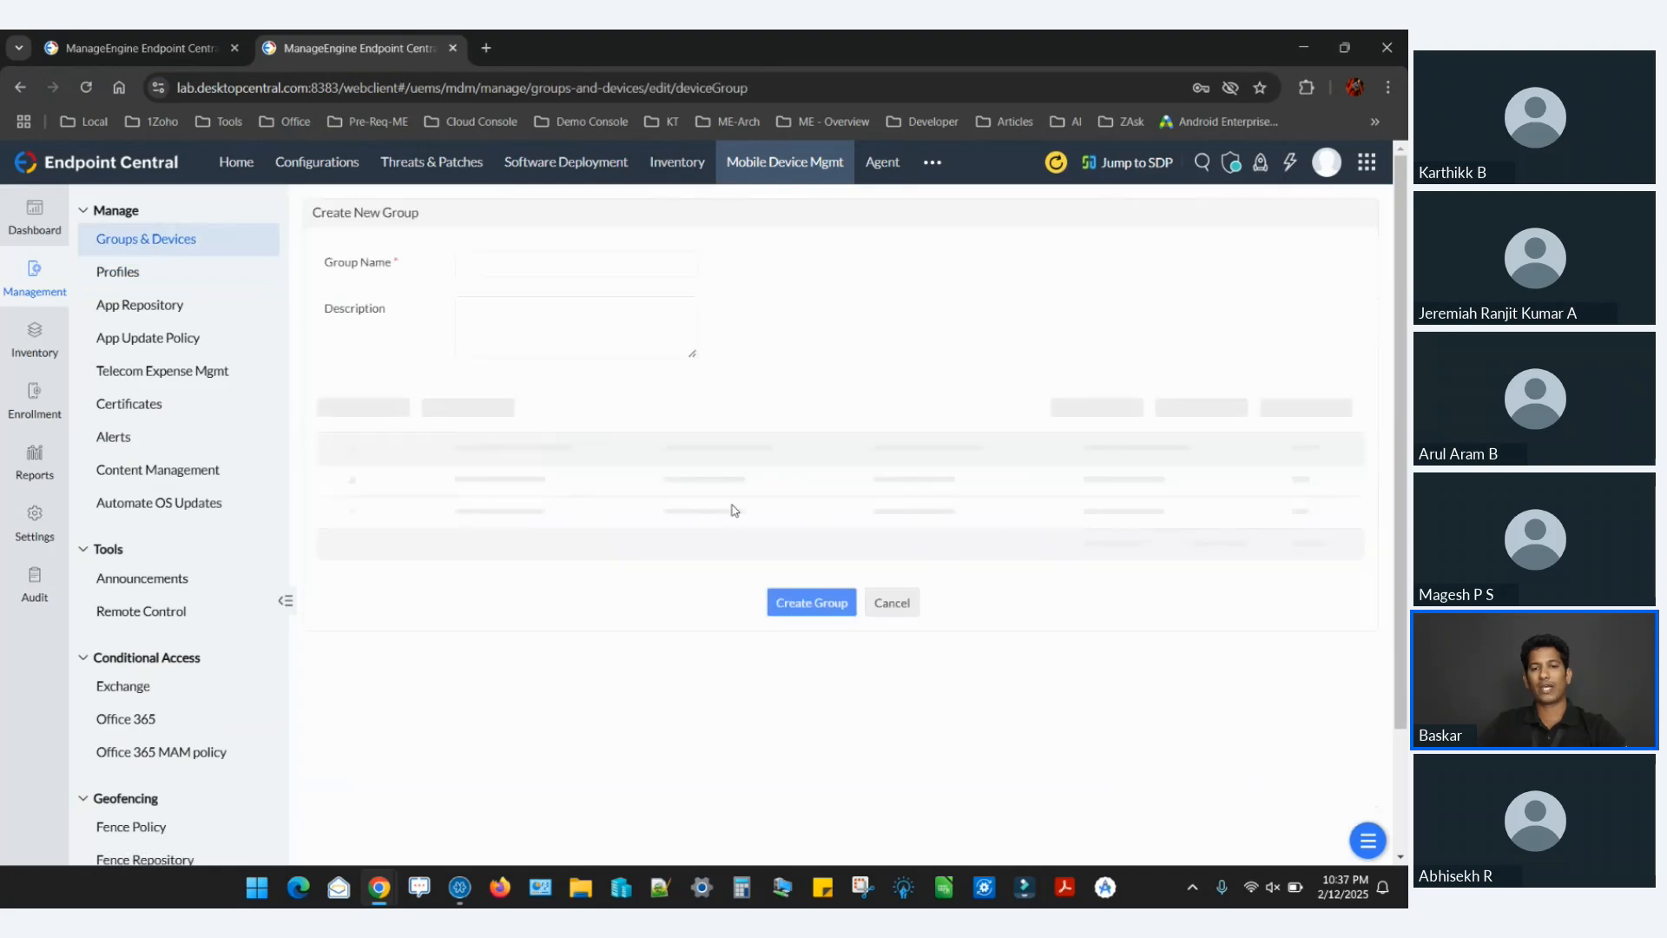
{"action": "left_click", "coordinate": [877, 587]}
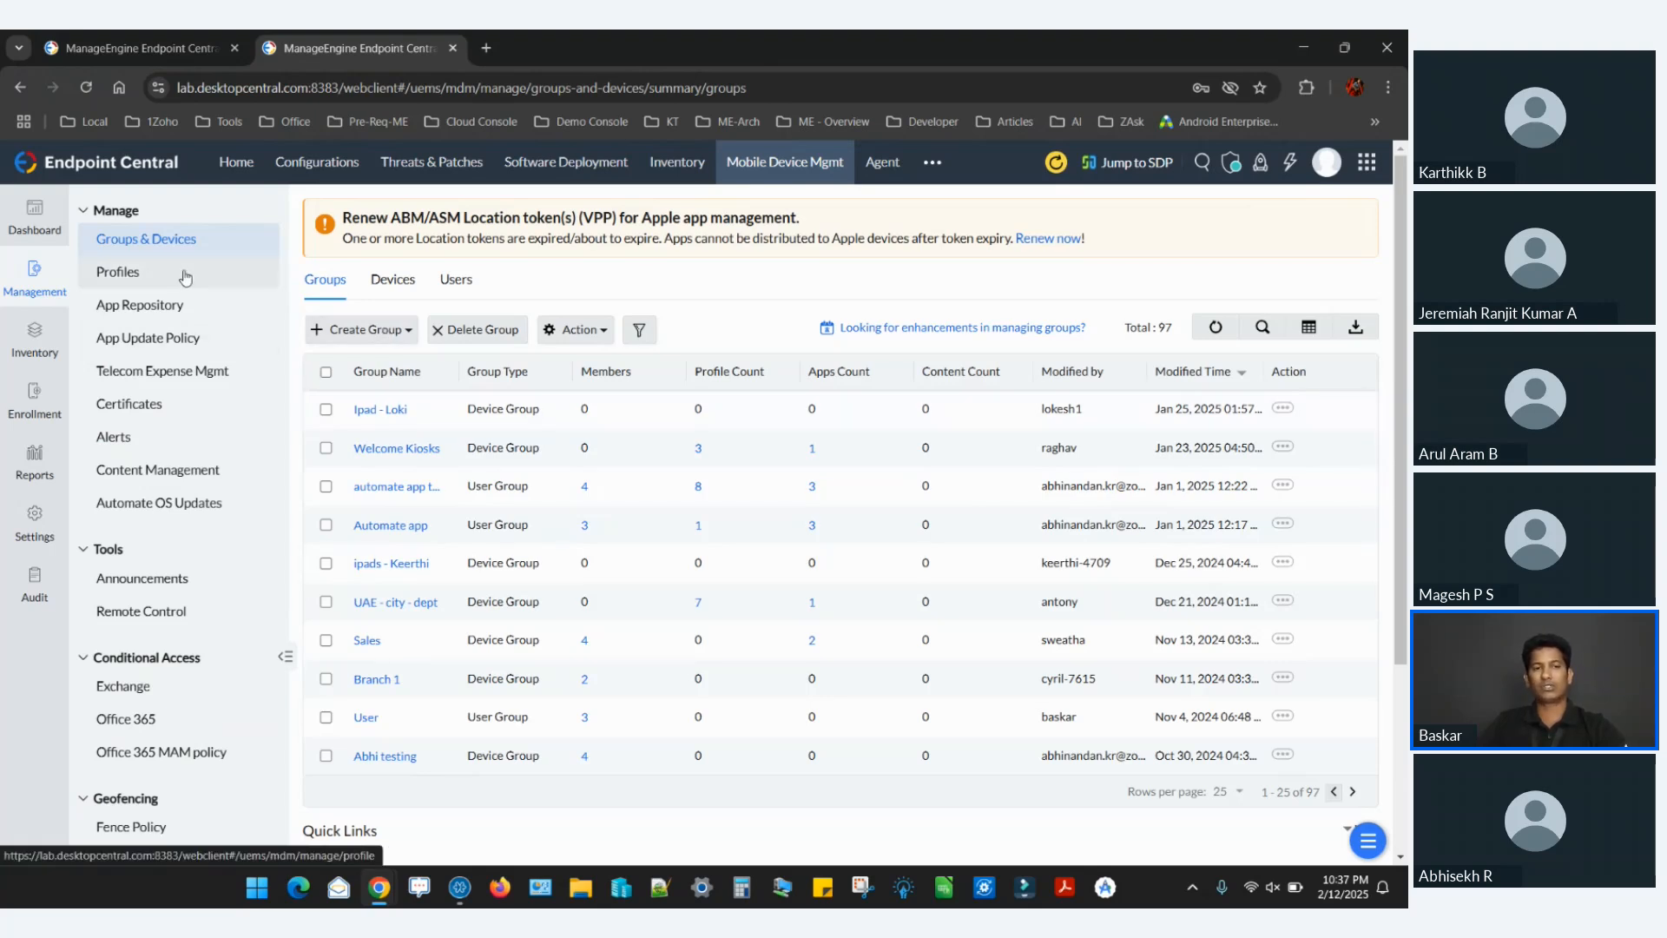
Open the platform choices for a new MDM profile, and switch to the presentation to show the Mac machines slide.
{"action": "left_click", "coordinate": [117, 272]}
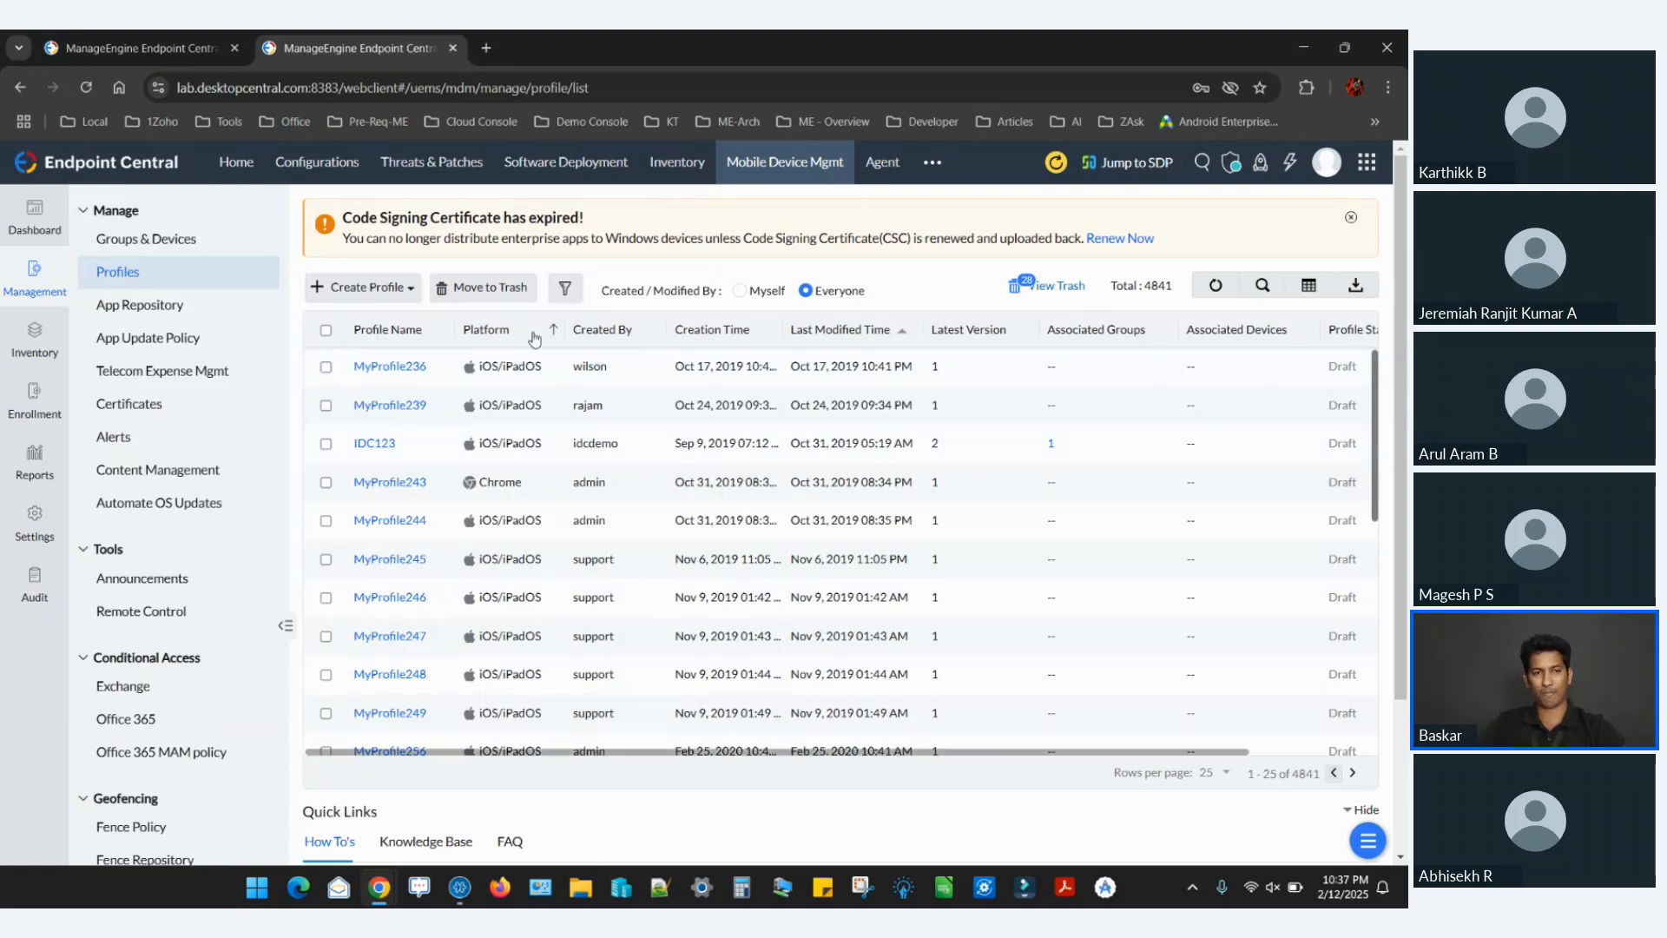
{"action": "left_click", "coordinate": [382, 292]}
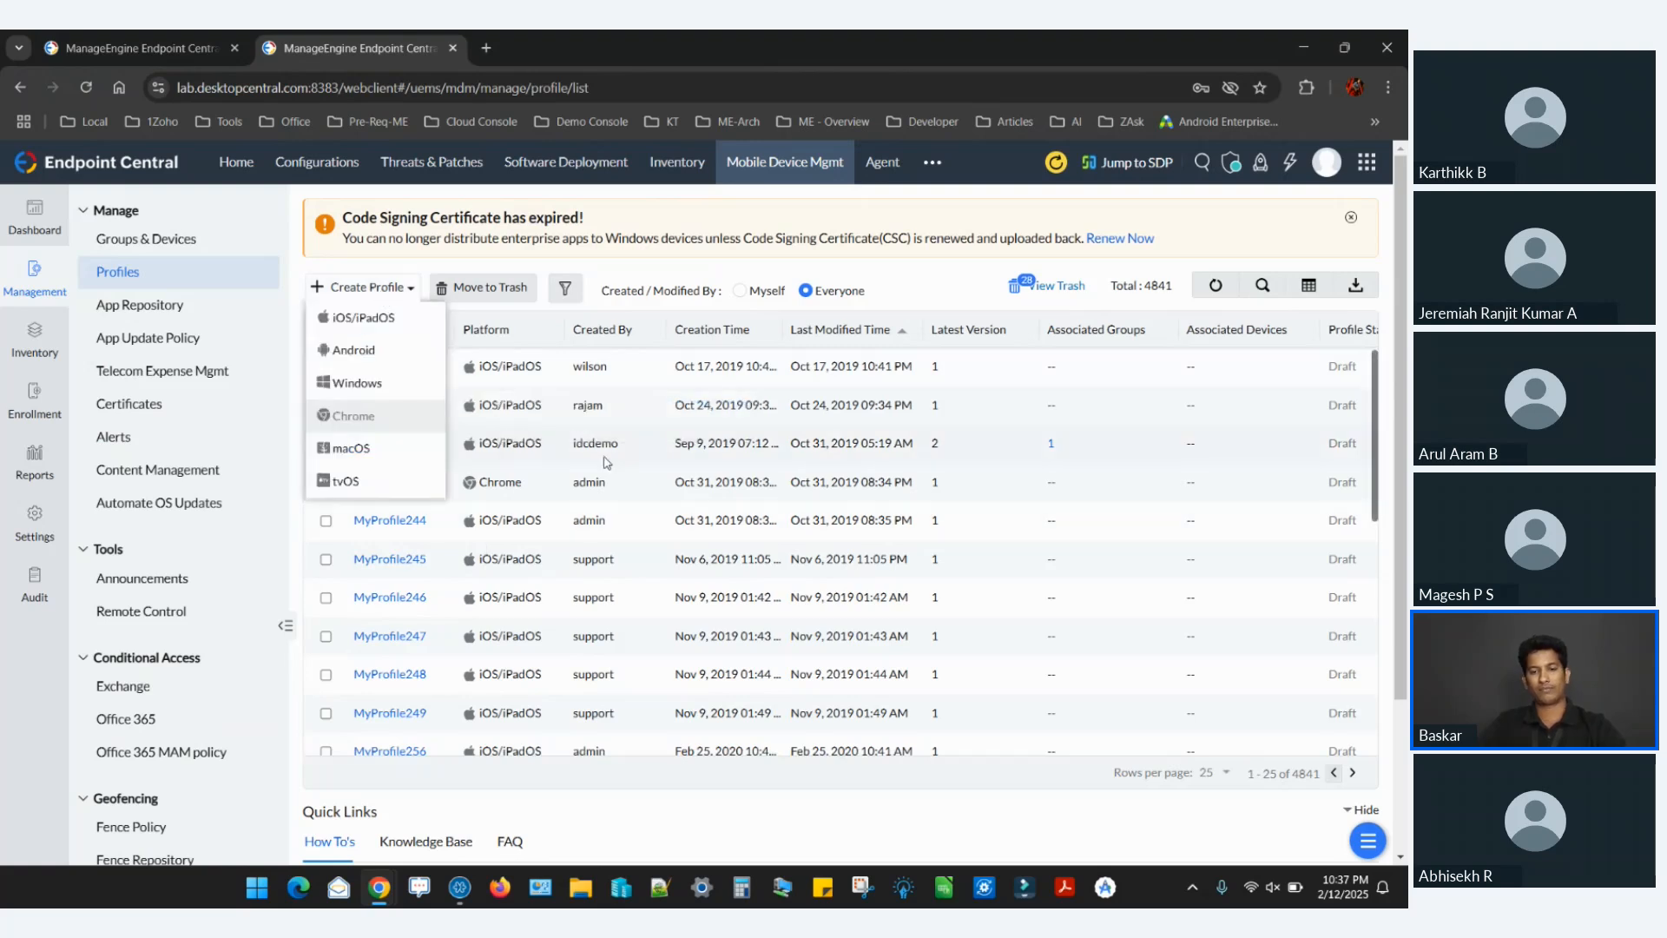
{"action": "key", "text": "alt+Tab"}
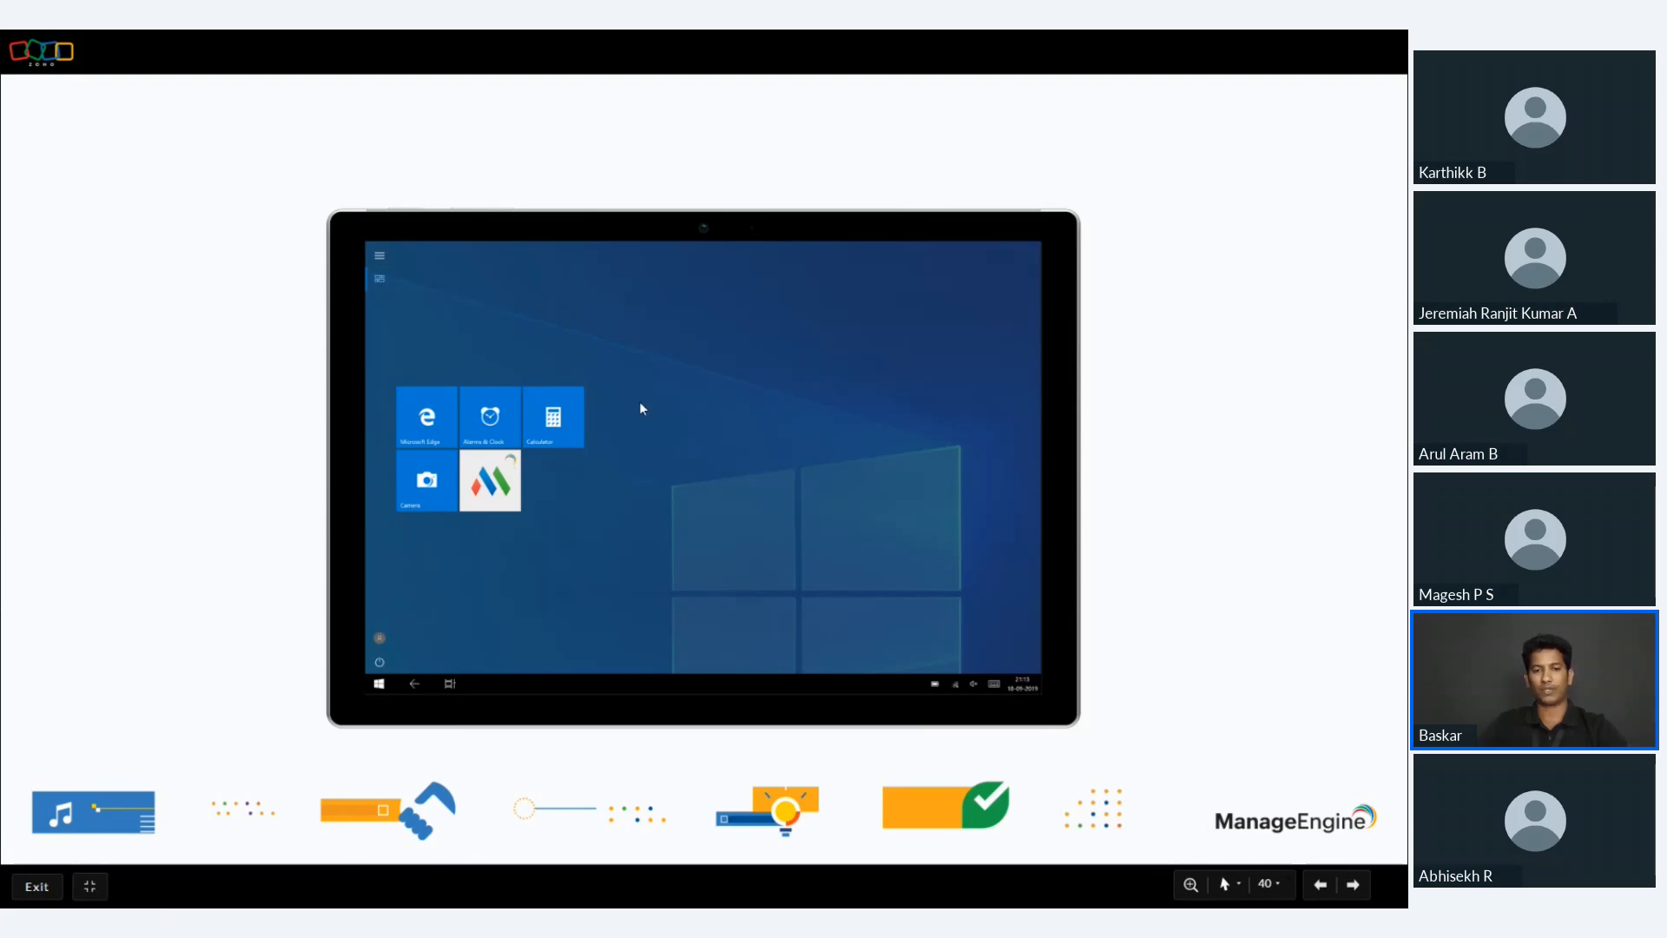
{"action": "key", "text": "Right"}
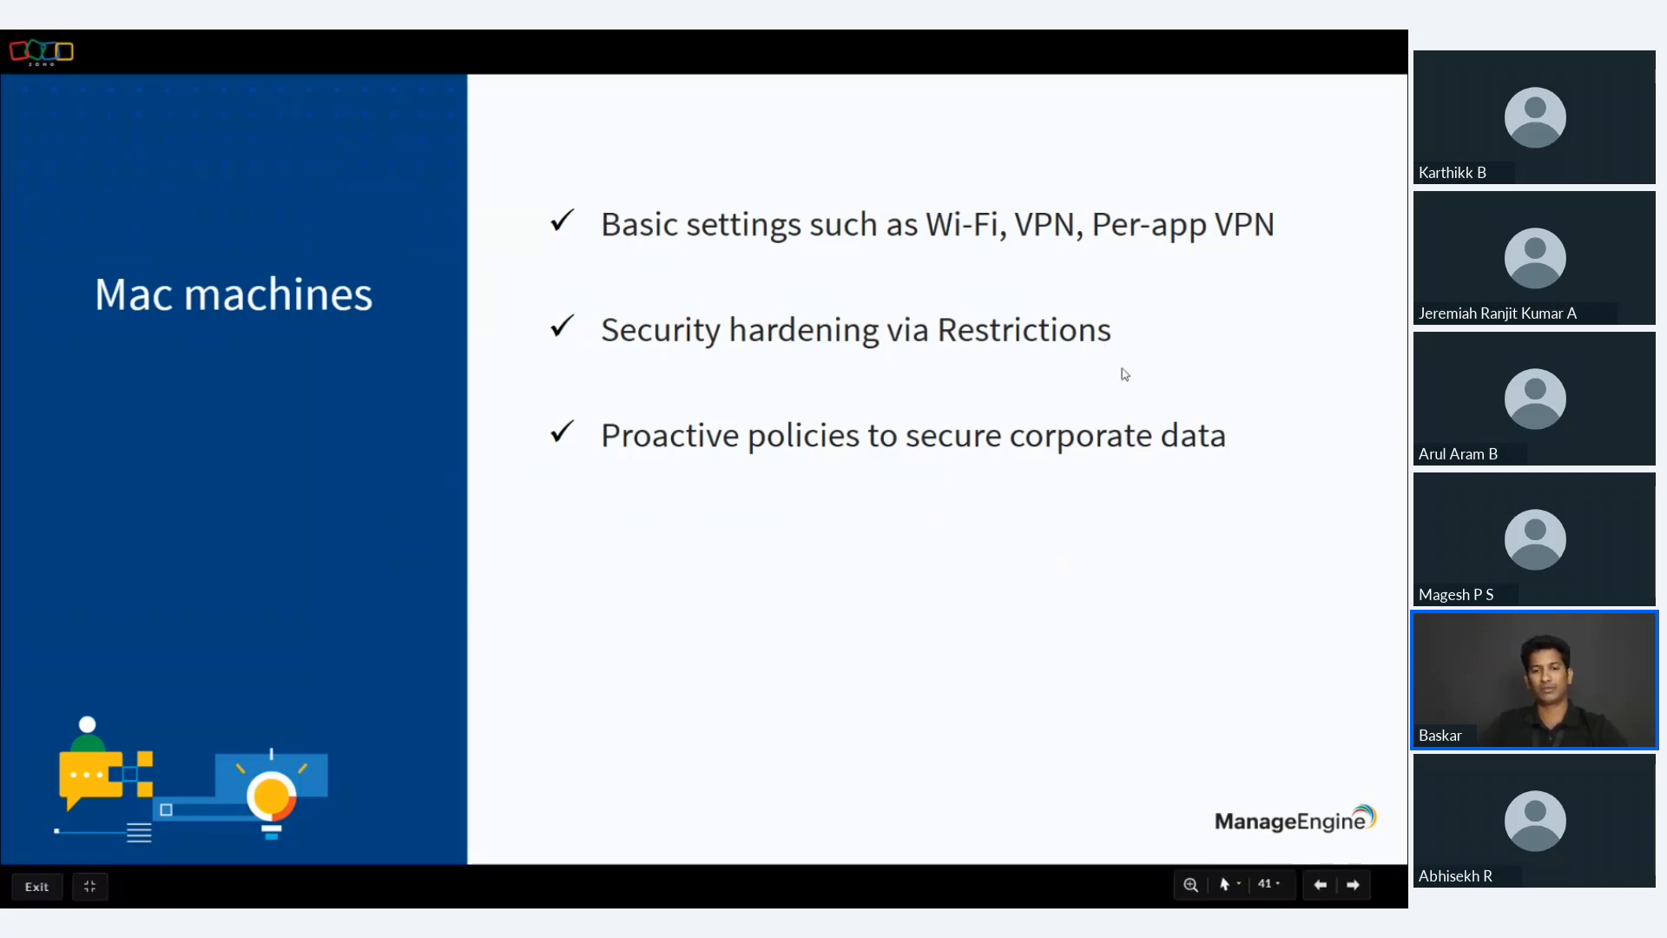
Switch back to Endpoint Central, create a macOS profile with the default name, and review the Passcode policy's minimum length options.
{"action": "key", "text": "alt+Tab"}
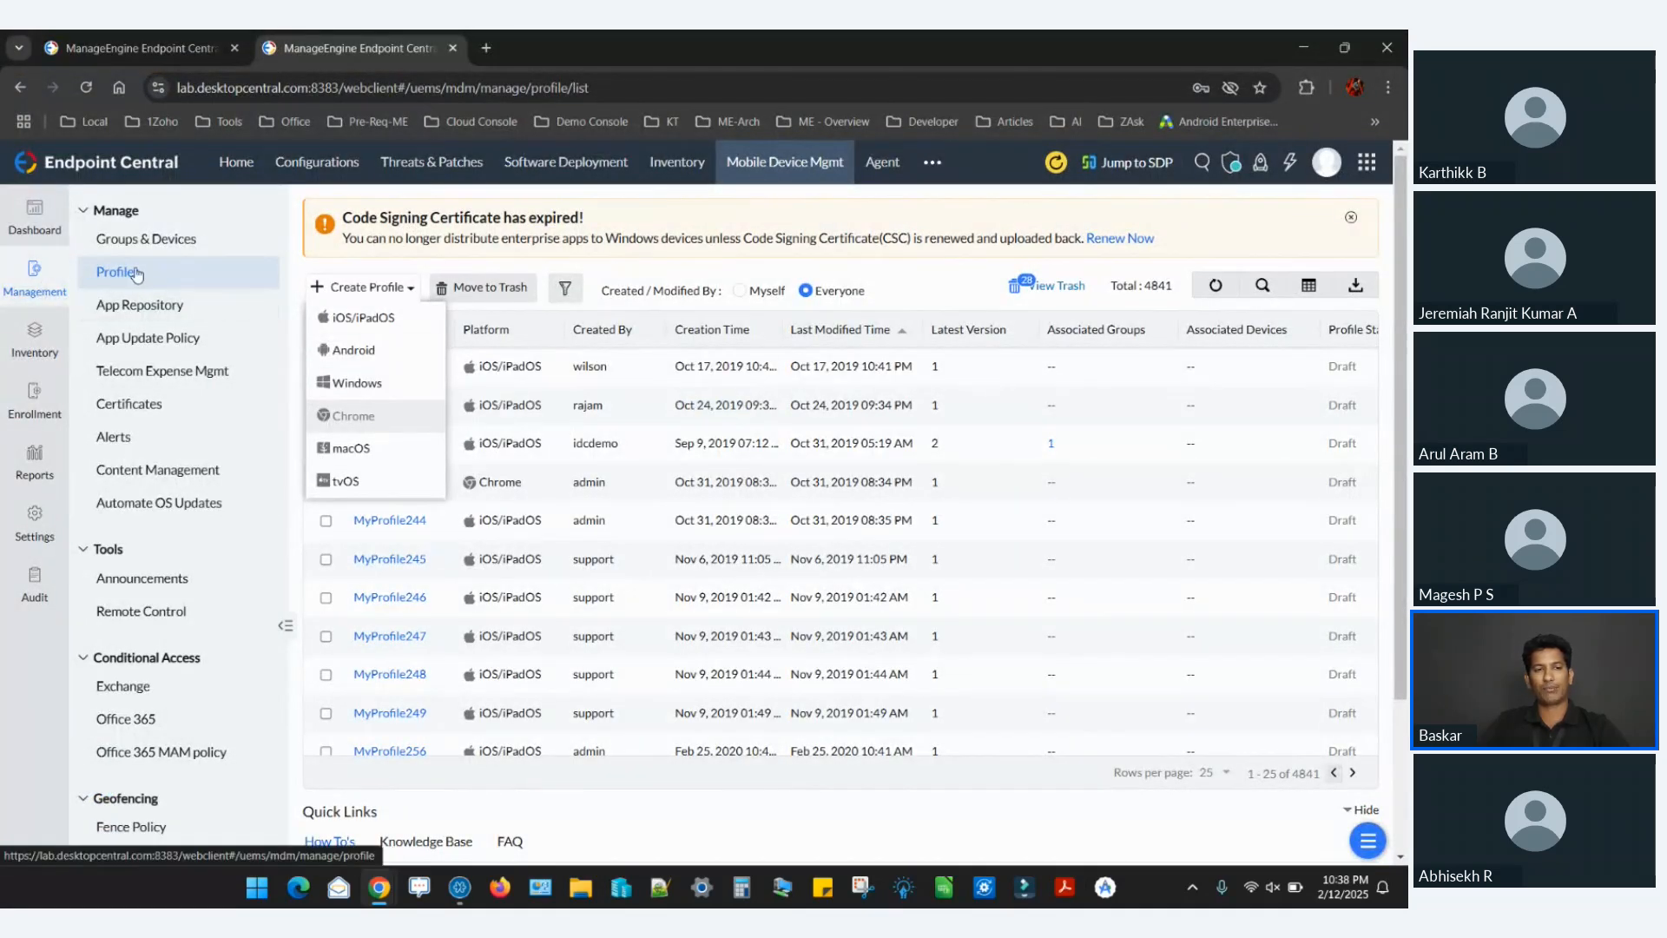
{"action": "left_click", "coordinate": [364, 450]}
{"action": "left_click", "coordinate": [805, 459]}
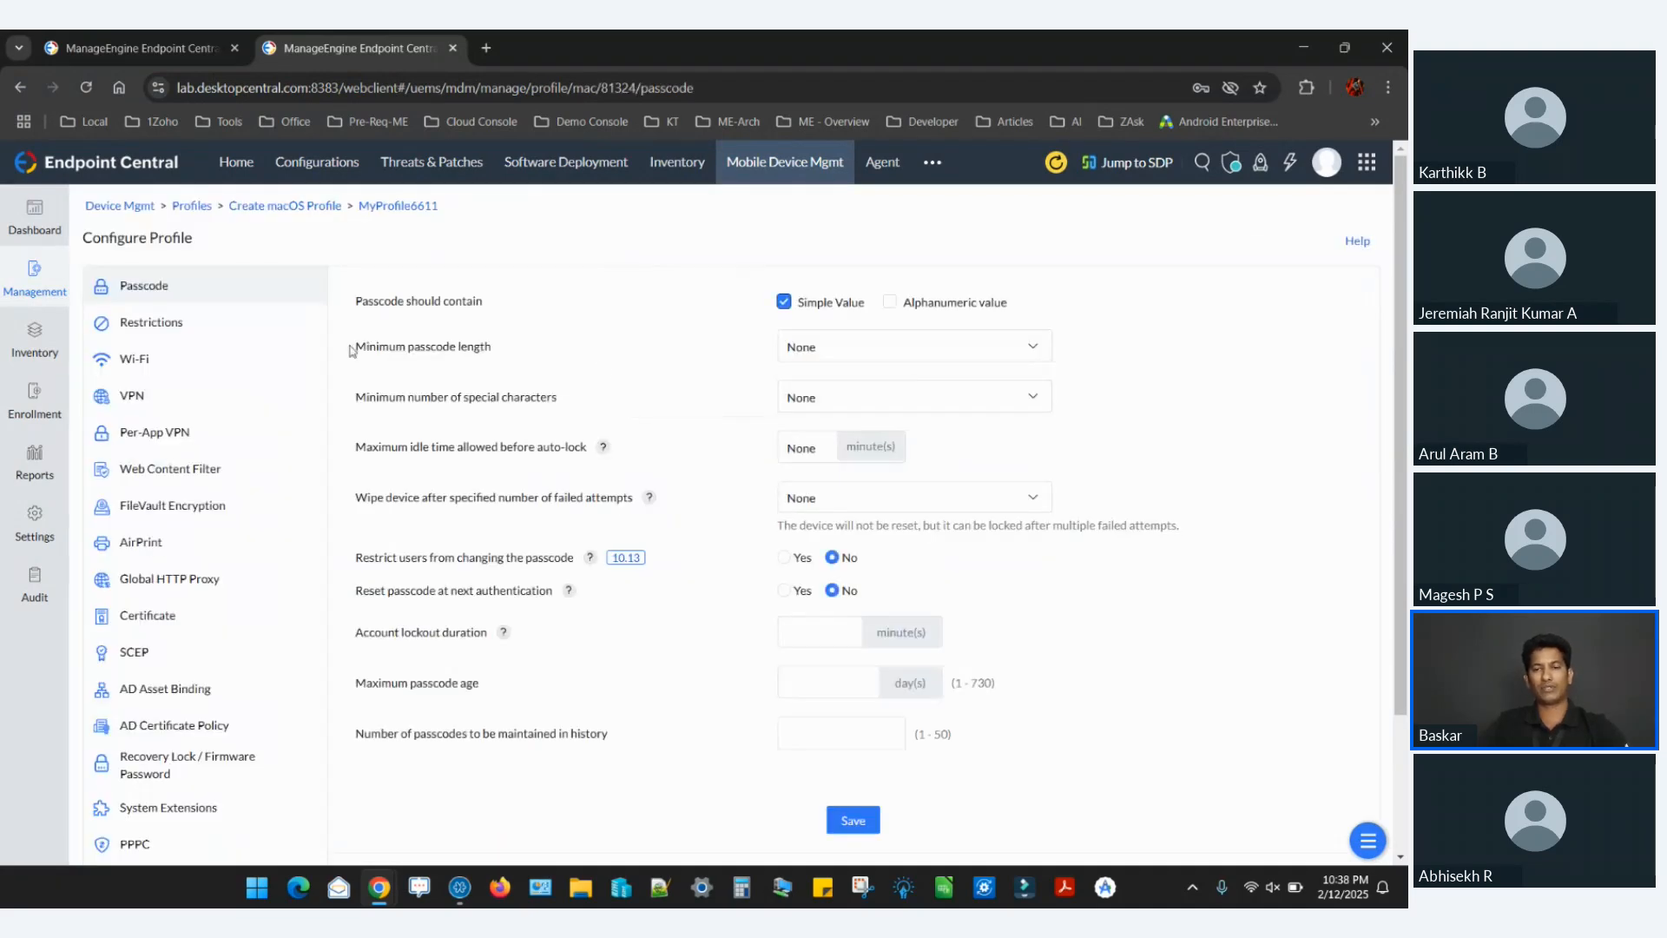
{"action": "left_click", "coordinate": [877, 353]}
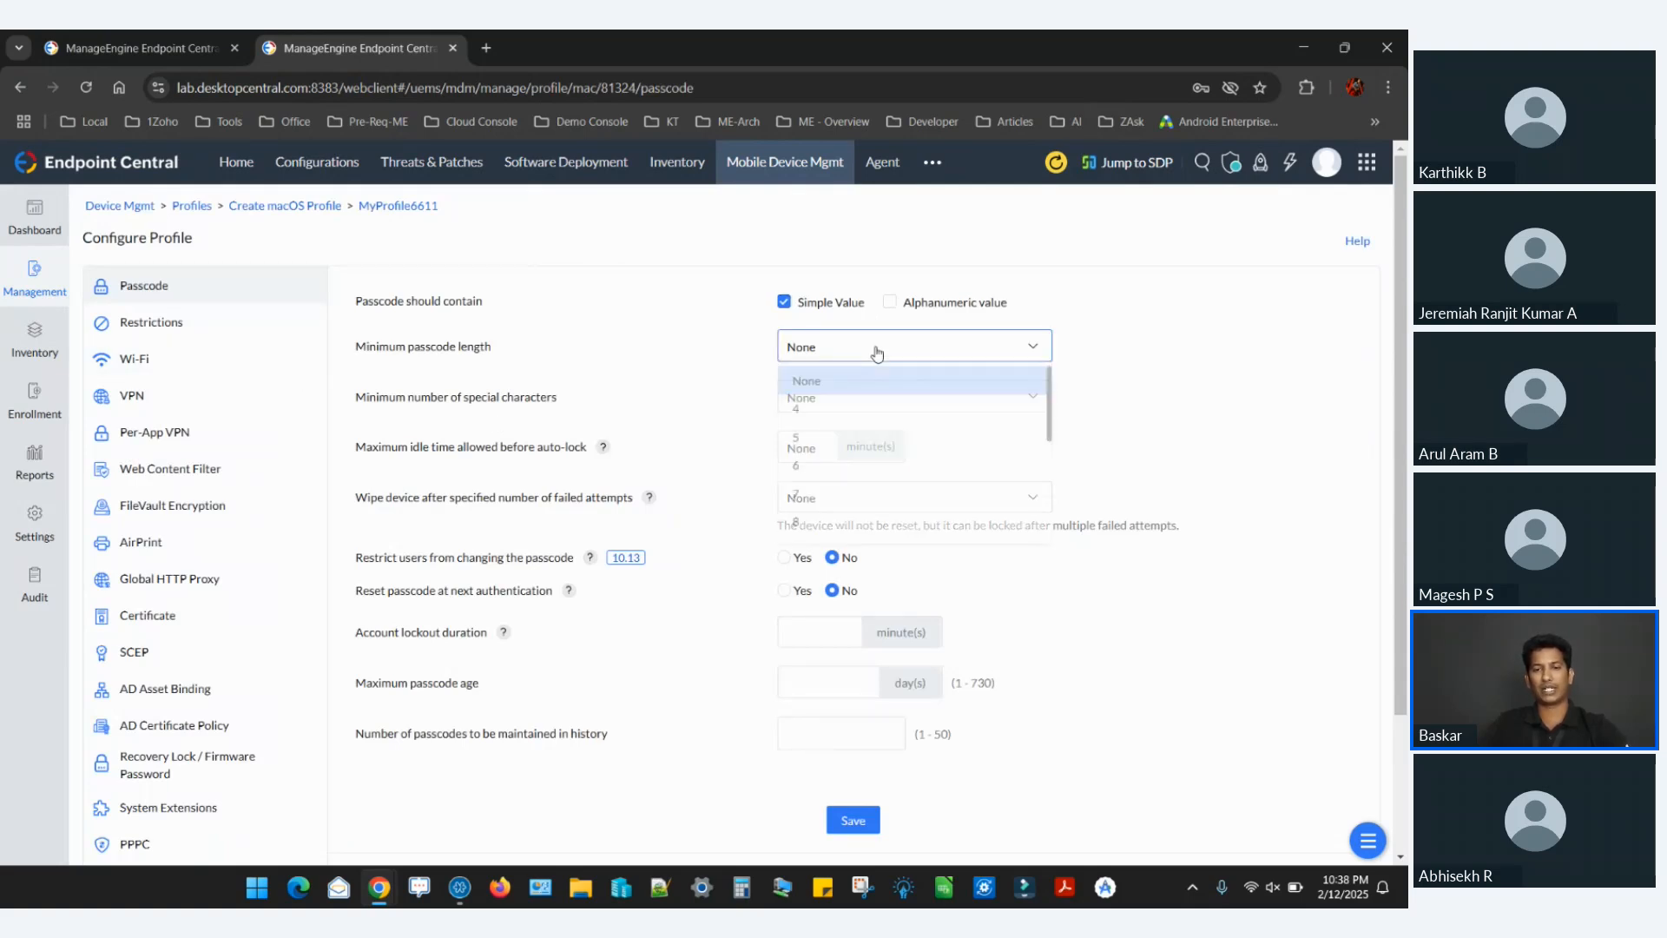
{"action": "left_click", "coordinate": [727, 383]}
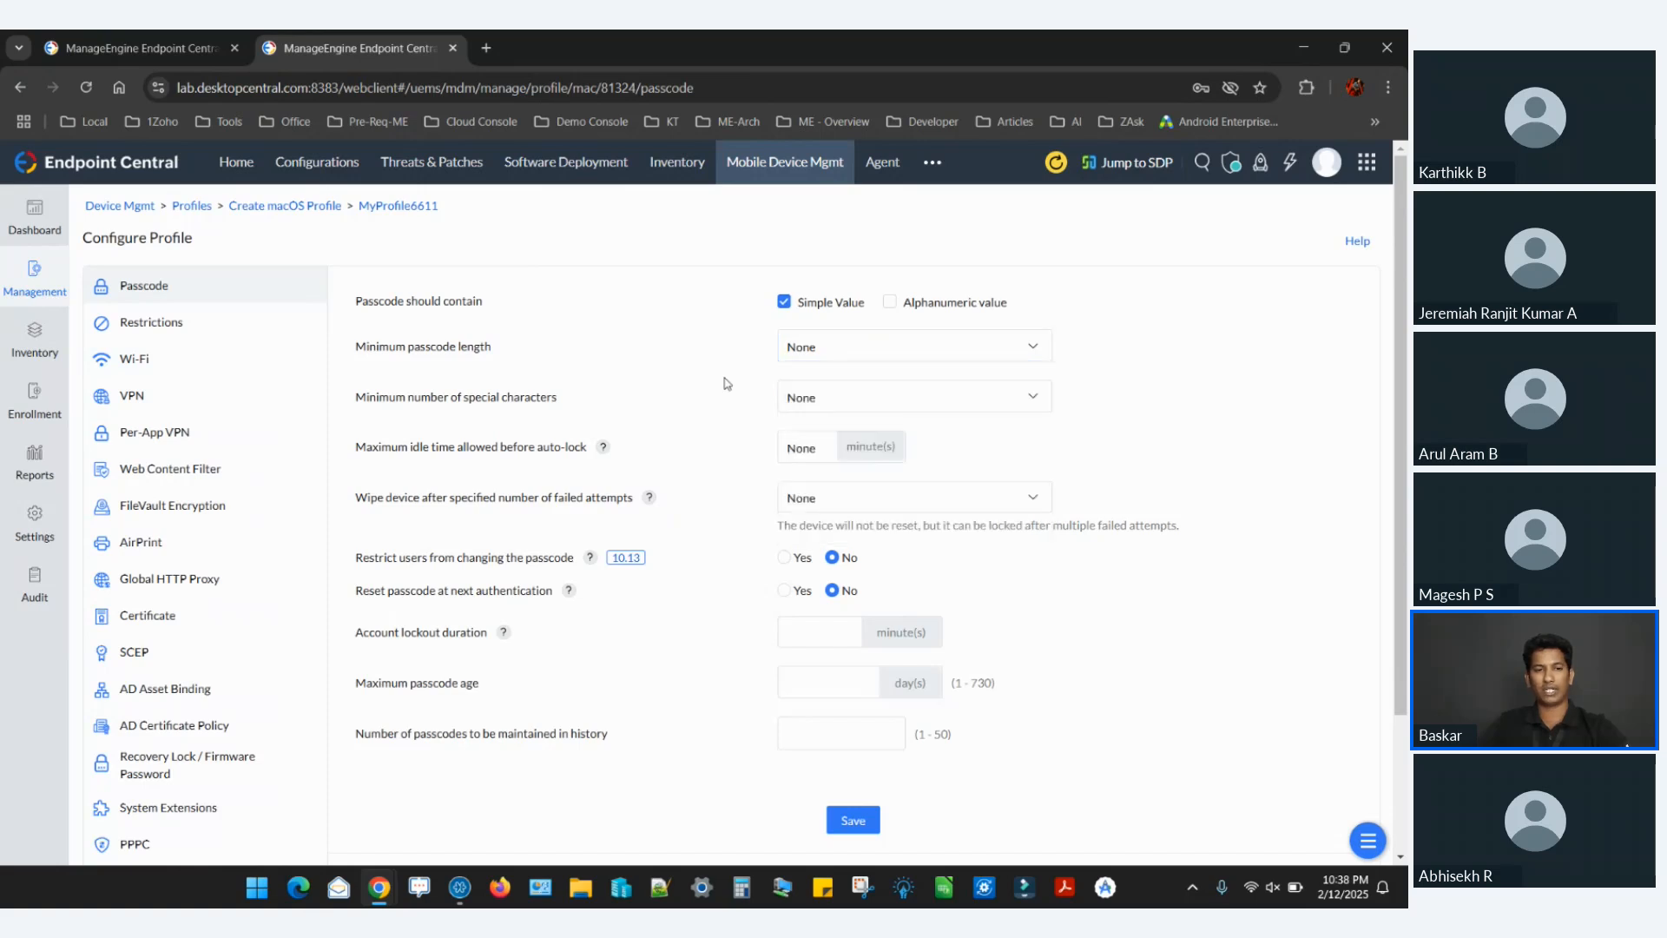
Set Camera to Restrict in the macOS profile's Restrictions policy and review the other device functionality settings.
{"action": "left_click", "coordinate": [214, 338]}
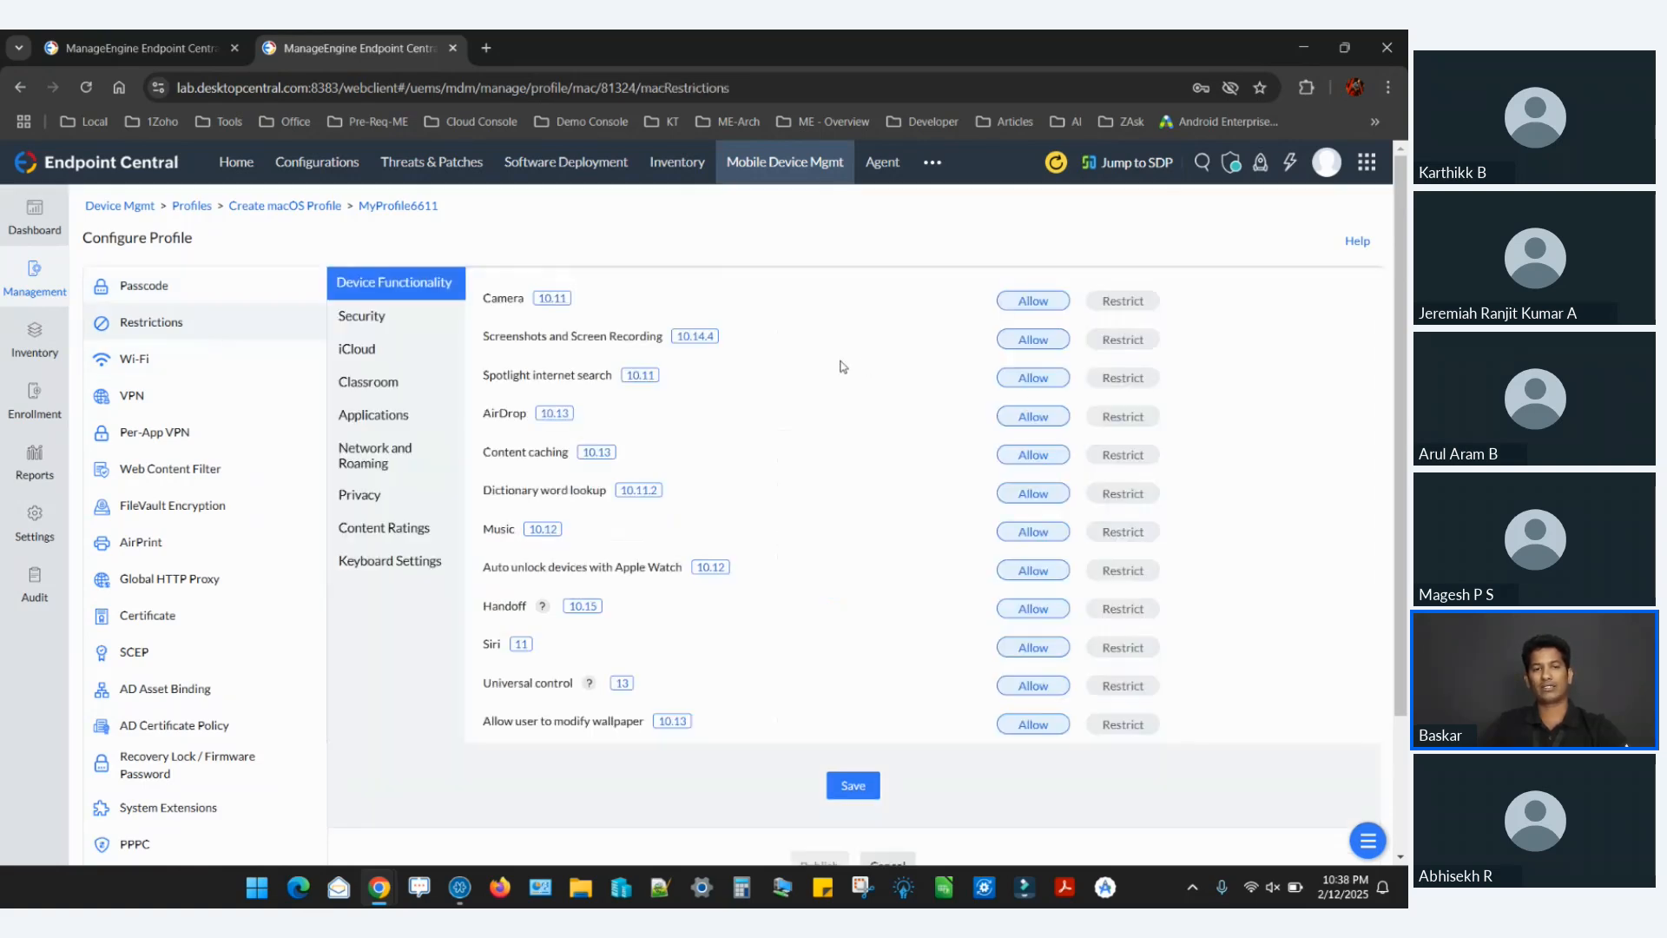
{"action": "left_click", "coordinate": [1121, 304]}
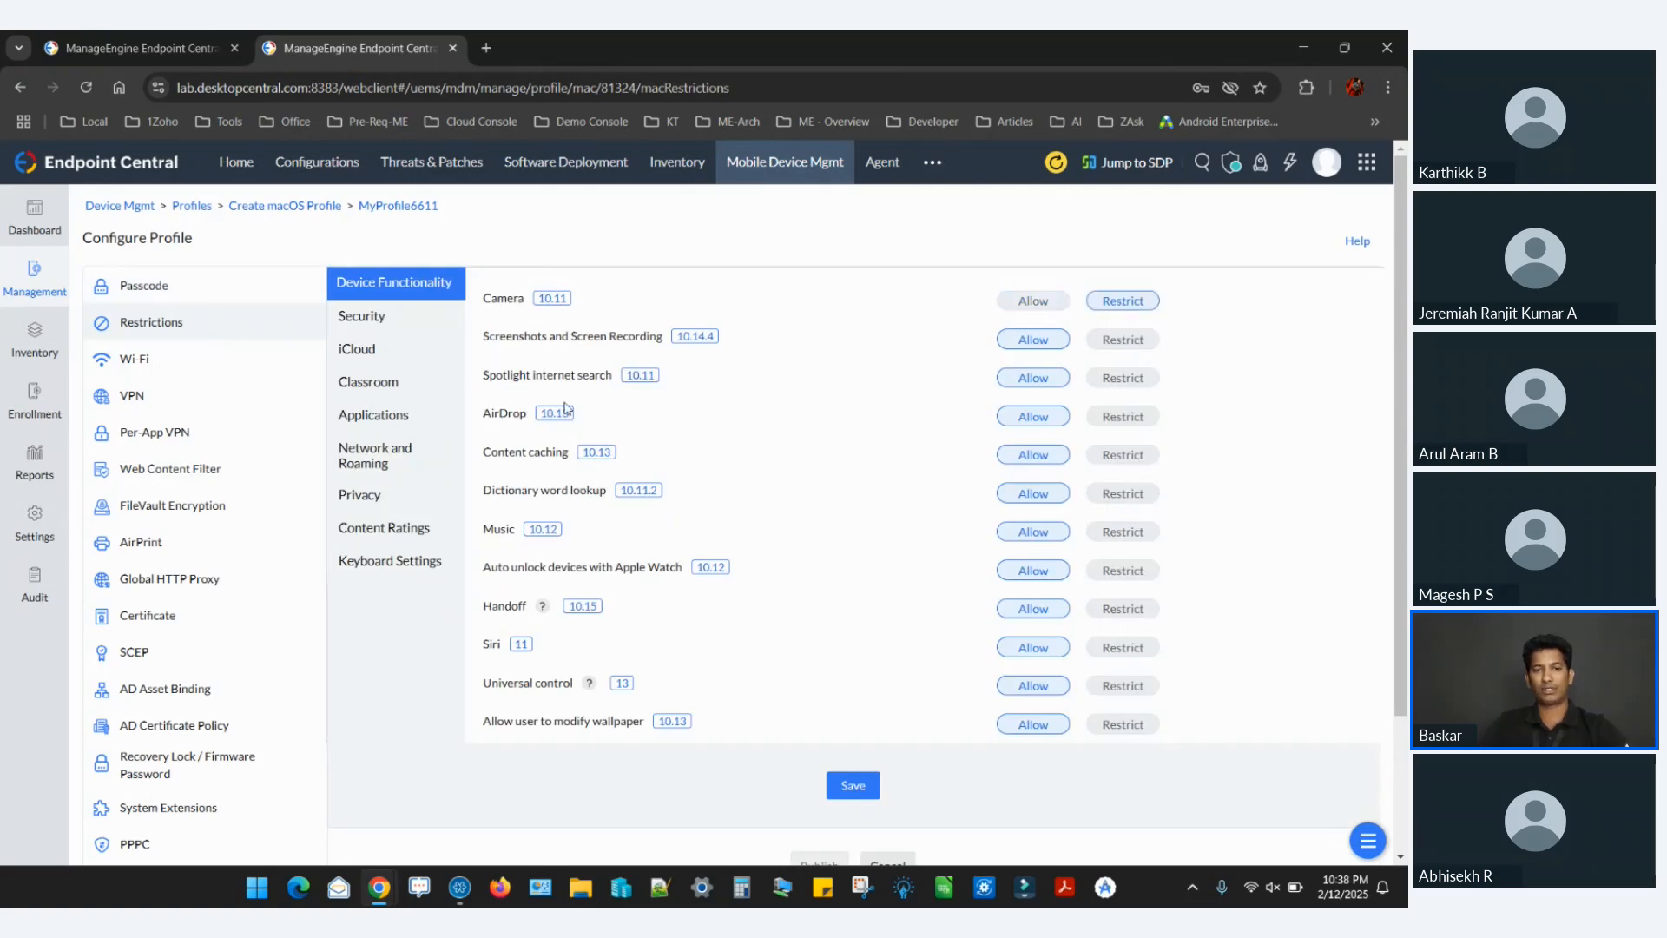
{"action": "scroll", "coordinate": [787, 427], "scroll_direction": "down", "scroll_amount": 1}
{"action": "scroll", "coordinate": [787, 427], "scroll_direction": "down", "scroll_amount": 1}
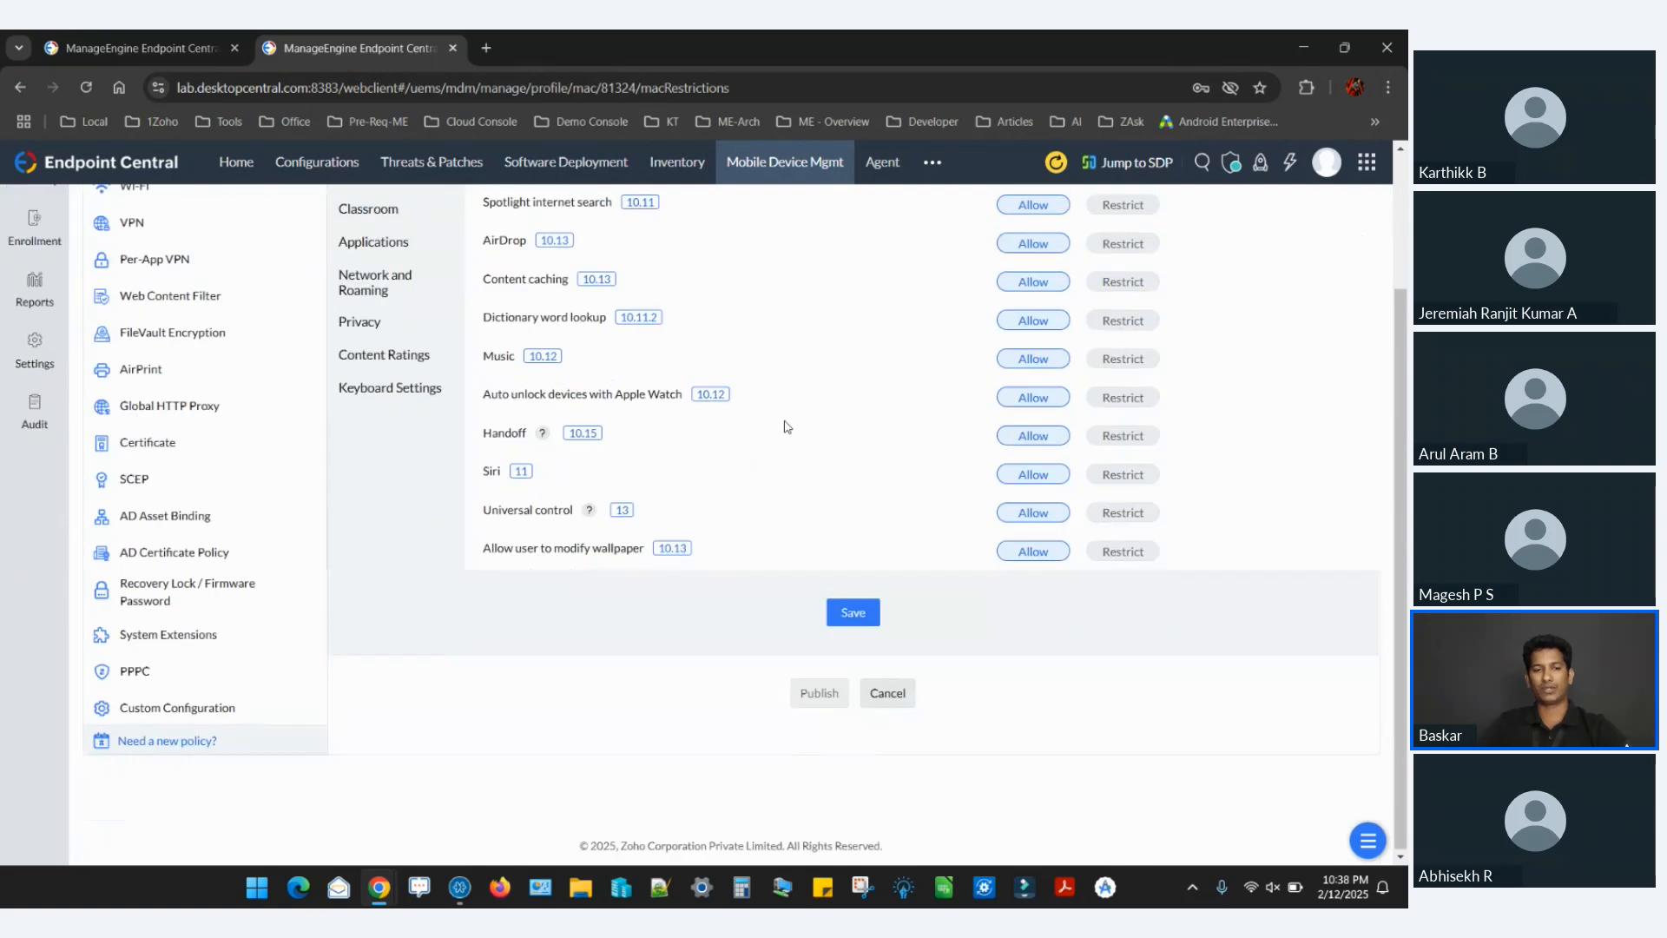
{"action": "scroll", "coordinate": [788, 426], "scroll_direction": "up", "scroll_amount": 3}
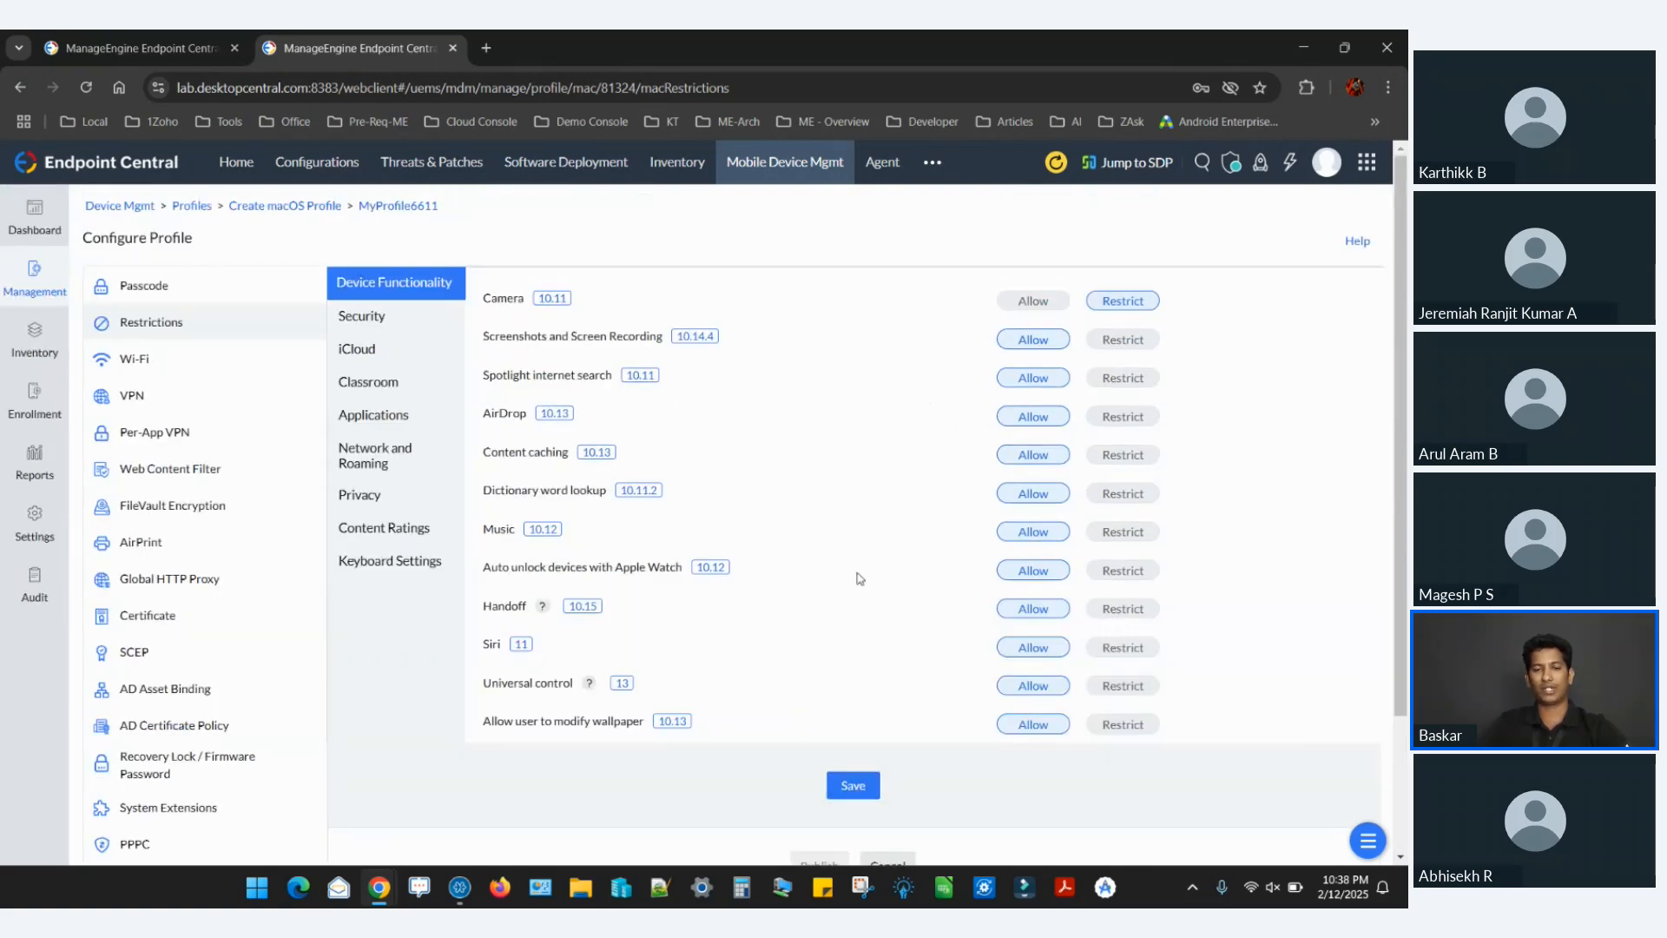
Review the Wi-Fi policy form and the Per-App VPN policy's application, connection and authentication settings.
{"action": "left_click", "coordinate": [111, 348]}
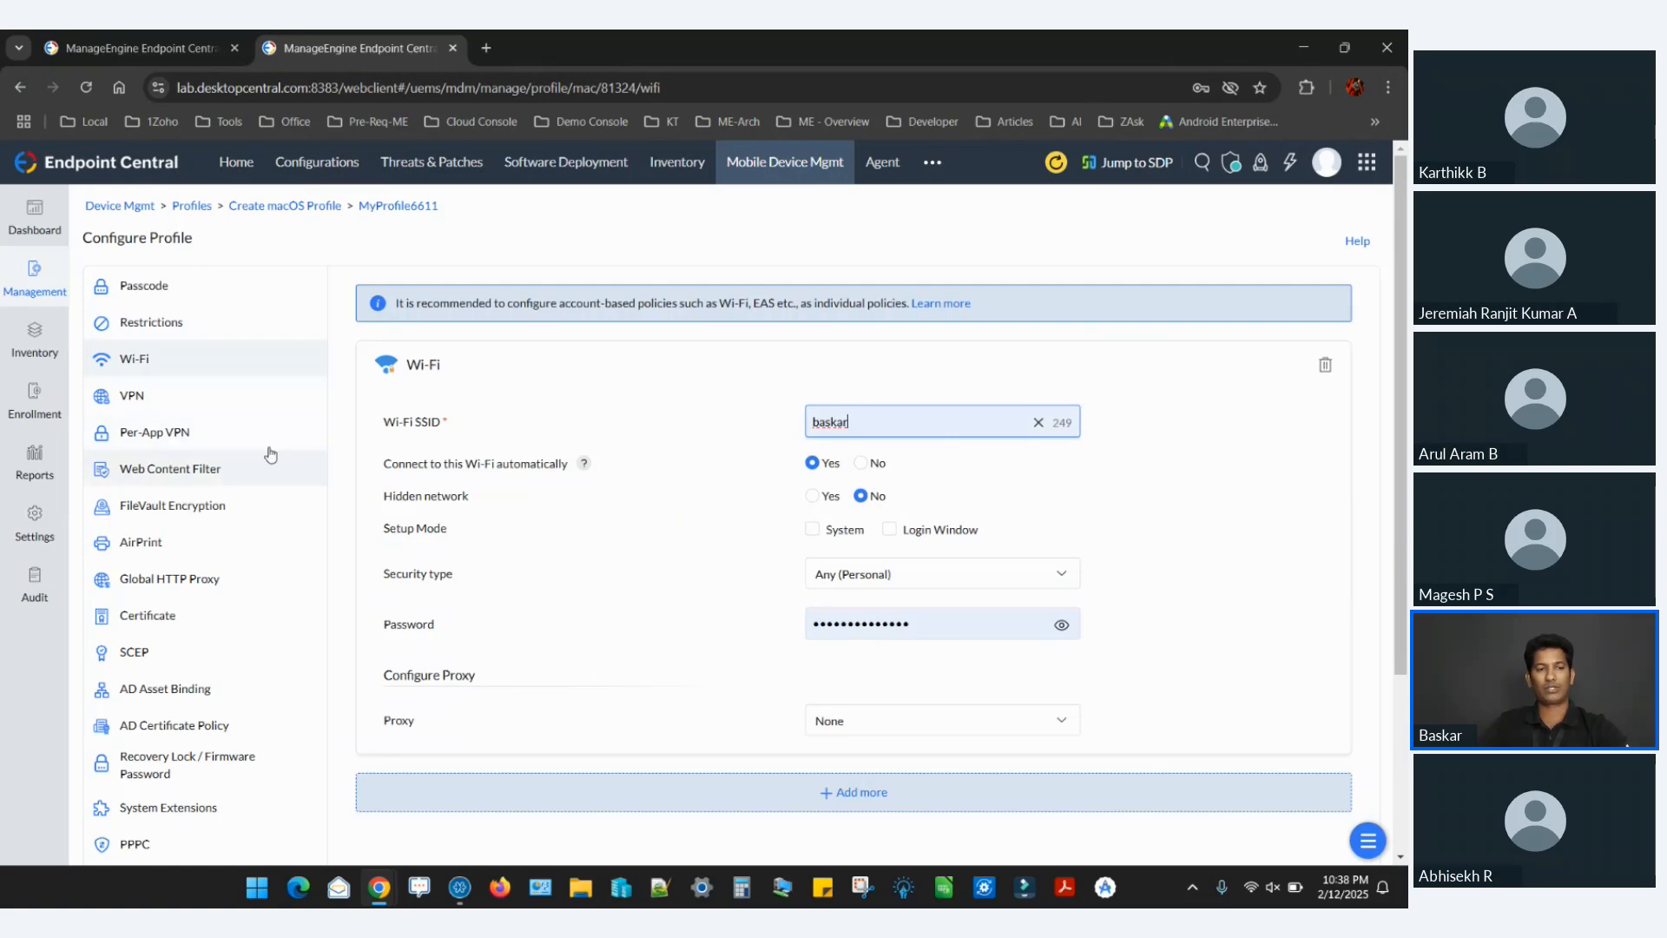
{"action": "left_click", "coordinate": [225, 434]}
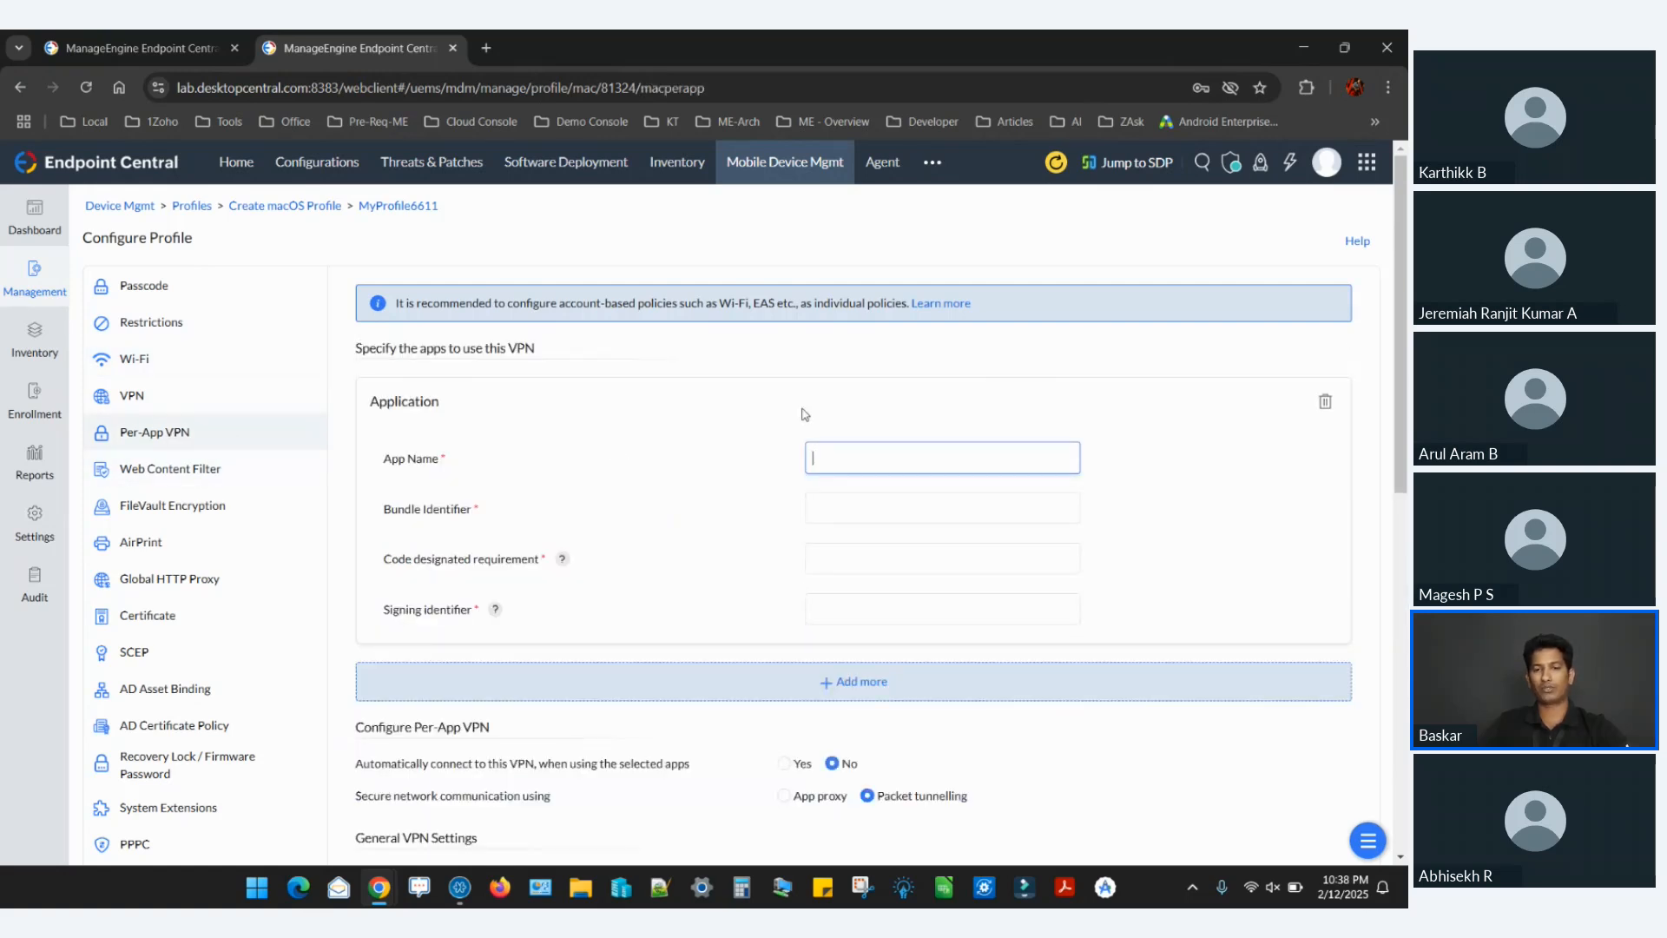
{"action": "scroll", "coordinate": [805, 414], "scroll_direction": "down", "scroll_amount": 2}
{"action": "scroll", "coordinate": [805, 414], "scroll_direction": "up", "scroll_amount": 2}
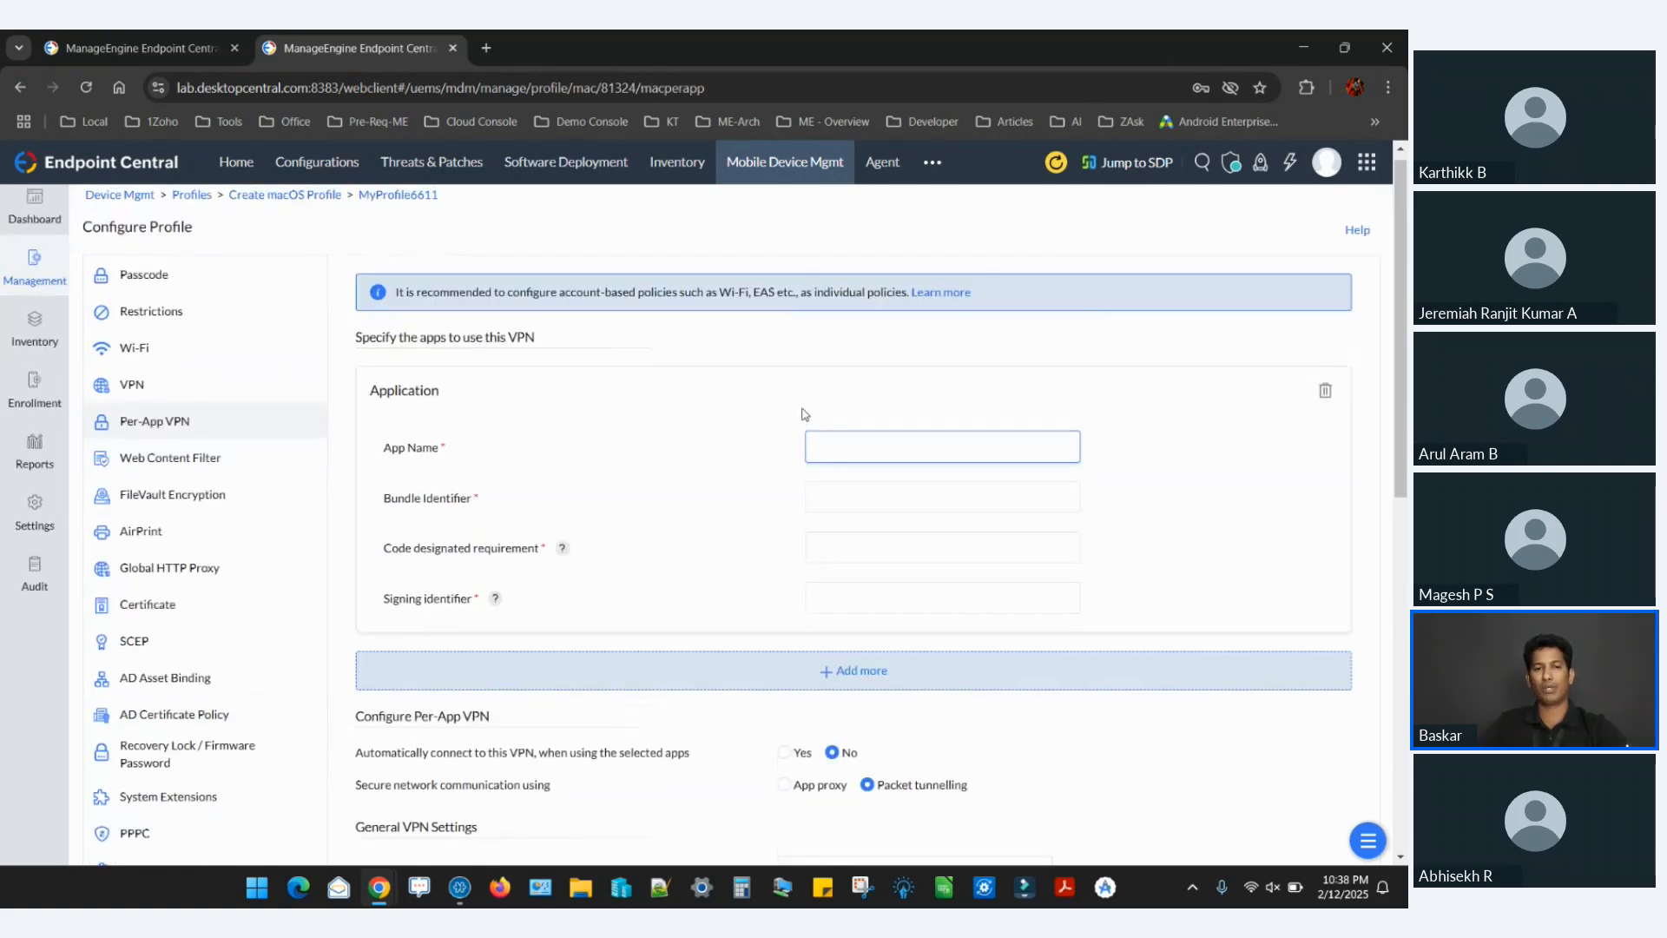
{"action": "scroll", "coordinate": [805, 414], "scroll_direction": "down", "scroll_amount": 1}
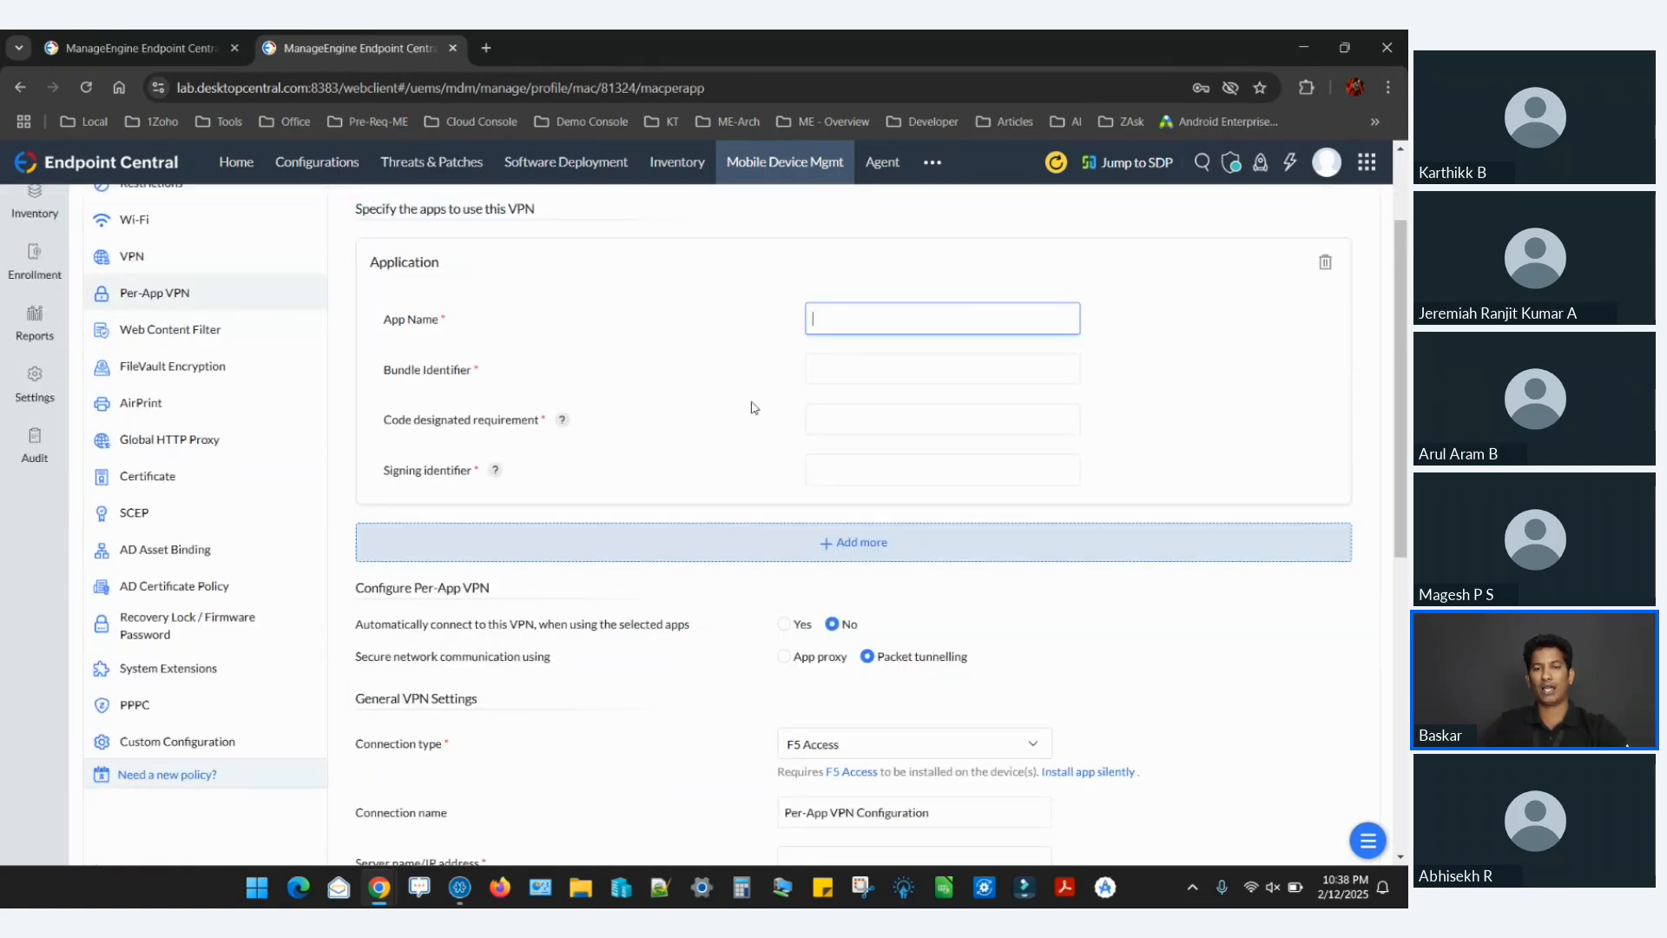
{"action": "scroll", "coordinate": [753, 407], "scroll_direction": "down", "scroll_amount": 2}
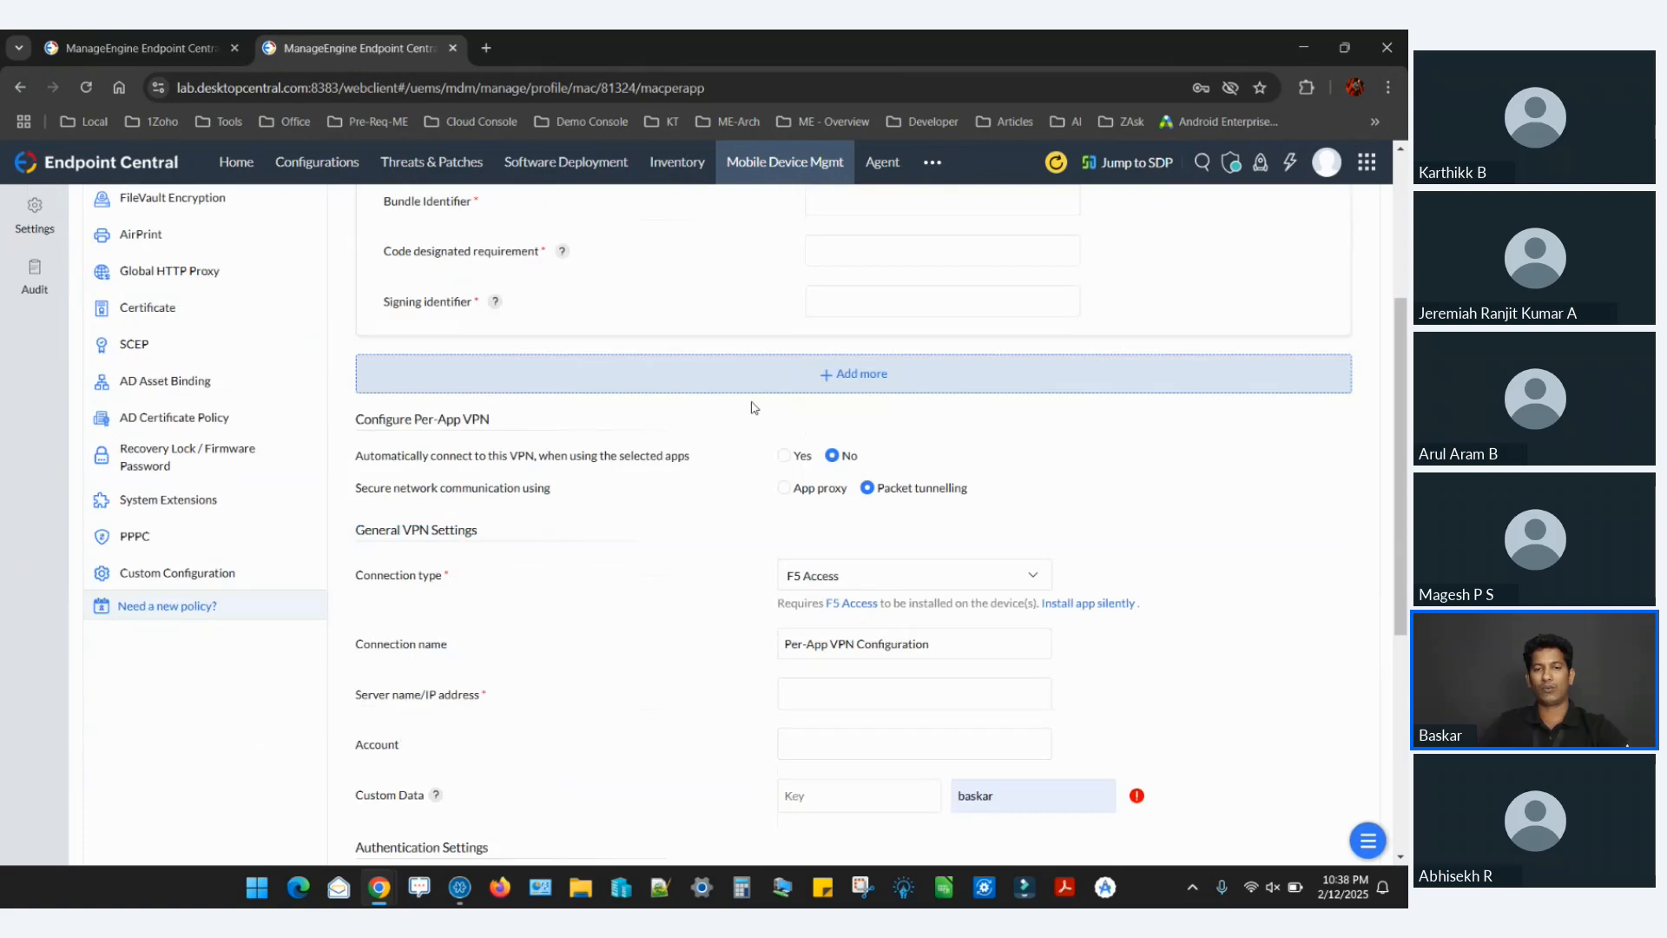
{"action": "scroll", "coordinate": [742, 551], "scroll_direction": "down", "scroll_amount": 2}
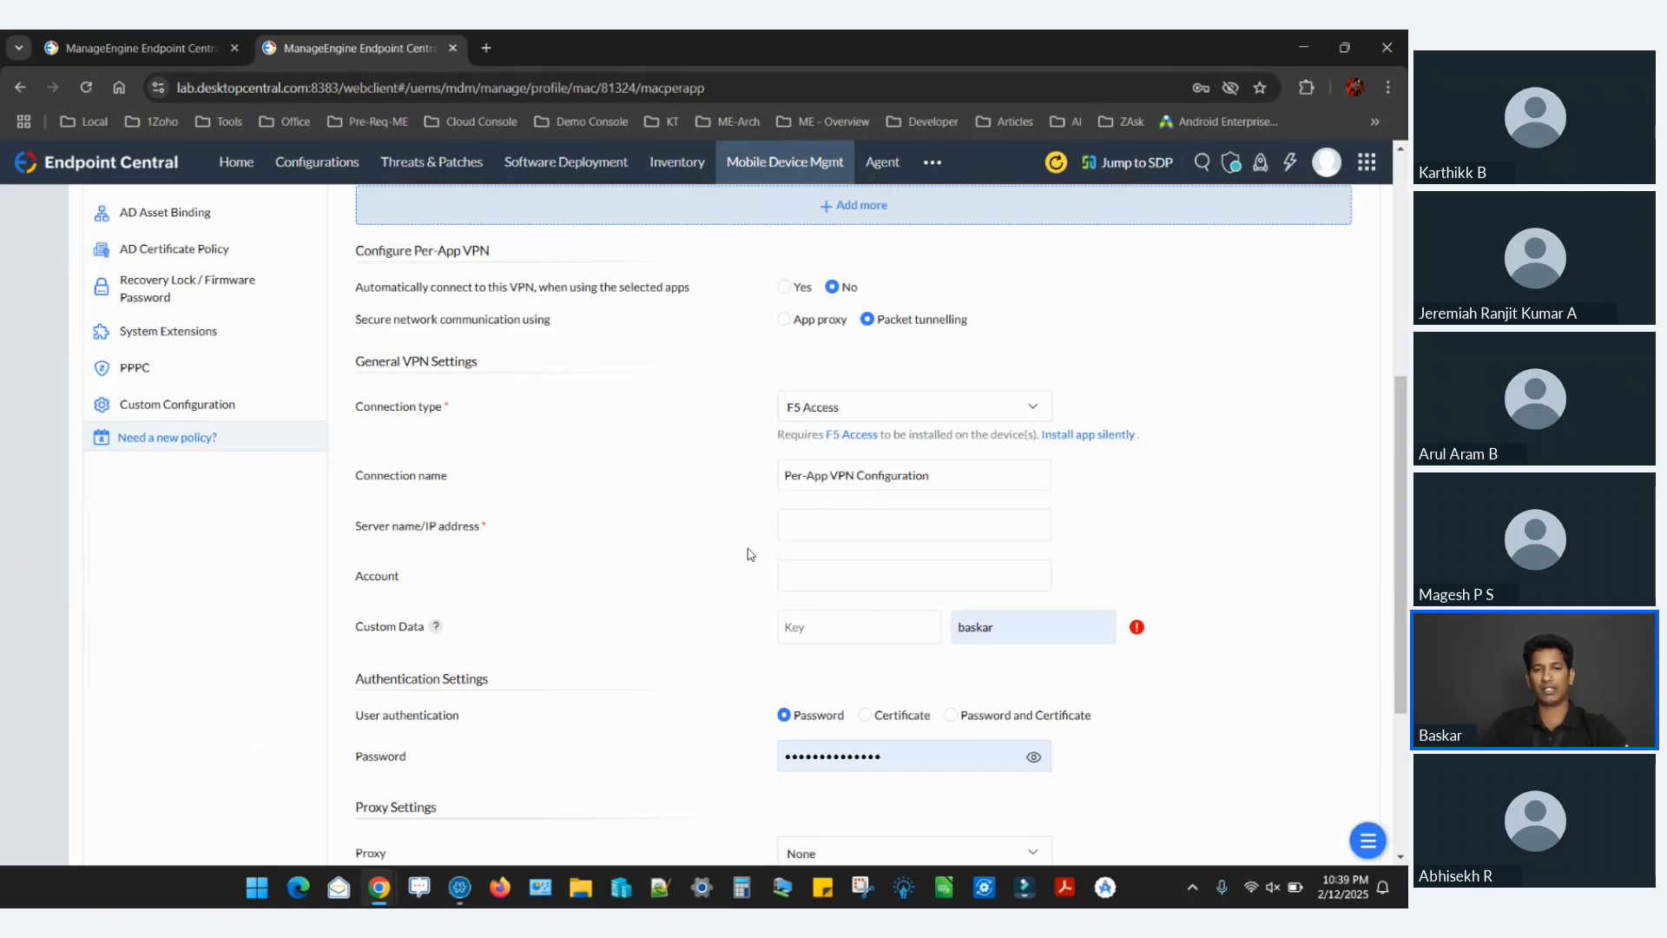
Look over the remaining macOS policy types and the rest of the Per-App VPN form down to its proxy settings.
{"action": "scroll", "coordinate": [745, 550], "scroll_direction": "up", "scroll_amount": 3}
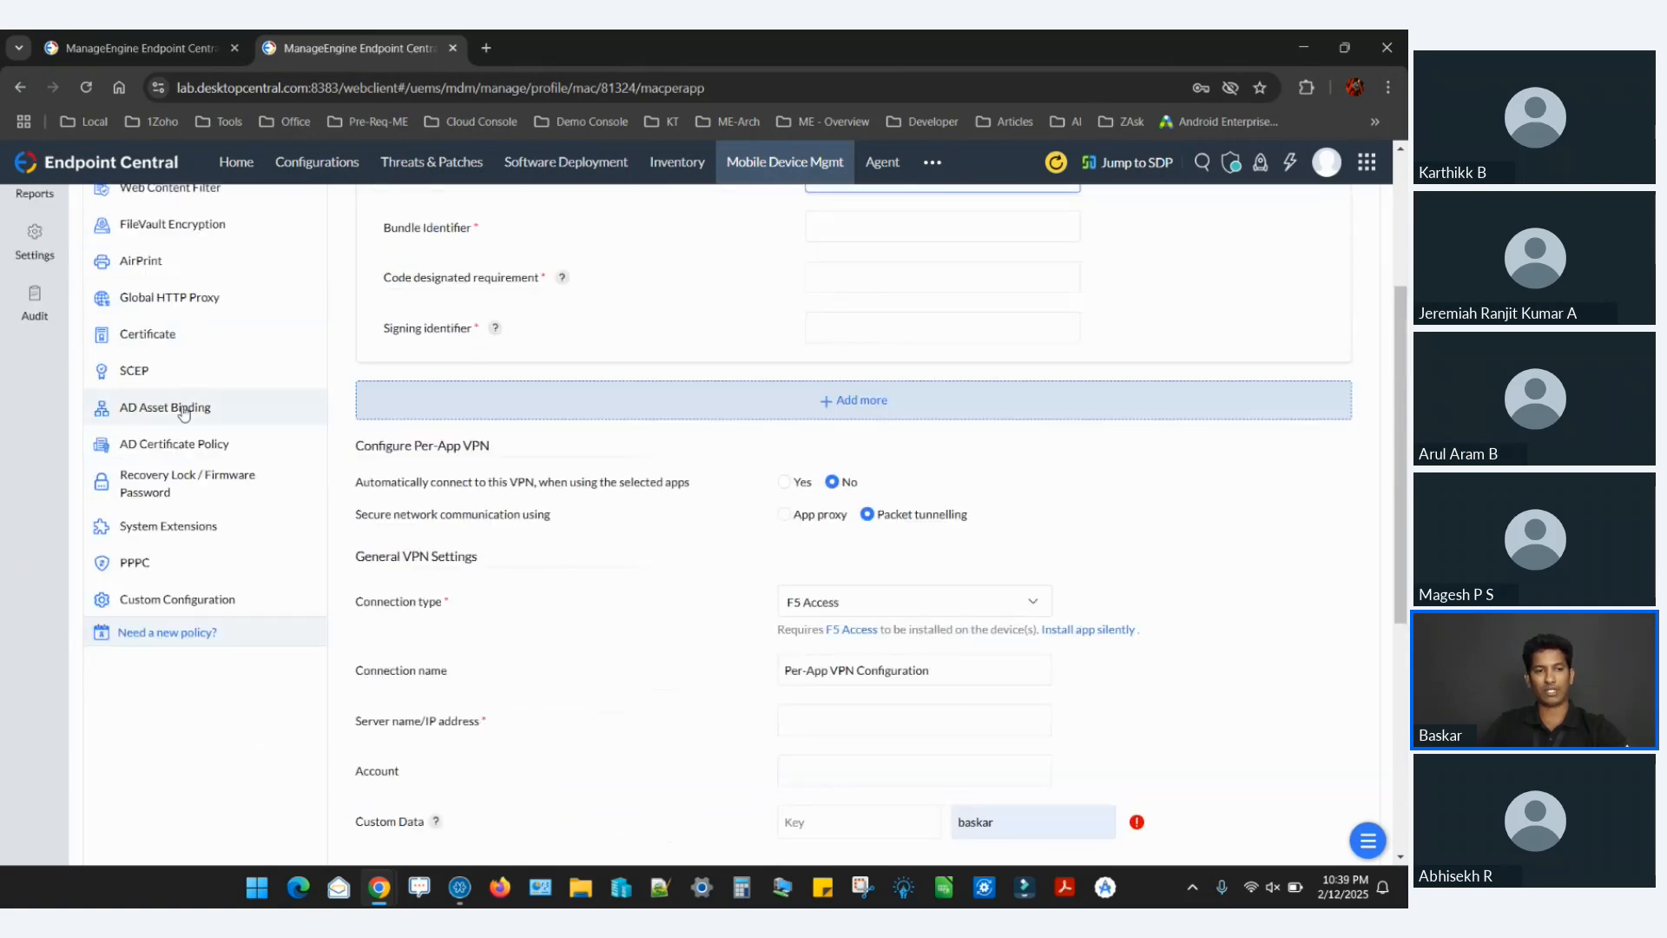
{"action": "left_click", "coordinate": [180, 386]}
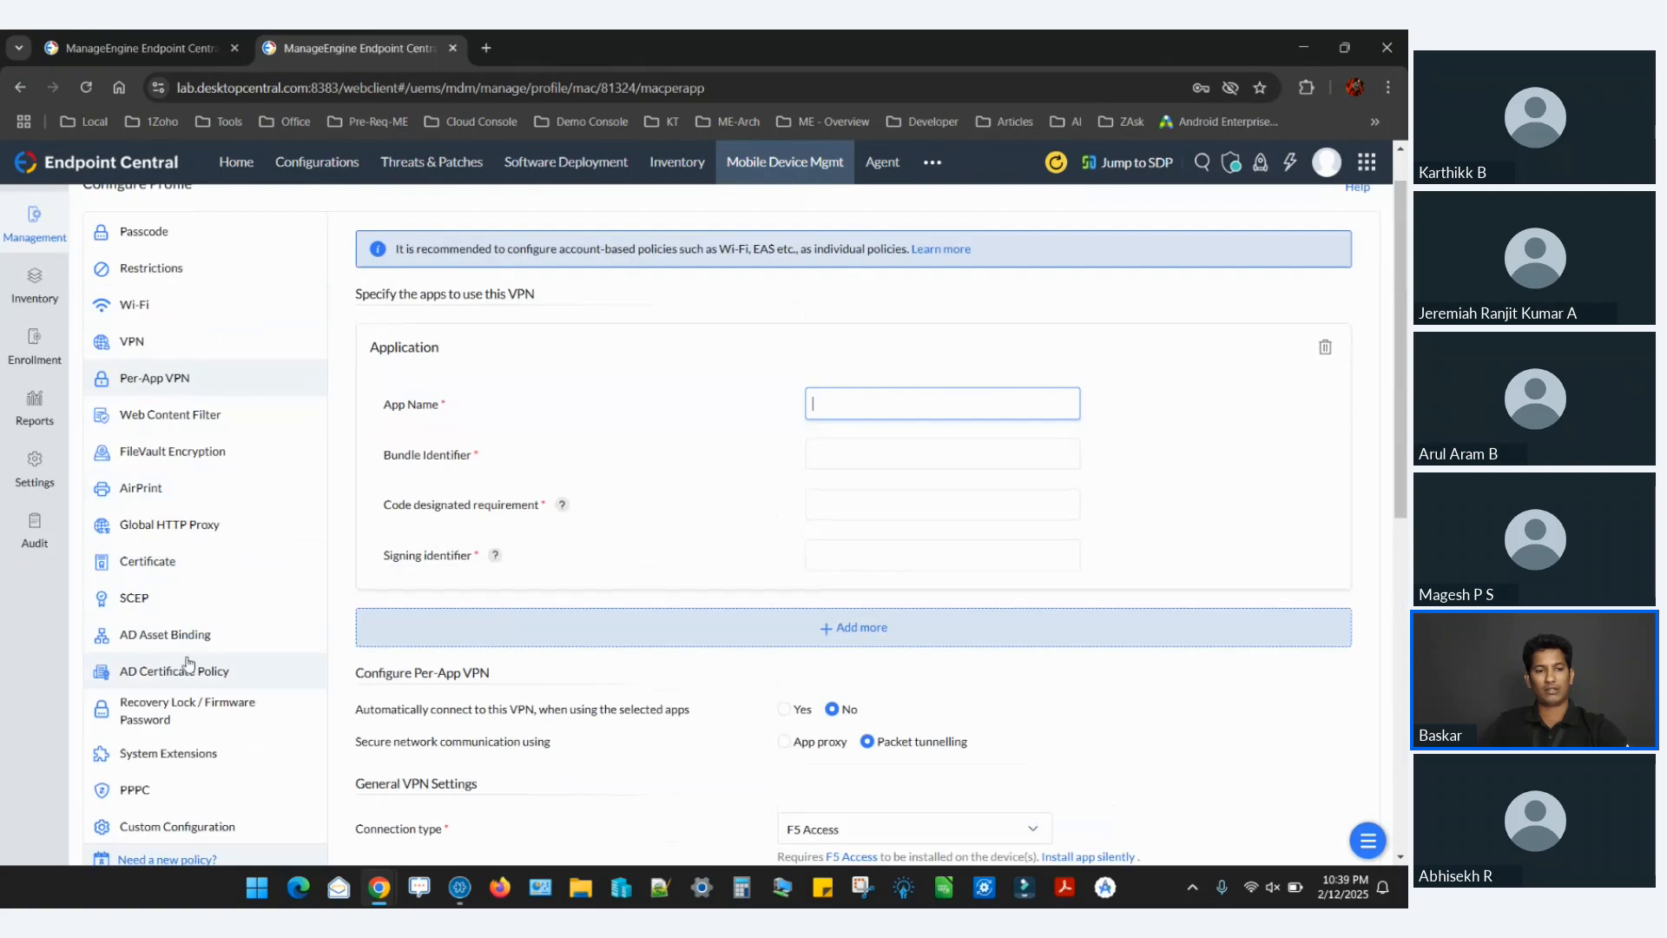
{"action": "scroll", "coordinate": [190, 663], "scroll_direction": "down", "scroll_amount": 5}
{"action": "scroll", "coordinate": [190, 662], "scroll_direction": "up", "scroll_amount": 4}
{"action": "scroll", "coordinate": [185, 662], "scroll_direction": "down", "scroll_amount": 3}
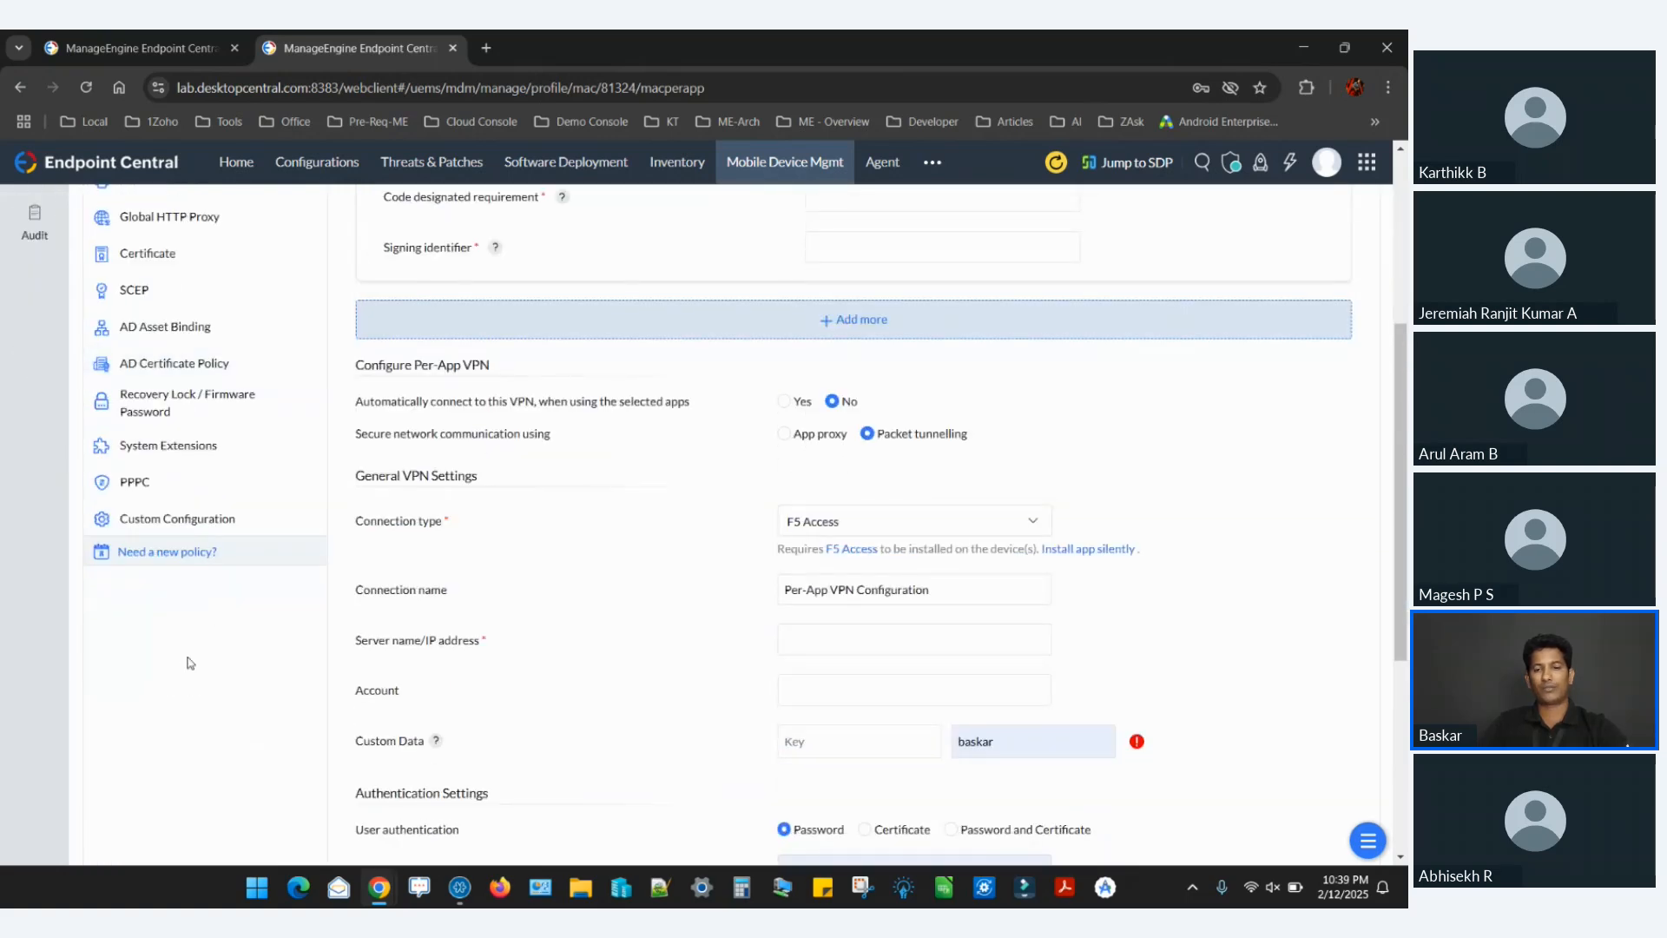
{"action": "scroll", "coordinate": [702, 640], "scroll_direction": "down", "scroll_amount": 5}
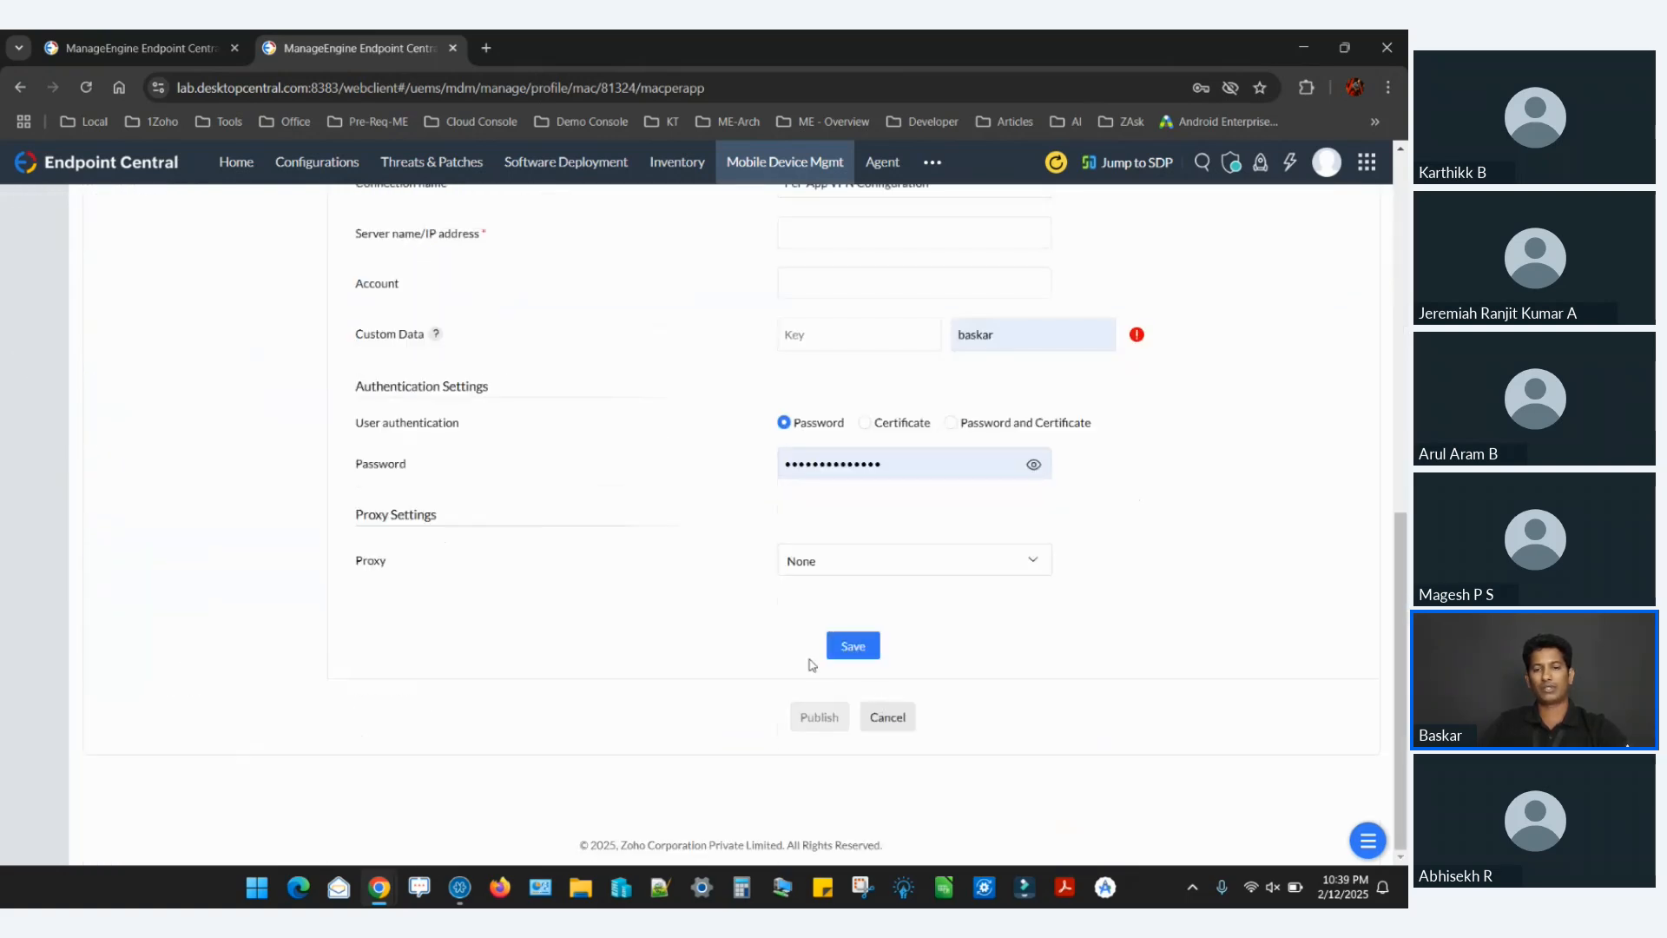
{"action": "scroll", "coordinate": [855, 658], "scroll_direction": "up", "scroll_amount": 6}
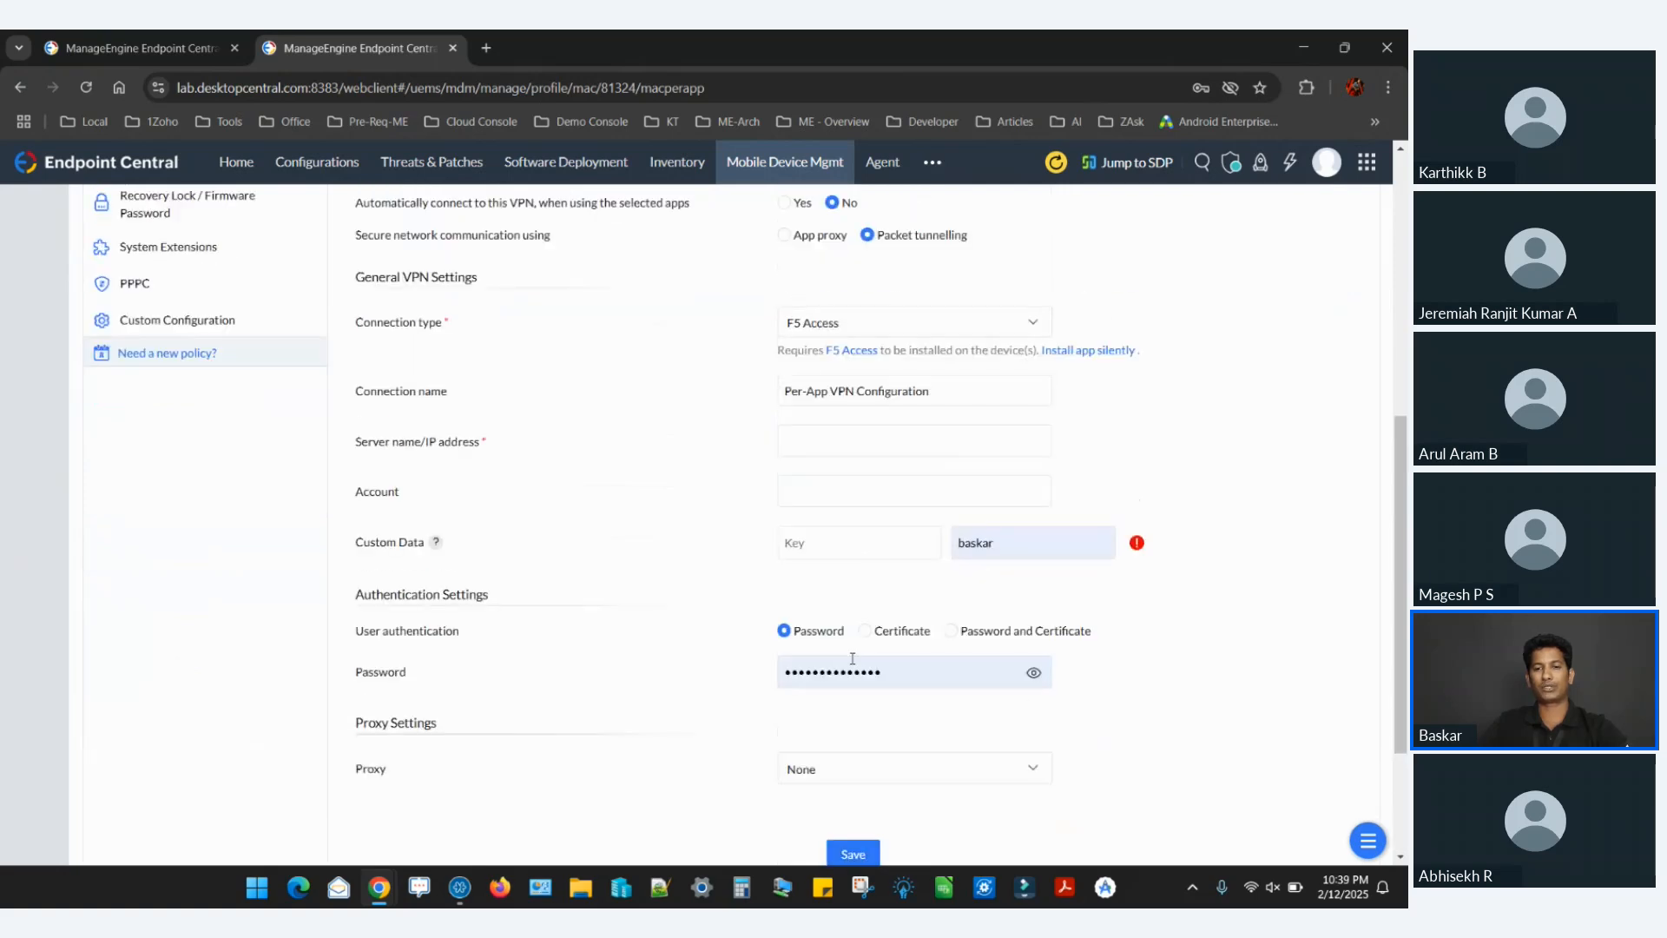
{"action": "scroll", "coordinate": [494, 404], "scroll_direction": "up", "scroll_amount": 3}
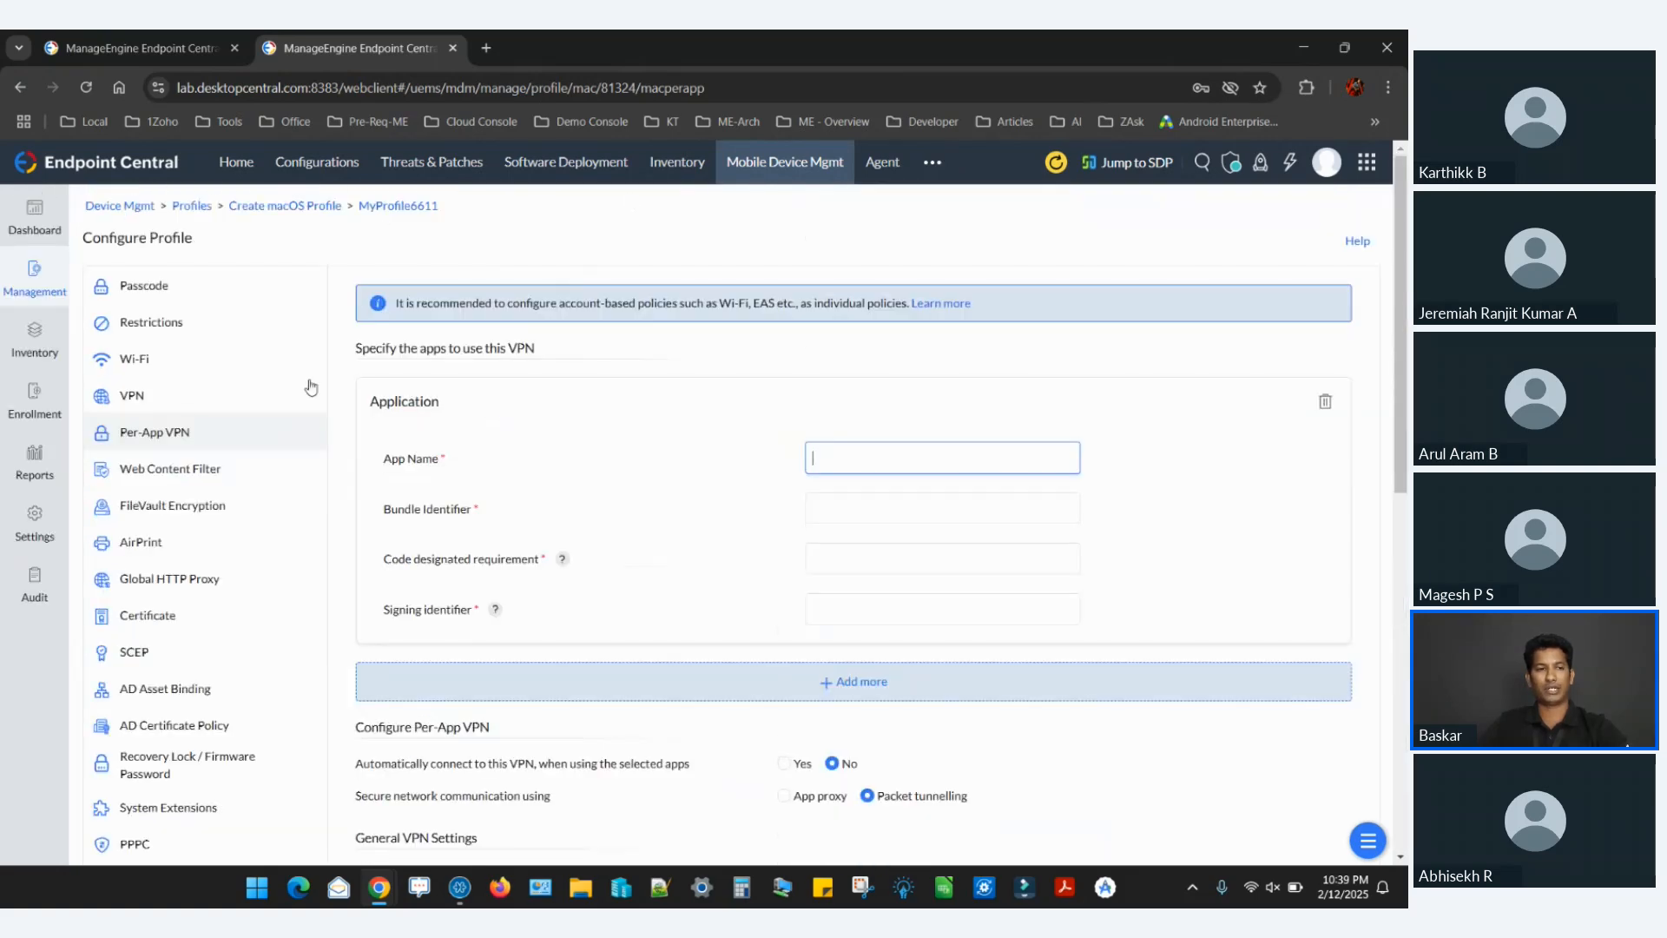
Leave the macOS profile for Groups & Devices, and switch to the presentation to show the slide about corporate data on a Mac.
{"action": "left_click", "coordinate": [49, 297]}
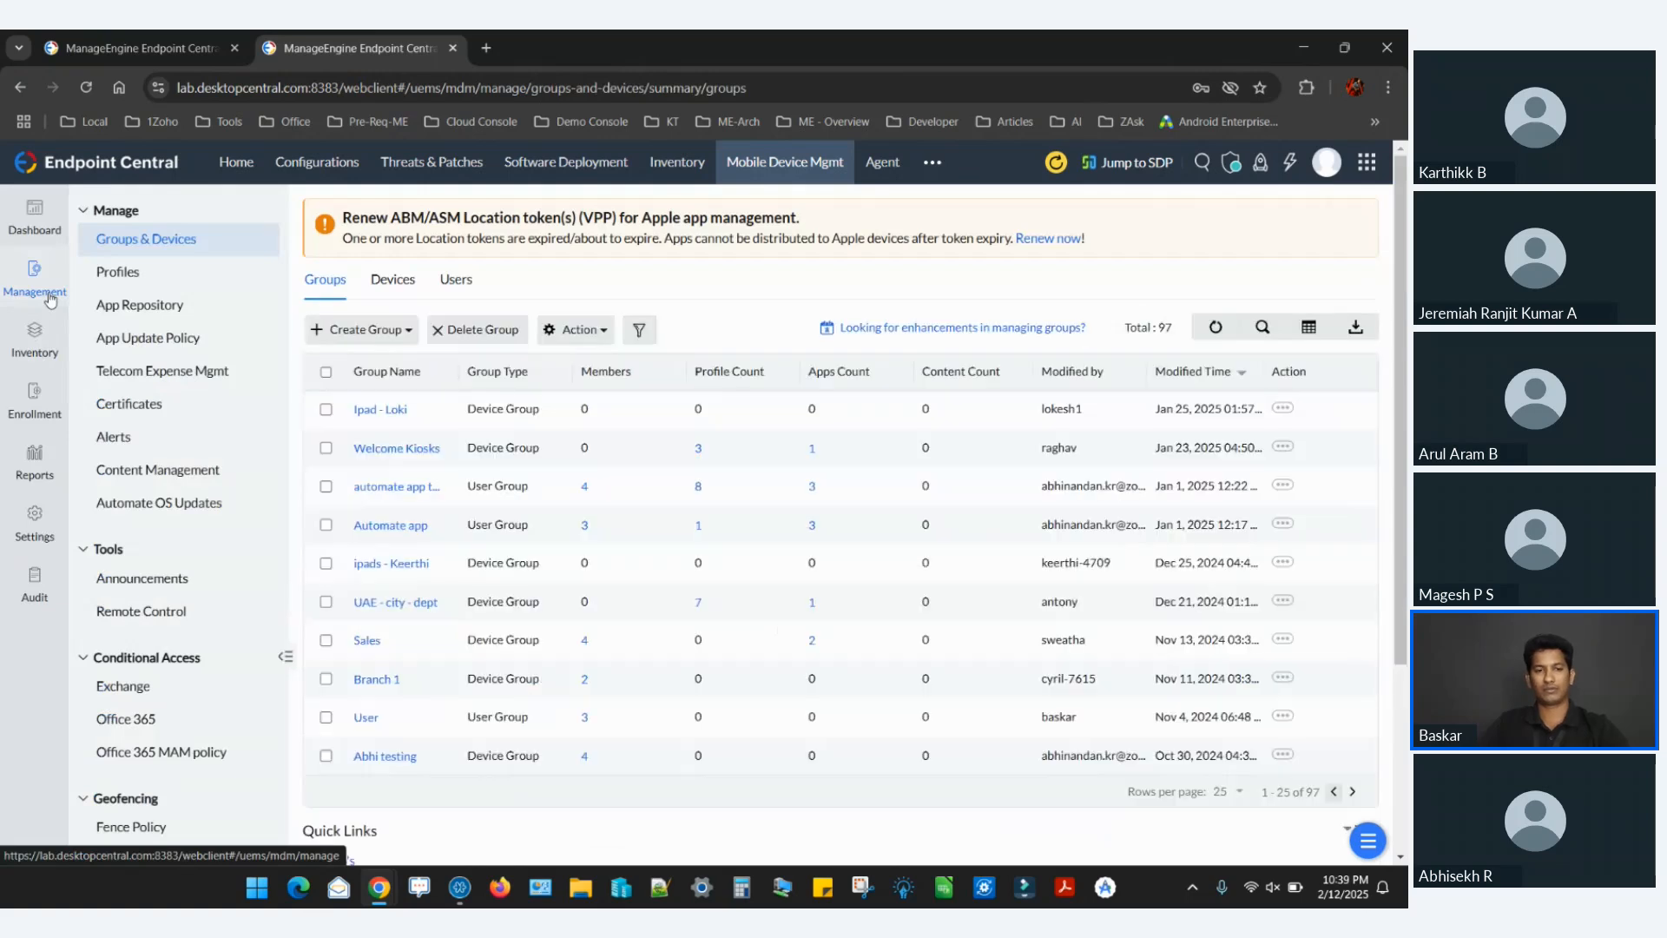
{"action": "key", "text": "alt+Tab"}
{"action": "key", "text": "Right"}
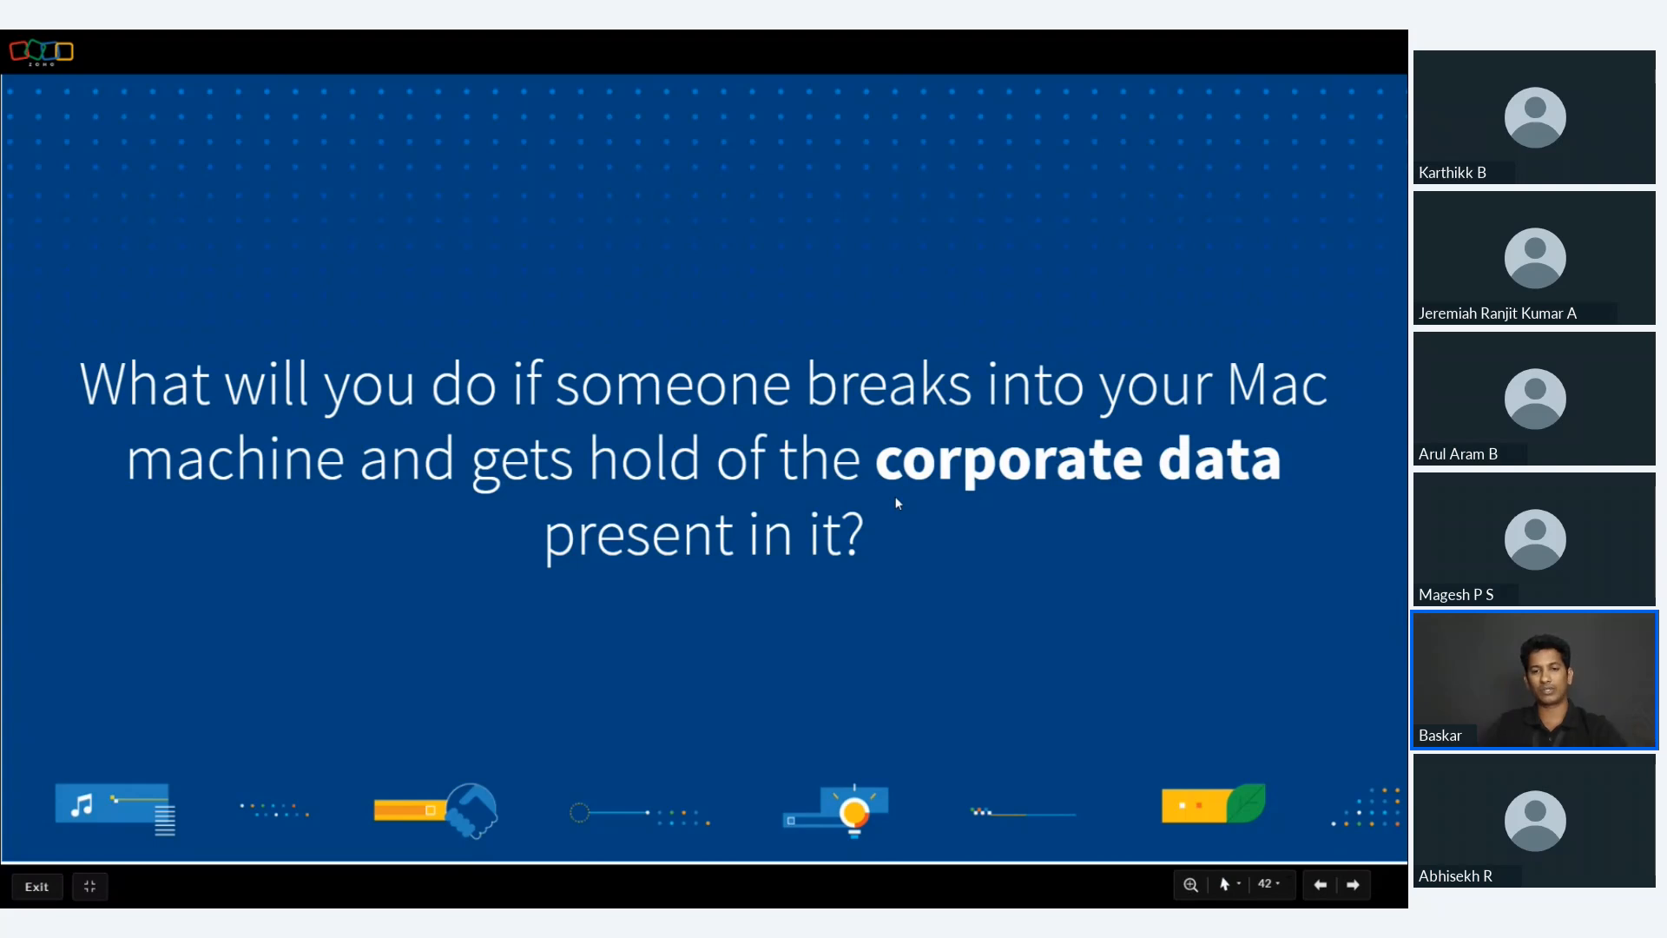
Switch back to Endpoint Central and create another macOS profile with the default name.
{"action": "key", "text": "alt+Tab"}
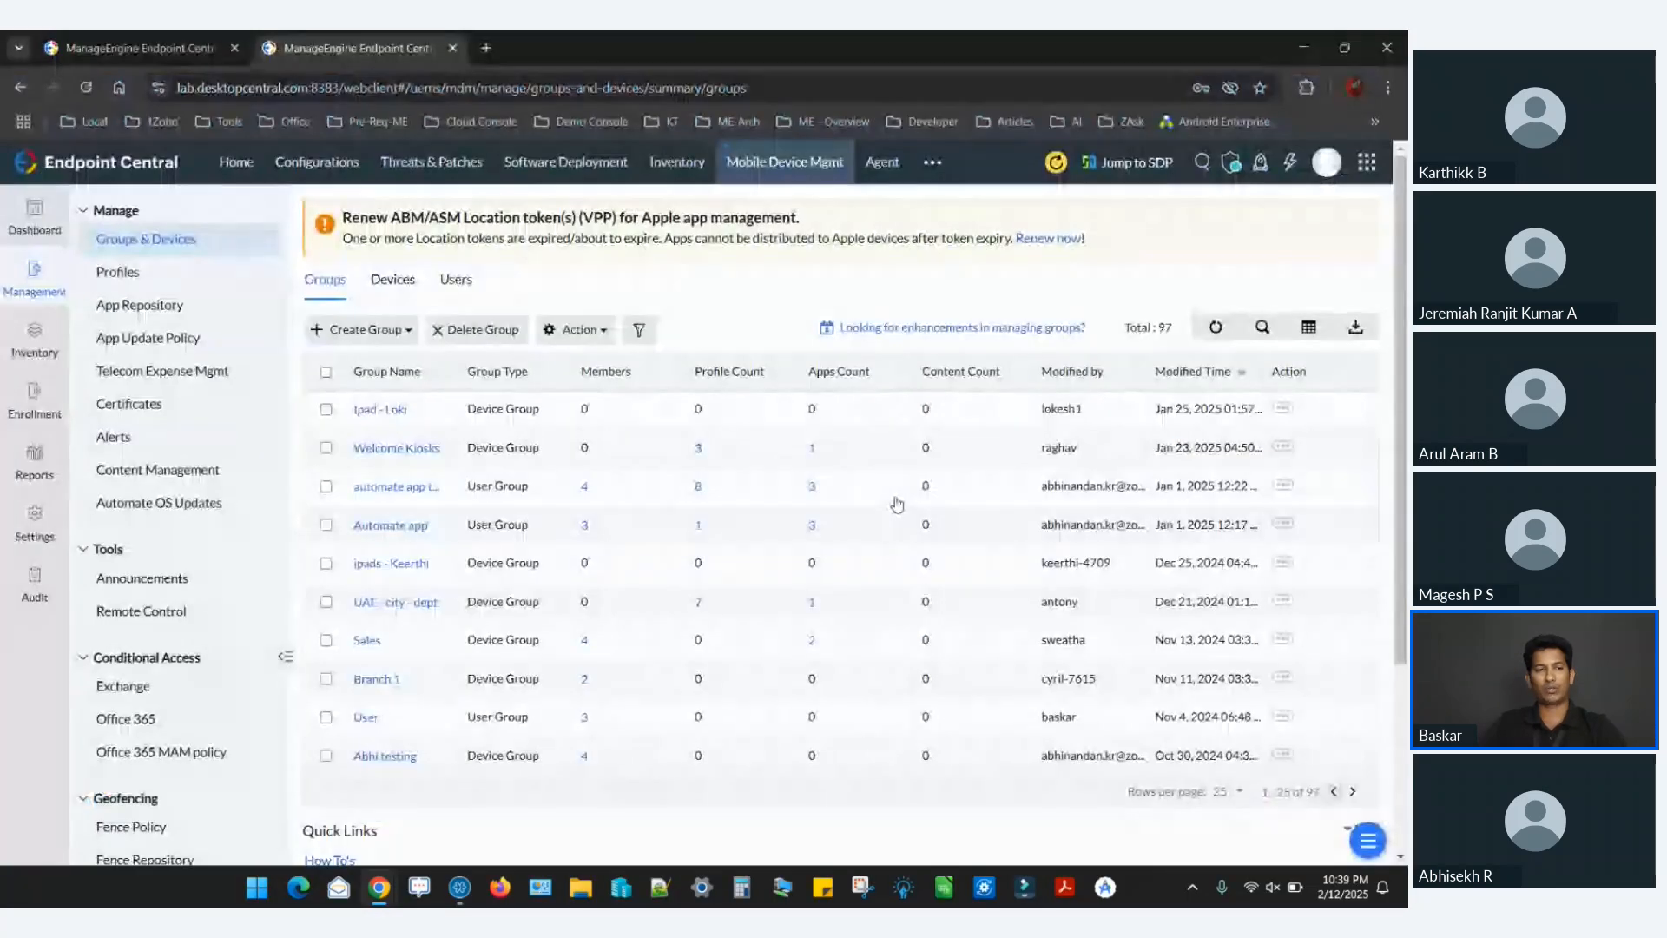
{"action": "left_click", "coordinate": [153, 273]}
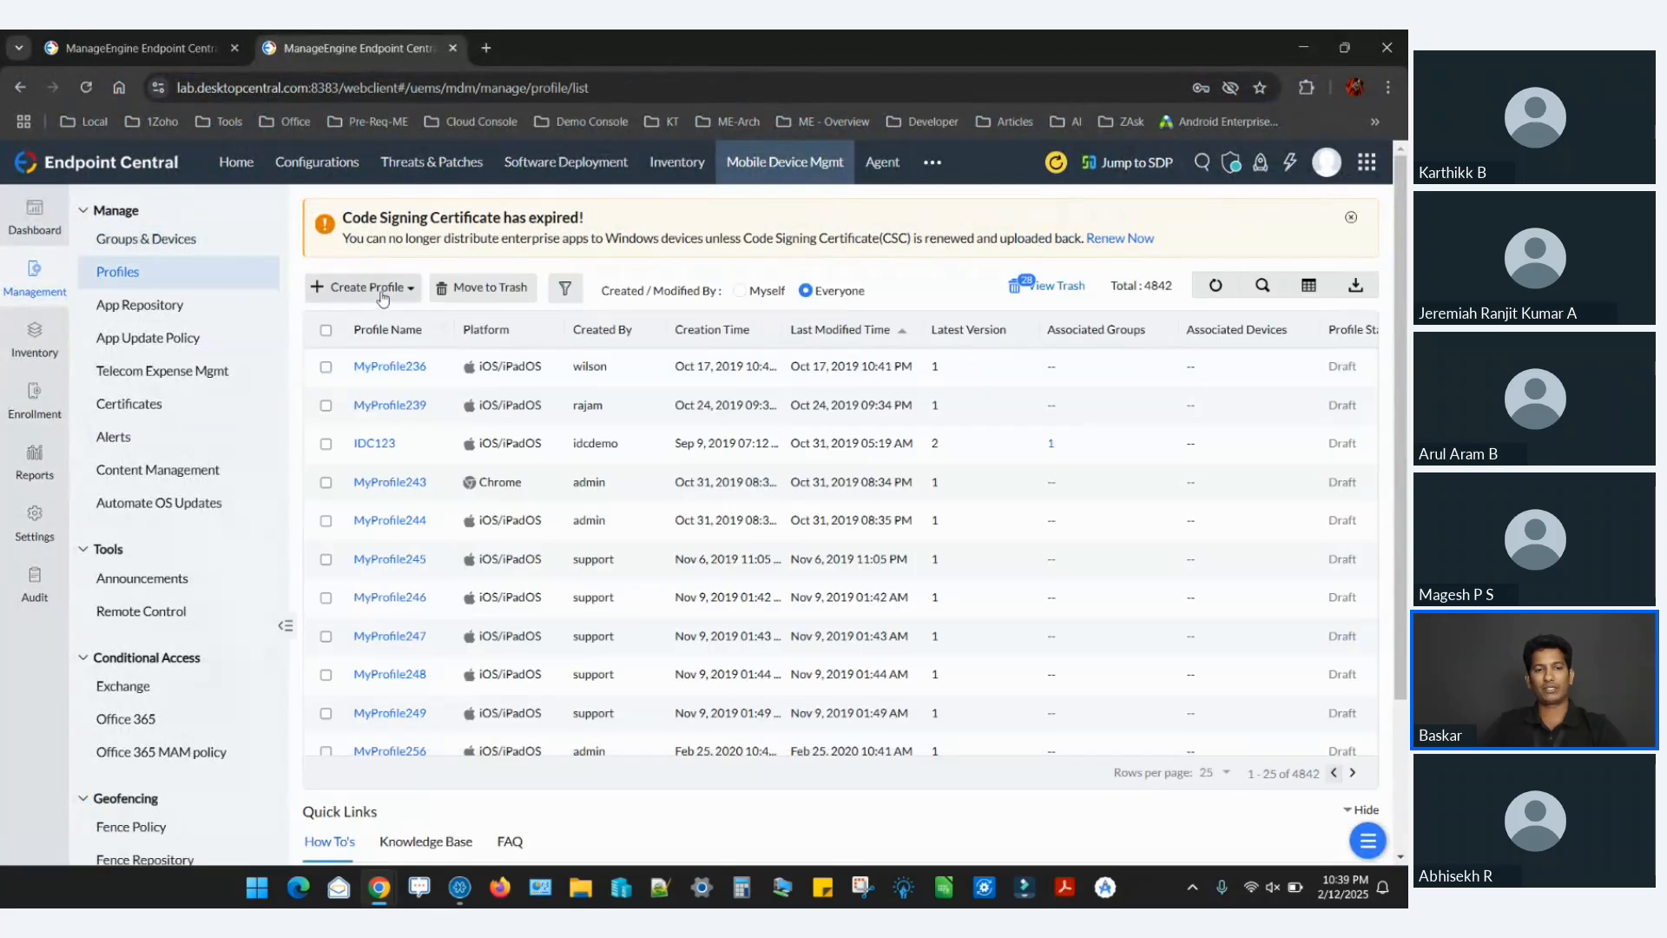
{"action": "left_click", "coordinate": [380, 298]}
{"action": "left_click", "coordinate": [383, 443]}
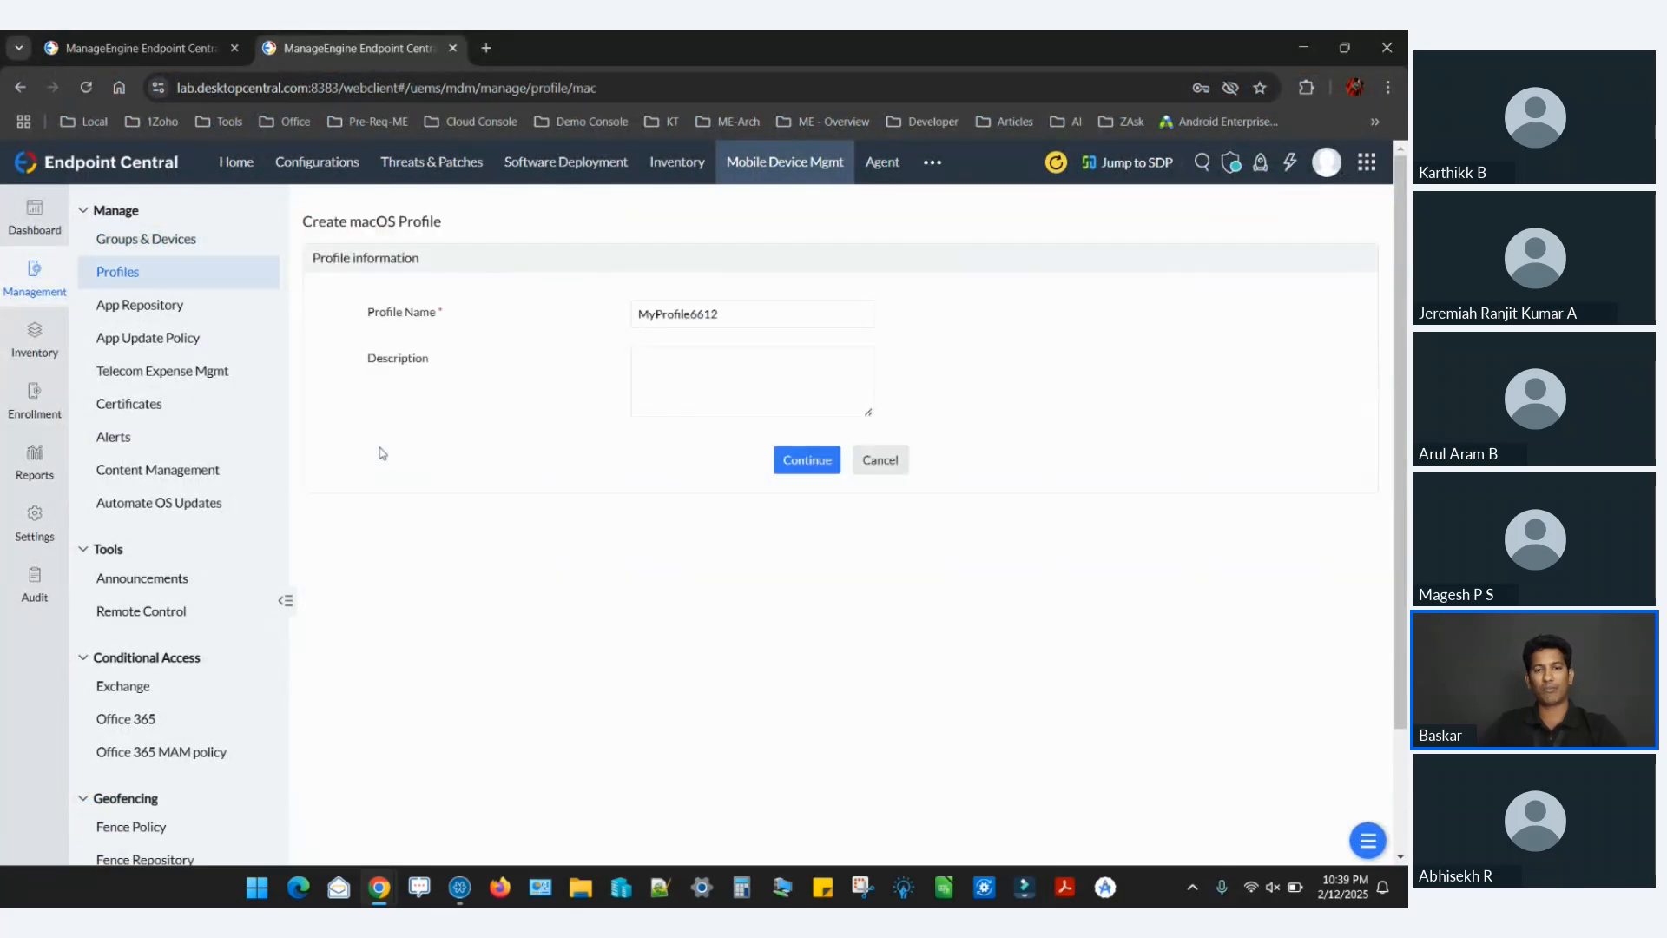
{"action": "left_click", "coordinate": [793, 461]}
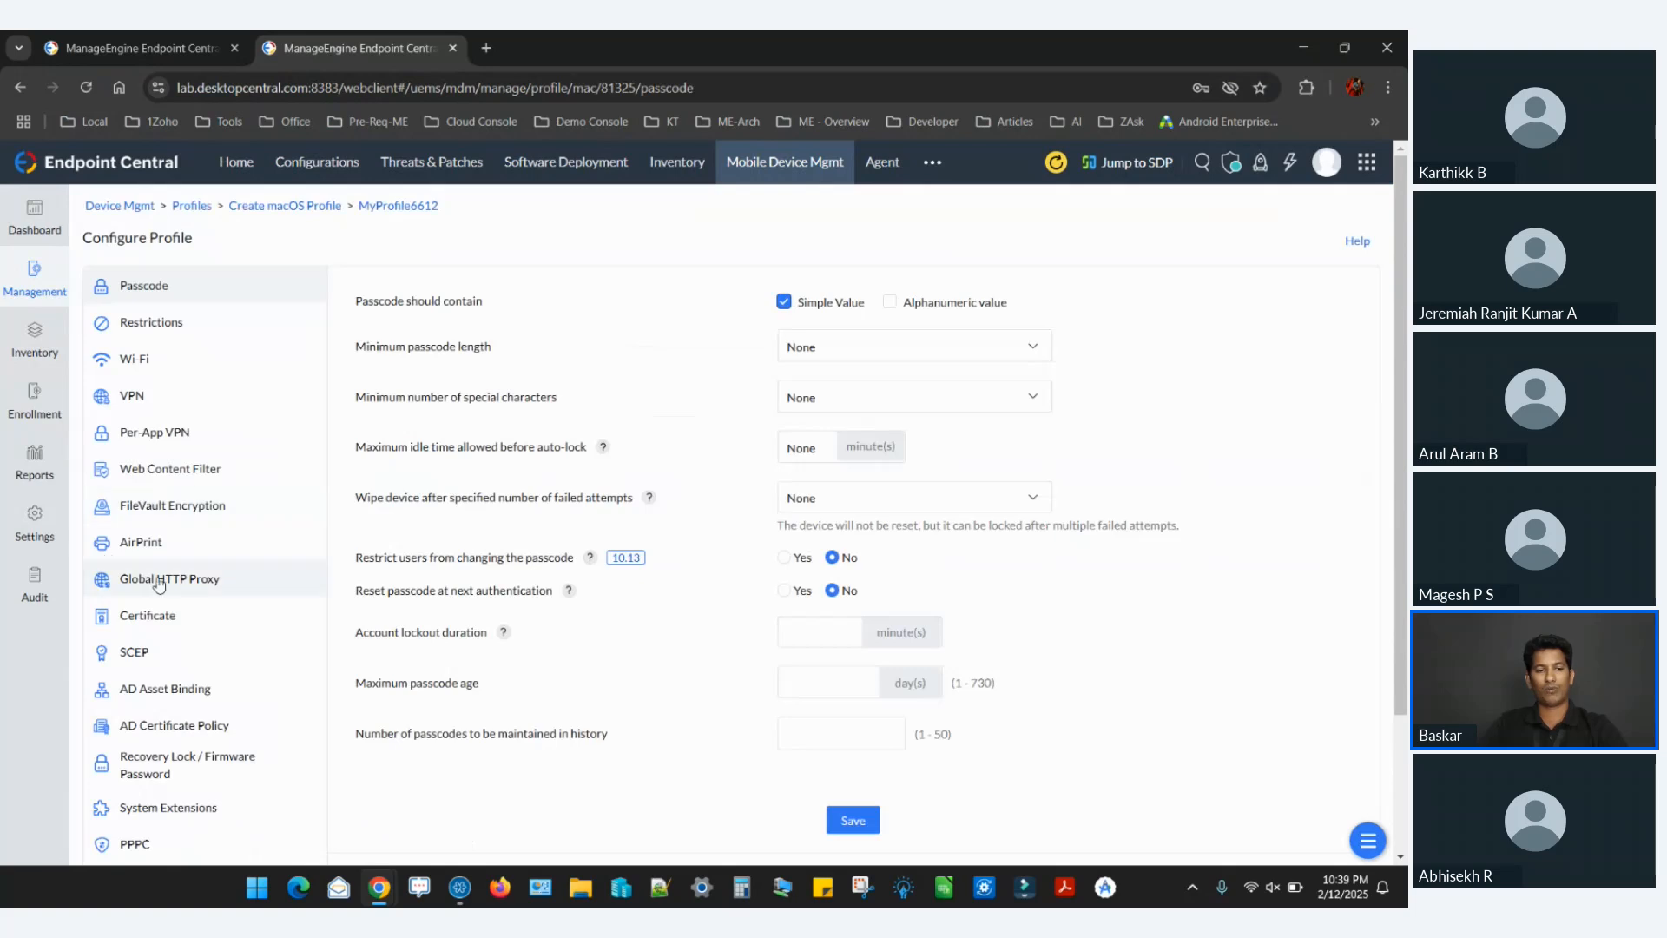
Open the Recovery Lock / Firmware Password policy and examine its description and password fields, leaving them empty.
{"action": "scroll", "coordinate": [211, 596], "scroll_direction": "down", "scroll_amount": 2}
{"action": "left_click", "coordinate": [211, 596]}
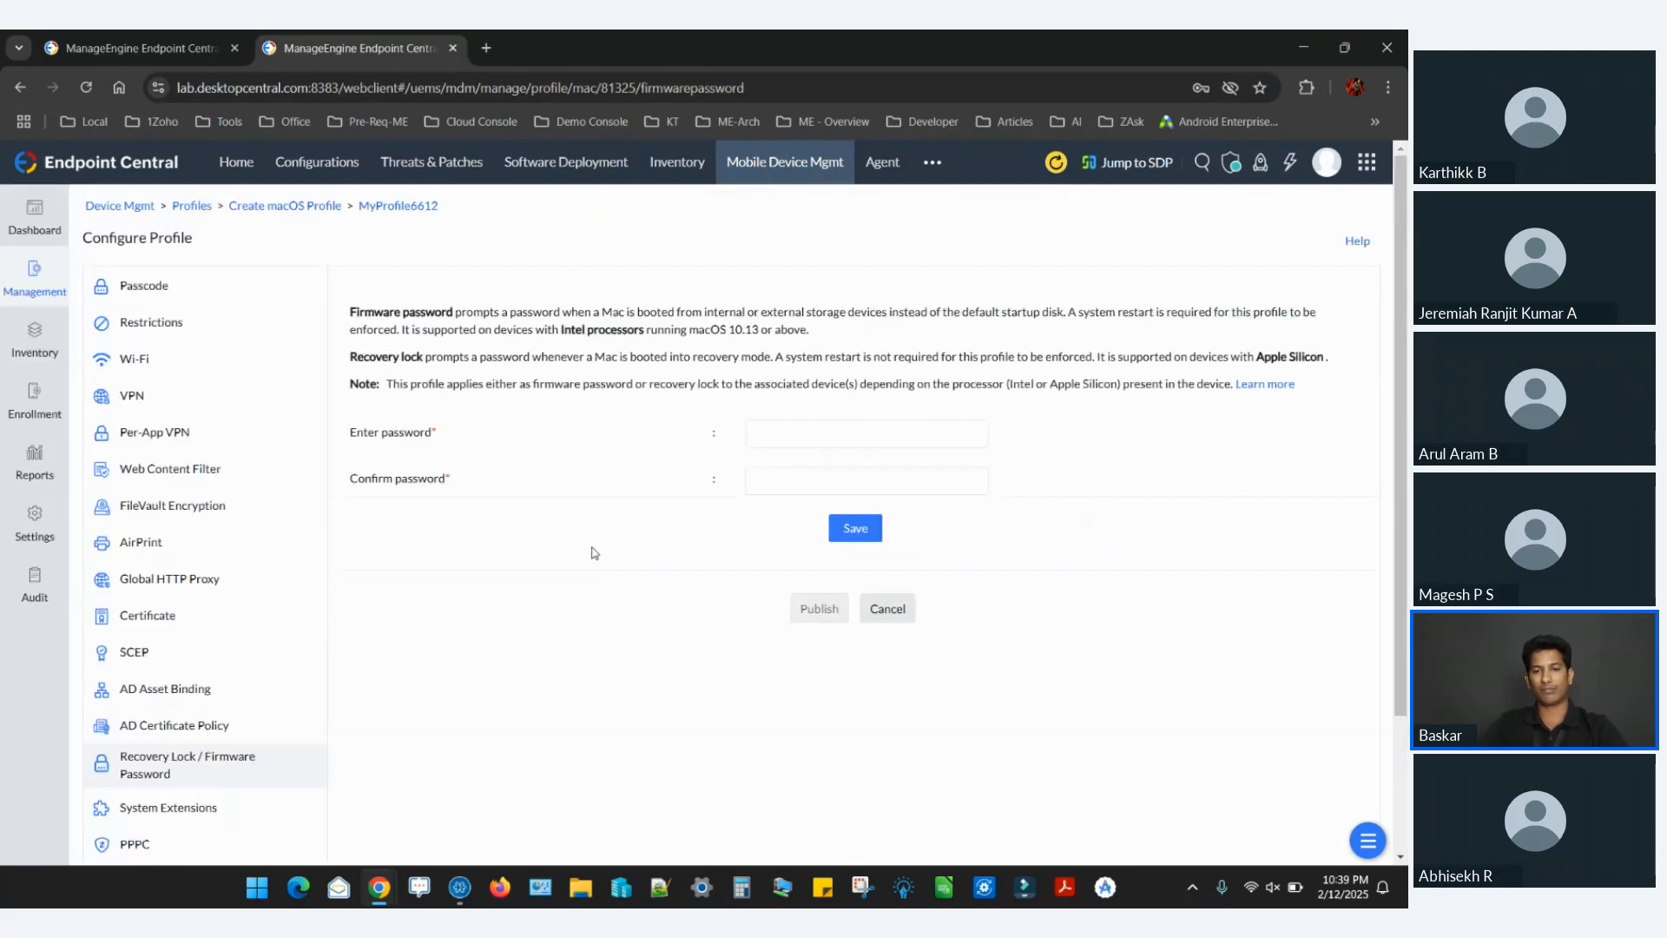
{"action": "left_click", "coordinate": [820, 443]}
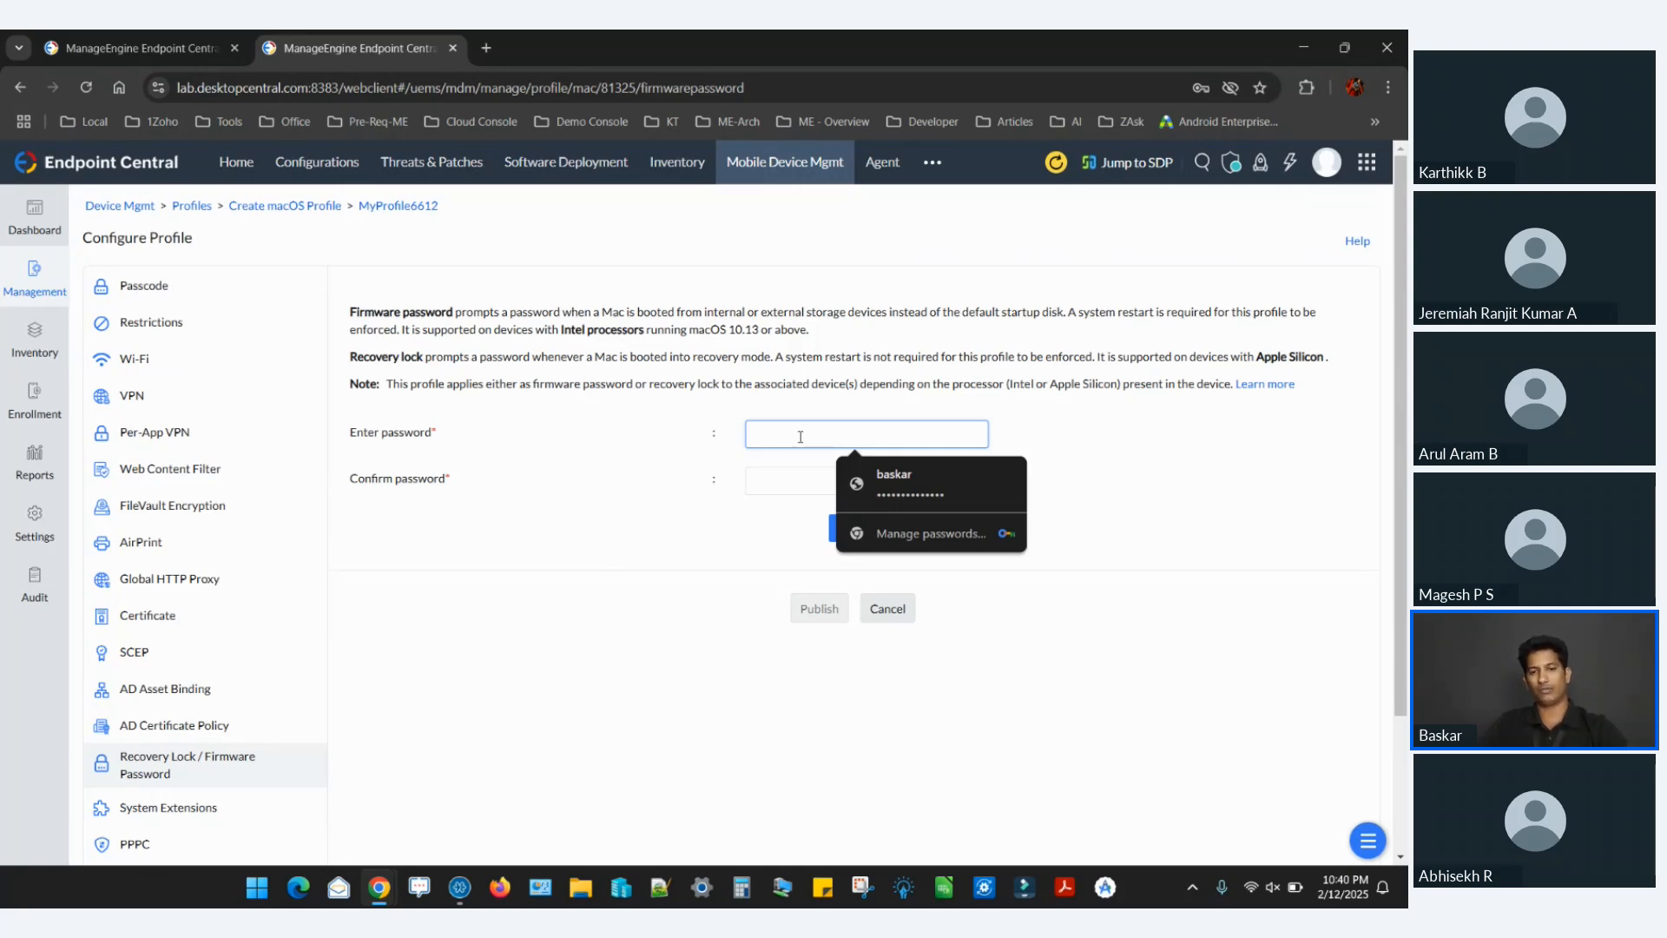
{"action": "left_click", "coordinate": [726, 523]}
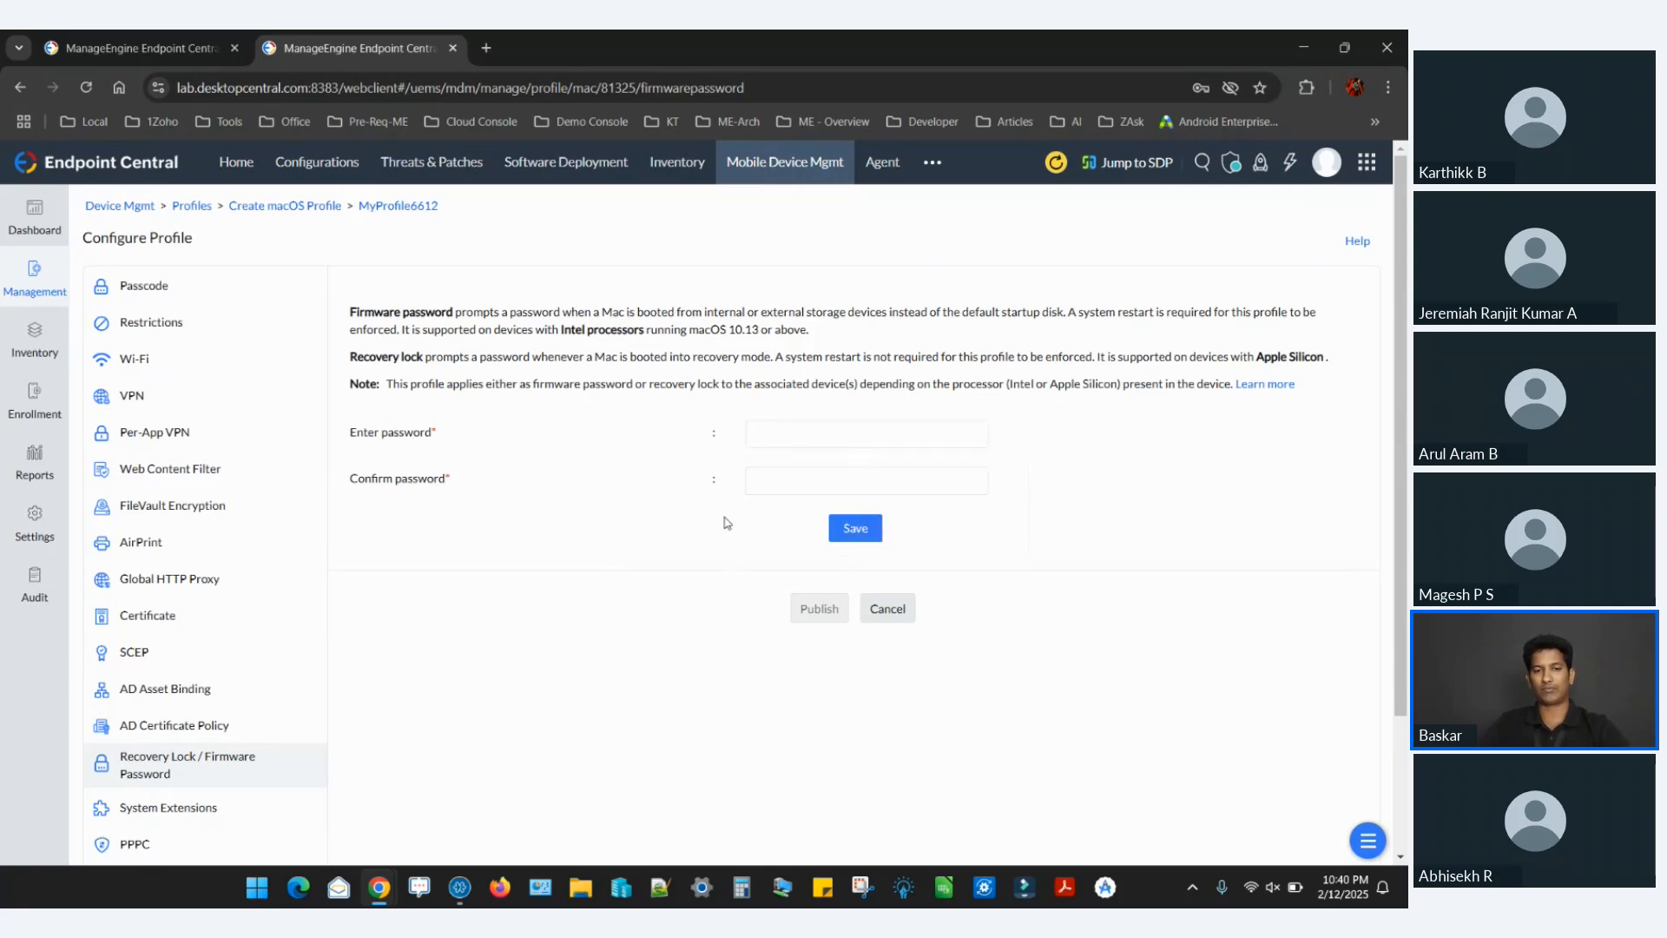
Point out the firmware password fields while leaving them empty, and switch to the presentation to show the slide about securely distributing corporate data.
{"action": "left_click", "coordinate": [793, 426]}
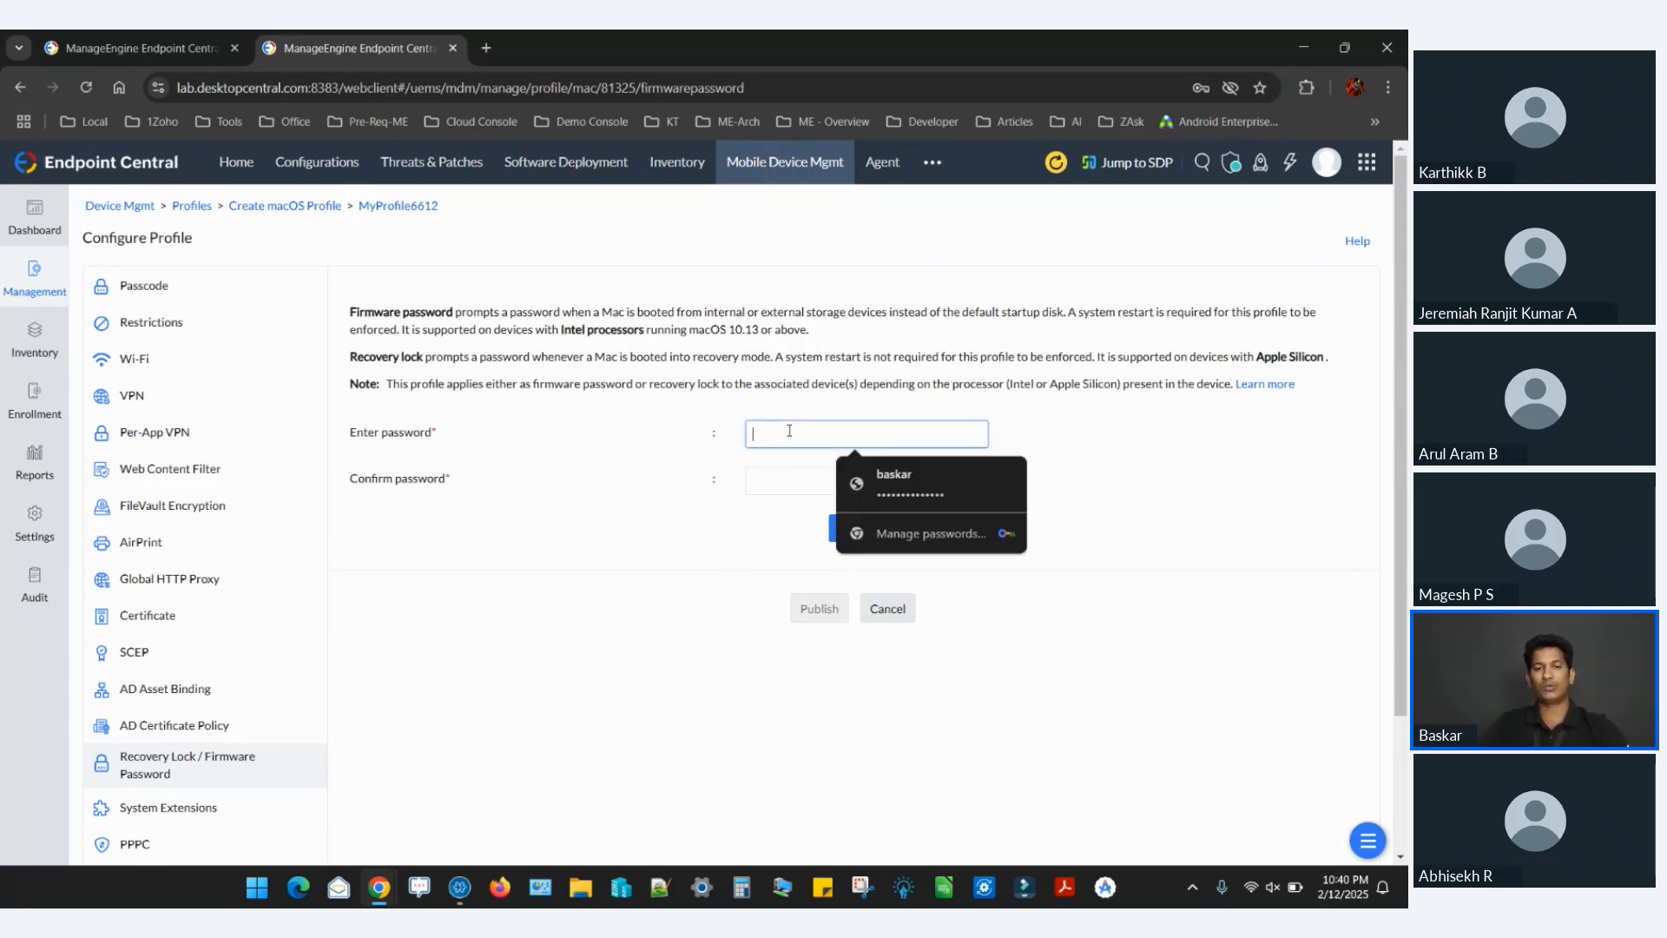
{"action": "left_click", "coordinate": [777, 492]}
{"action": "left_click", "coordinate": [778, 492]}
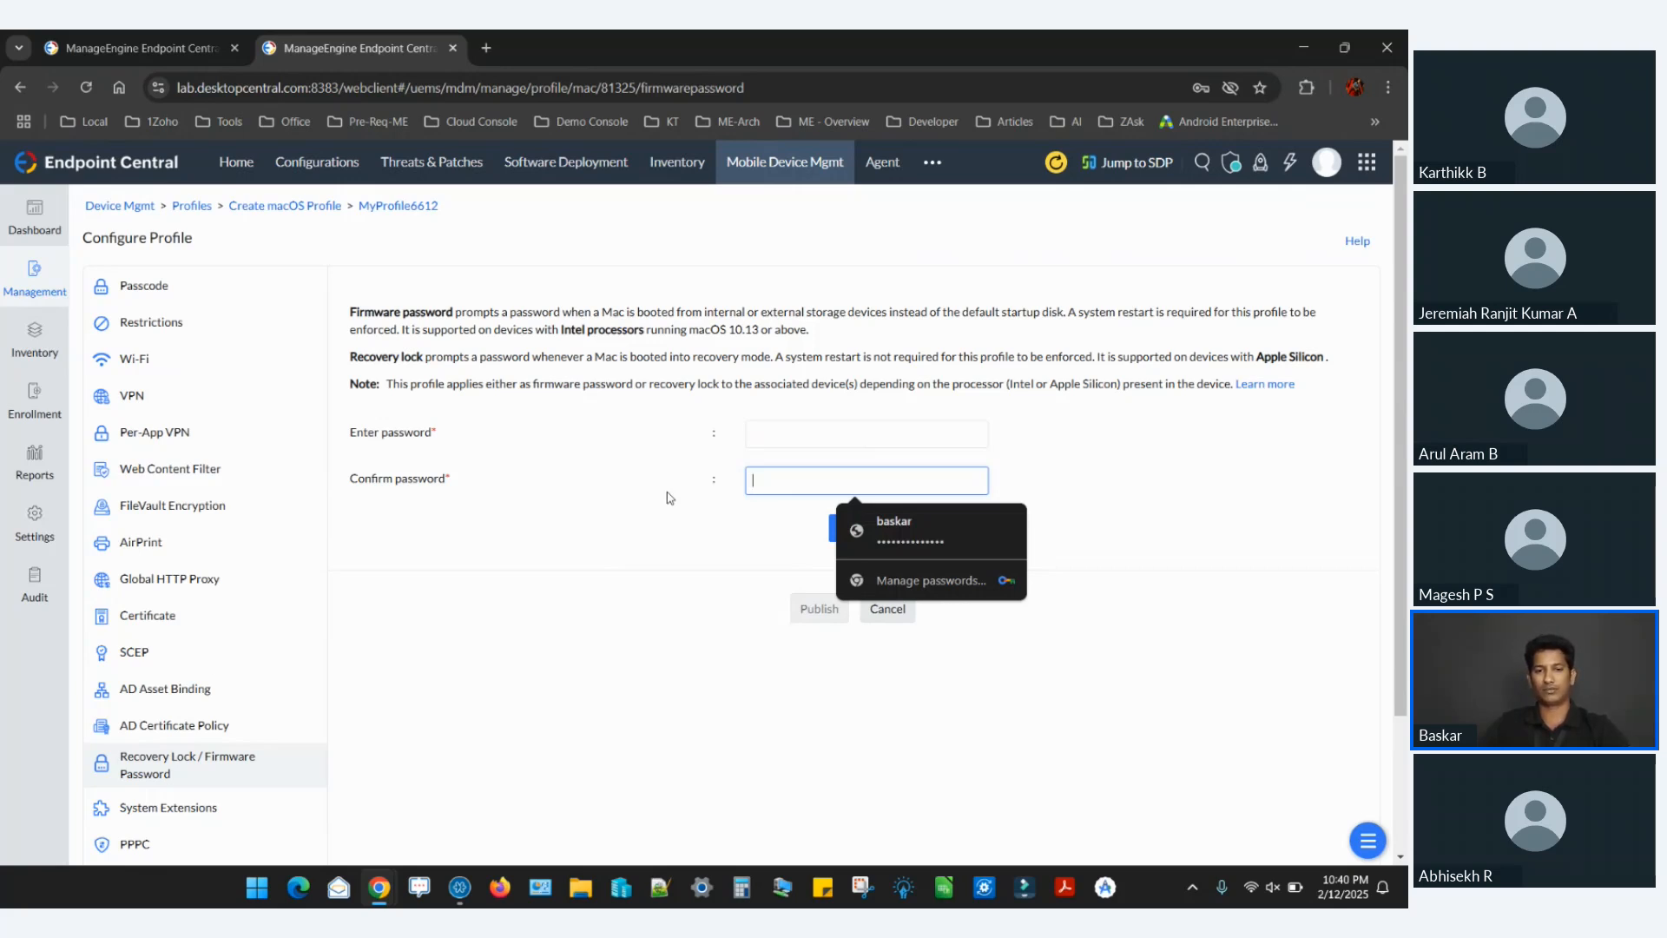
{"action": "key", "text": "alt+Tab"}
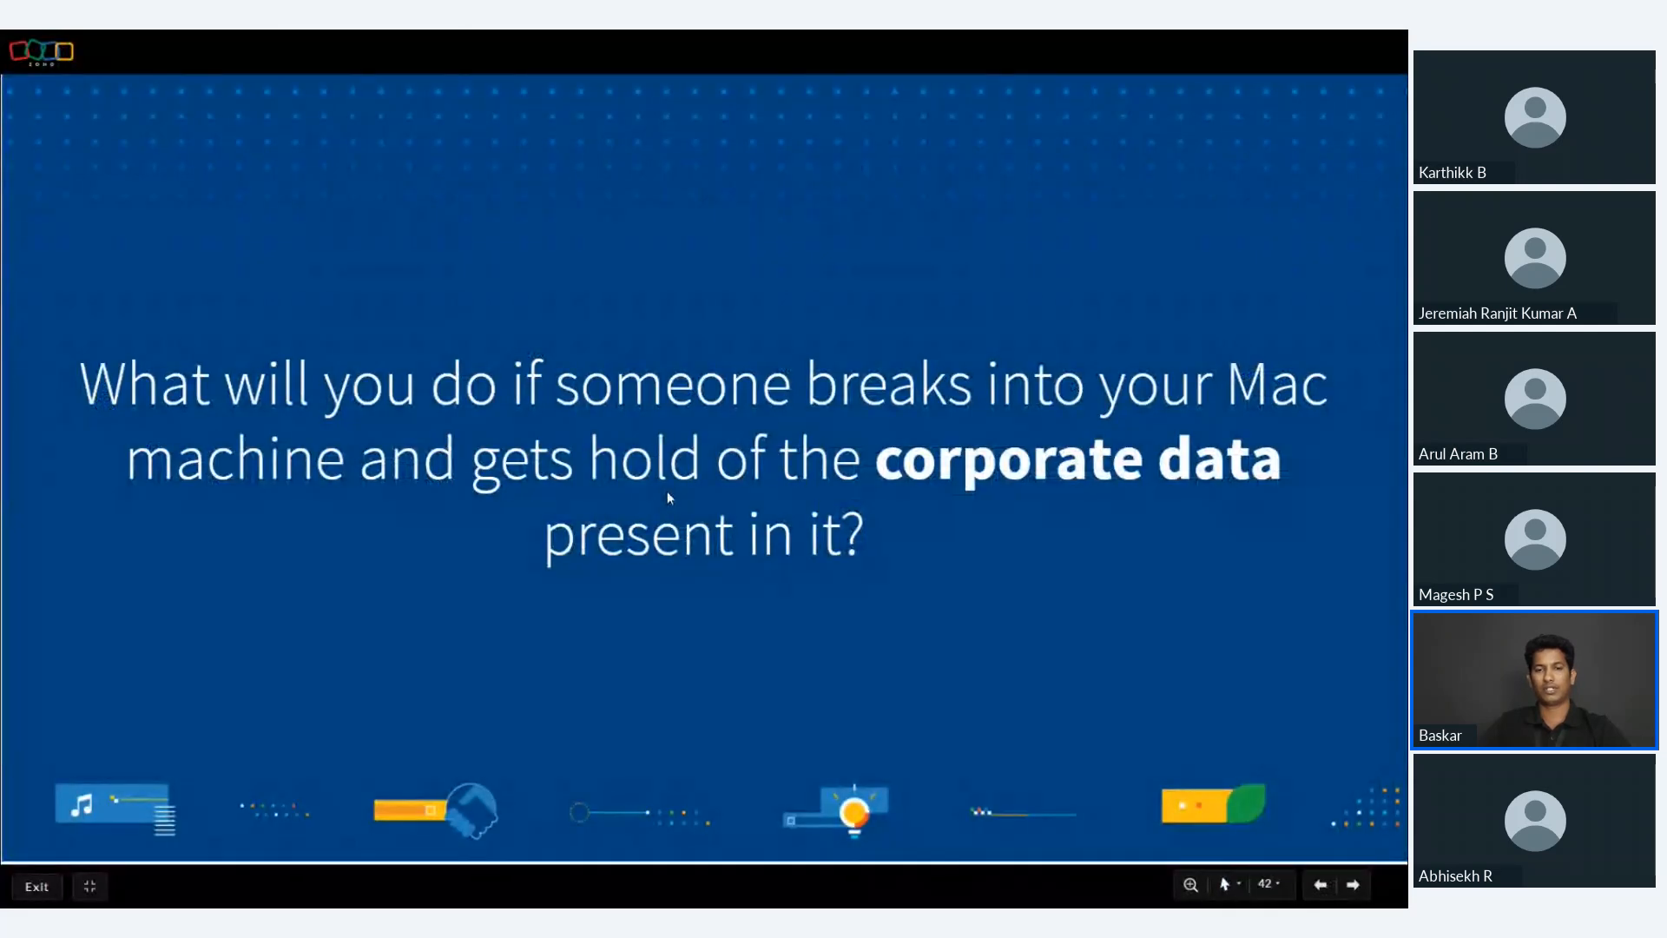
{"action": "key", "text": "Right"}
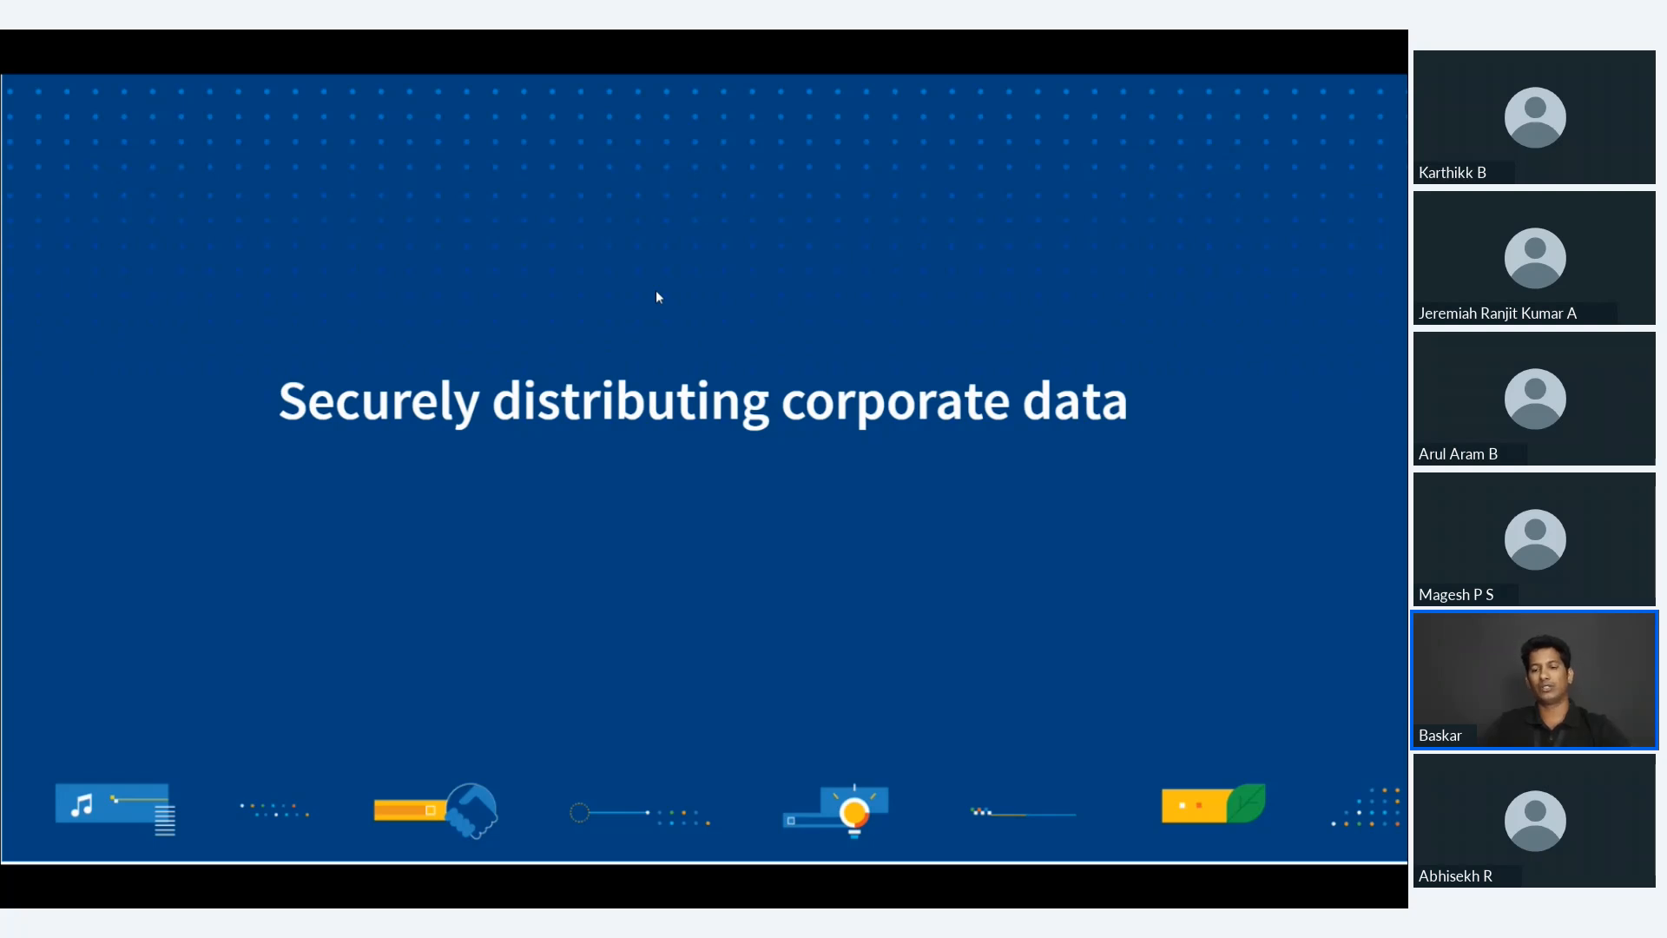
Switch back to Endpoint Central and open Content Management in the mobile device management section.
{"action": "key", "text": "alt+Tab"}
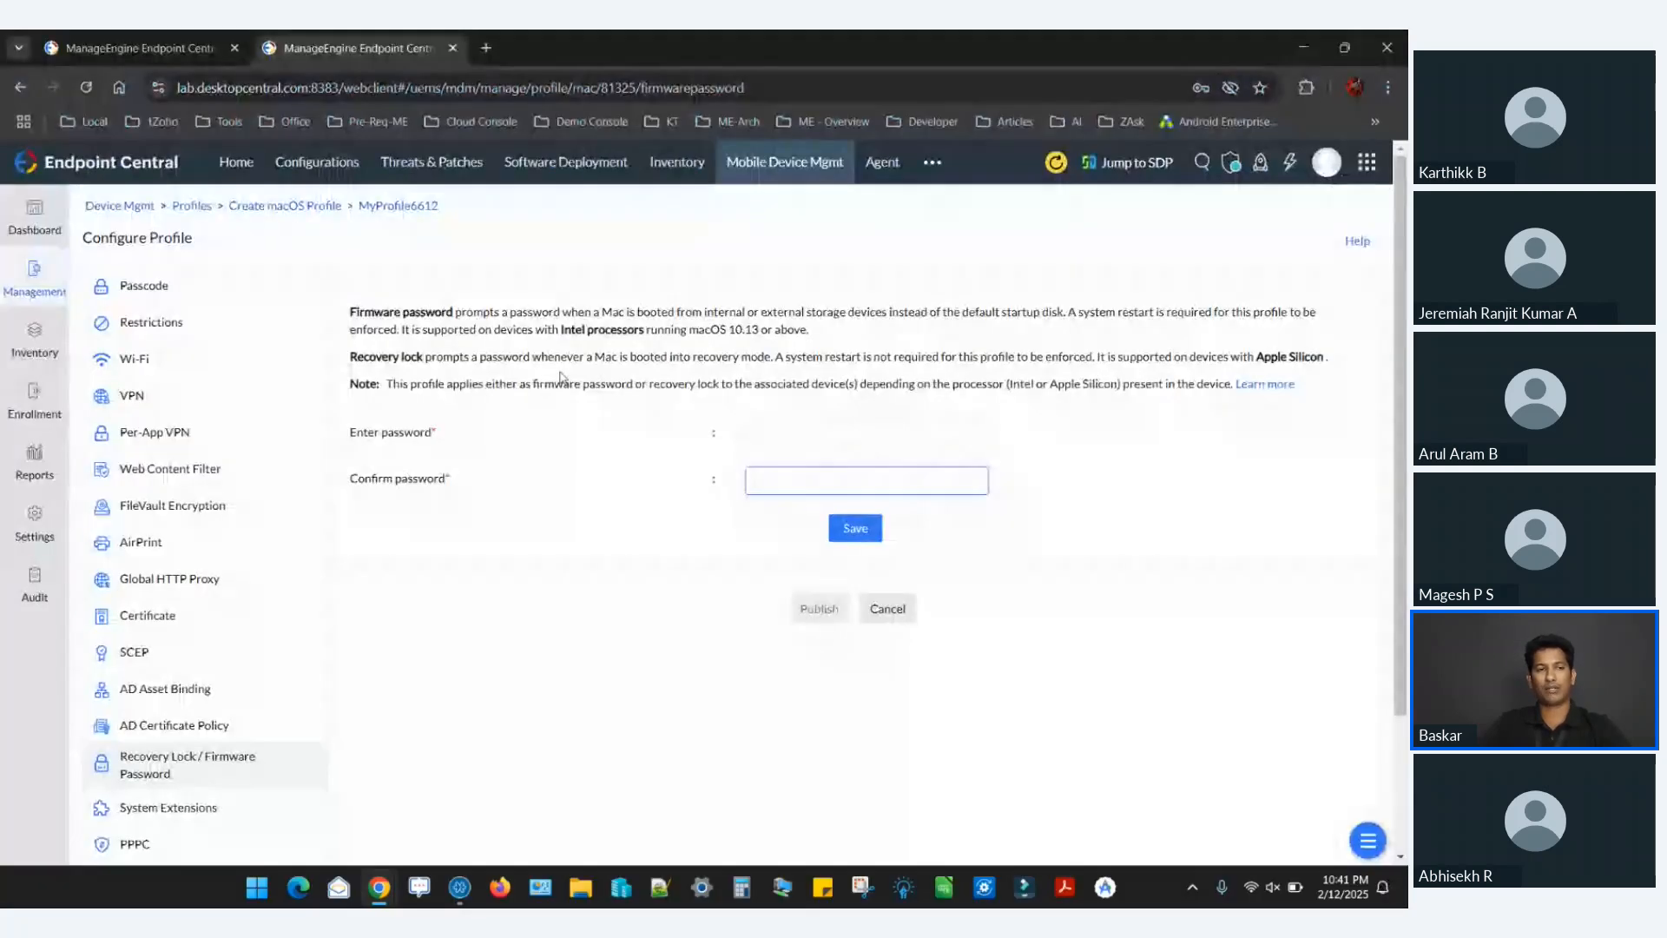
{"action": "left_click", "coordinate": [50, 297]}
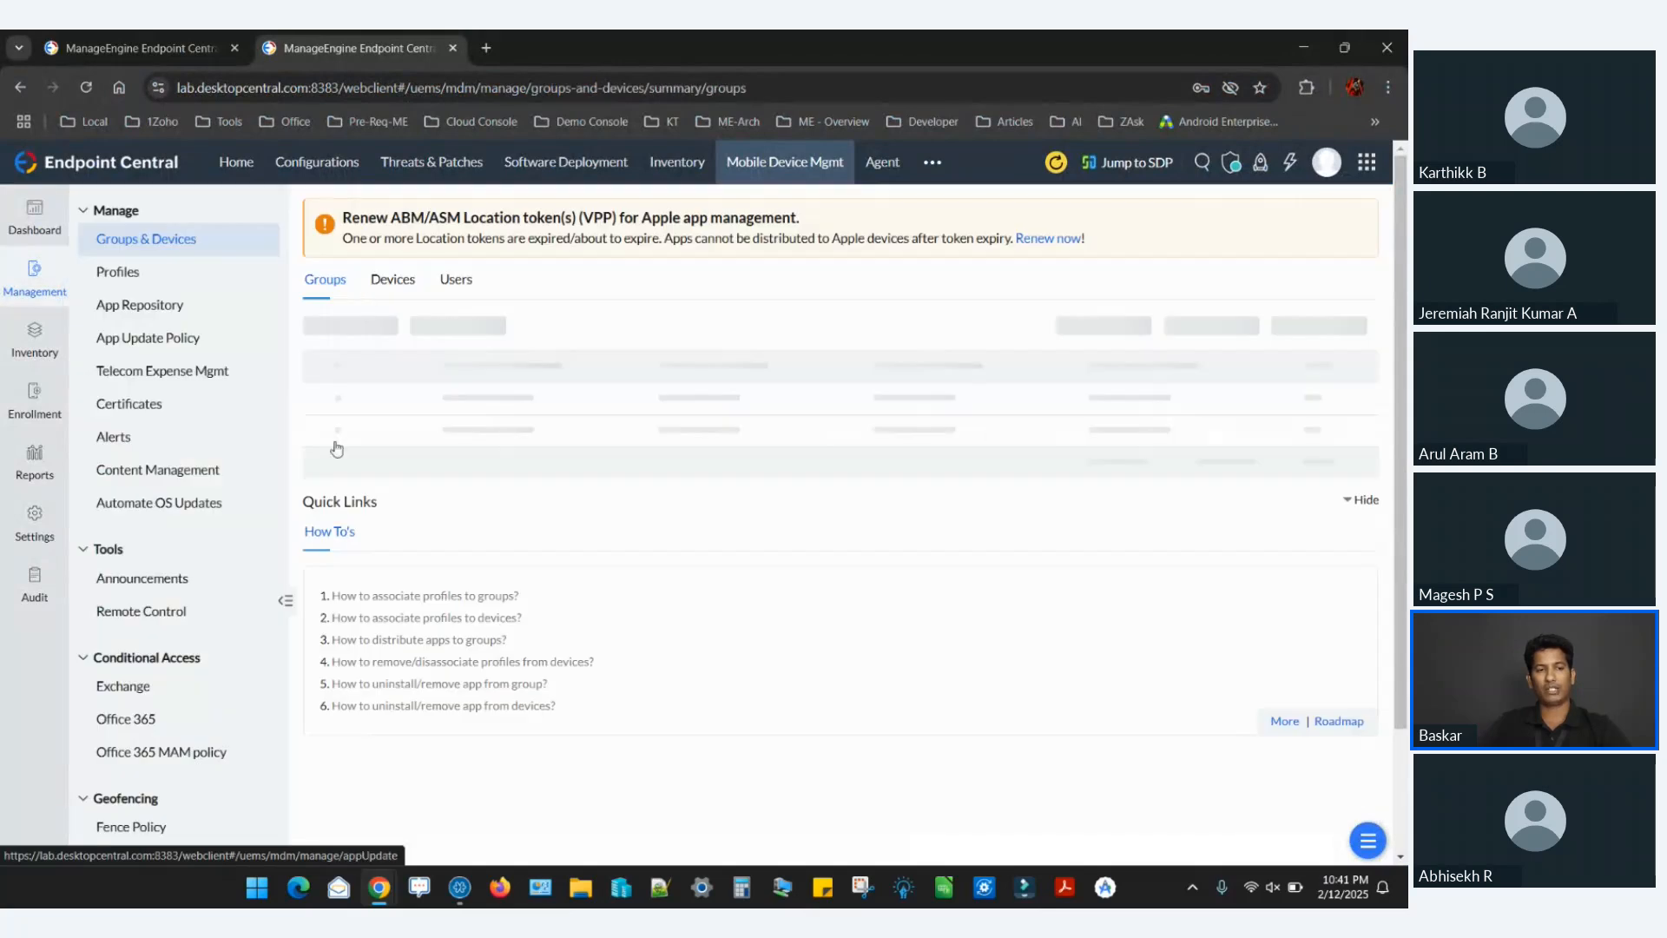
{"action": "left_click", "coordinate": [186, 451]}
{"action": "left_click", "coordinate": [182, 470]}
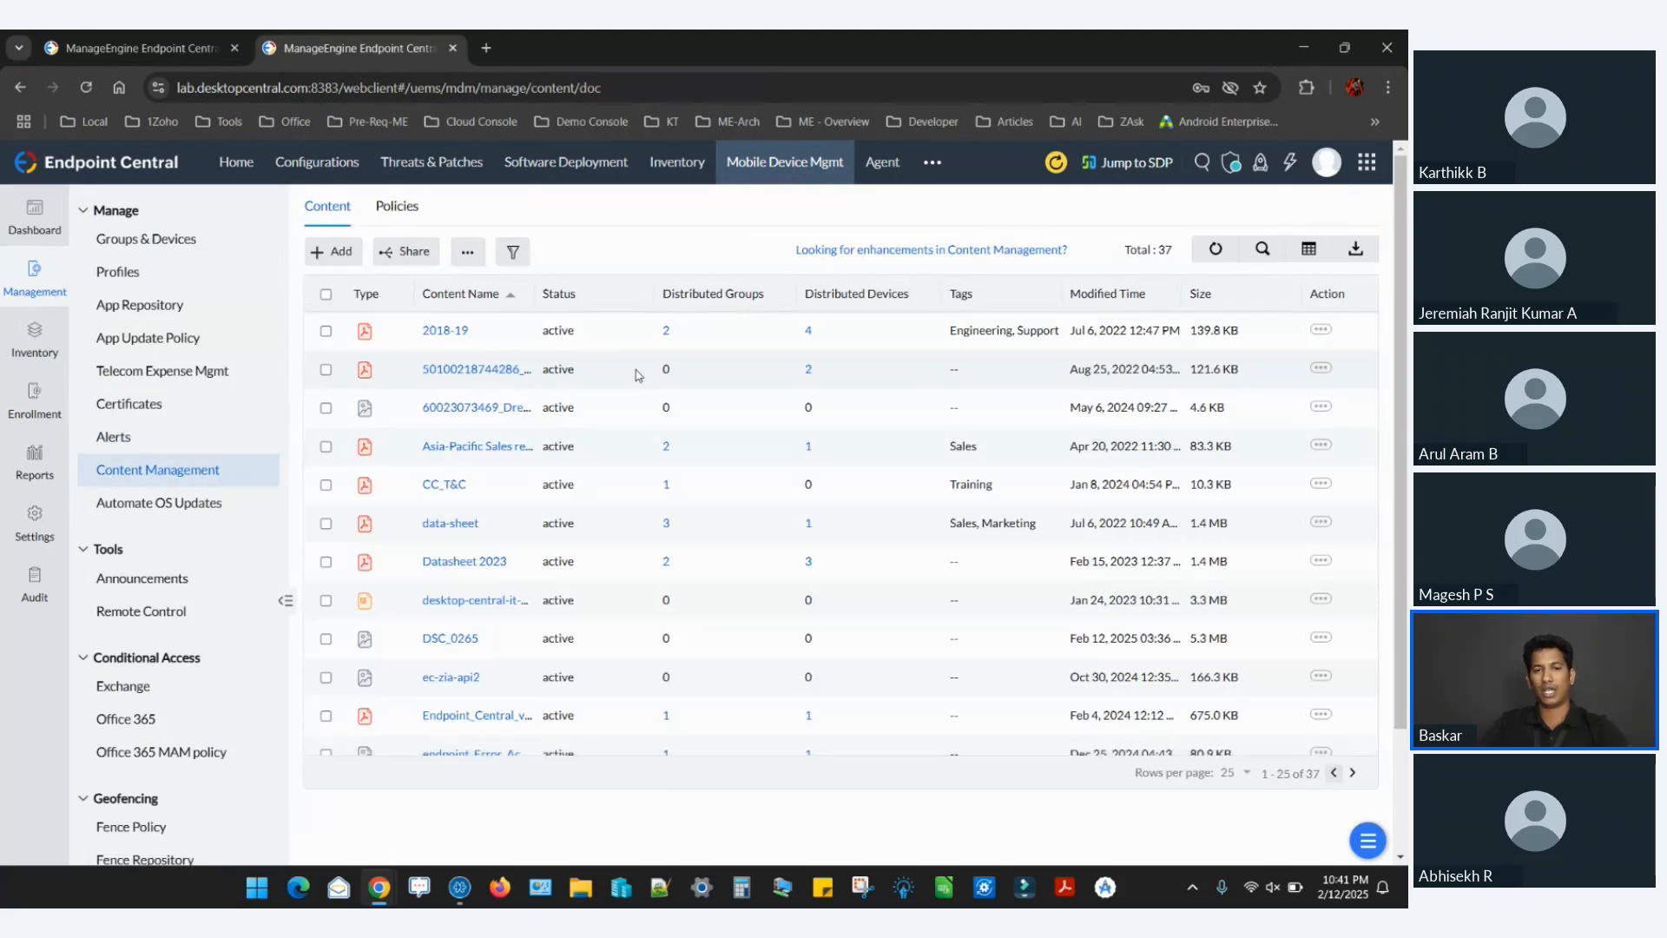
Look at the Add Content form and its file chooser, and return to the content list without choosing a file.
{"action": "left_click", "coordinate": [332, 252]}
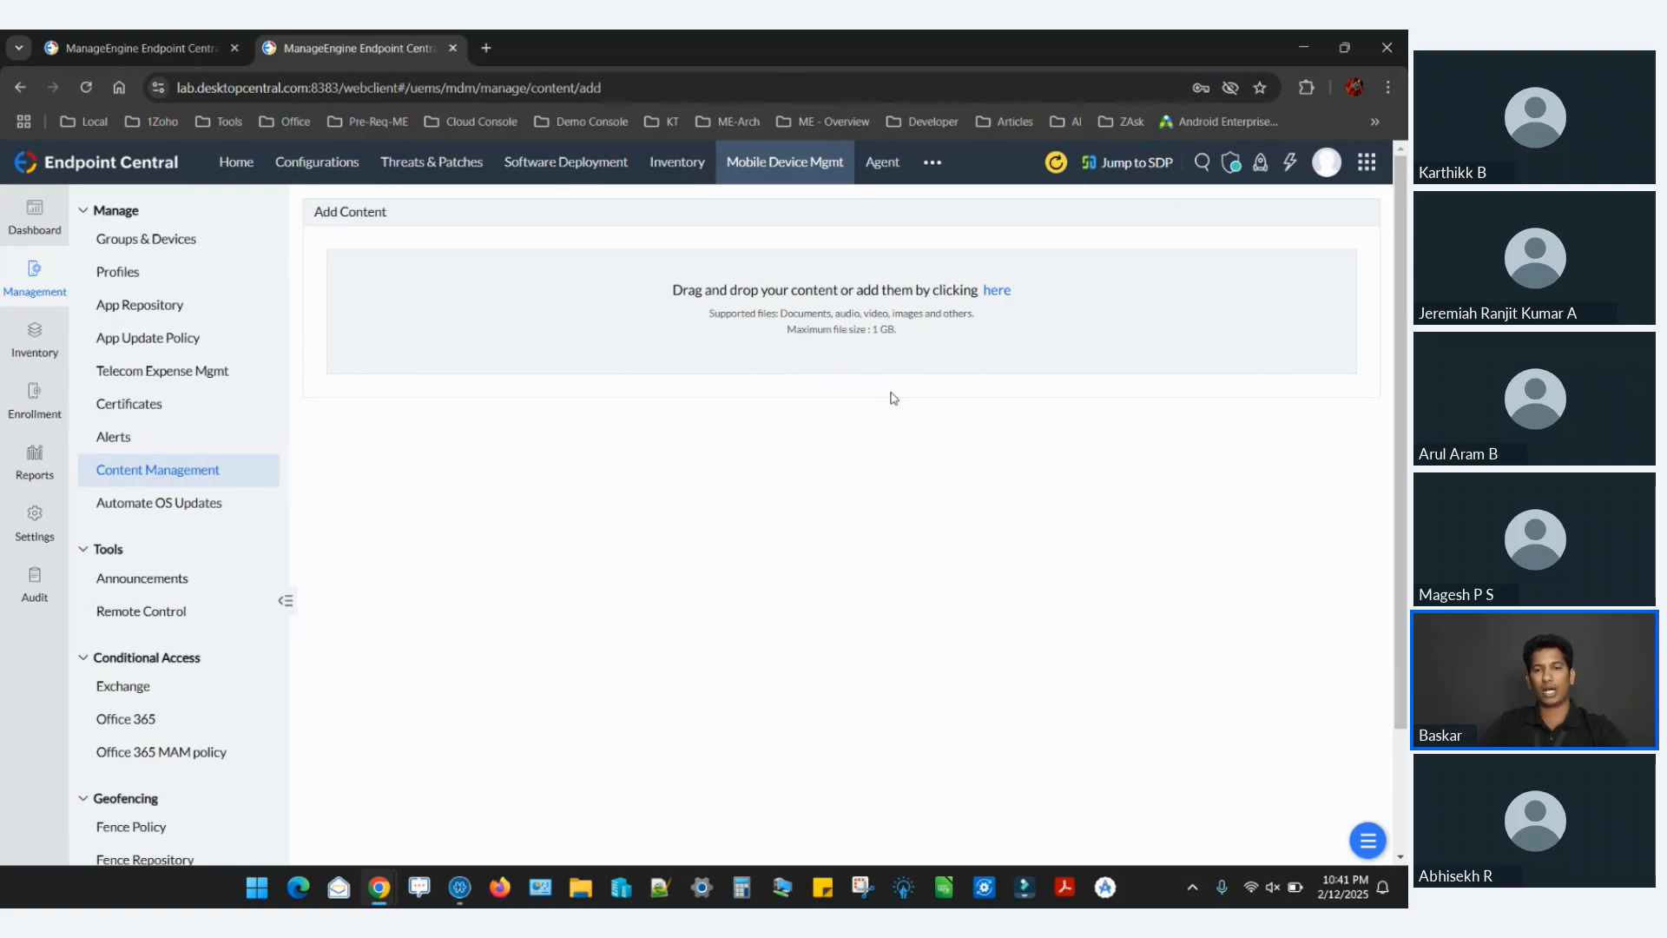
{"action": "left_click", "coordinate": [1005, 289]}
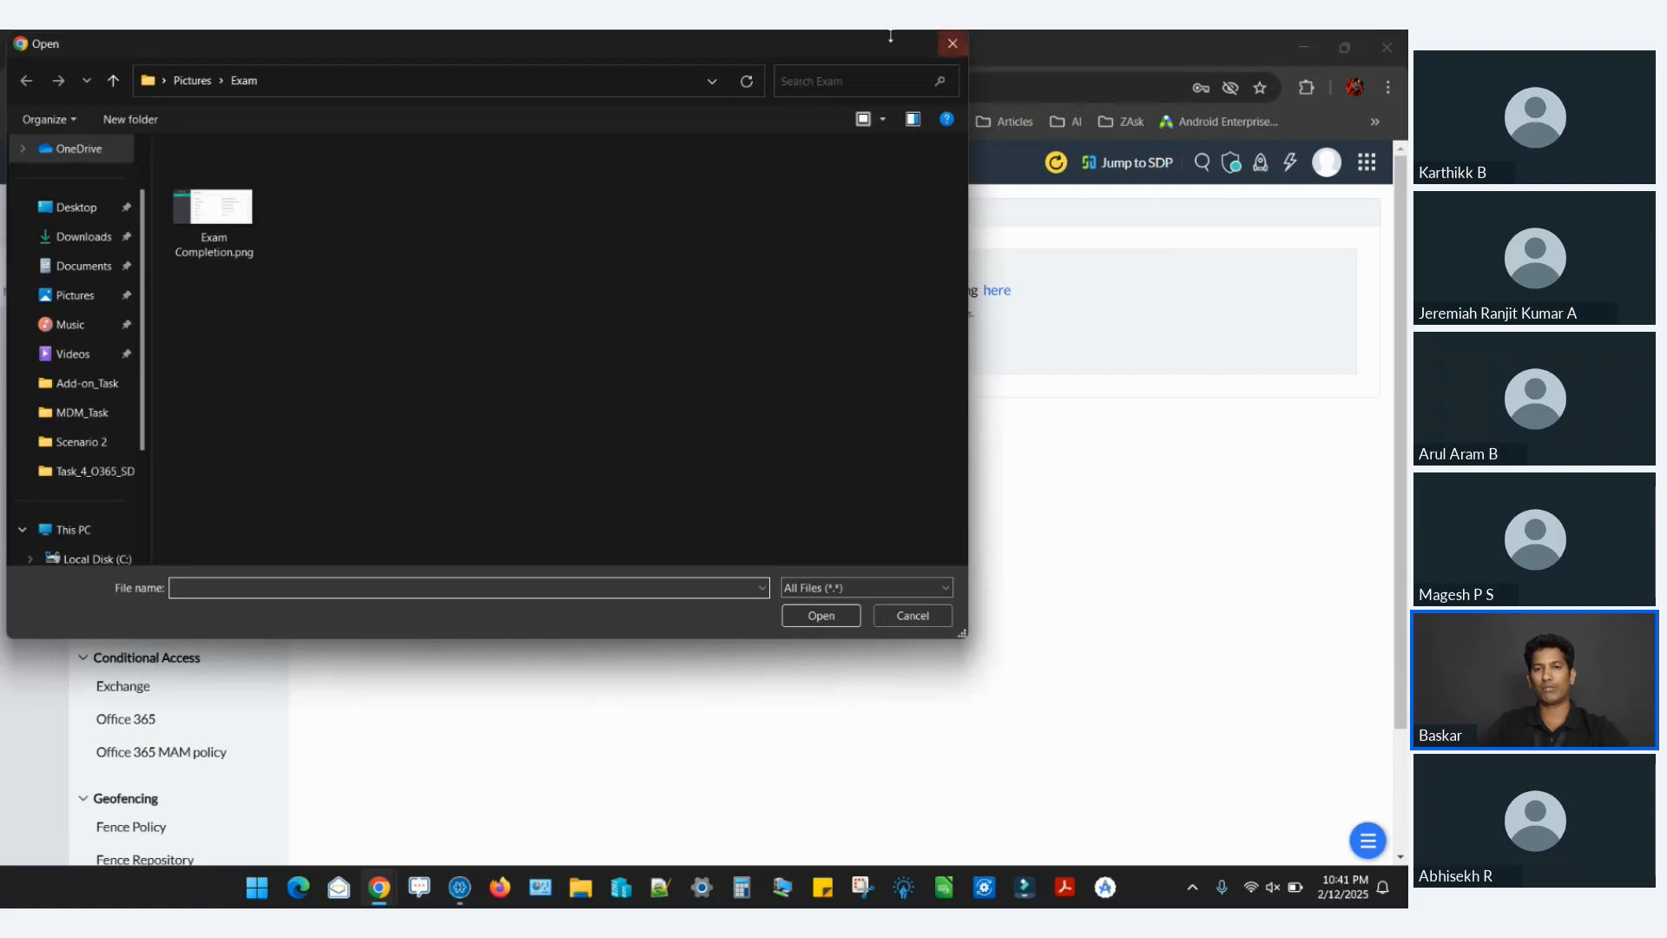
{"action": "left_click", "coordinate": [953, 44]}
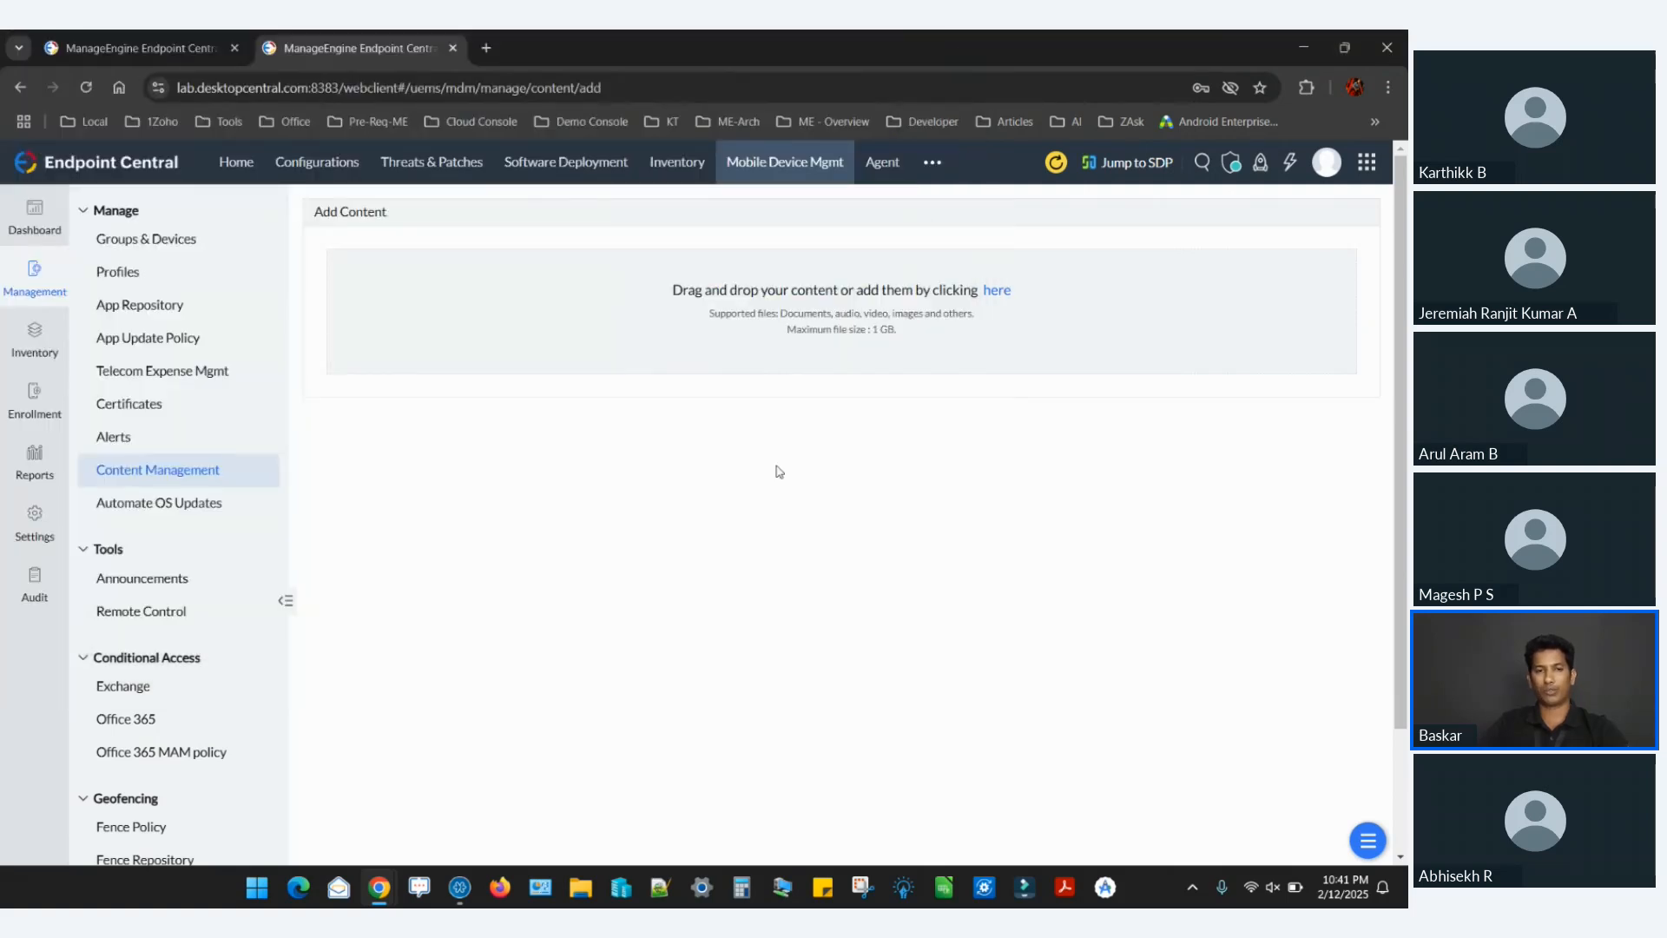
{"action": "left_click", "coordinate": [242, 466]}
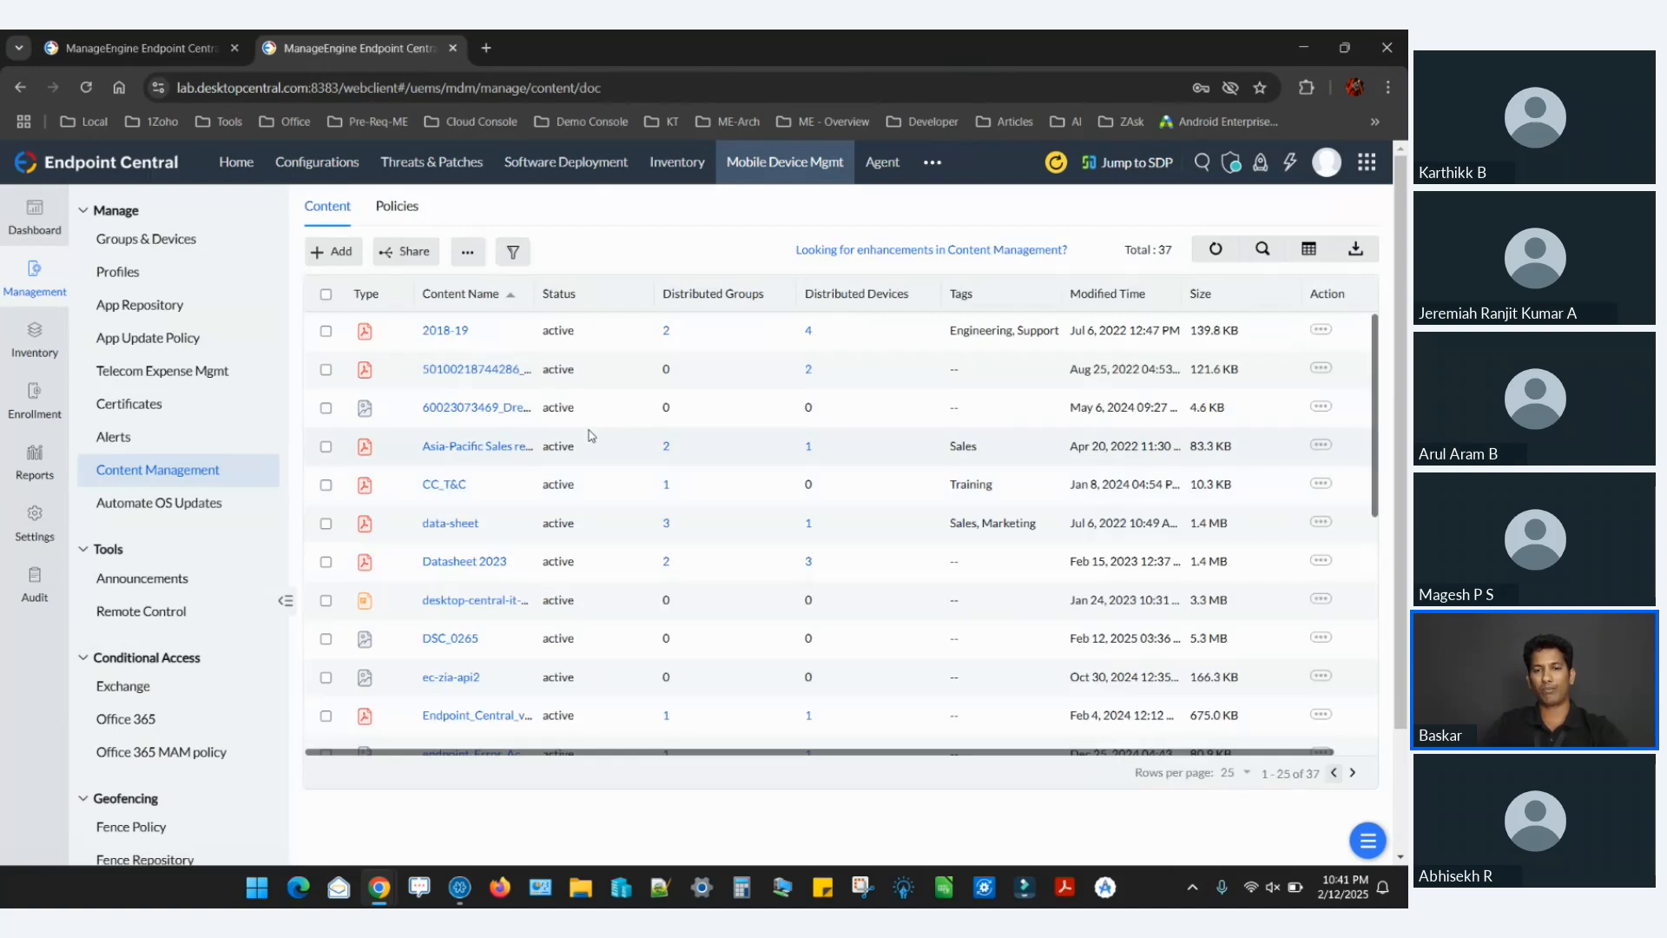
Select the second and third items in the content list for sharing and choose the Front Desk group as the distribution target.
{"action": "left_click", "coordinate": [417, 251]}
{"action": "left_click", "coordinate": [704, 536]}
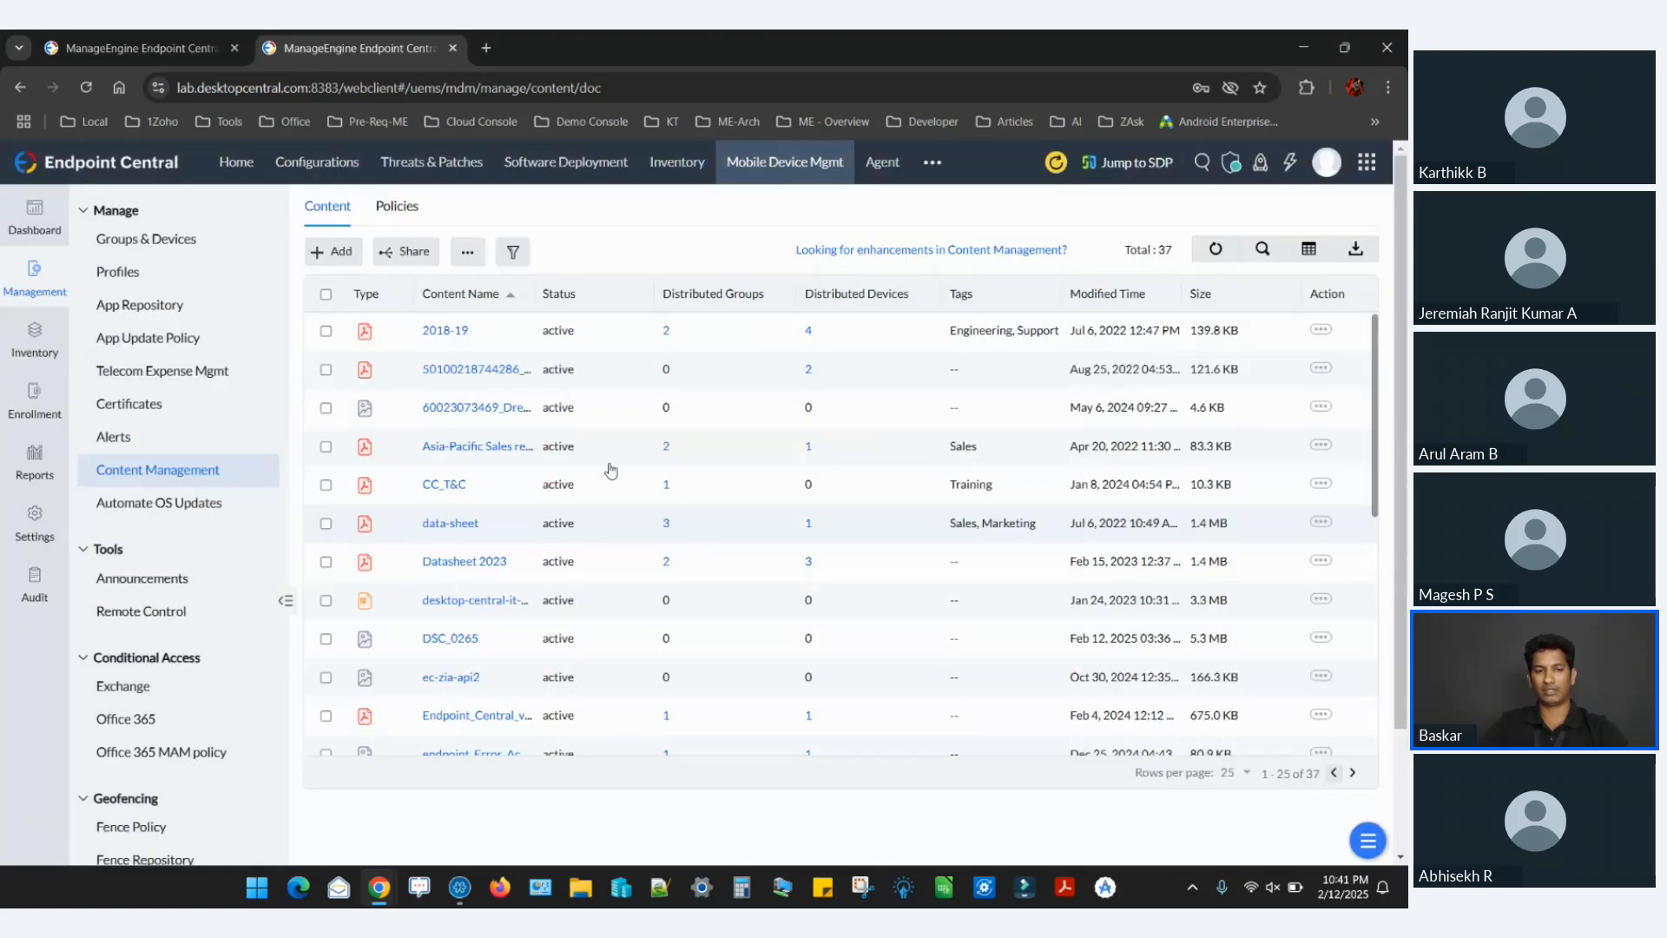
{"action": "left_click", "coordinate": [326, 369]}
{"action": "left_click", "coordinate": [326, 407]}
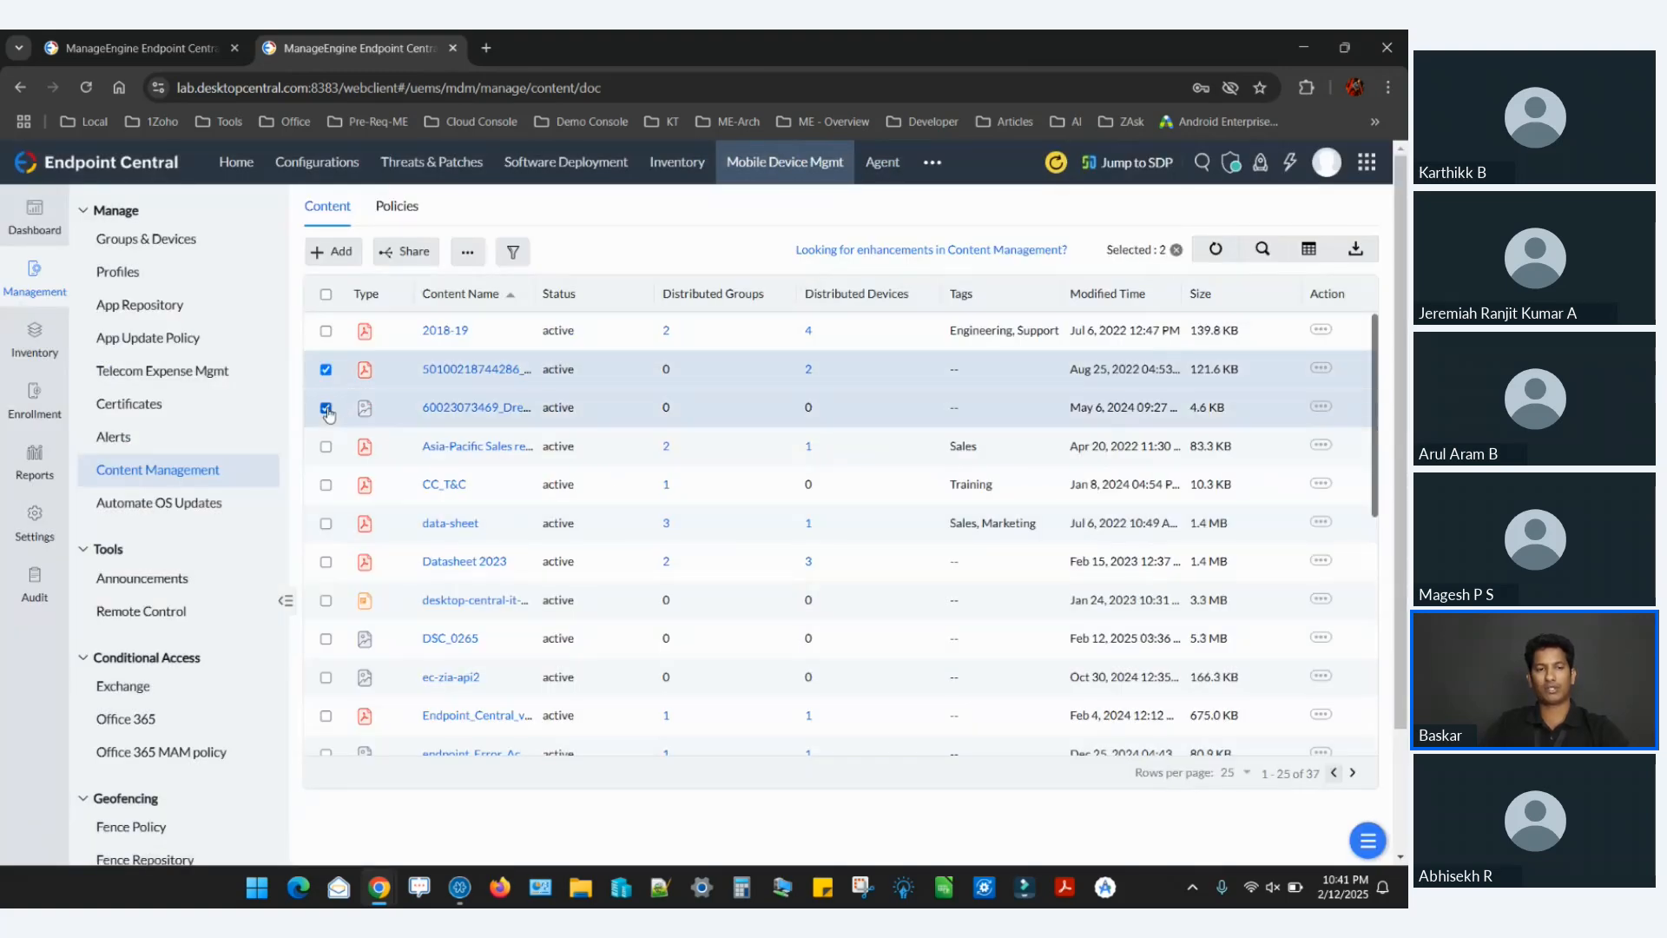
{"action": "left_click", "coordinate": [408, 251]}
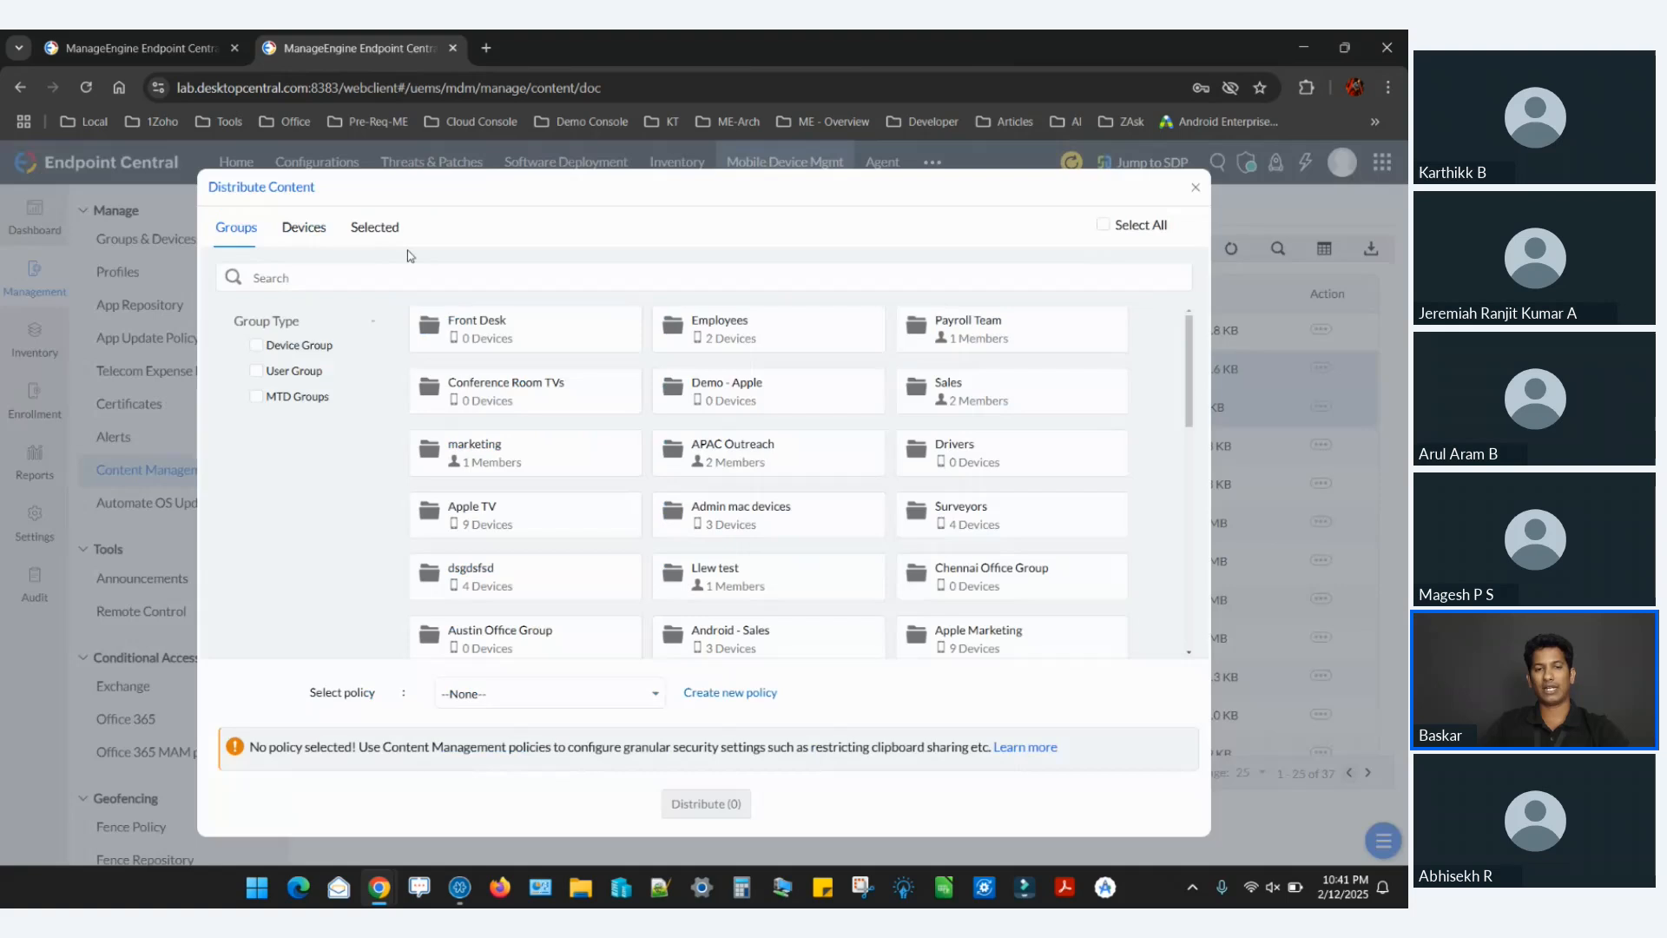
{"action": "left_click", "coordinate": [586, 340]}
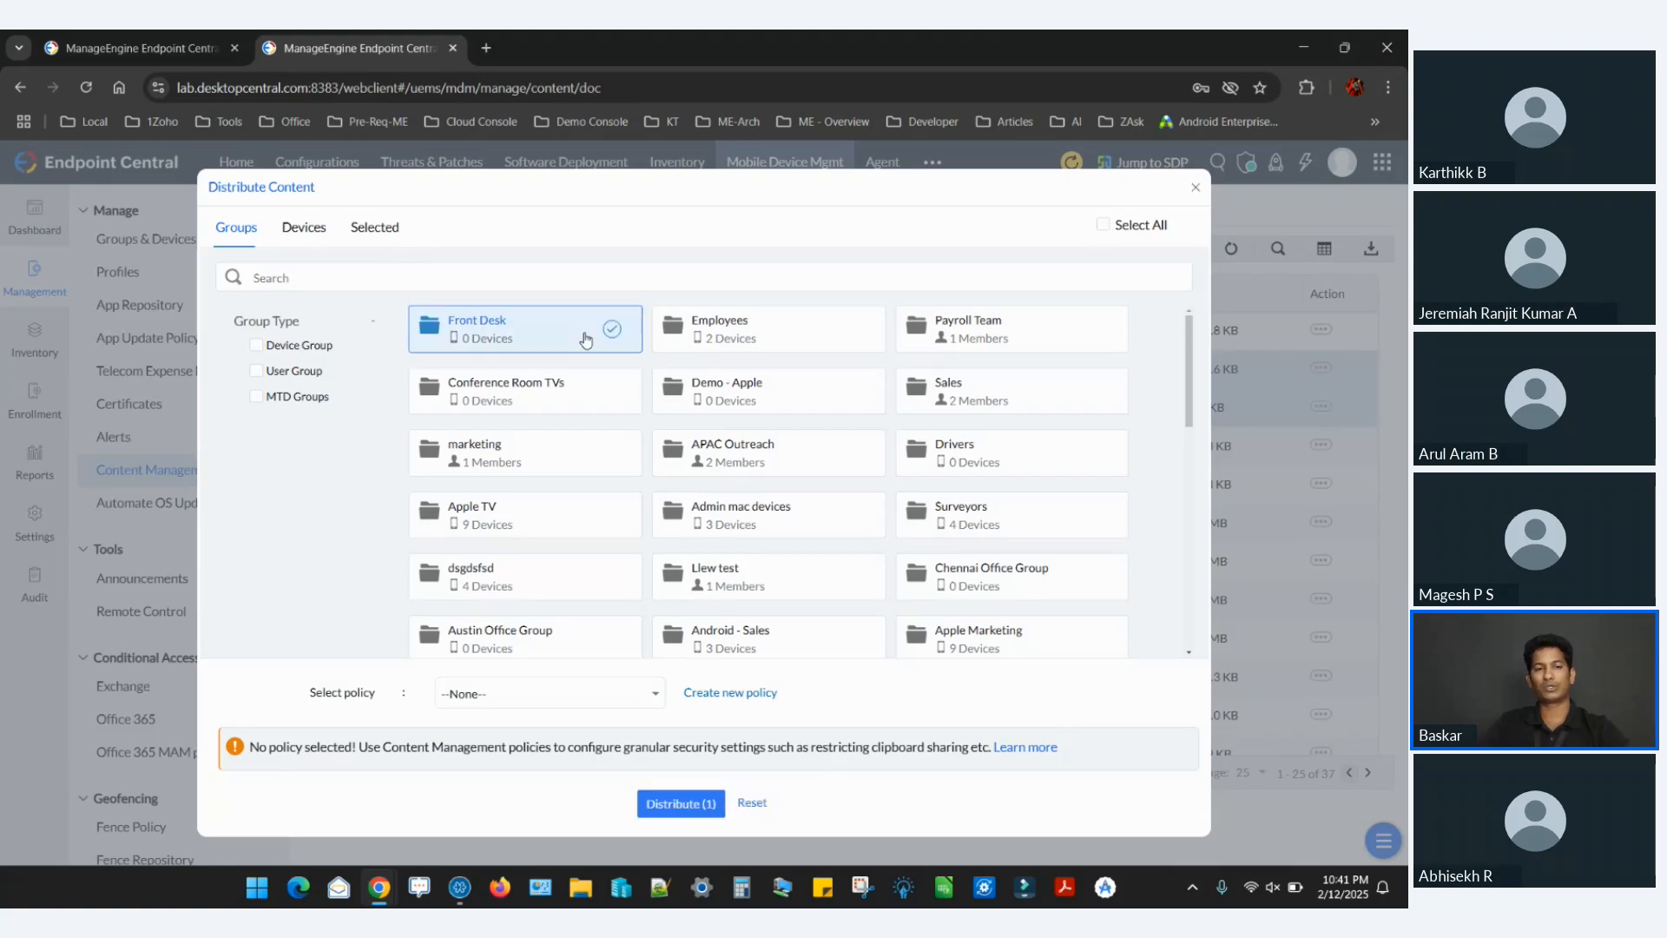
Try a new policy allowing third-party apps, clipboard sharing, screenshots and content deletion, cancel it, and select the existing New policy for the distribution.
{"action": "left_click", "coordinate": [721, 699]}
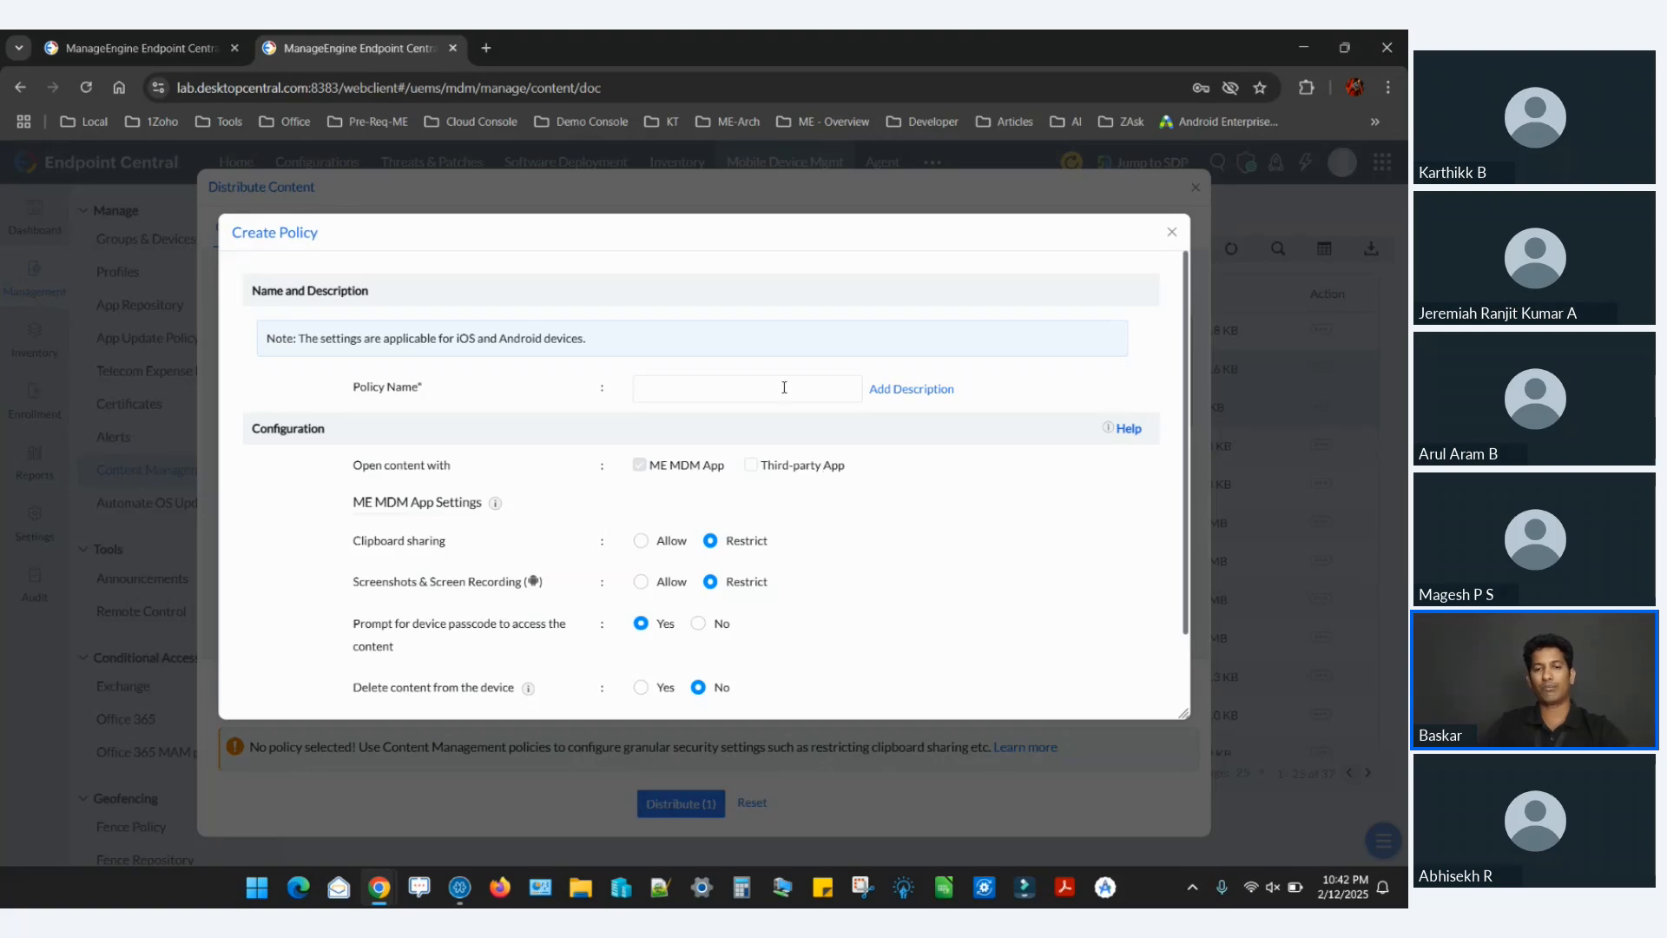
{"action": "left_click", "coordinate": [826, 470]}
{"action": "scroll", "coordinate": [676, 545], "scroll_direction": "down", "scroll_amount": 2}
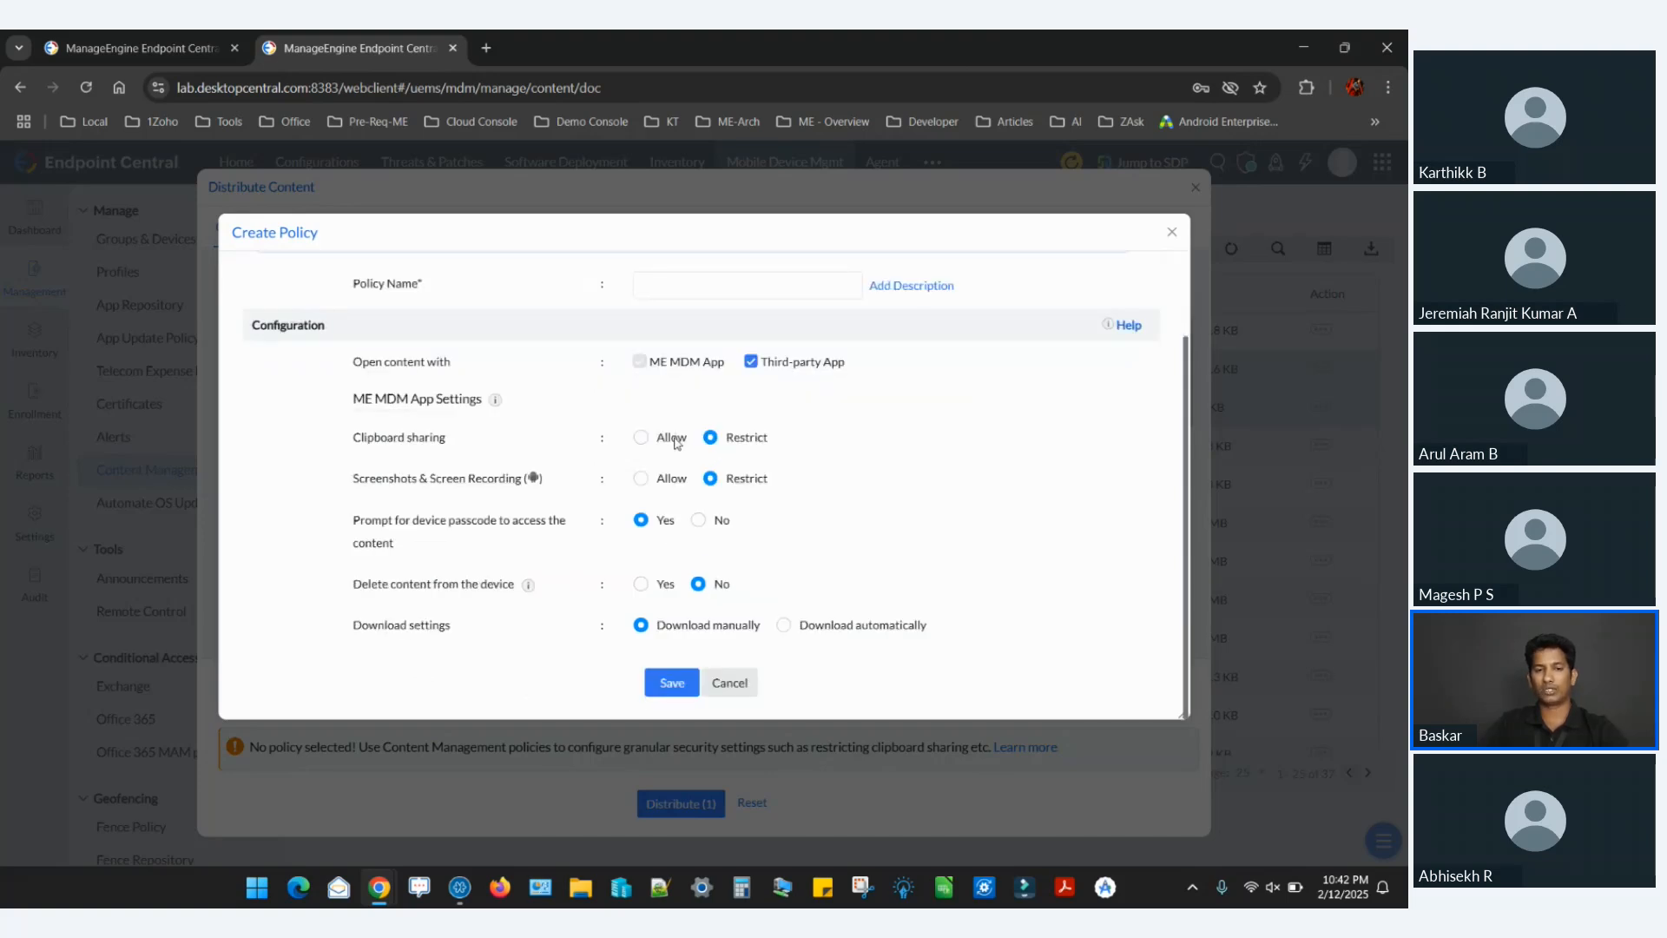
{"action": "left_click", "coordinate": [677, 441]}
{"action": "left_click", "coordinate": [666, 484]}
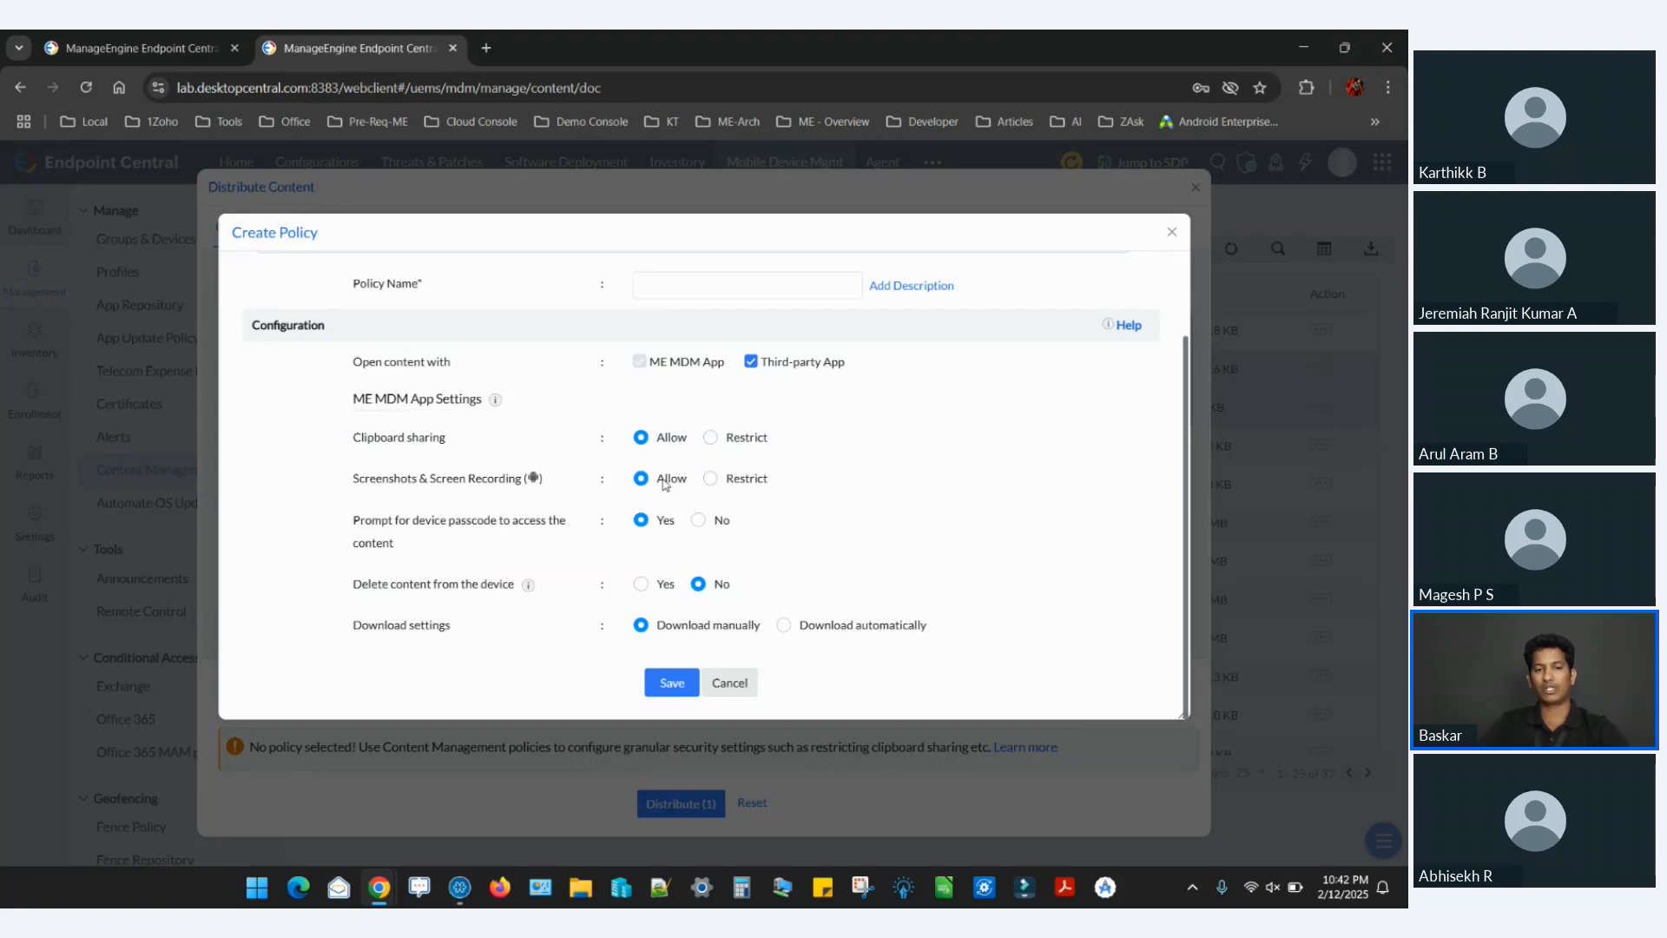
{"action": "left_click", "coordinate": [663, 585]}
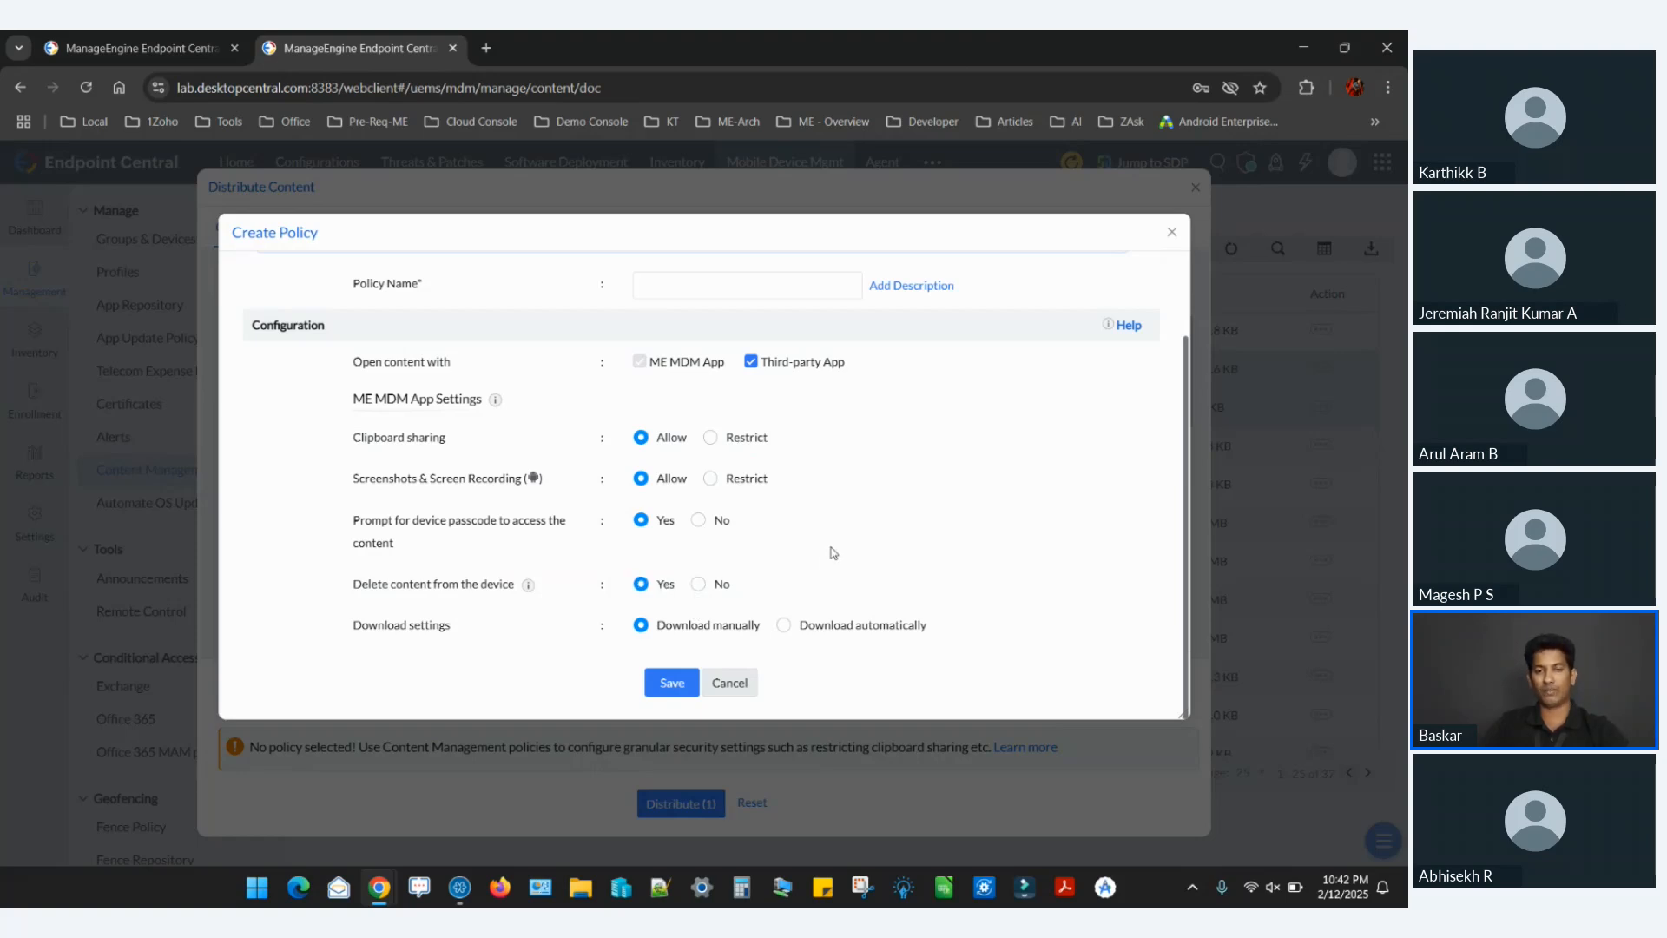
{"action": "left_click", "coordinate": [728, 683]}
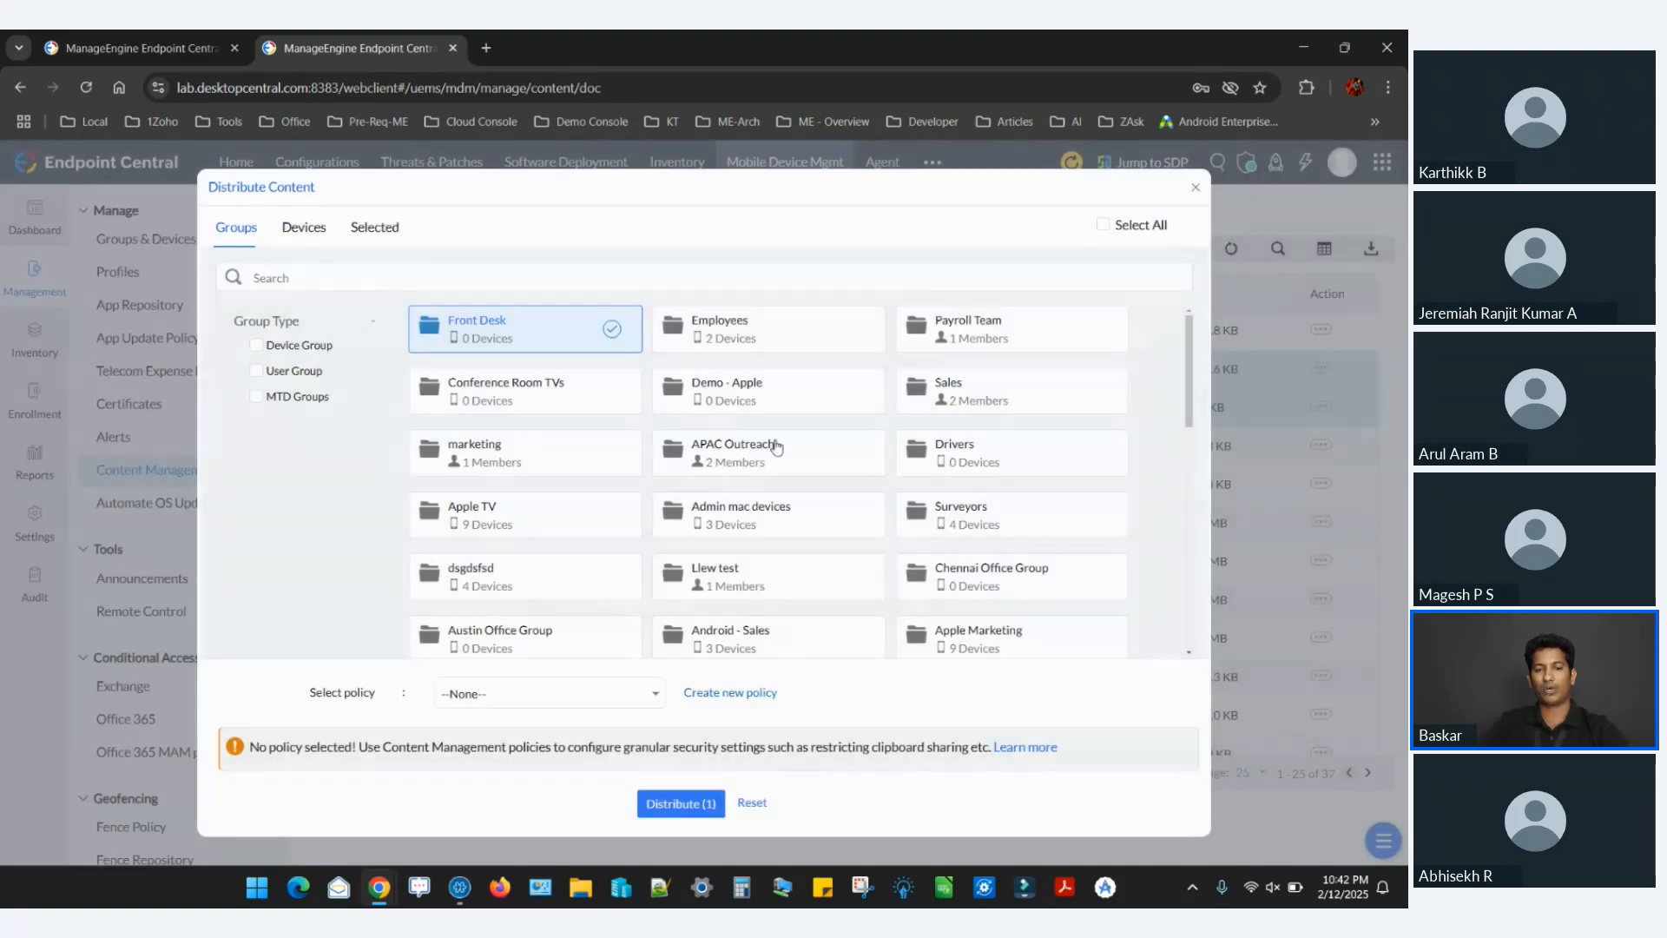
{"action": "left_click", "coordinate": [611, 695]}
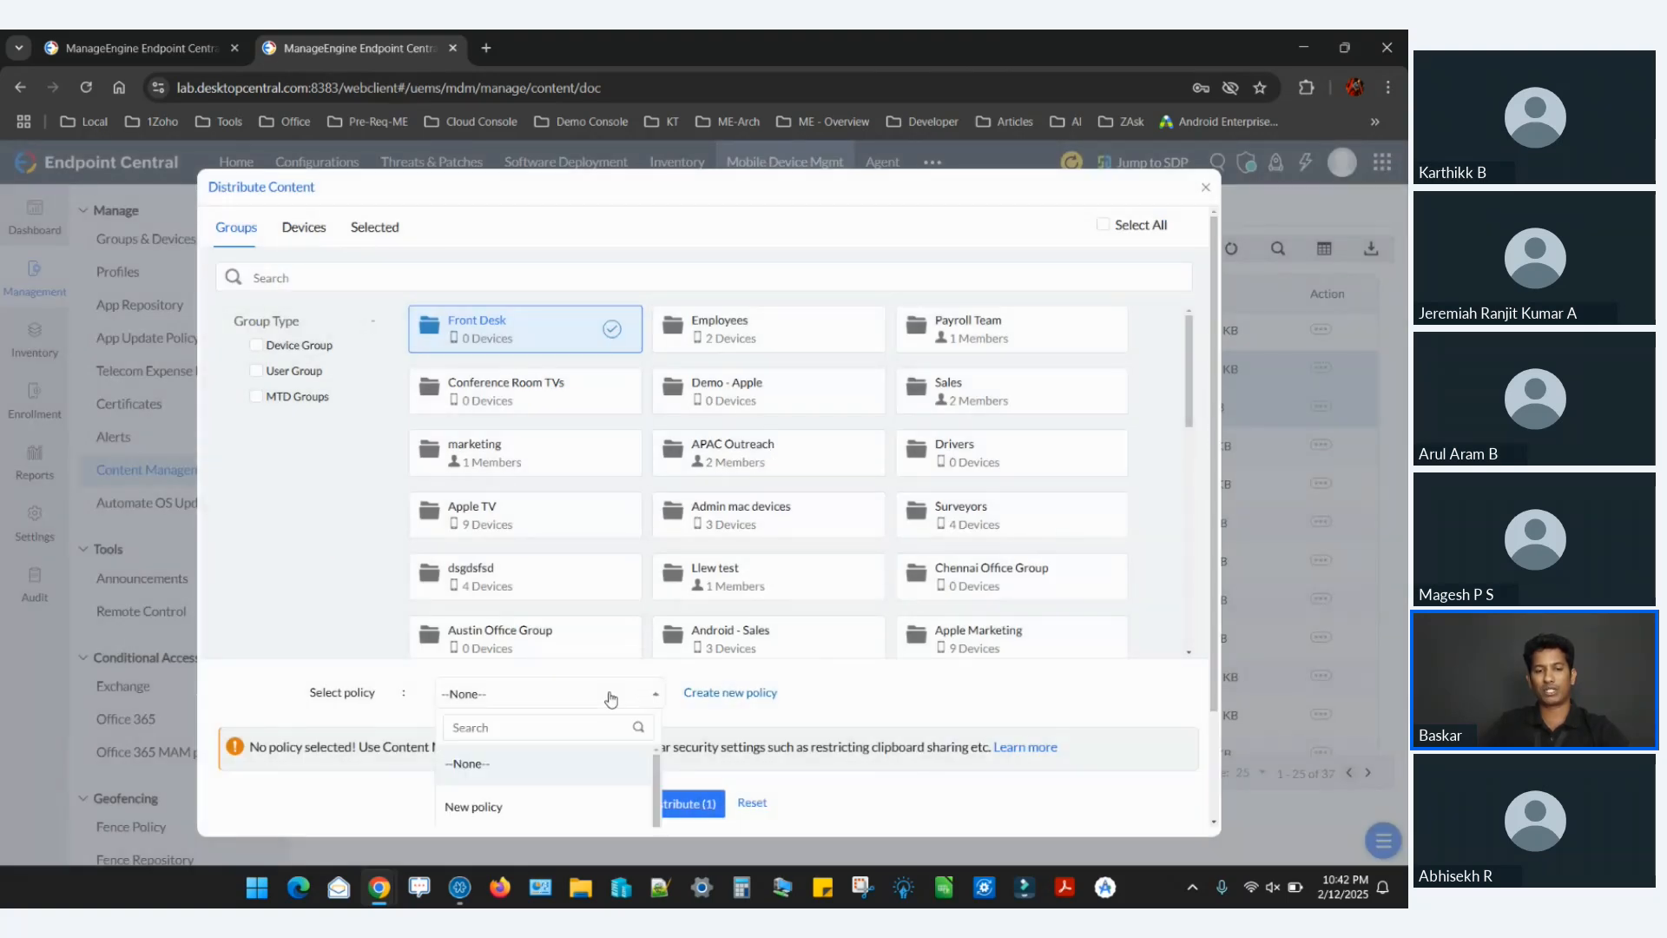
{"action": "left_click", "coordinate": [540, 809]}
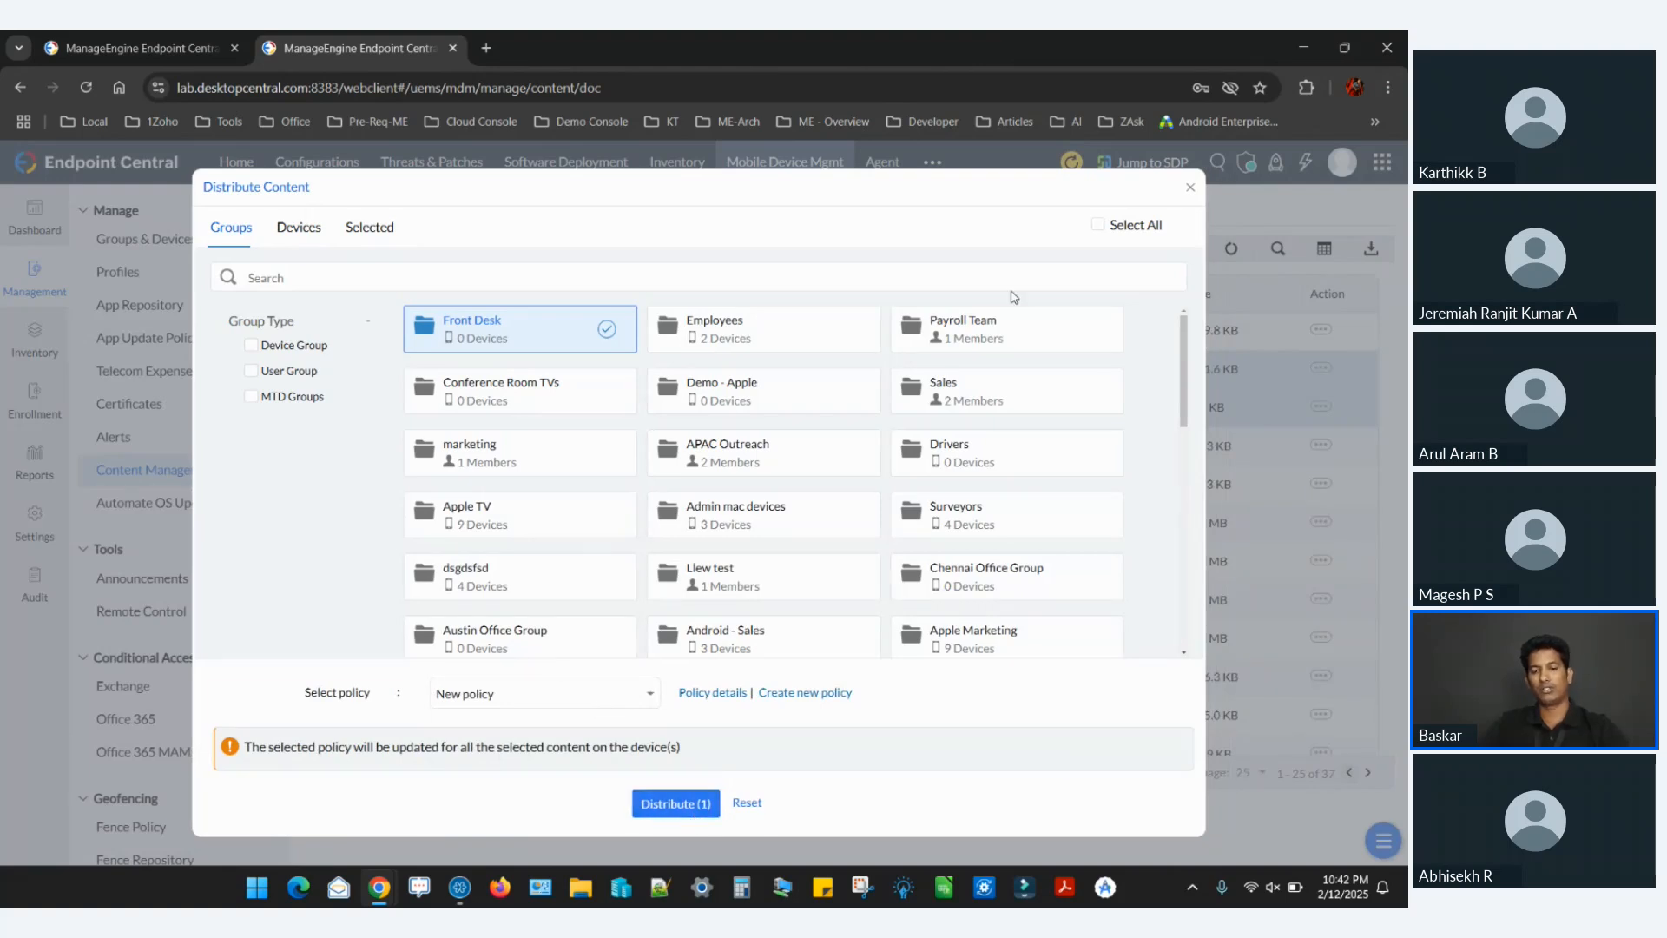
Switch to the presentation and view the MDM app's Content Catalog slides through to the Geo-tracking slide.
{"action": "key", "text": "alt+Tab"}
{"action": "key", "text": "Right"}
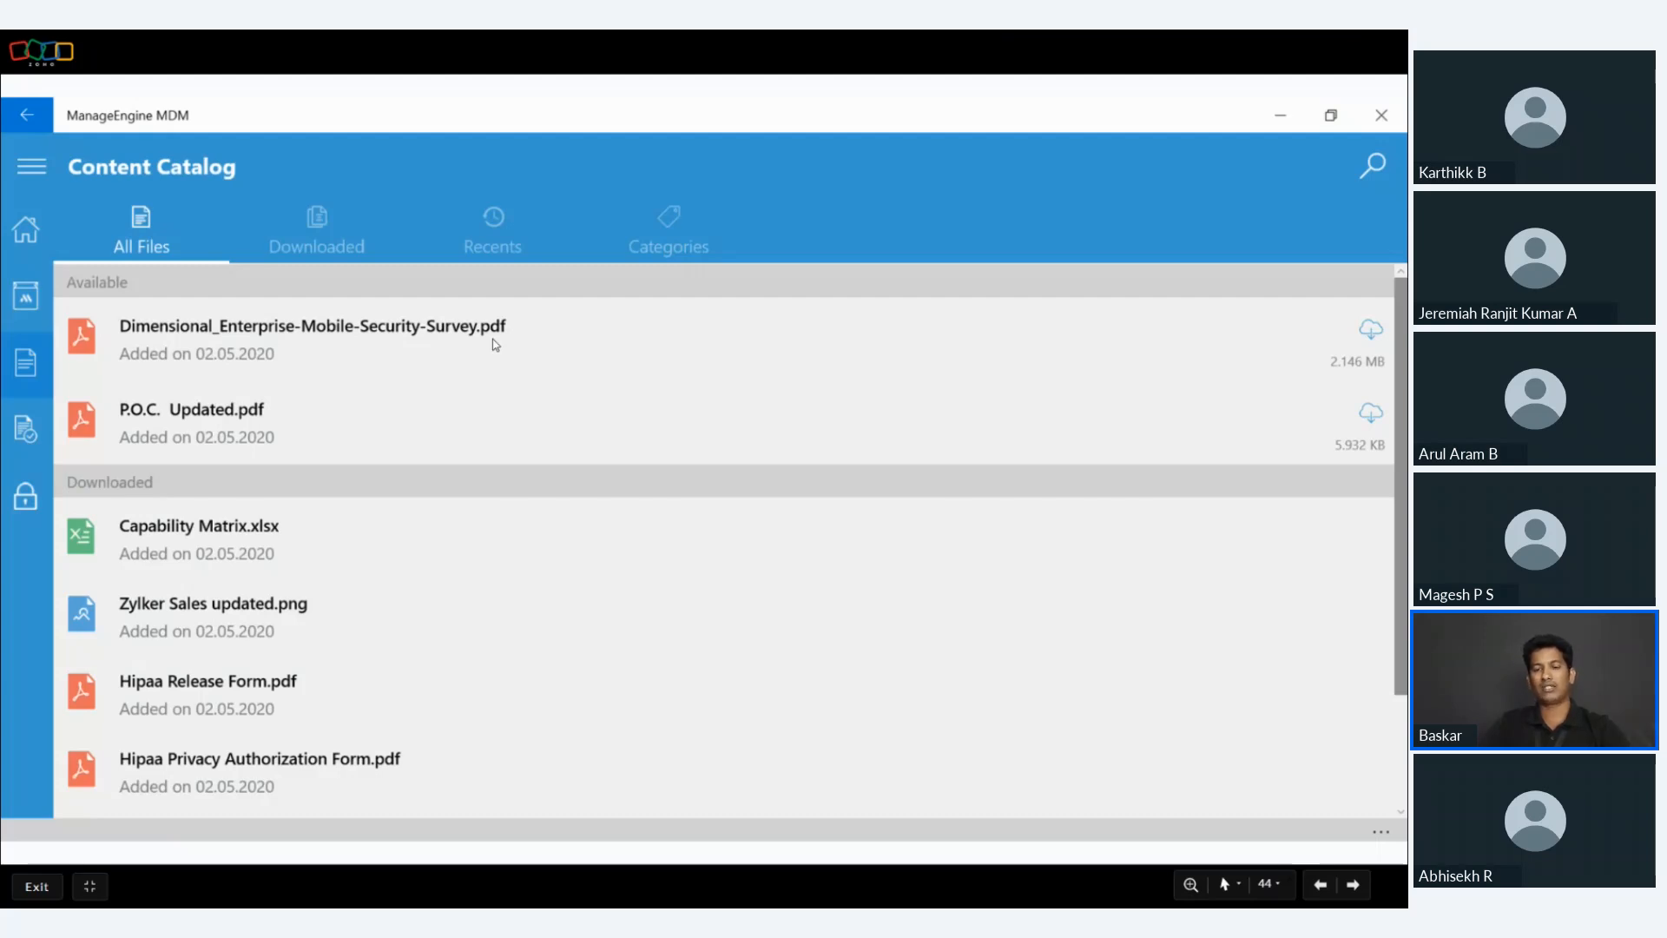
{"action": "key", "text": "Right"}
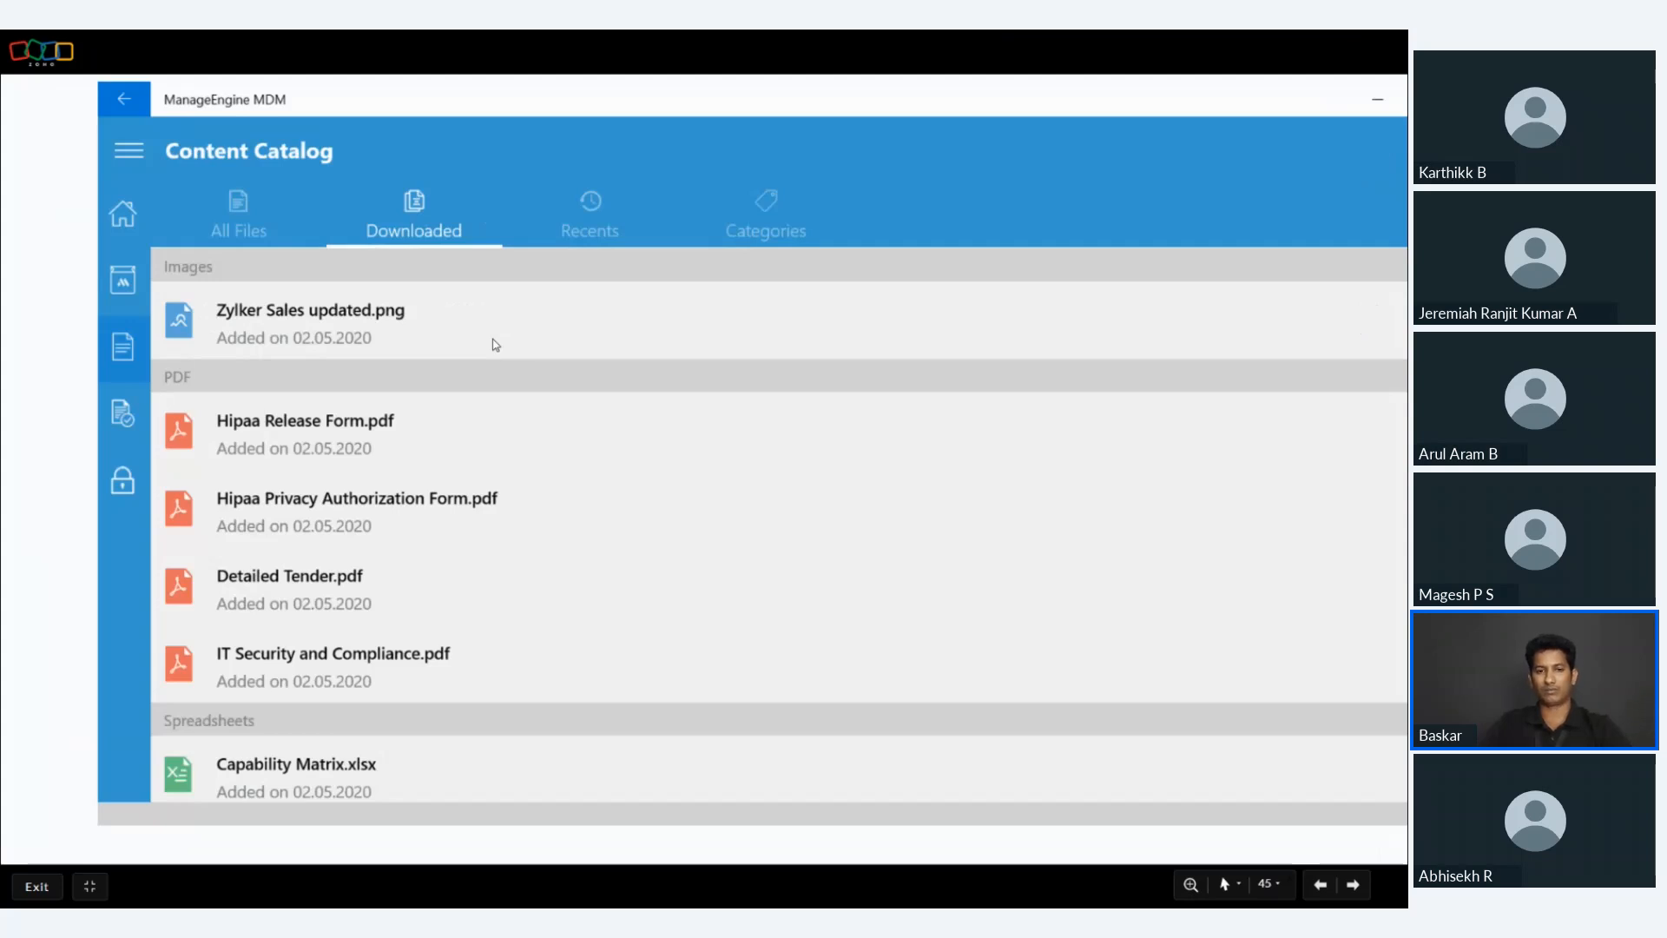
{"action": "key", "text": "Right"}
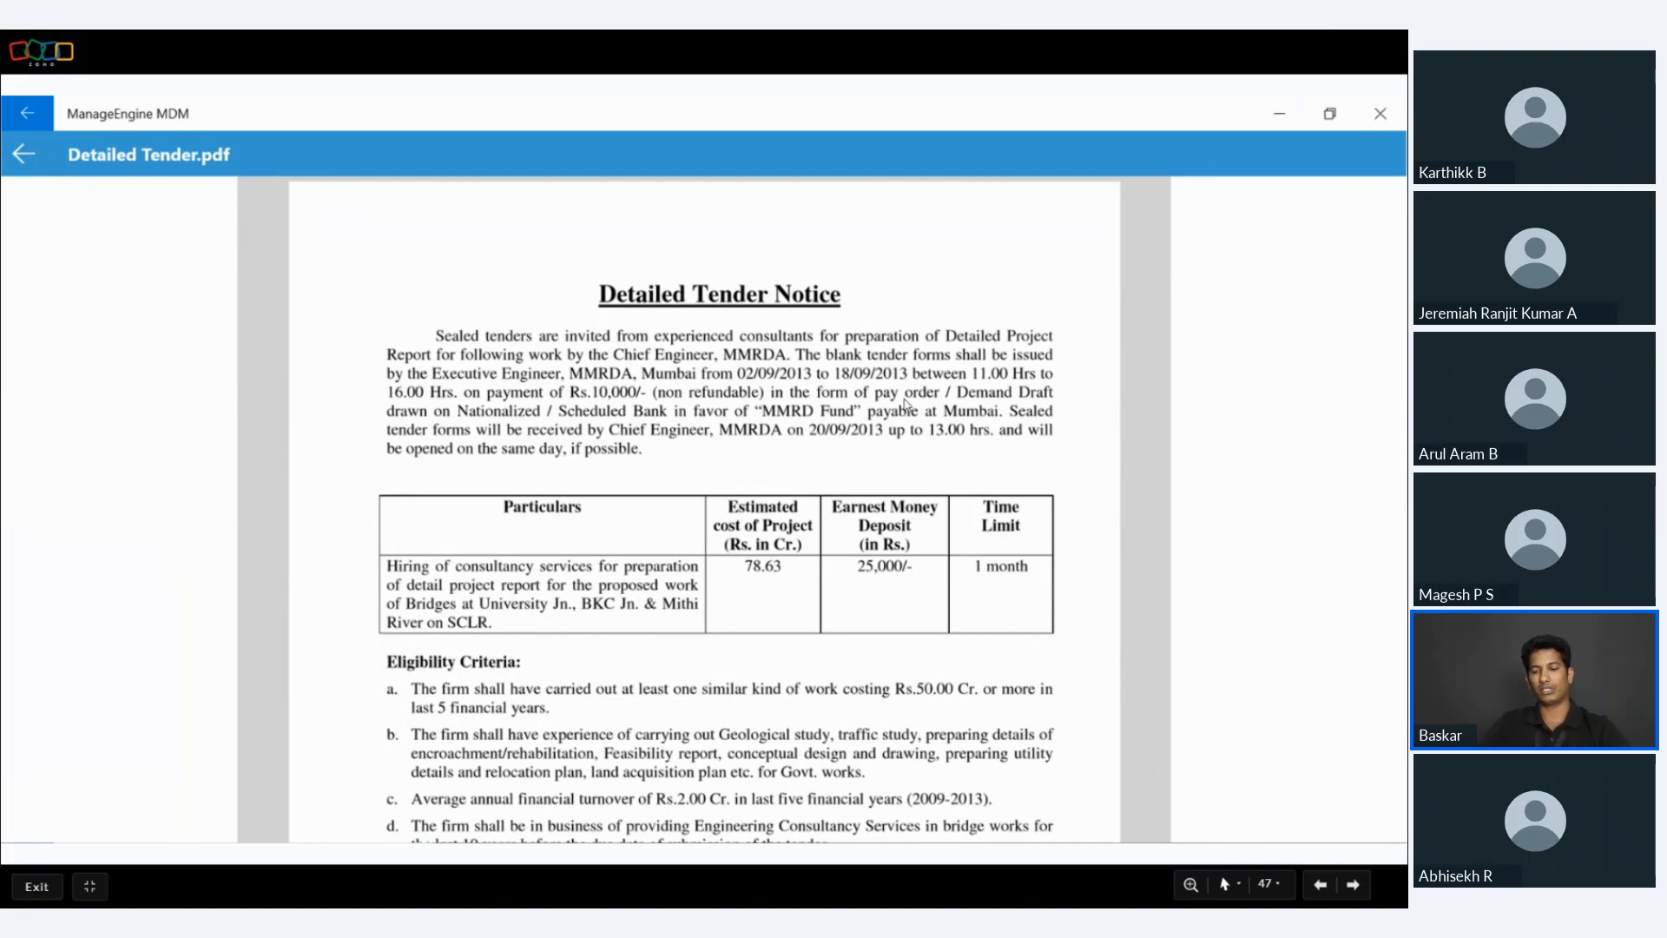
{"action": "key", "text": "Right"}
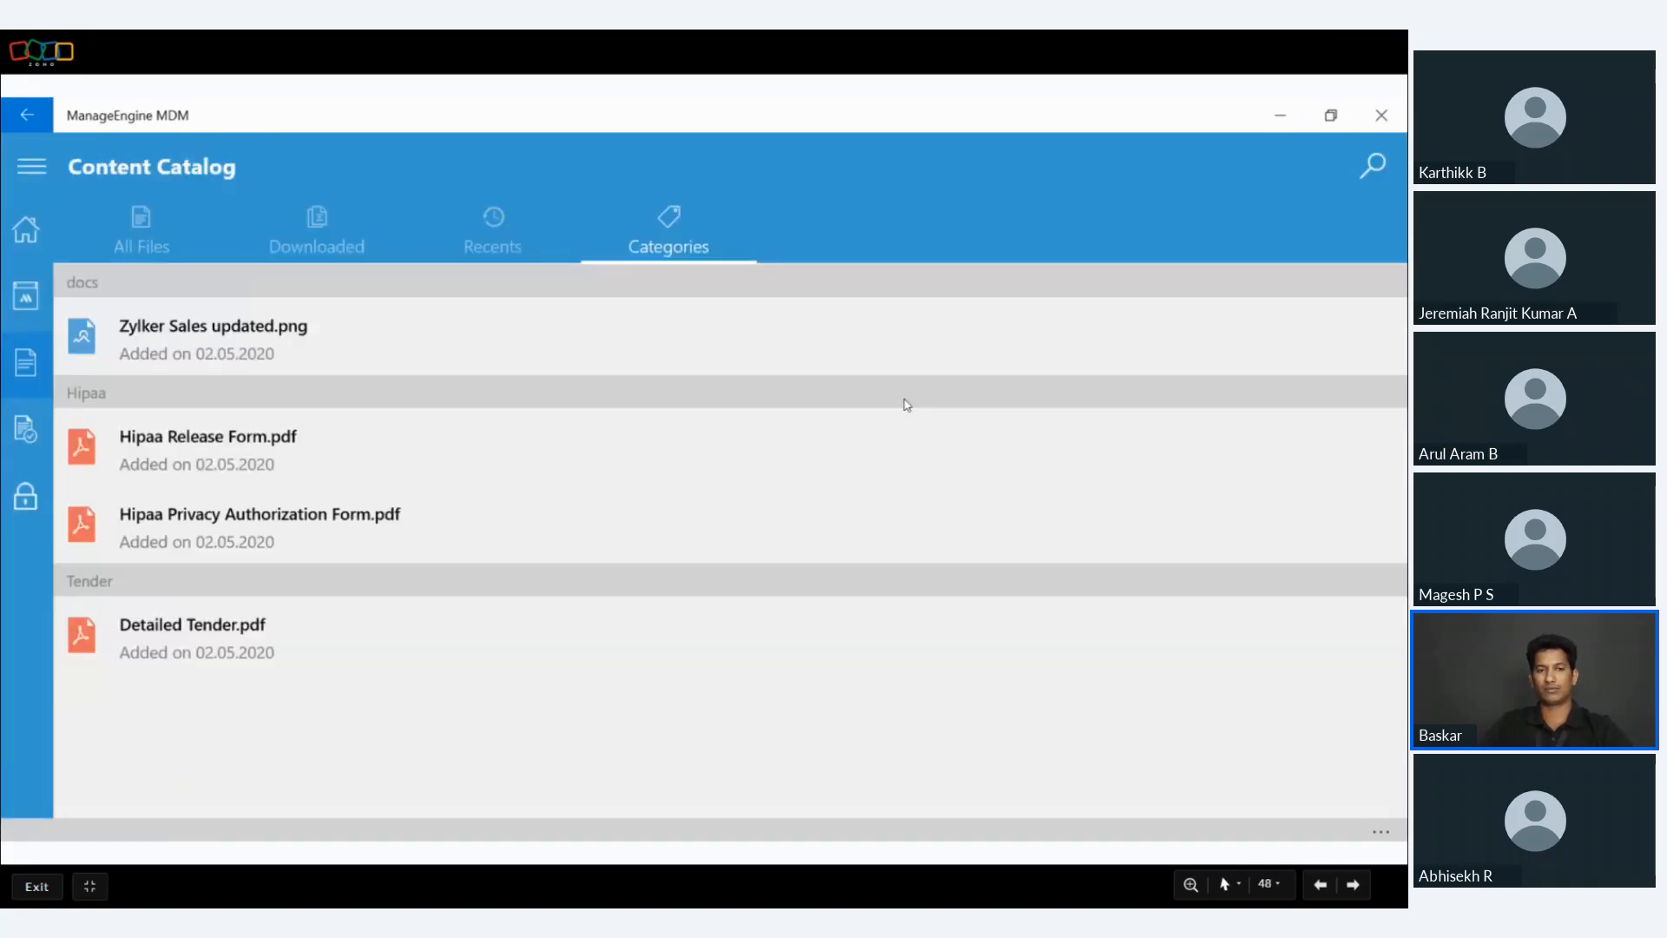
{"action": "key", "text": "Right"}
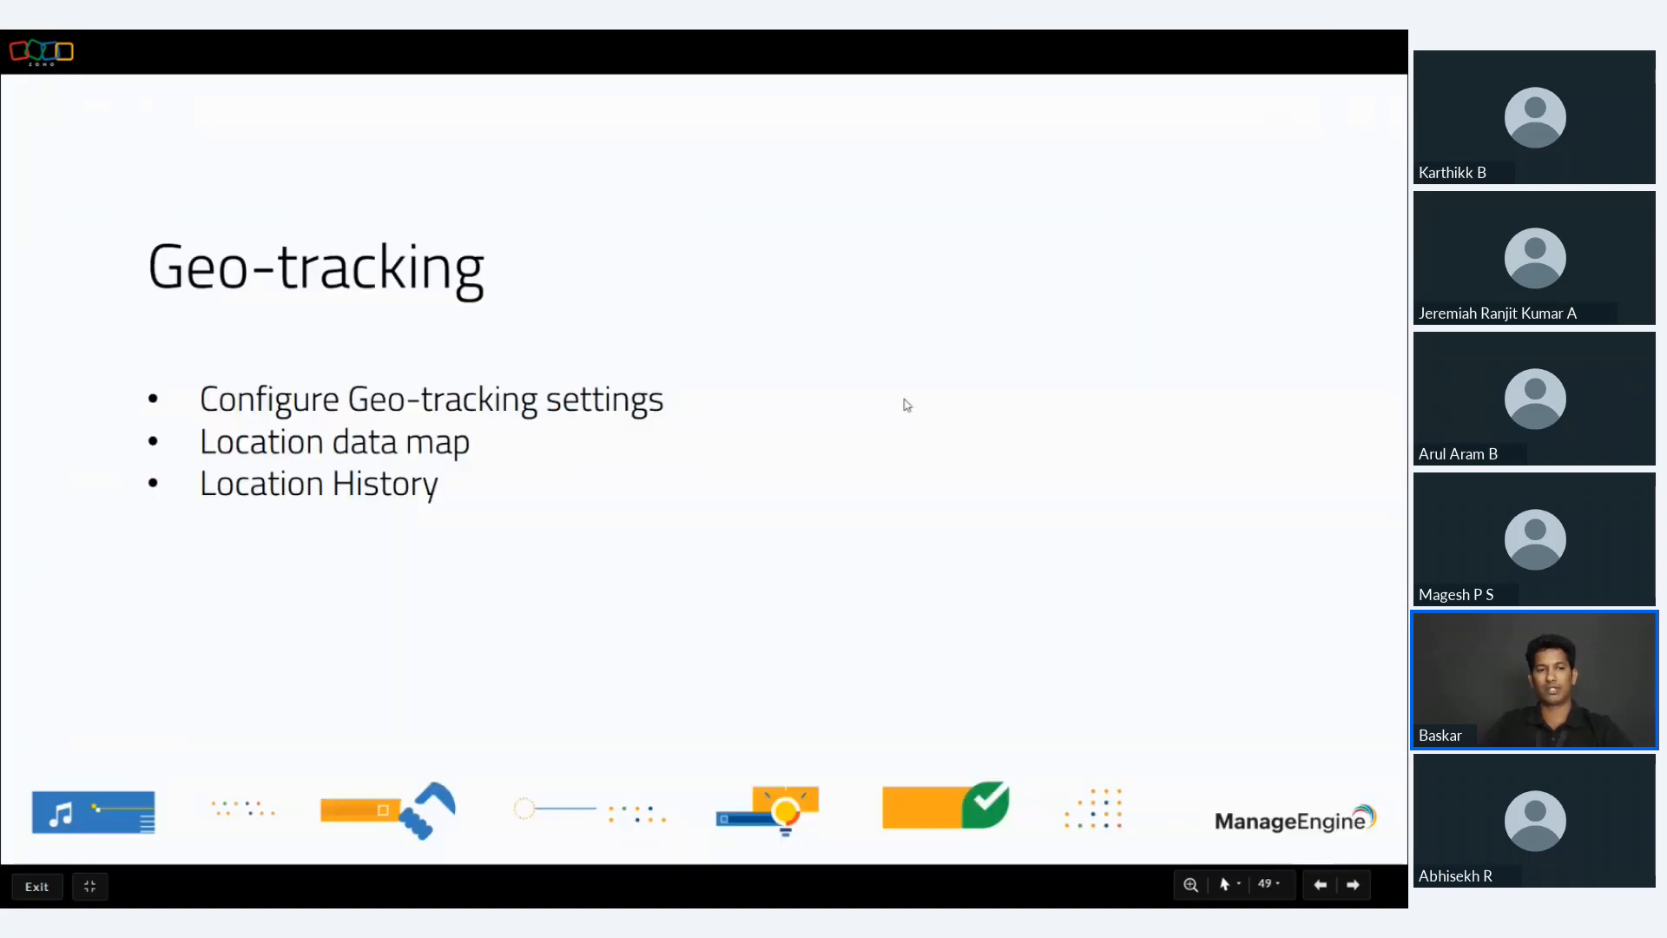
Switch back to Endpoint Central and close the Distribute Content dialog without distributing anything.
{"action": "key", "text": "alt+Tab"}
{"action": "key", "text": "alt+Tab"}
{"action": "key", "text": "alt+Tab"}
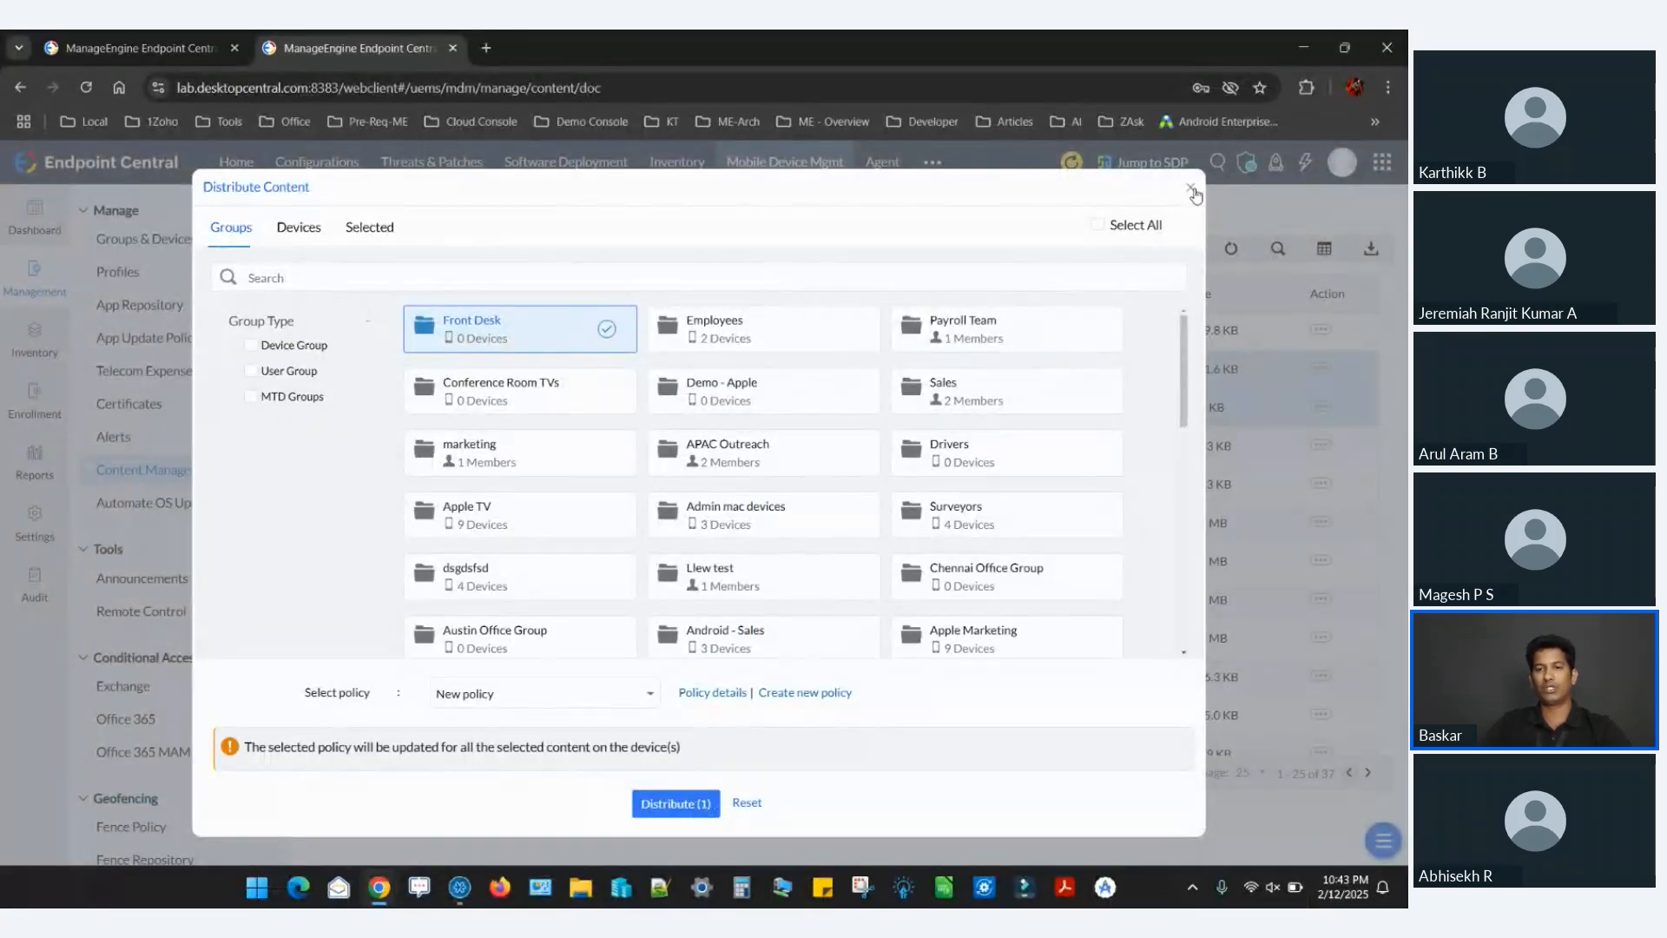
{"action": "left_click", "coordinate": [1191, 189]}
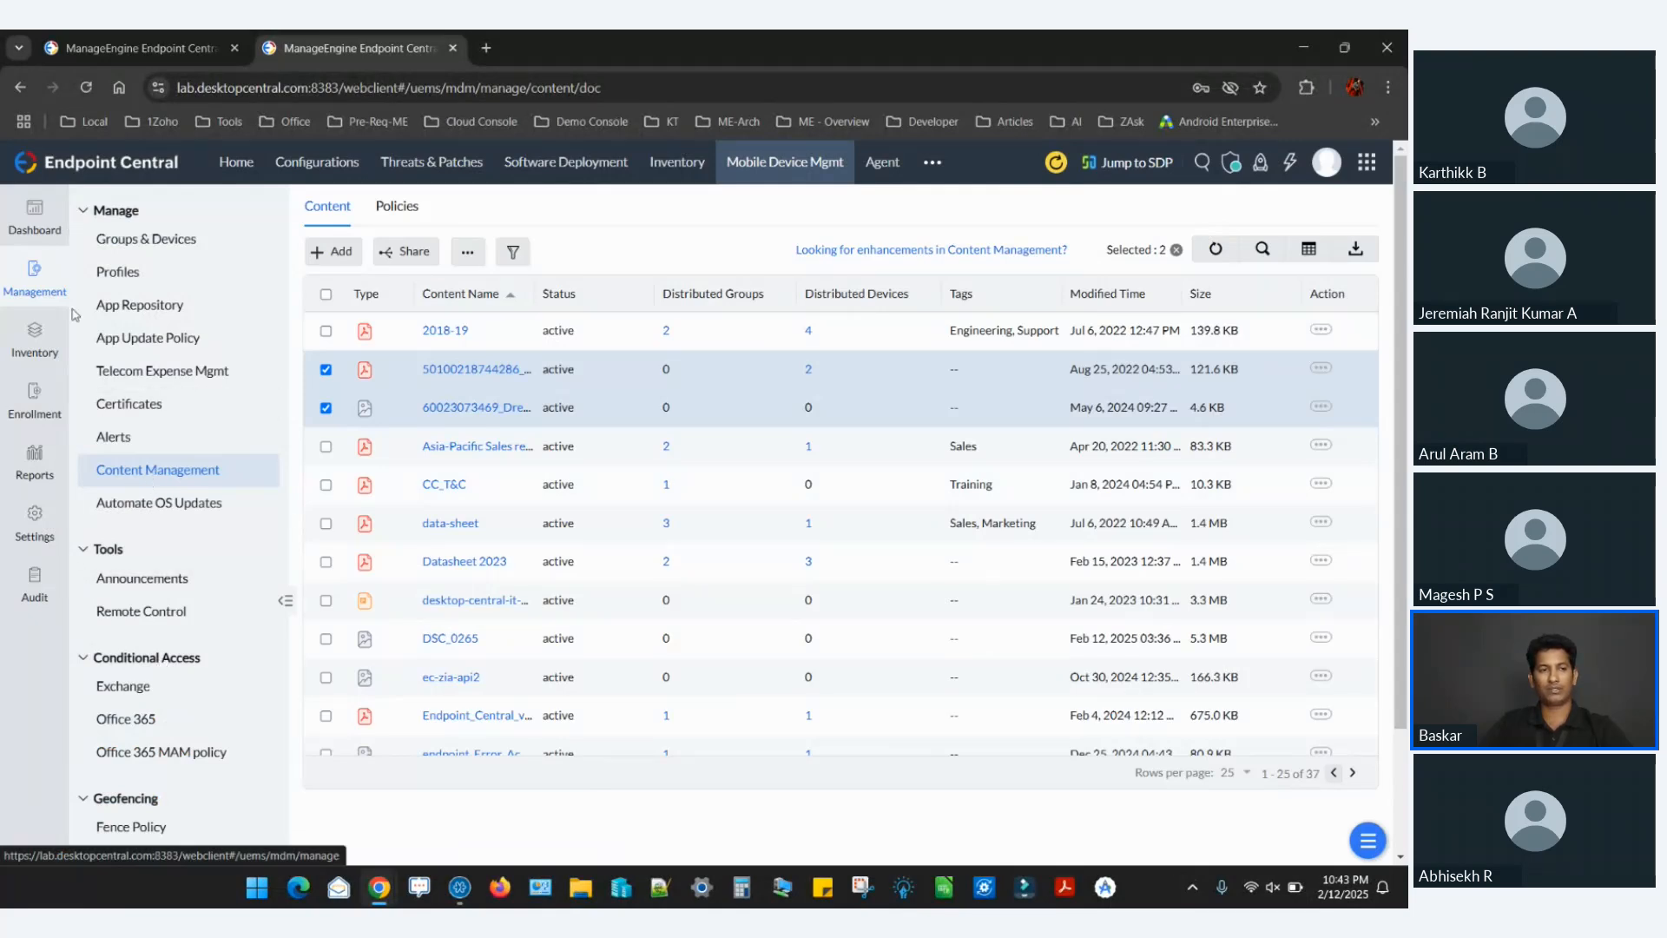
Open the inventory's Geo-Tracking settings and compare When lost with Always, and All devices with Selected Group(s), ending on Always and Selected Group(s).
{"action": "left_click", "coordinate": [48, 351]}
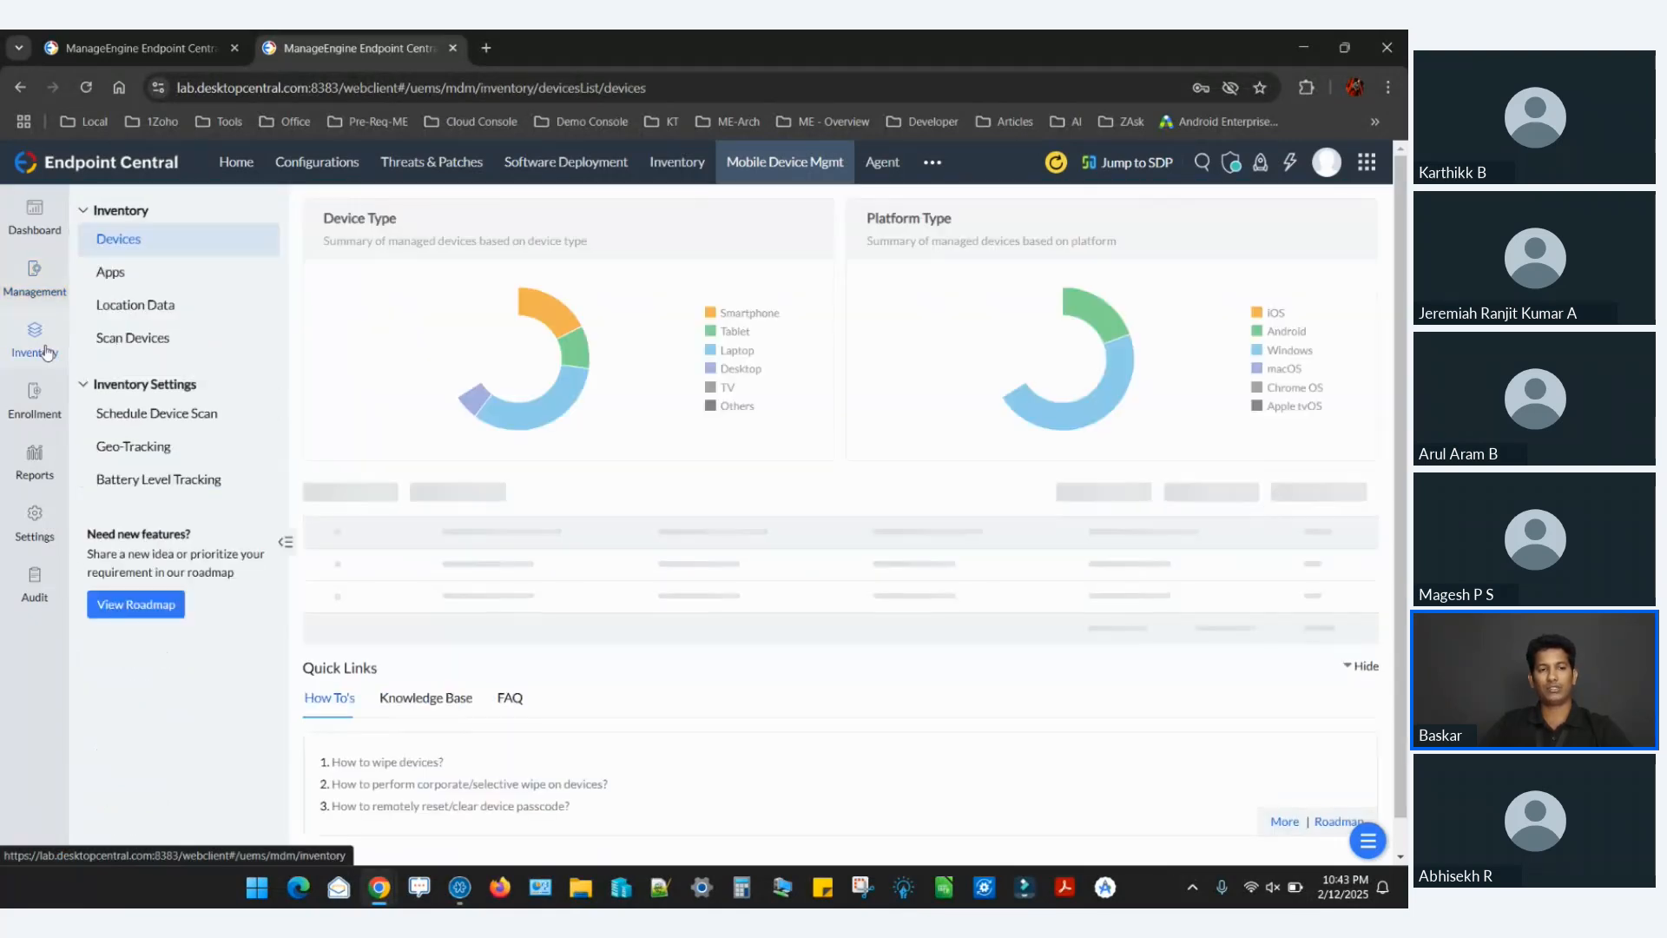
{"action": "left_click", "coordinate": [217, 450]}
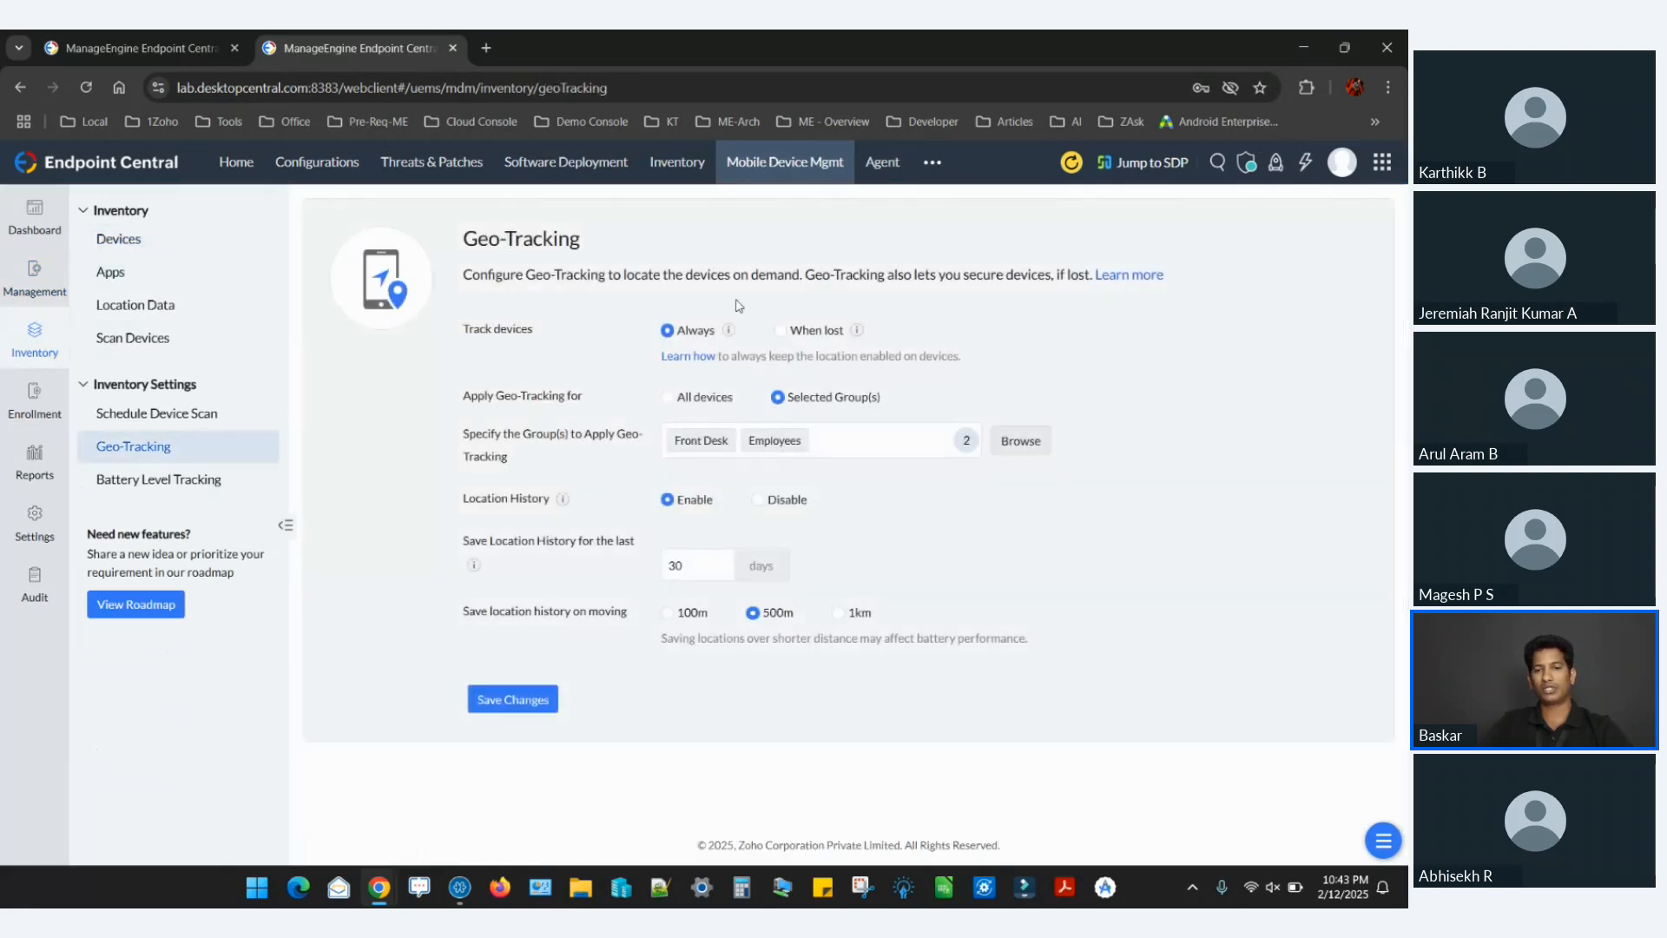
{"action": "left_click", "coordinate": [786, 333]}
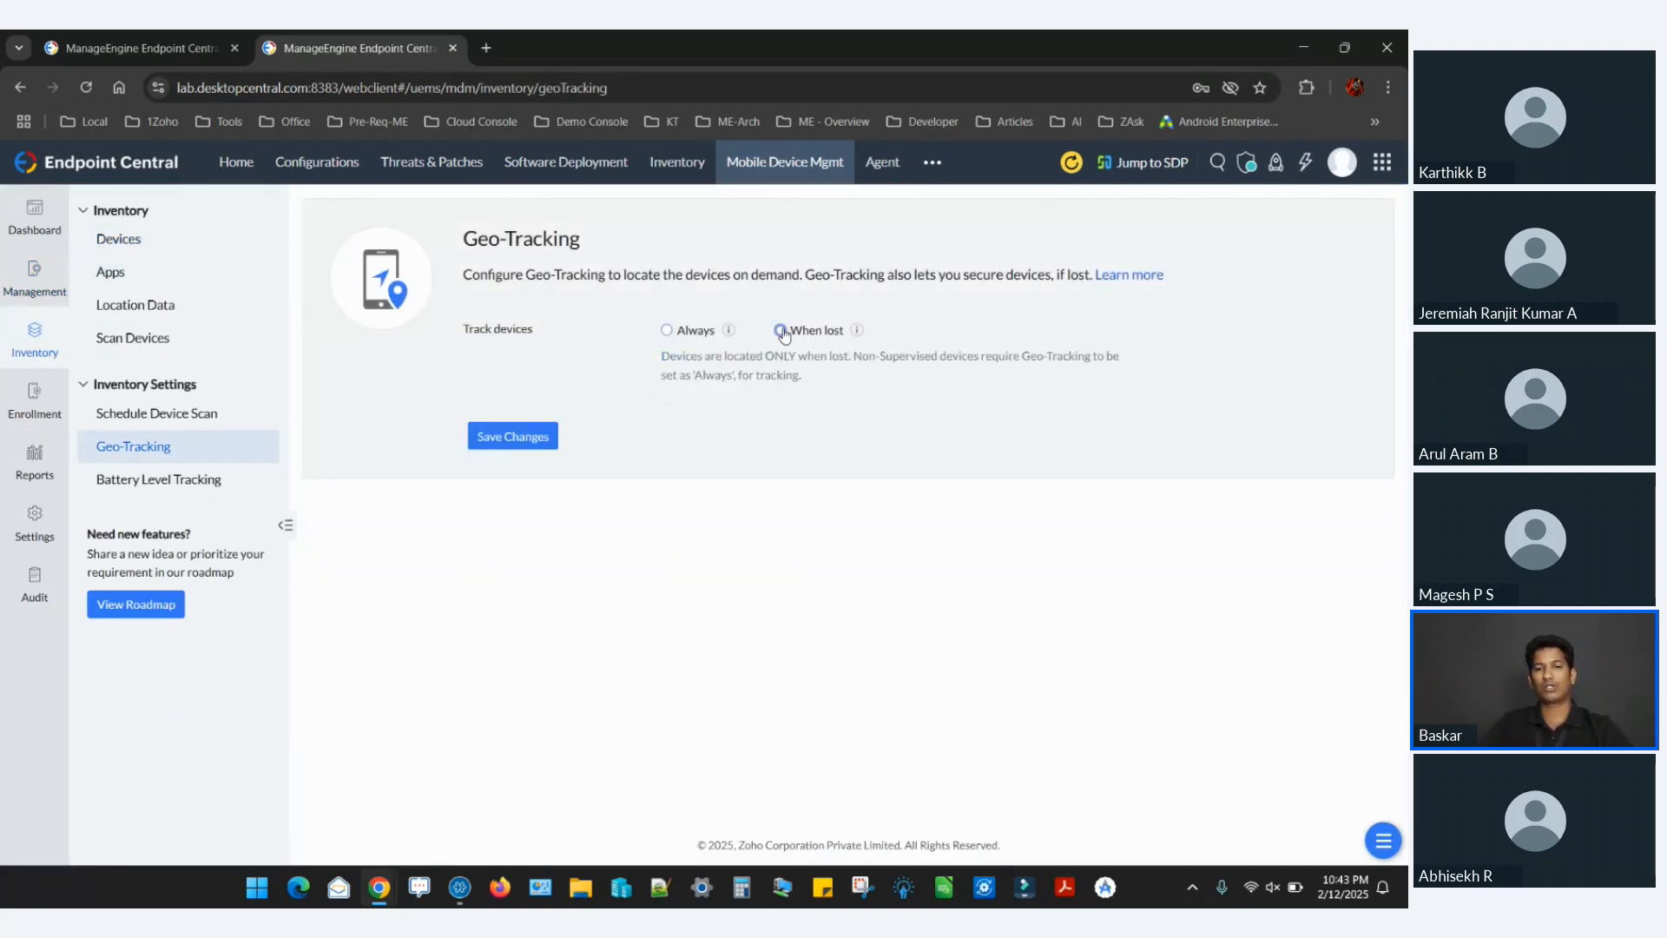
{"action": "left_click", "coordinate": [666, 334]}
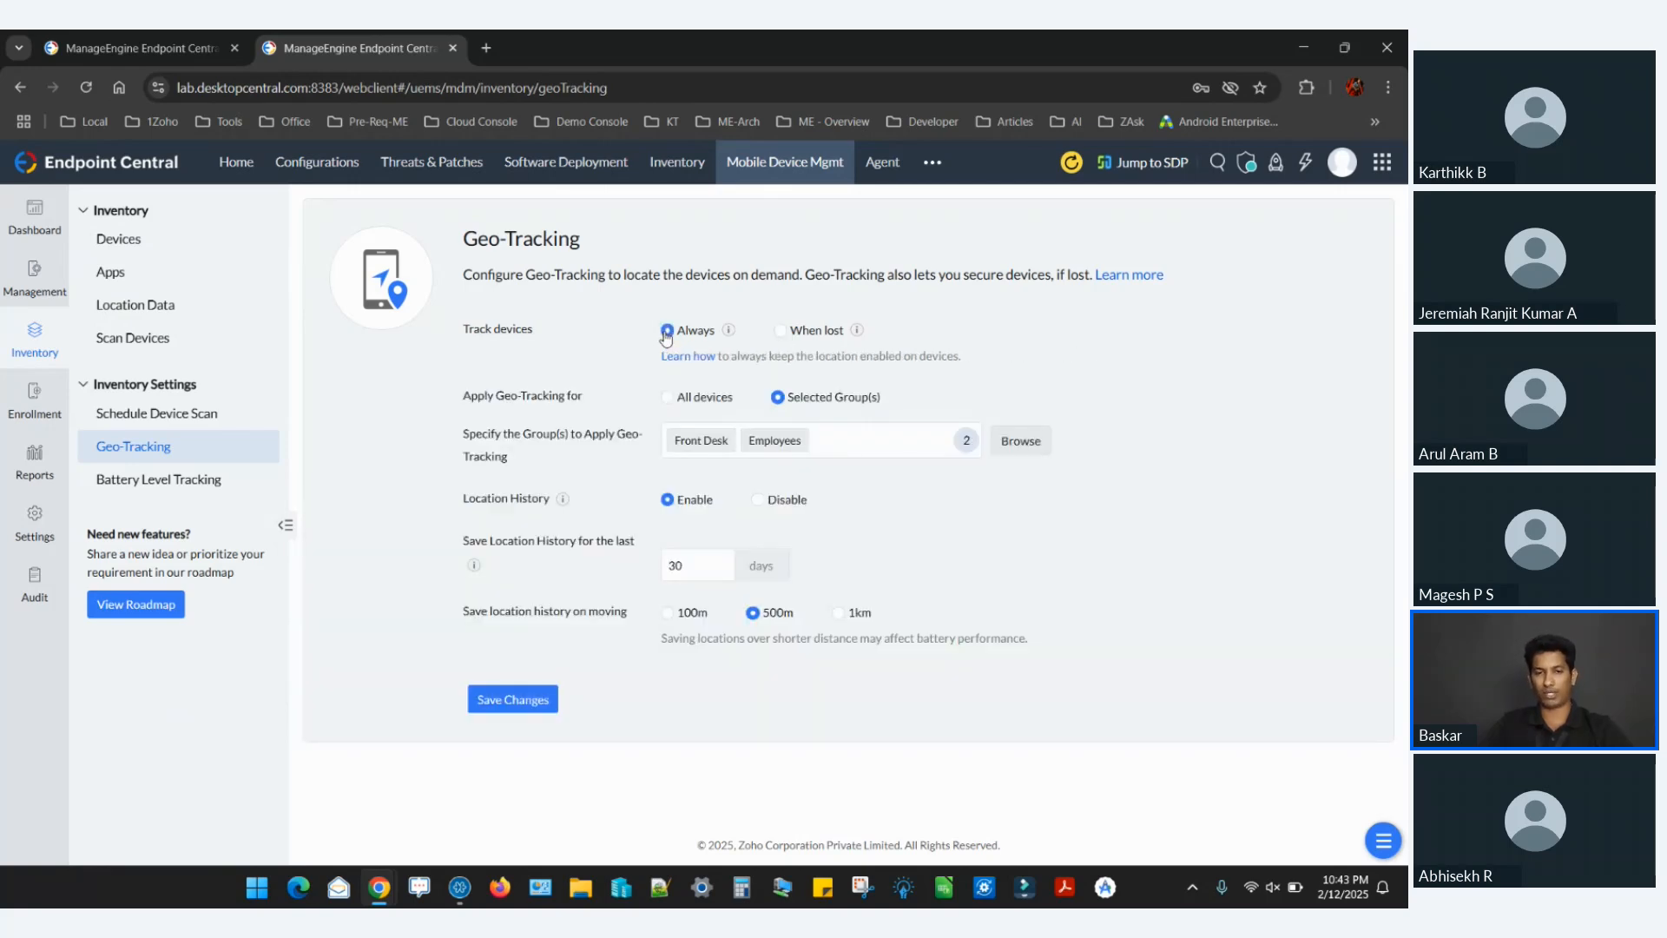
{"action": "left_click", "coordinate": [670, 397]}
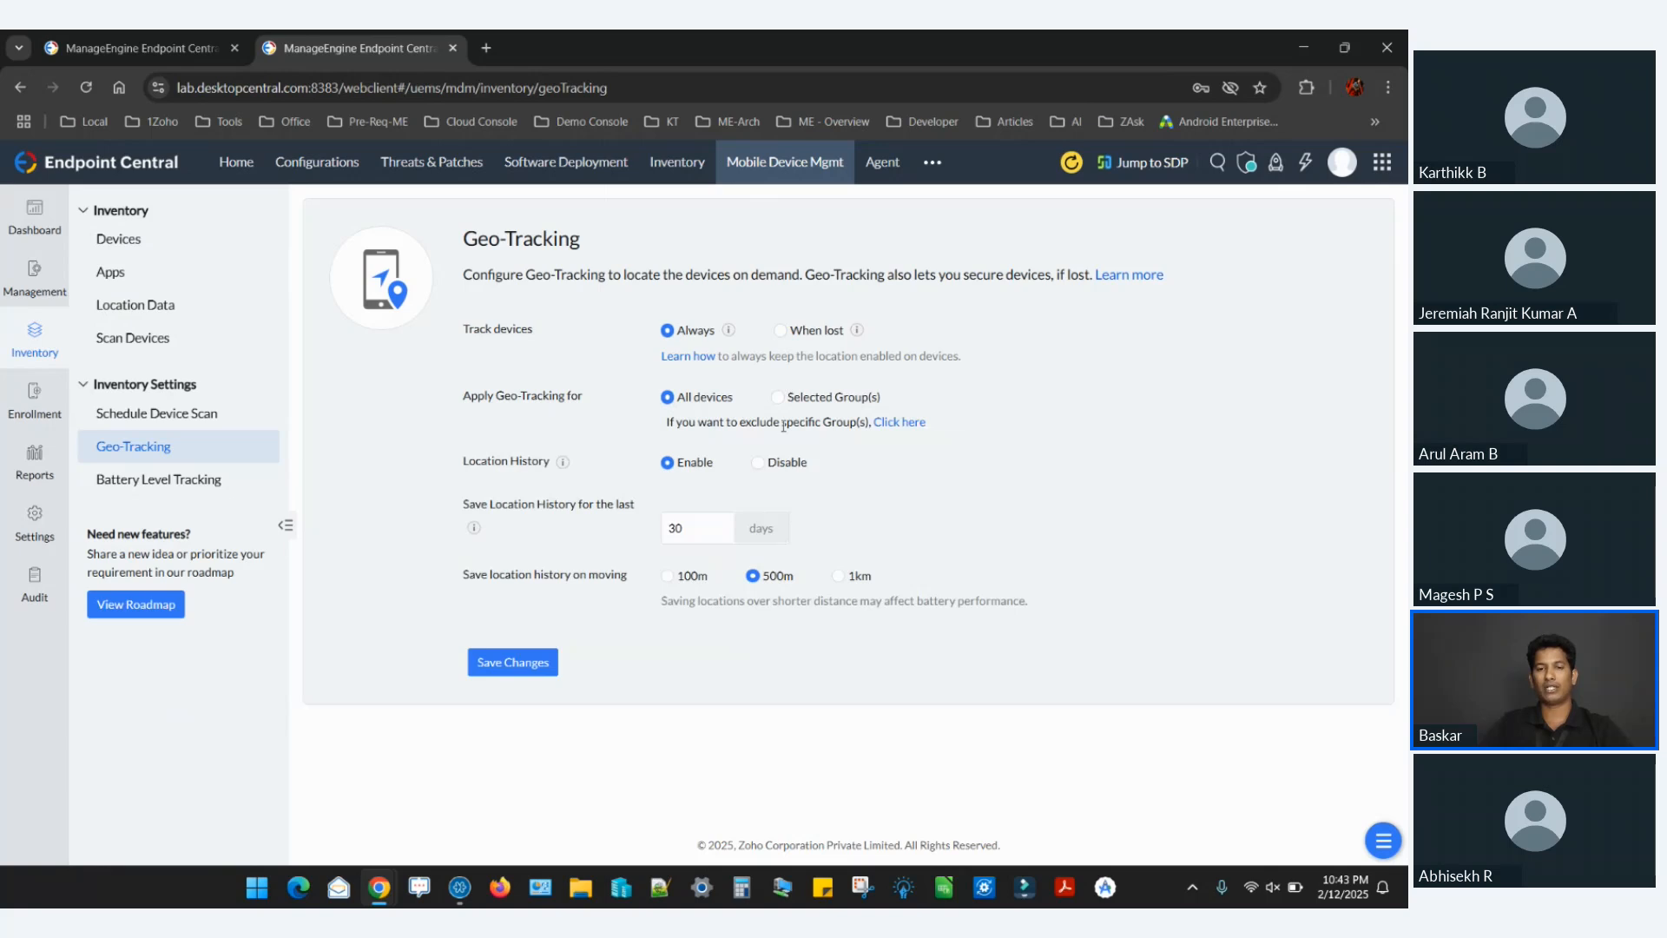
{"action": "left_click", "coordinate": [777, 397]}
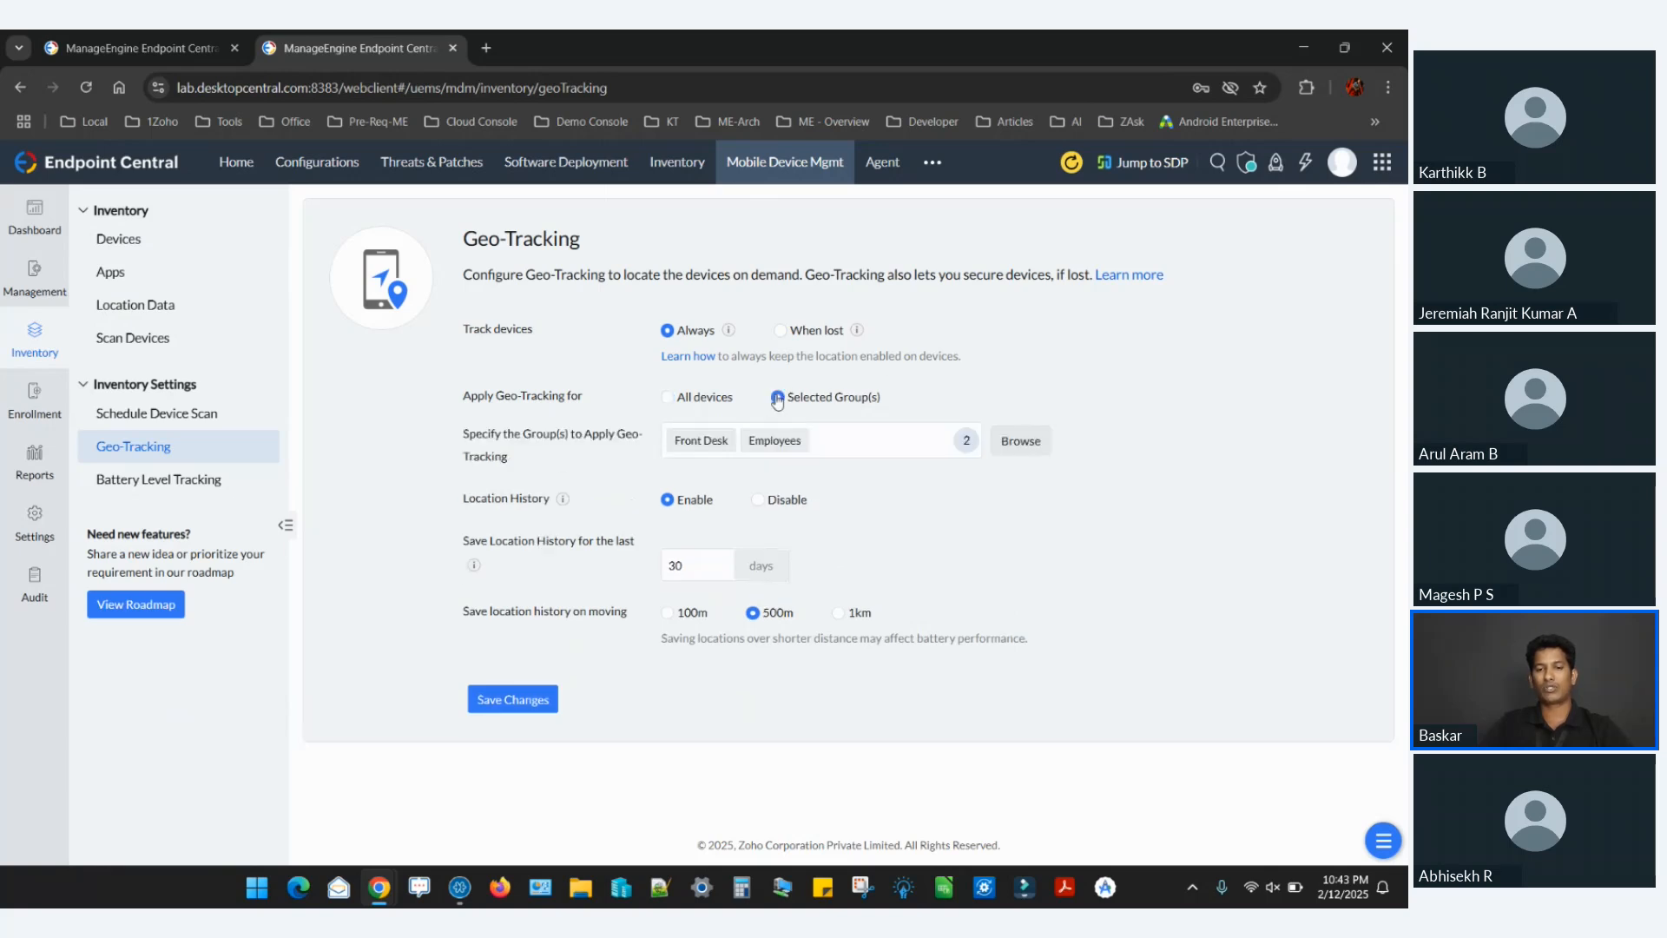
View the groups selectable for geo-tracking and close the Select Groups dialog without changing the selection.
{"action": "left_click", "coordinate": [881, 443]}
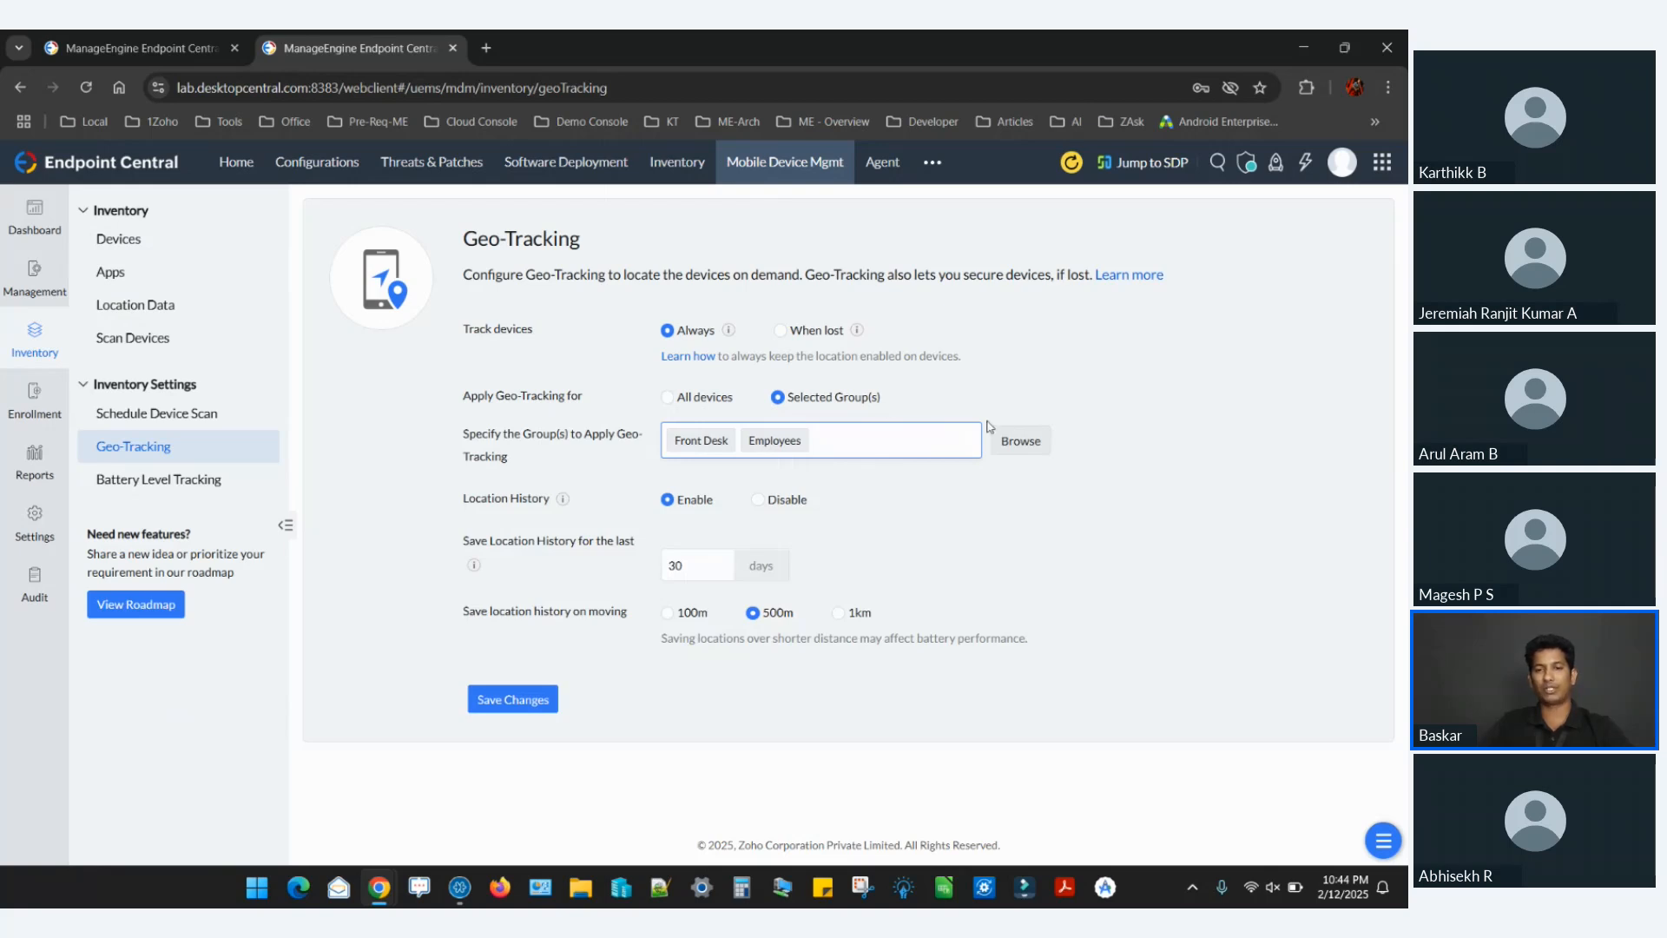
{"action": "left_click", "coordinate": [1007, 441]}
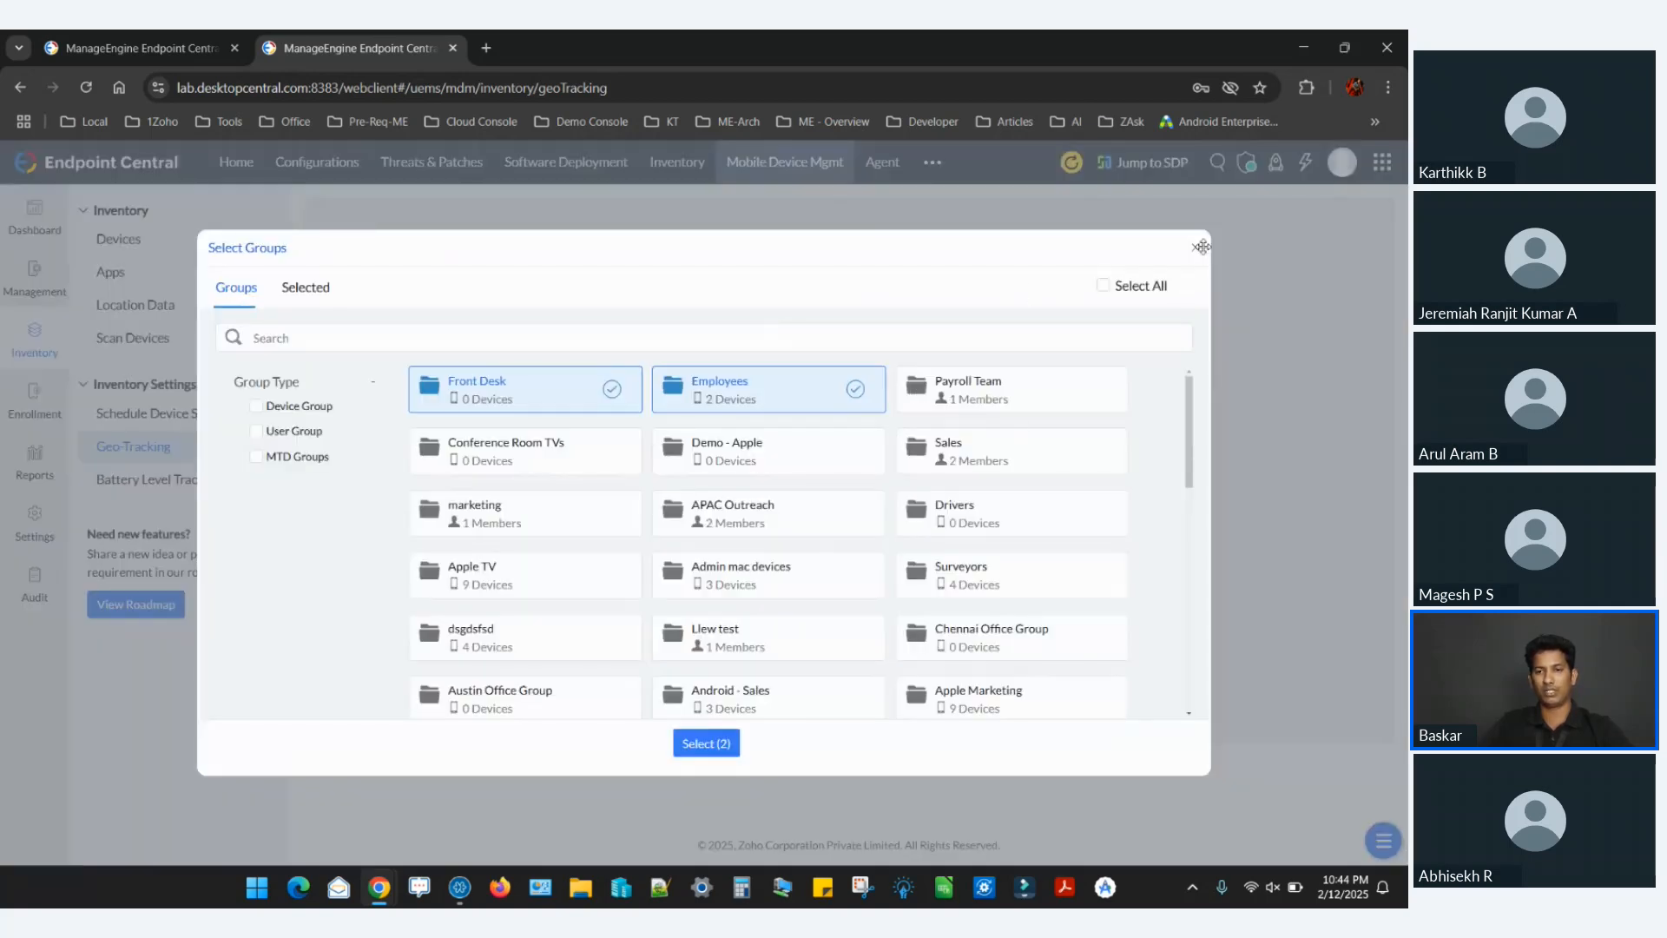
{"action": "left_click", "coordinate": [1201, 244]}
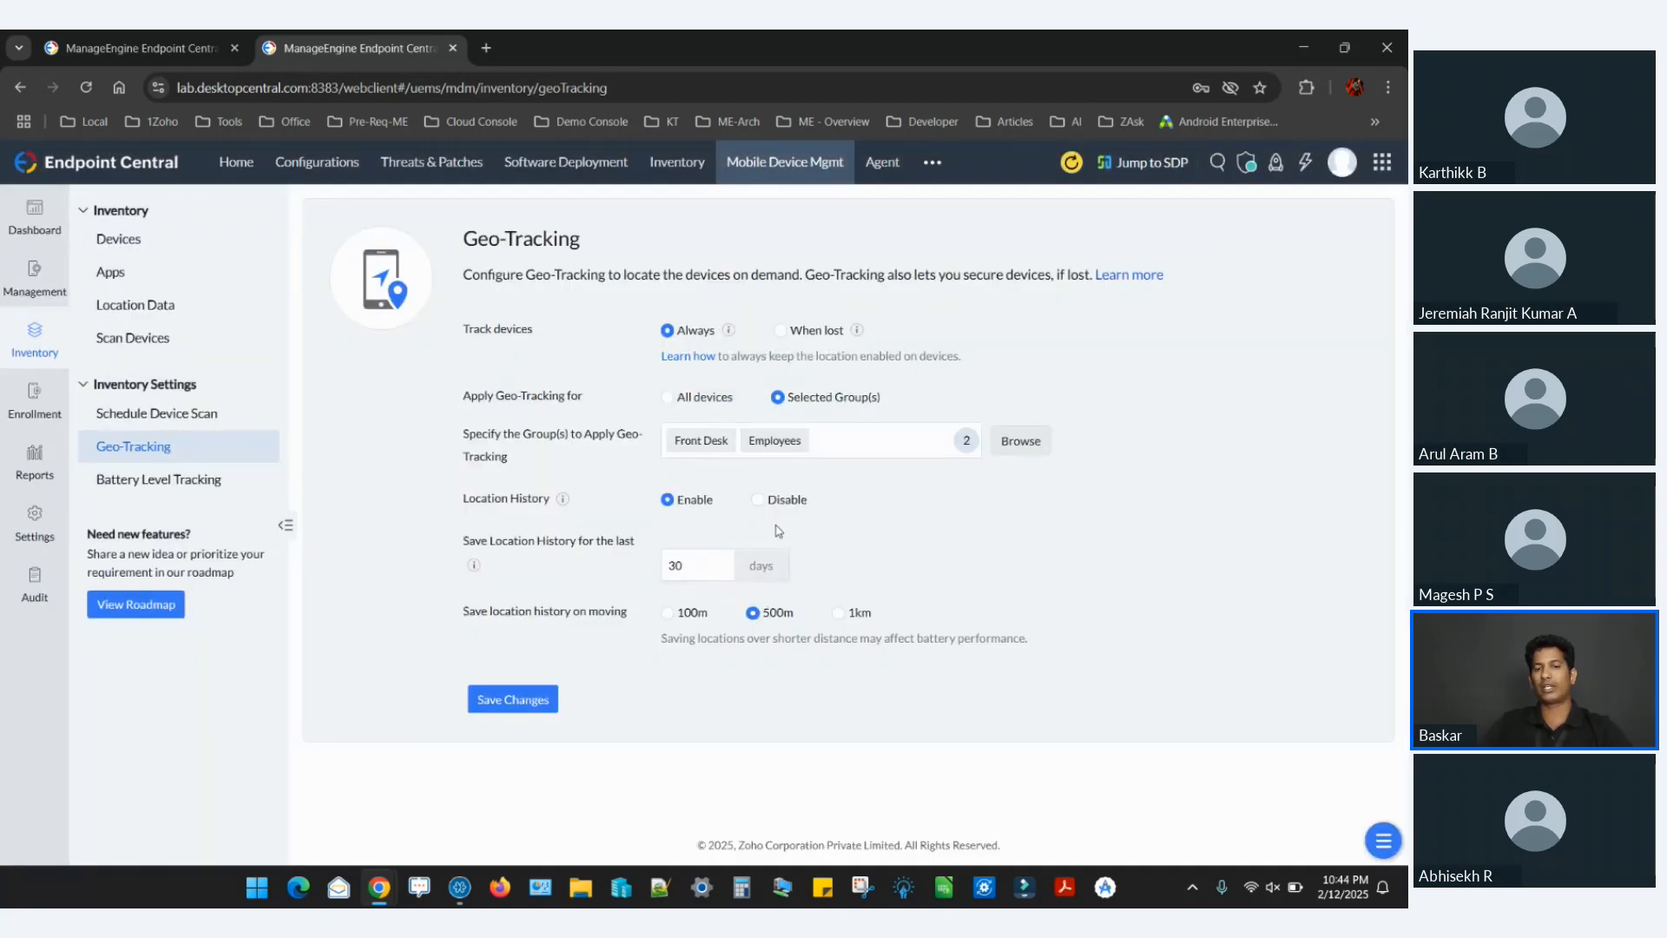
Try saving location history on moving 1km, and switch Location History to Disable and back to Enable.
{"action": "left_click", "coordinate": [838, 612]}
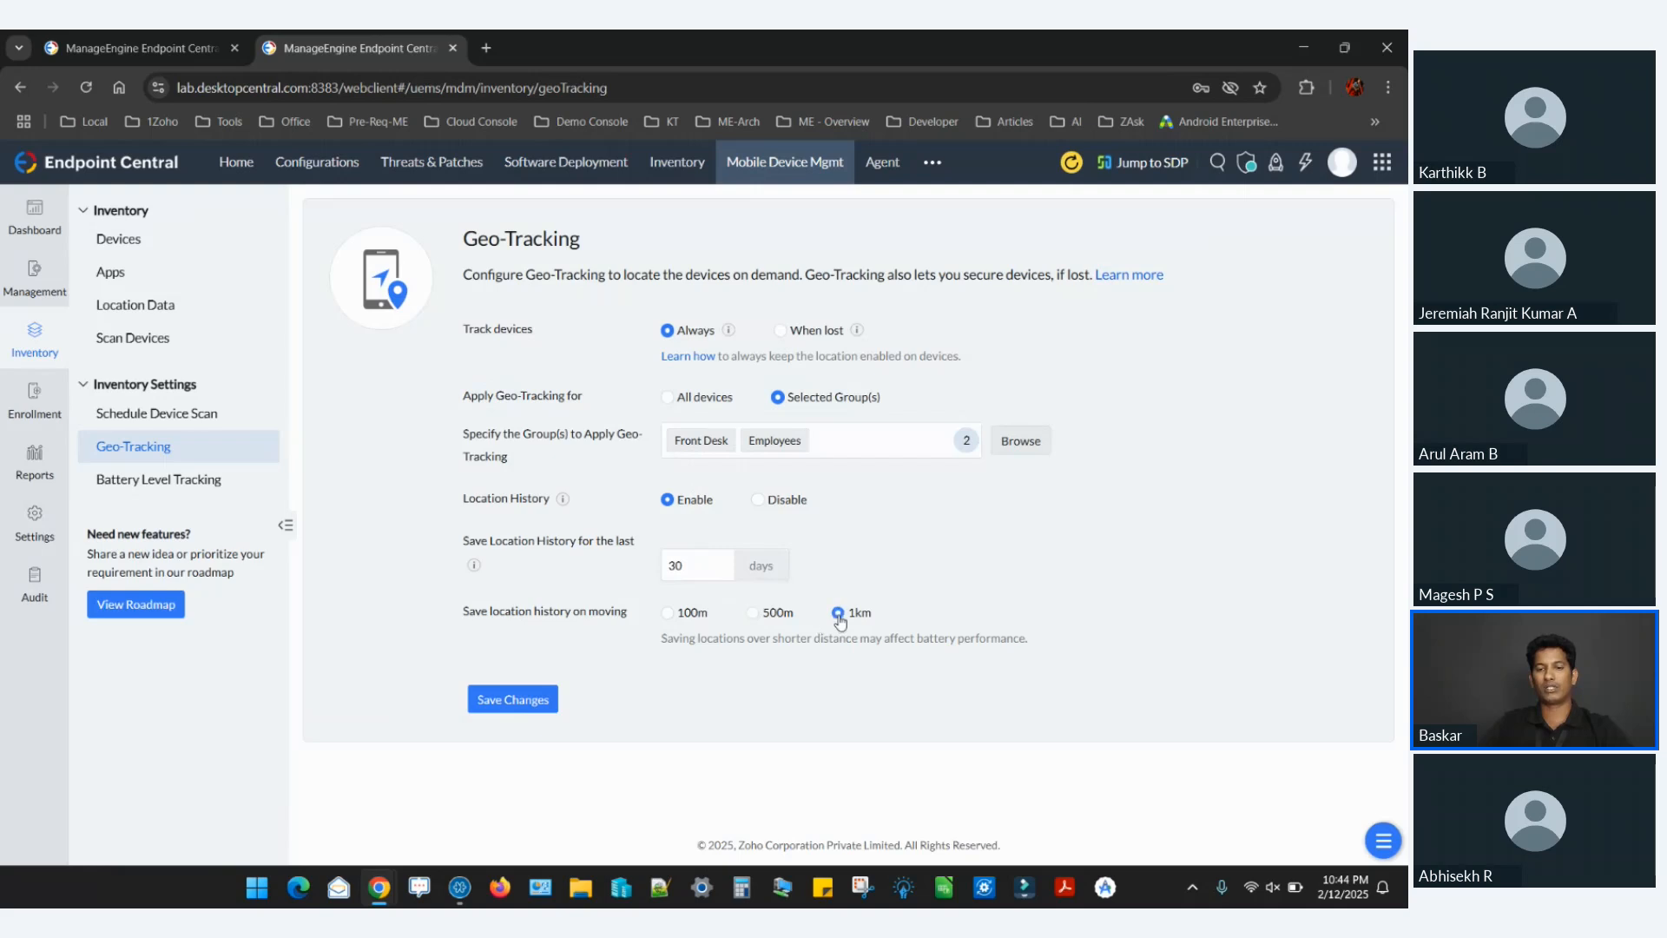
{"action": "left_click", "coordinate": [757, 501]}
{"action": "left_click", "coordinate": [668, 501]}
View the Location Data map in the lab console, and switch to the cloud Endpoint Central console to view its Location Data.
{"action": "left_click", "coordinate": [178, 306]}
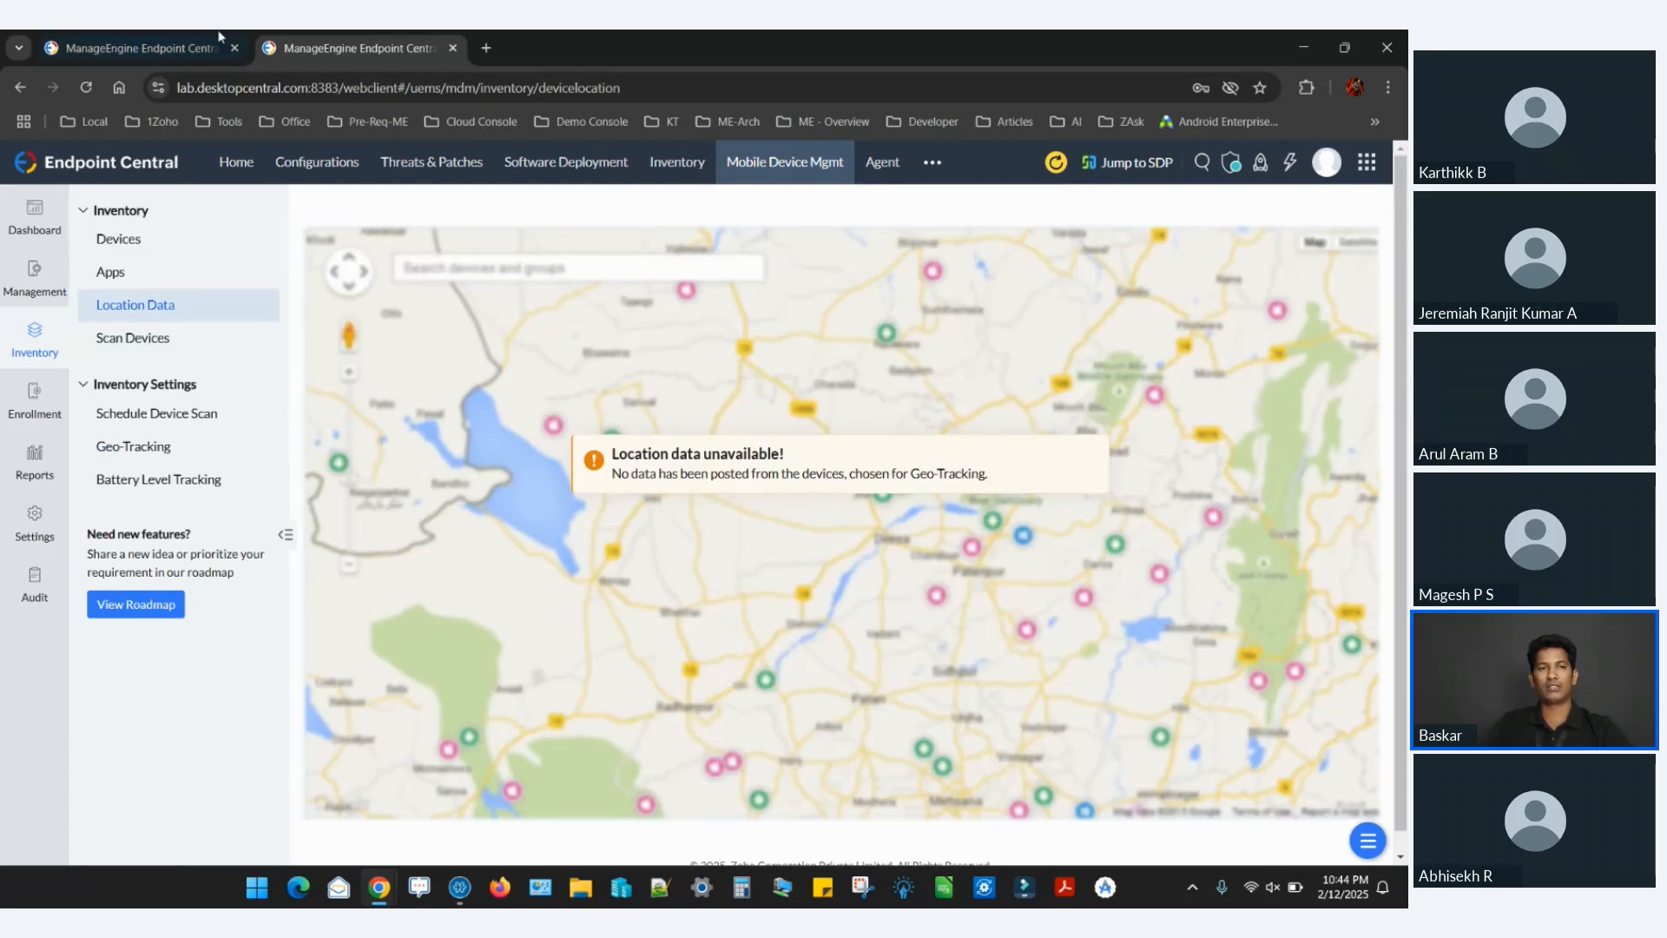
{"action": "left_click", "coordinate": [186, 37]}
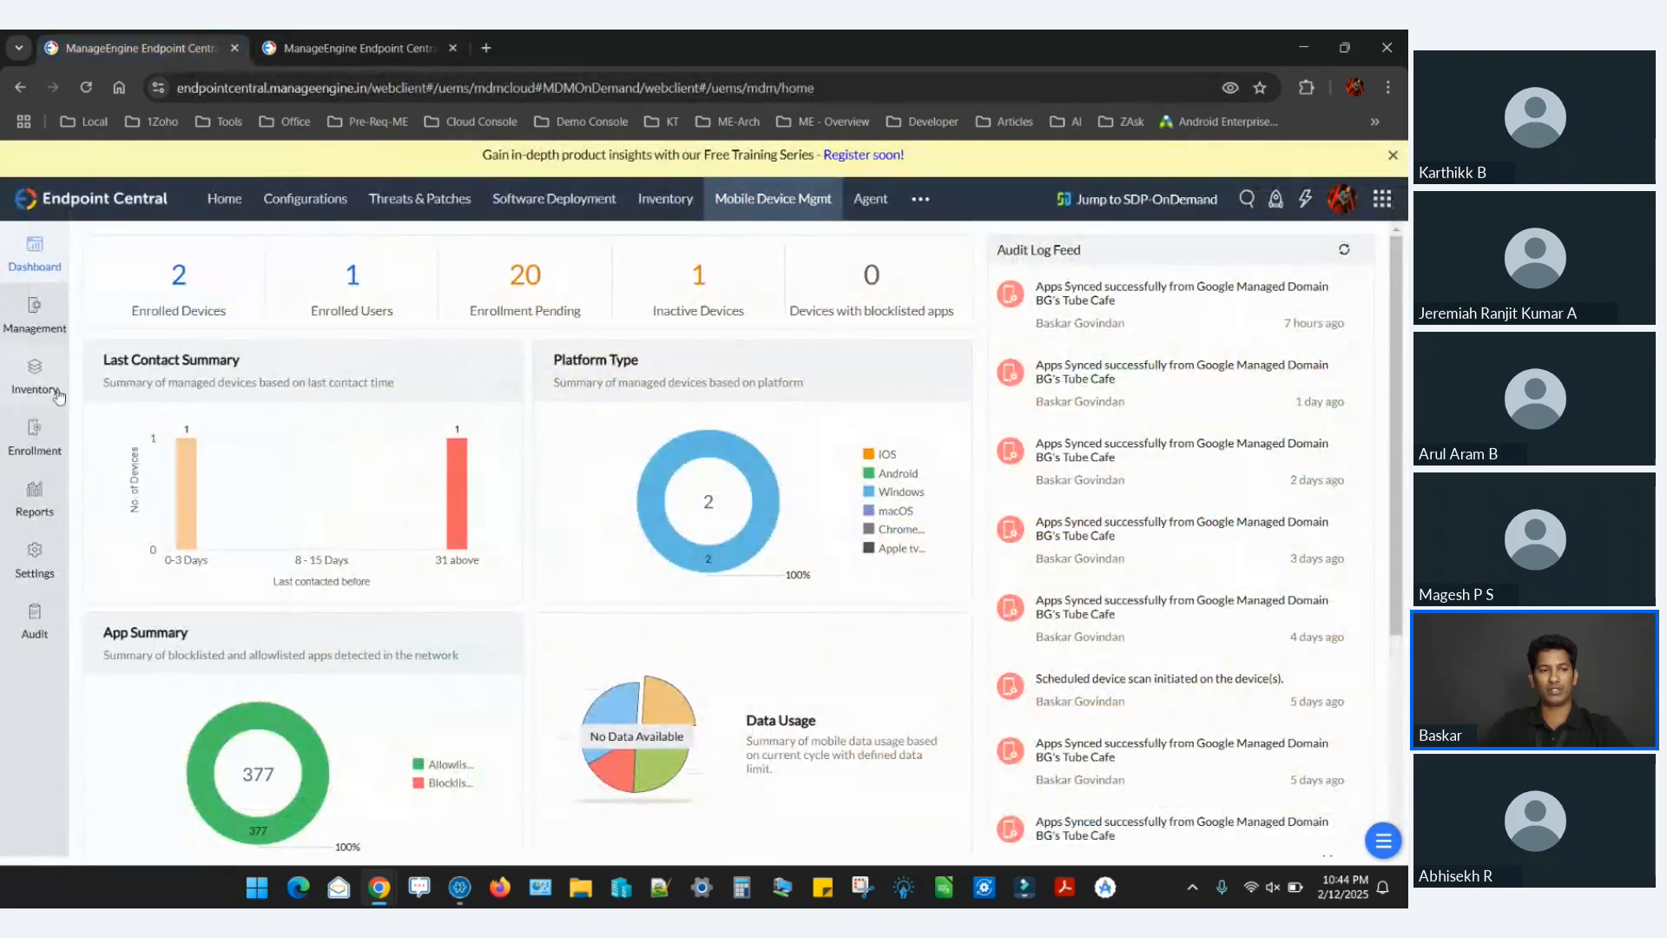
{"action": "left_click", "coordinate": [34, 373]}
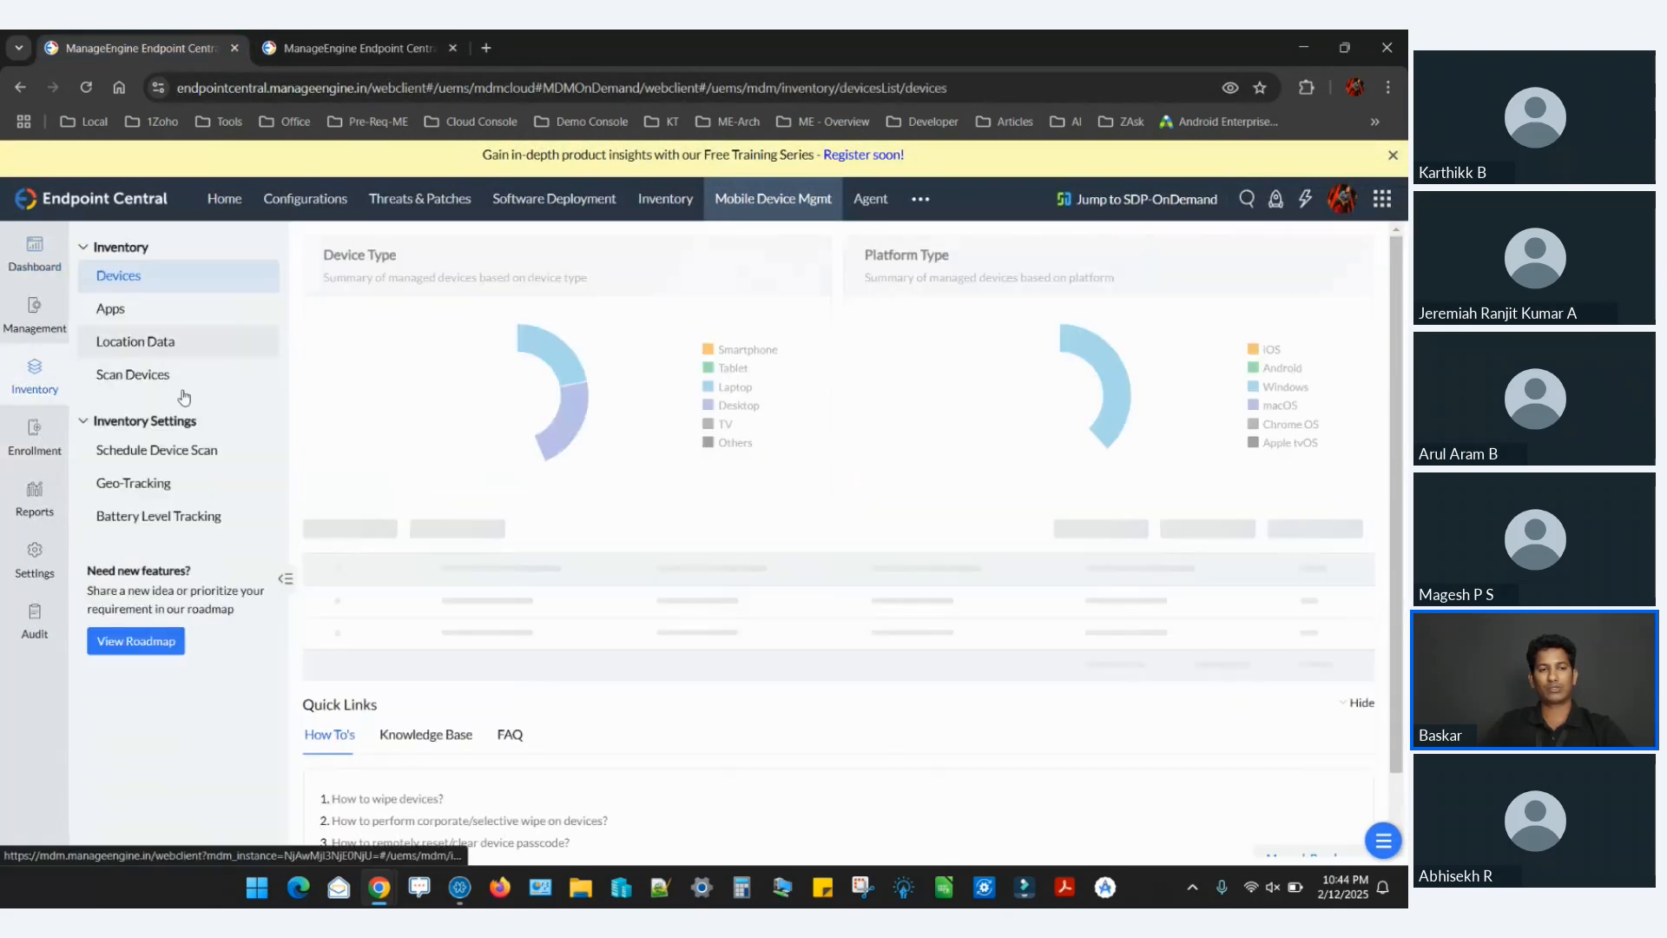
{"action": "left_click", "coordinate": [183, 347]}
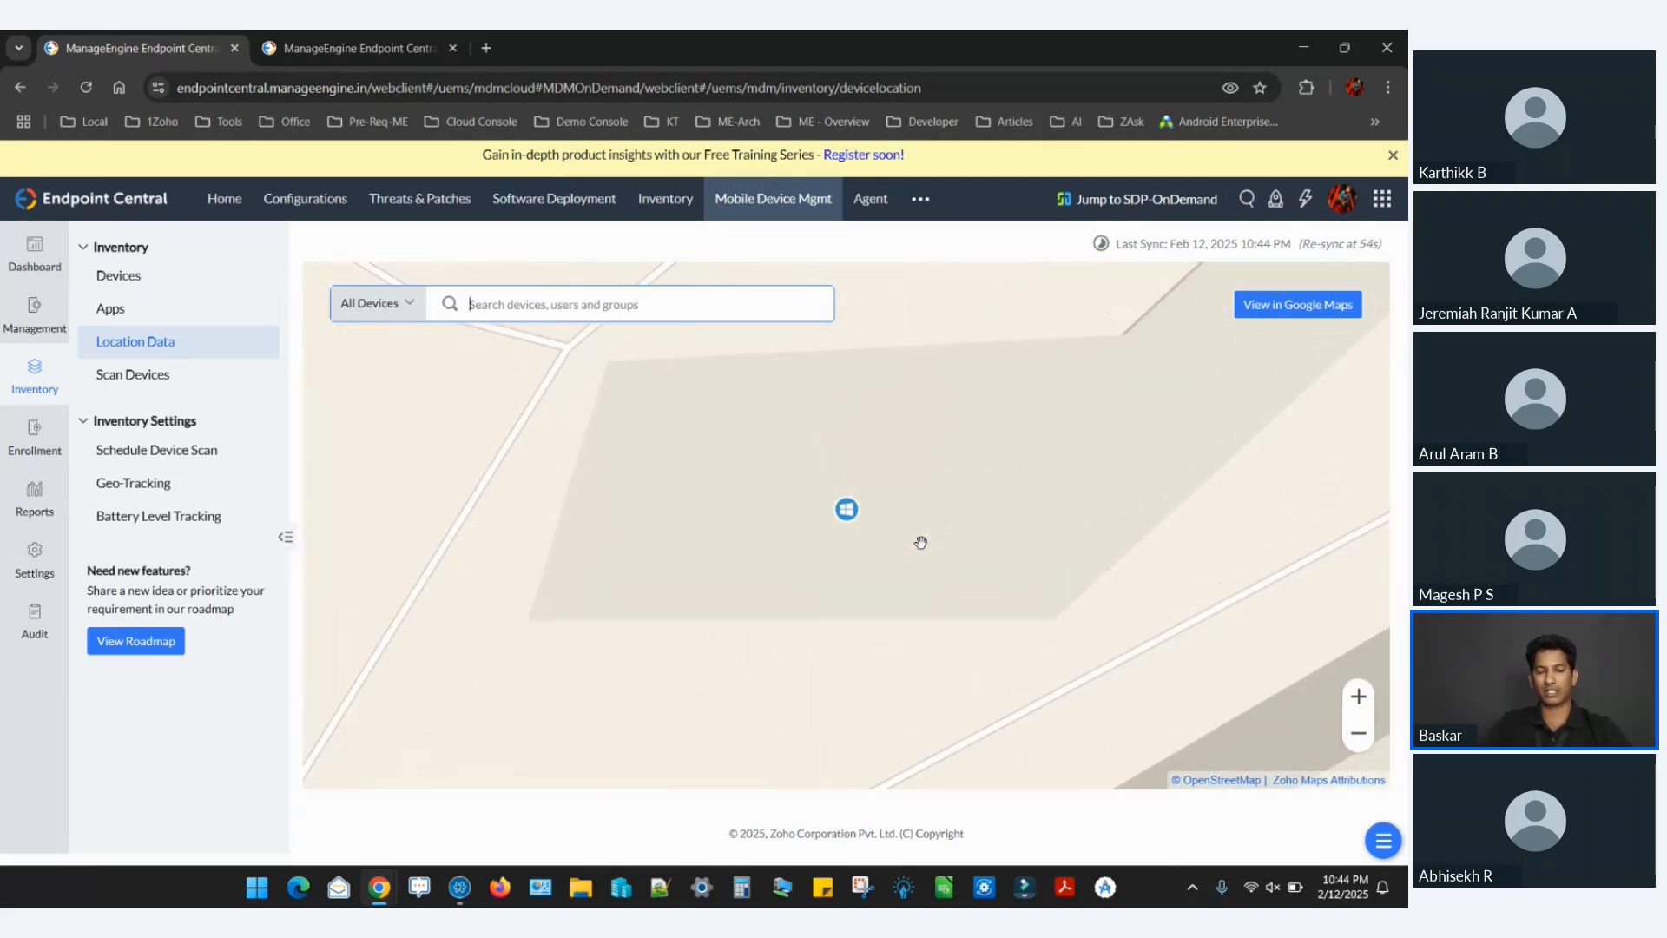
View the predefined Geo-Tracking Status location report, and check the device groups under Groups & Devices.
{"action": "left_click", "coordinate": [57, 516]}
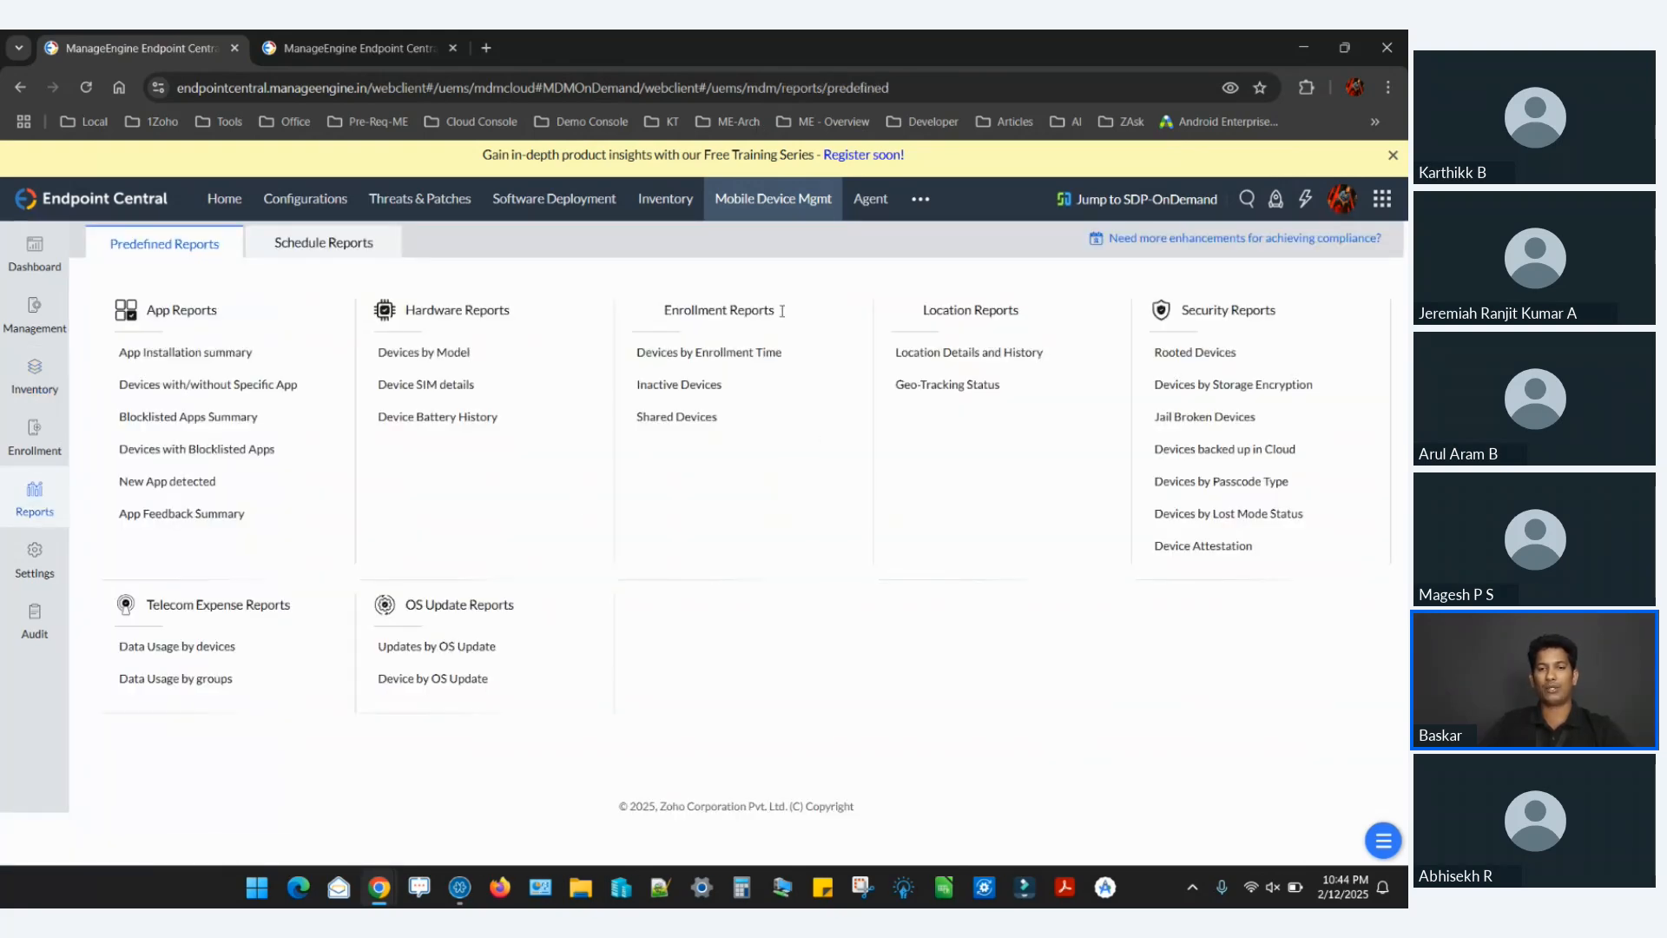
{"action": "left_click", "coordinate": [944, 389]}
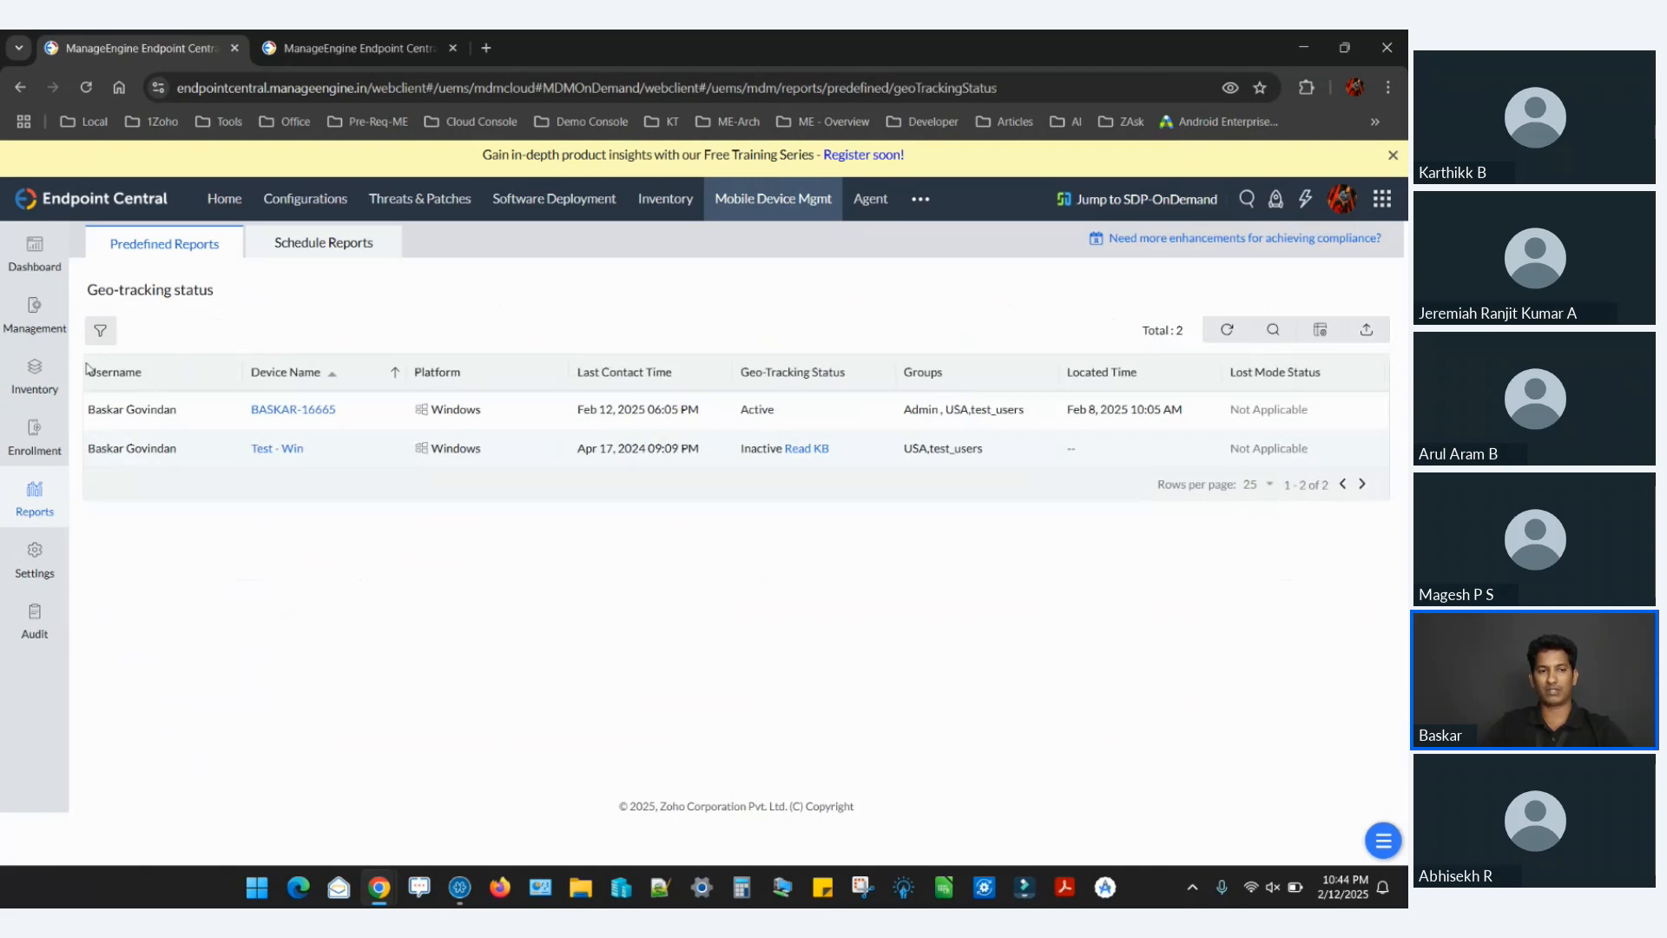
{"action": "left_click", "coordinate": [52, 325]}
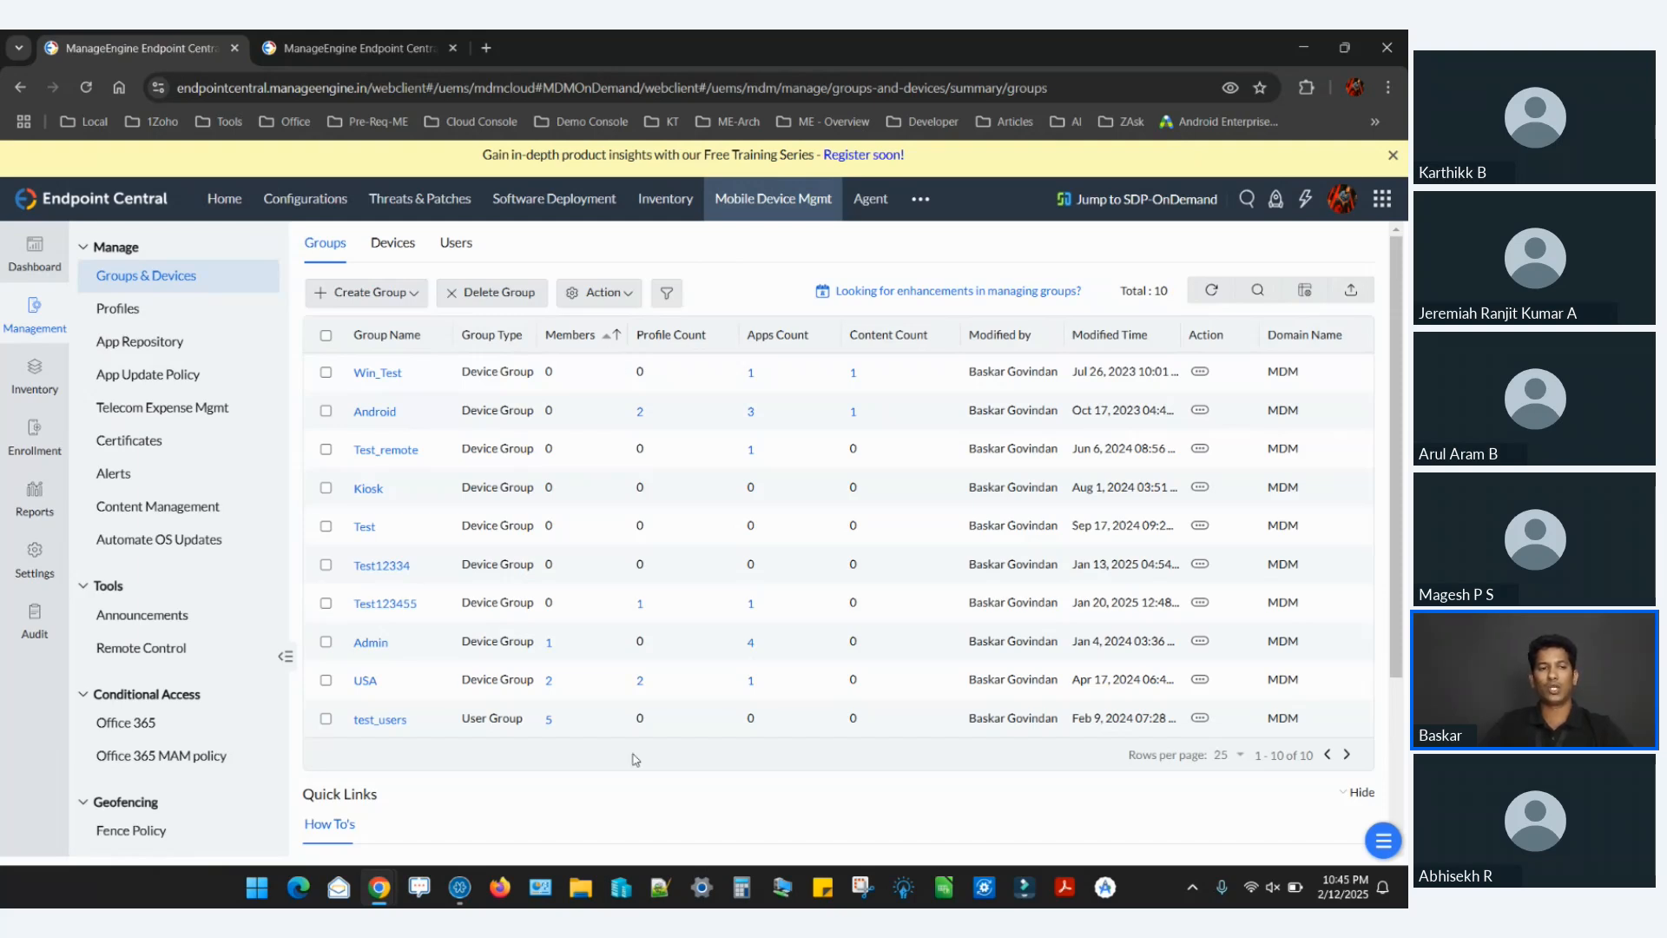
Return to the inventory's Location Data map and show the details of the located Windows laptop.
{"action": "left_click", "coordinate": [61, 391]}
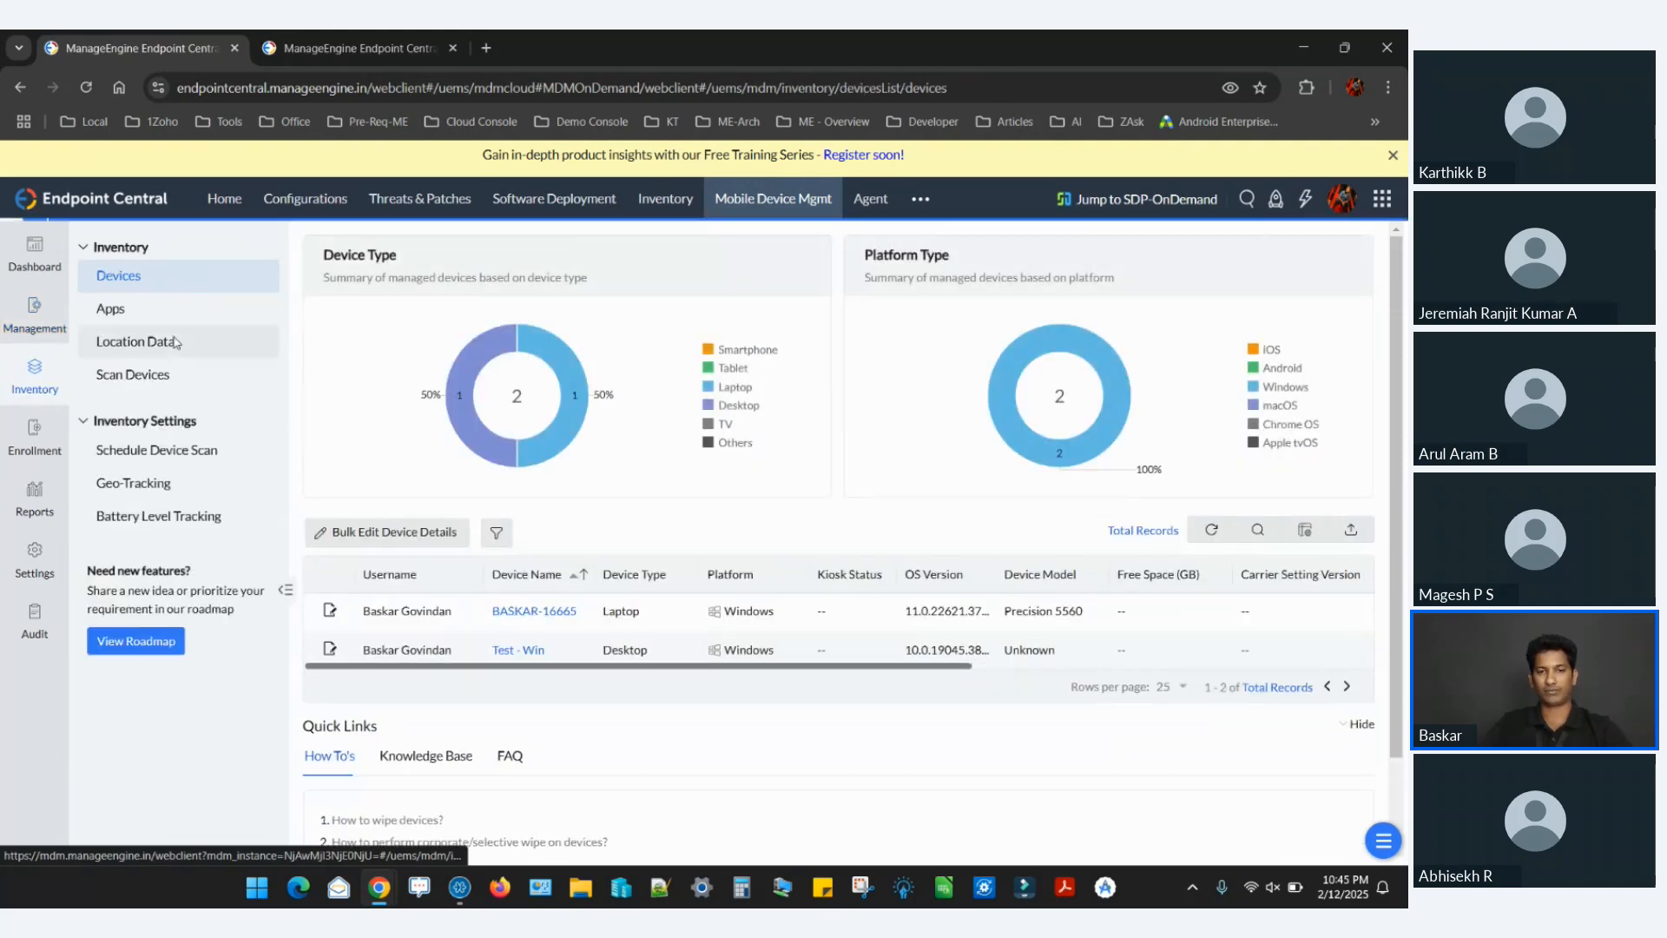
{"action": "left_click", "coordinate": [170, 342]}
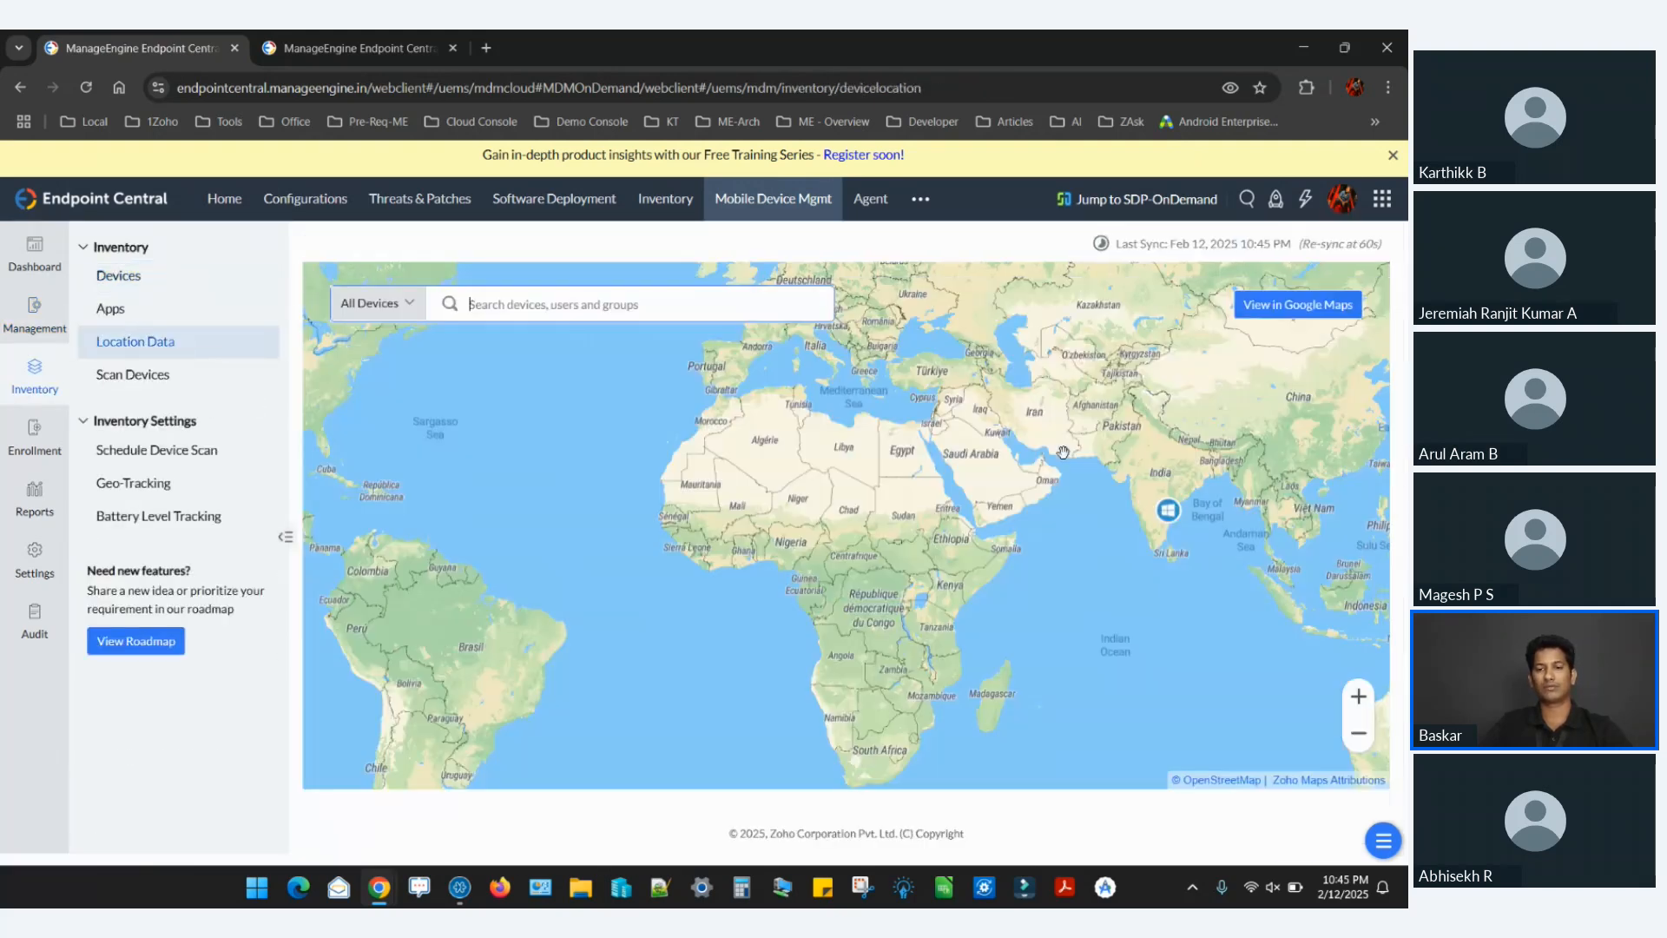
{"action": "left_click", "coordinate": [867, 508]}
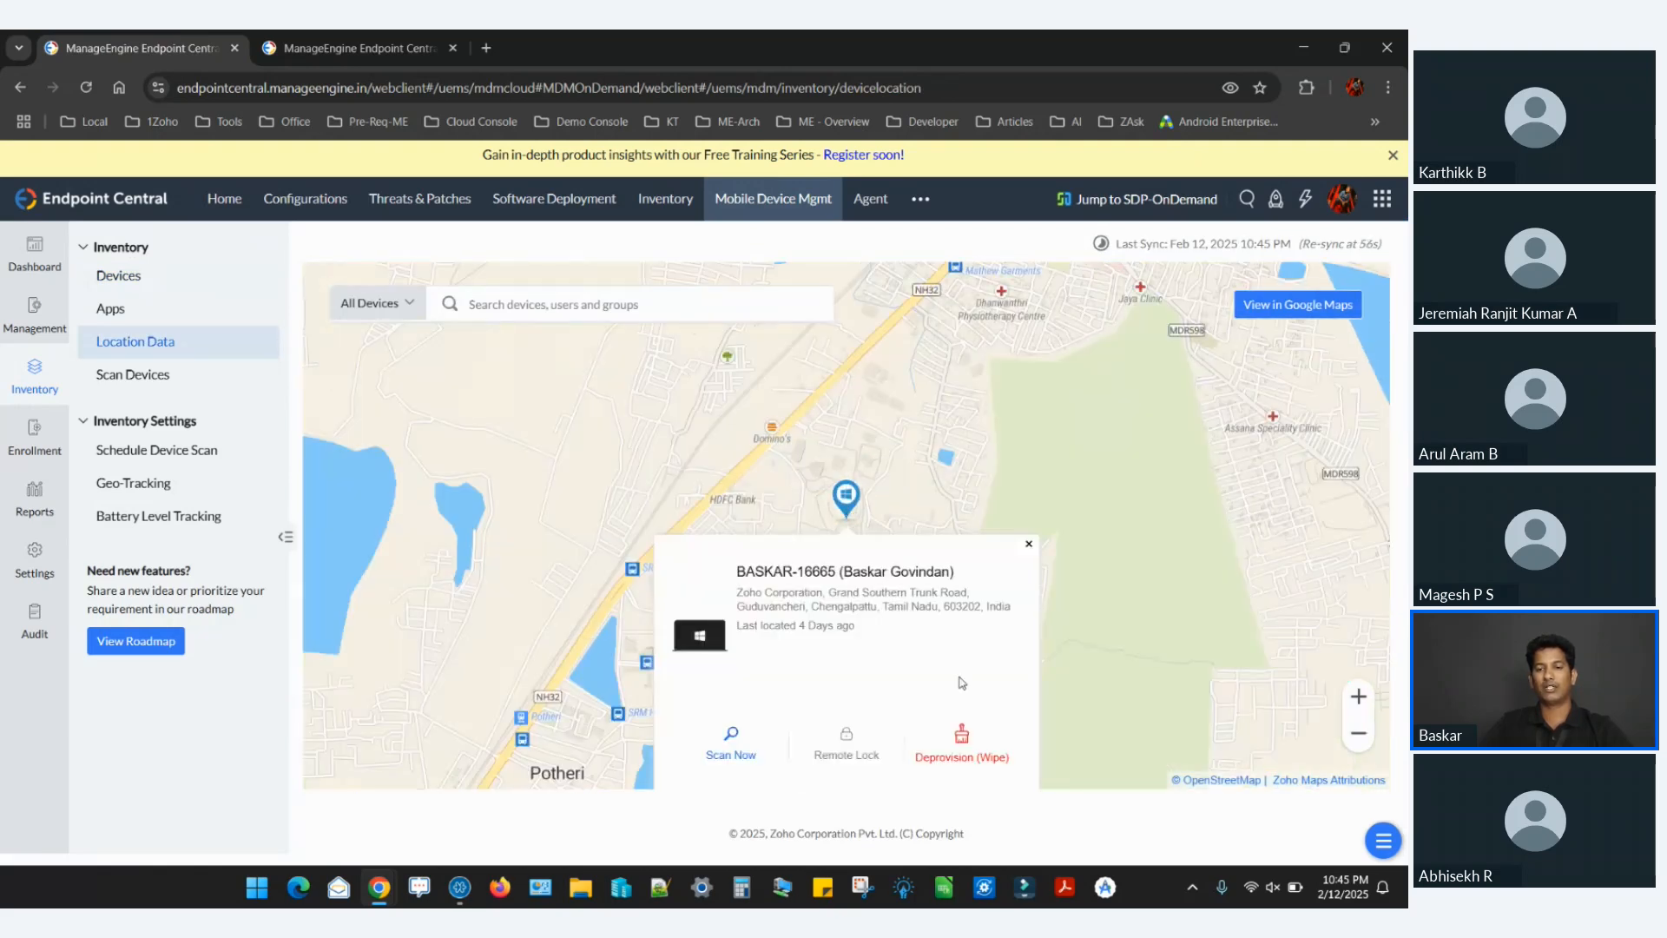
Compare Corporate Wipe with Complete Wipe in the laptop's Deprovision (Wipe) options, and close them and the device details without wiping.
{"action": "left_click", "coordinate": [962, 738]}
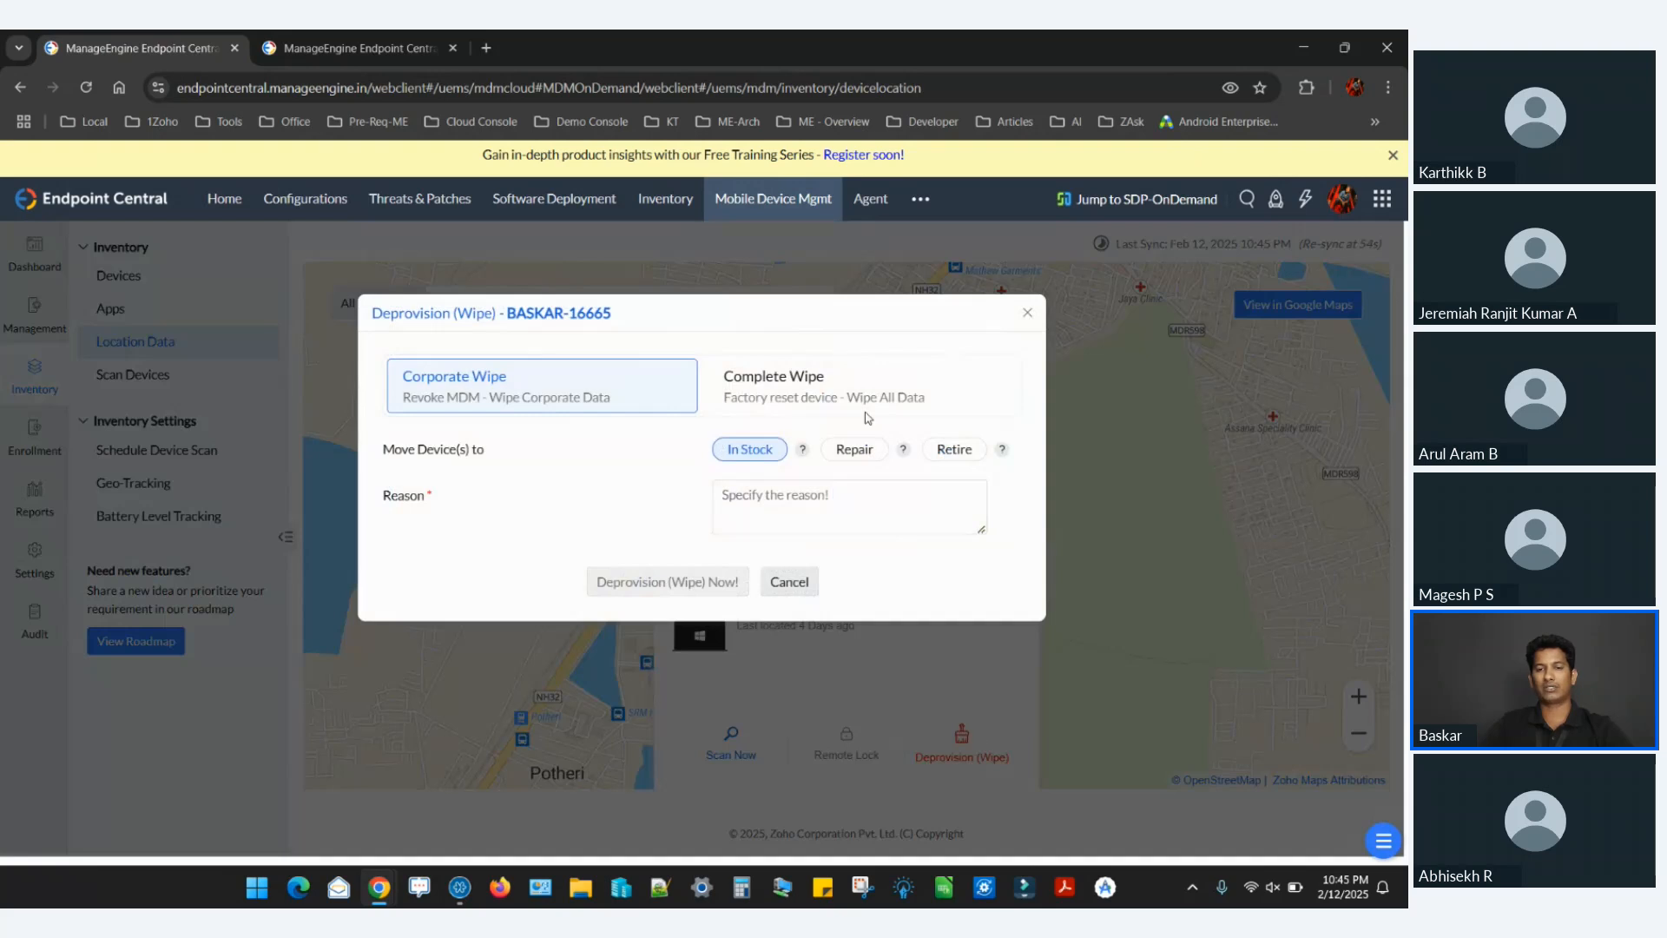
{"action": "left_click", "coordinate": [833, 394]}
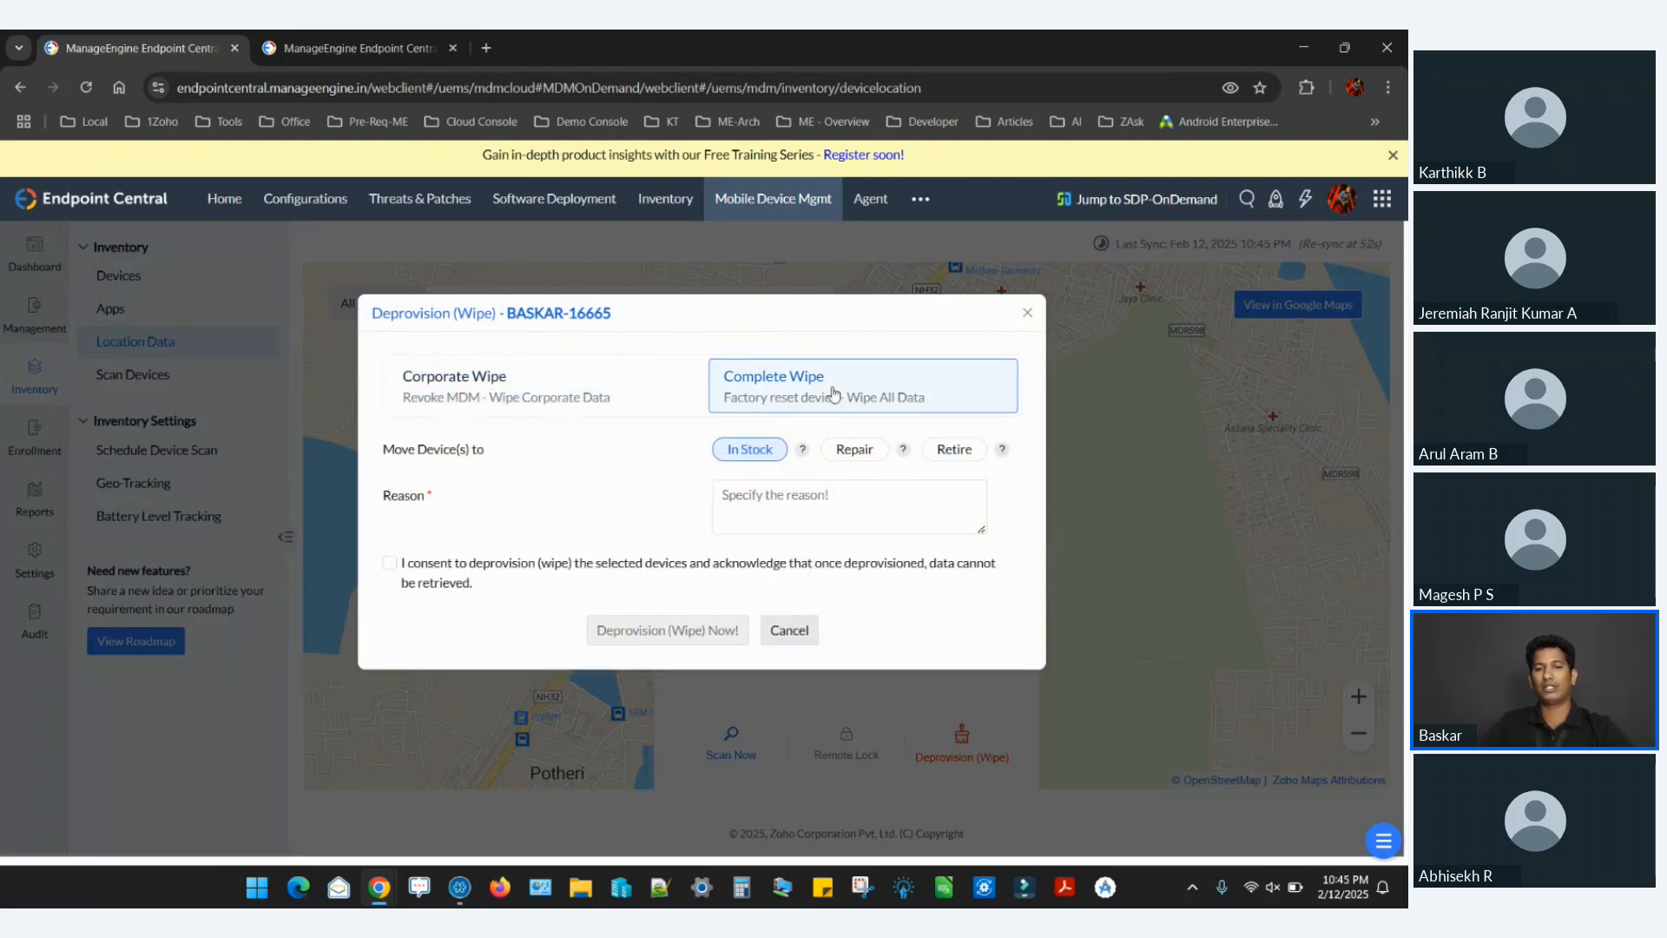
{"action": "left_click", "coordinate": [1027, 313]}
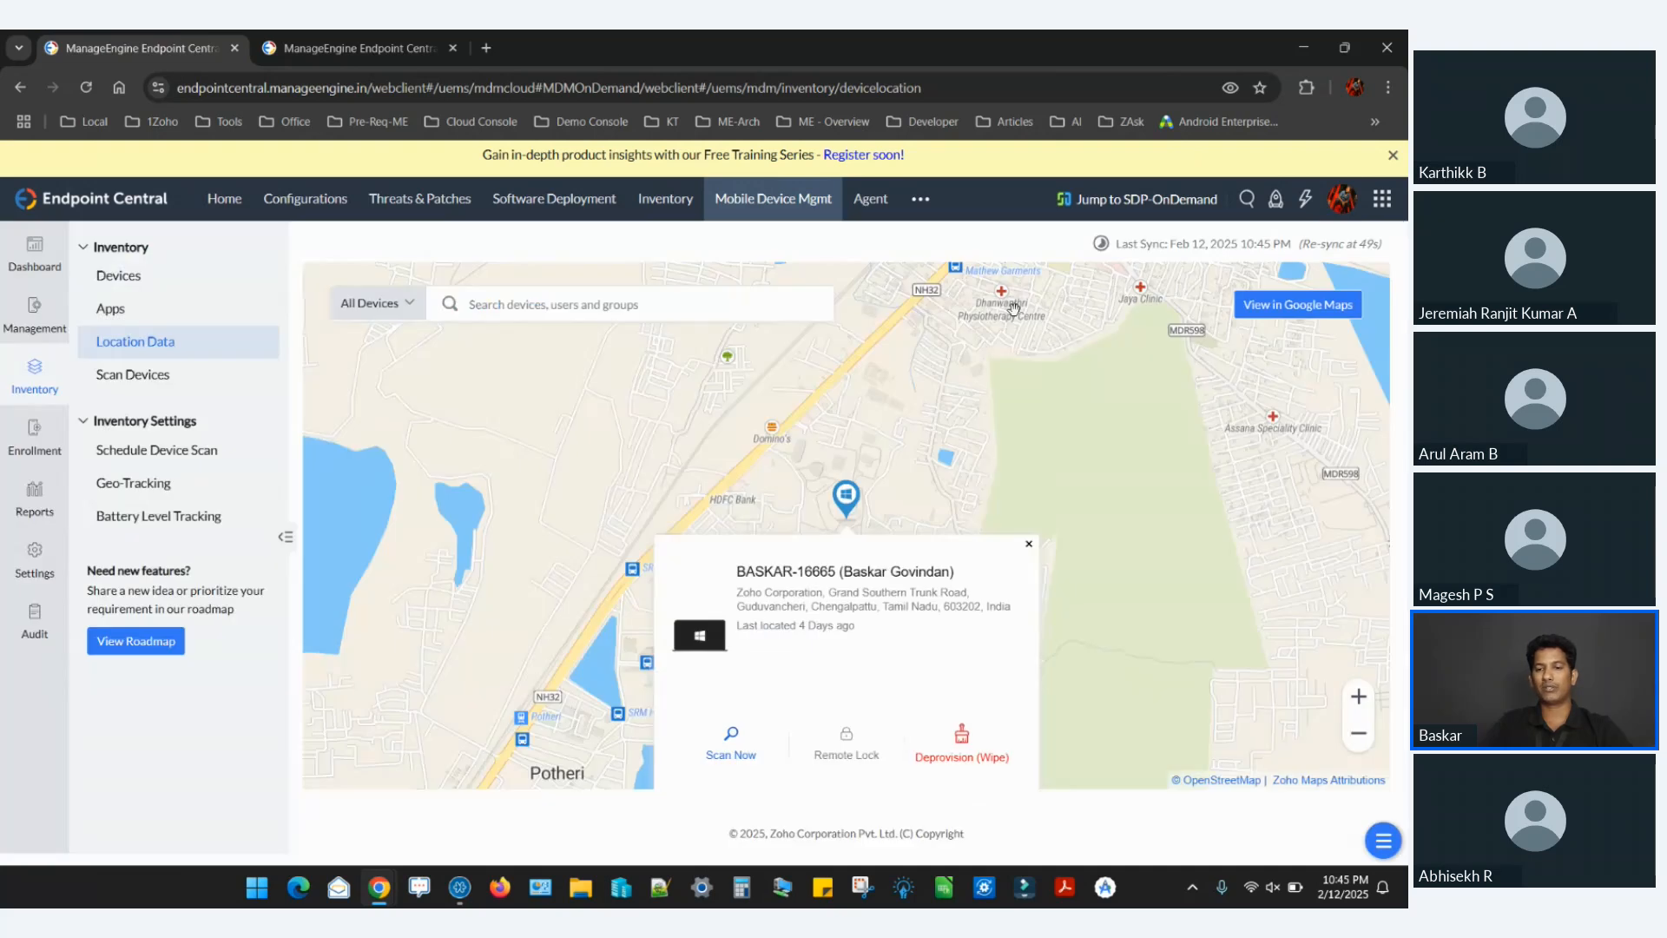
{"action": "left_click", "coordinate": [1027, 546]}
{"action": "left_click", "coordinate": [847, 510]}
{"action": "left_click", "coordinate": [1029, 545]}
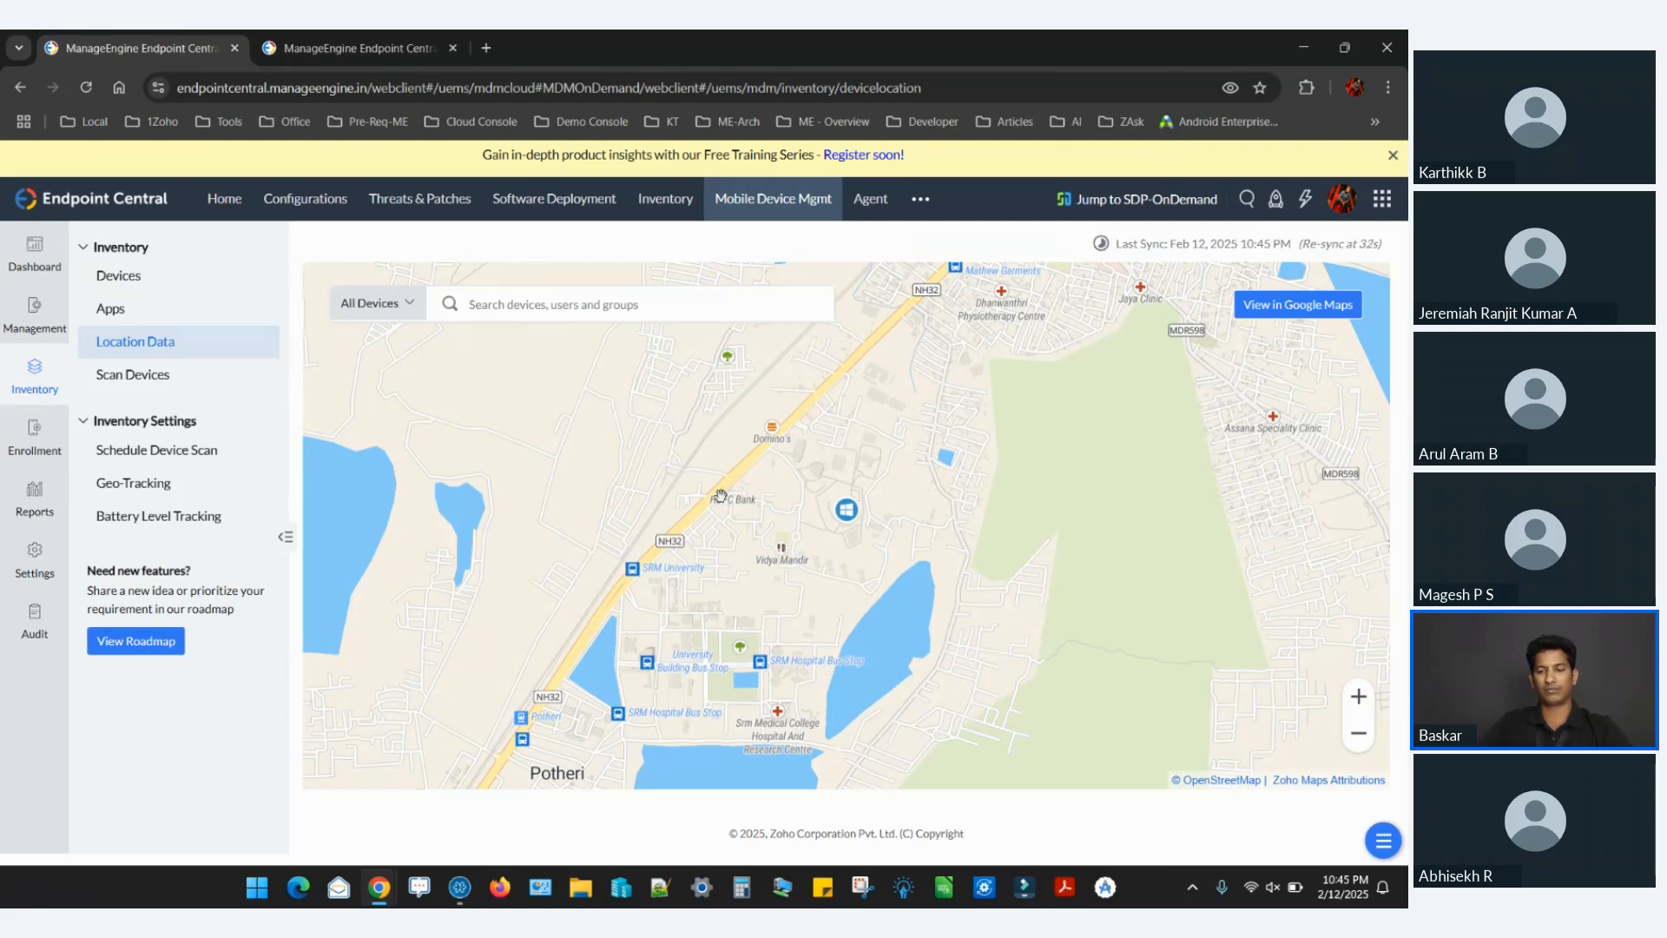
Switch to the presentation and view the slide showing the Location Data map with several tracked devices.
{"action": "key", "text": "alt+Tab"}
{"action": "key", "text": "Right"}
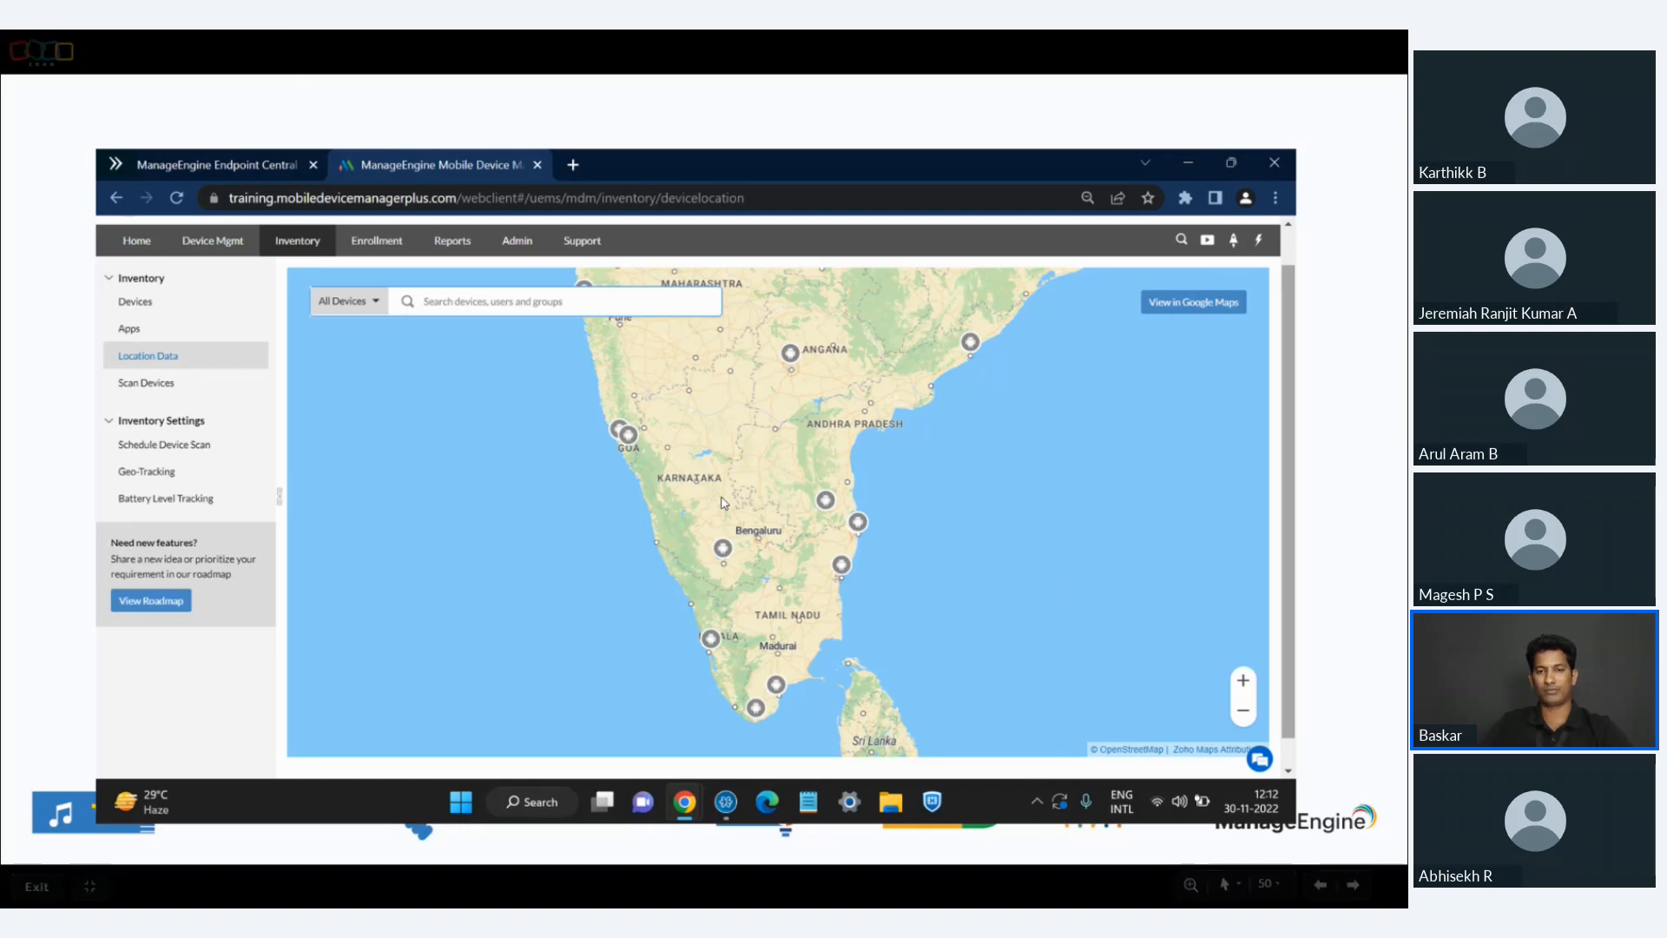
{"action": "key", "text": "Right"}
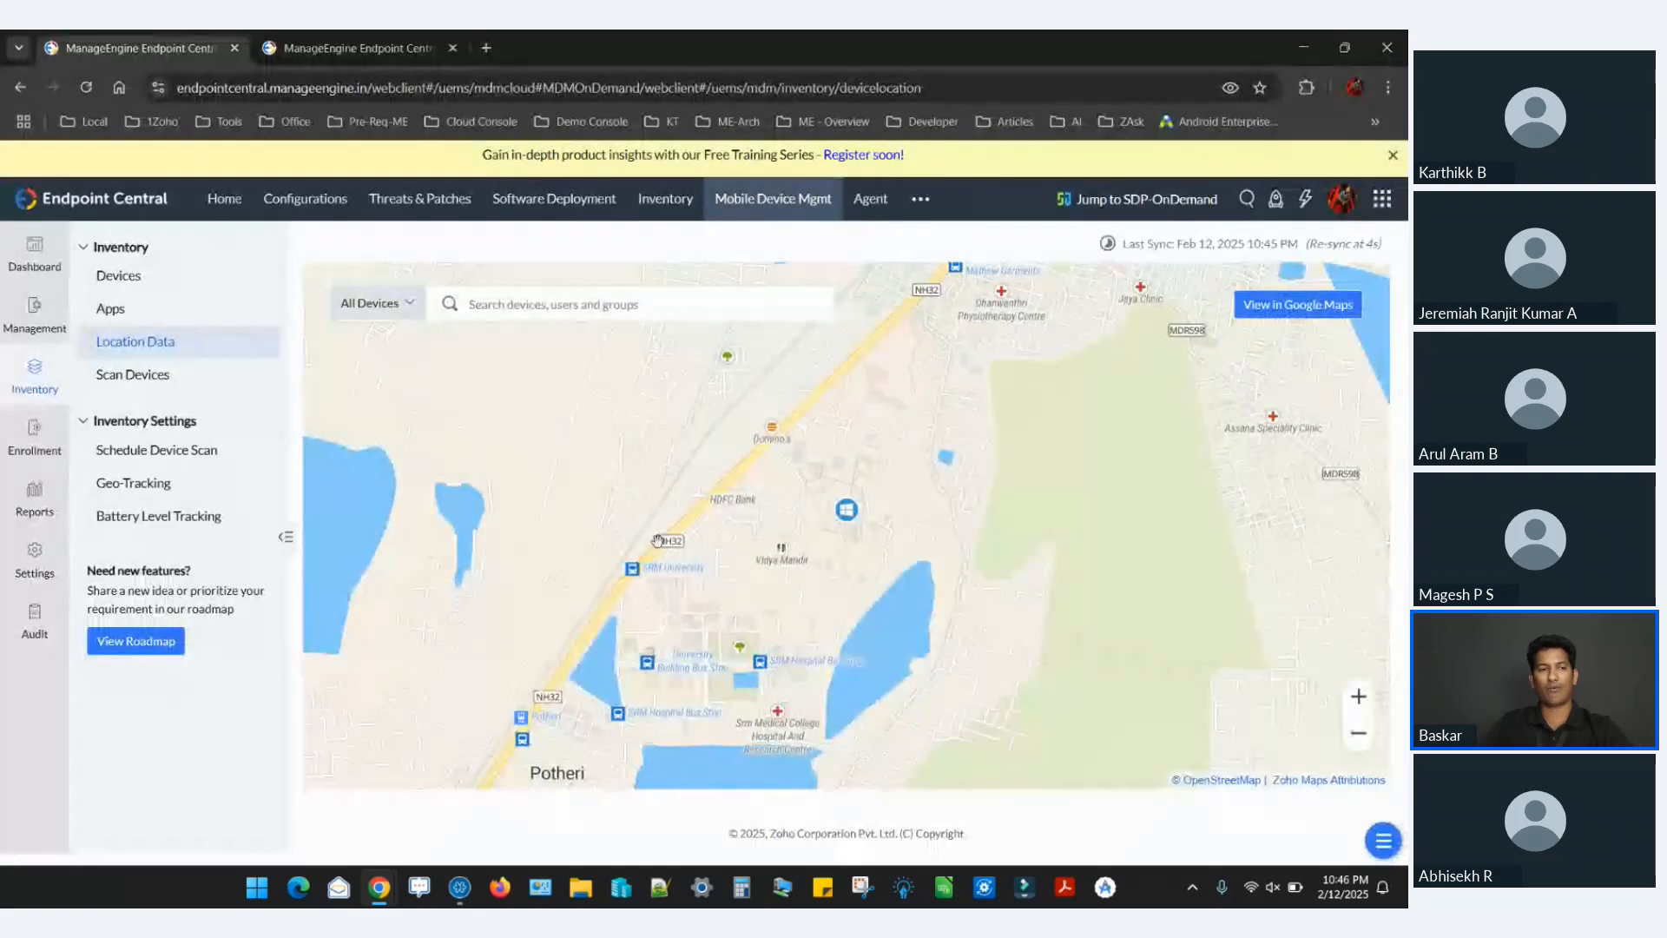
Switch back to Endpoint Central and start a new Fence Policy under Geofencing.
{"action": "left_click", "coordinate": [34, 311]}
{"action": "scroll", "coordinate": [197, 696], "scroll_direction": "down", "scroll_amount": 3}
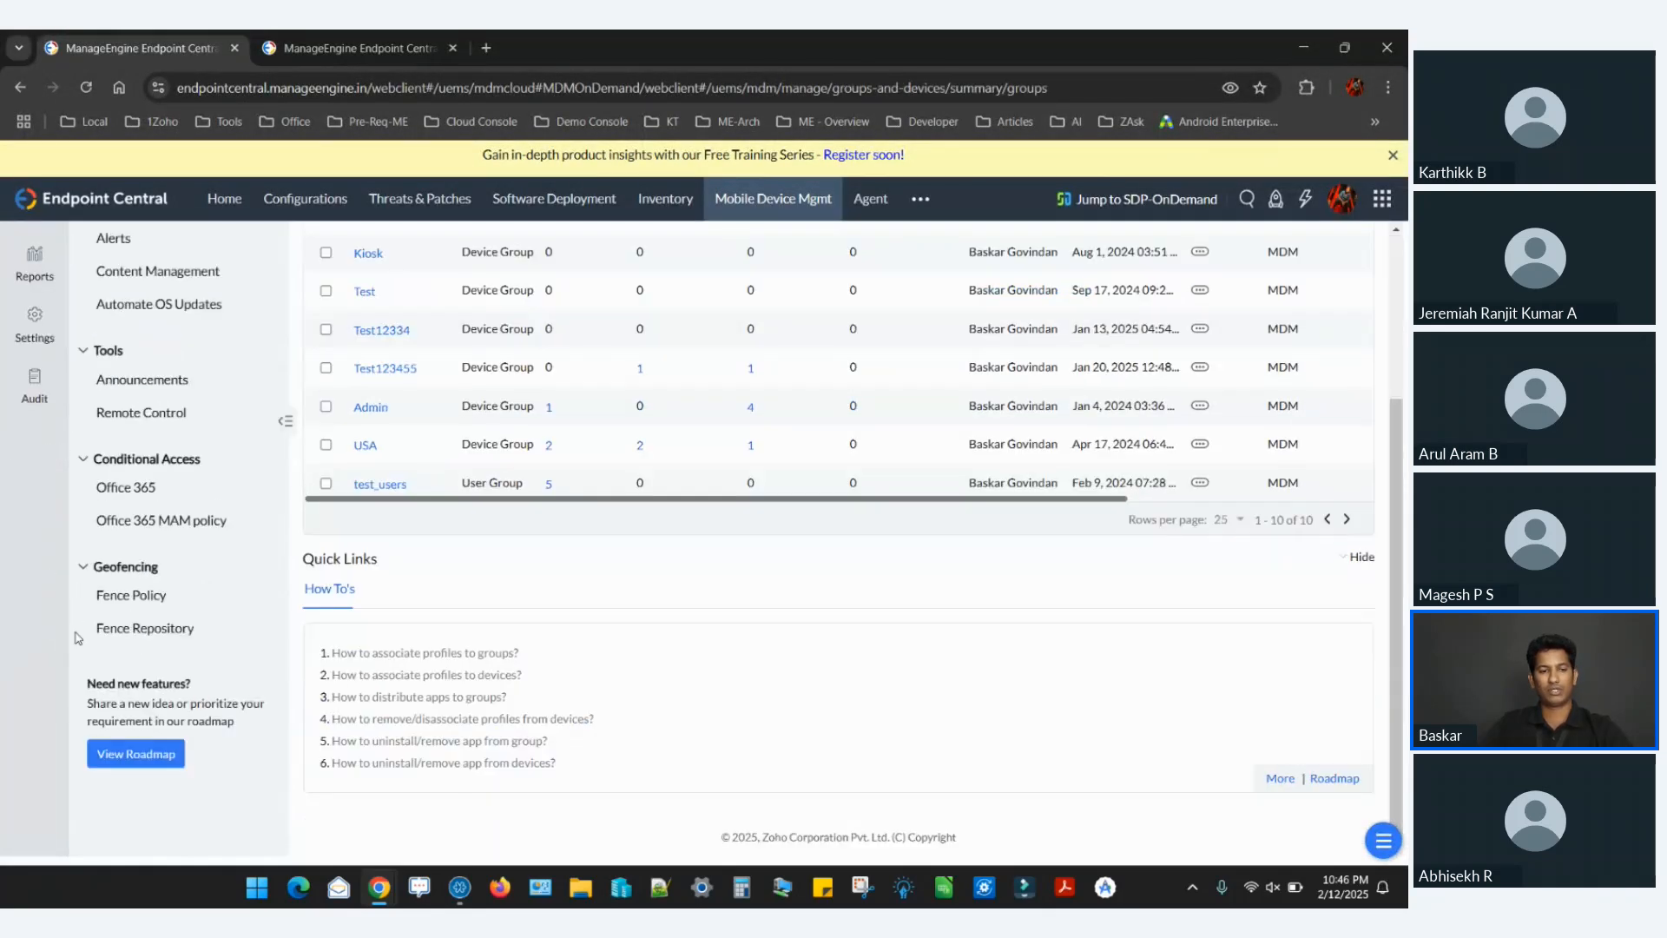
{"action": "left_click", "coordinate": [158, 602]}
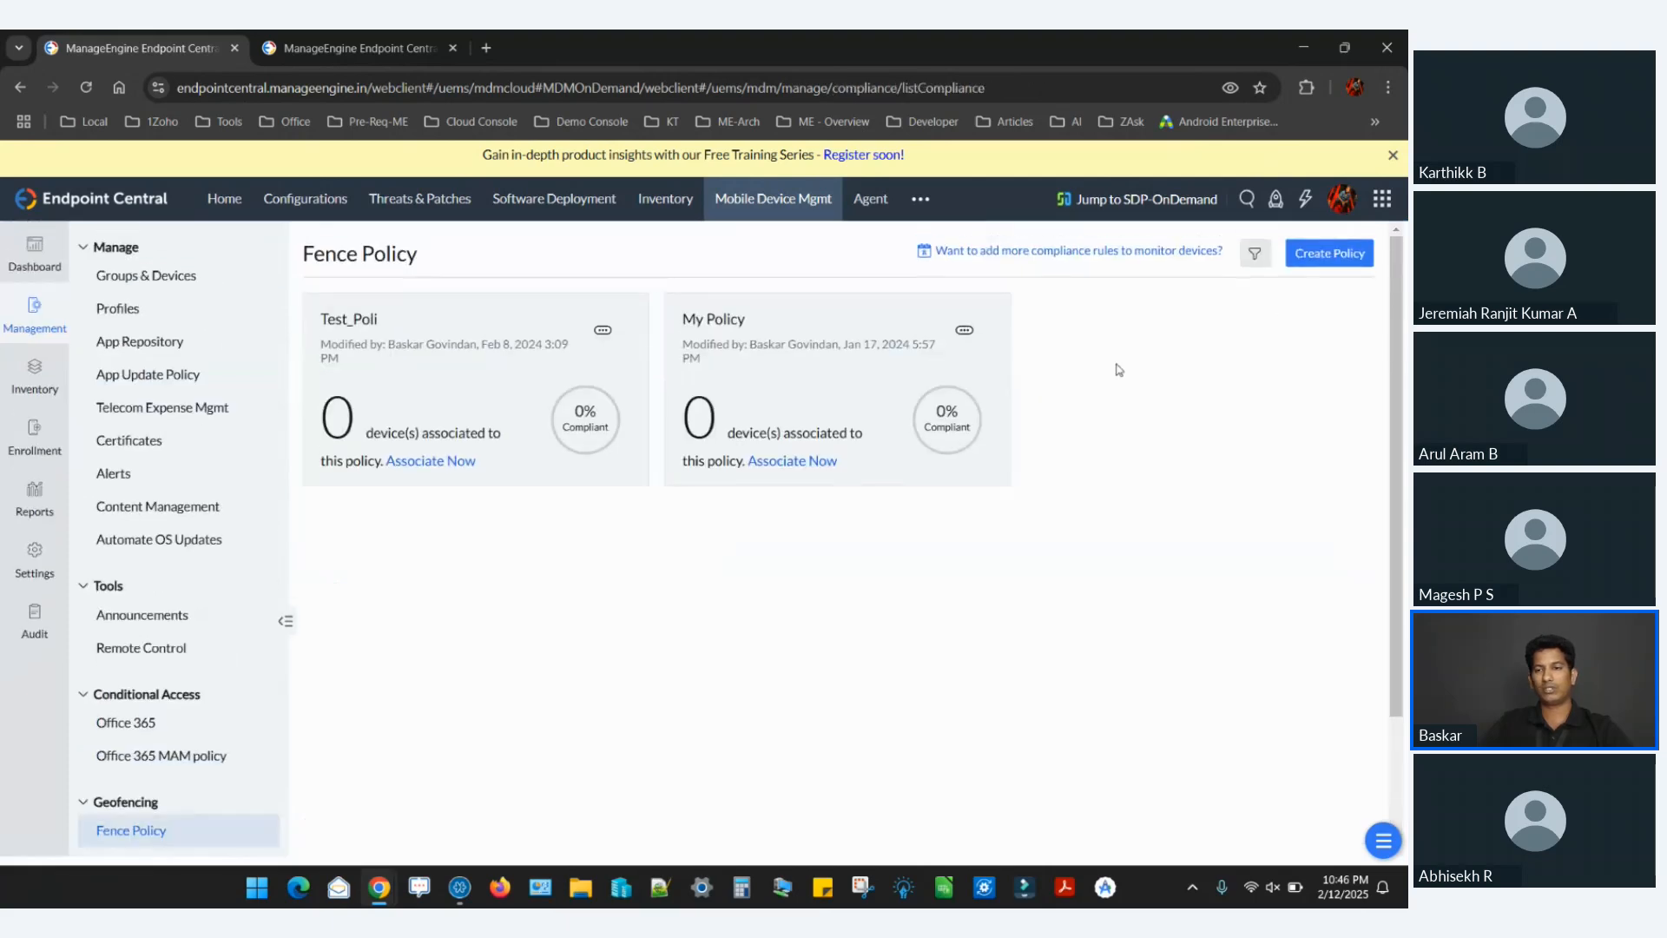
{"action": "left_click", "coordinate": [1321, 269]}
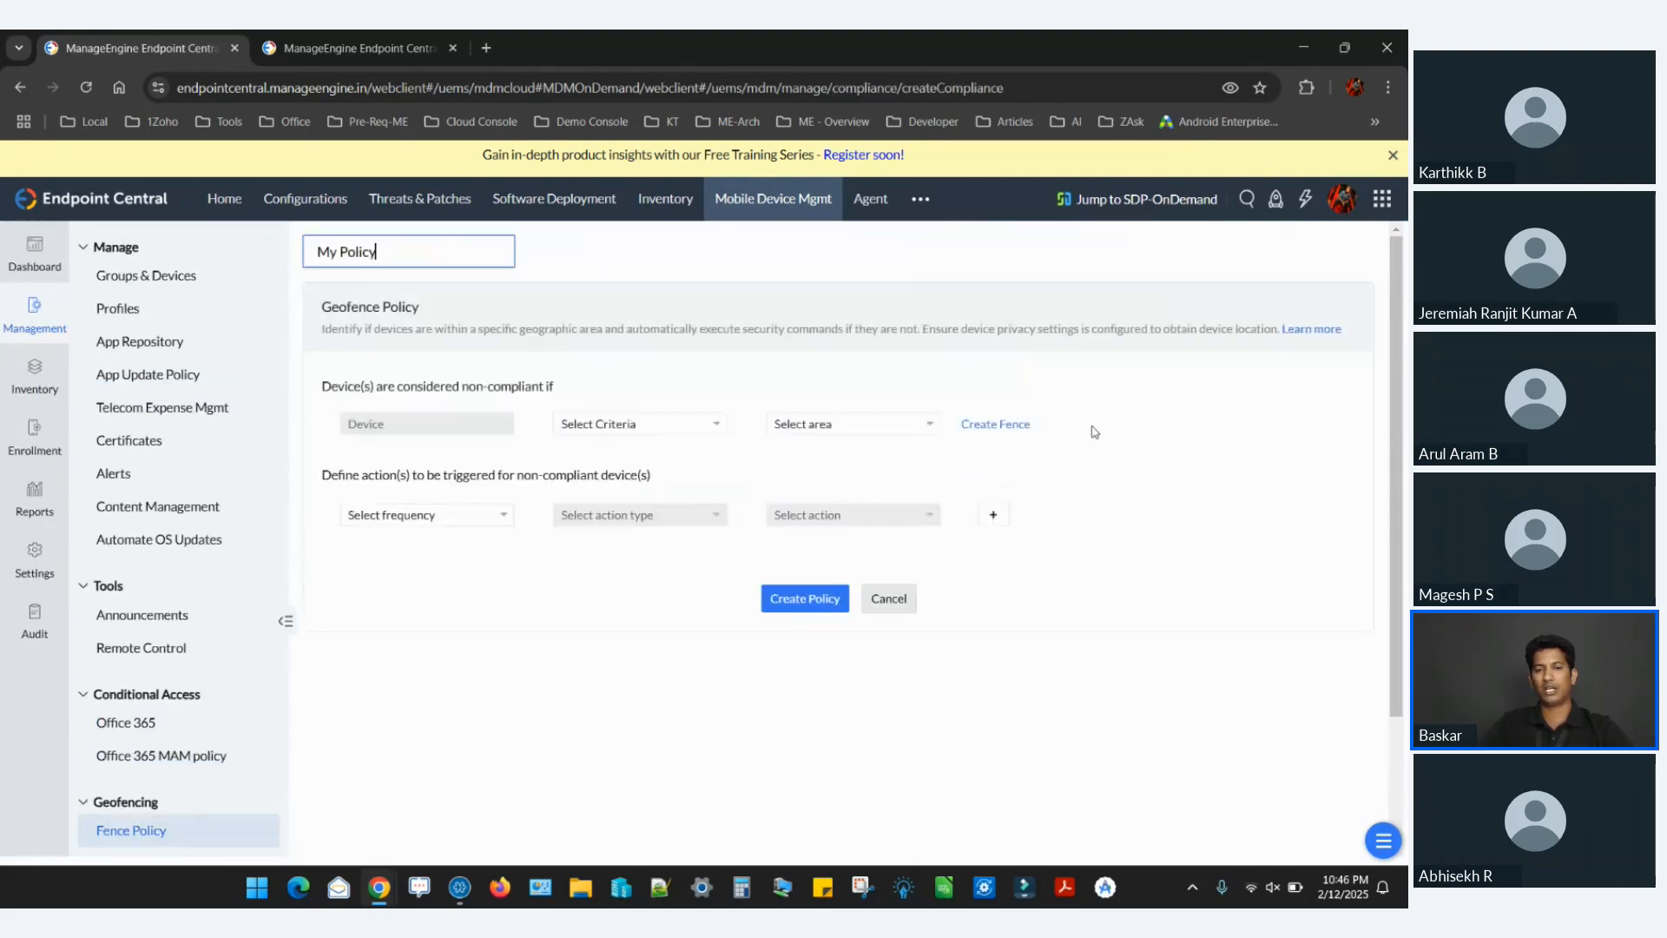
Start a new fence named My Fence from the policy form and place it at Batladinne, Telangana, India.
{"action": "left_click", "coordinate": [1012, 431]}
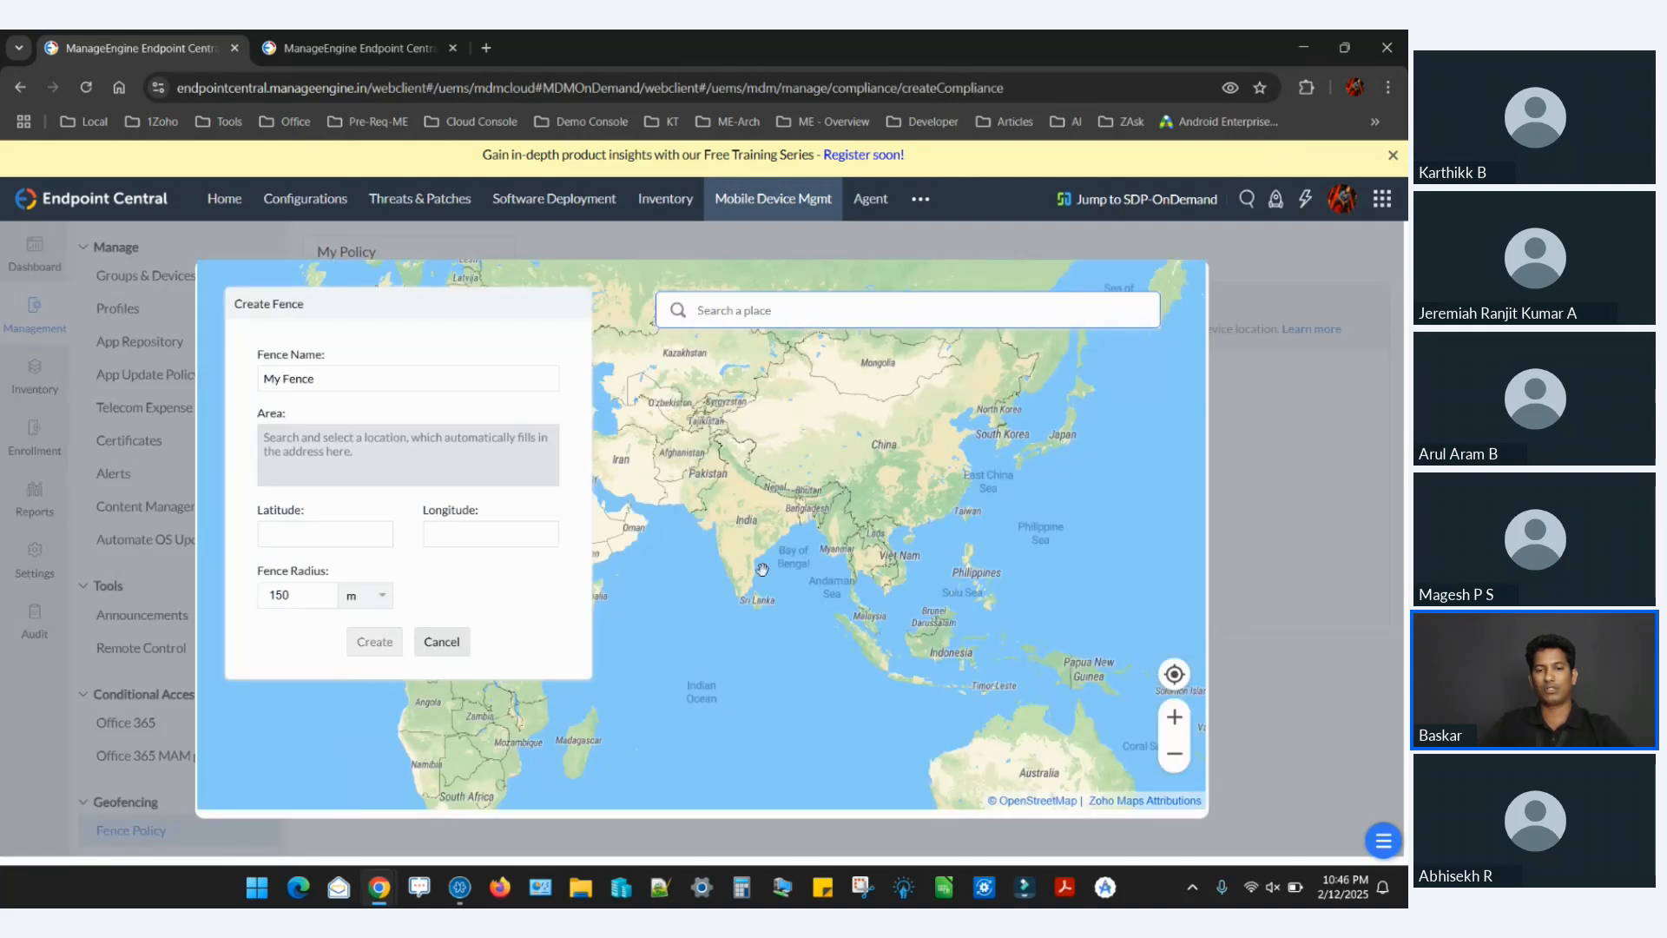
{"action": "scroll", "coordinate": [762, 569], "scroll_direction": "up", "scroll_amount": 1}
{"action": "scroll", "coordinate": [762, 569], "scroll_direction": "up", "scroll_amount": 3}
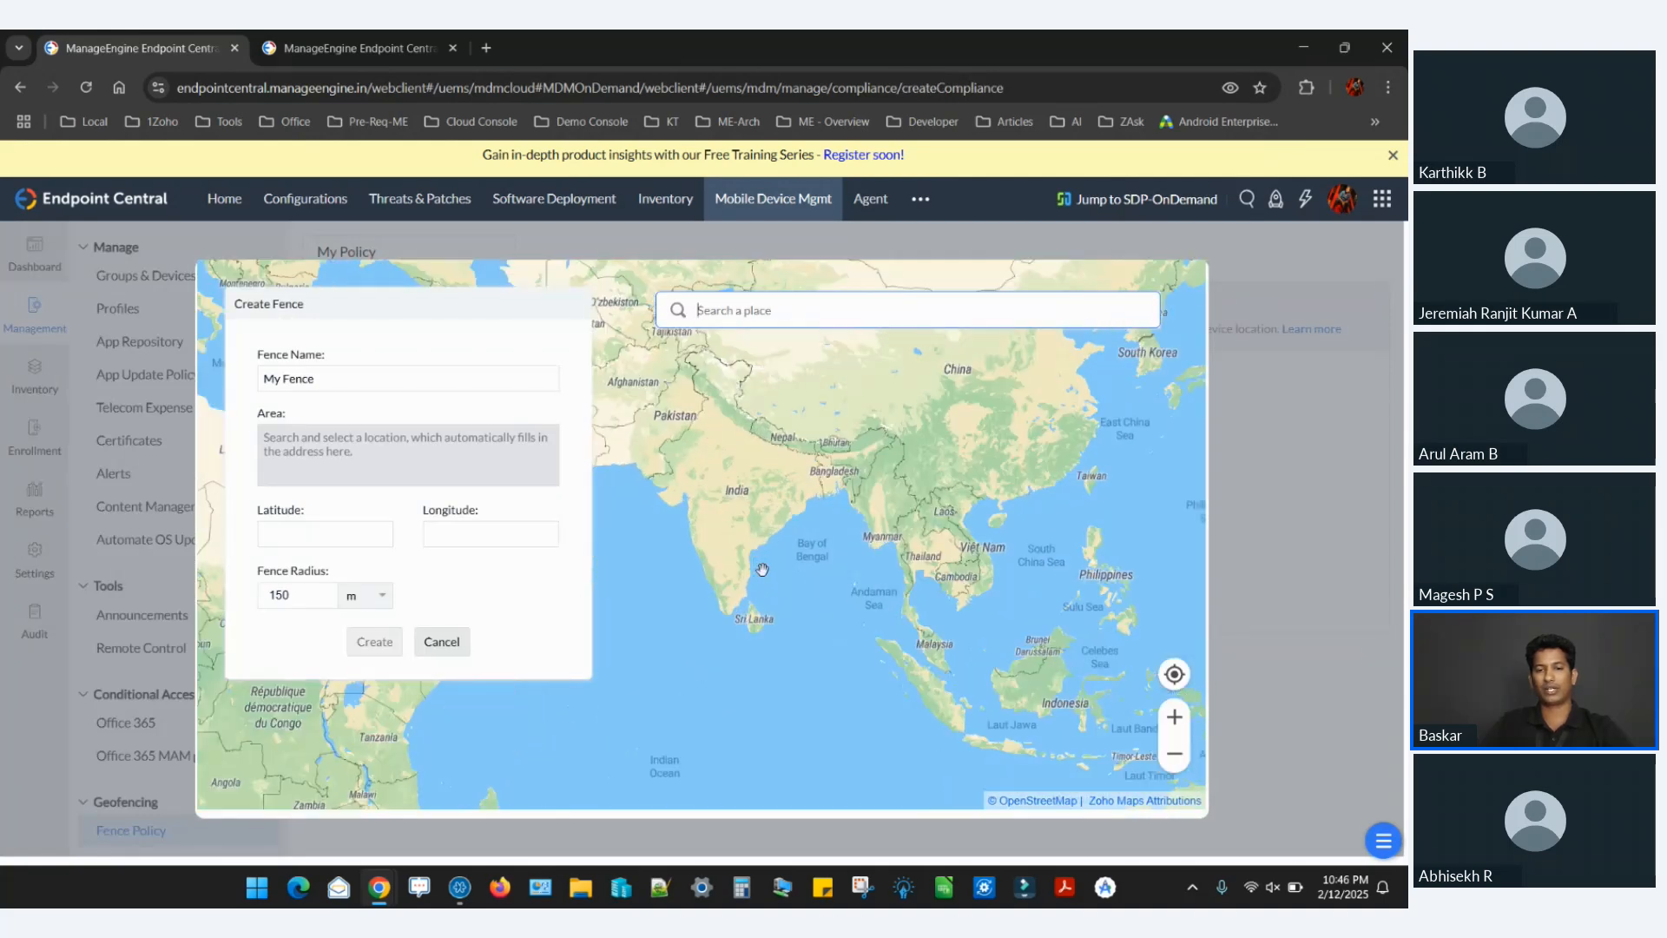
{"action": "left_click", "coordinate": [726, 544]}
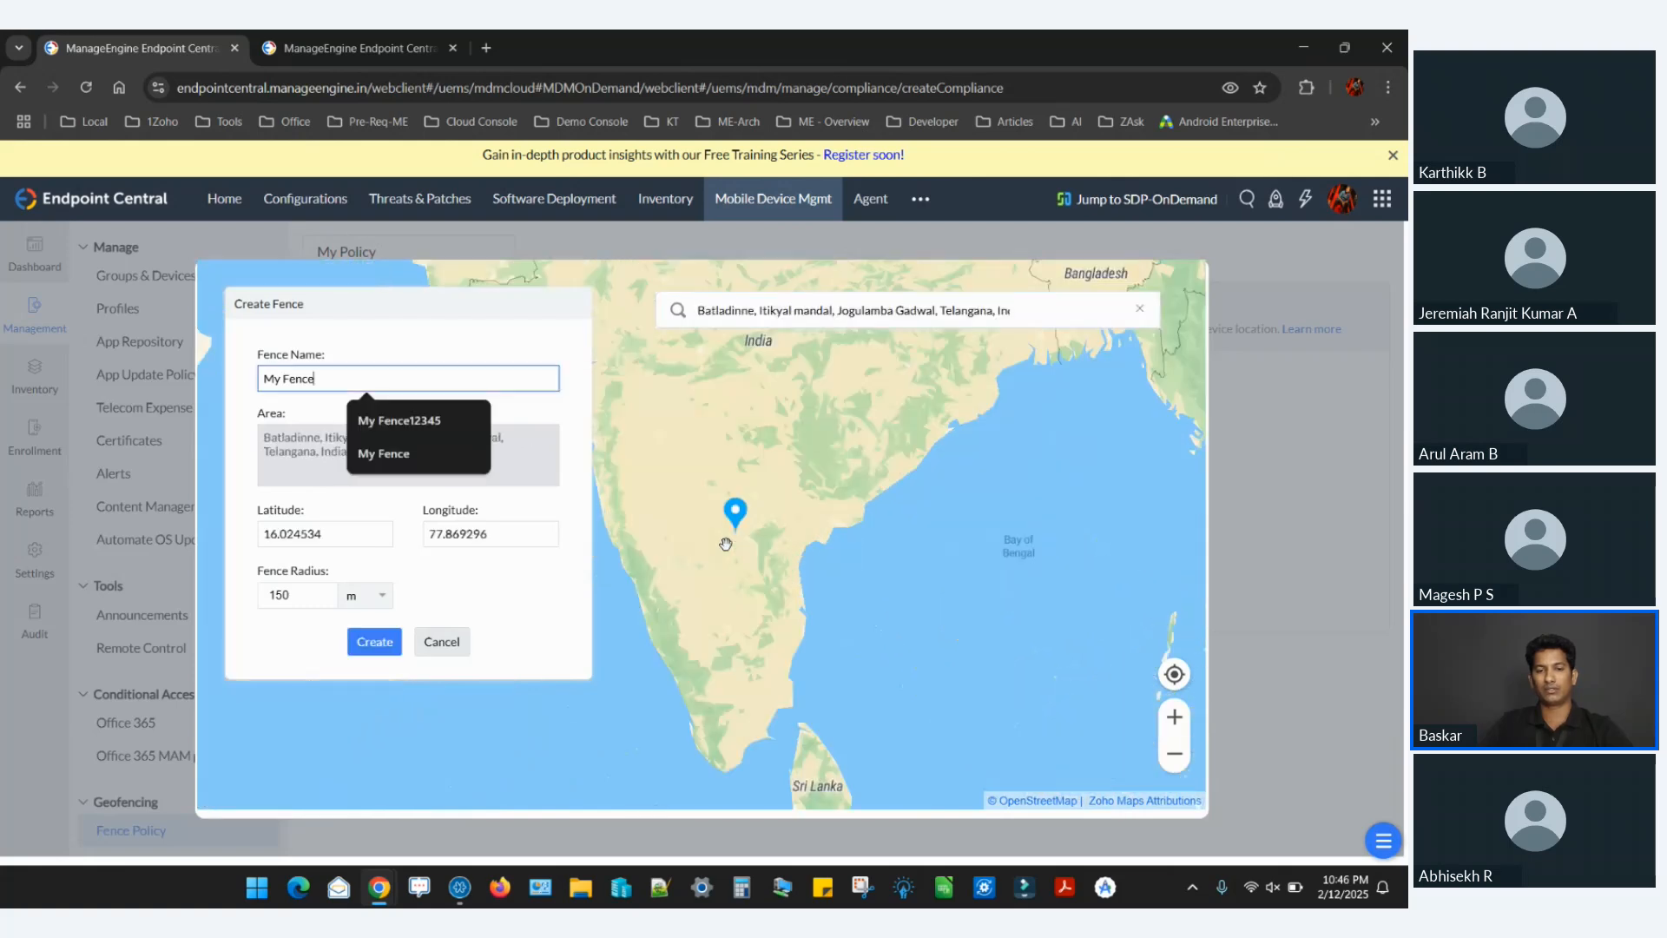
{"action": "scroll", "coordinate": [726, 544], "scroll_direction": "up", "scroll_amount": 3}
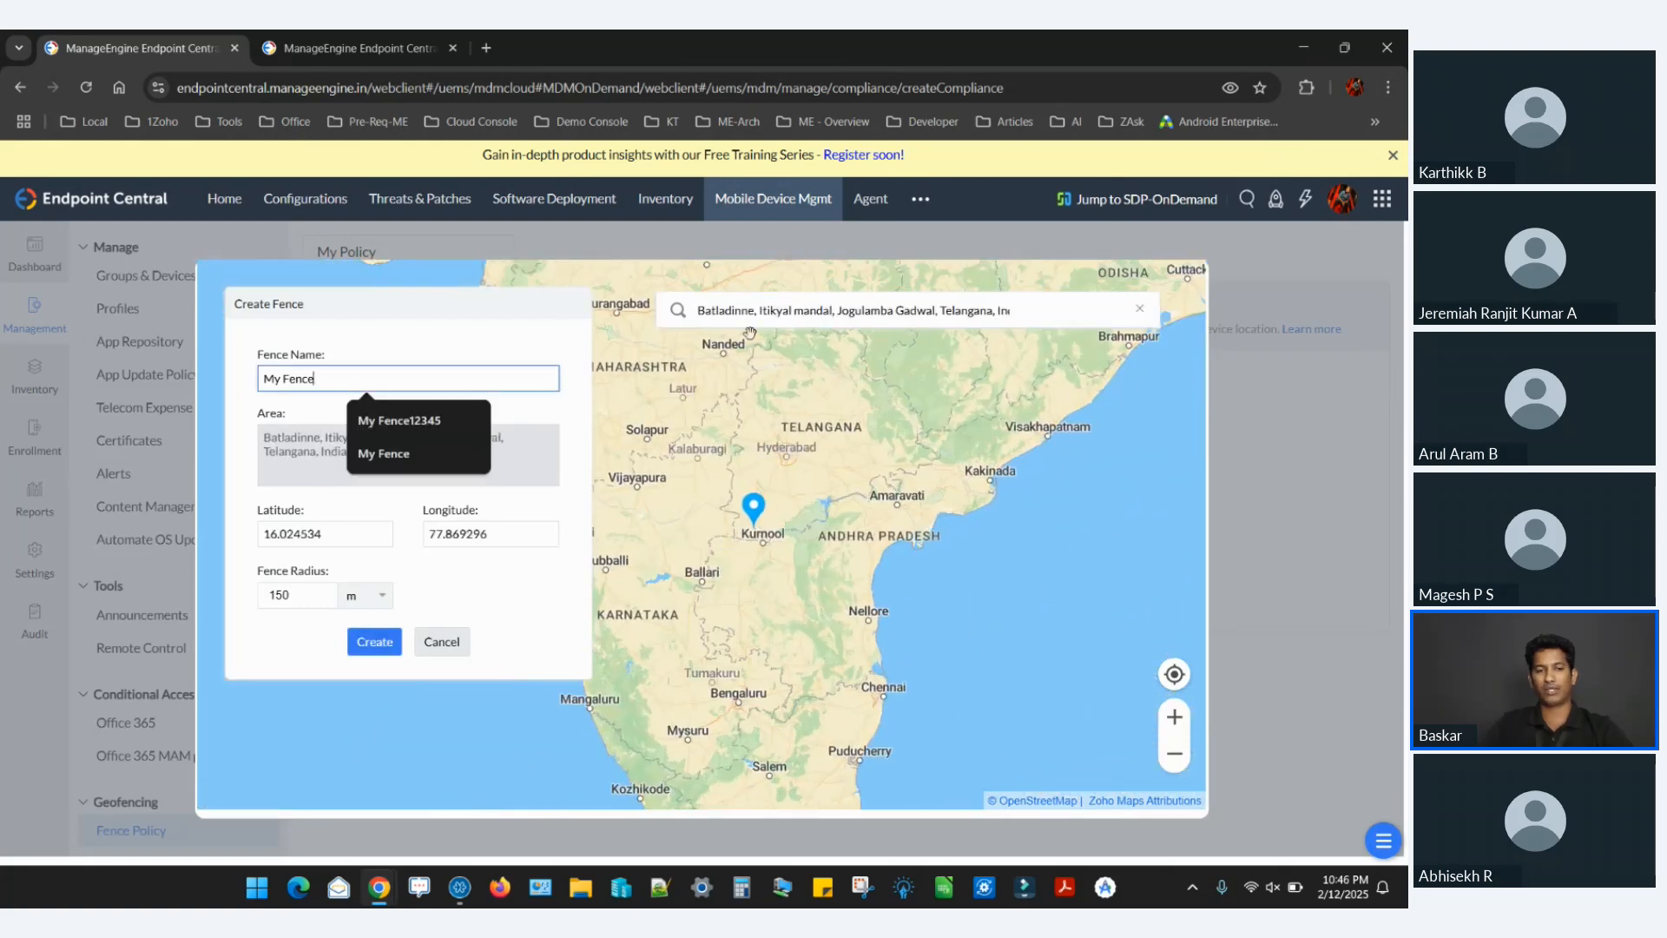
Try a fence radius of 1 km, inspect its extent on the map, and cancel the fence creation.
{"action": "left_click", "coordinate": [319, 602]}
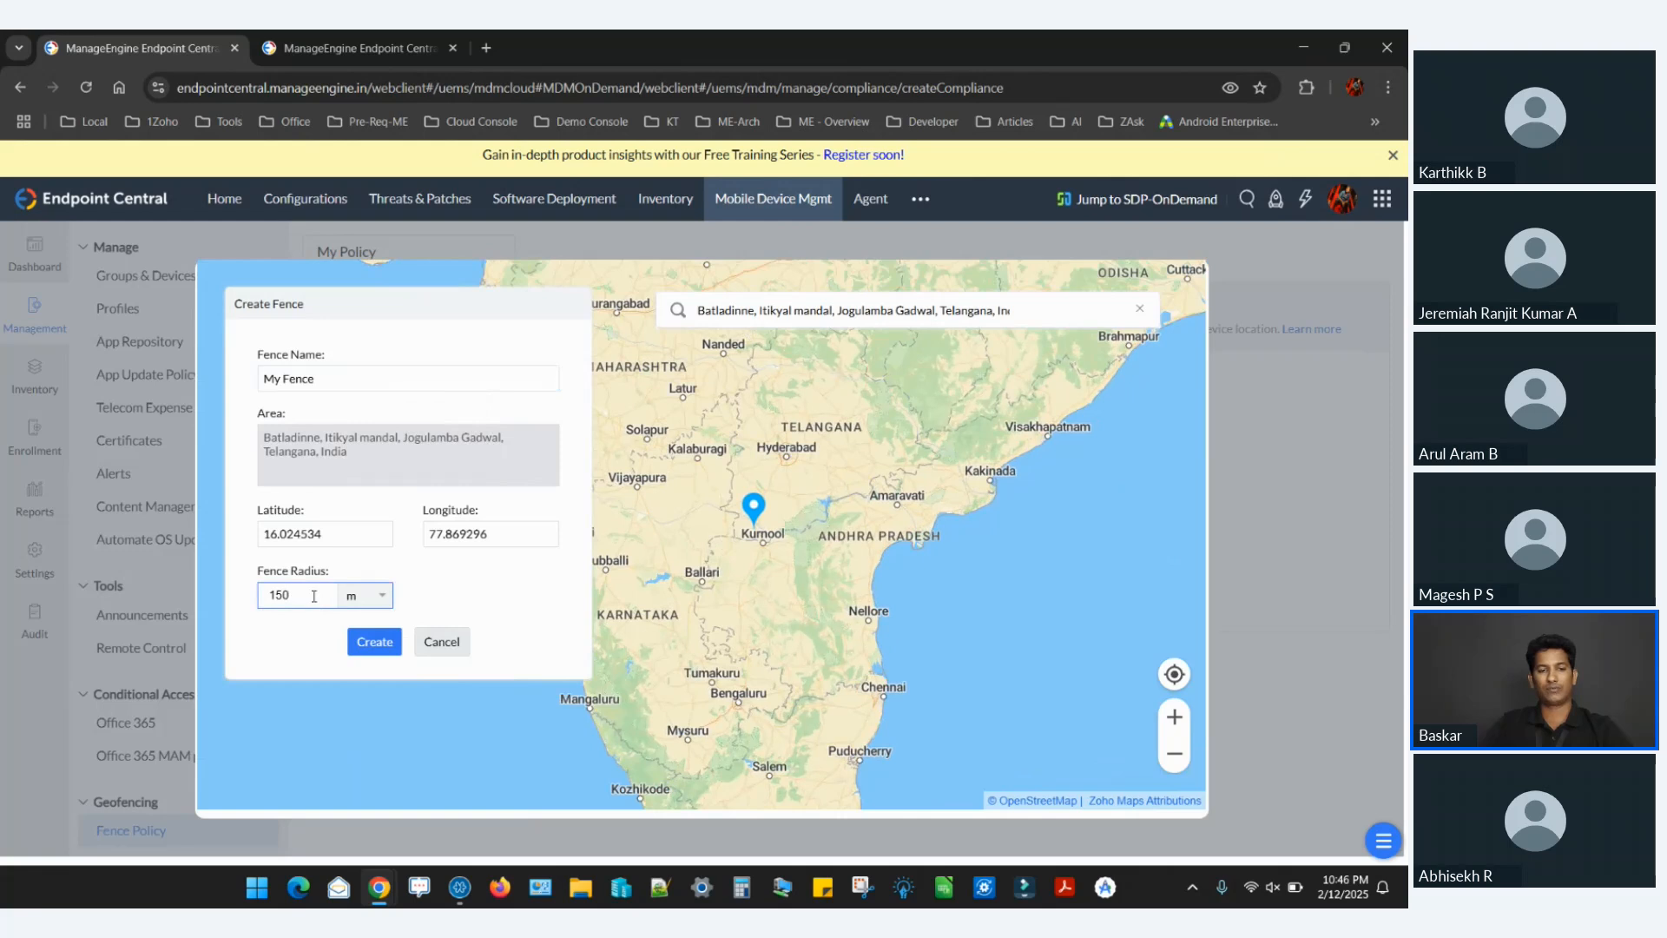
{"action": "left_click_drag", "start_coordinate": [319, 603], "coordinate": [96, 603]}
{"action": "type", "text": "10"}
{"action": "left_click", "coordinate": [368, 595]}
{"action": "left_click", "coordinate": [380, 643]}
{"action": "key", "text": "BackSpace"}
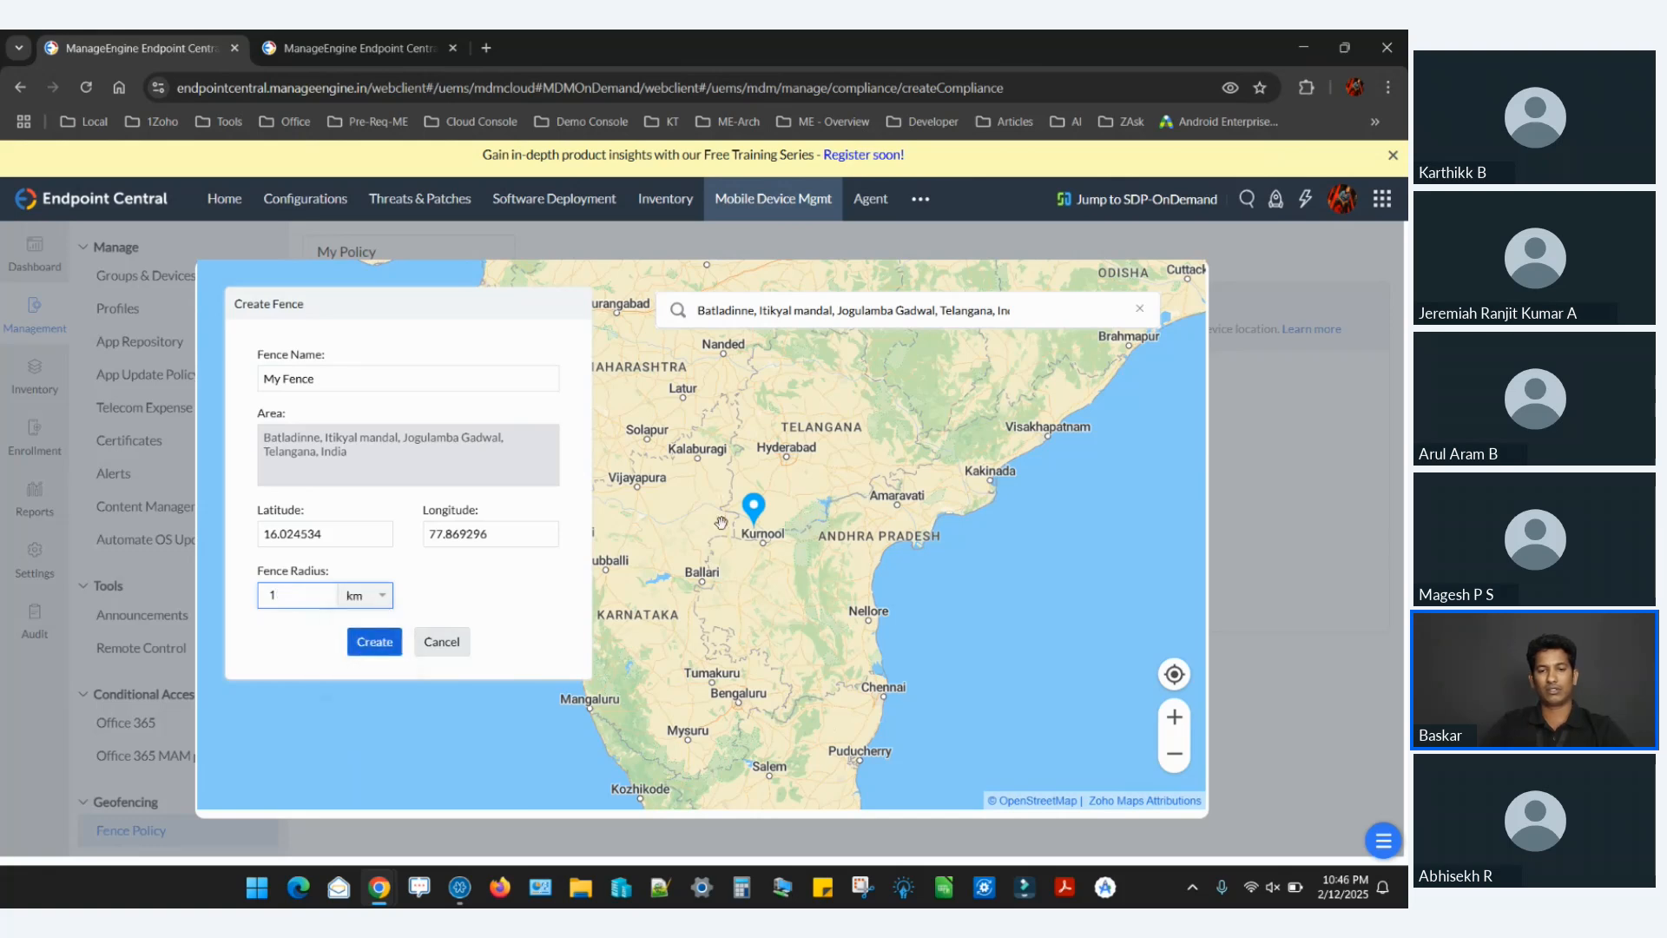
{"action": "scroll", "coordinate": [760, 528], "scroll_direction": "up", "scroll_amount": 1}
{"action": "scroll", "coordinate": [761, 528], "scroll_direction": "up", "scroll_amount": 3}
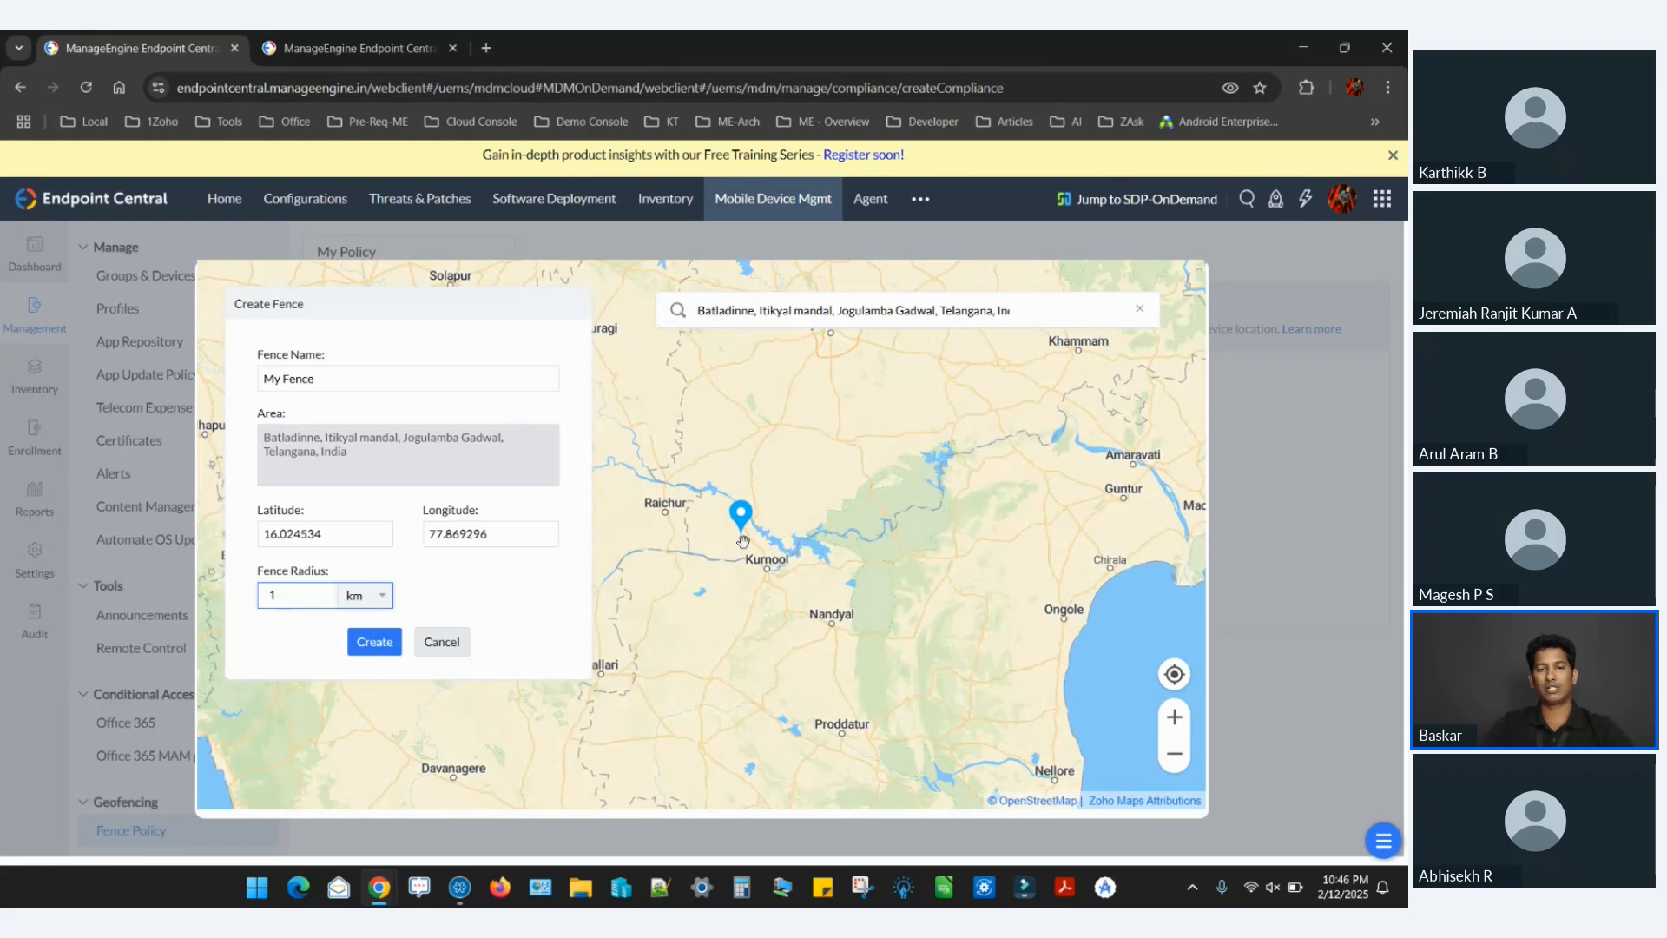
{"action": "scroll", "coordinate": [739, 547], "scroll_direction": "up", "scroll_amount": 2}
{"action": "scroll", "coordinate": [743, 541], "scroll_direction": "up", "scroll_amount": 3}
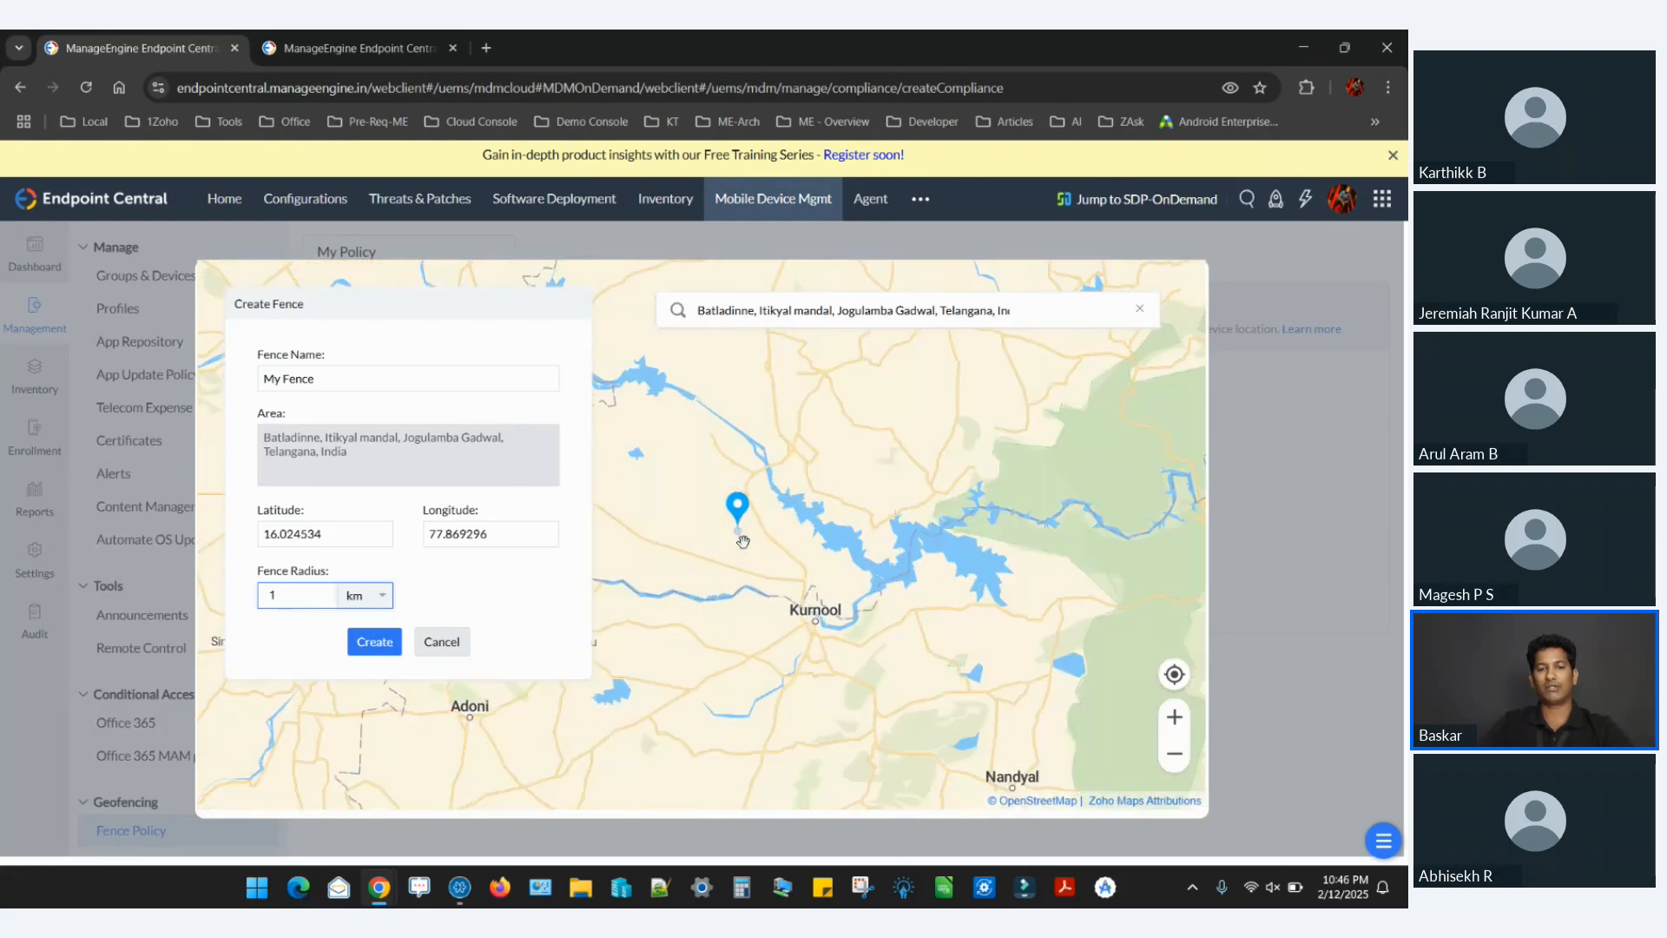
{"action": "scroll", "coordinate": [743, 541], "scroll_direction": "up", "scroll_amount": 4}
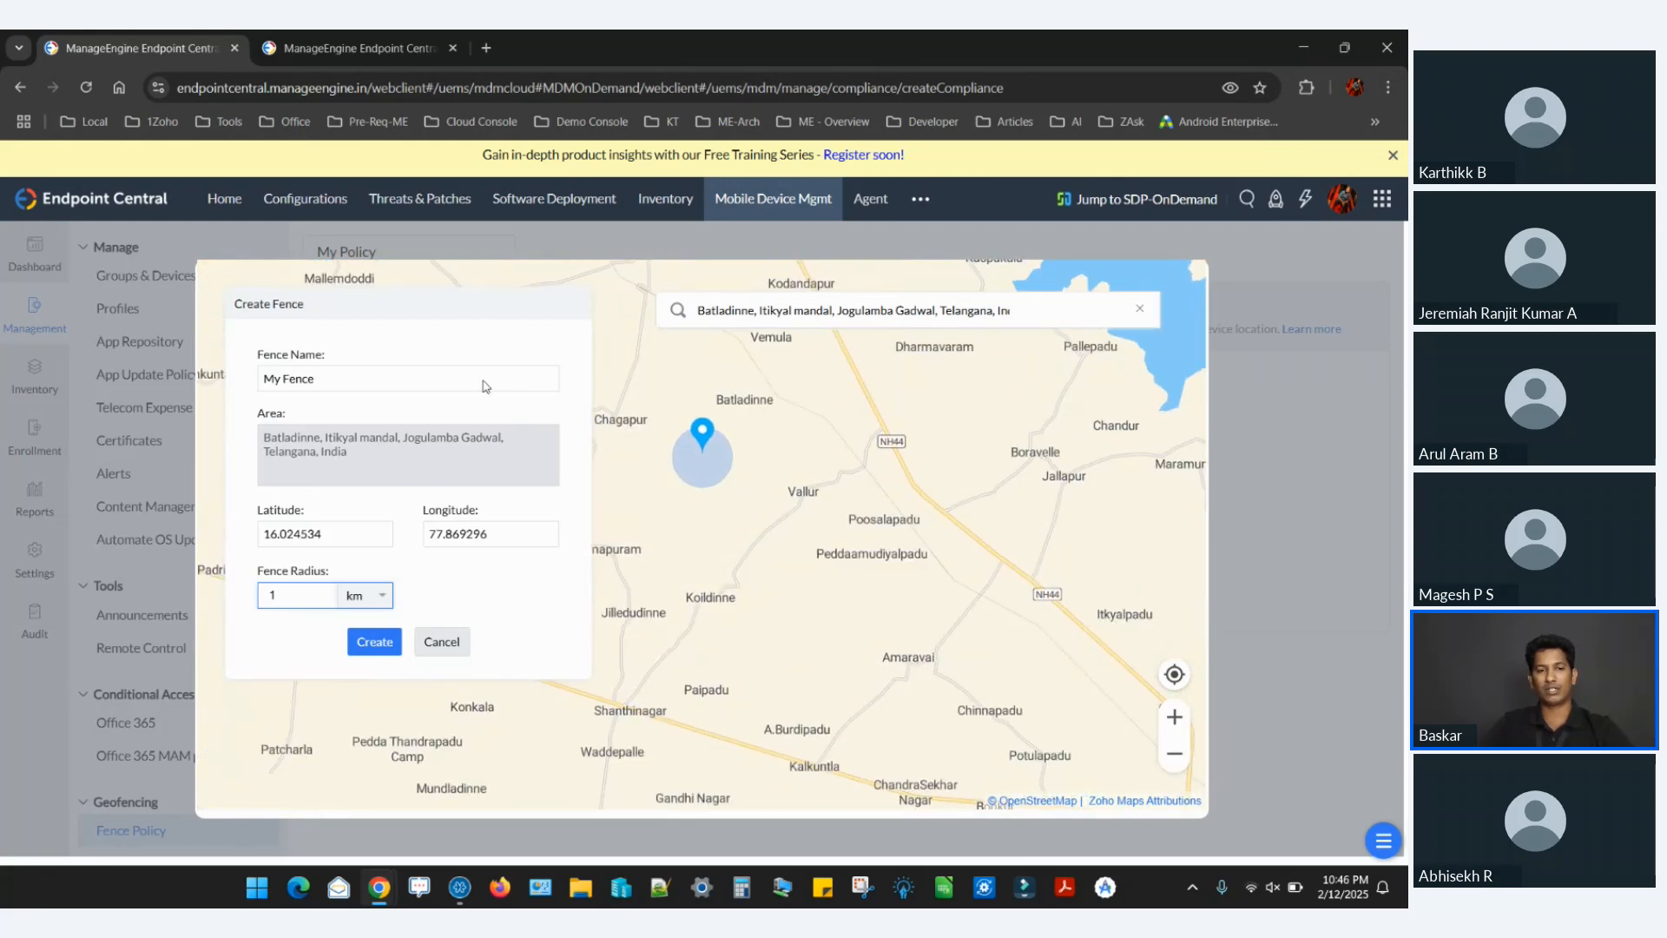
{"action": "left_click", "coordinate": [441, 645]}
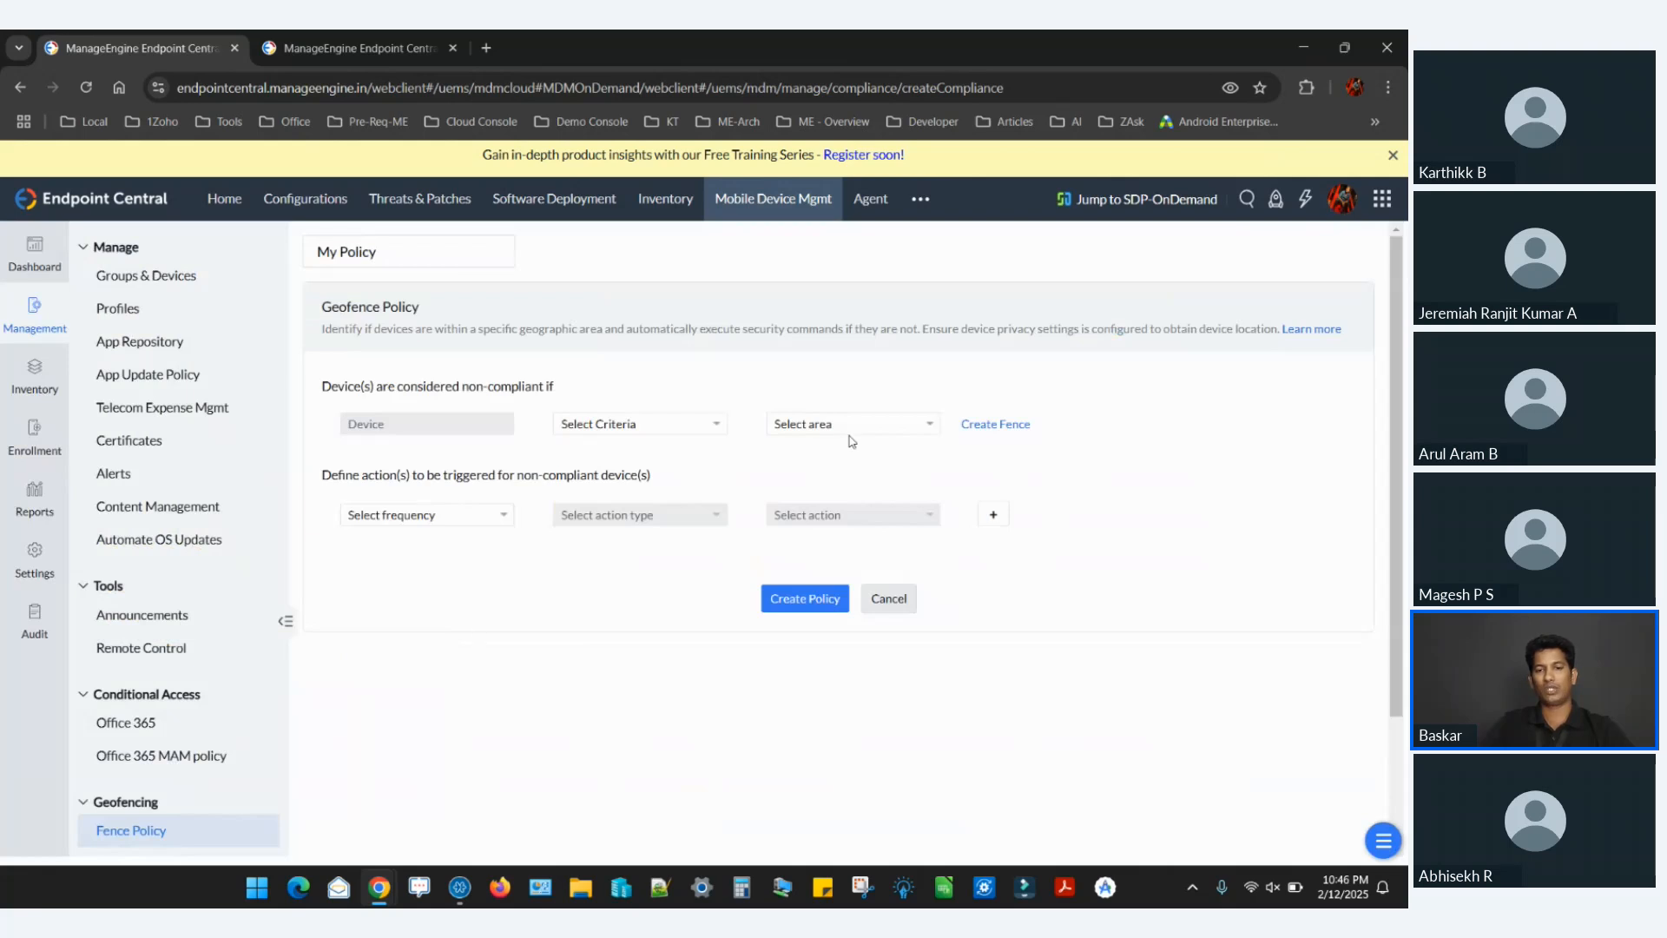
Set the geofence policy's non-compliance condition to the My Fence1805 area, trying the Not within criterion and settling on Within.
{"action": "left_click", "coordinate": [875, 425]}
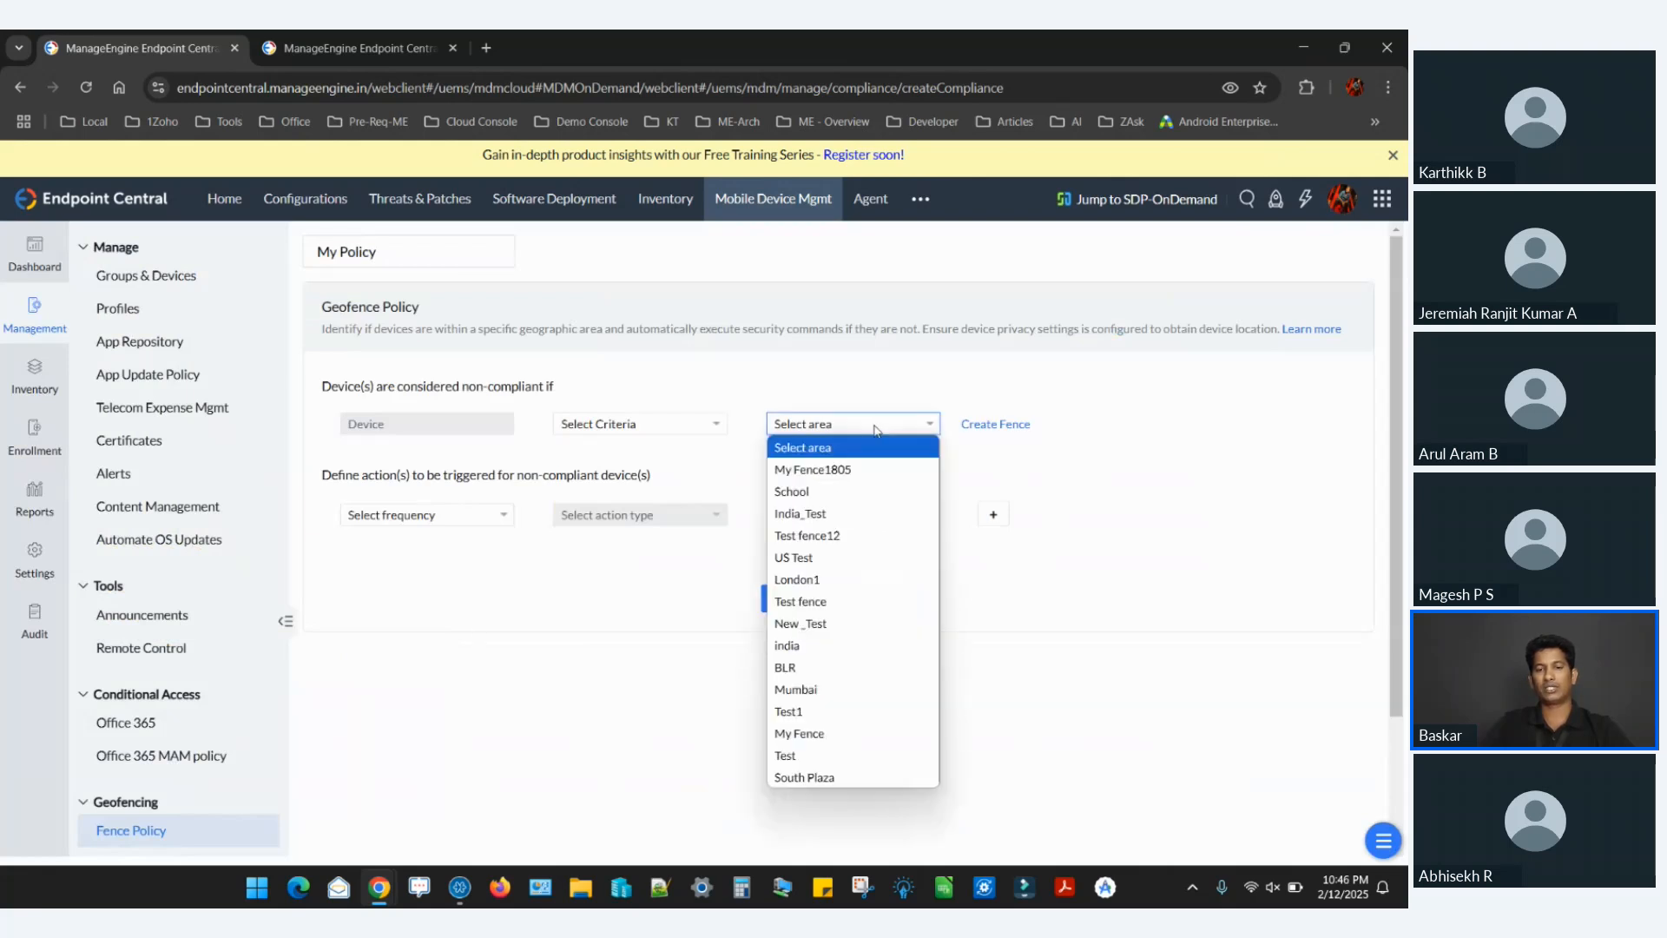
{"action": "left_click", "coordinate": [830, 470]}
{"action": "left_click", "coordinate": [687, 424]}
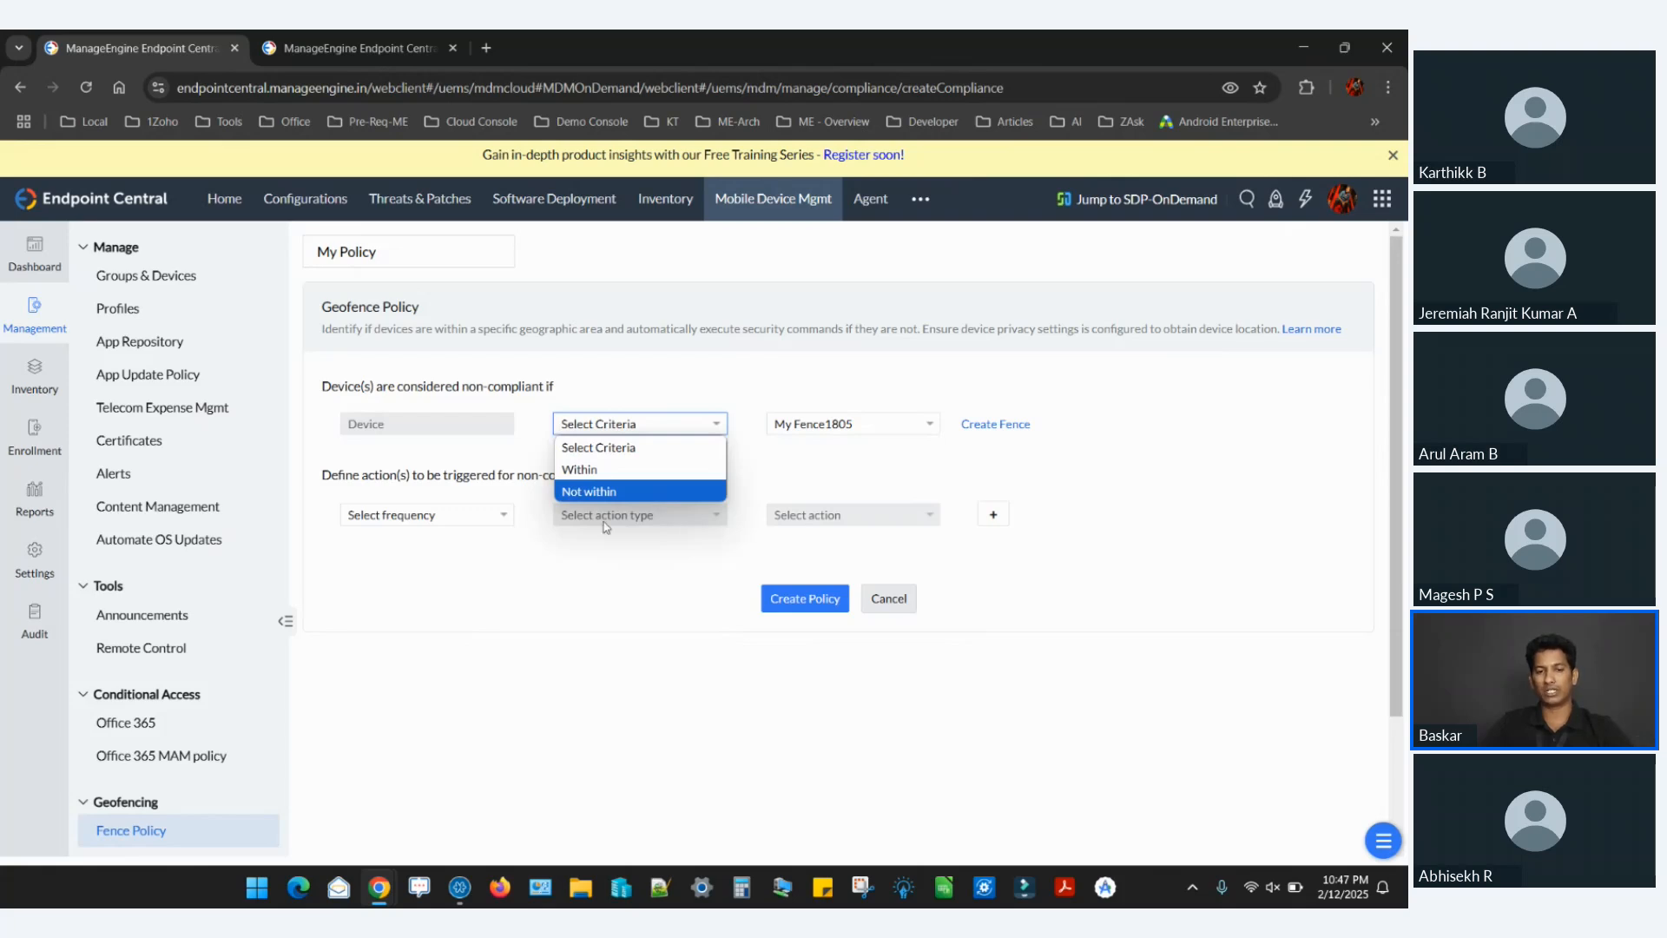
{"action": "left_click", "coordinate": [617, 492]}
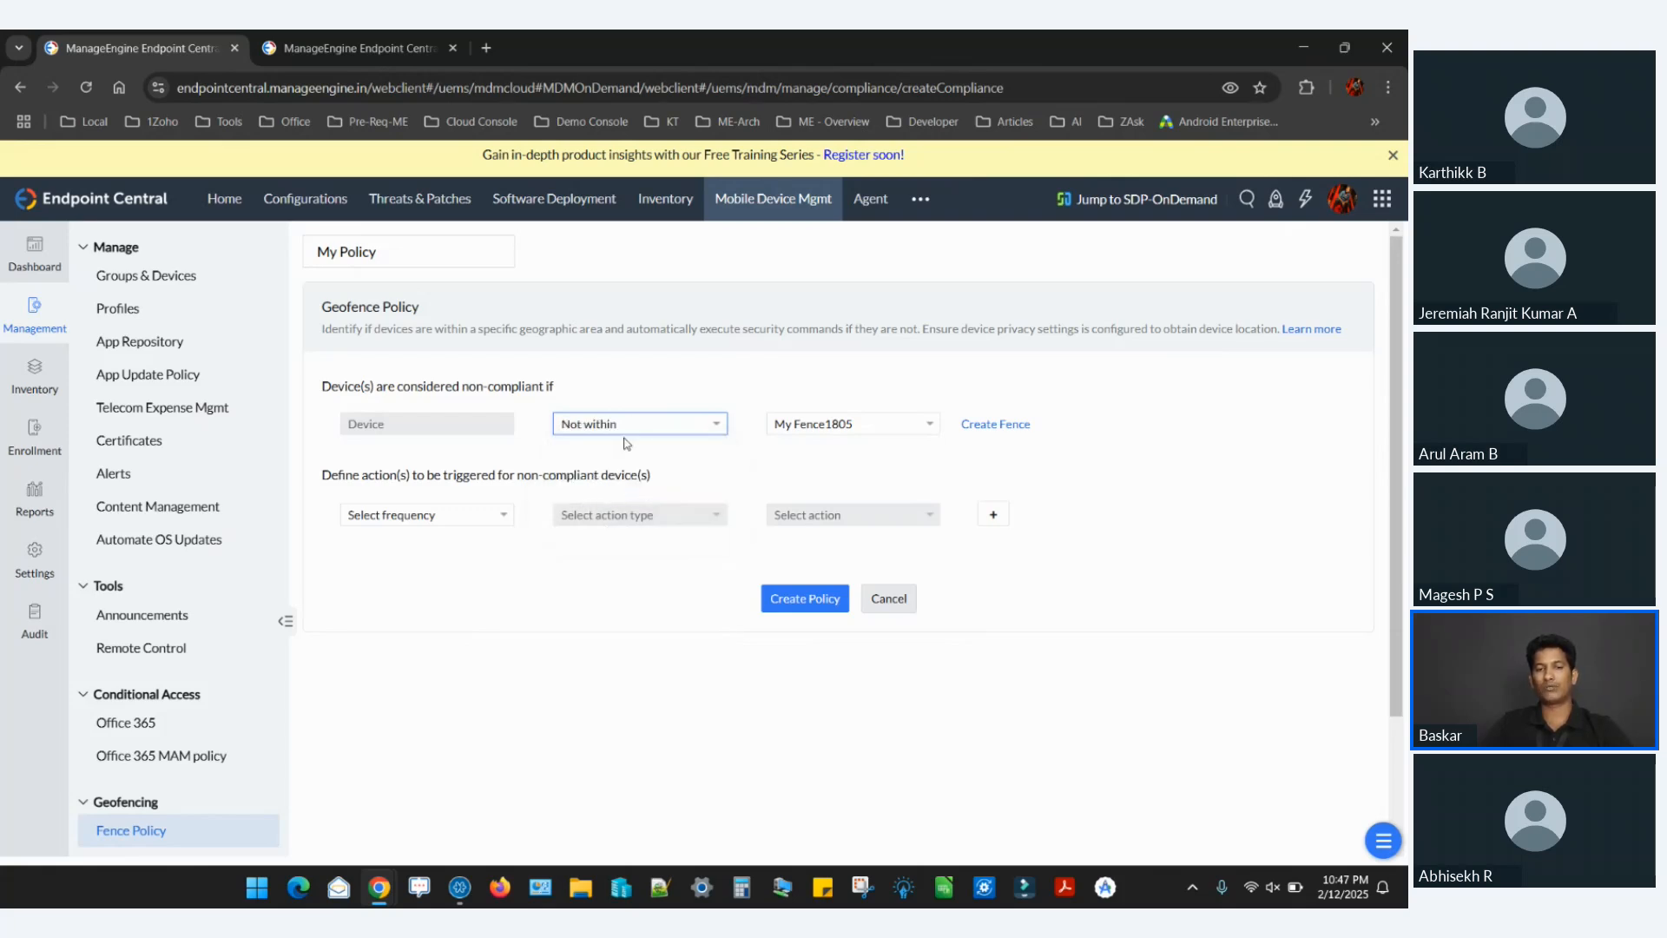
{"action": "left_click", "coordinate": [626, 424]}
{"action": "left_click", "coordinate": [609, 470]}
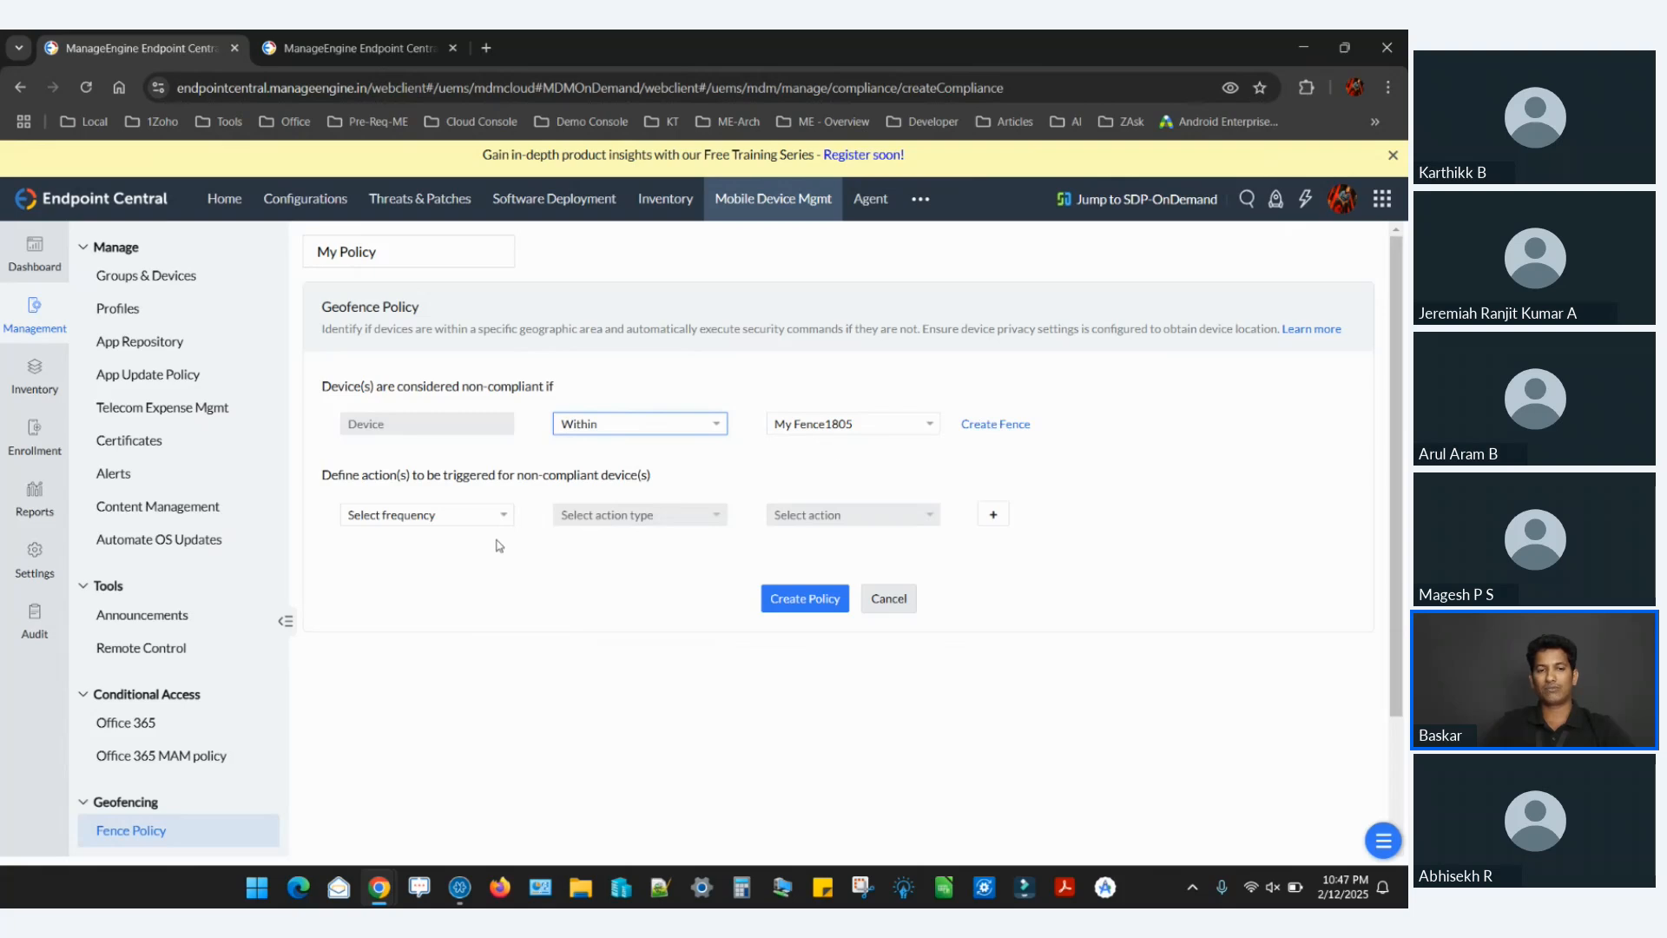
Set the first non-compliance response to Immediately, Notify, Send email to admin, and close its message preview without saving.
{"action": "left_click_drag", "start_coordinate": [512, 476], "coordinate": [639, 475]}
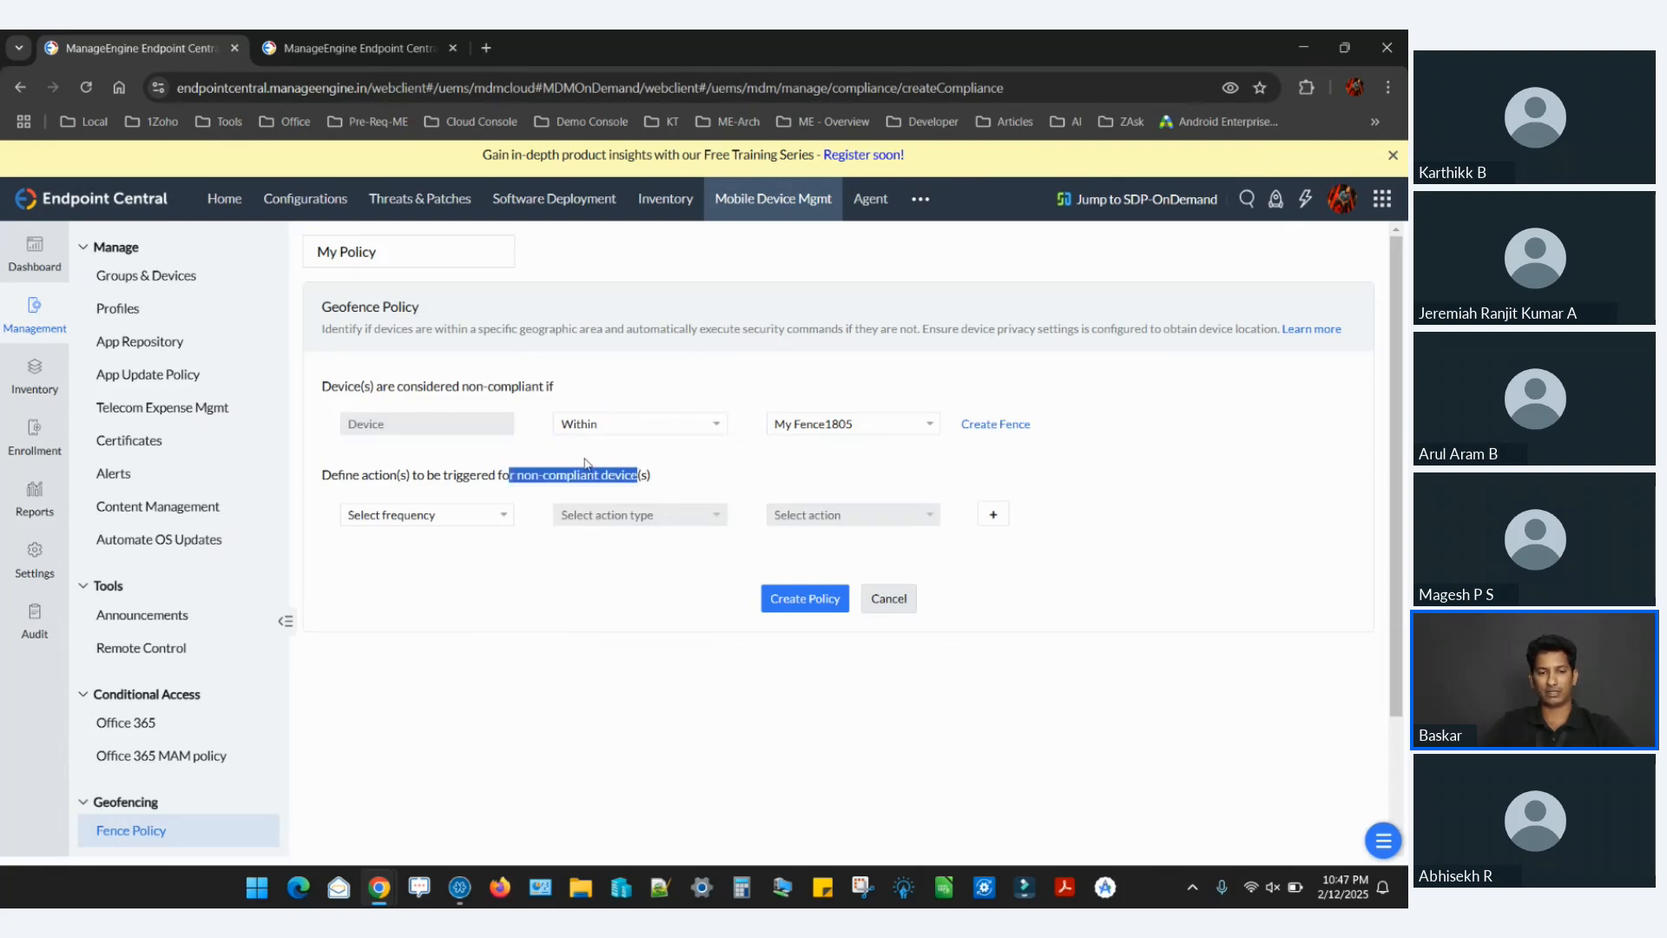
{"action": "left_click", "coordinate": [482, 516]}
{"action": "left_click", "coordinate": [417, 560]}
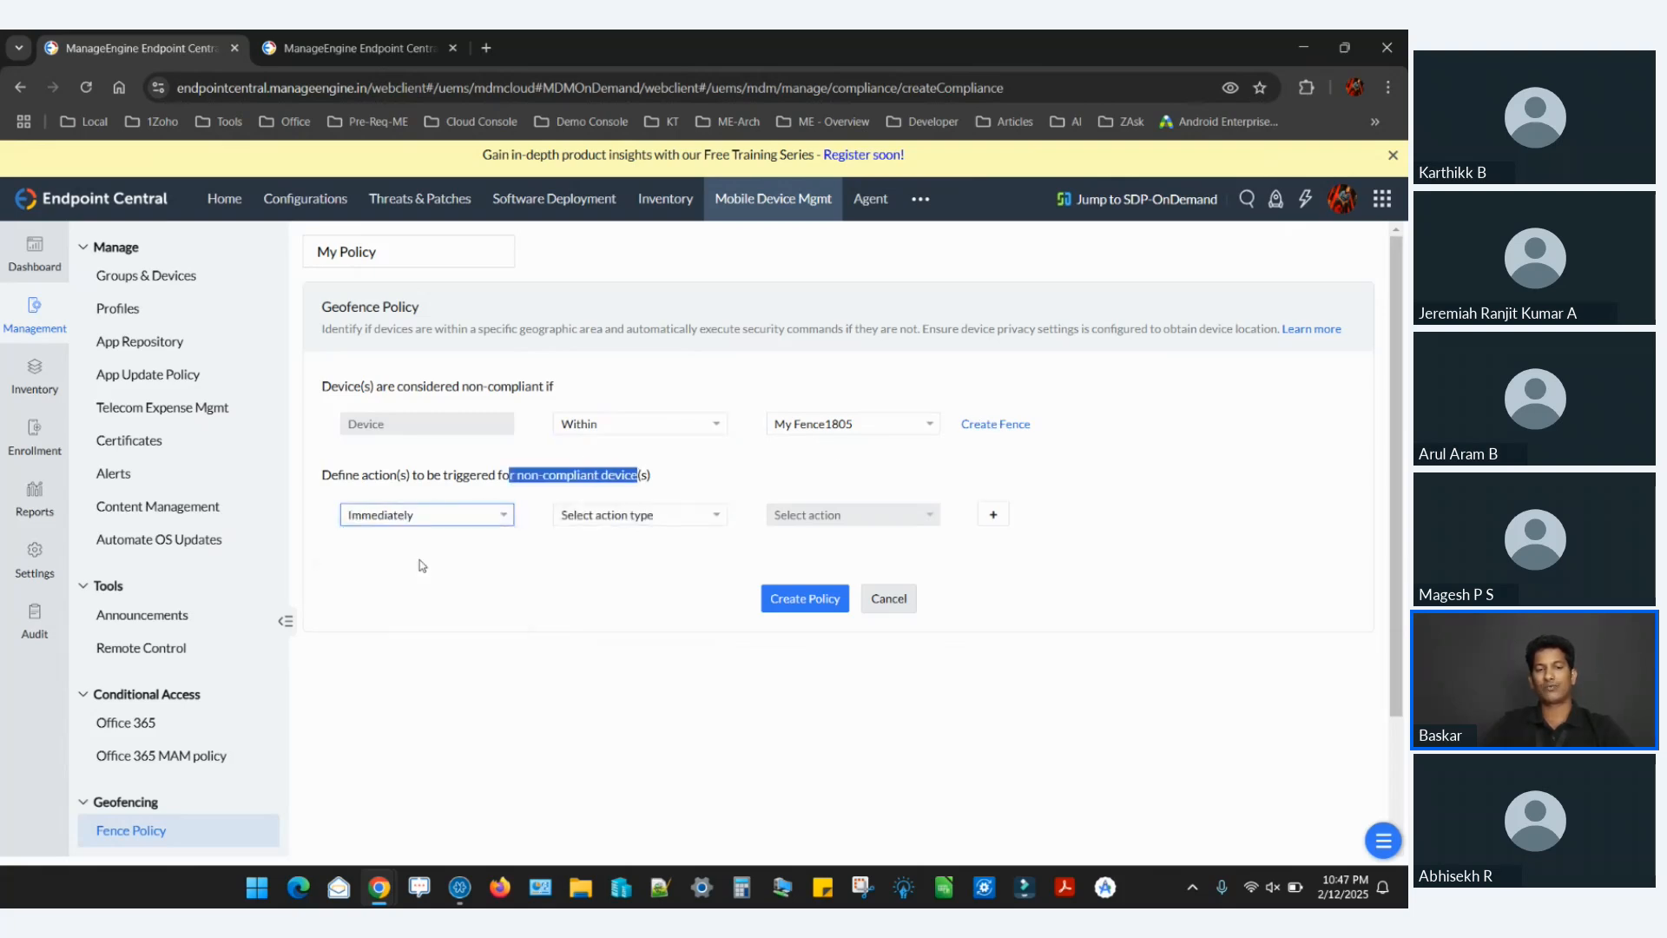
{"action": "left_click", "coordinate": [647, 515]}
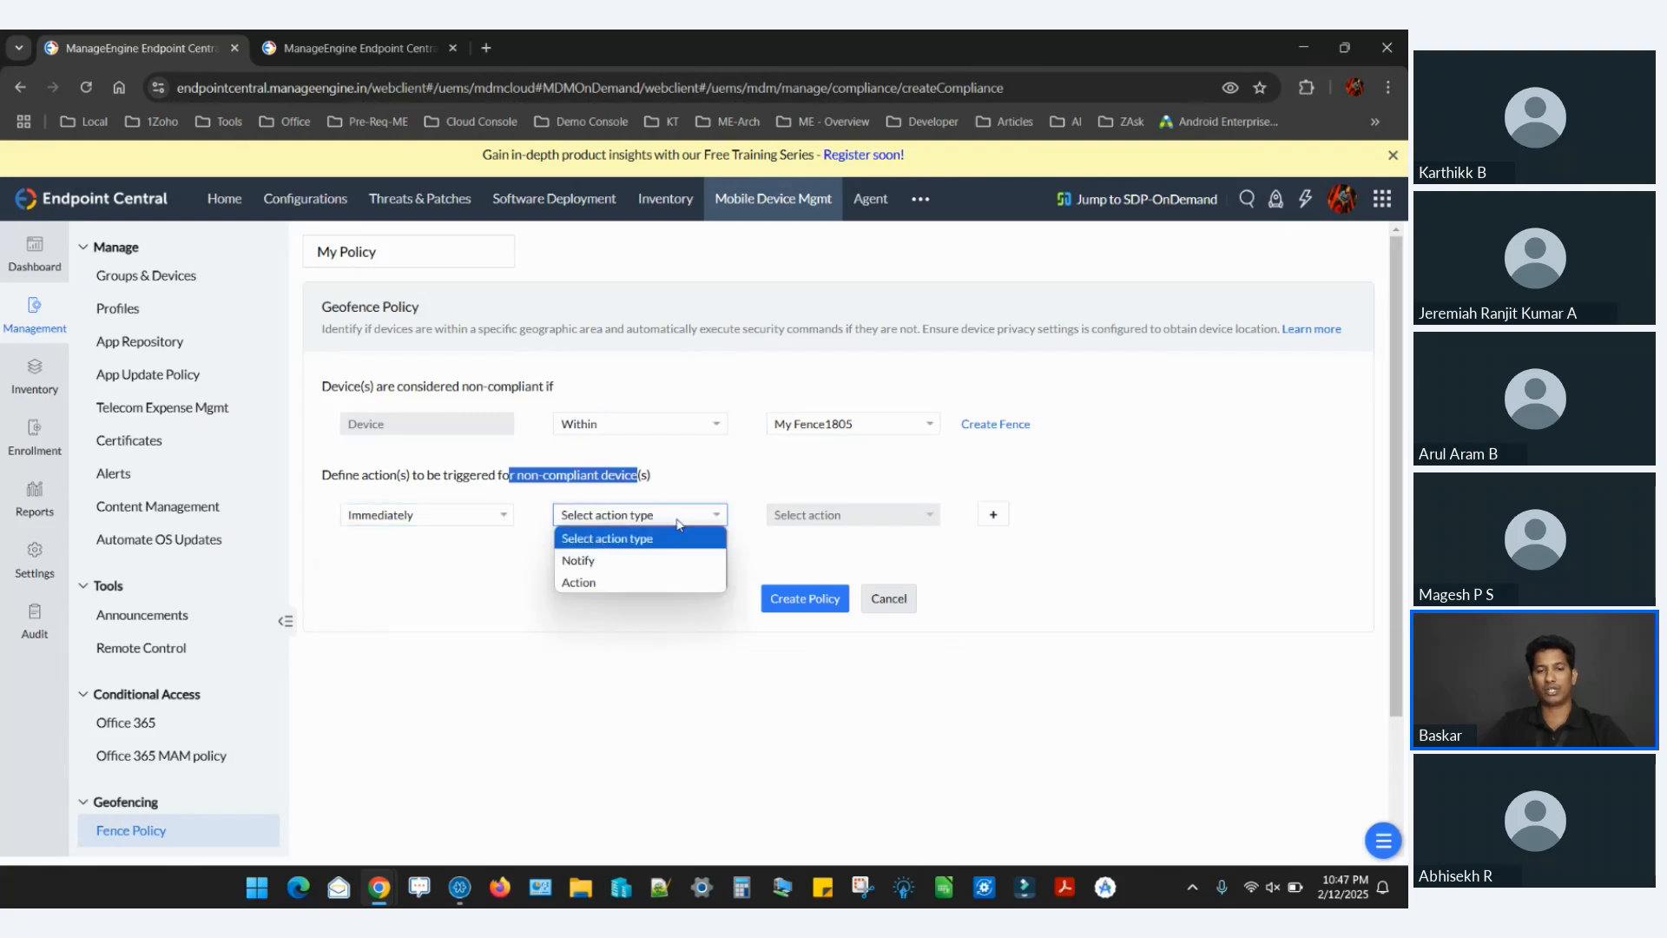
{"action": "left_click", "coordinate": [598, 563]}
{"action": "left_click", "coordinate": [821, 517]}
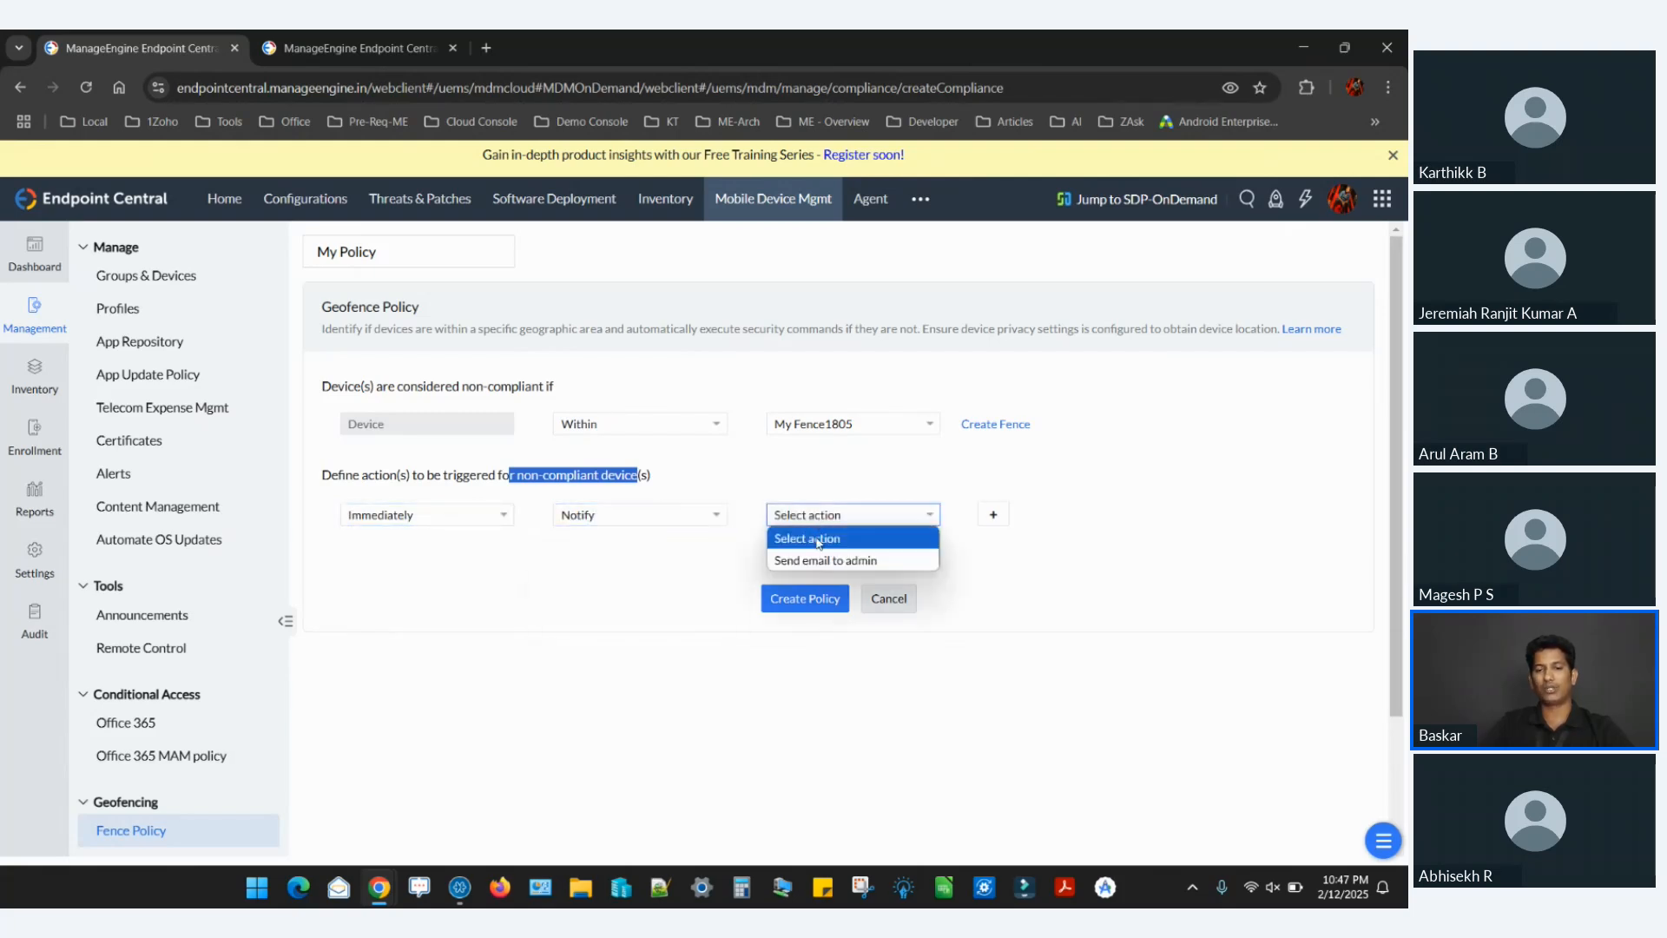
{"action": "left_click", "coordinate": [829, 560]}
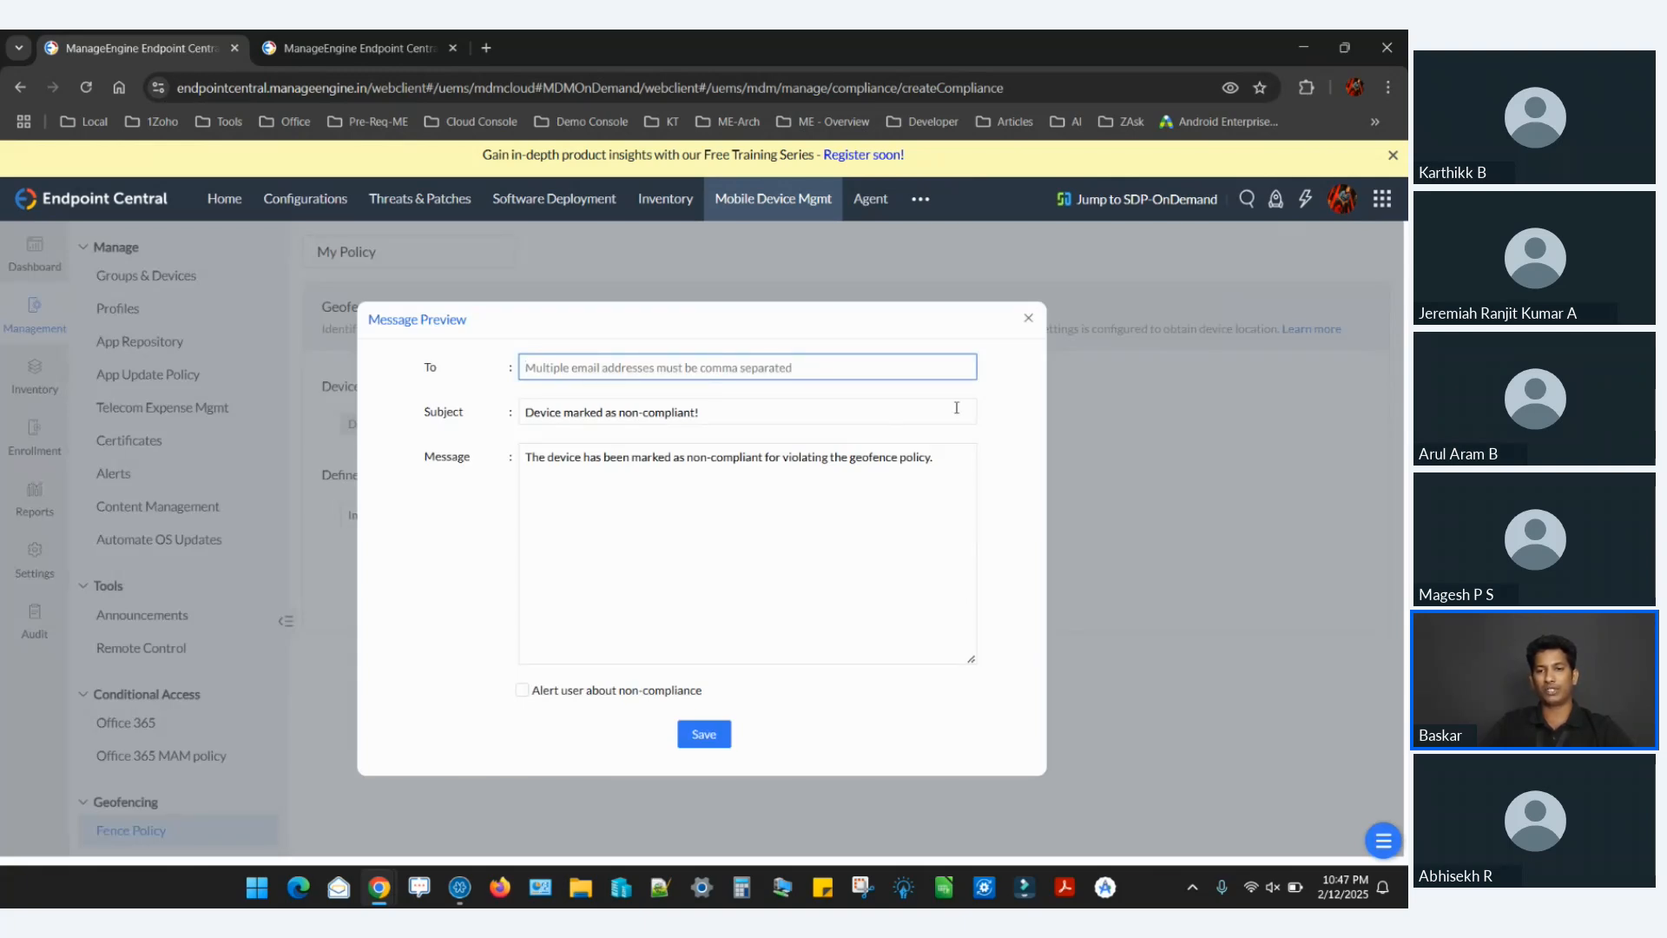
{"action": "left_click", "coordinate": [1028, 318]}
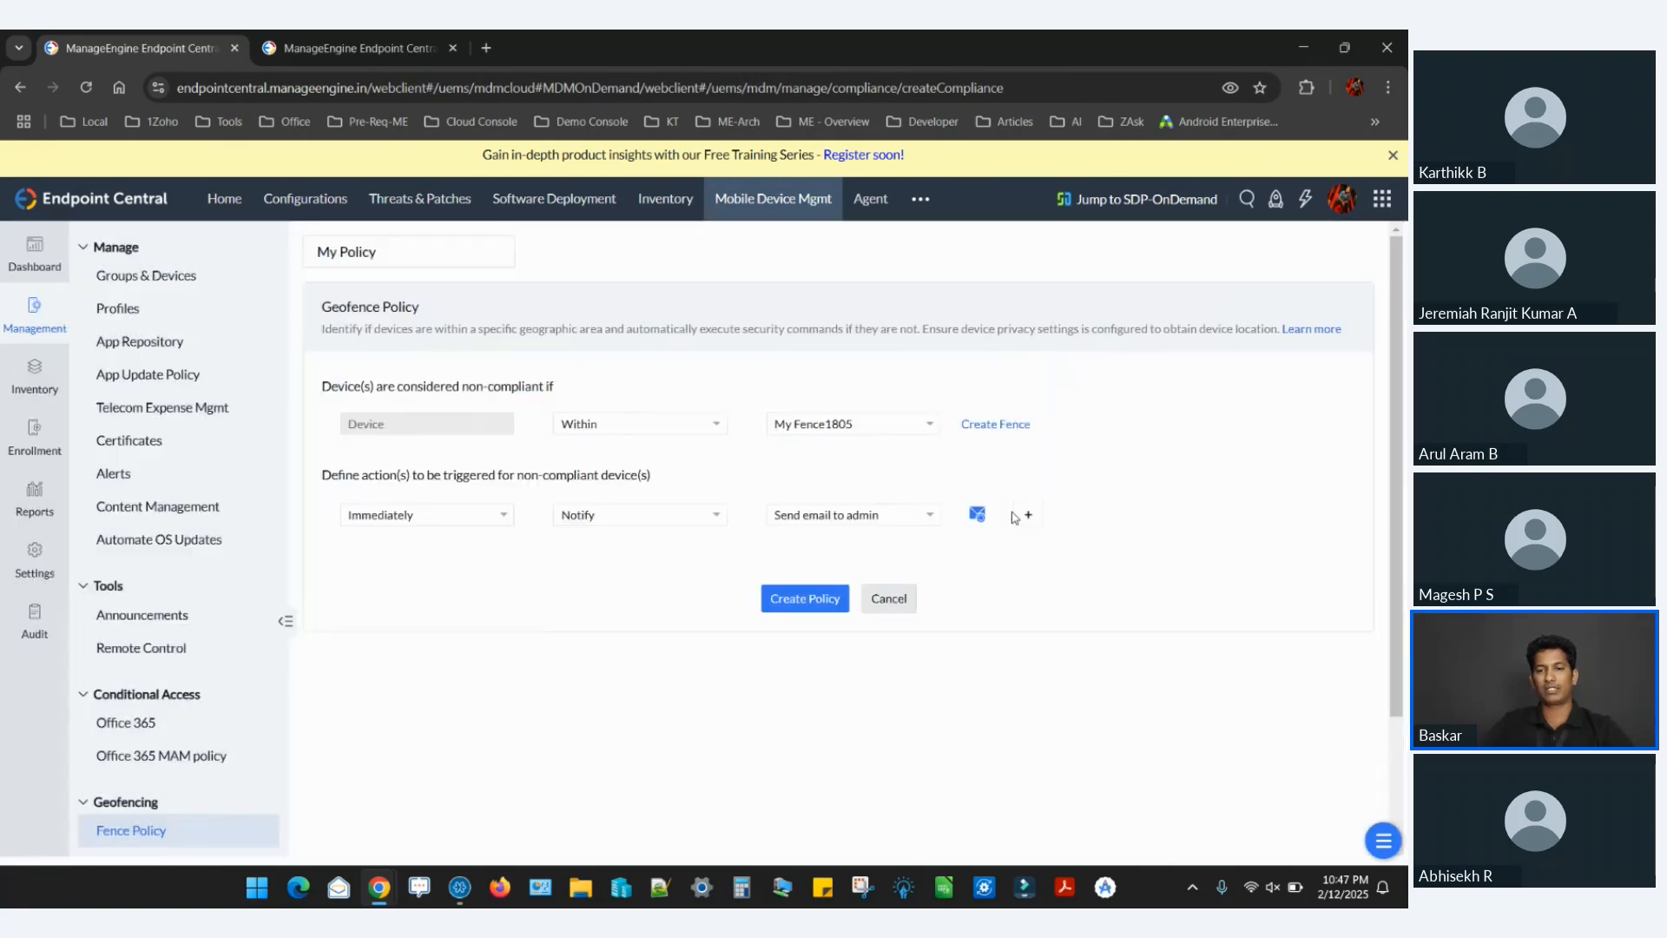
Add a second non-compliance response with frequency After a day, type Action and action Lost Mode.
{"action": "left_click", "coordinate": [1028, 515]}
{"action": "left_click", "coordinate": [473, 573]}
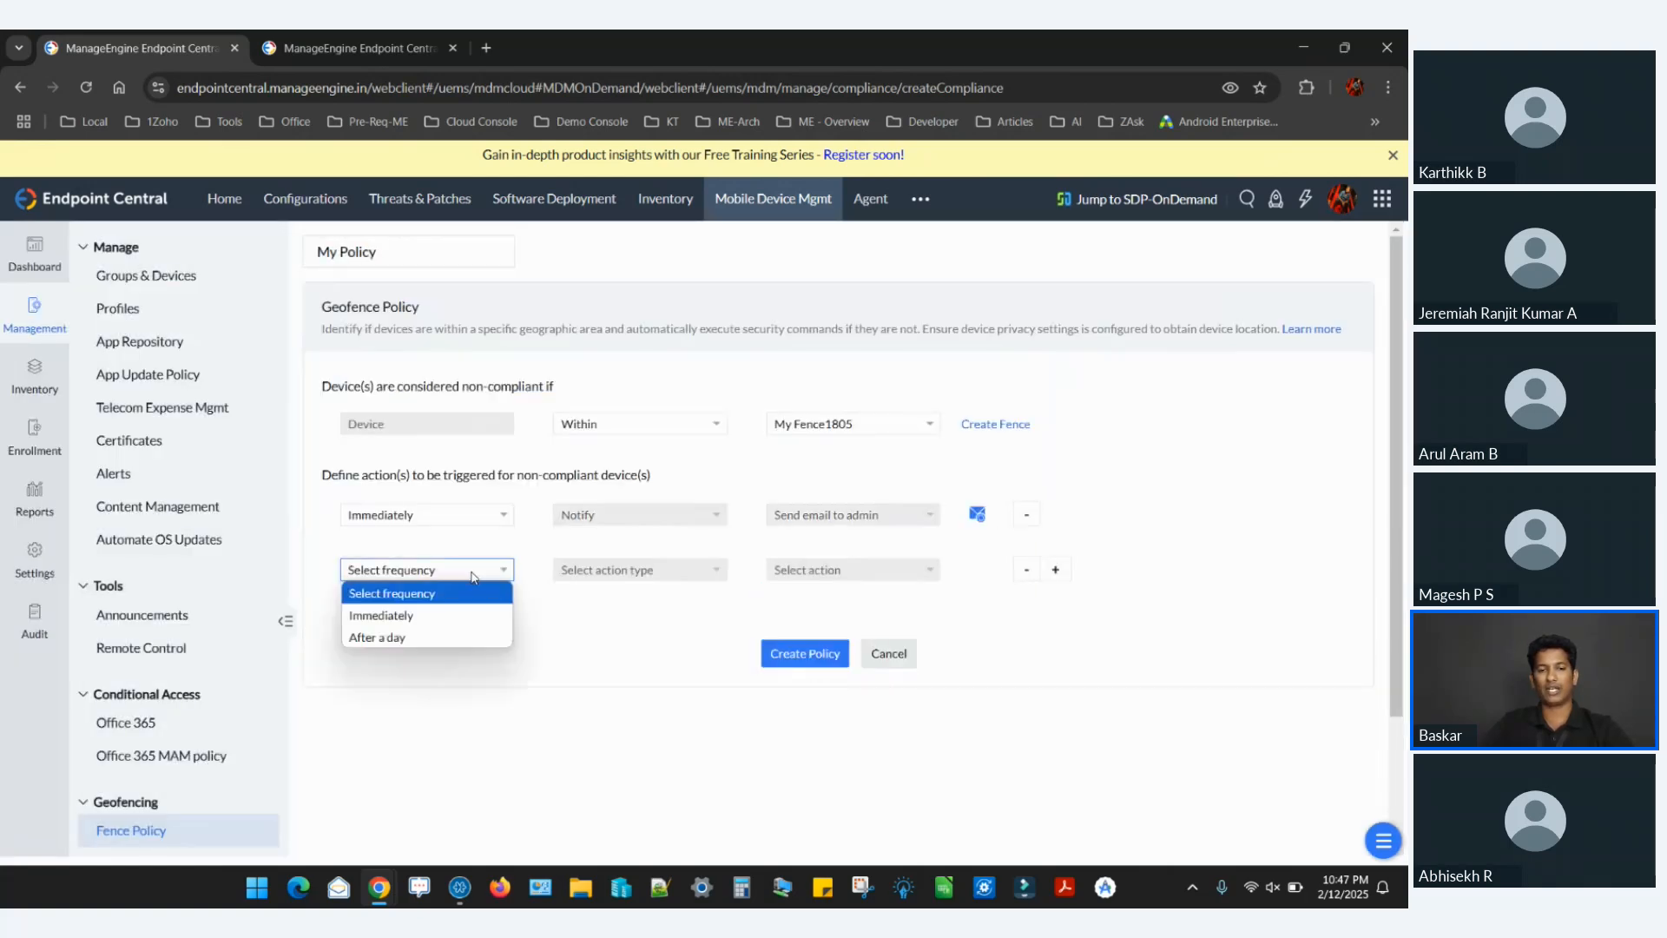
{"action": "left_click", "coordinate": [458, 637]}
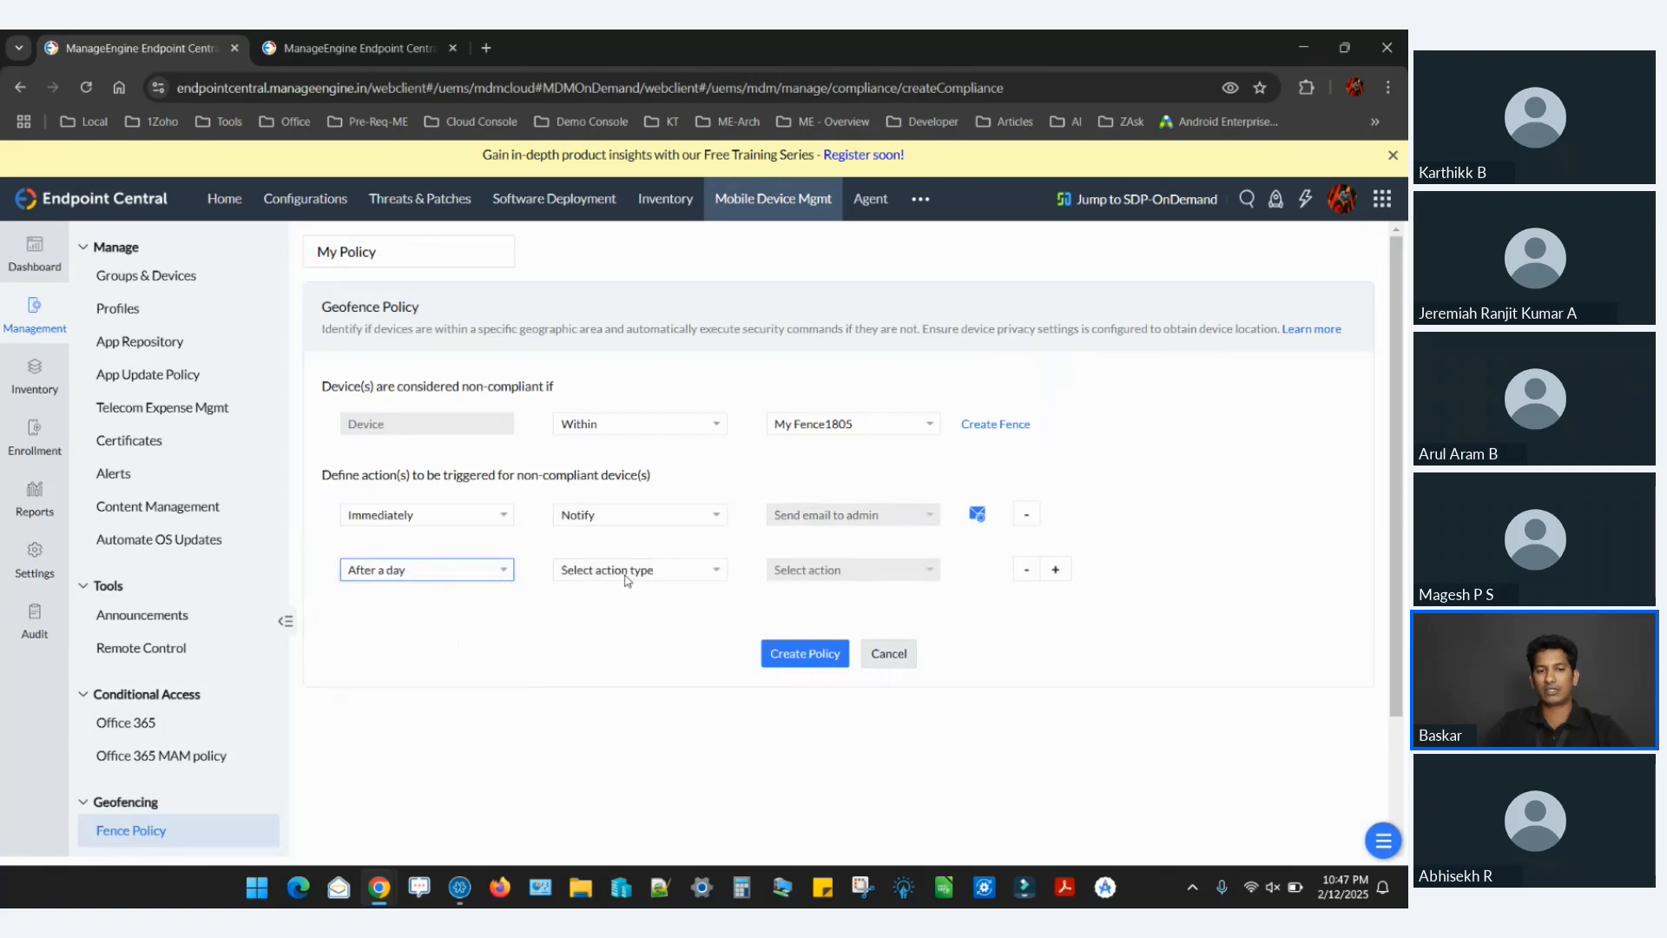
{"action": "right_click", "coordinate": [624, 578]}
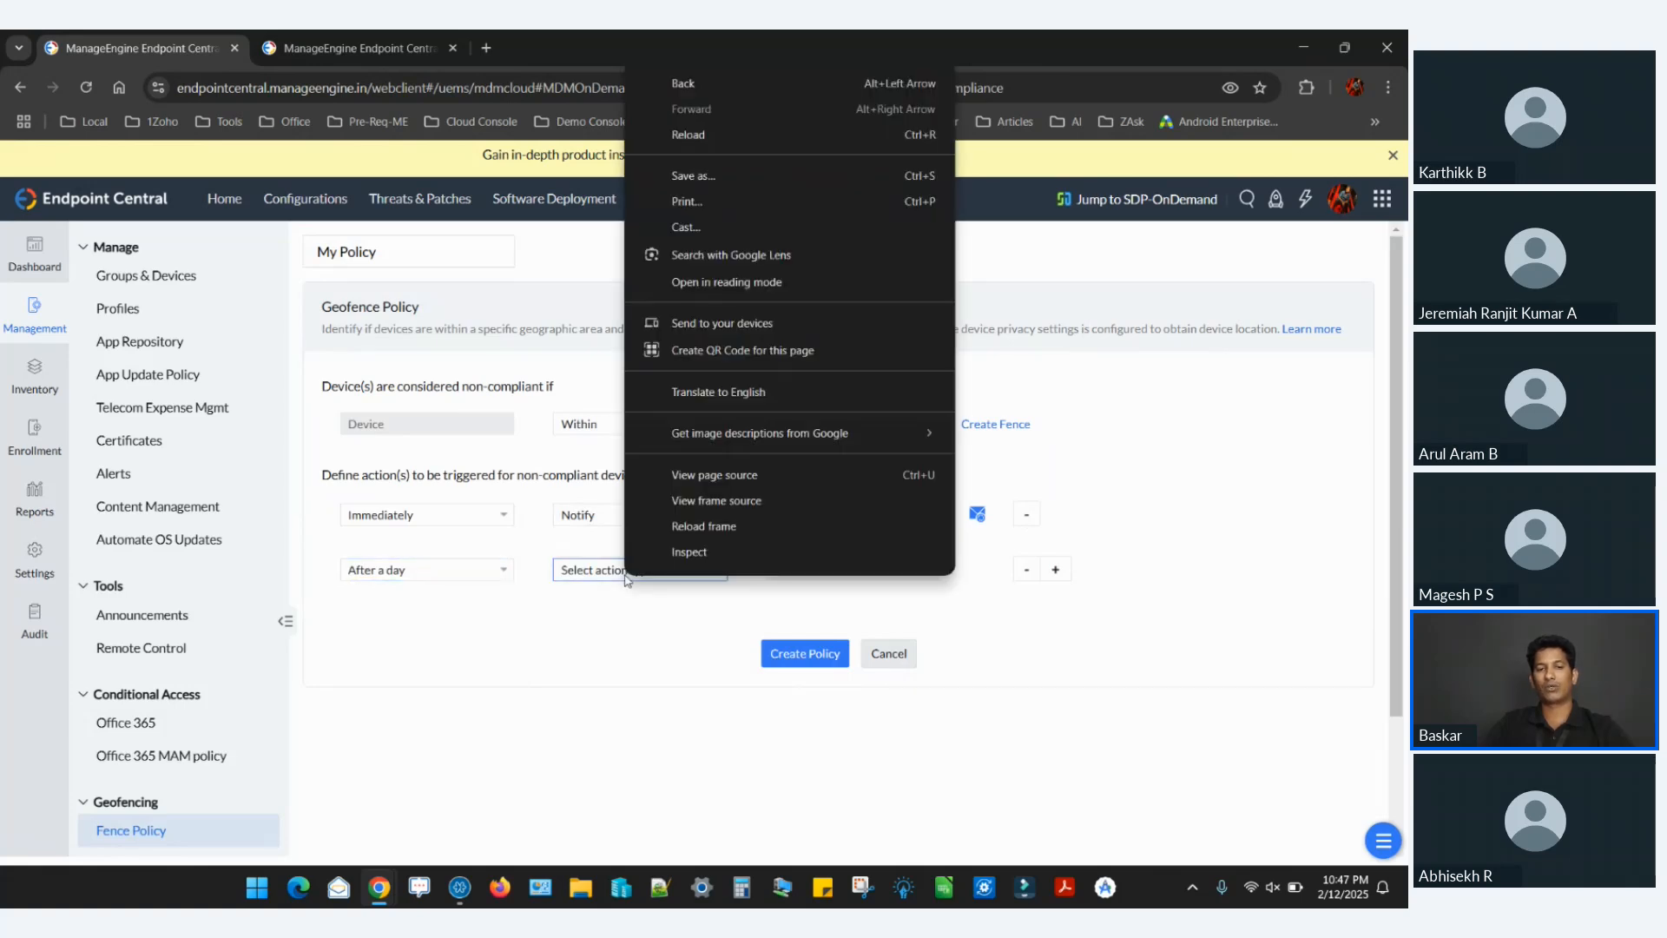
{"action": "left_click", "coordinate": [621, 579]}
{"action": "right_click", "coordinate": [621, 578]}
{"action": "left_click", "coordinate": [622, 577]}
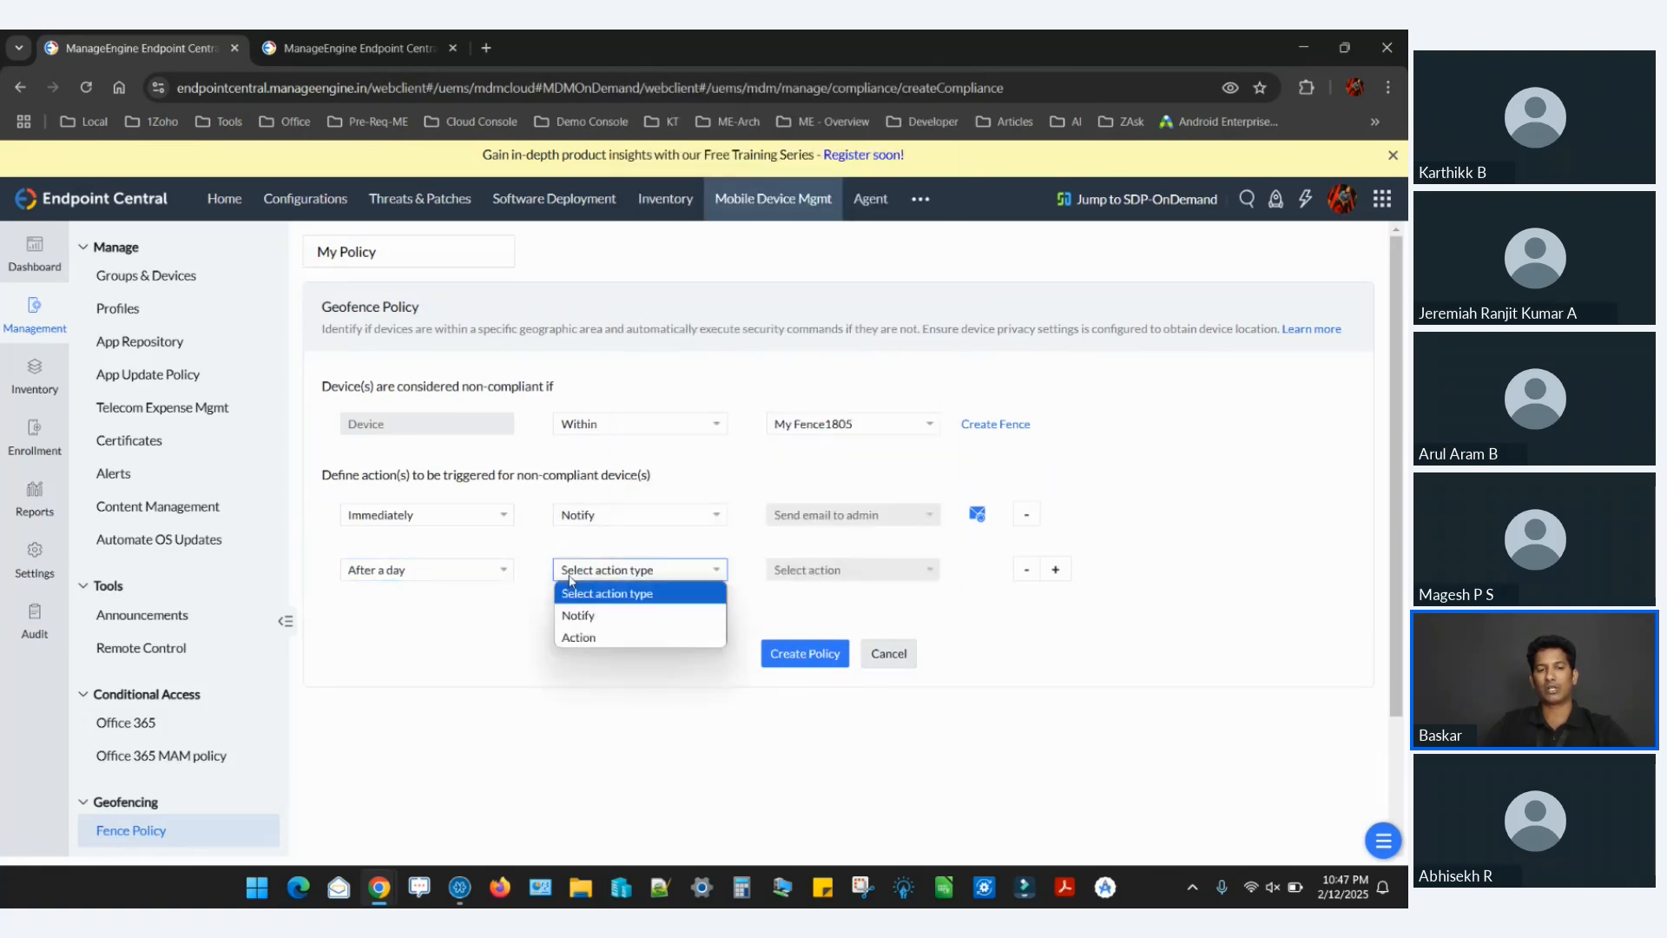
{"action": "left_click", "coordinate": [596, 633]}
{"action": "left_click", "coordinate": [836, 571]}
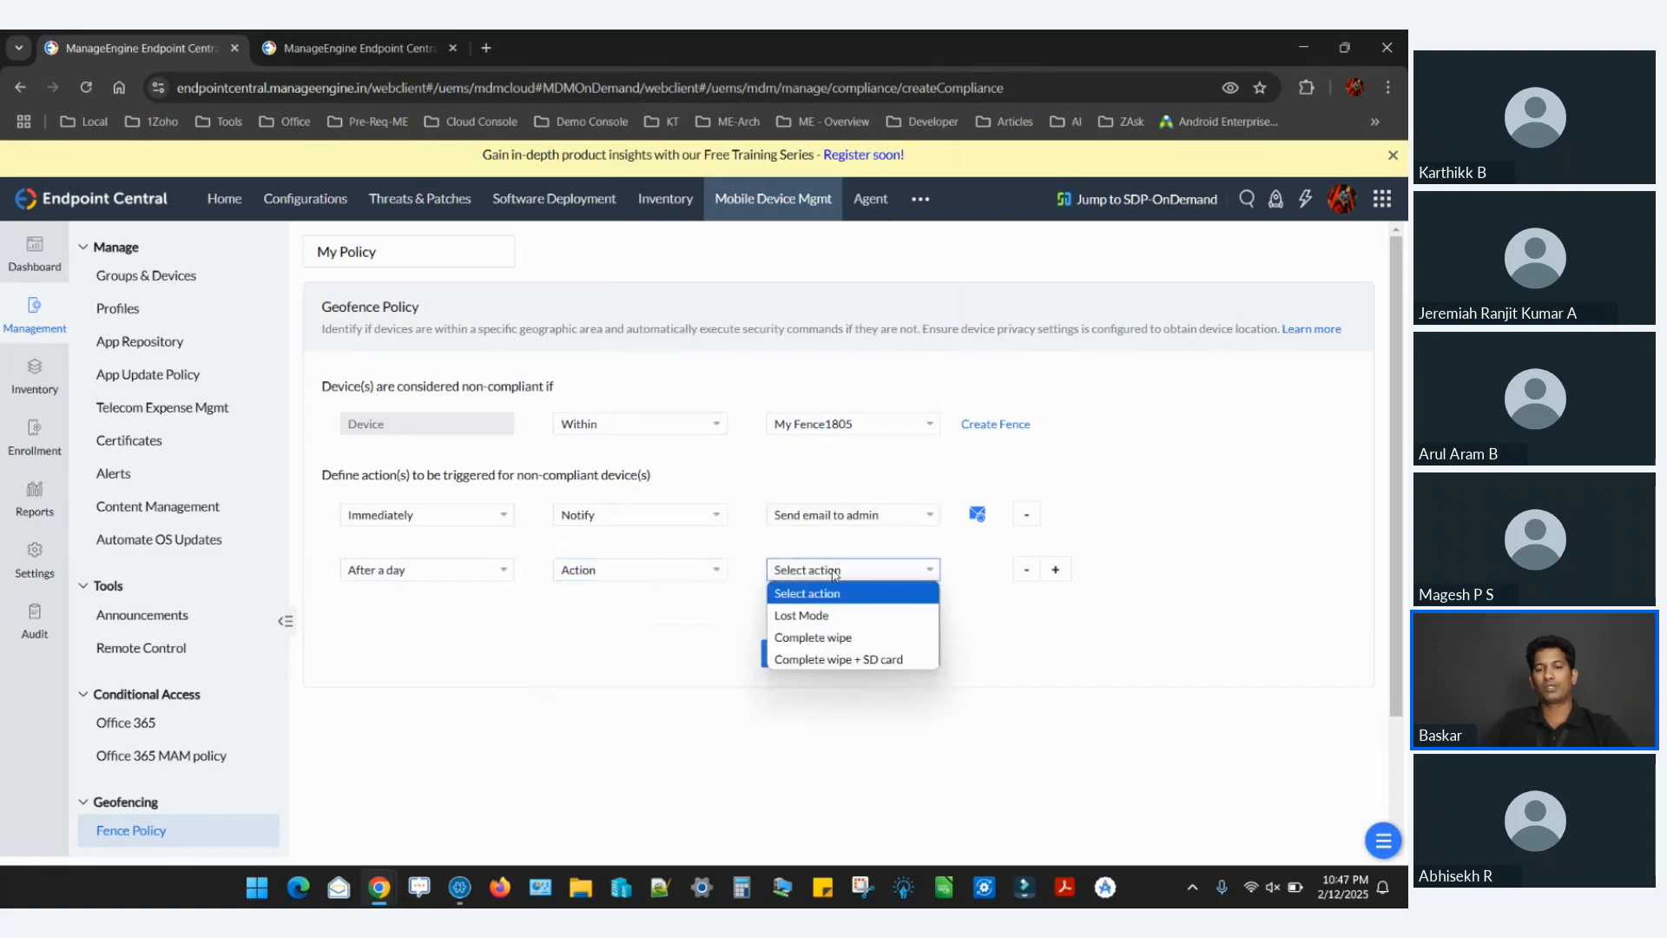
{"action": "left_click", "coordinate": [832, 616]}
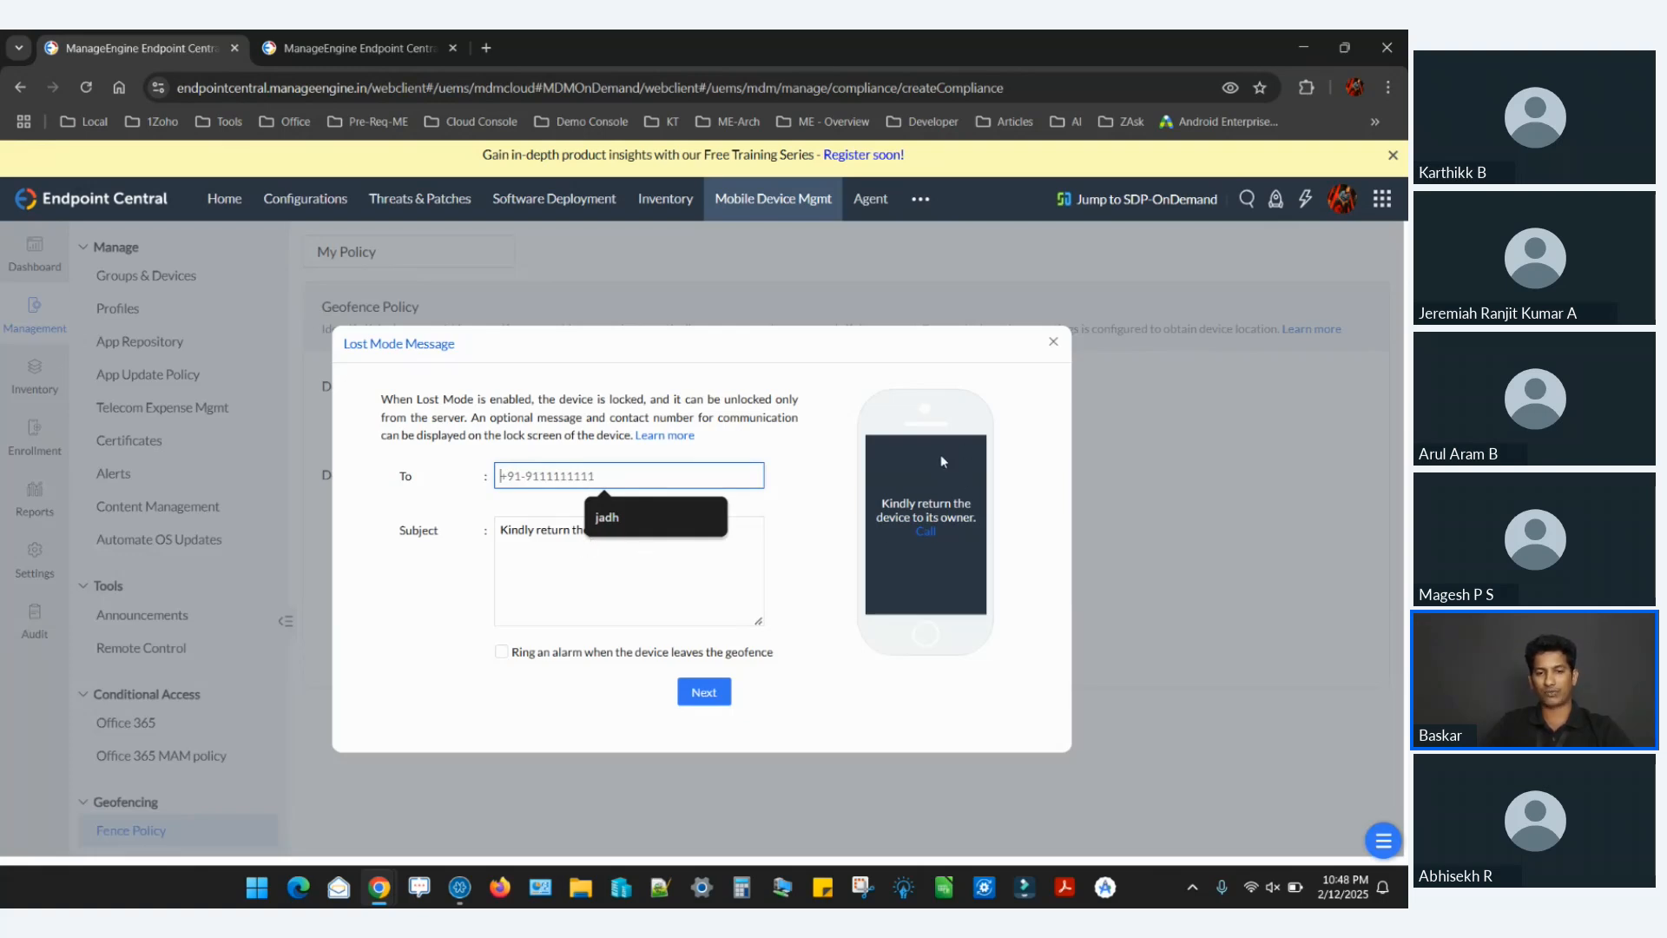
Enable the alarm for when the device leaves the geofence in the Lost Mode message, and close the dialog.
{"action": "right_click", "coordinate": [501, 657]}
{"action": "left_click", "coordinate": [501, 658]}
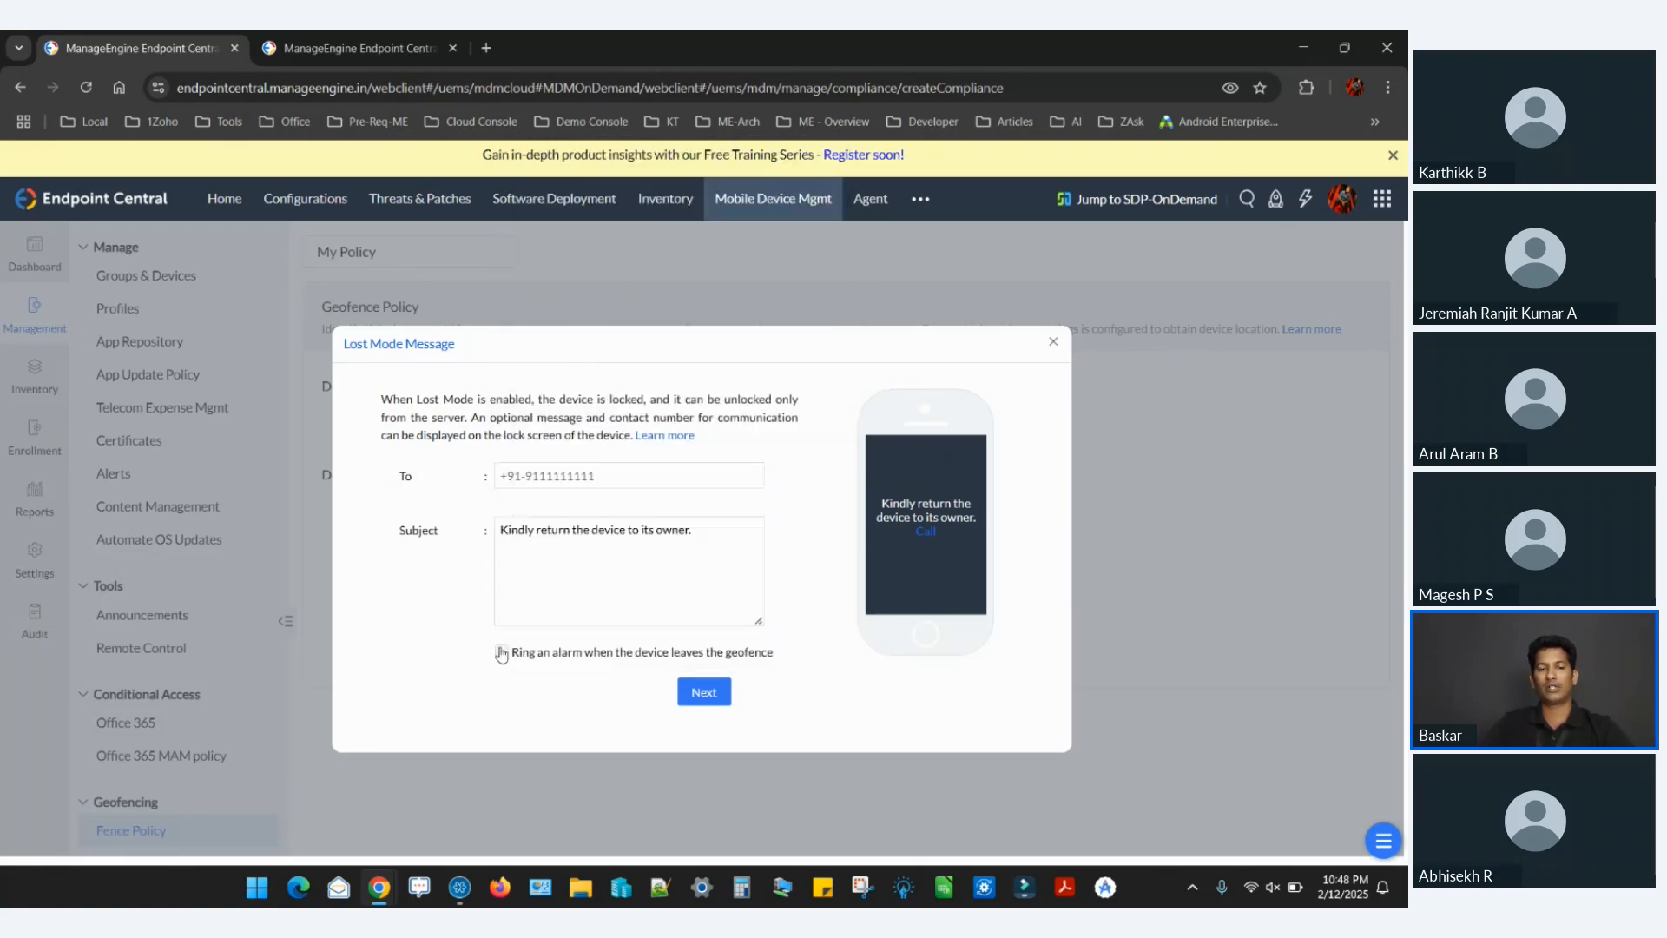
{"action": "left_click", "coordinate": [501, 653]}
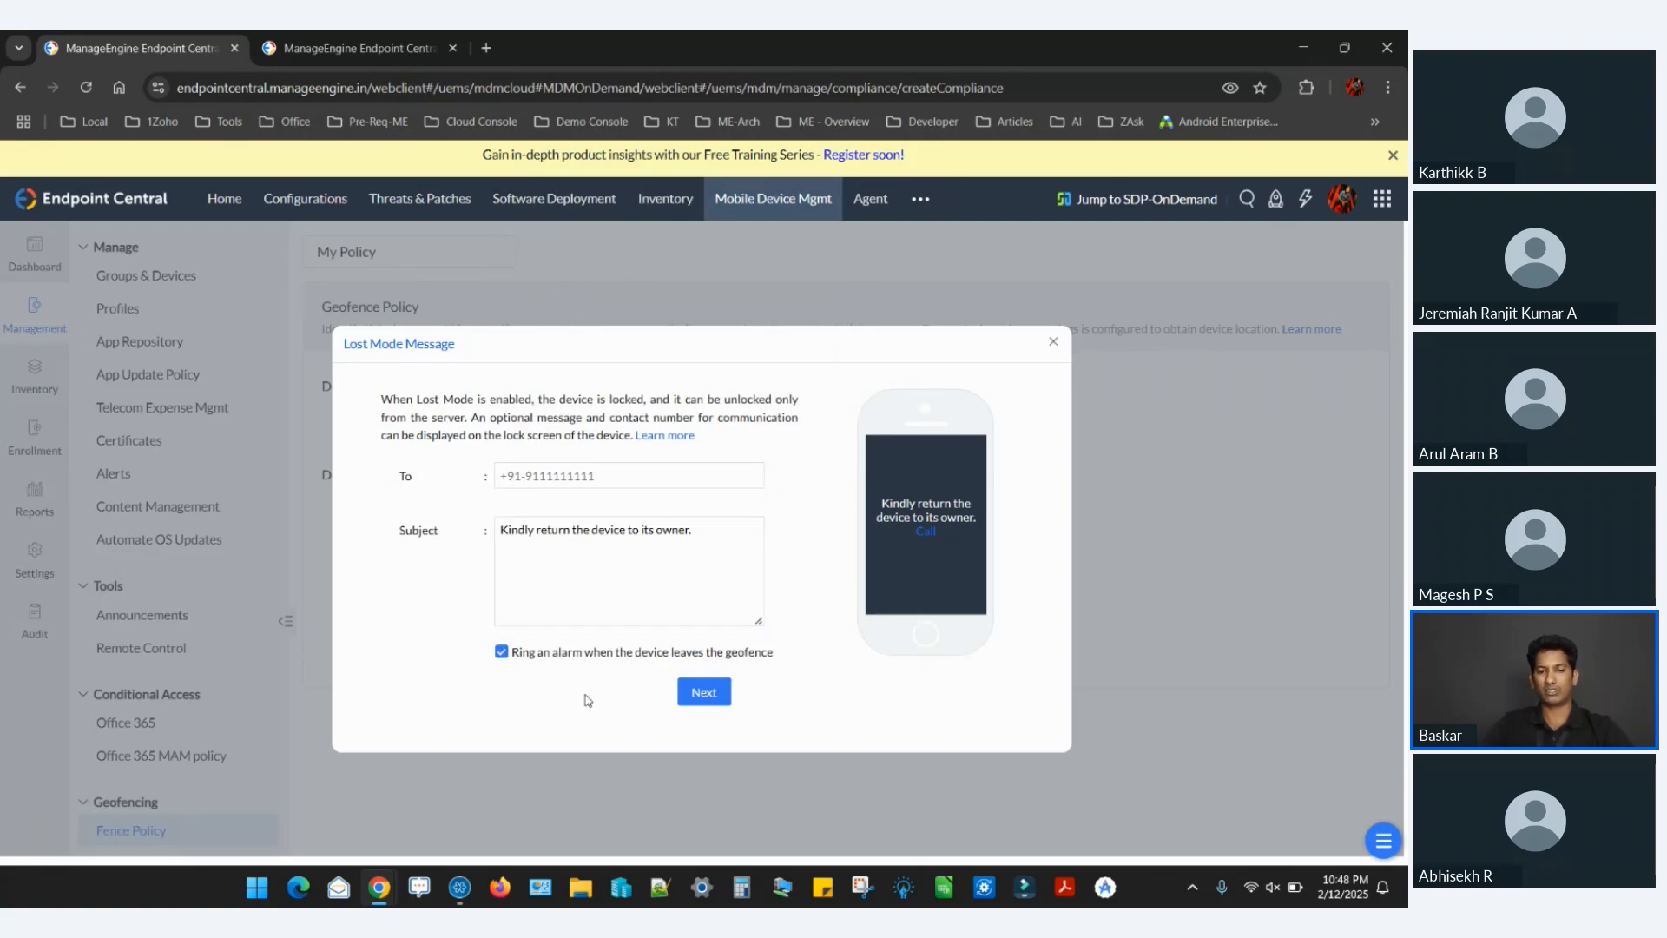
{"action": "left_click", "coordinate": [1050, 346]}
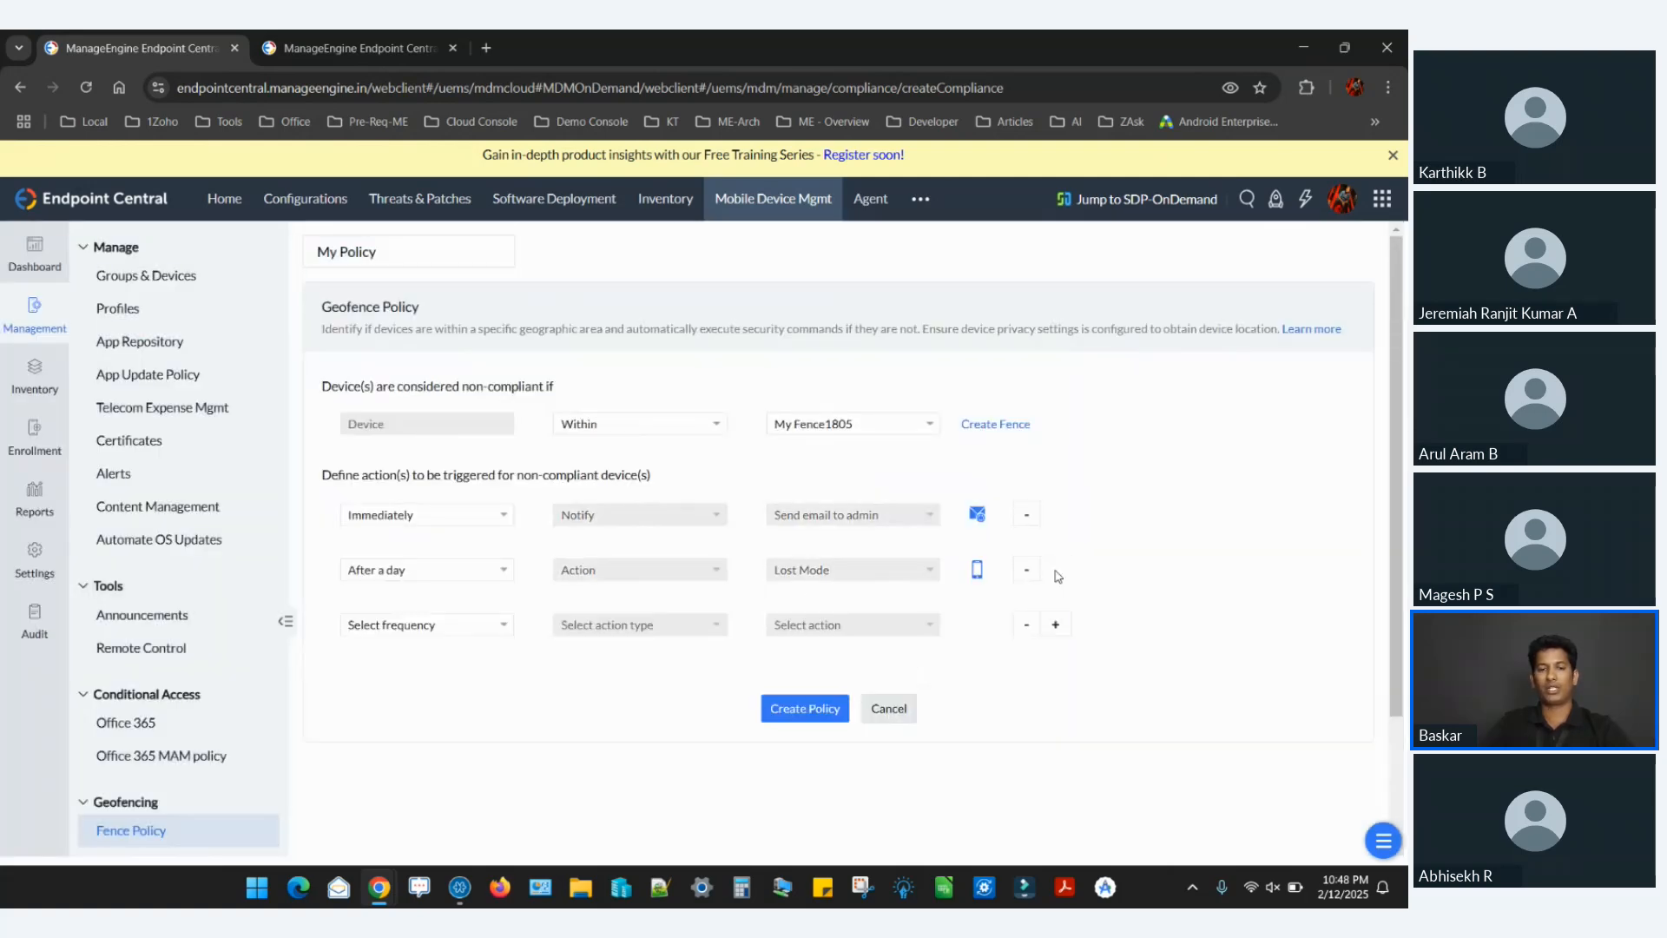
Configure a third non-compliance response as After a day, Action, trying Complete wipe and settling on Complete wipe + SD card.
{"action": "right_click", "coordinate": [484, 633]}
{"action": "left_click", "coordinate": [420, 623]}
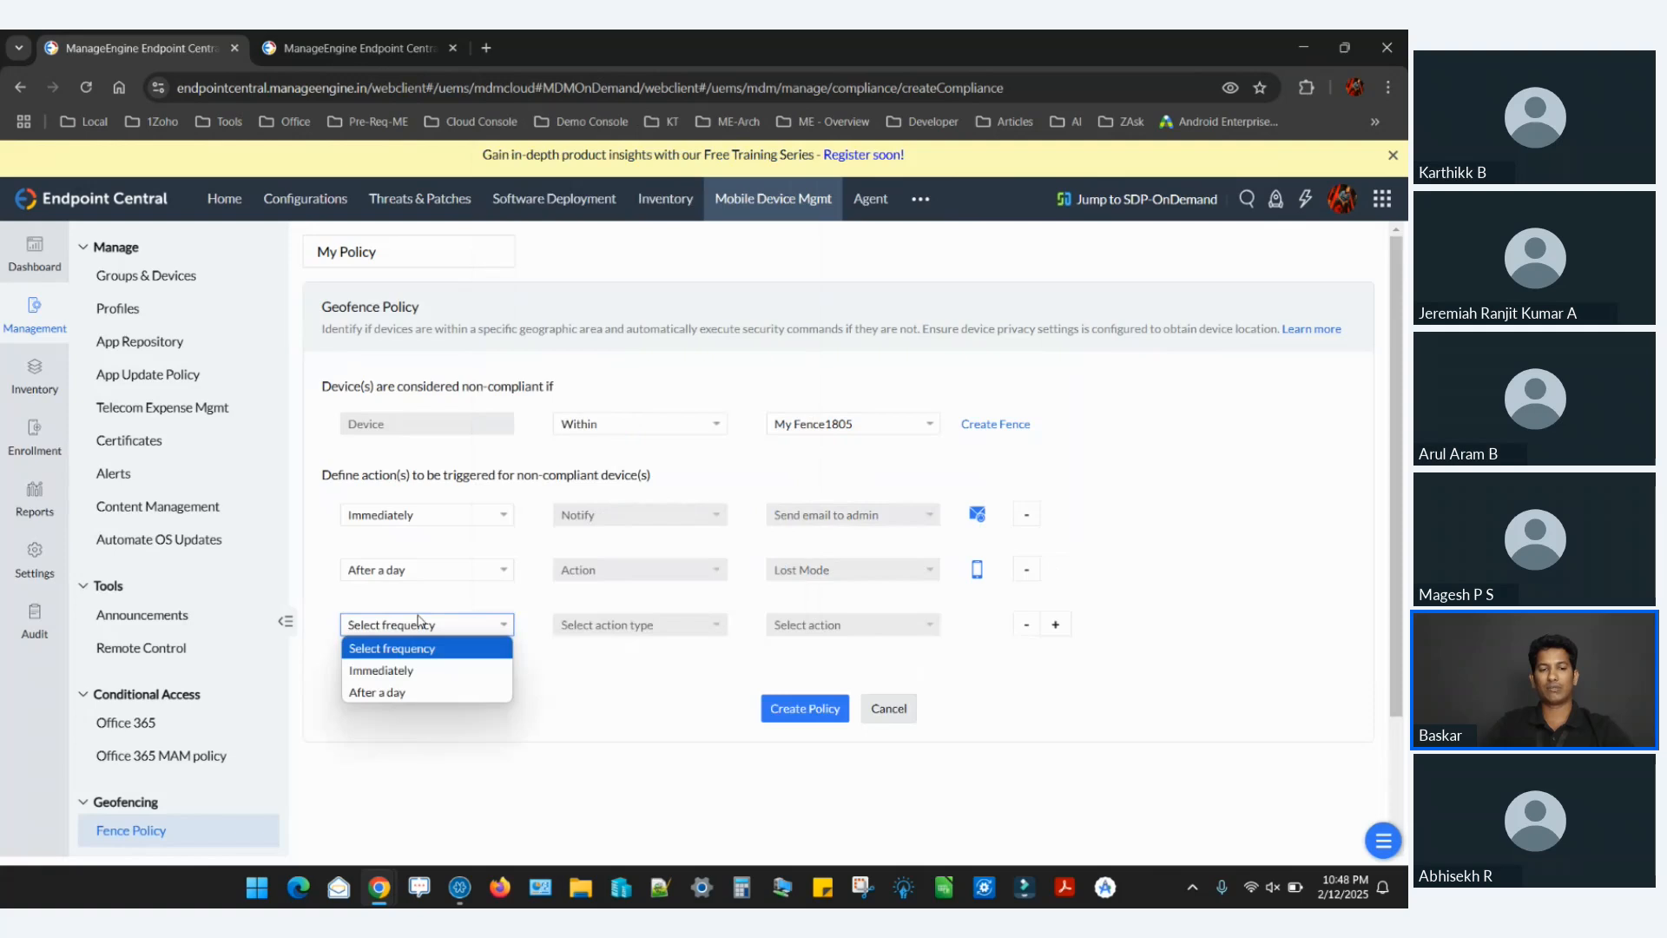
{"action": "left_click", "coordinate": [412, 693]}
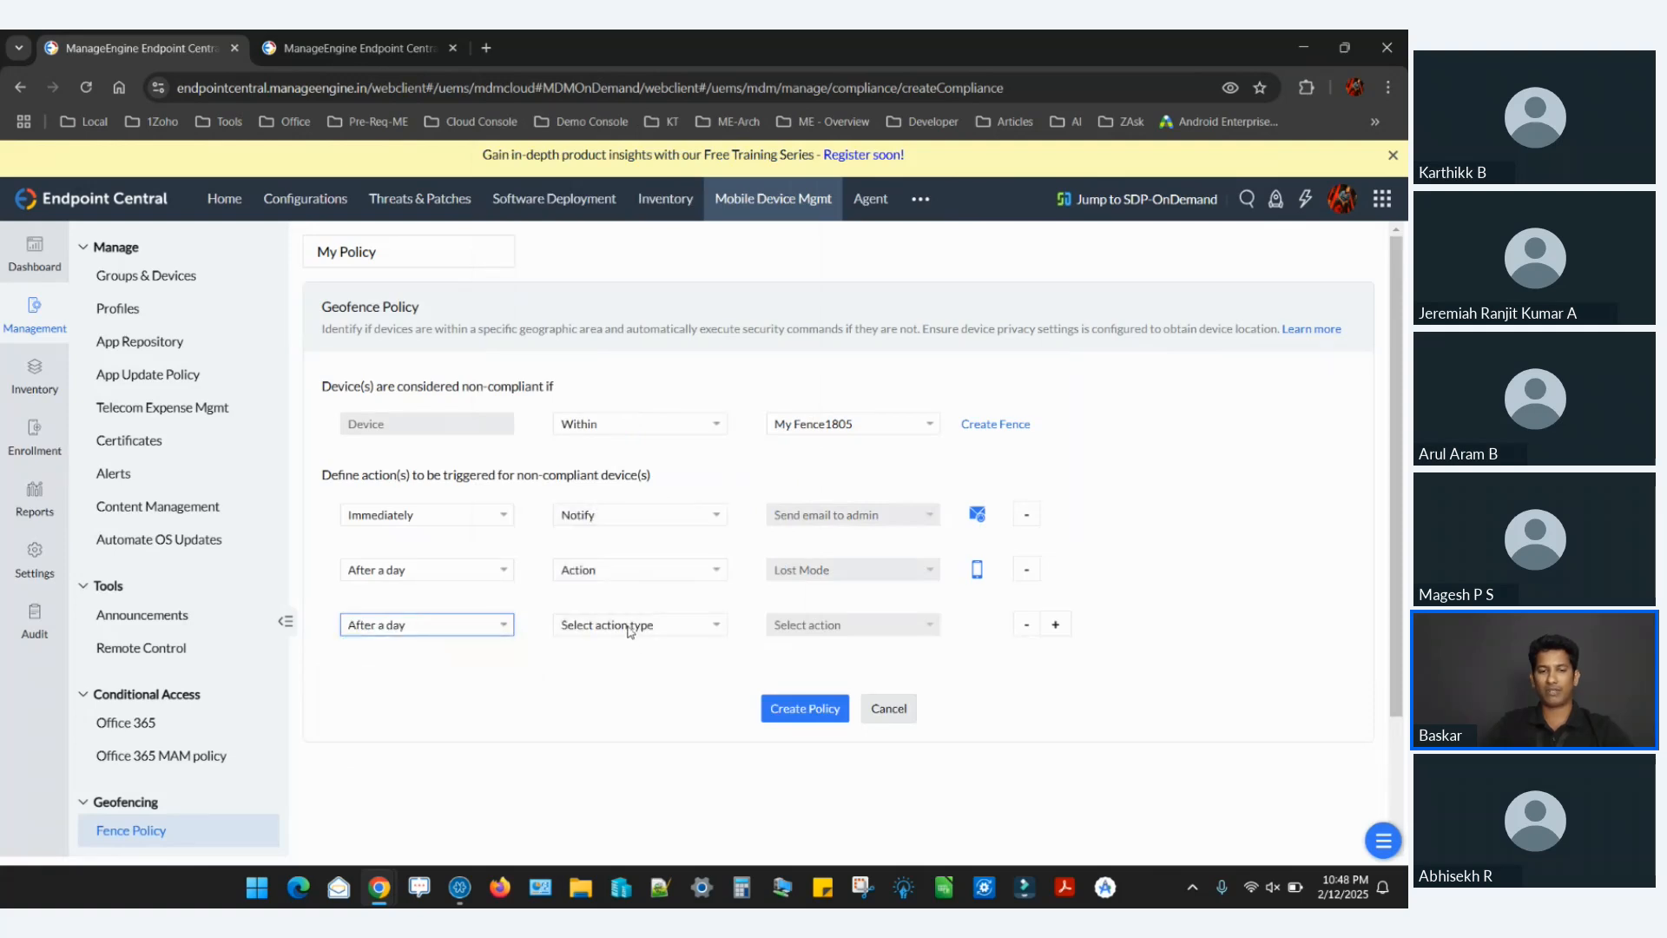
{"action": "left_click", "coordinate": [631, 626]}
{"action": "left_click", "coordinate": [622, 692]}
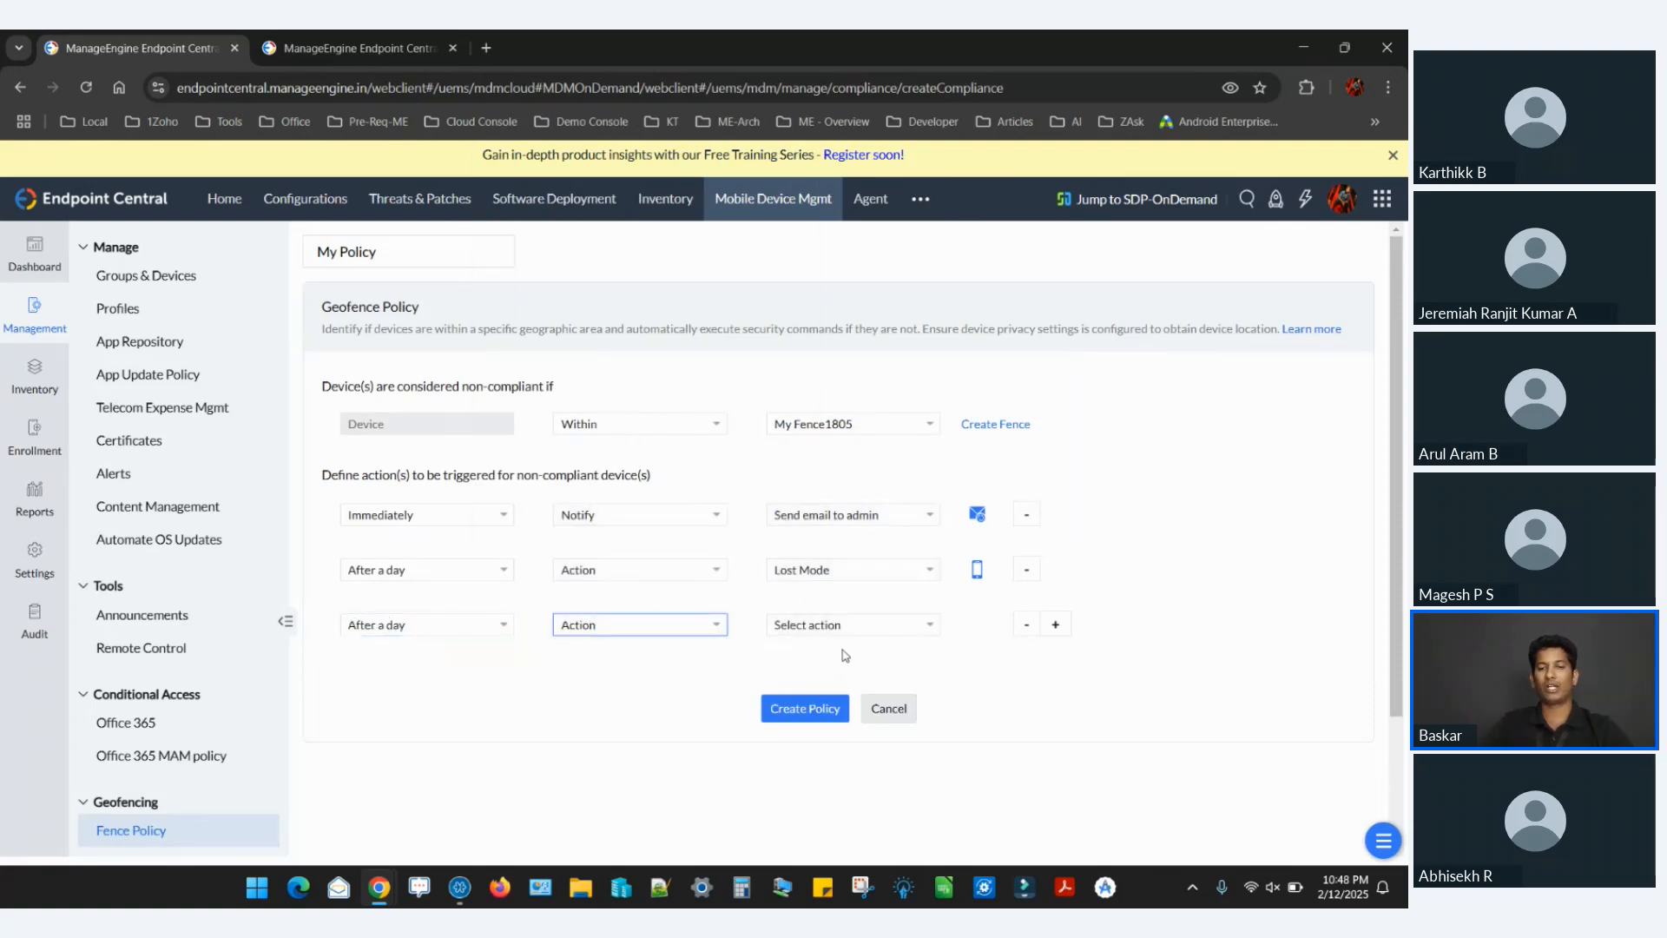
{"action": "left_click", "coordinate": [839, 624]}
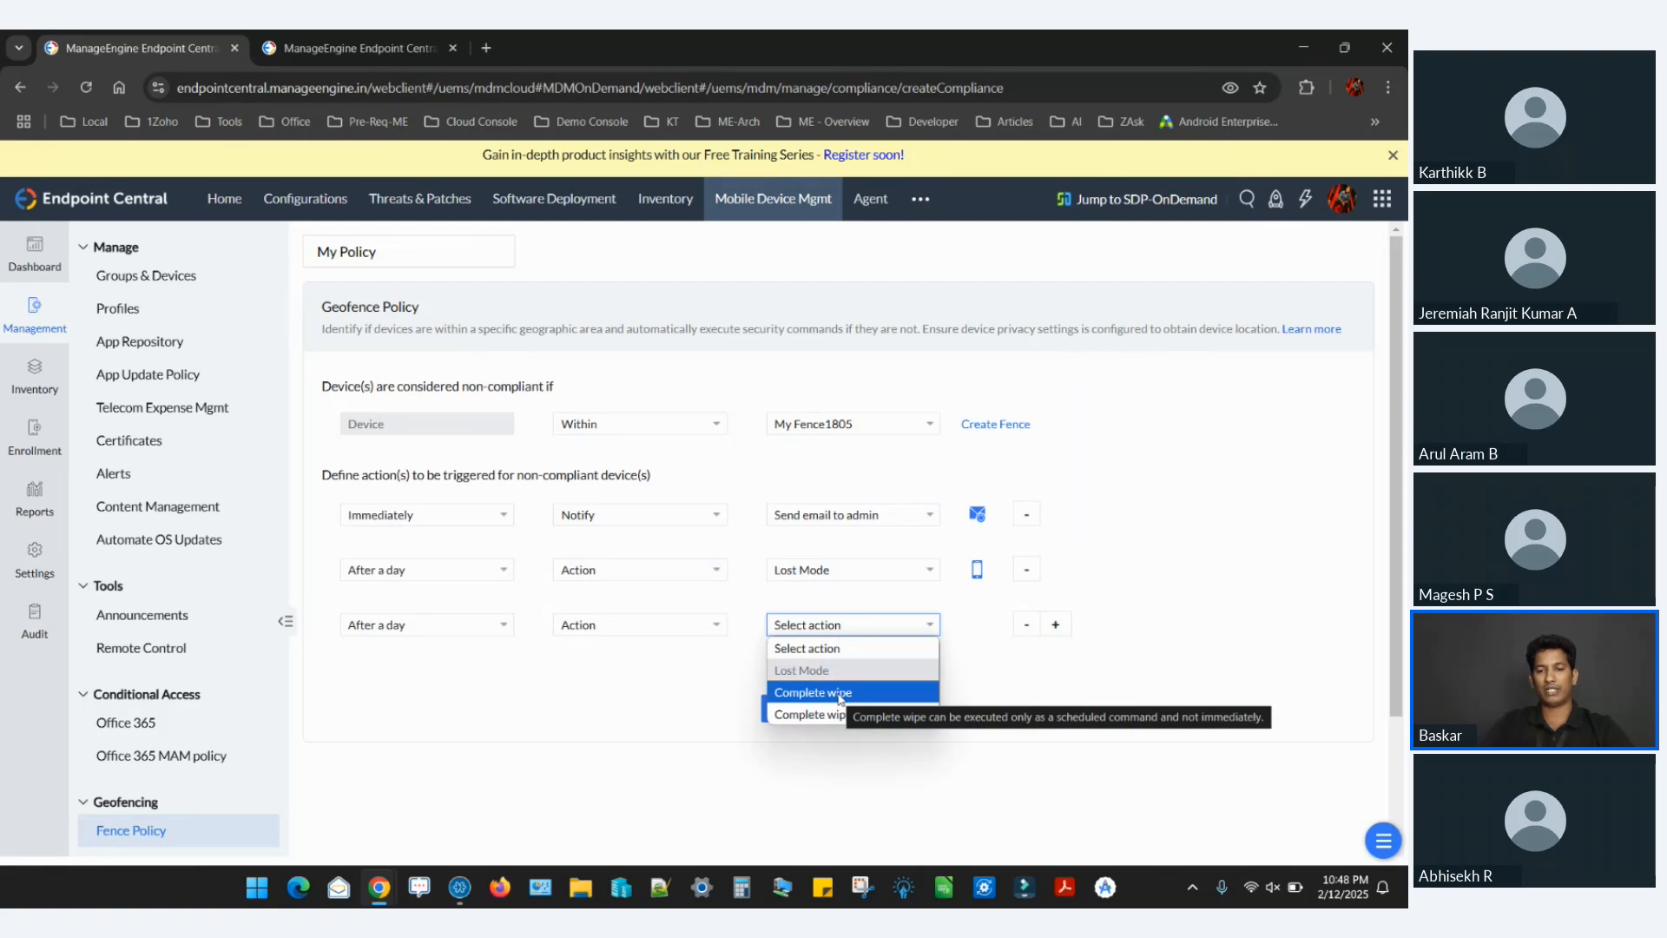
{"action": "left_click", "coordinate": [813, 692]}
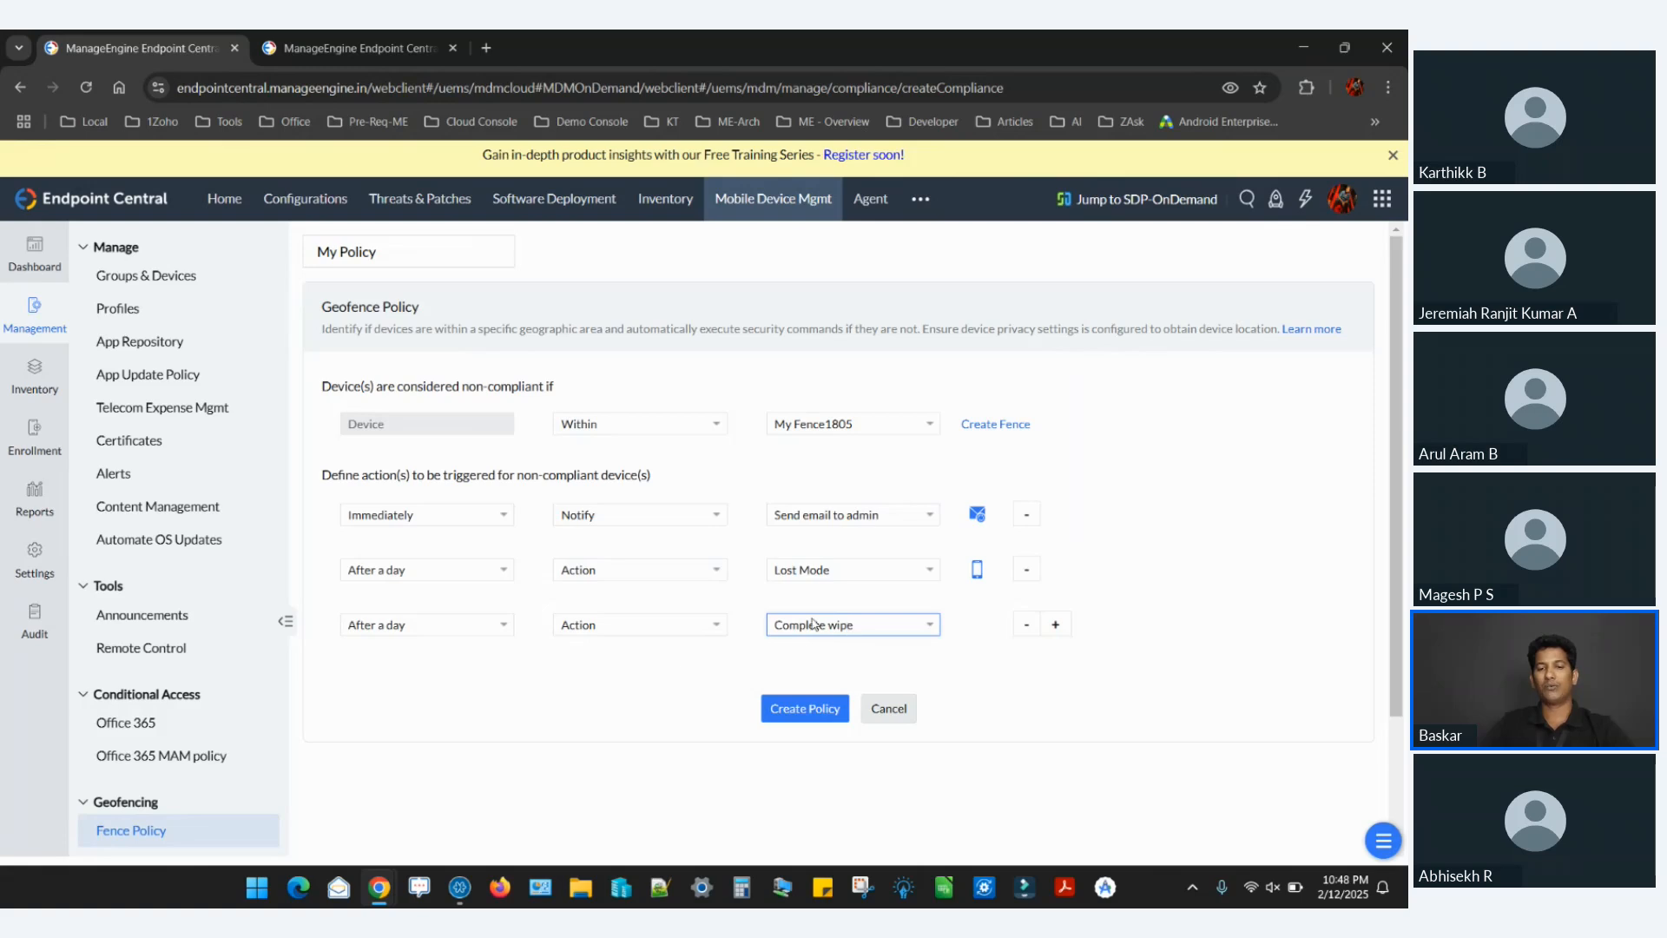
{"action": "left_click", "coordinate": [854, 630]}
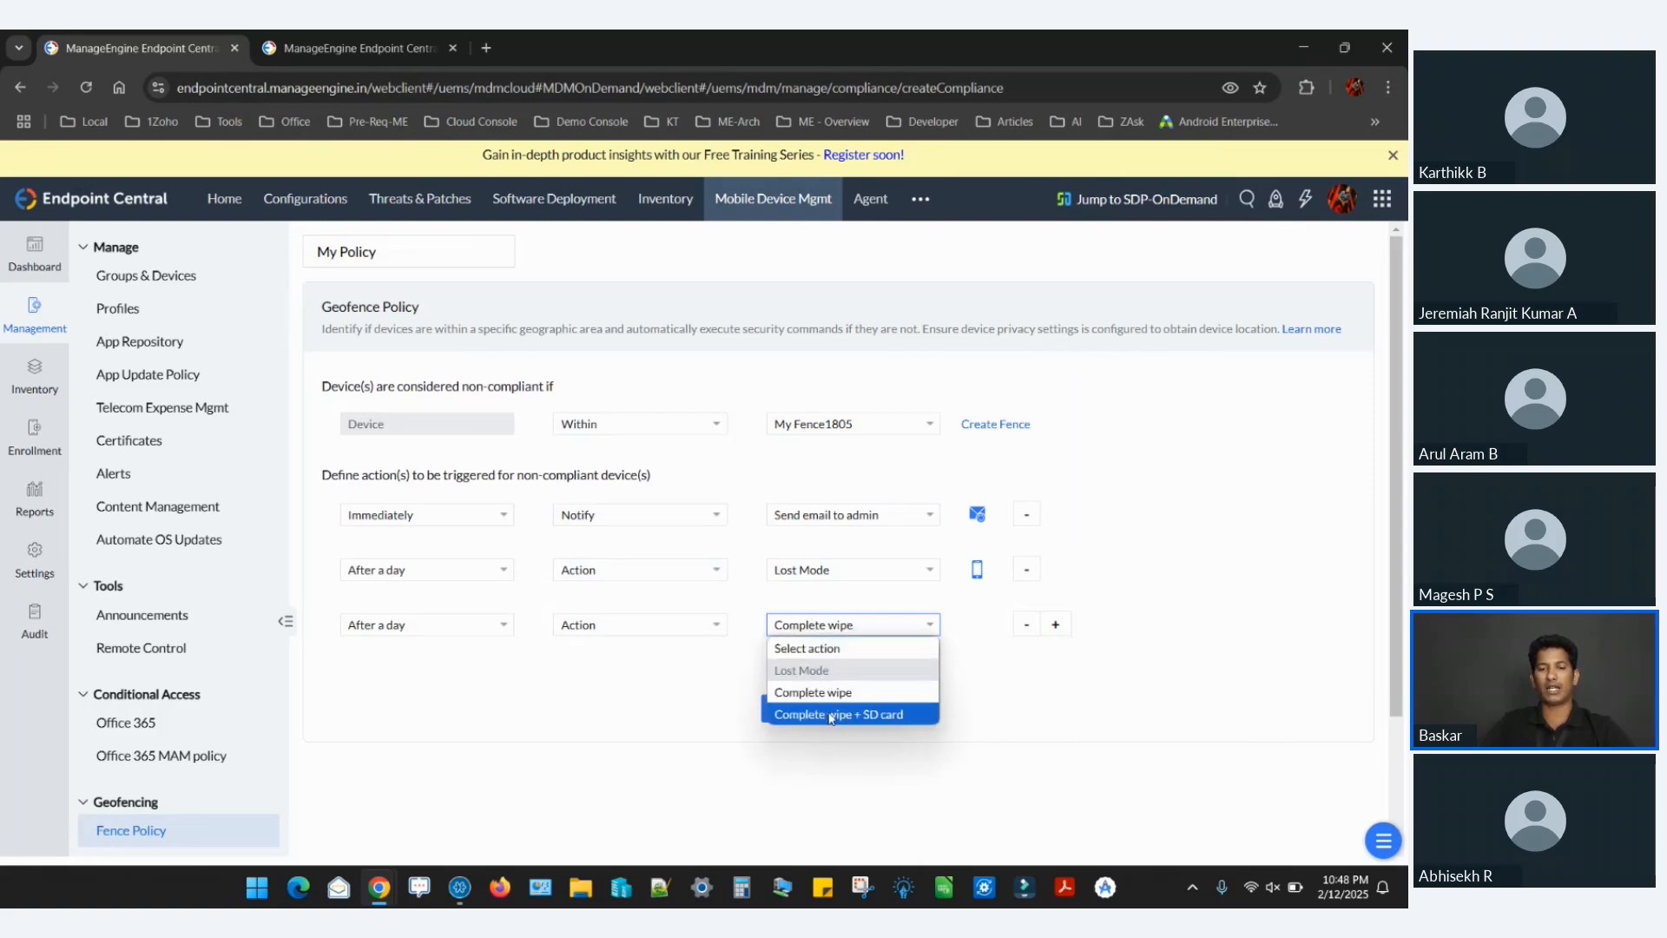
{"action": "left_click", "coordinate": [831, 715]}
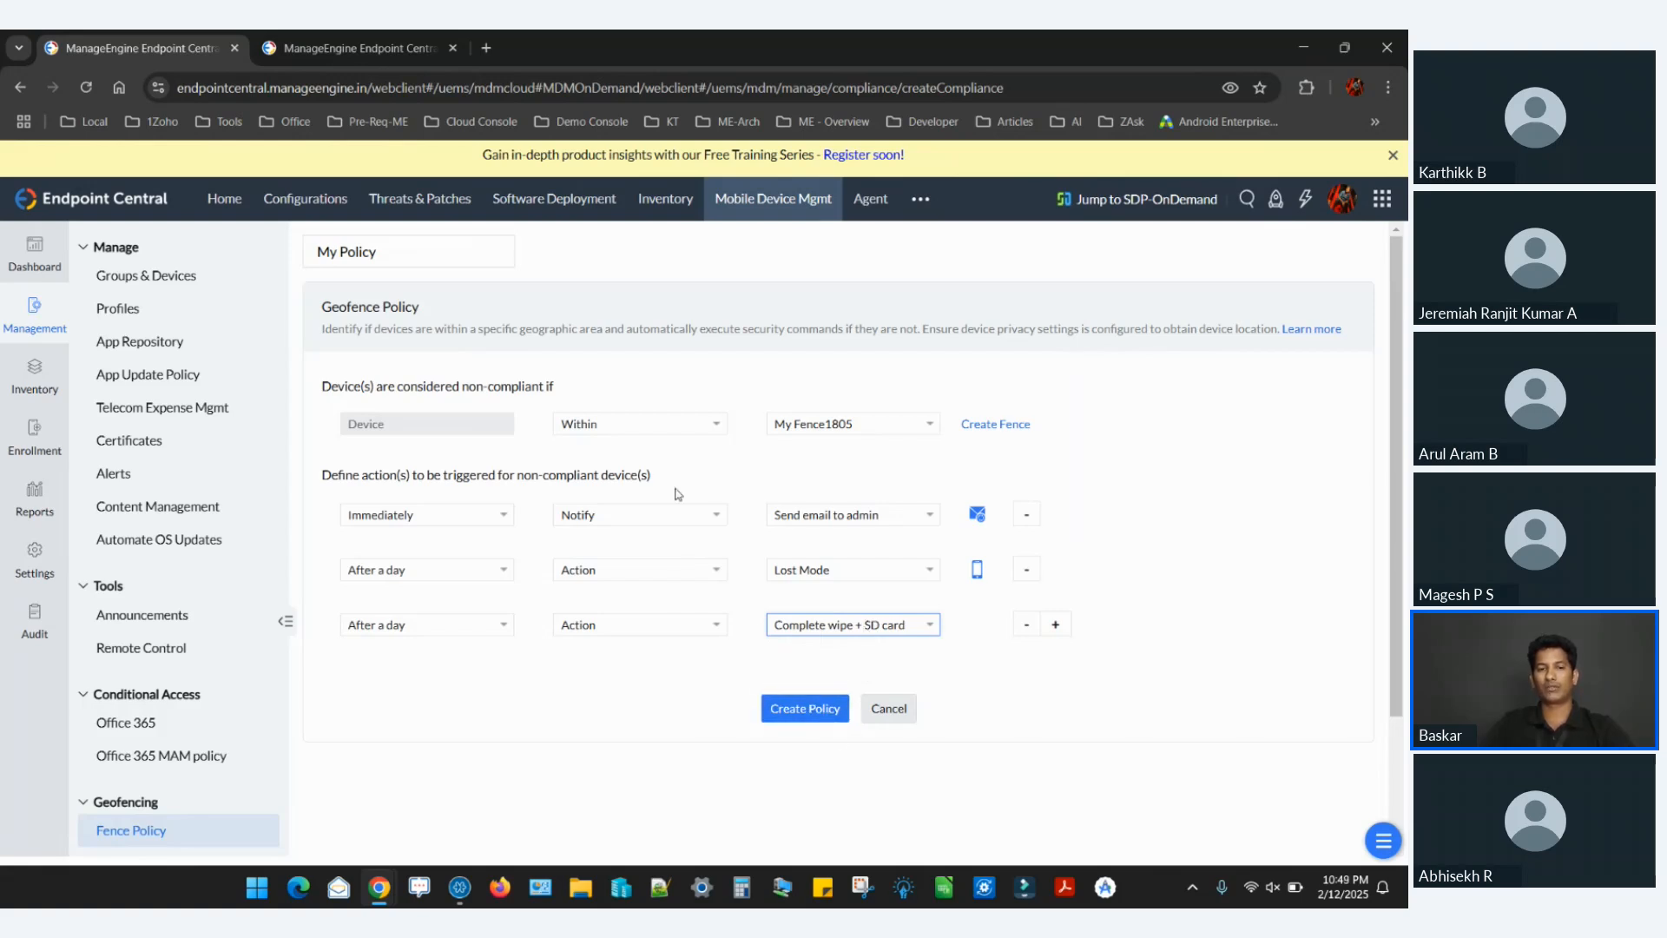
Leave the fence policy form without creating the policy and open the Groups & Devices list.
{"action": "right_click", "coordinate": [212, 276]}
{"action": "left_click", "coordinate": [173, 276]}
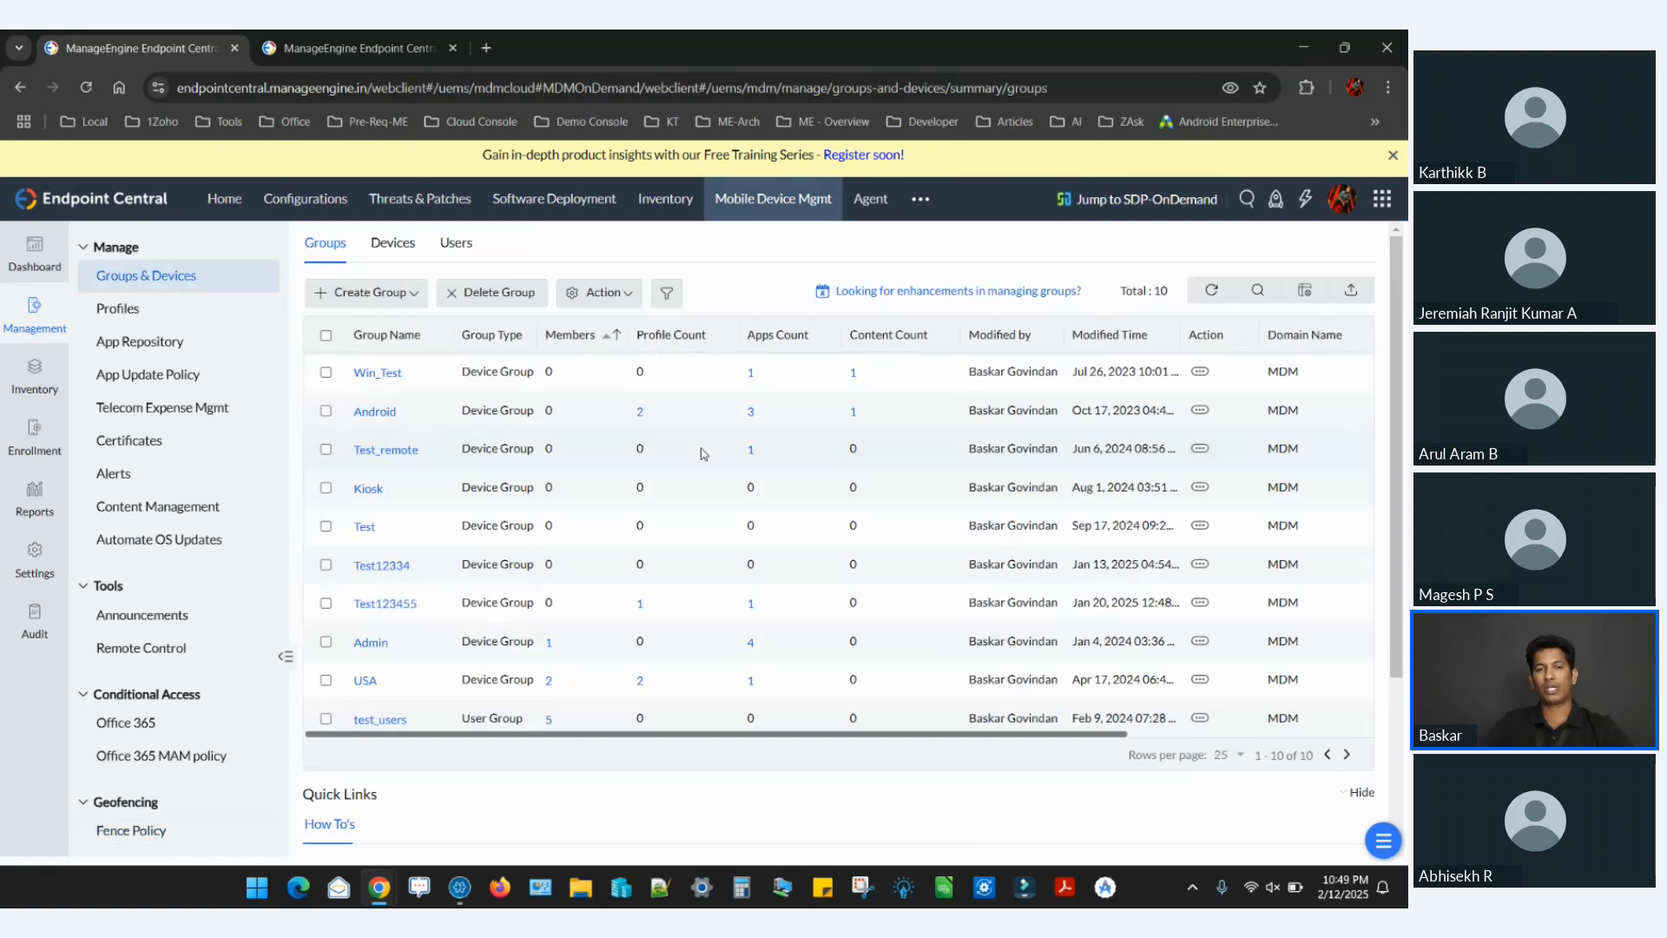
Switch to the presentation and view the Lost Mode on the device slide, ending on the Scenarios and solutions slide.
{"action": "key", "text": "alt+Tab"}
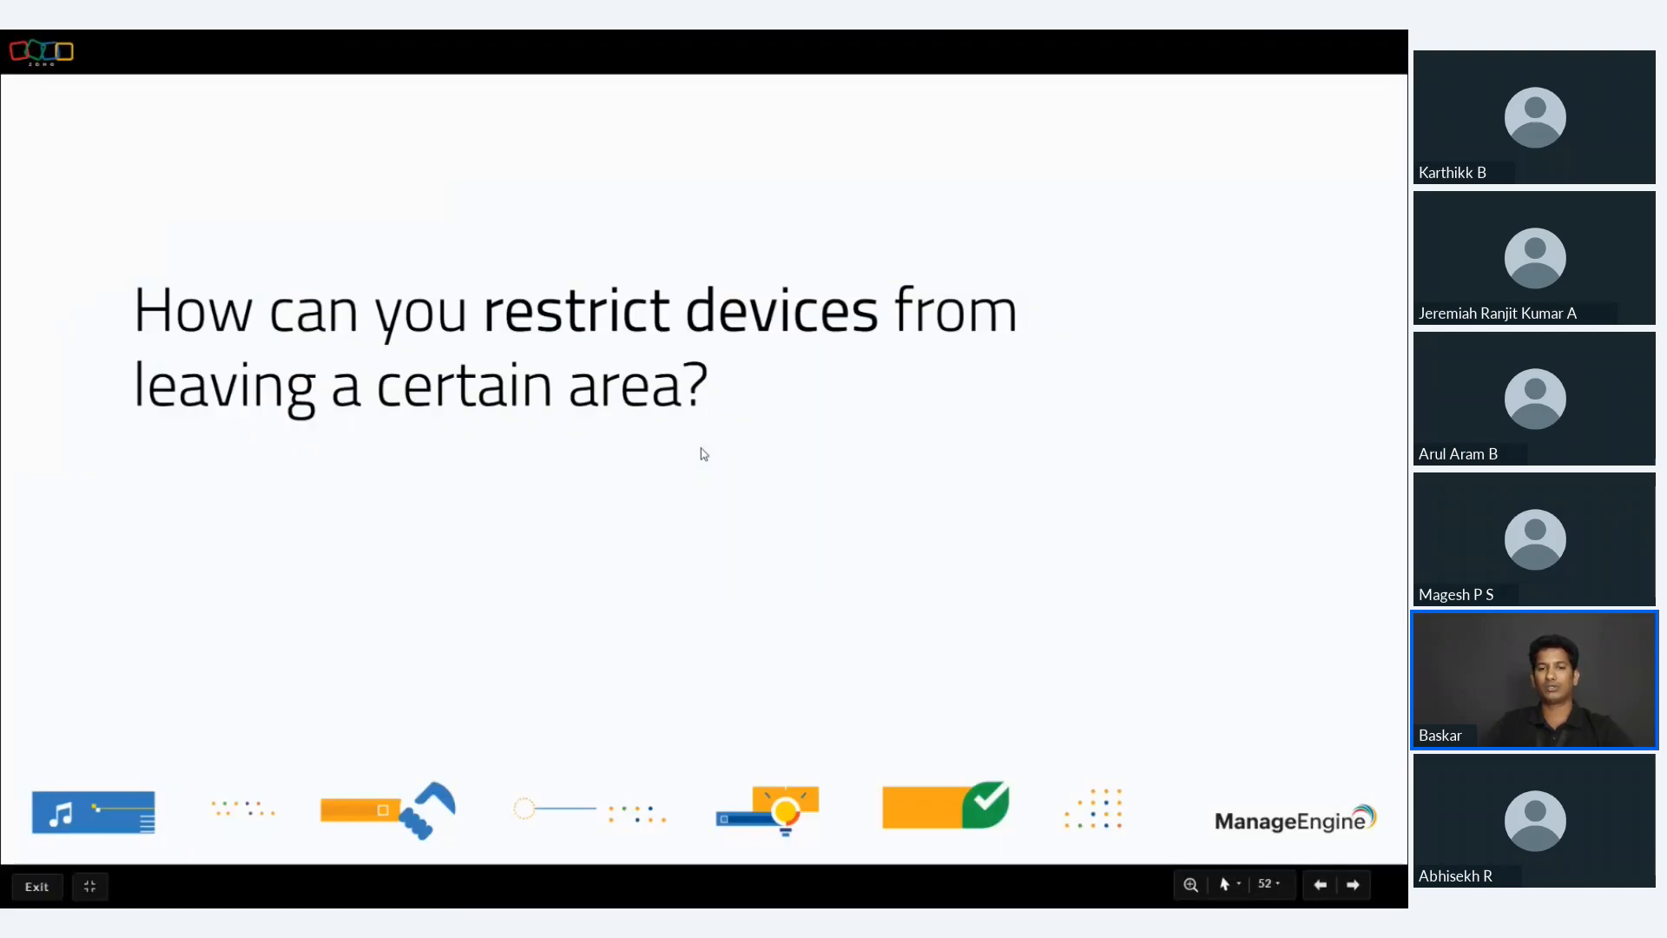
{"action": "key", "text": "Right"}
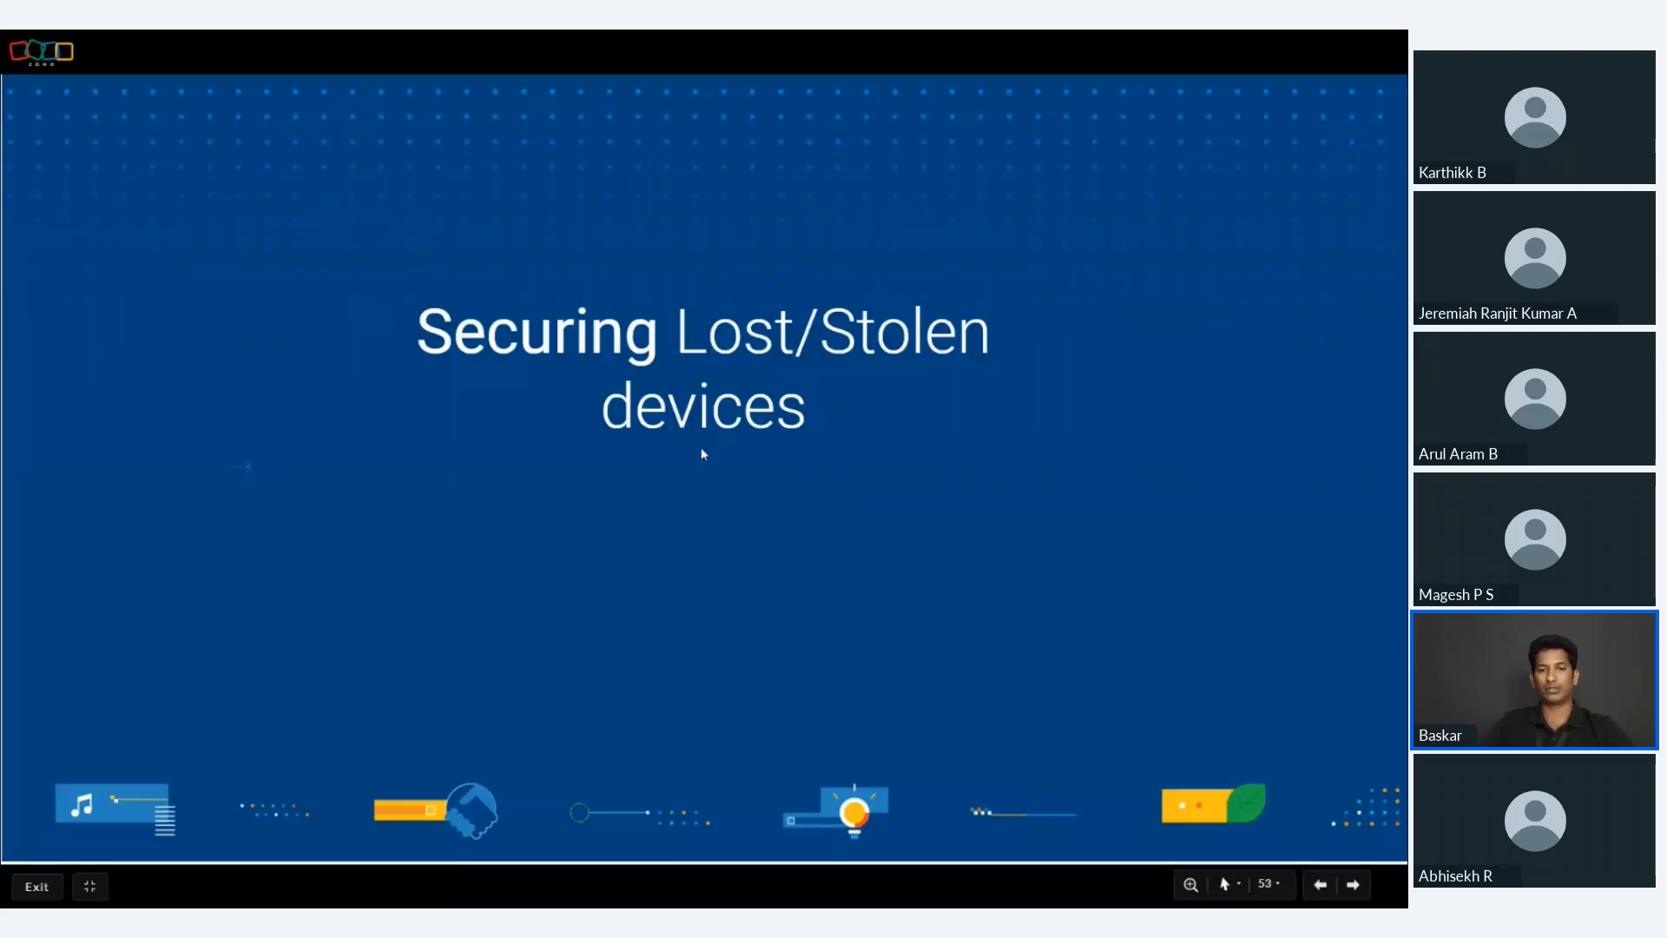
{"action": "key", "text": "Right"}
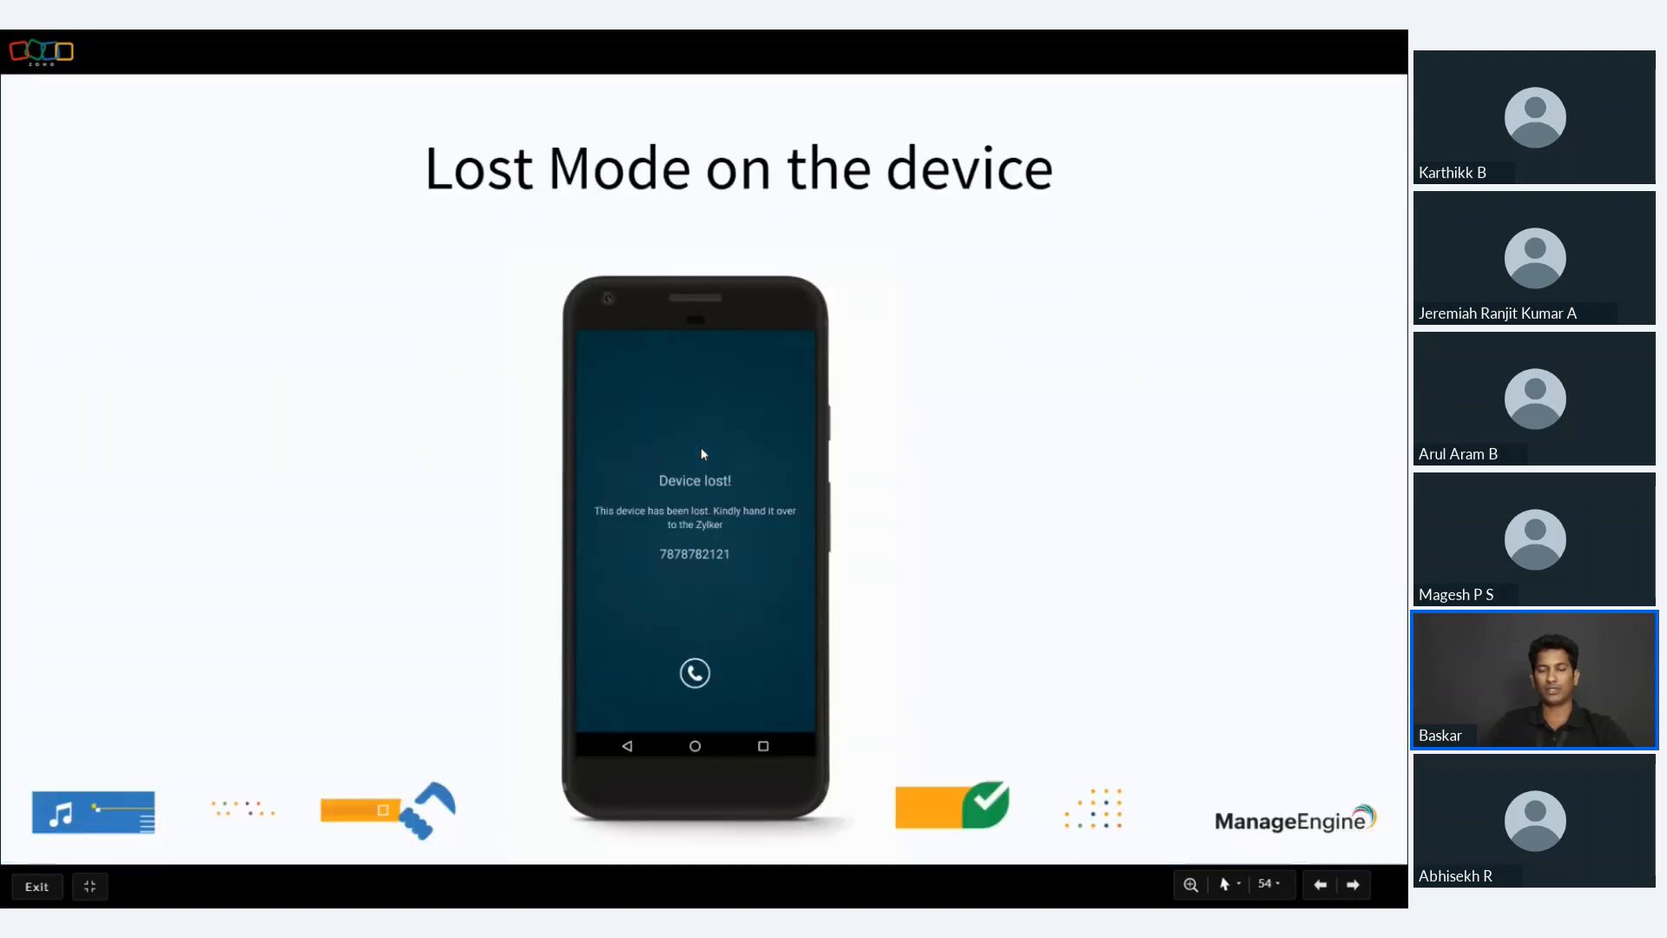
{"action": "key", "text": "Right"}
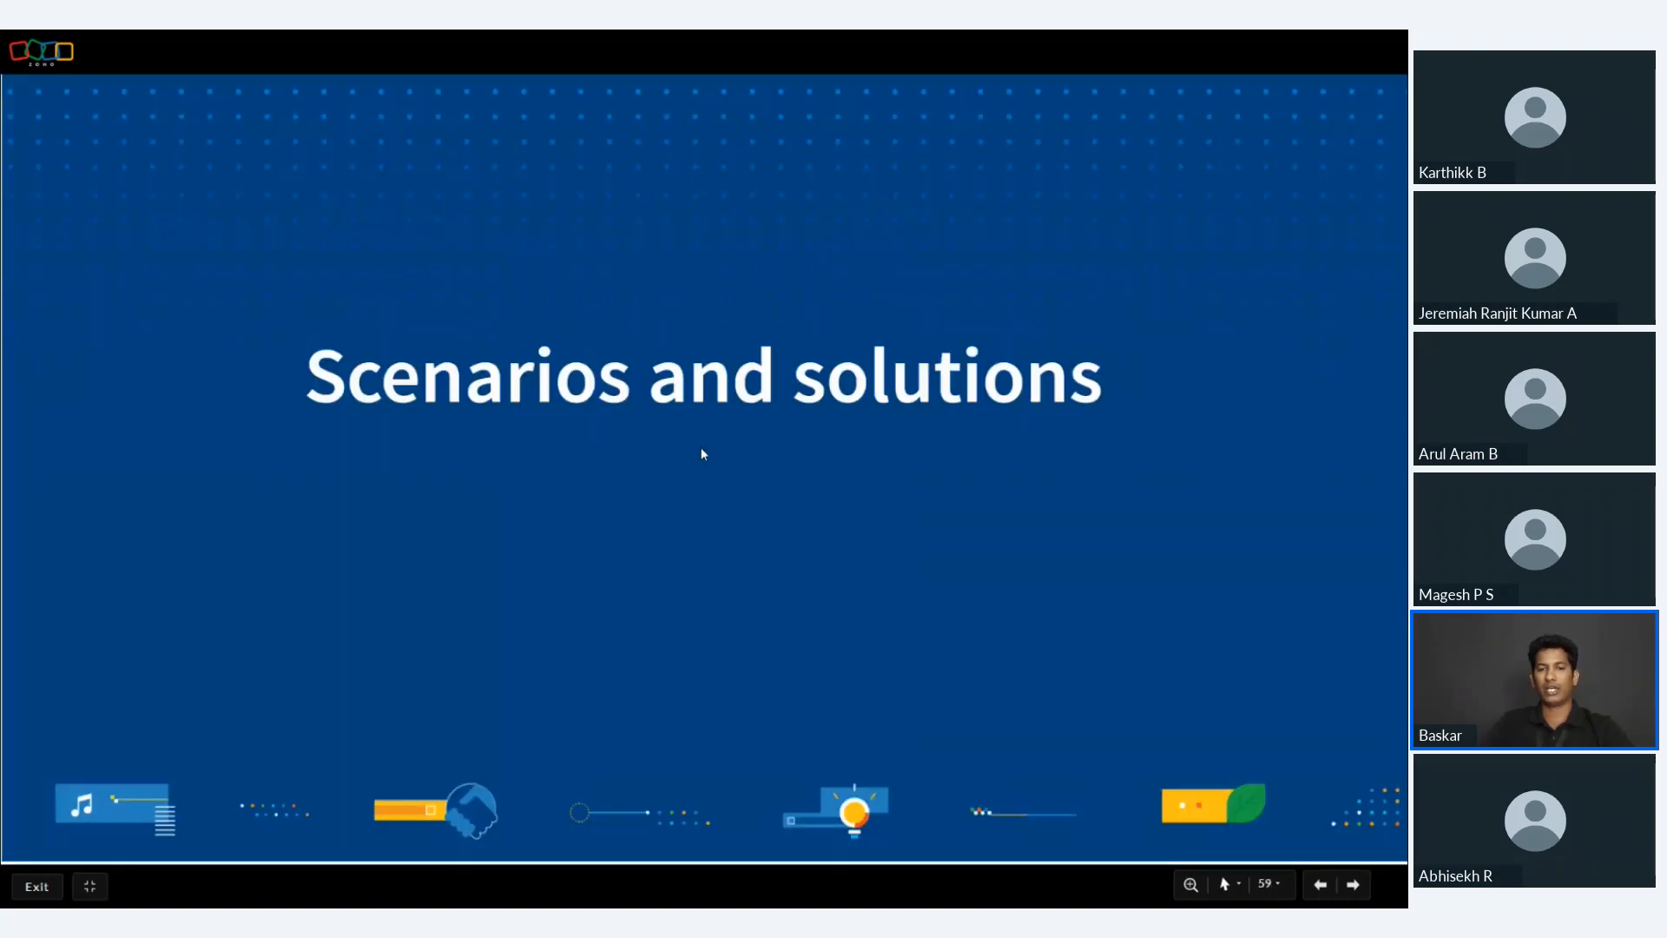
{"action": "key", "text": "Left"}
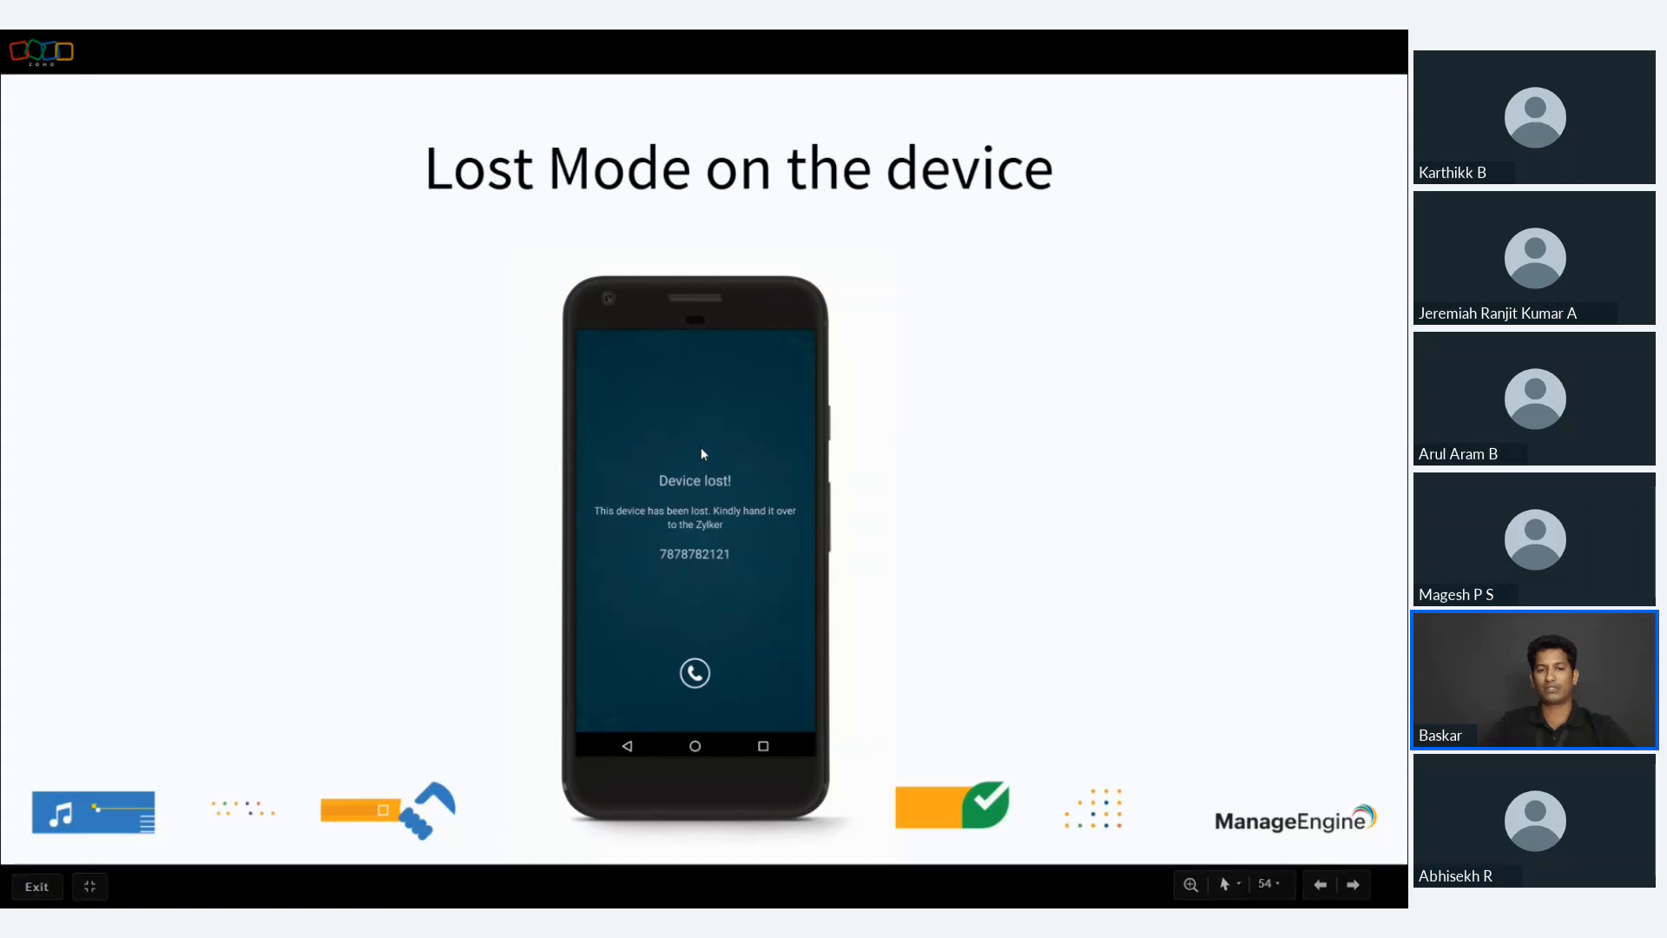
{"action": "key", "text": "Right"}
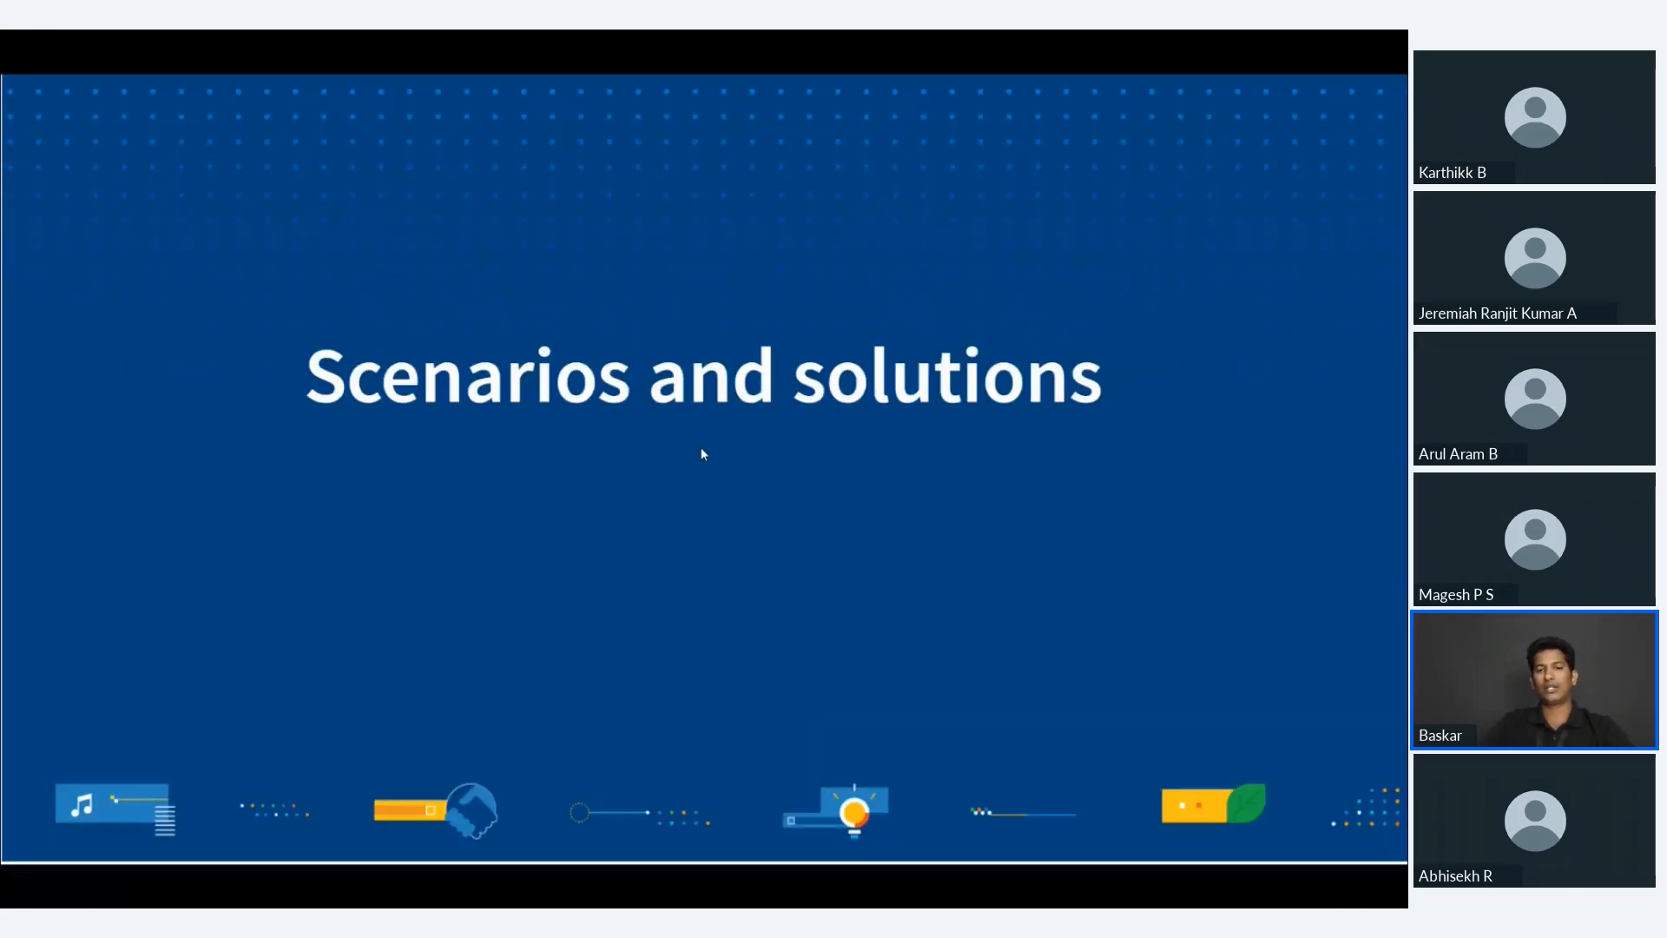
Return to Endpoint Central and open the Profiles list in mobile device management.
{"action": "key", "text": "Right"}
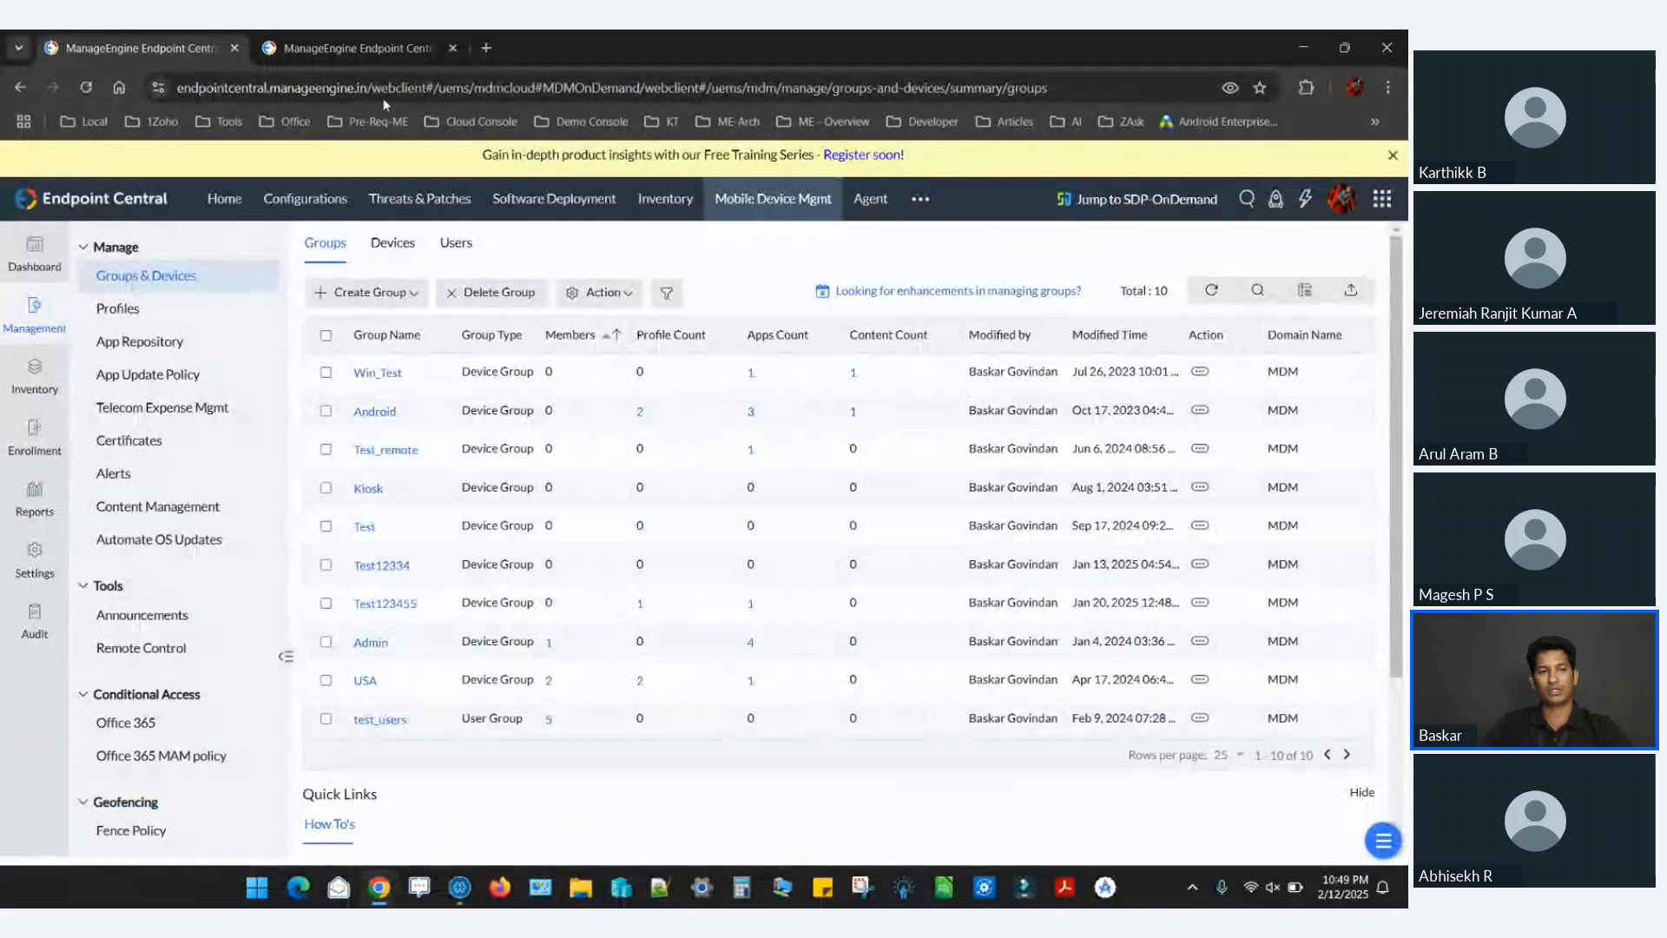
{"action": "left_click", "coordinate": [201, 314]}
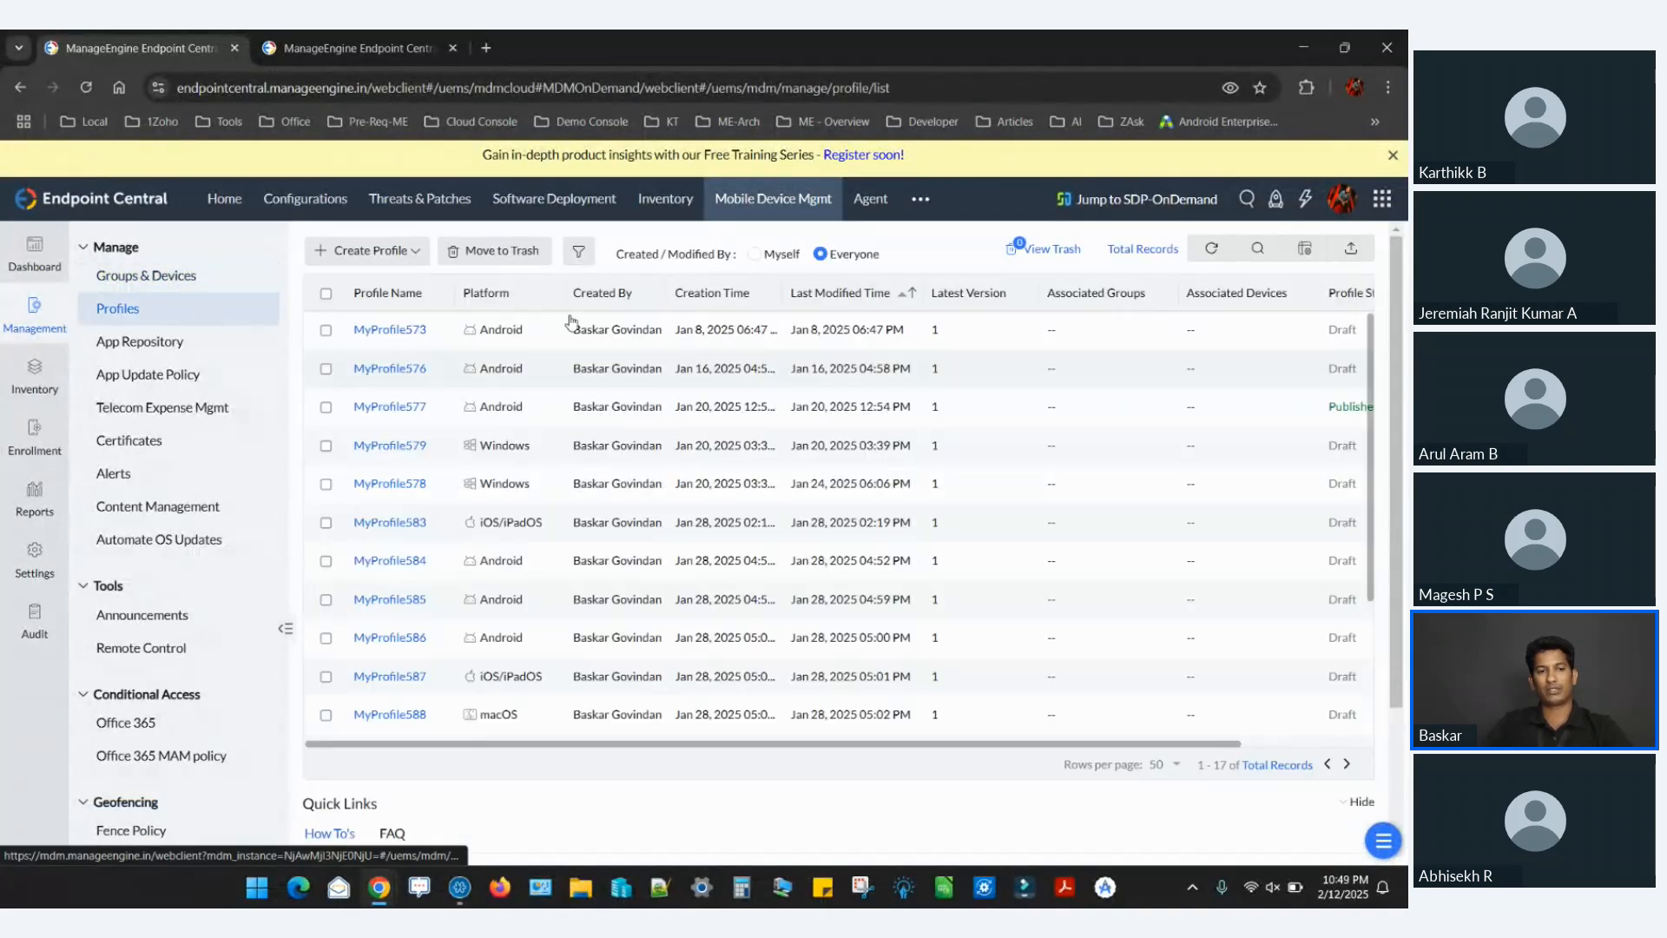
Create a macOS profile, keeping the suggested profile name and leaving the description empty.
{"action": "left_click", "coordinate": [404, 251]}
{"action": "left_click", "coordinate": [396, 418]}
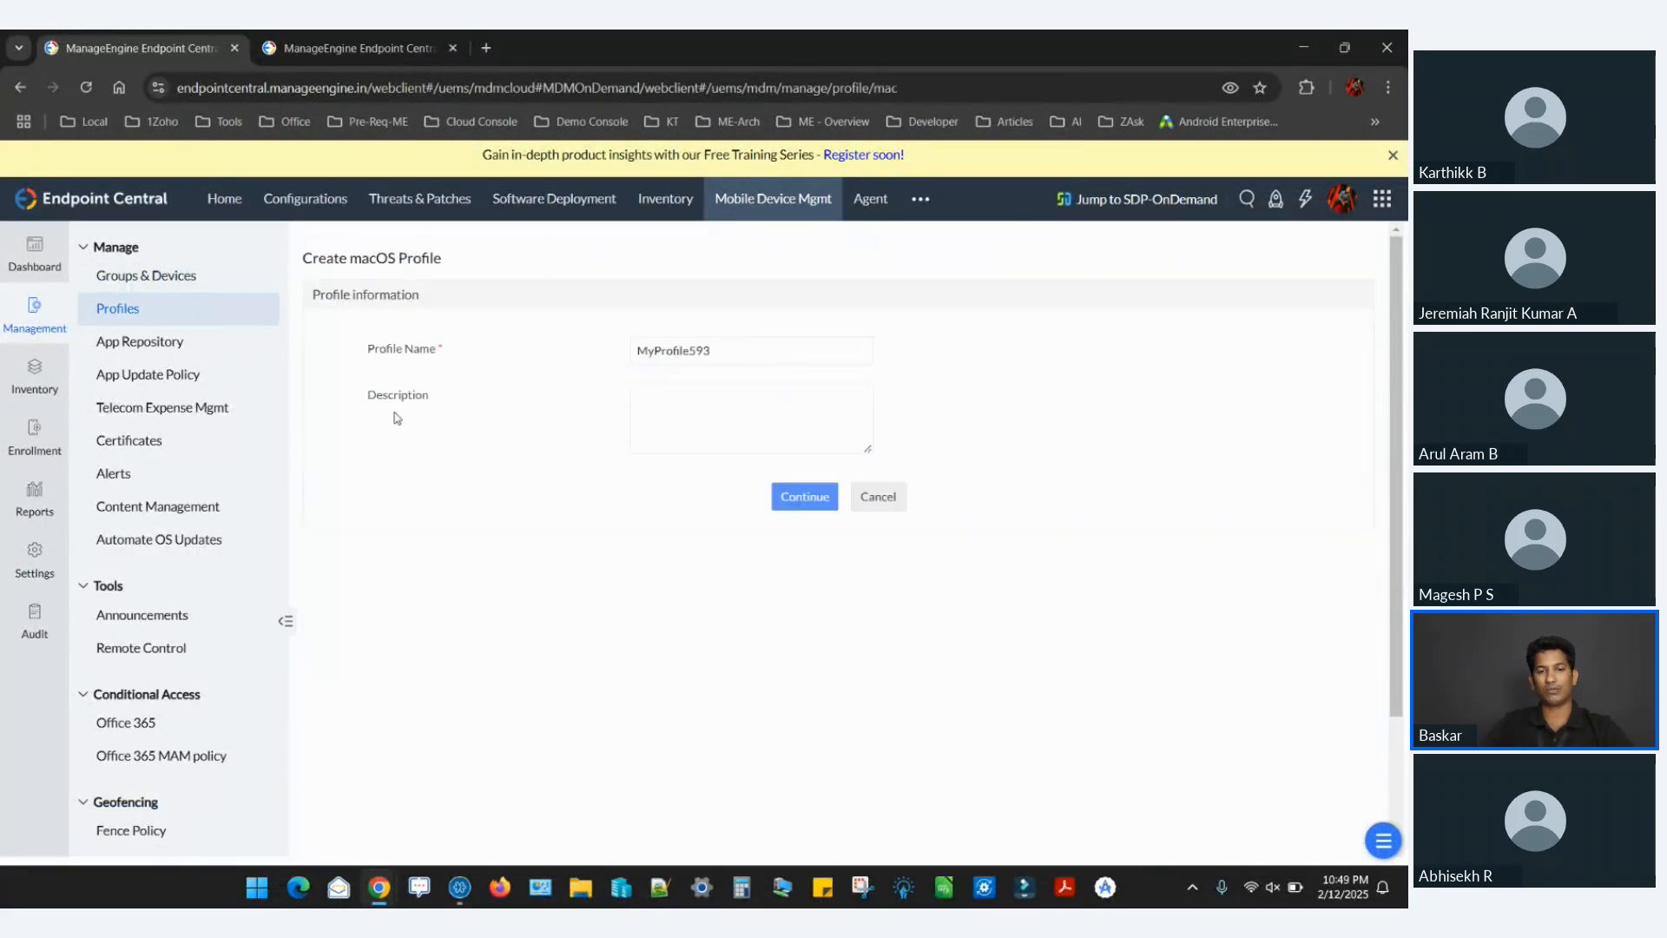
{"action": "left_click", "coordinate": [805, 494]}
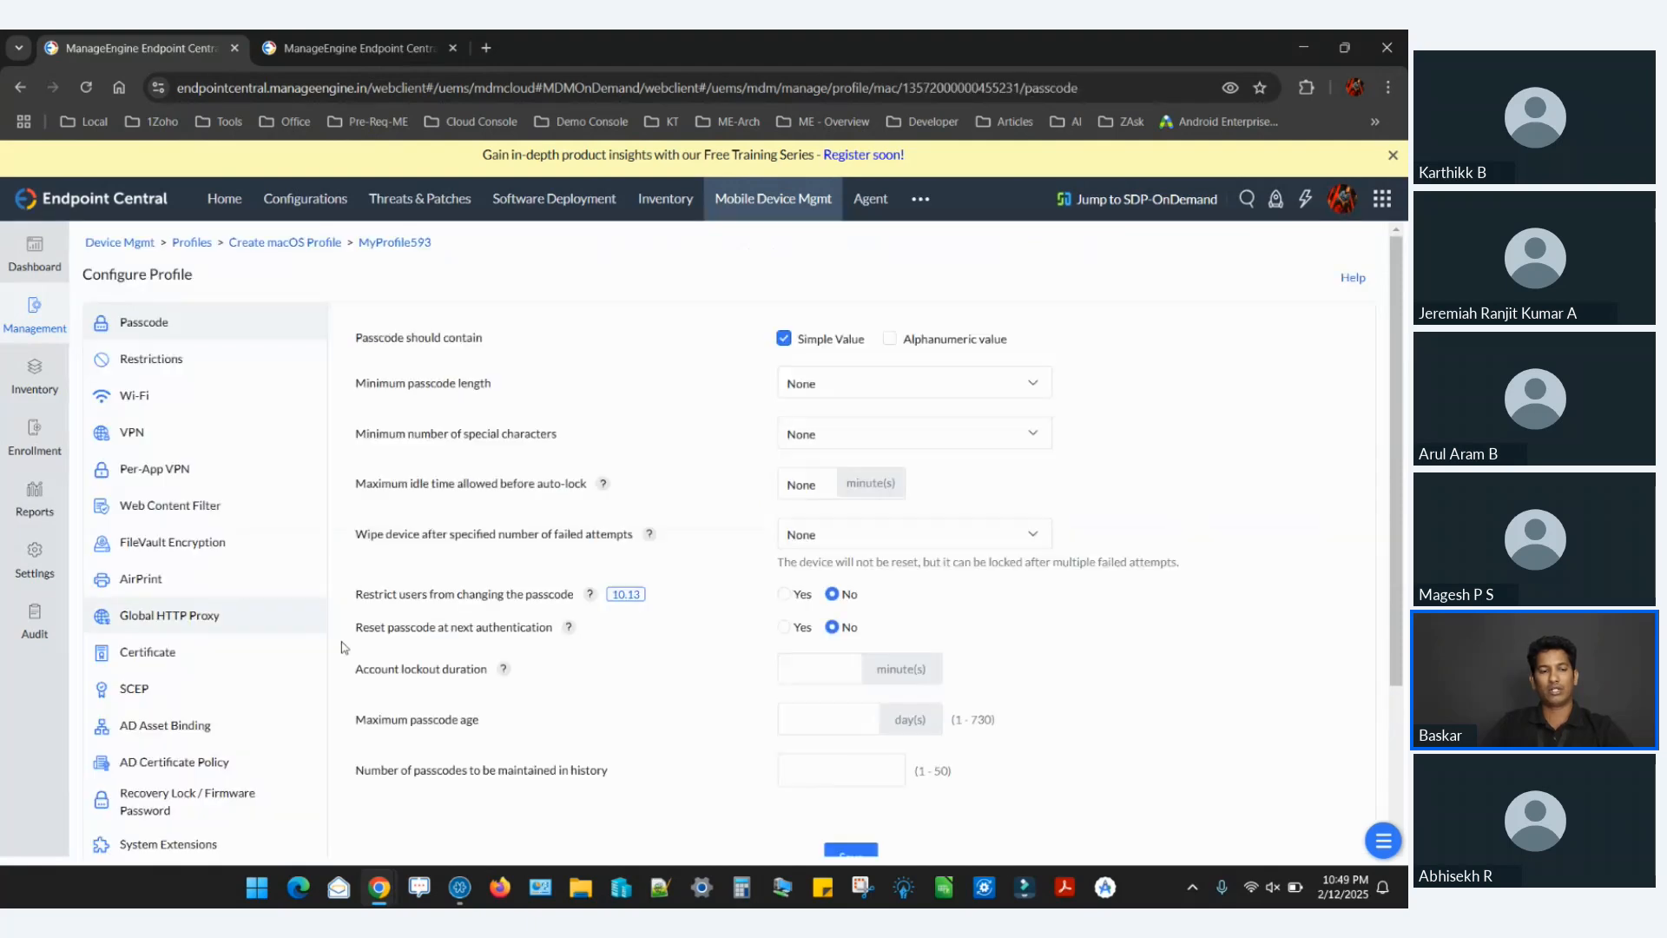
Open the macOS profile's AD Asset Binding policy and examine its Active Directory and device access settings, including the Organizational Unit path.
{"action": "scroll", "coordinate": [230, 766], "scroll_direction": "down", "scroll_amount": 2}
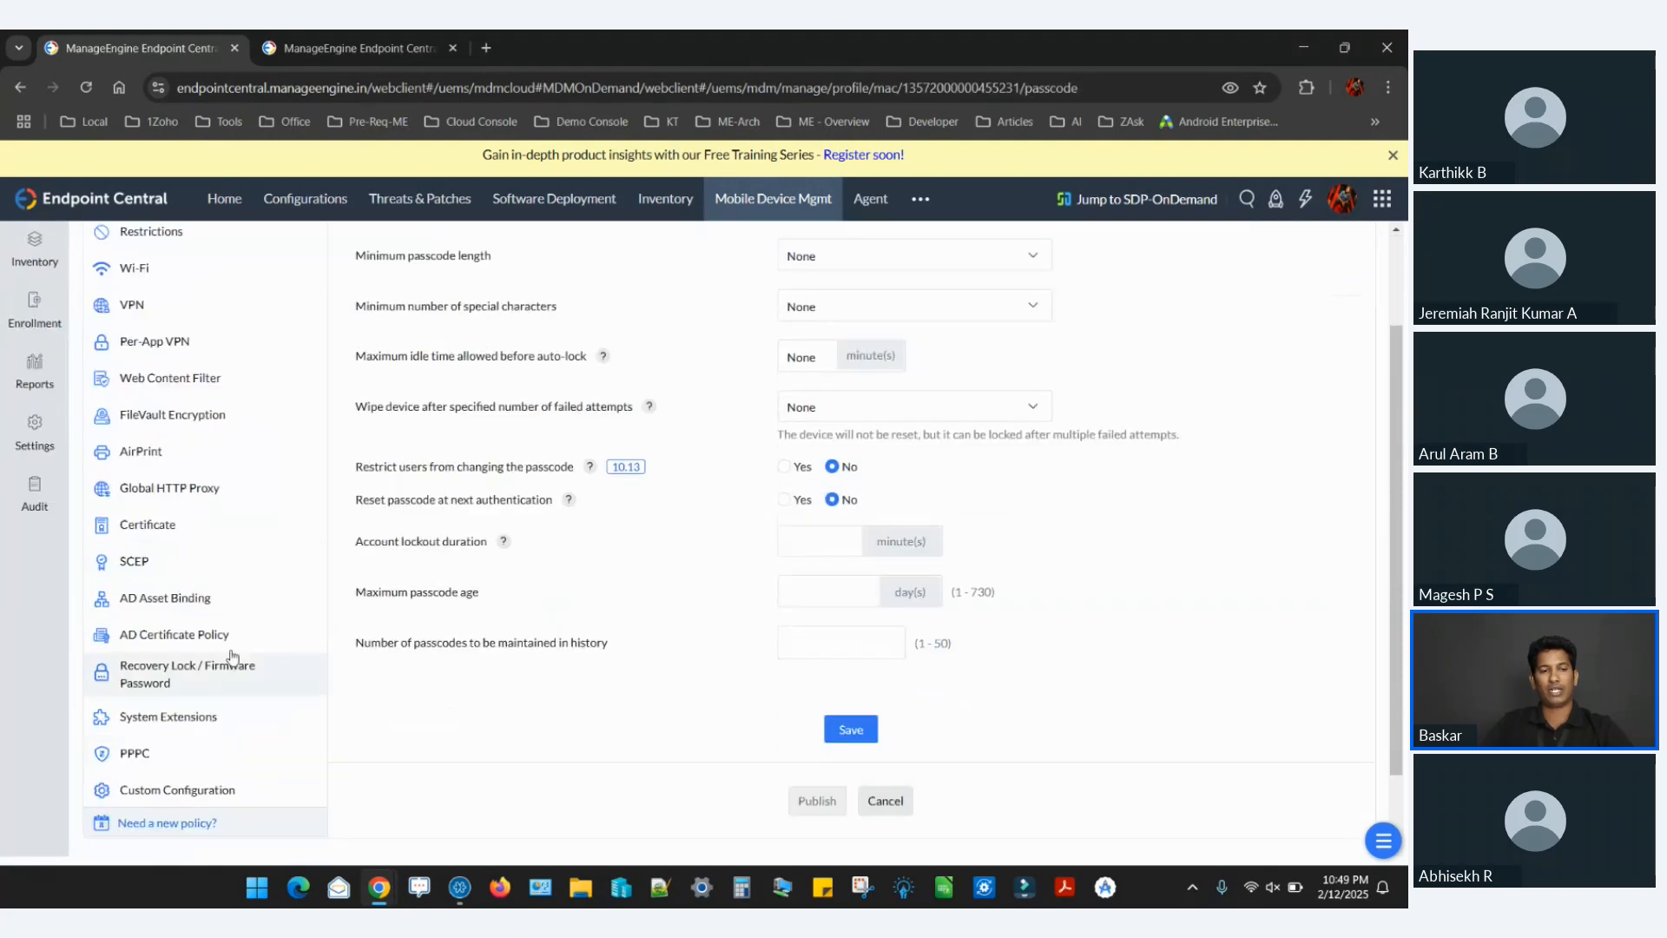
{"action": "left_click", "coordinate": [194, 599]}
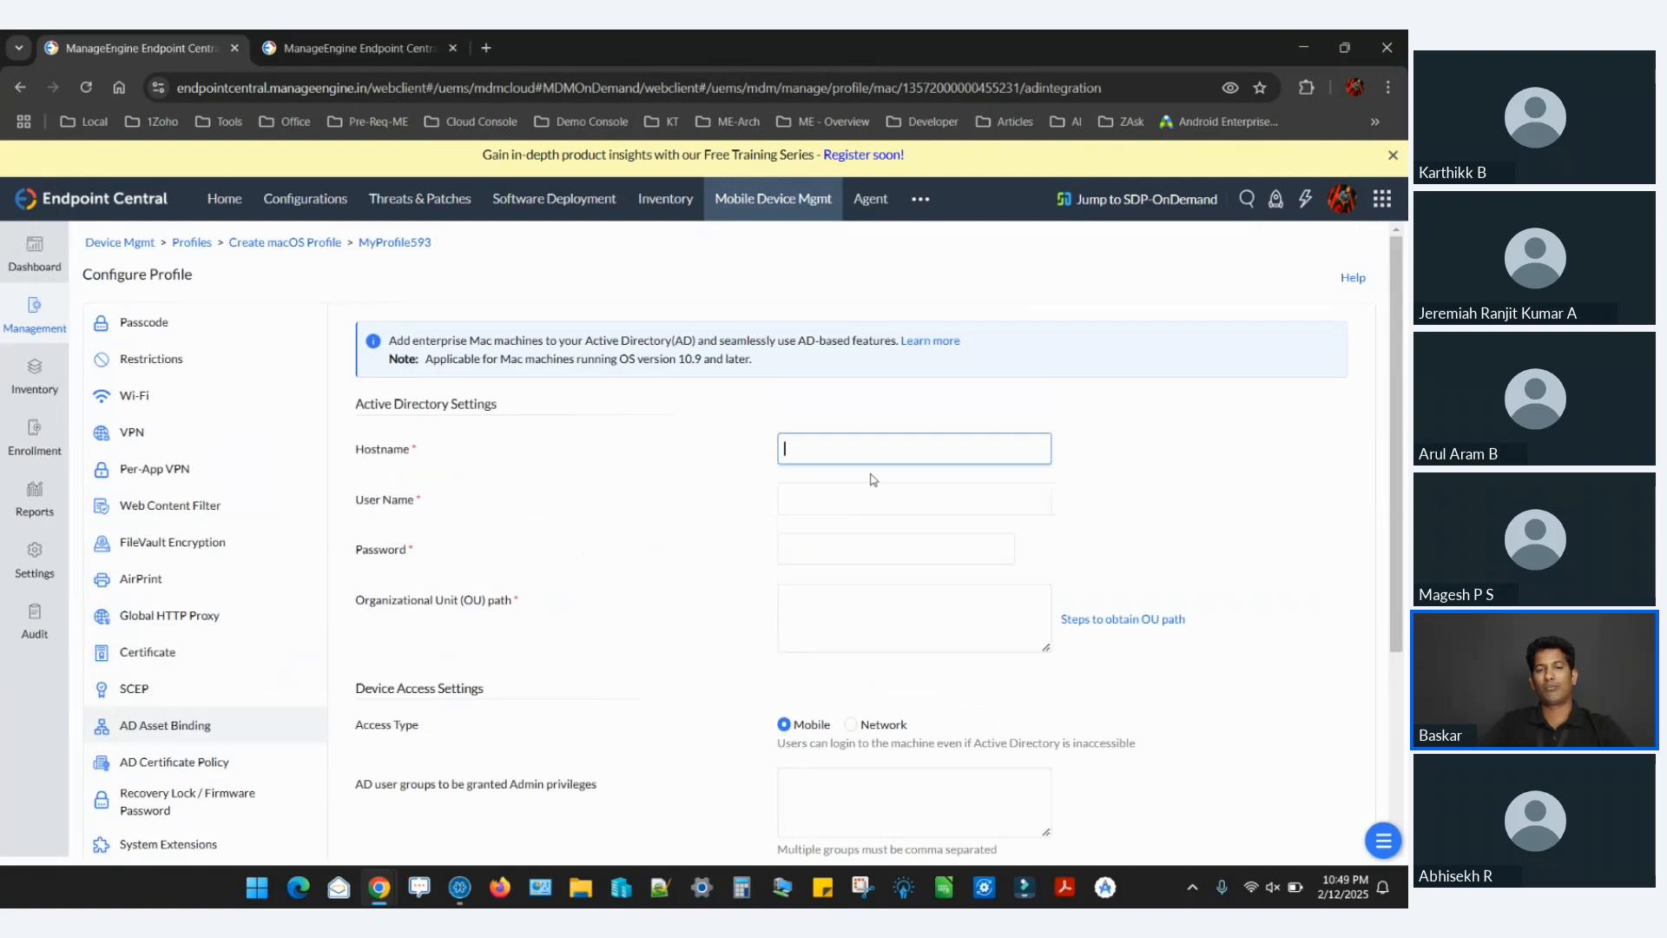
{"action": "scroll", "coordinate": [815, 457], "scroll_direction": "down", "scroll_amount": 2}
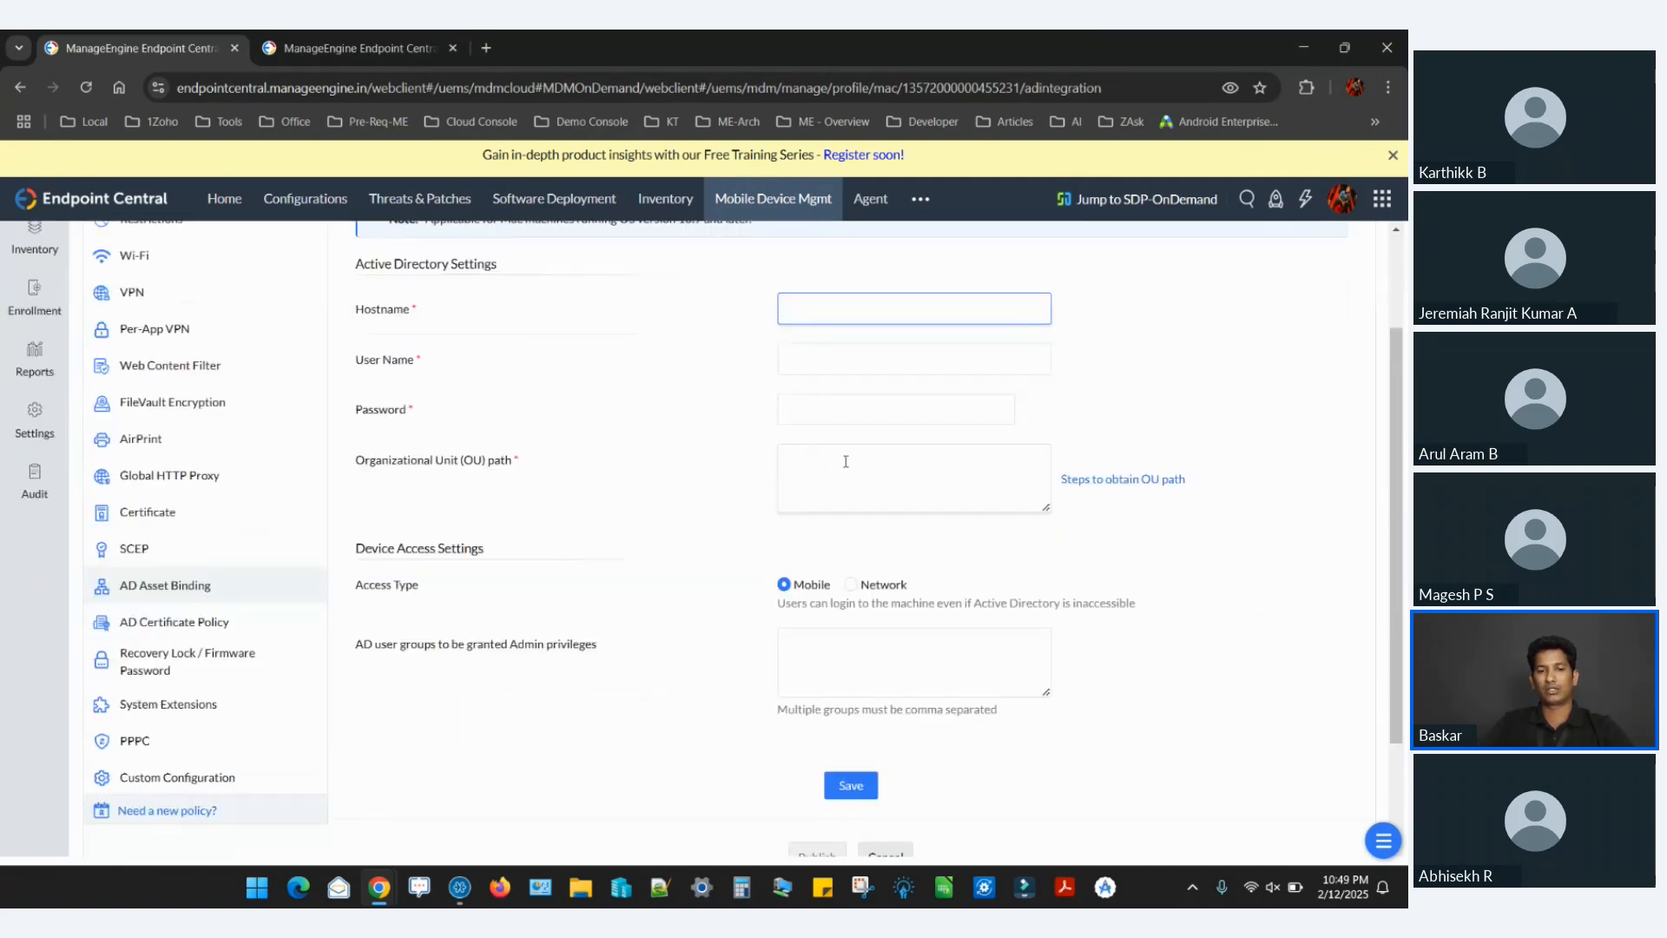
{"action": "left_click", "coordinate": [871, 482]}
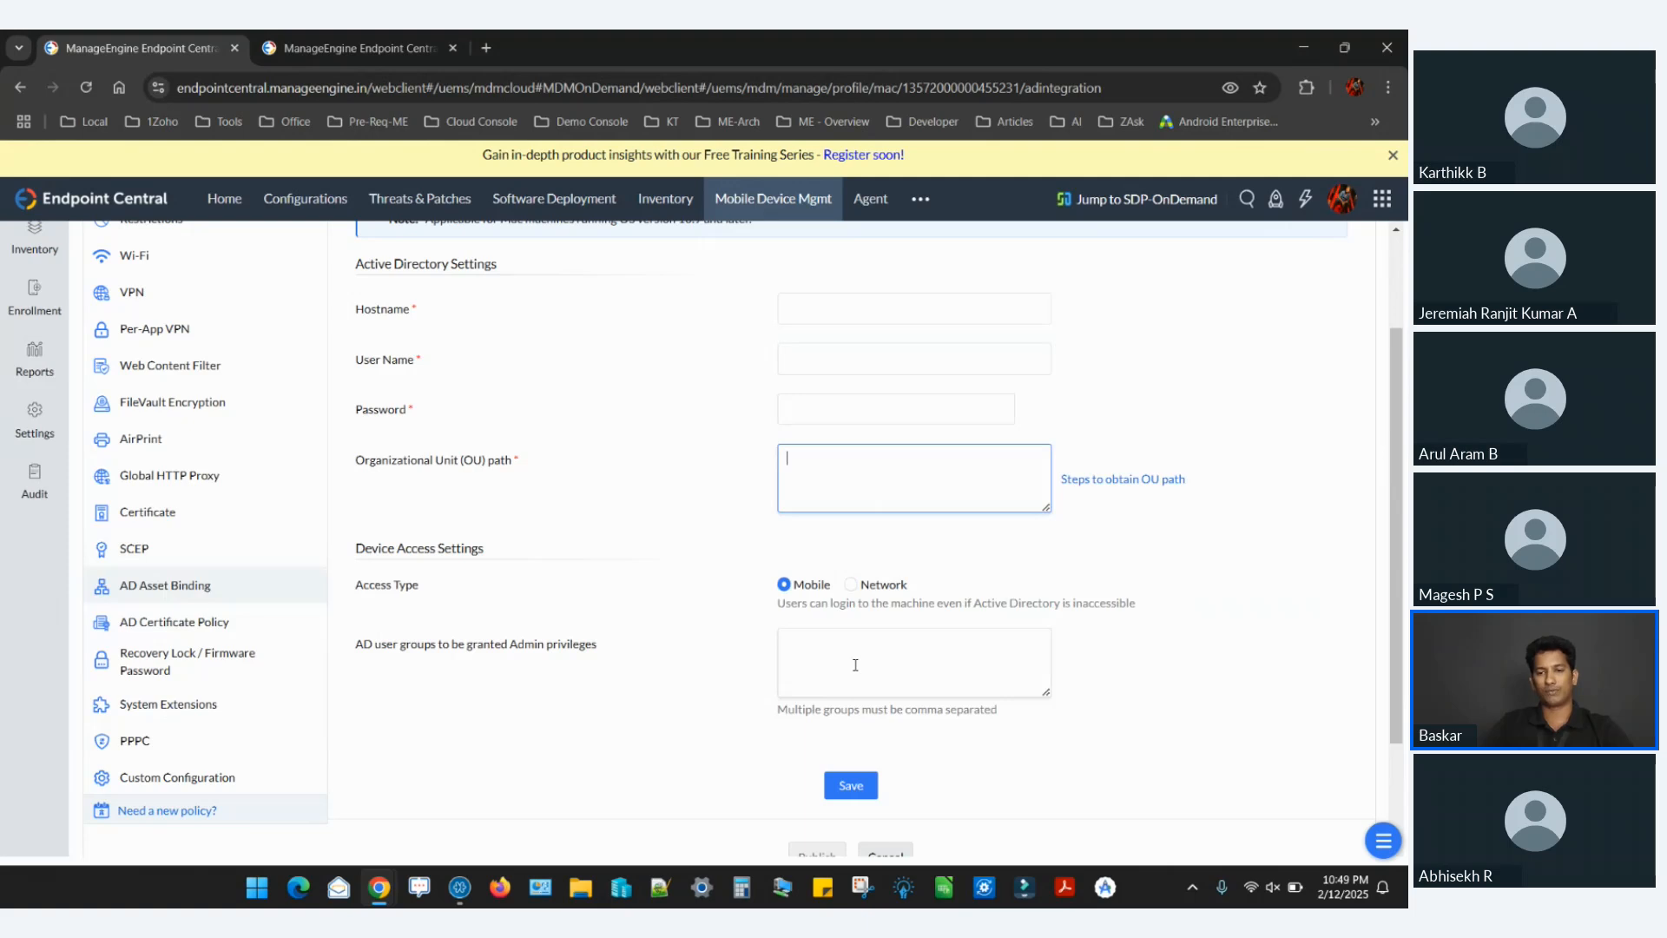
Switch to the presentation and go through the Scenario 1 slides to the Scenario 2 slide.
{"action": "key", "text": "alt+Tab"}
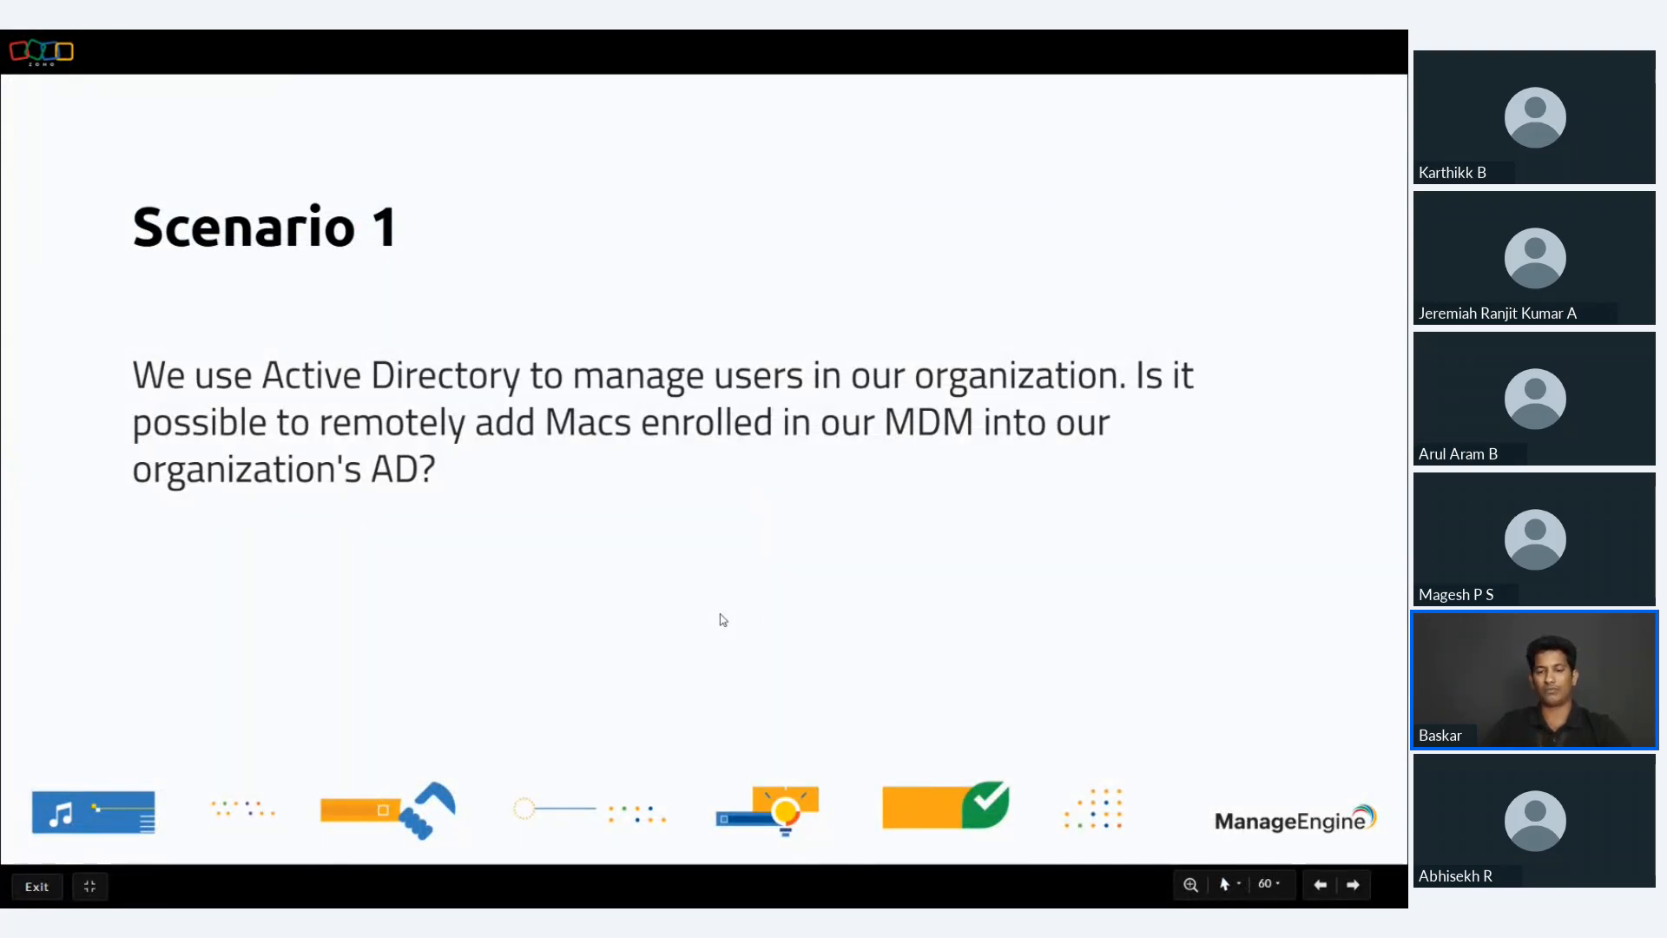
{"action": "key", "text": "Right"}
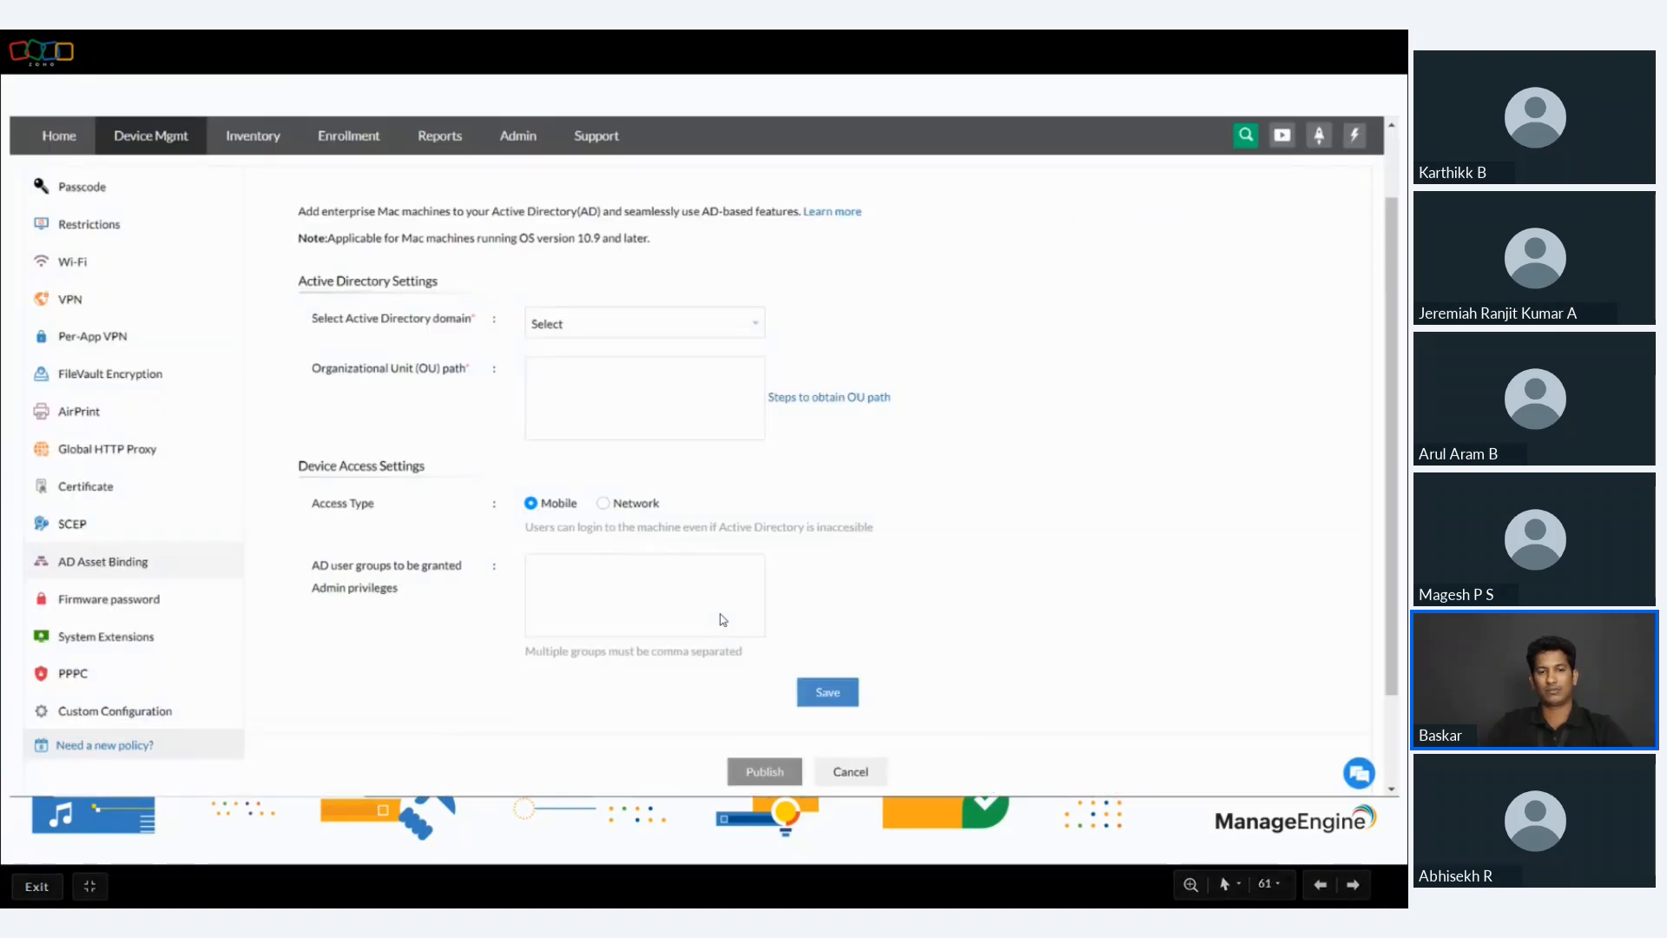
{"action": "key", "text": "Right"}
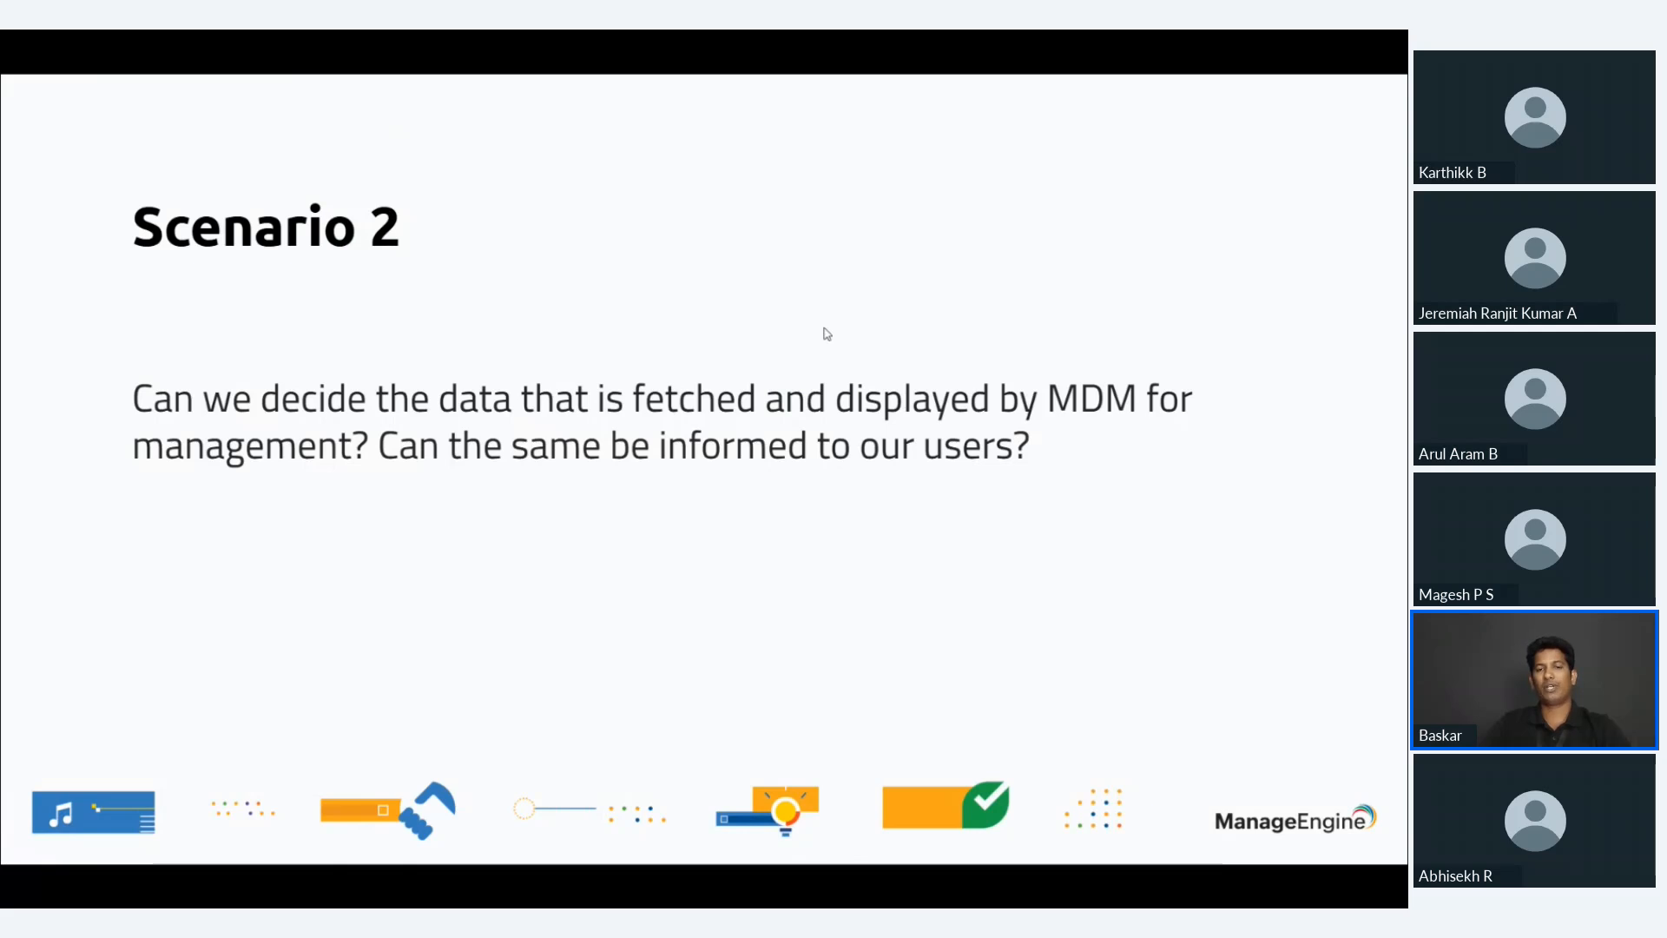
Return to Endpoint Central, switch to the lab.desktopcentral.com console and view its mobile device enrollment and reports pages.
{"action": "key", "text": "alt+Tab"}
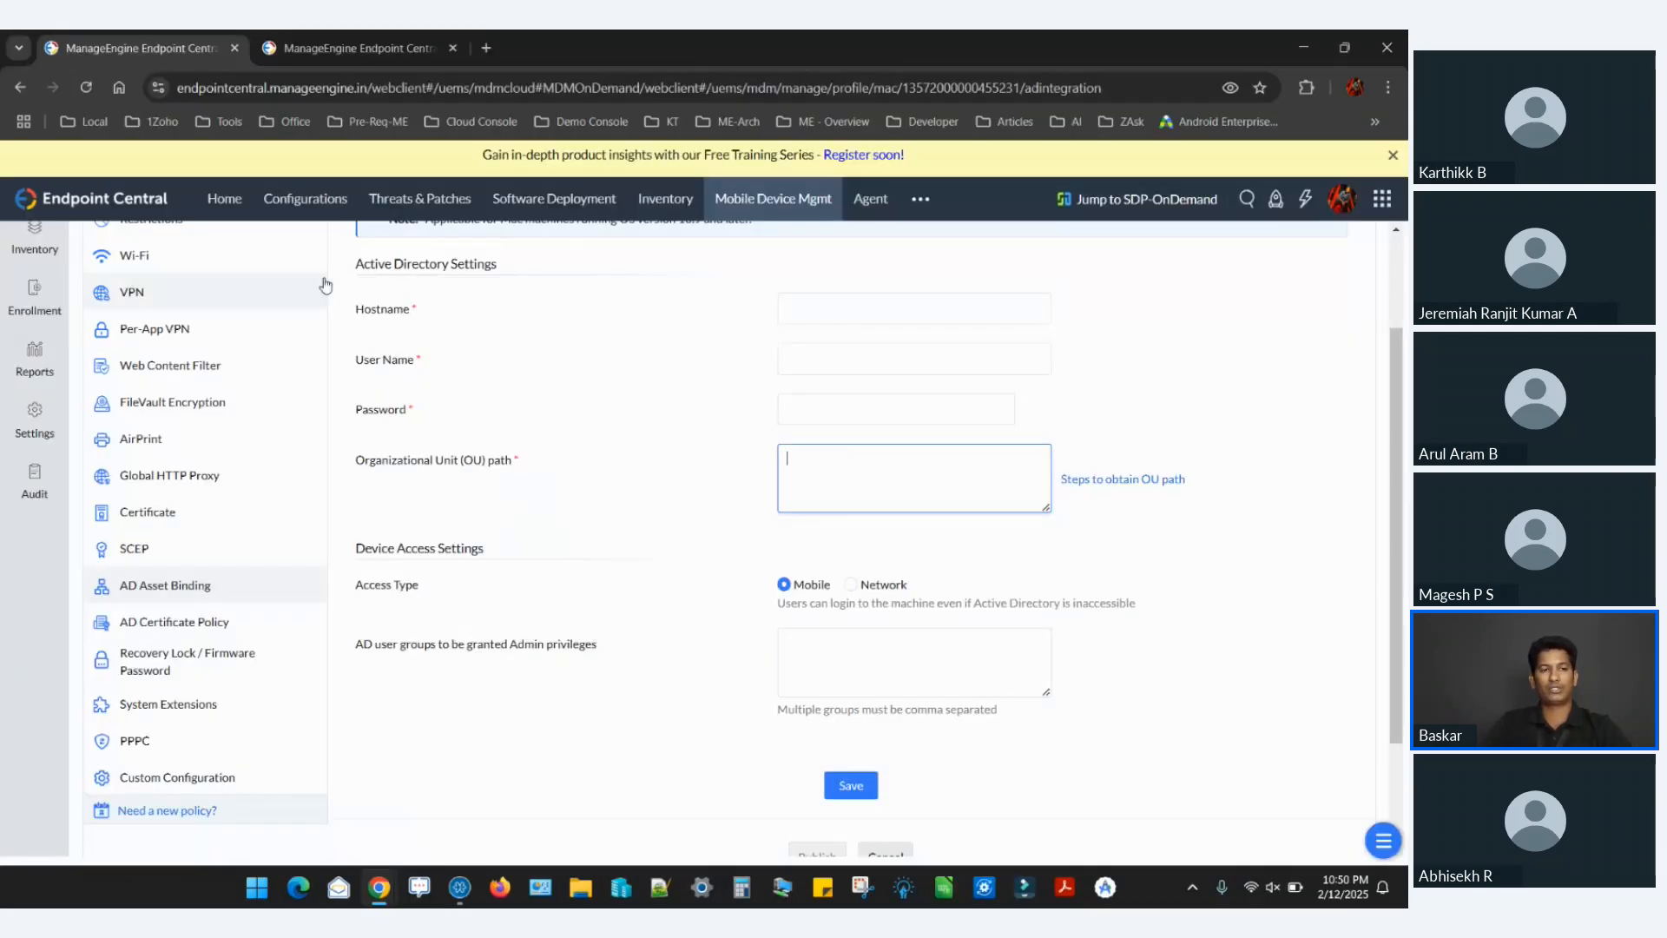
{"action": "scroll", "coordinate": [200, 363], "scroll_direction": "up", "scroll_amount": 3}
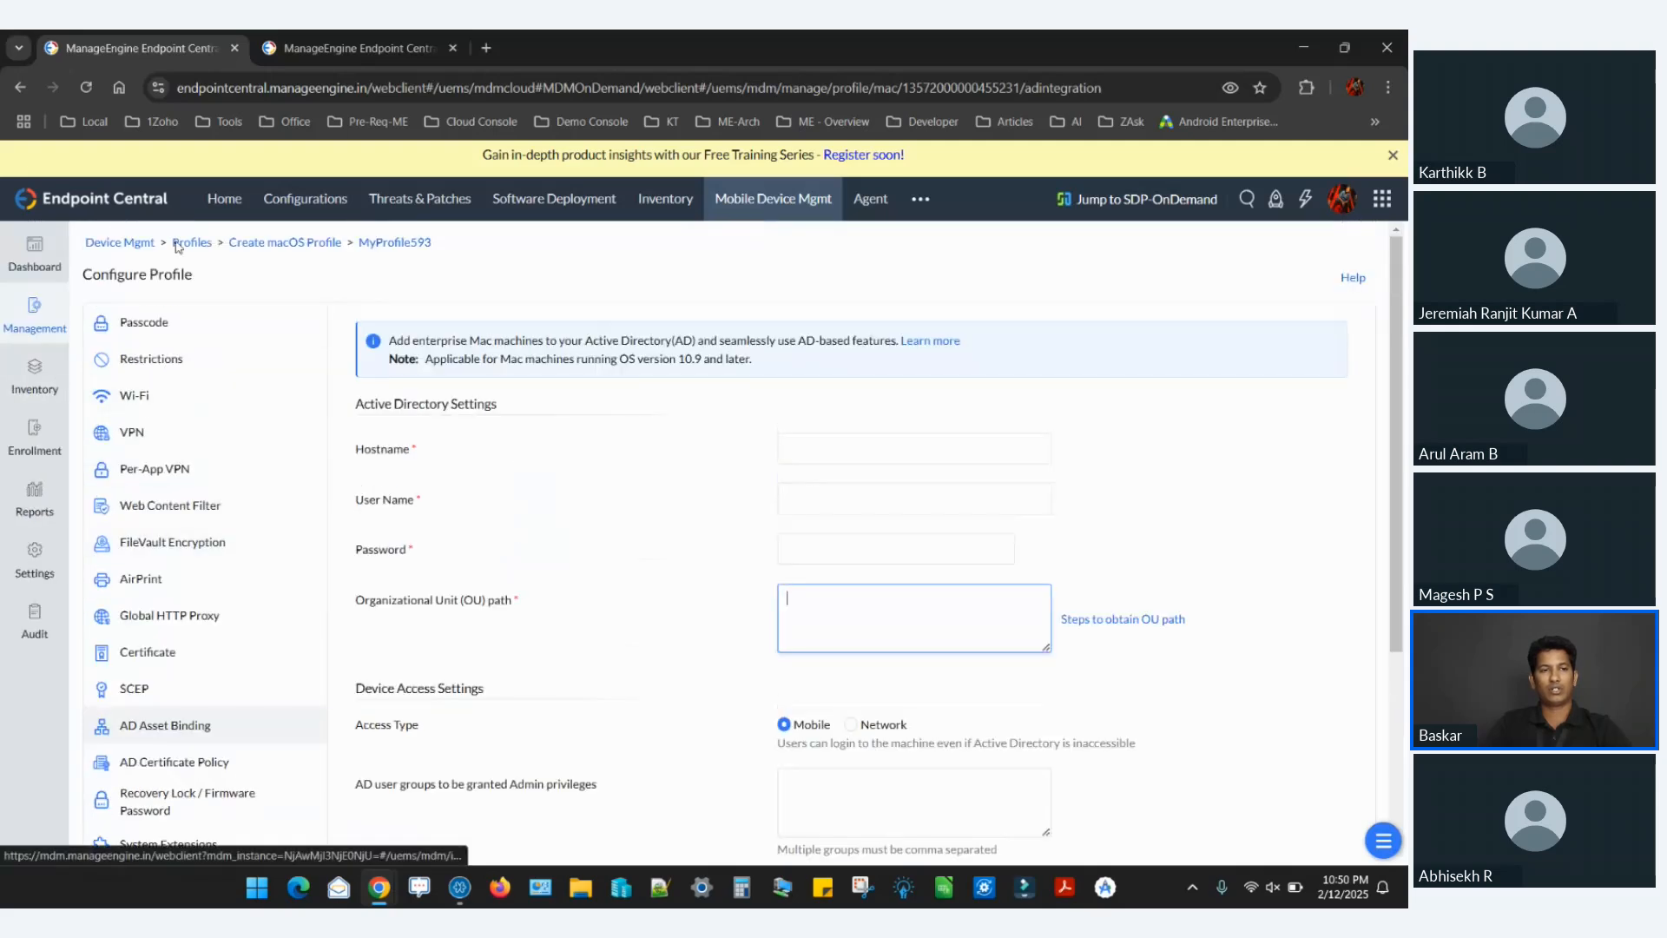
{"action": "left_click", "coordinate": [362, 35]}
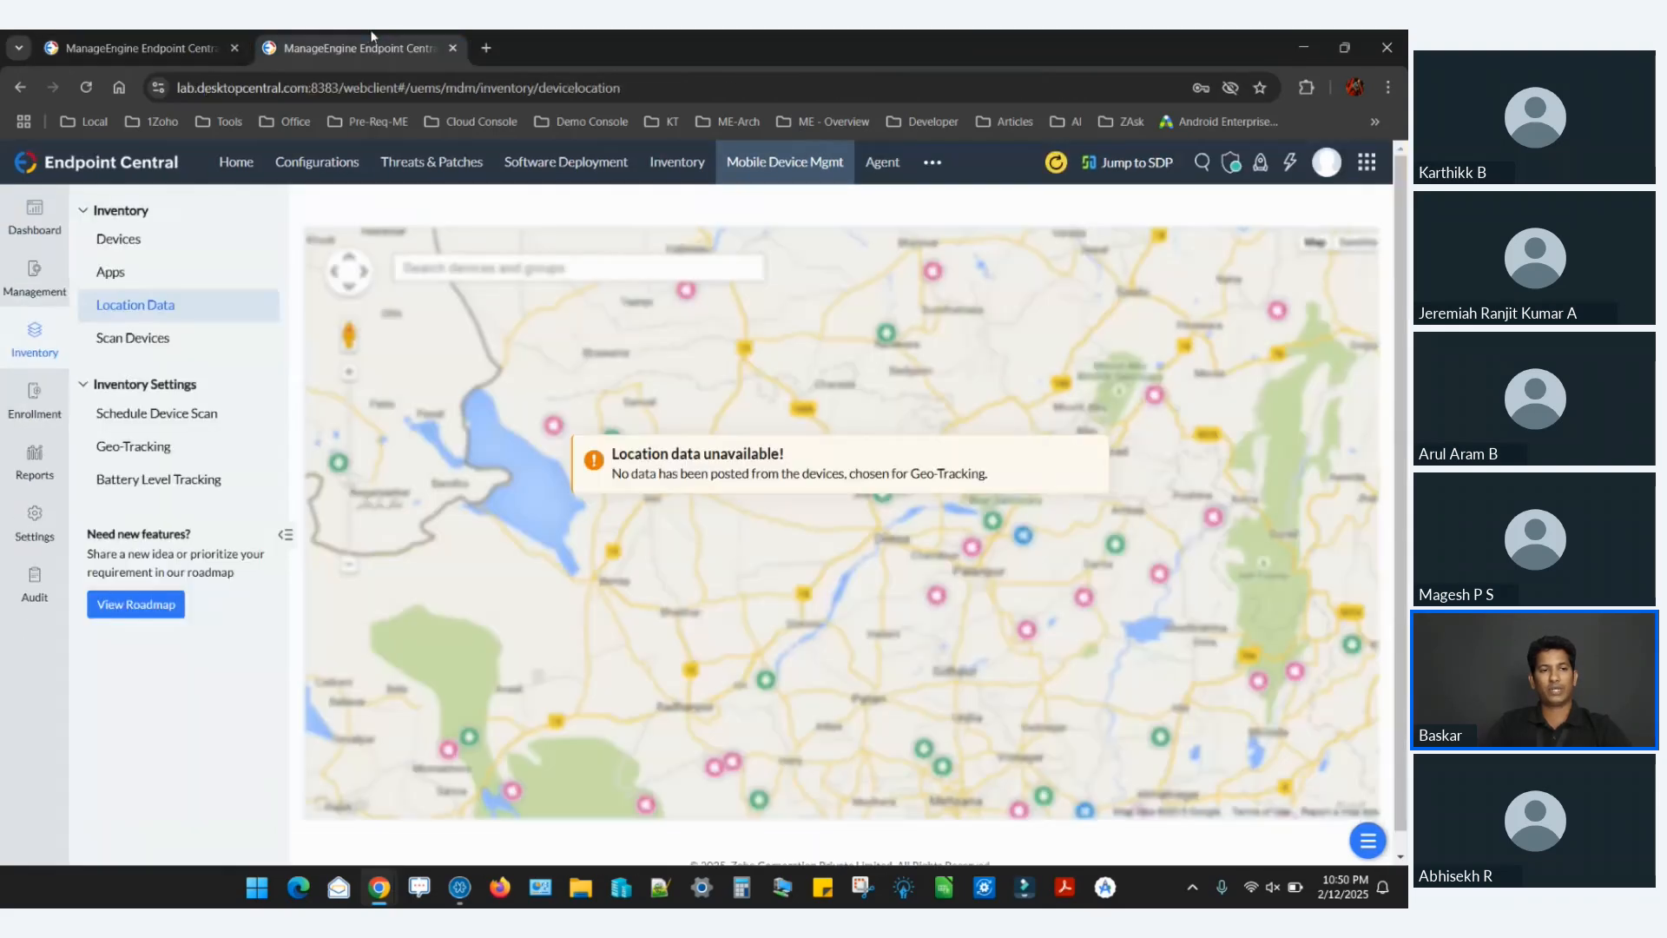
{"action": "left_click", "coordinate": [51, 413]}
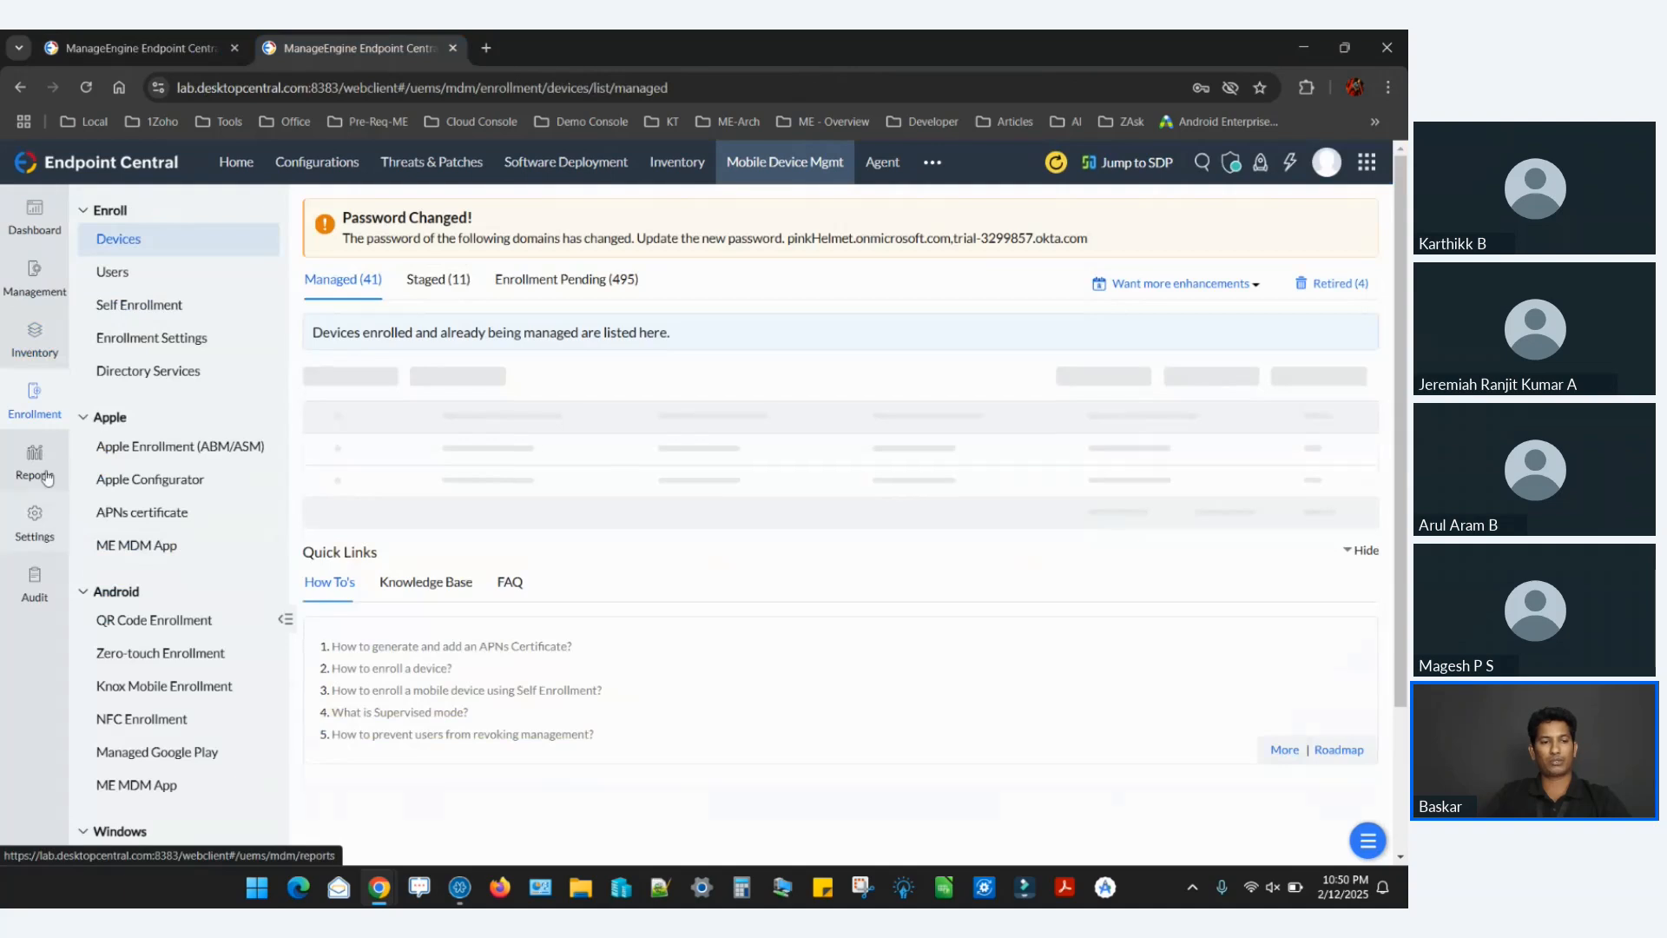
{"action": "left_click", "coordinate": [48, 476]}
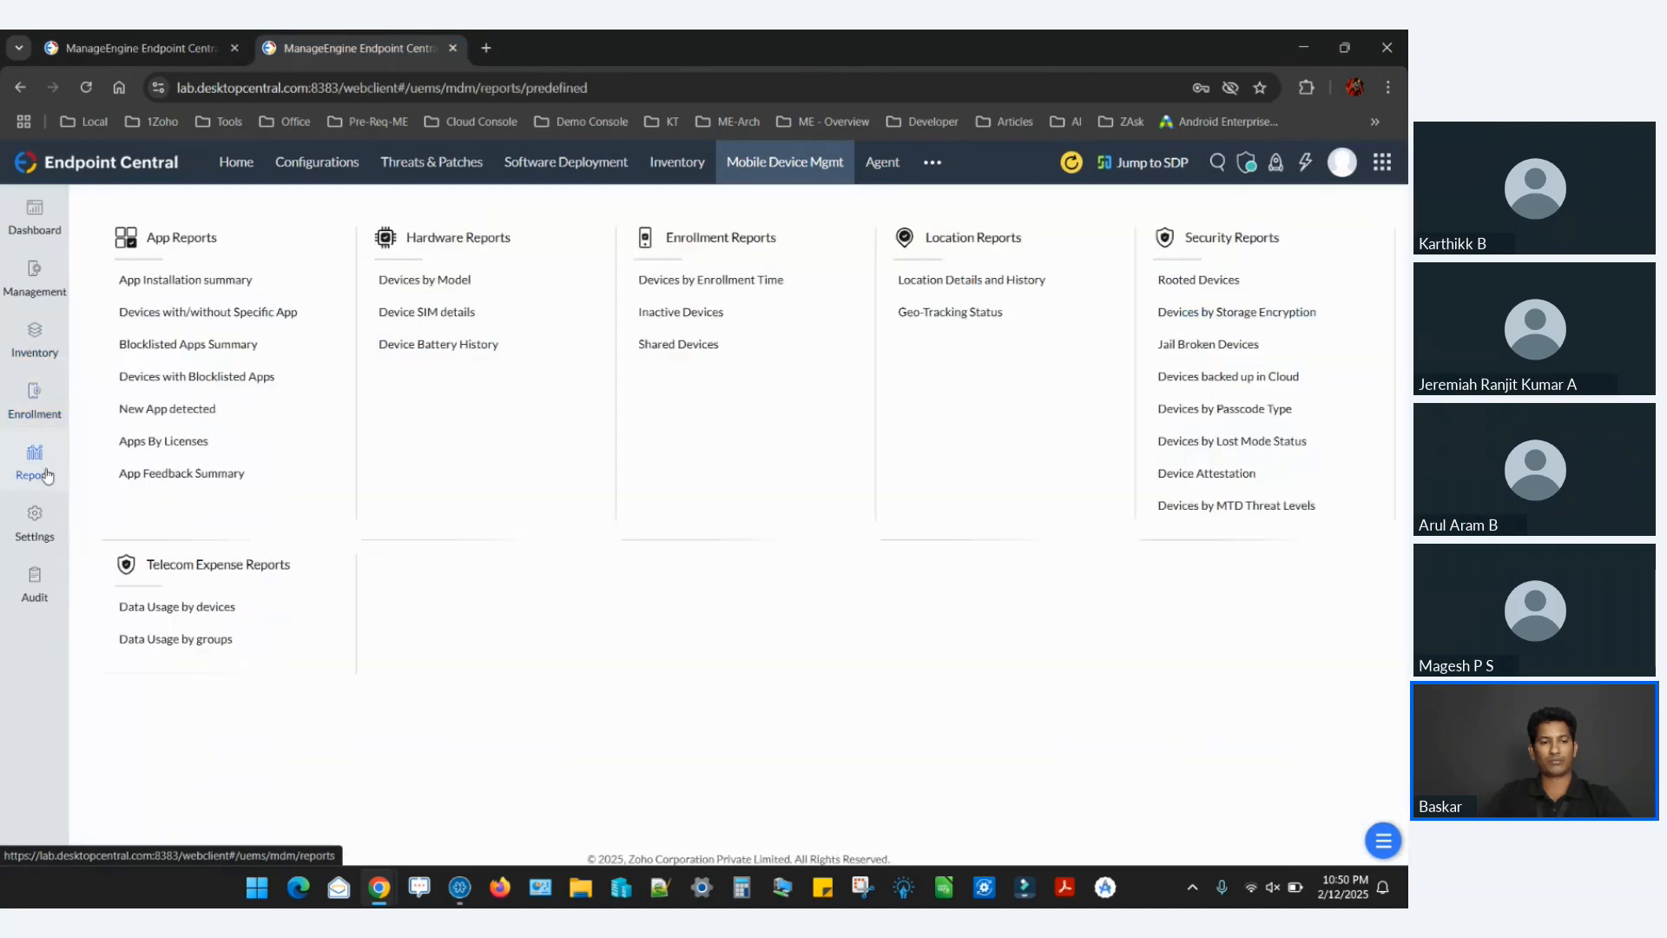
Open the Galaxy Tab A Android device from the mobile inventory and view its summary, device information and installed apps.
{"action": "left_click", "coordinate": [34, 339]}
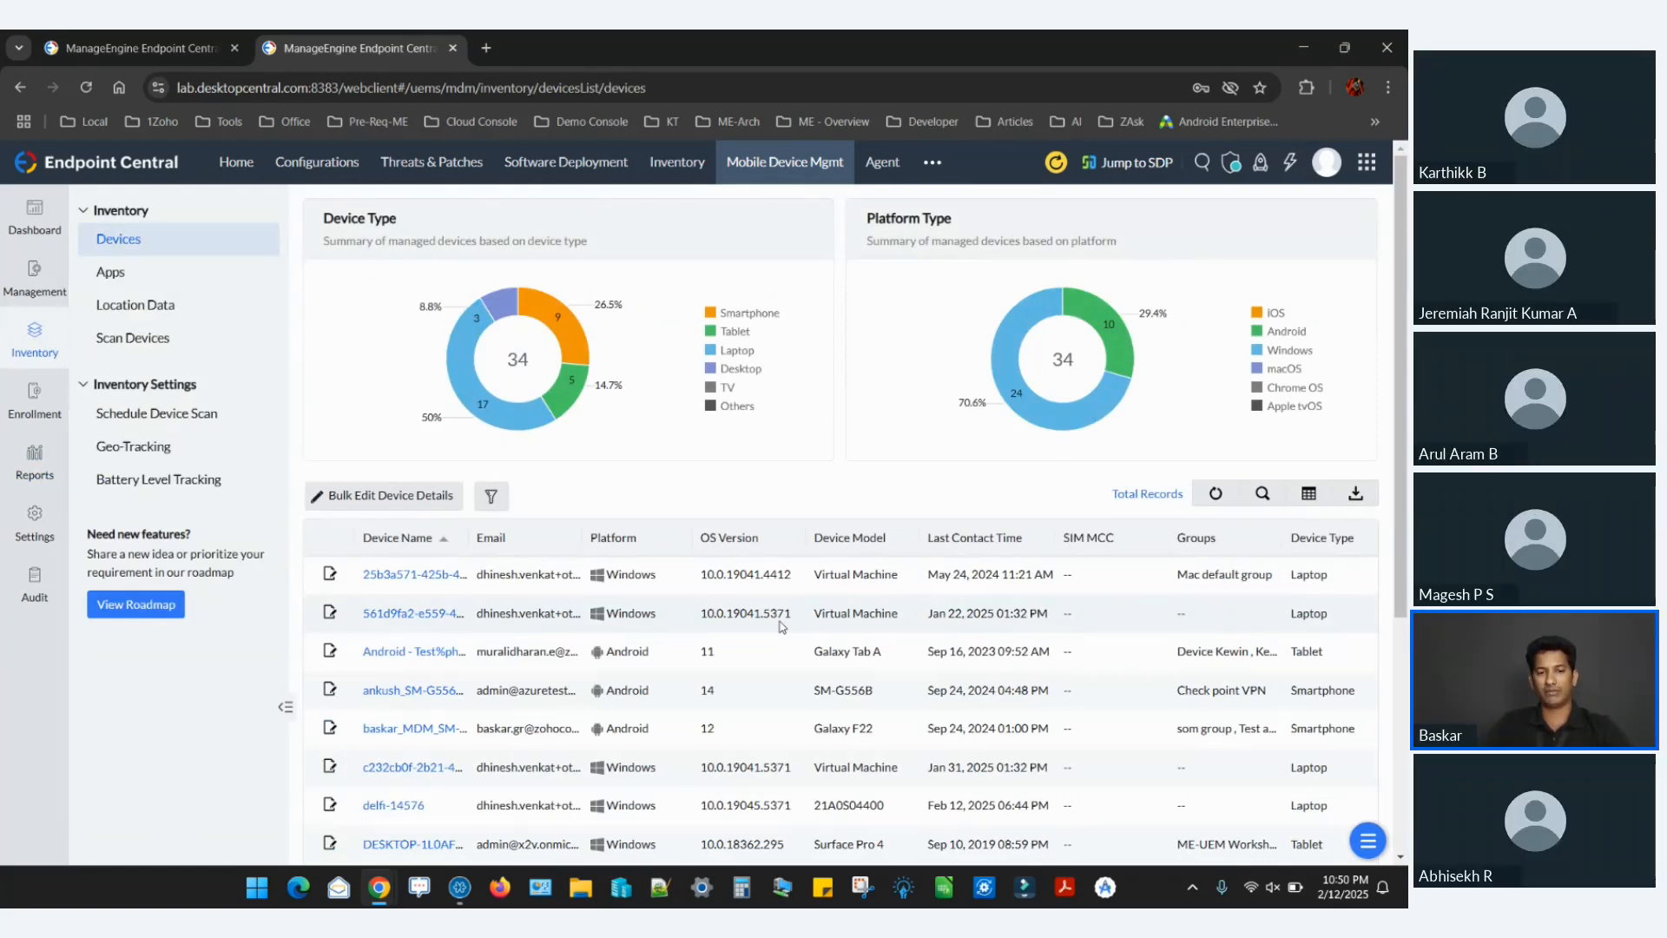
{"action": "left_click", "coordinate": [428, 653]}
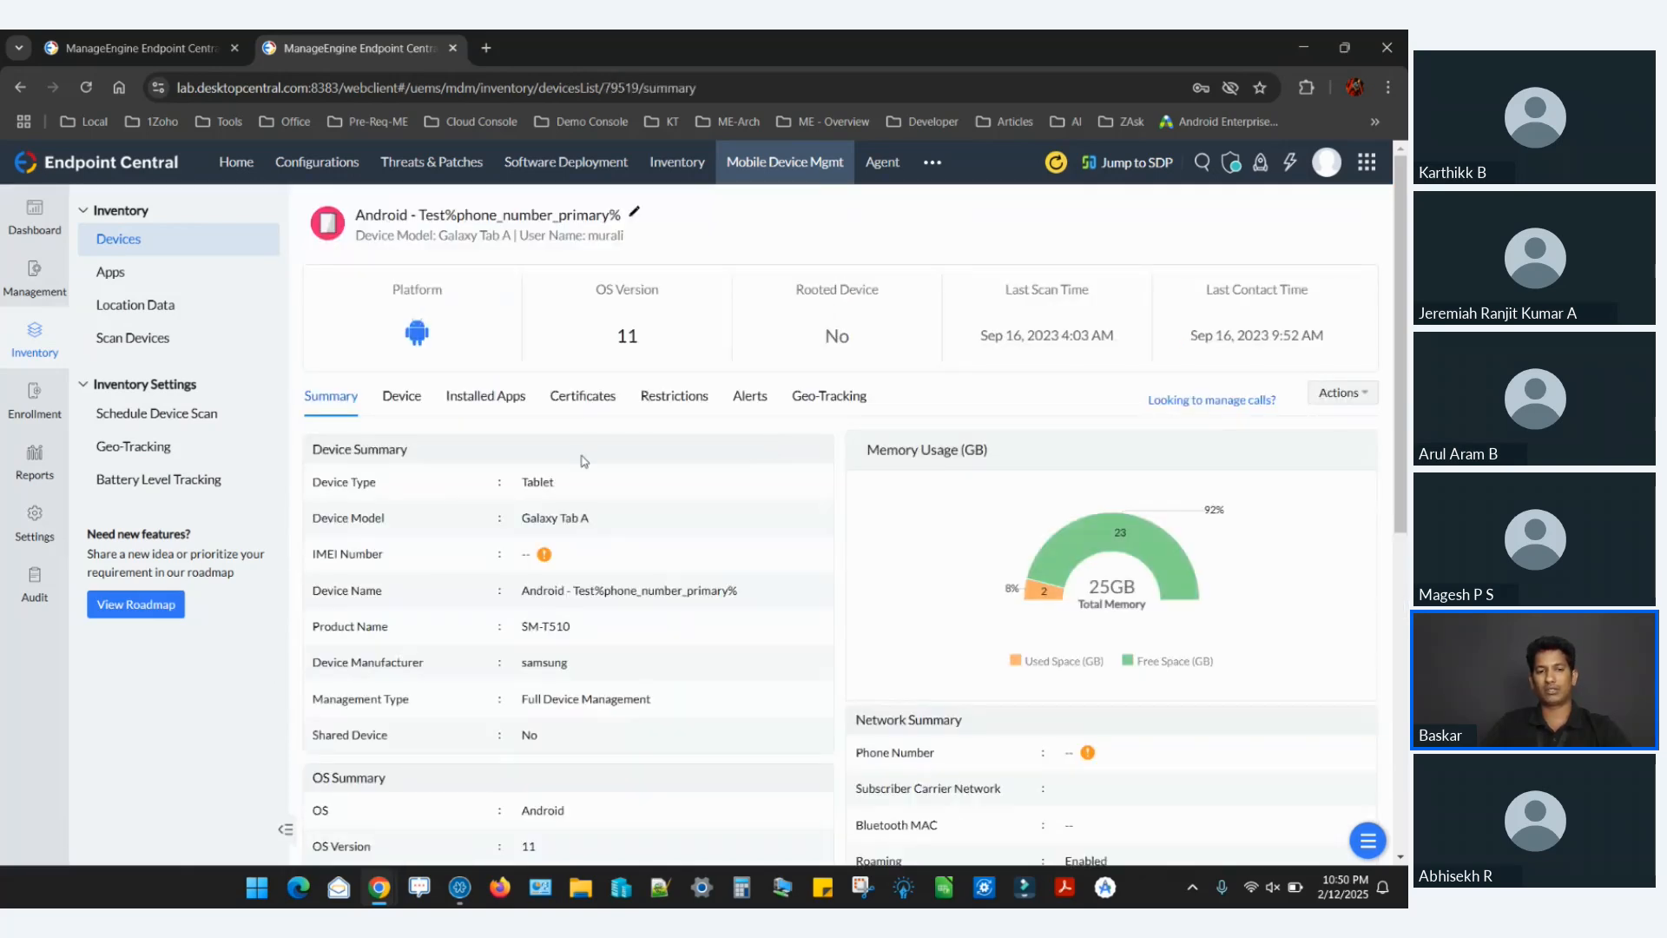
{"action": "left_click", "coordinate": [404, 403]}
{"action": "left_click", "coordinate": [501, 406]}
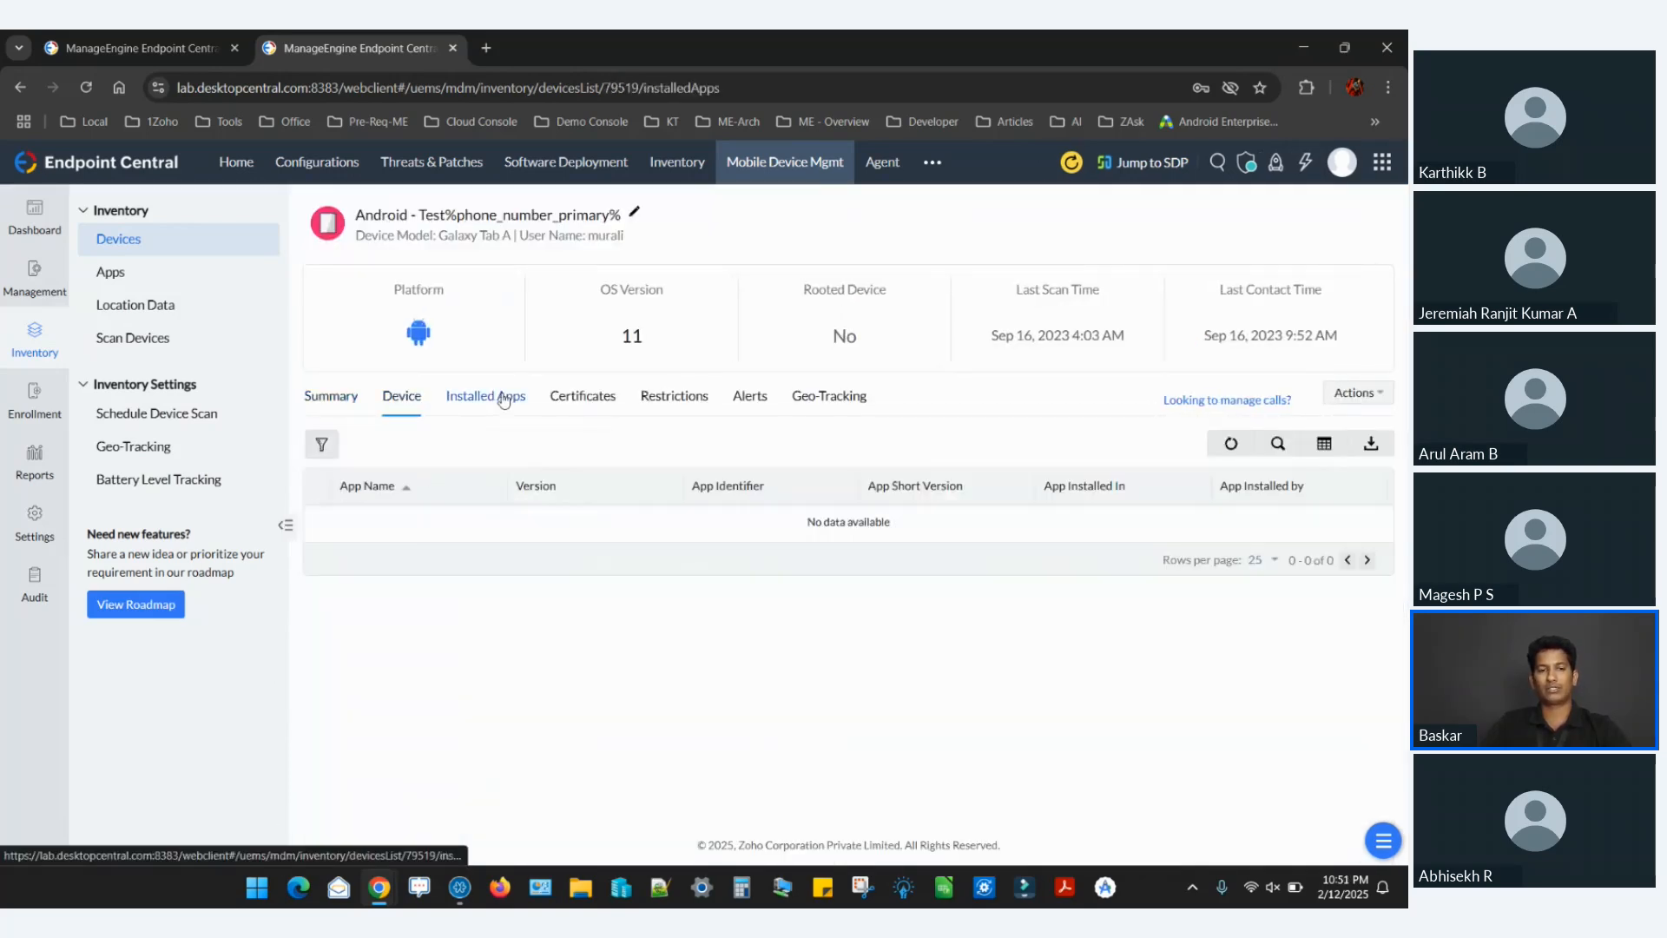
{"action": "left_click", "coordinate": [343, 395]}
{"action": "left_click", "coordinate": [384, 404]}
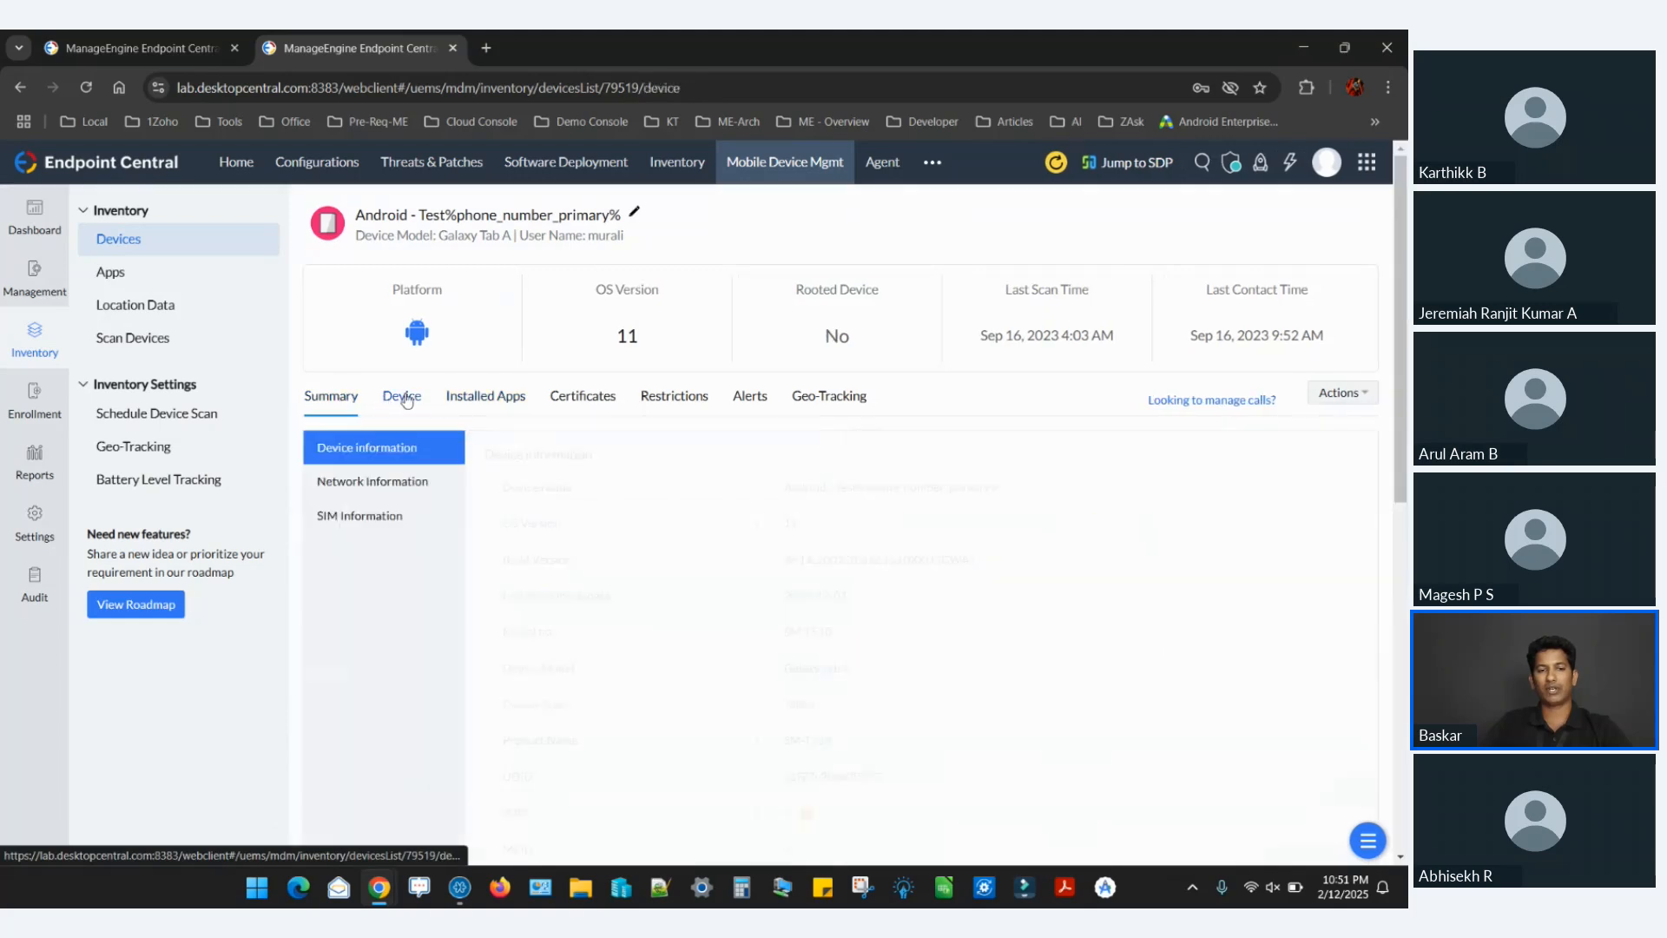
{"action": "right_click", "coordinate": [493, 399]}
{"action": "left_click", "coordinate": [493, 399]}
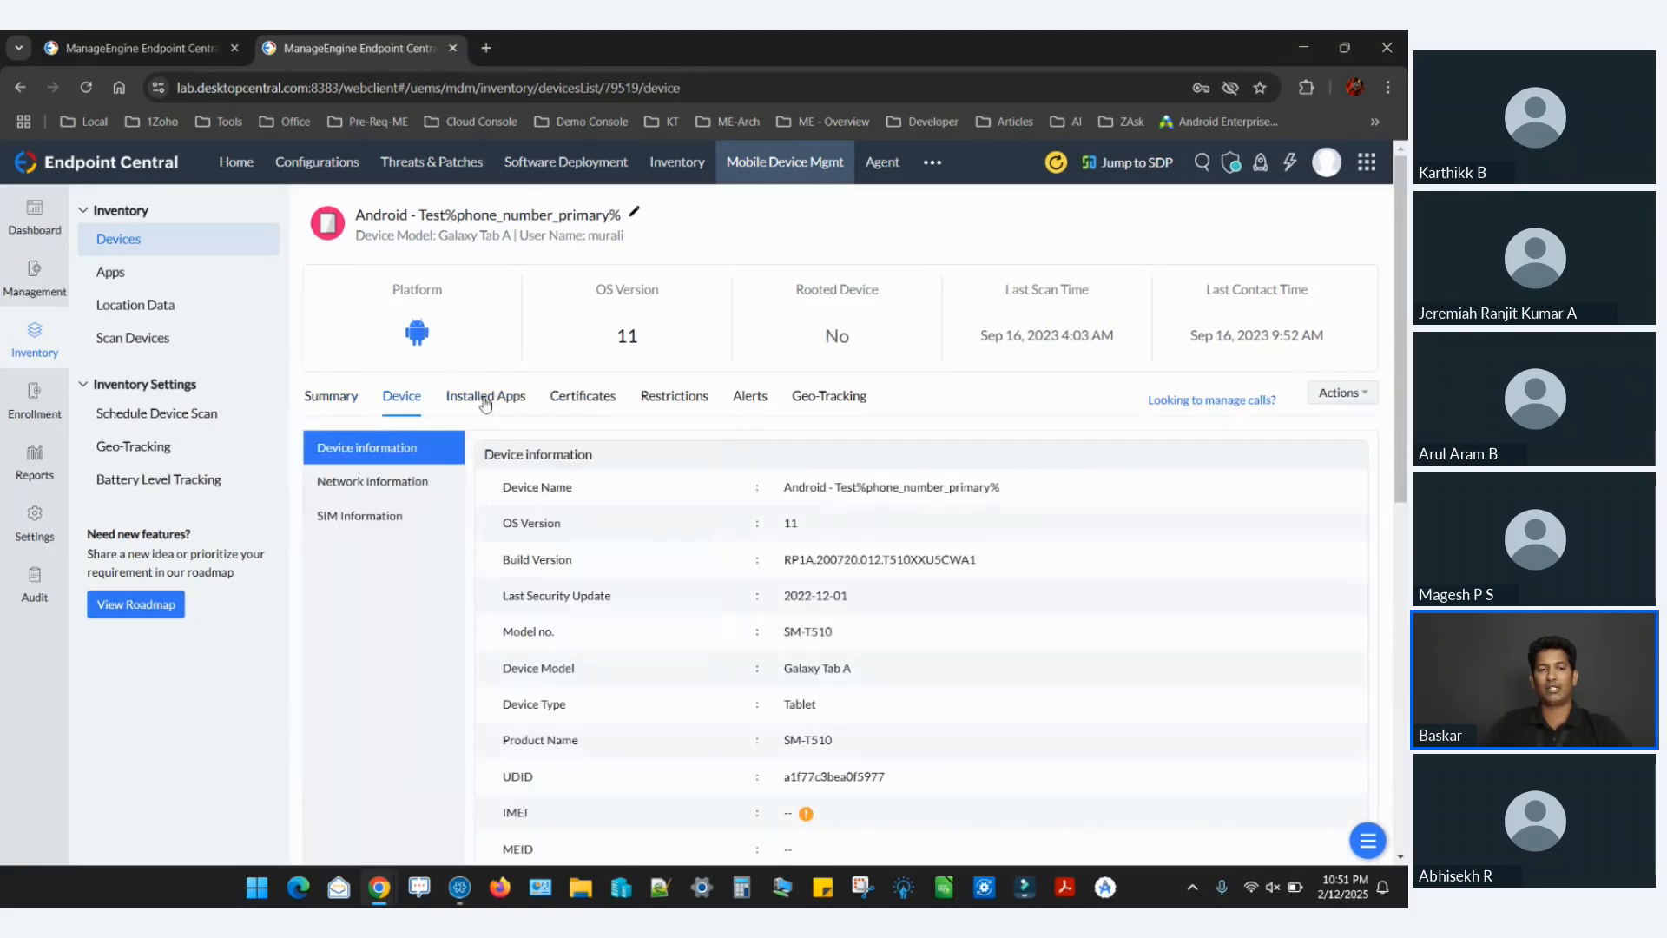
{"action": "left_click", "coordinate": [493, 399]}
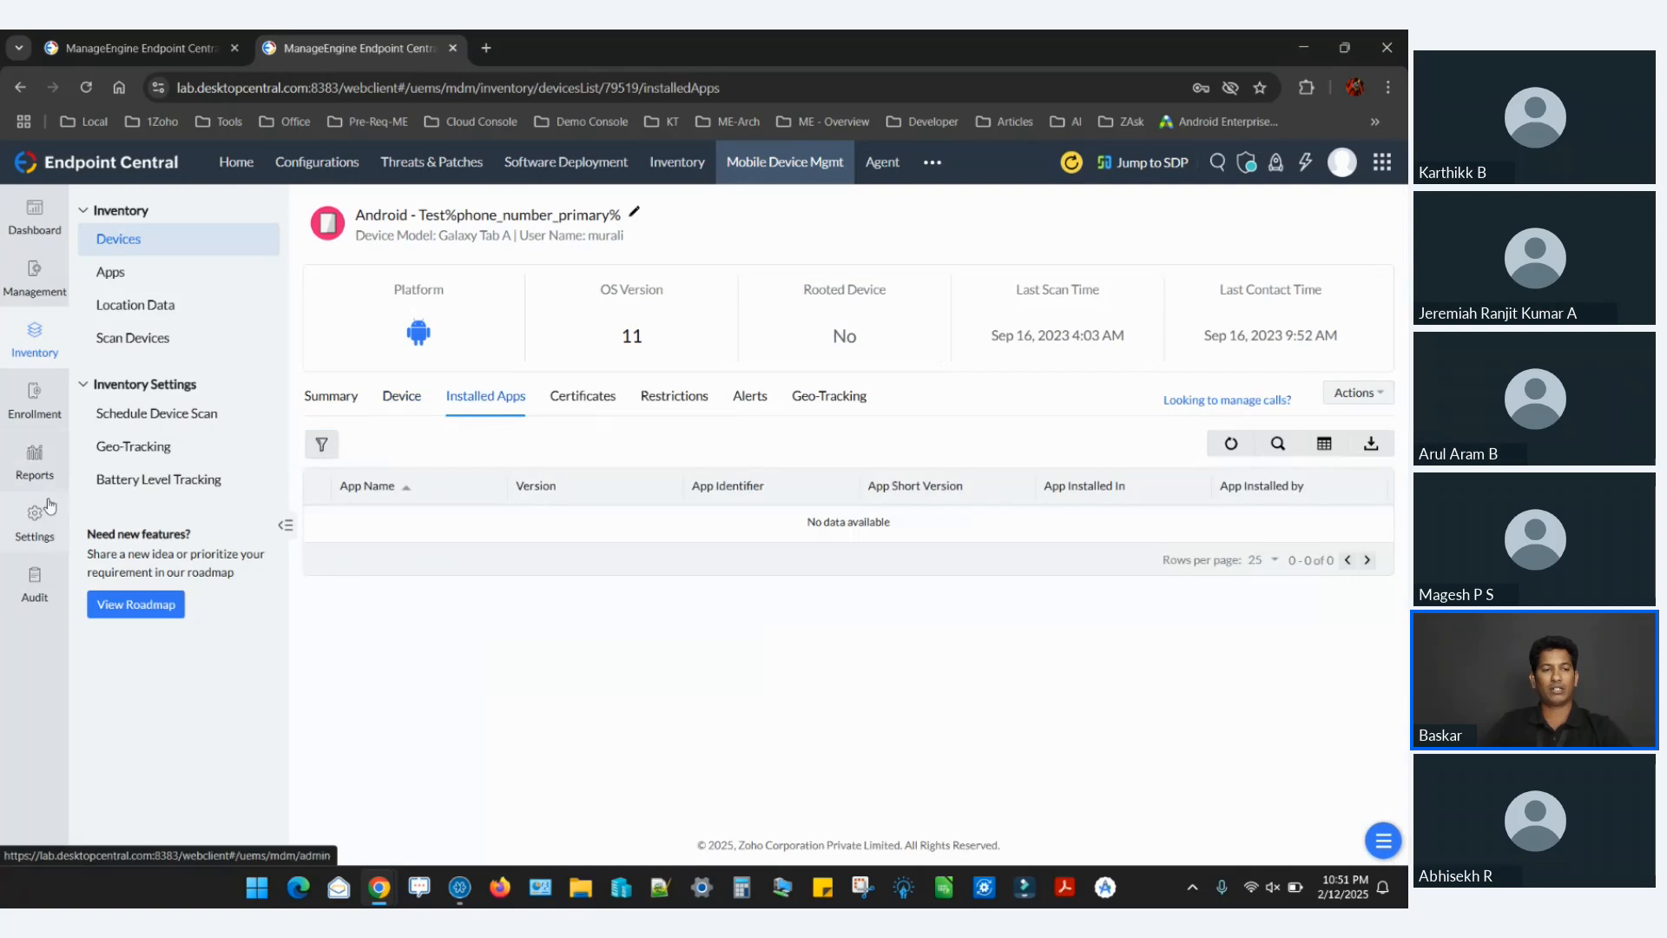
Open the Device Privacy settings for all devices for modification.
{"action": "left_click", "coordinate": [38, 532]}
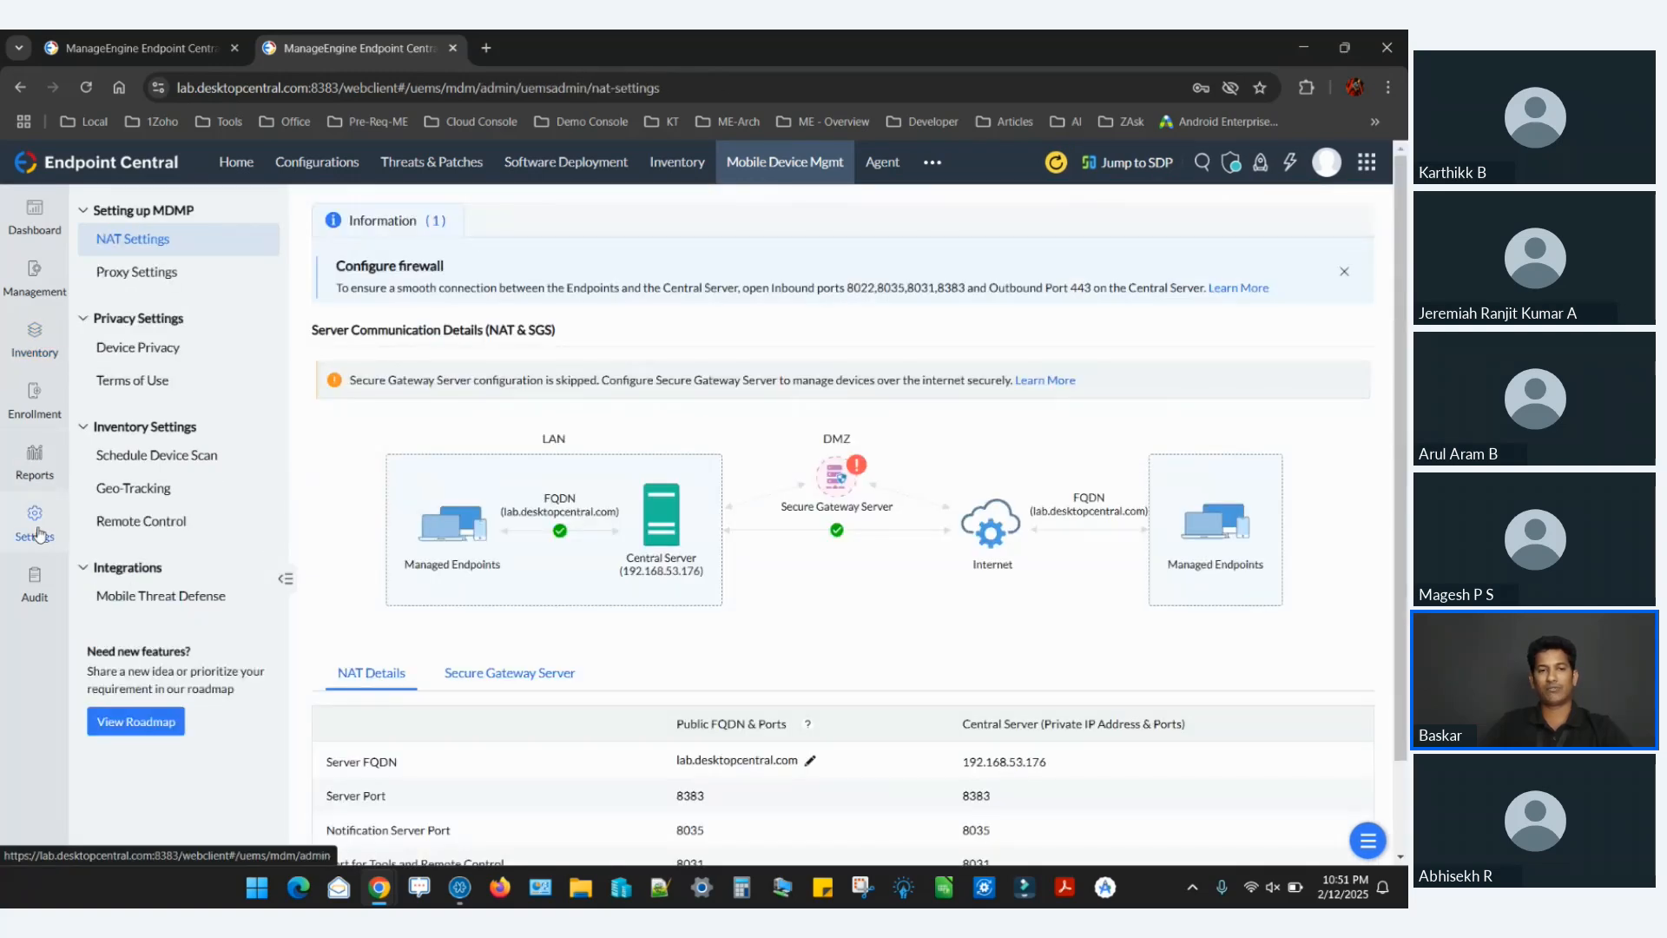
{"action": "left_click", "coordinate": [161, 355]}
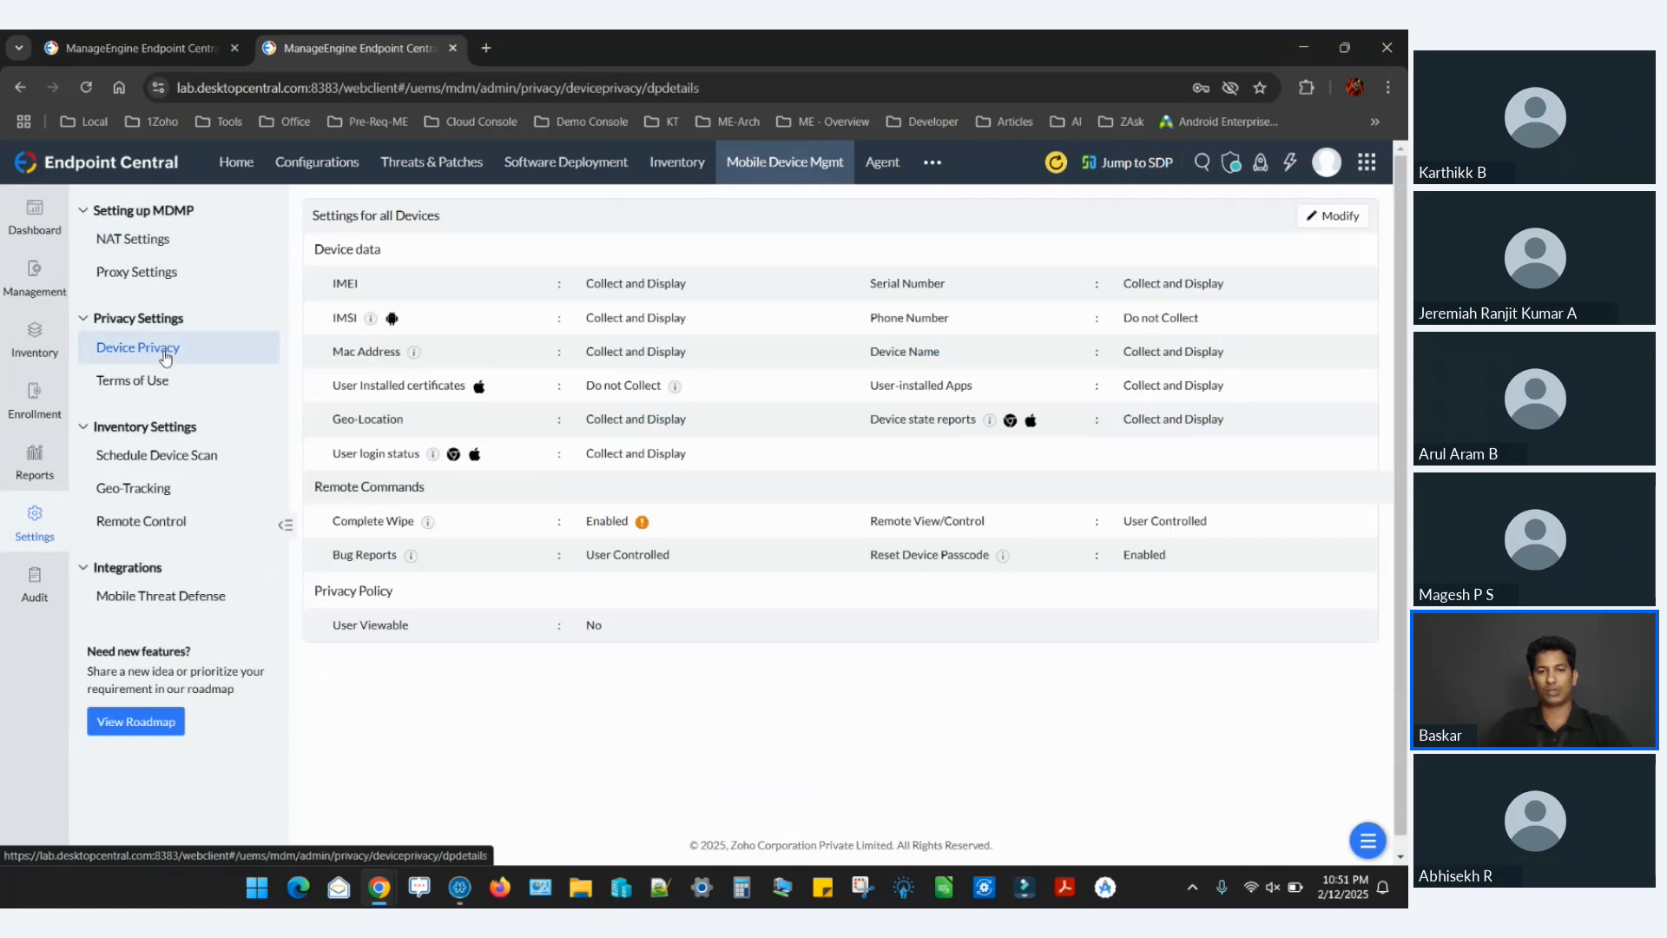
{"action": "left_click", "coordinate": [1341, 217]}
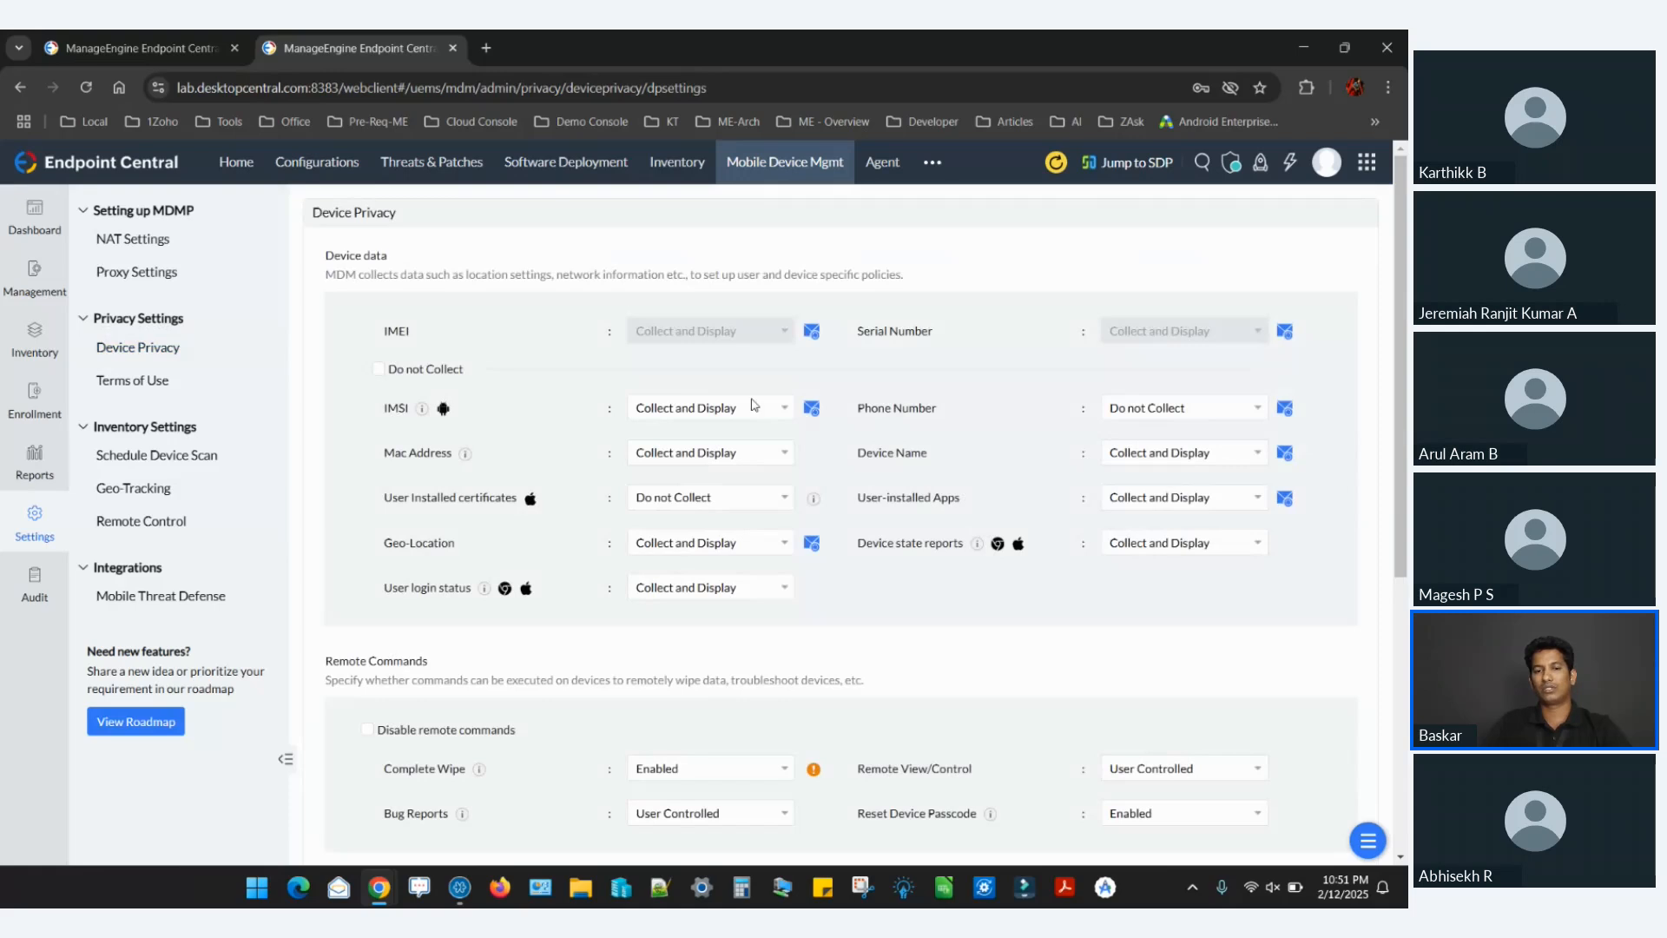
Set IMSI collection to Do not Collect and keep Phone Number at Do not Collect.
{"action": "left_click", "coordinate": [723, 410]}
{"action": "left_click", "coordinate": [703, 453]}
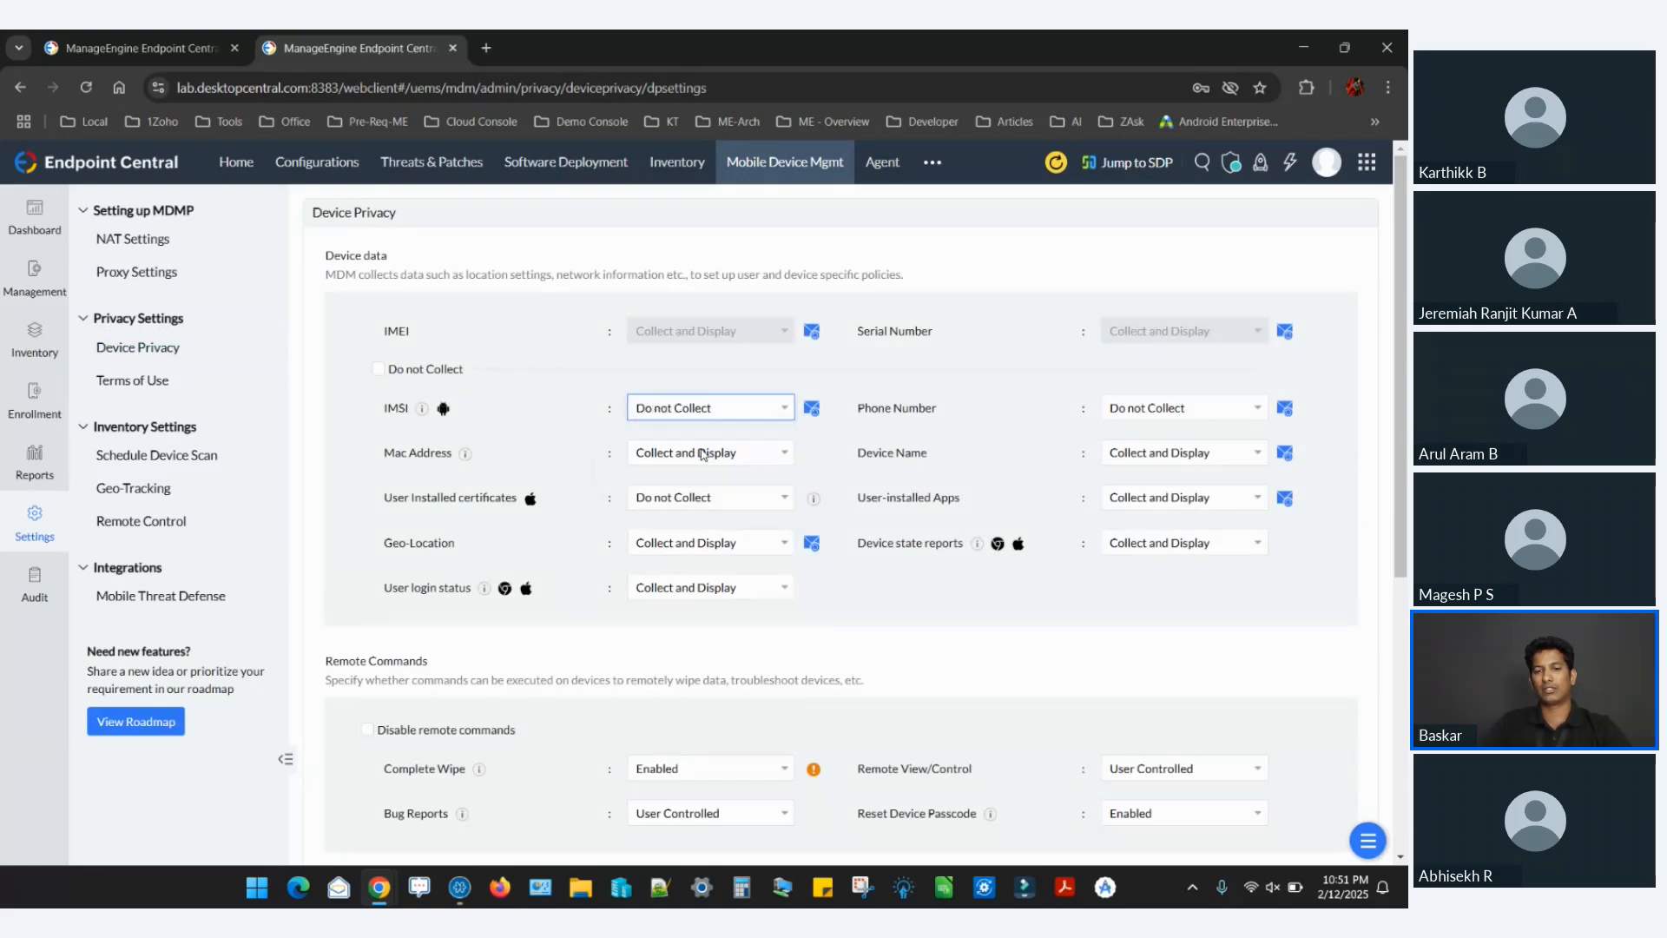
{"action": "left_click", "coordinate": [1215, 407]}
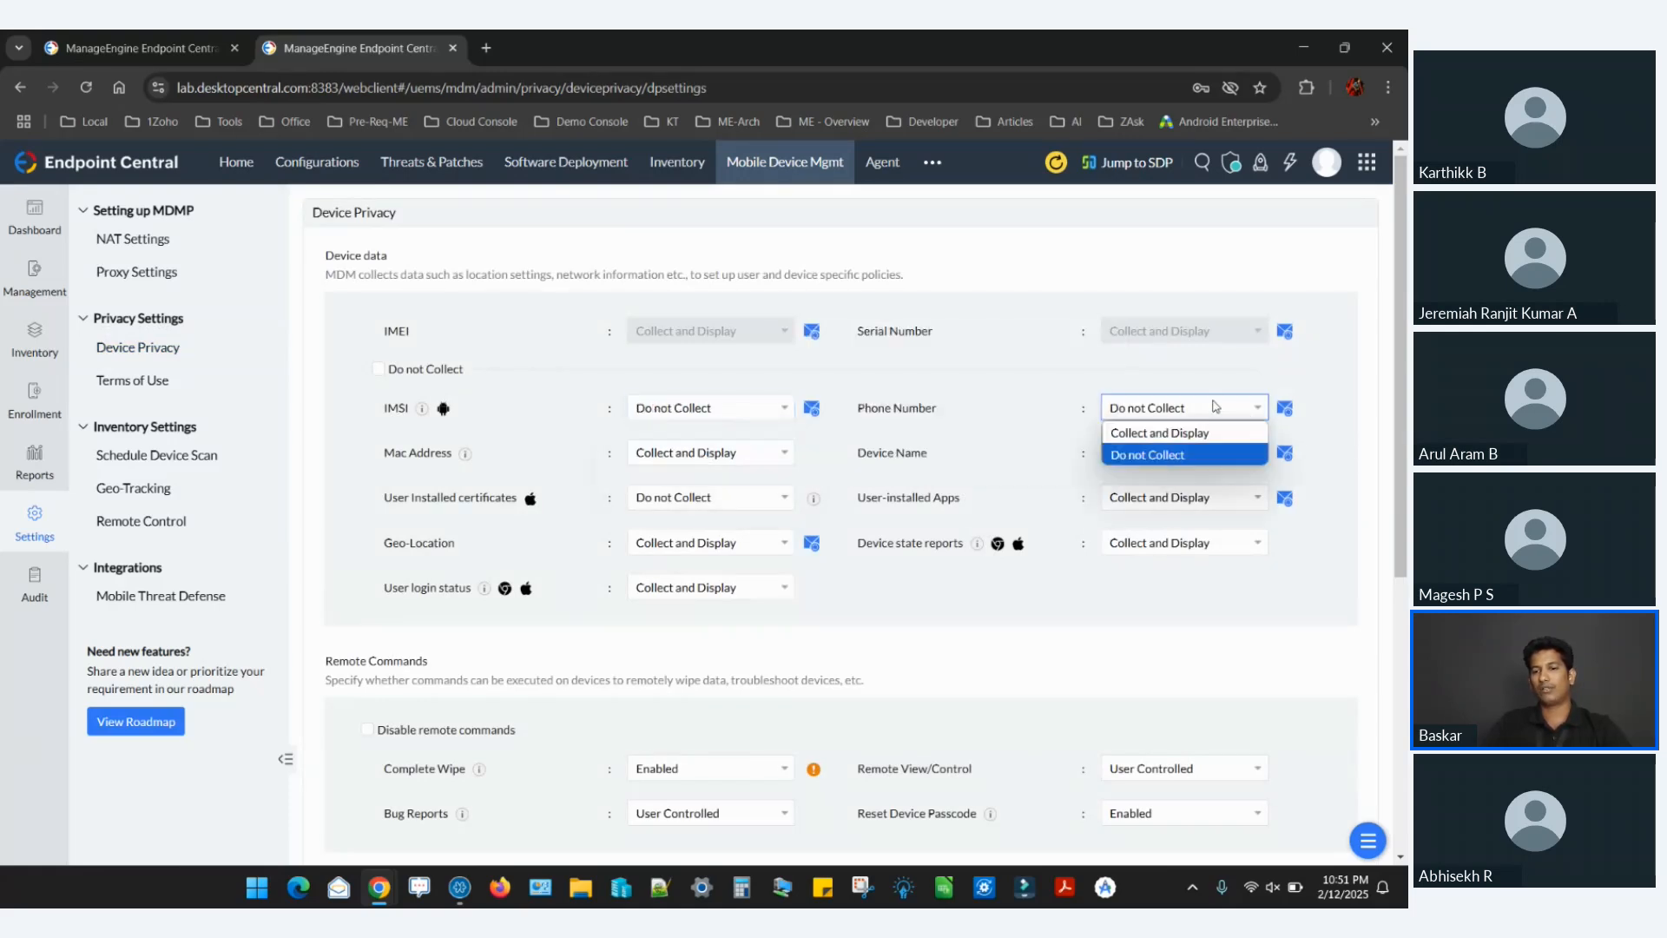
{"action": "left_click", "coordinate": [1137, 458]}
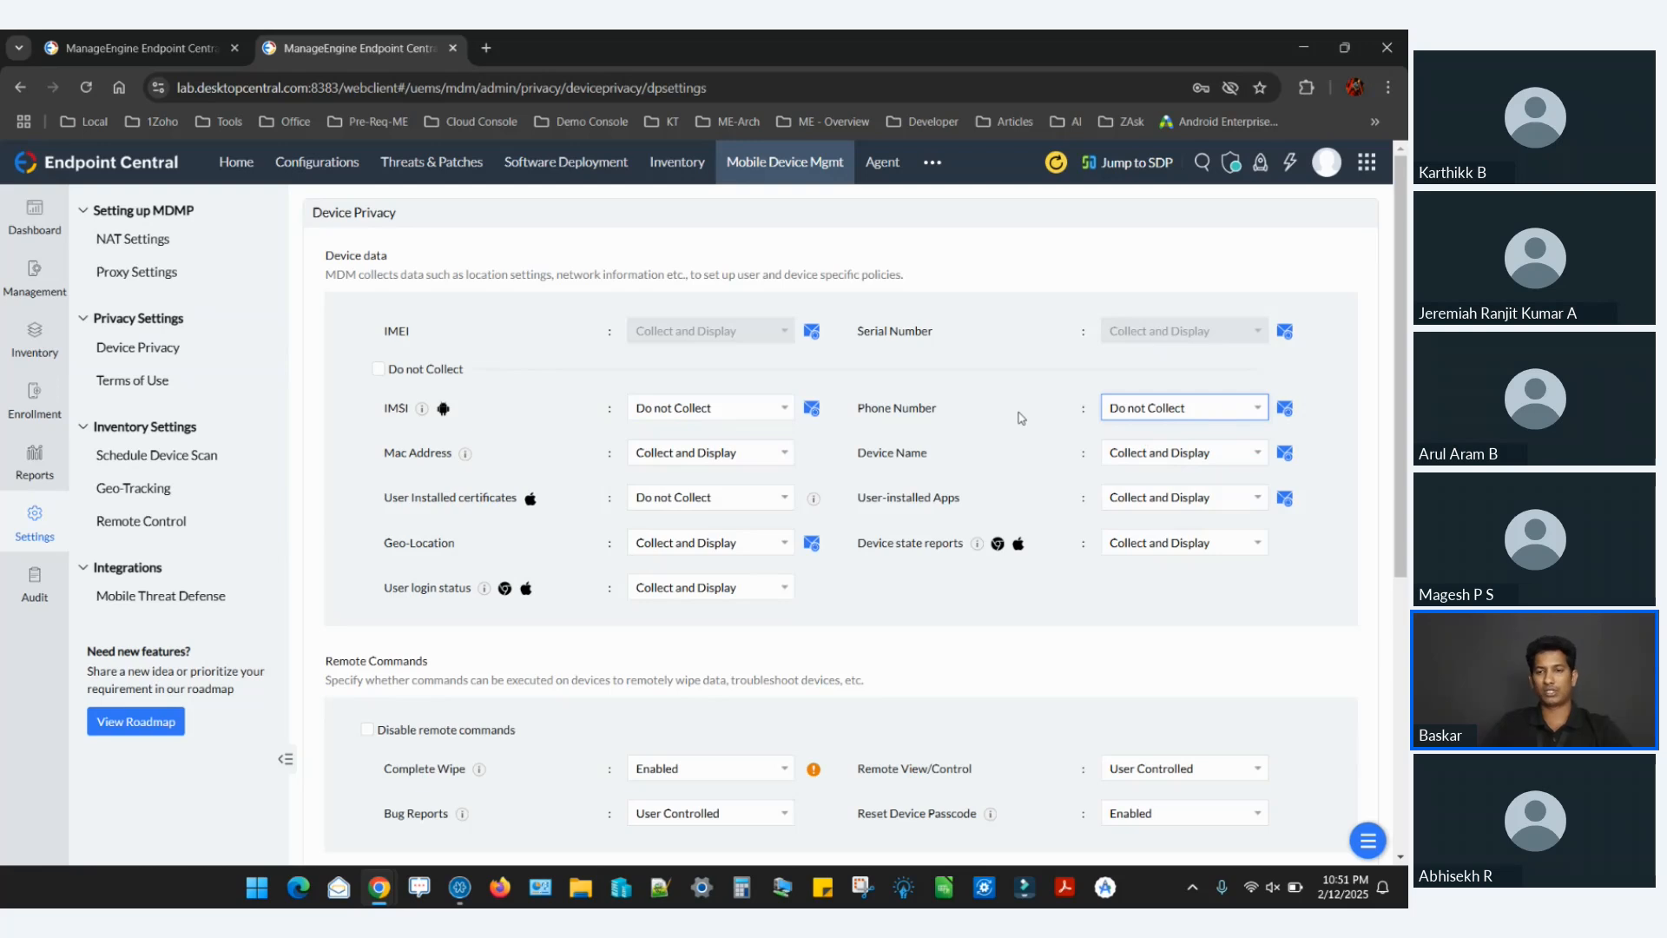
{"action": "left_click", "coordinate": [1150, 423]}
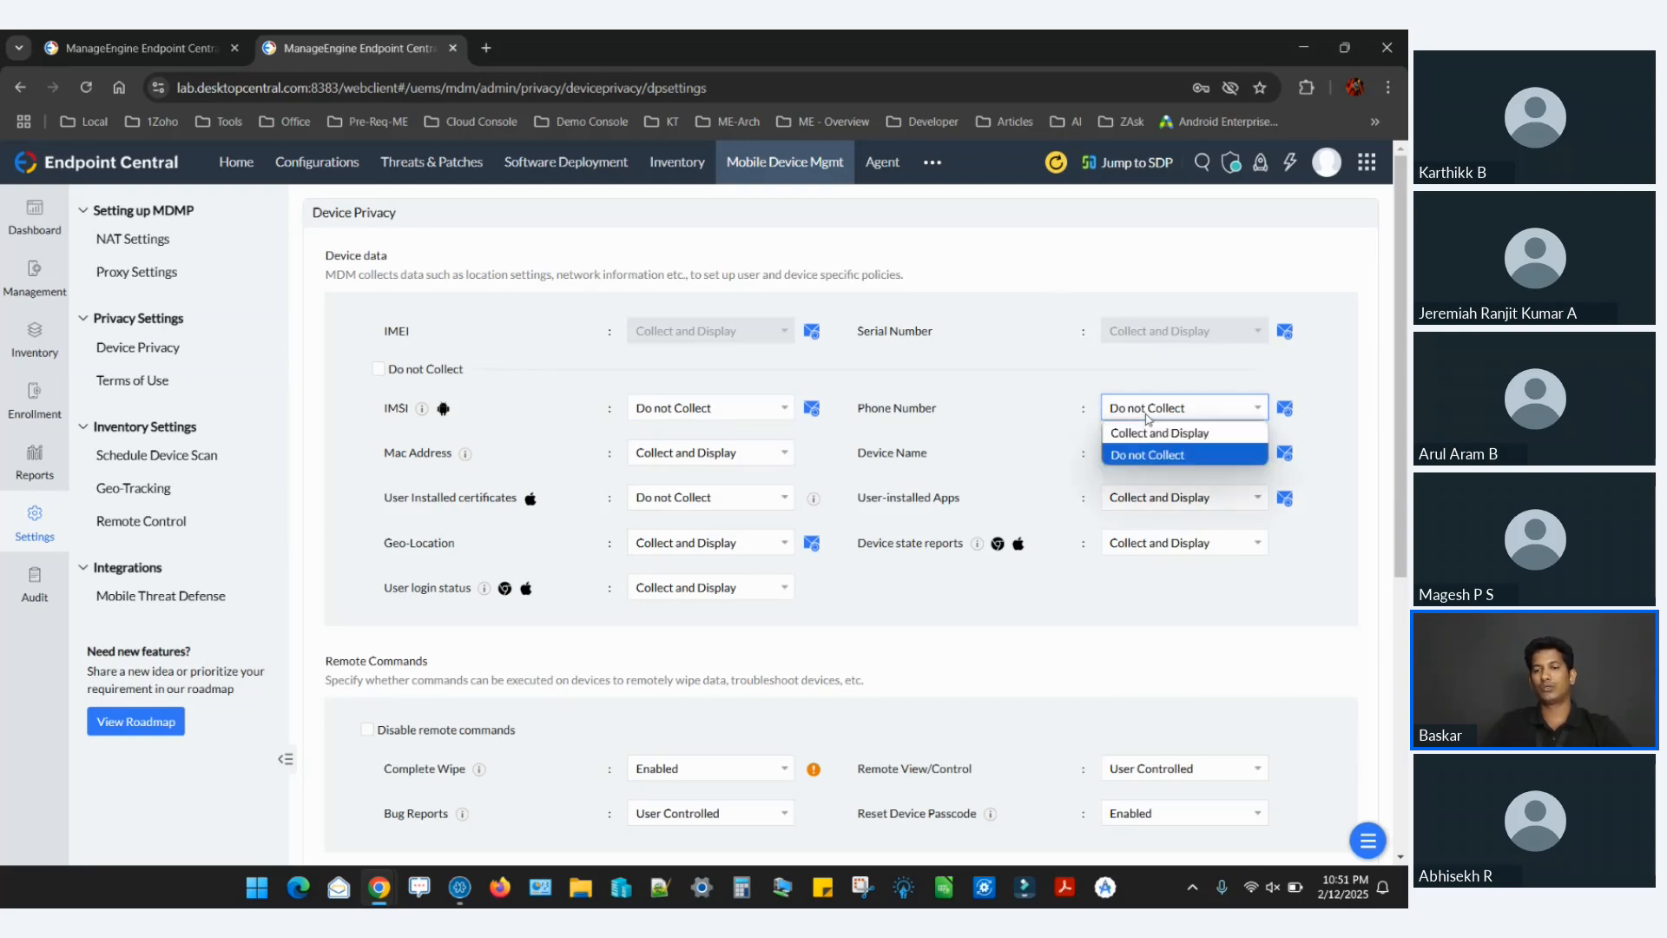
{"action": "left_click", "coordinate": [1147, 455]}
Exclude Employee-Owned (BYOD) devices from the privacy settings and set Geo-Location to Do not Collect.
{"action": "scroll", "coordinate": [1013, 436], "scroll_direction": "down", "scroll_amount": 5}
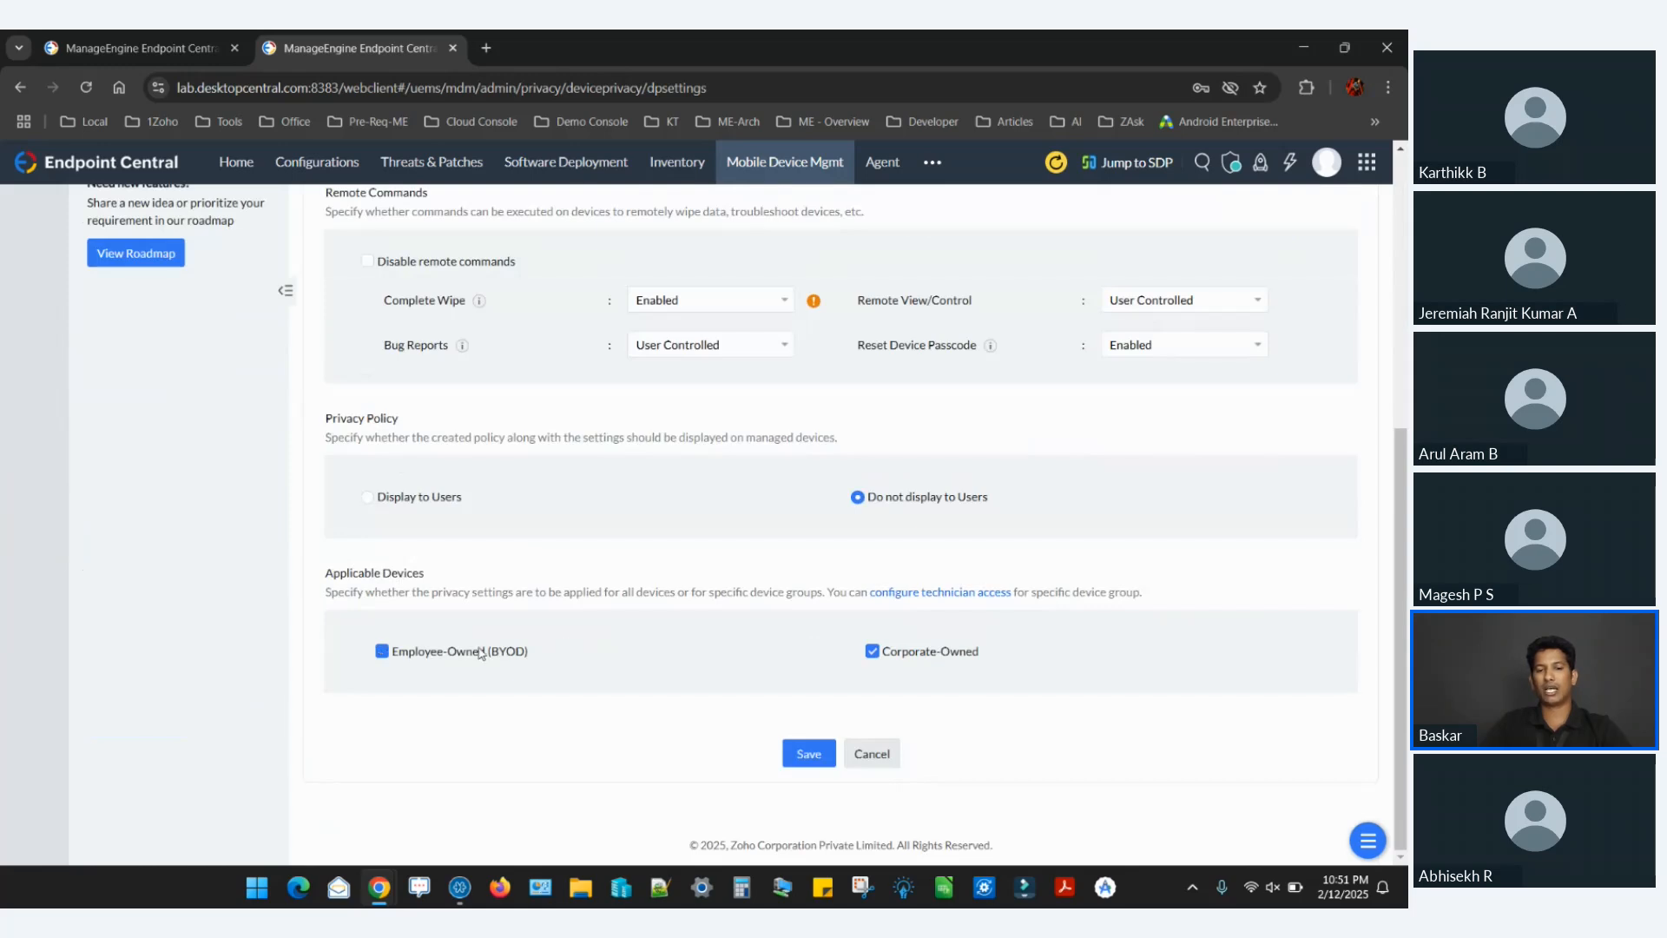
{"action": "left_click", "coordinate": [480, 653]}
{"action": "scroll", "coordinate": [935, 501], "scroll_direction": "up", "scroll_amount": 5}
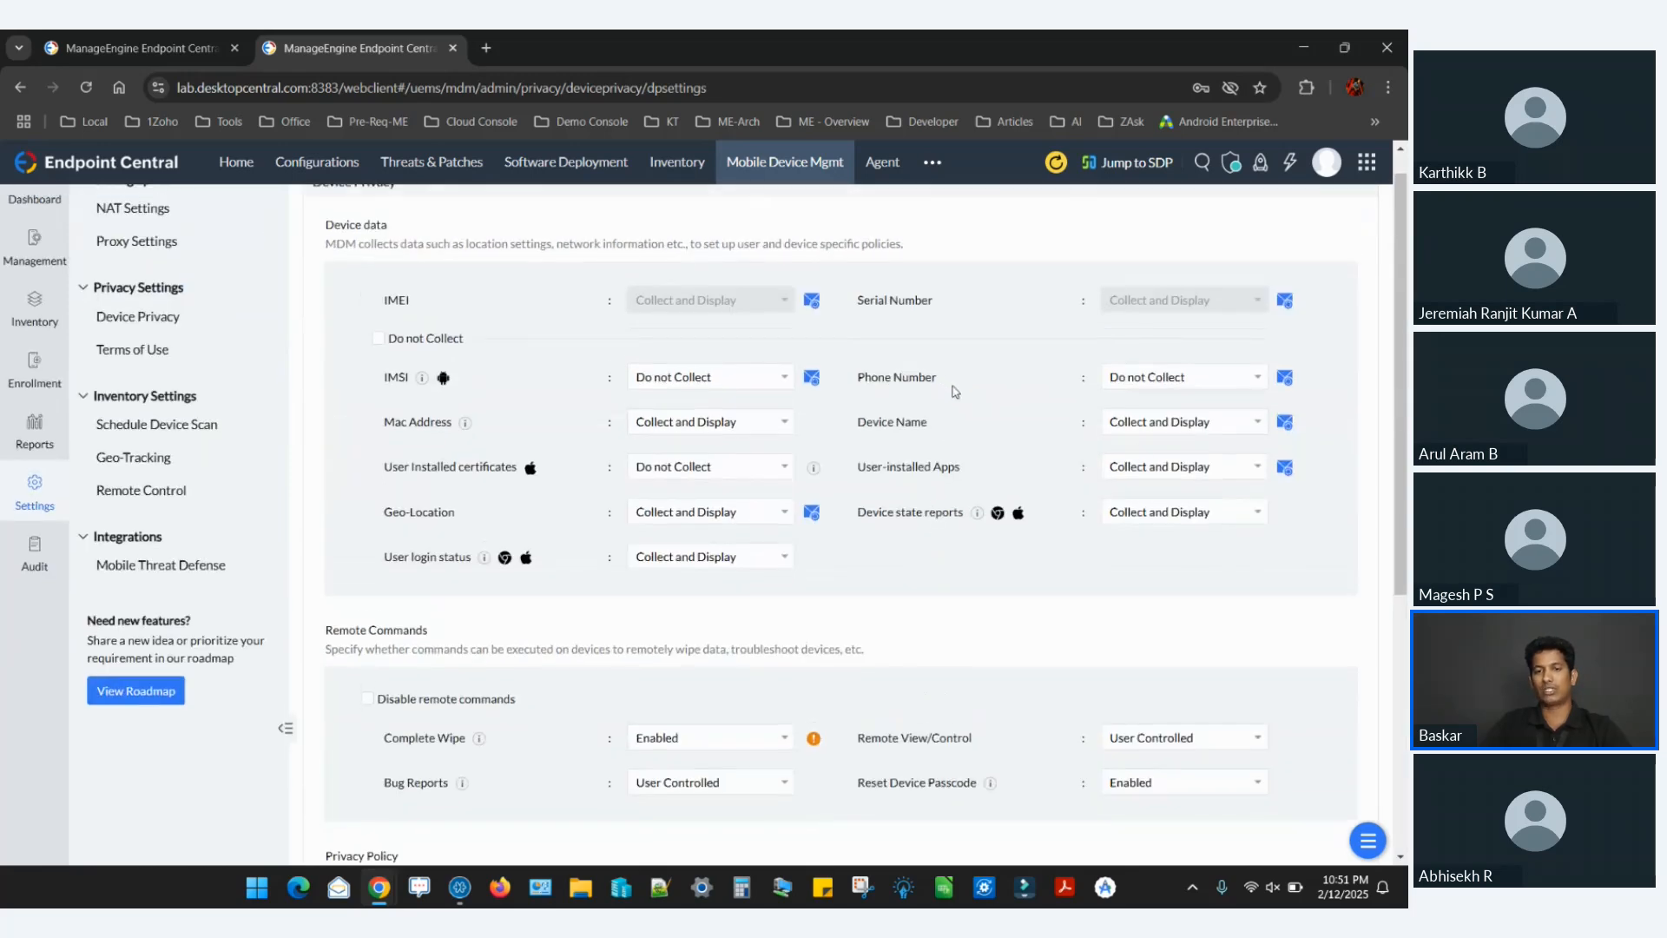
{"action": "scroll", "coordinate": [955, 391], "scroll_direction": "down", "scroll_amount": 2}
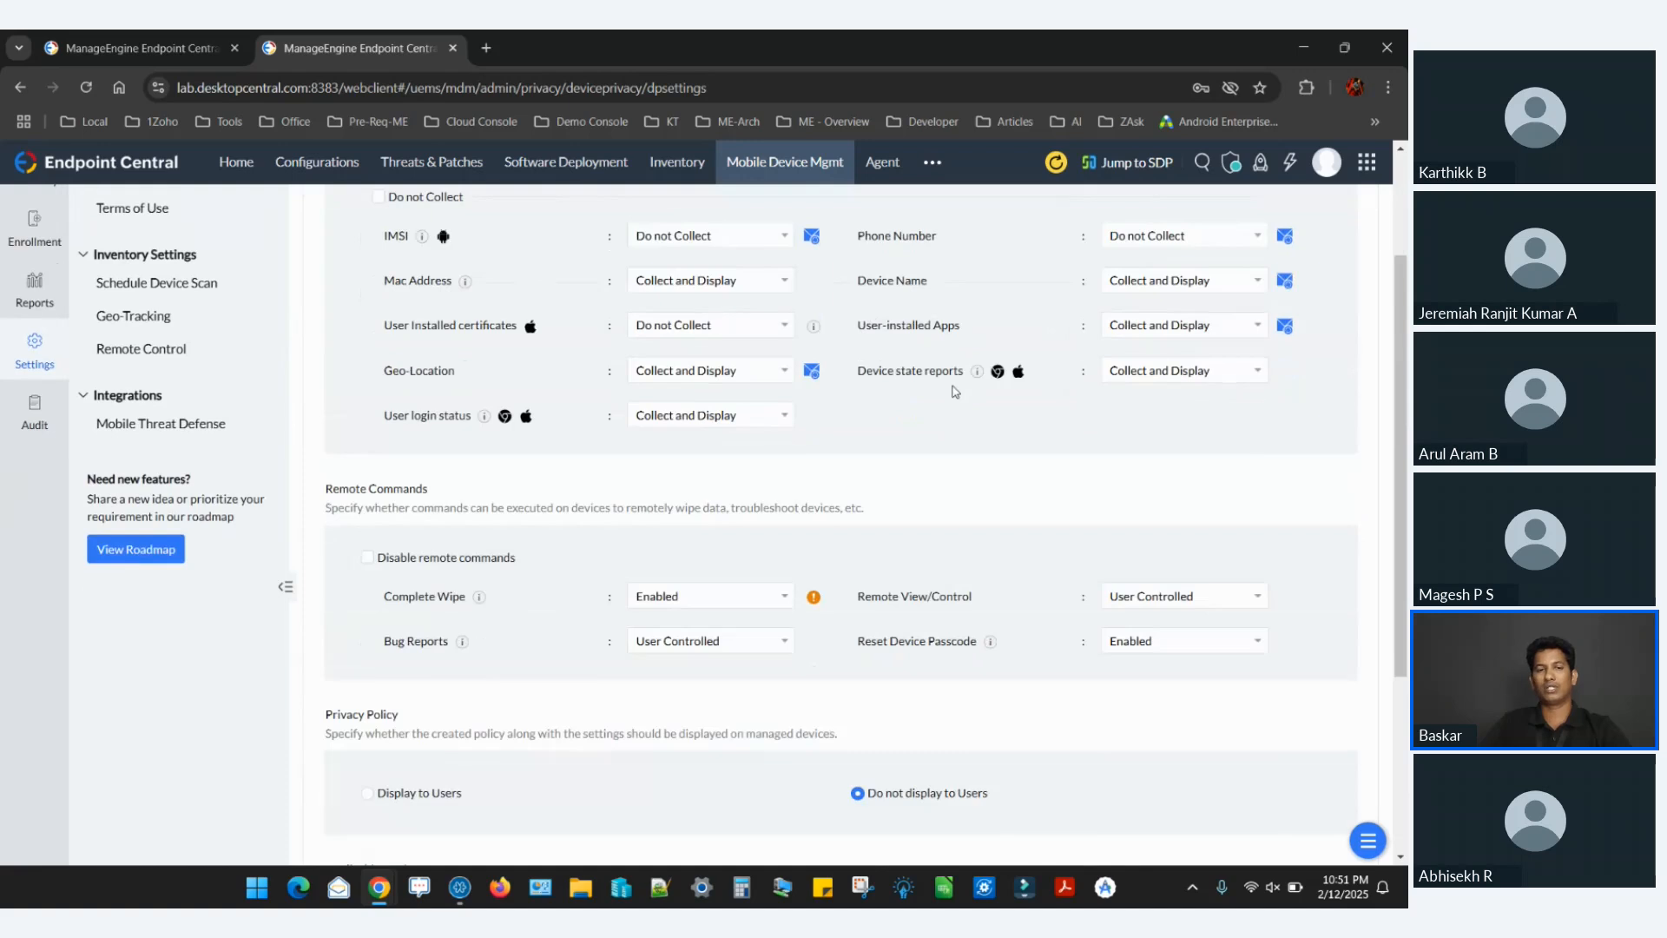
{"action": "left_click", "coordinate": [690, 373]}
{"action": "left_click", "coordinate": [686, 418]}
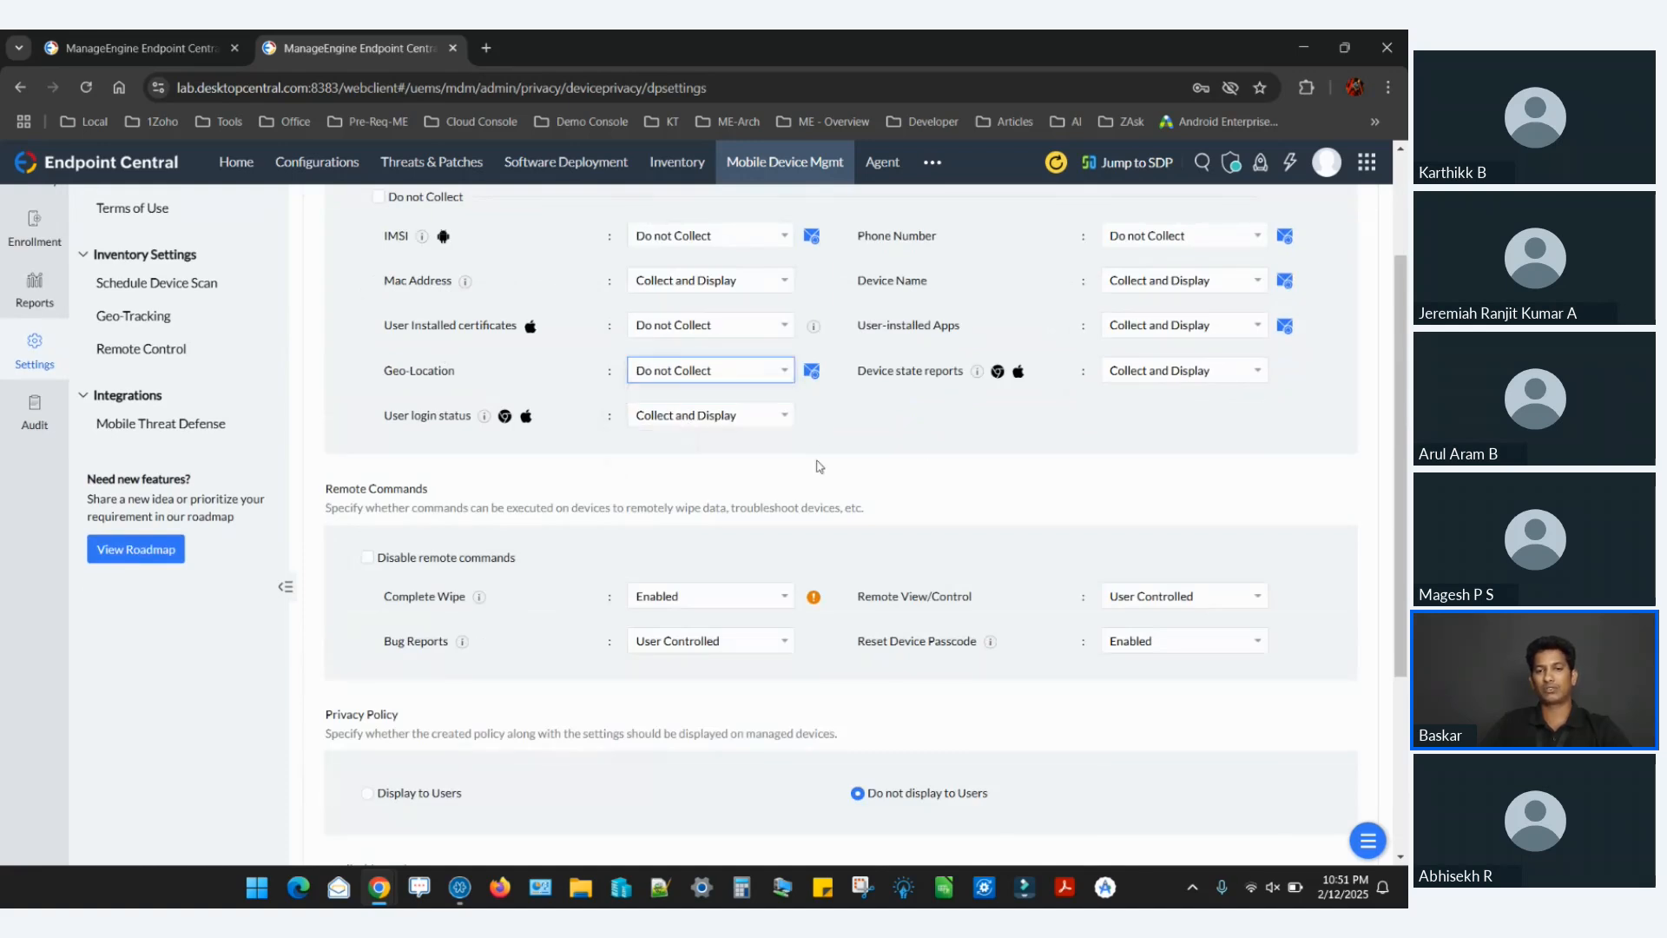
Review the remote command, privacy policy and applicable device options, and switch back to the presentation without saving the privacy settings.
{"action": "scroll", "coordinate": [928, 448], "scroll_direction": "down", "scroll_amount": 1}
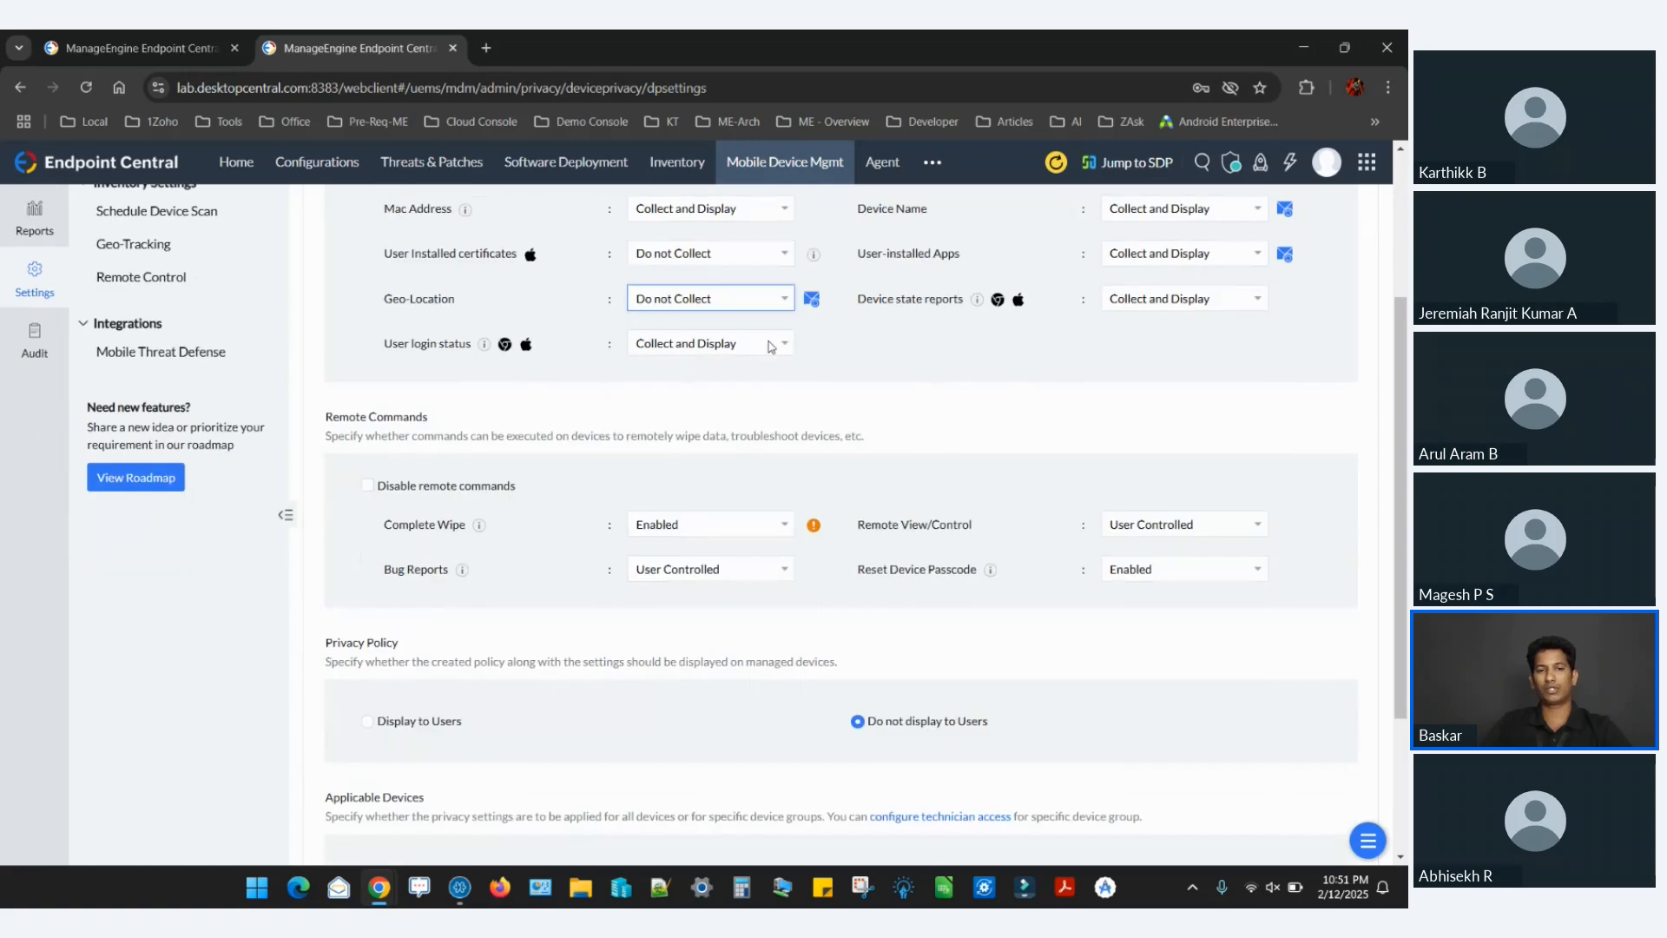
{"action": "scroll", "coordinate": [735, 316], "scroll_direction": "up", "scroll_amount": 3}
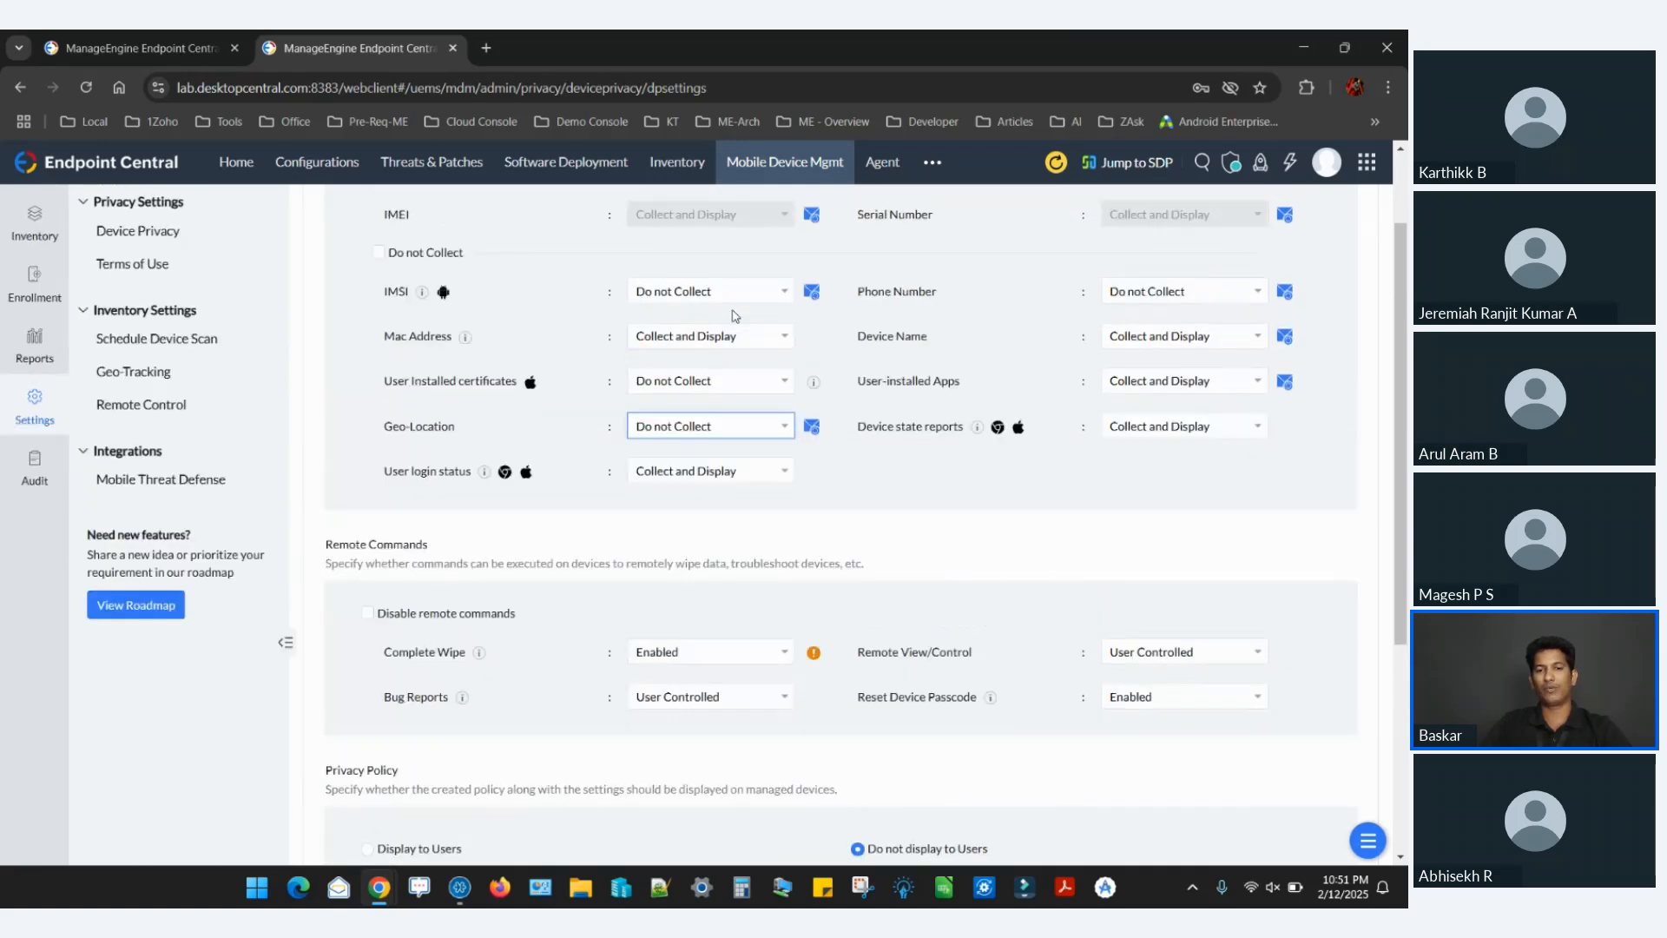
{"action": "scroll", "coordinate": [742, 328], "scroll_direction": "down", "scroll_amount": 3}
{"action": "scroll", "coordinate": [742, 329], "scroll_direction": "down", "scroll_amount": 3}
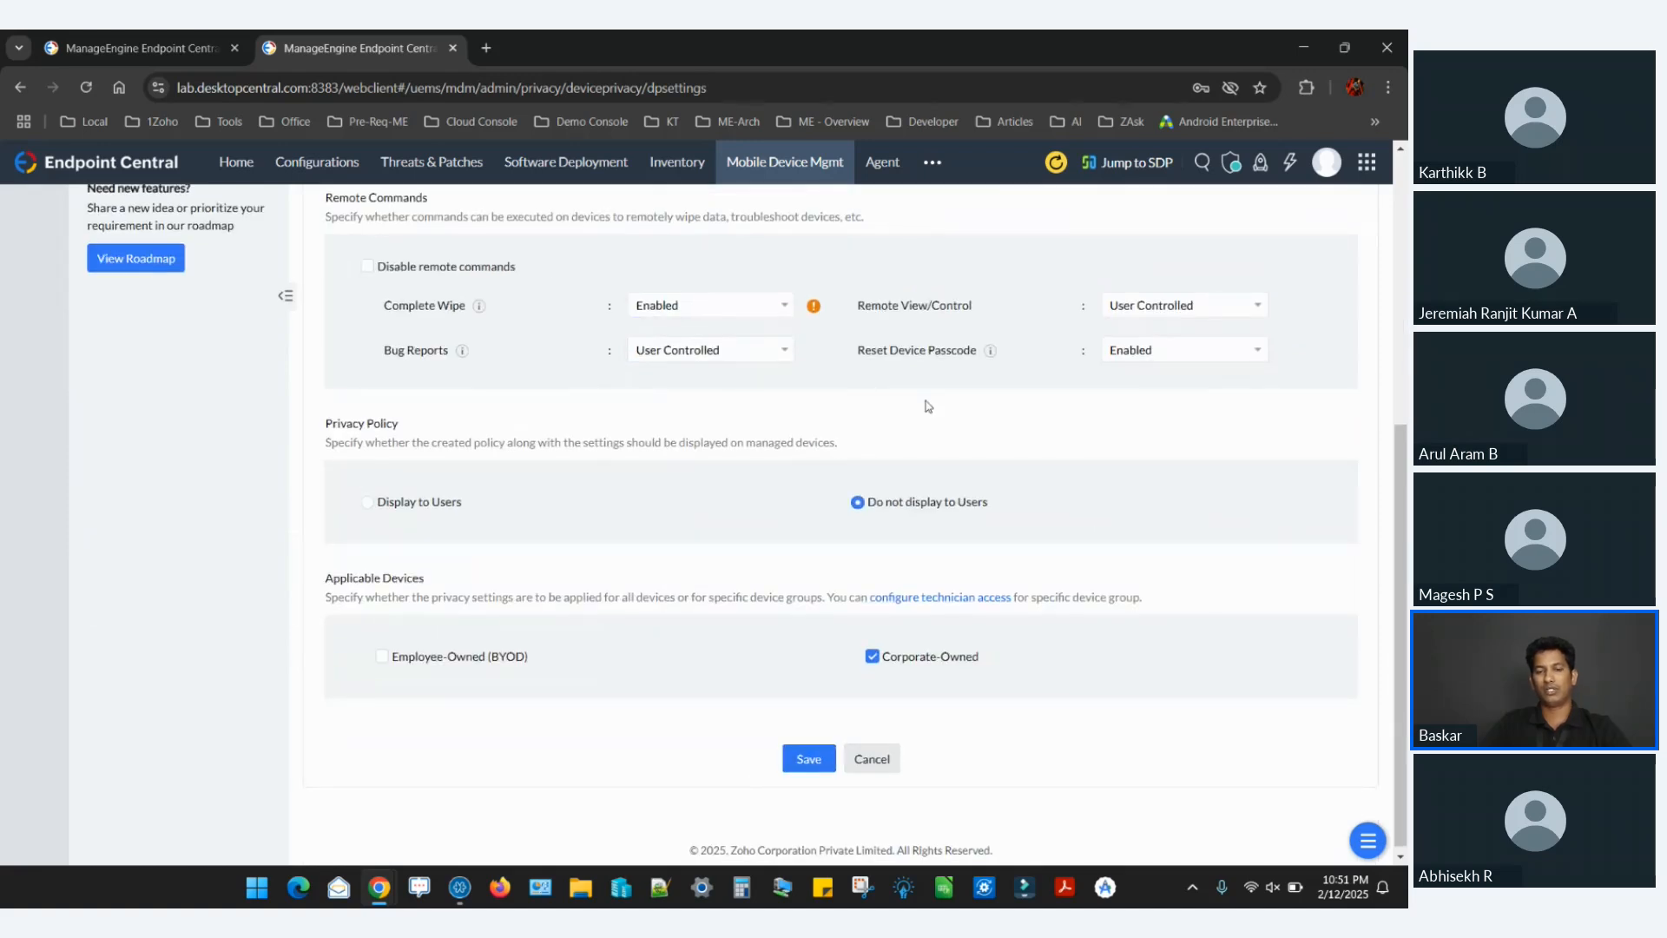
{"action": "key", "text": "alt+Tab"}
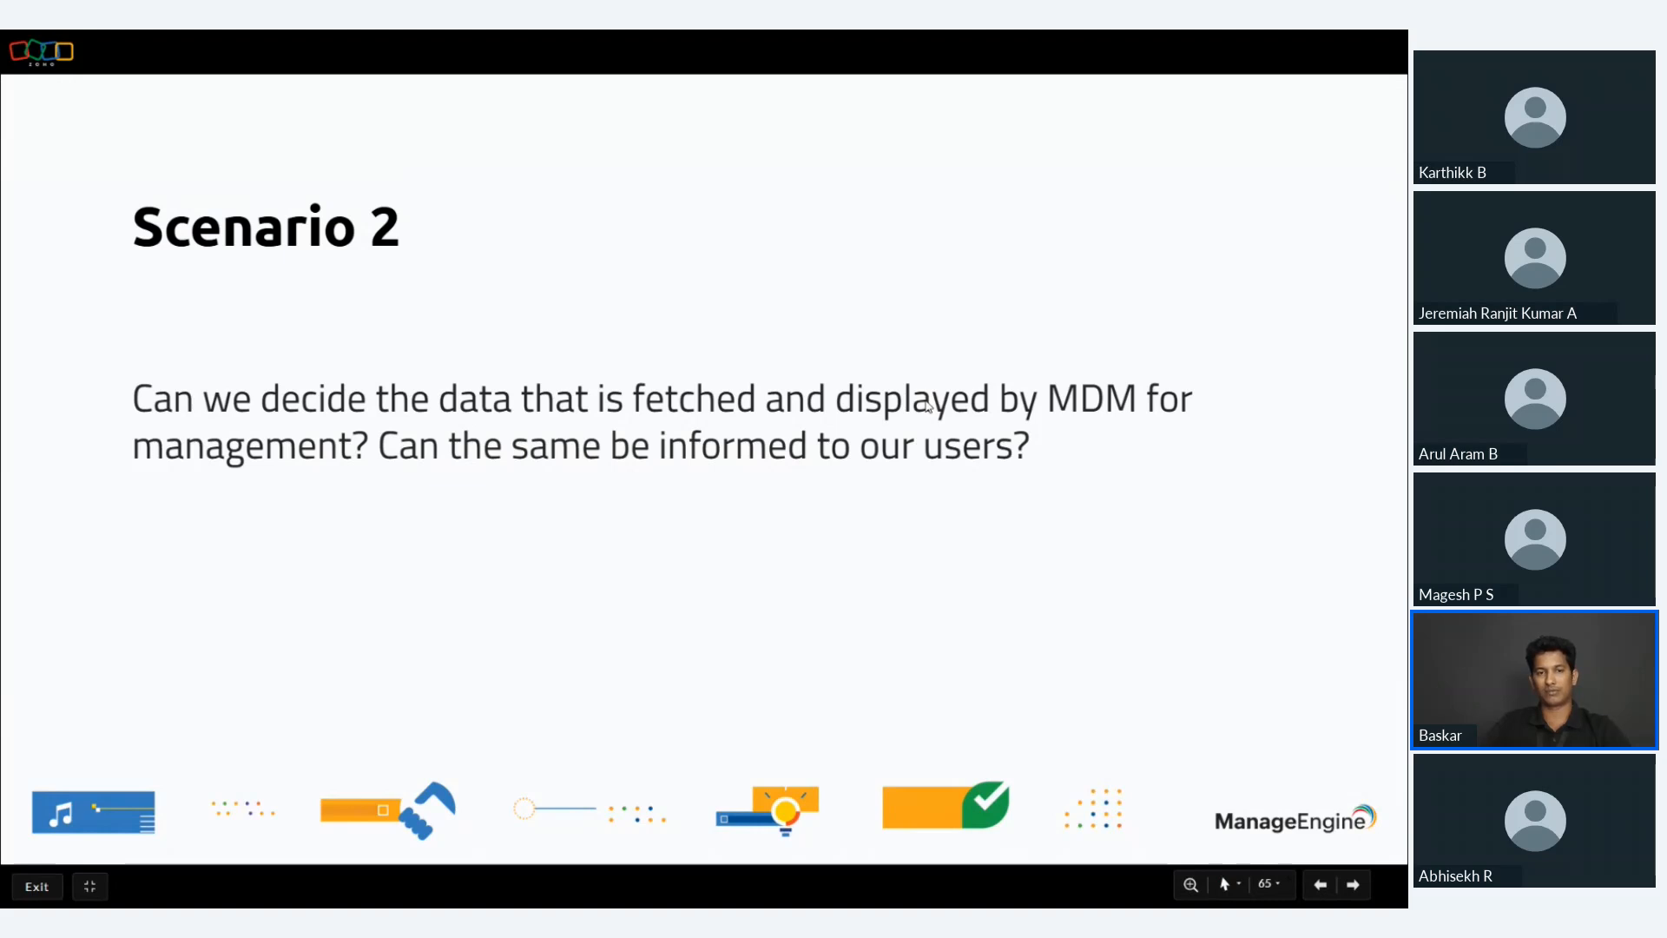
Advance the presentation to Scenario 3, switch to Endpoint Central, and start a new mobile device management announcement.
{"action": "key", "text": "Right"}
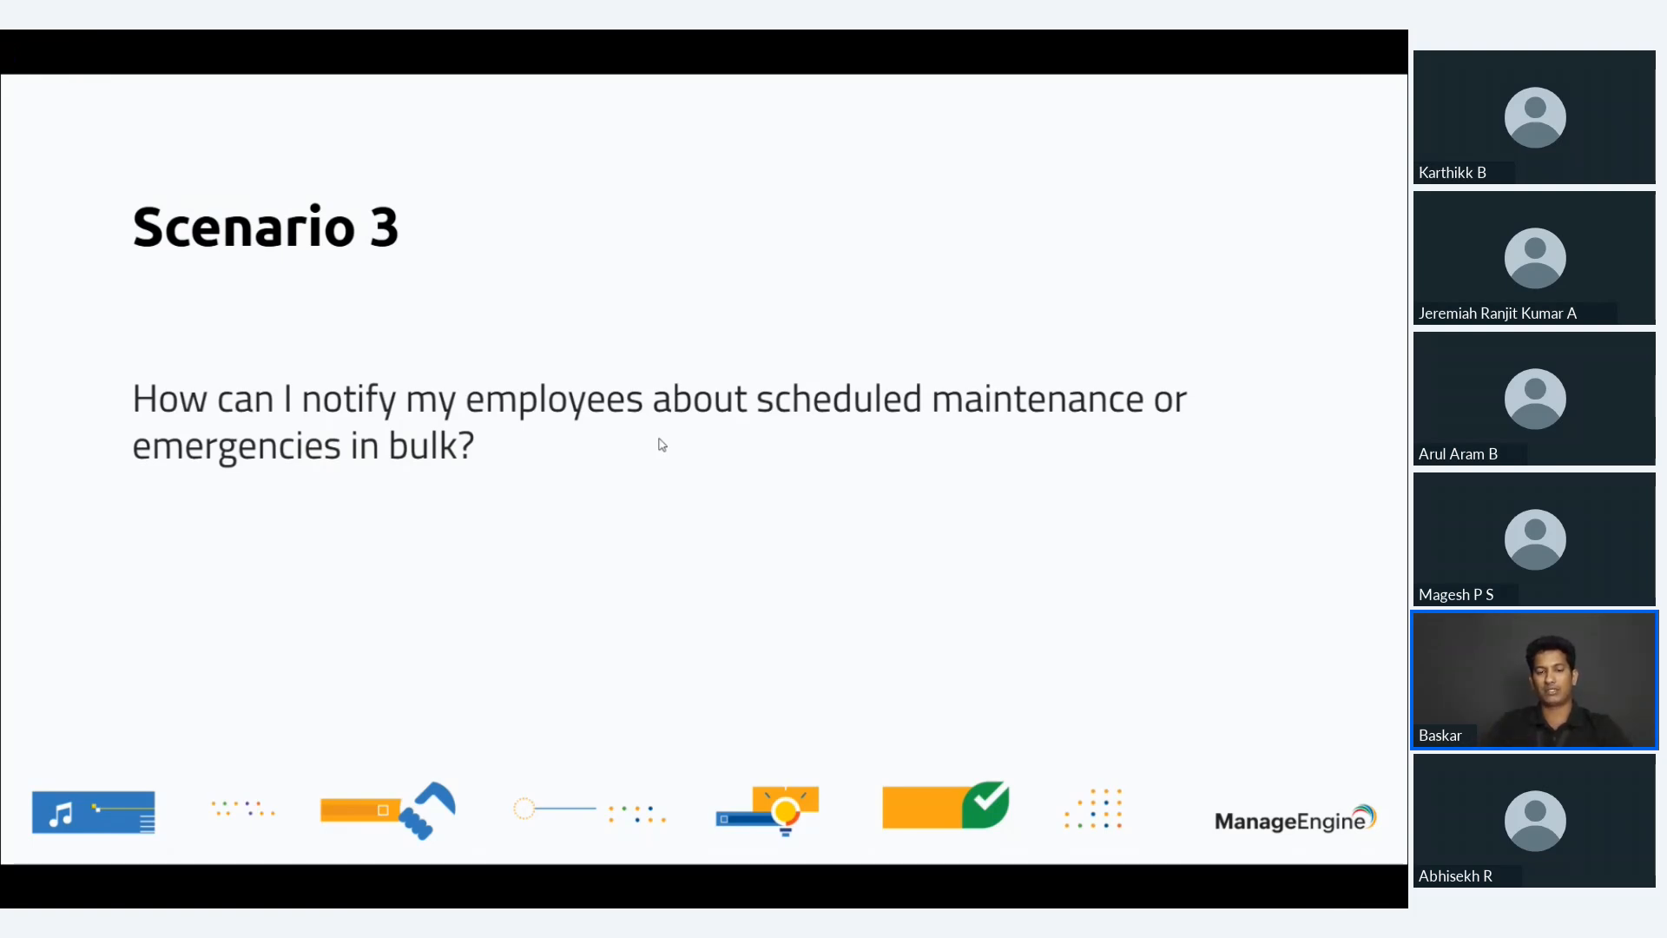
{"action": "key", "text": "alt+Tab"}
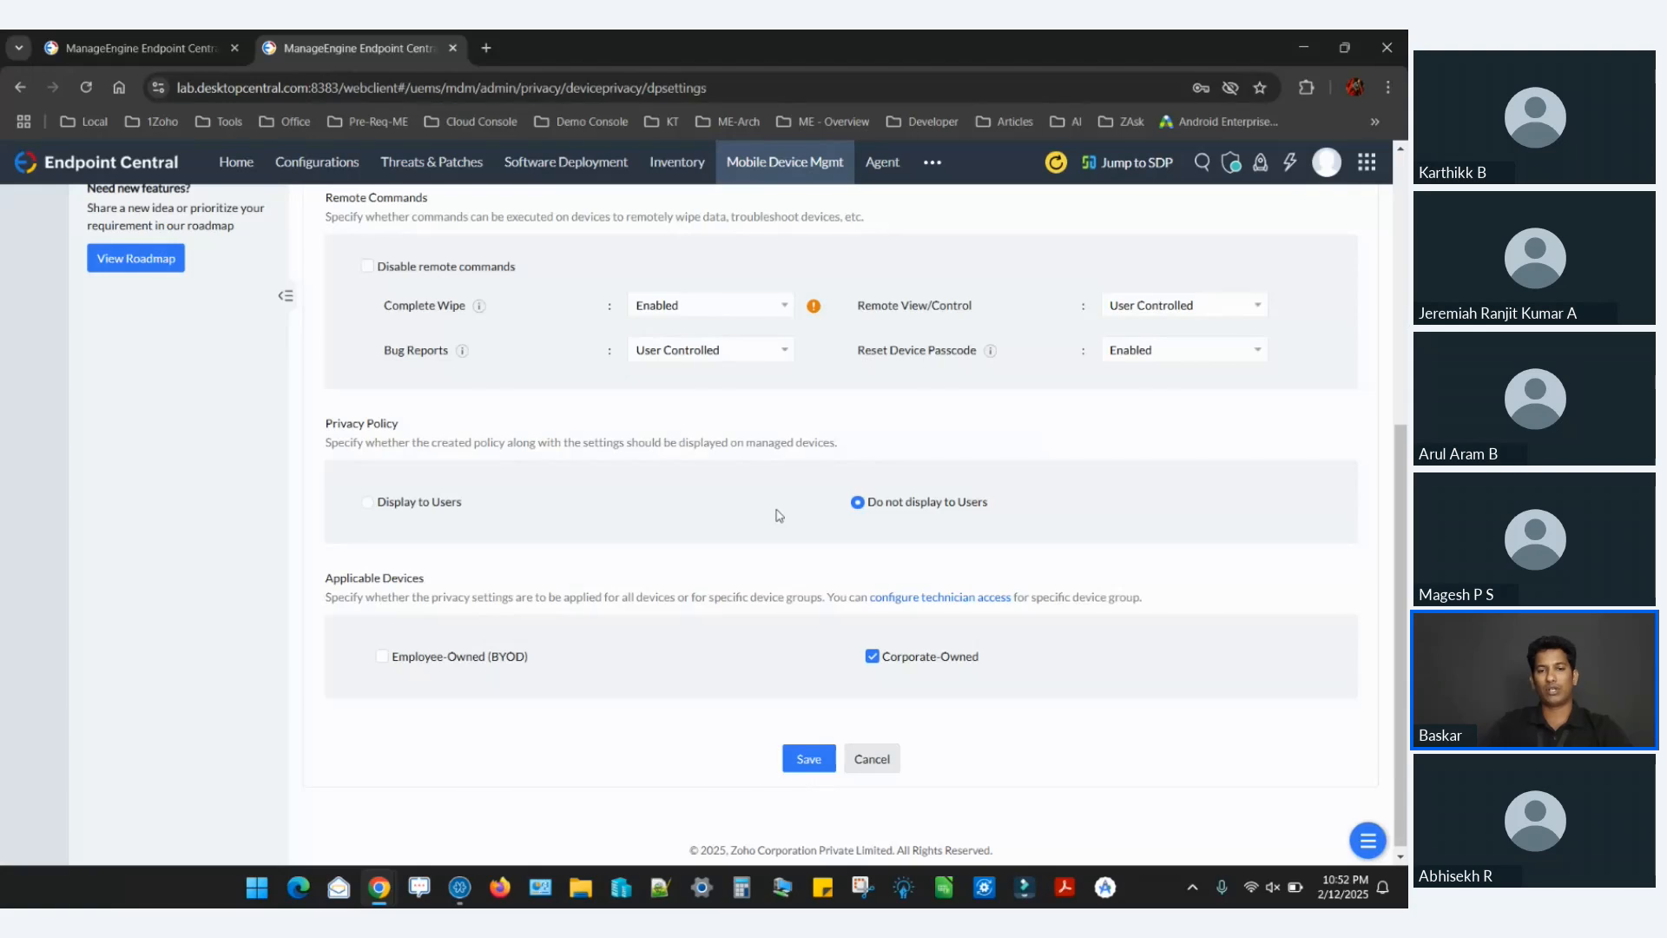
{"action": "scroll", "coordinate": [779, 515], "scroll_direction": "up", "scroll_amount": 6}
{"action": "left_click", "coordinate": [33, 287]}
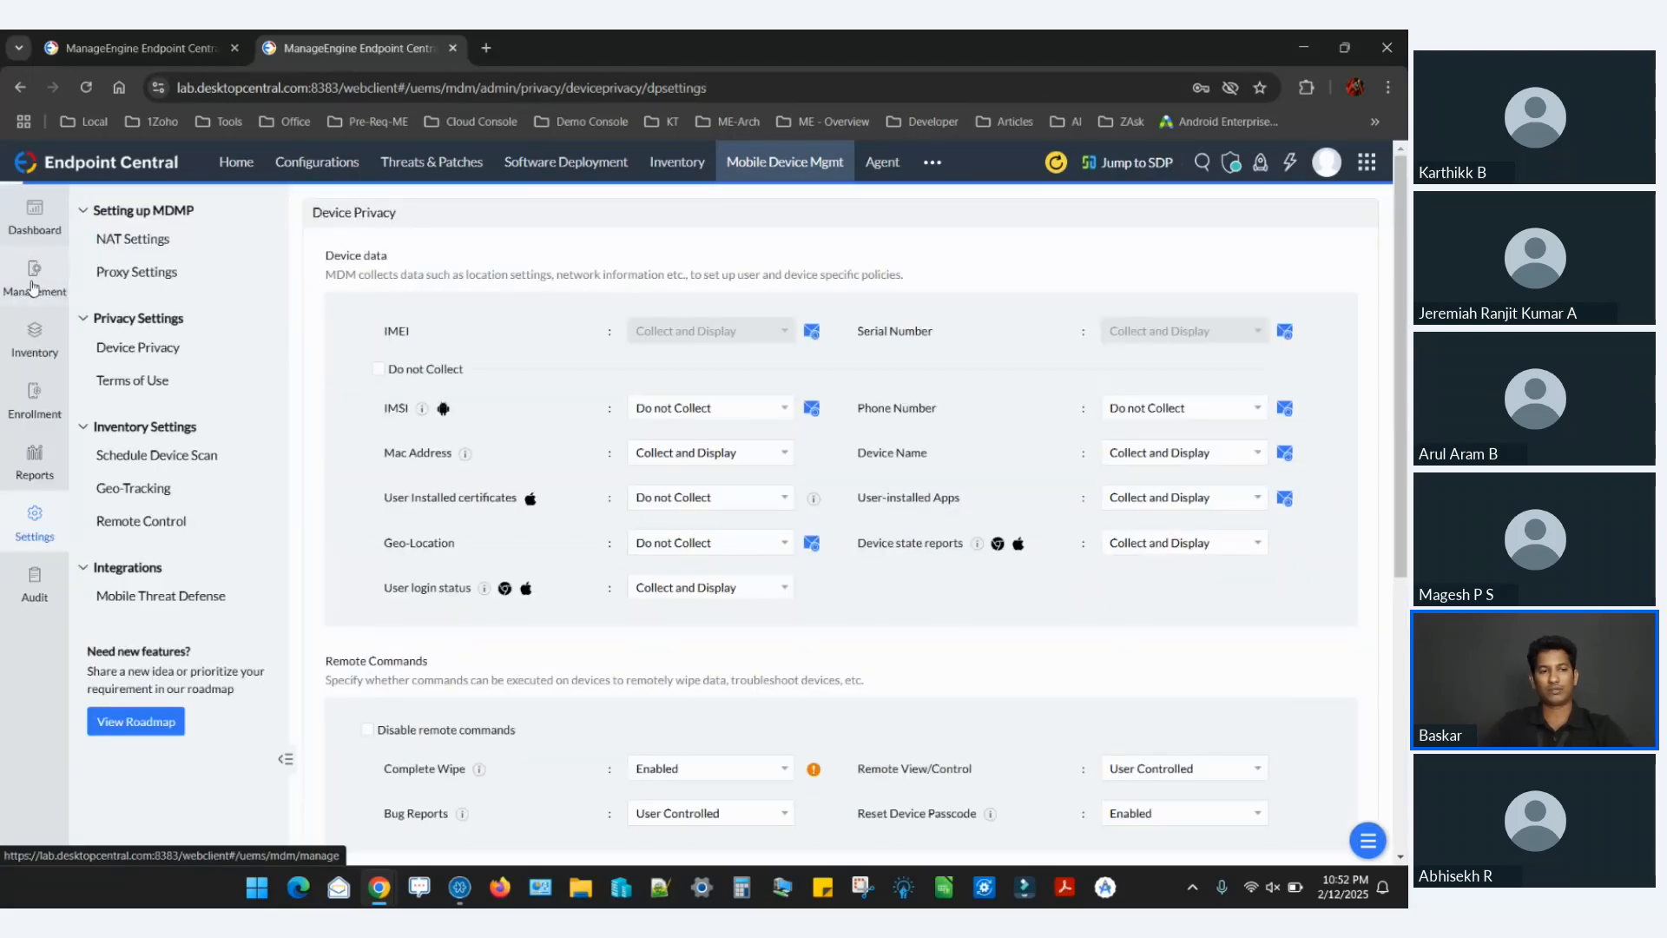
{"action": "left_click", "coordinate": [178, 584]}
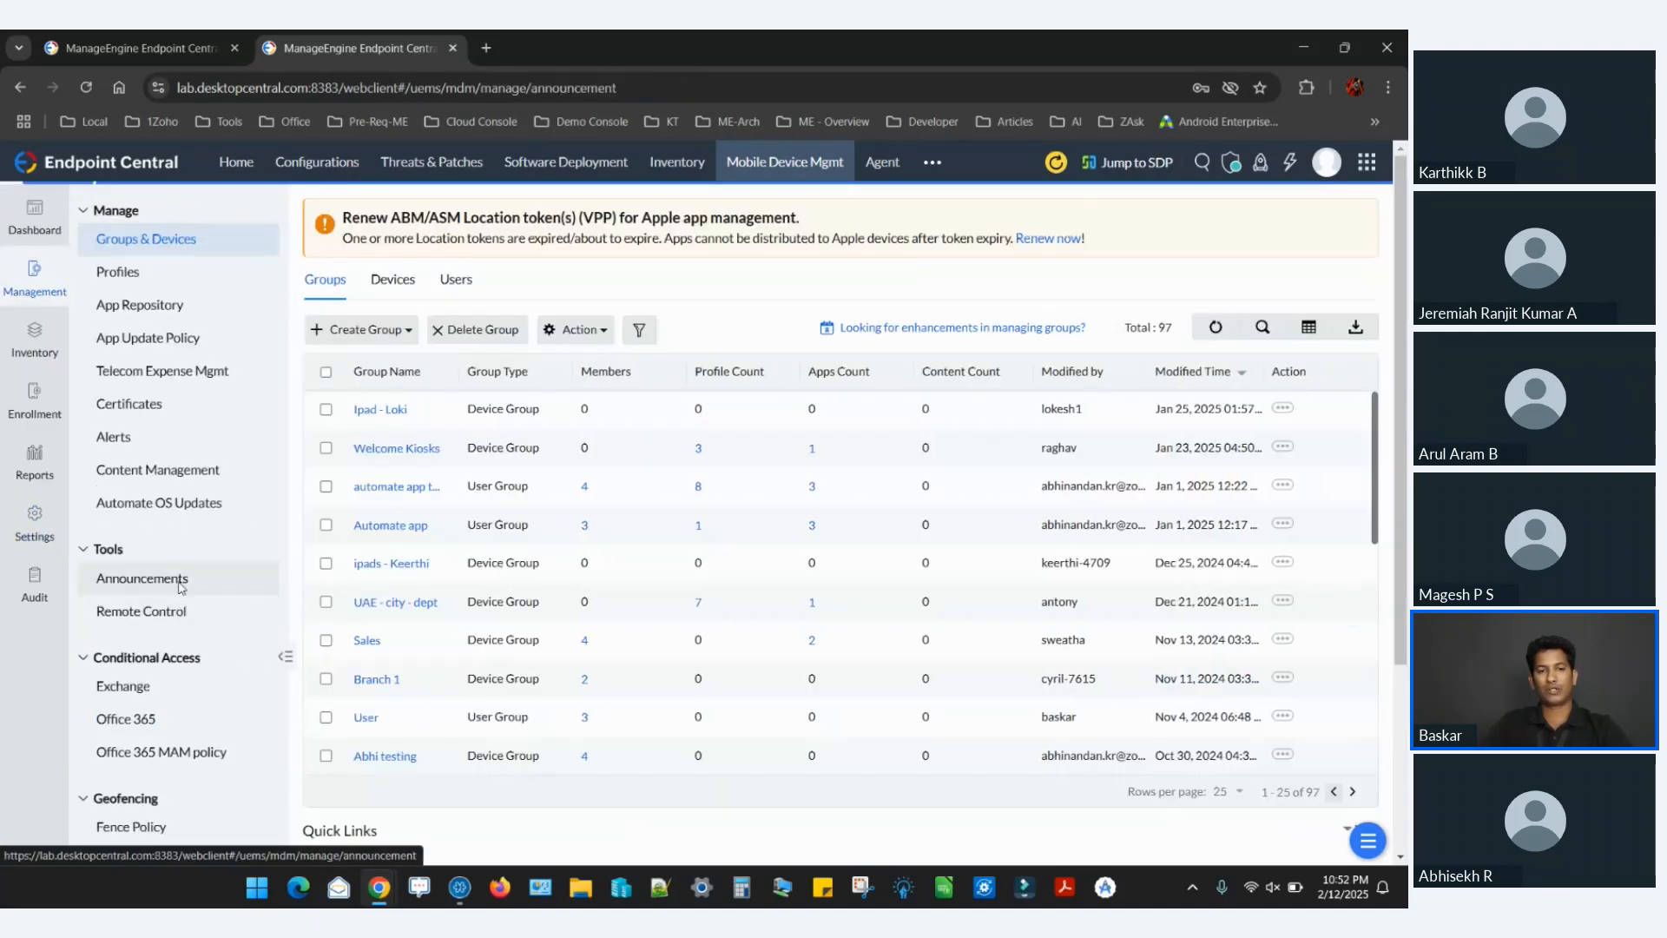
{"action": "left_click", "coordinate": [337, 215]}
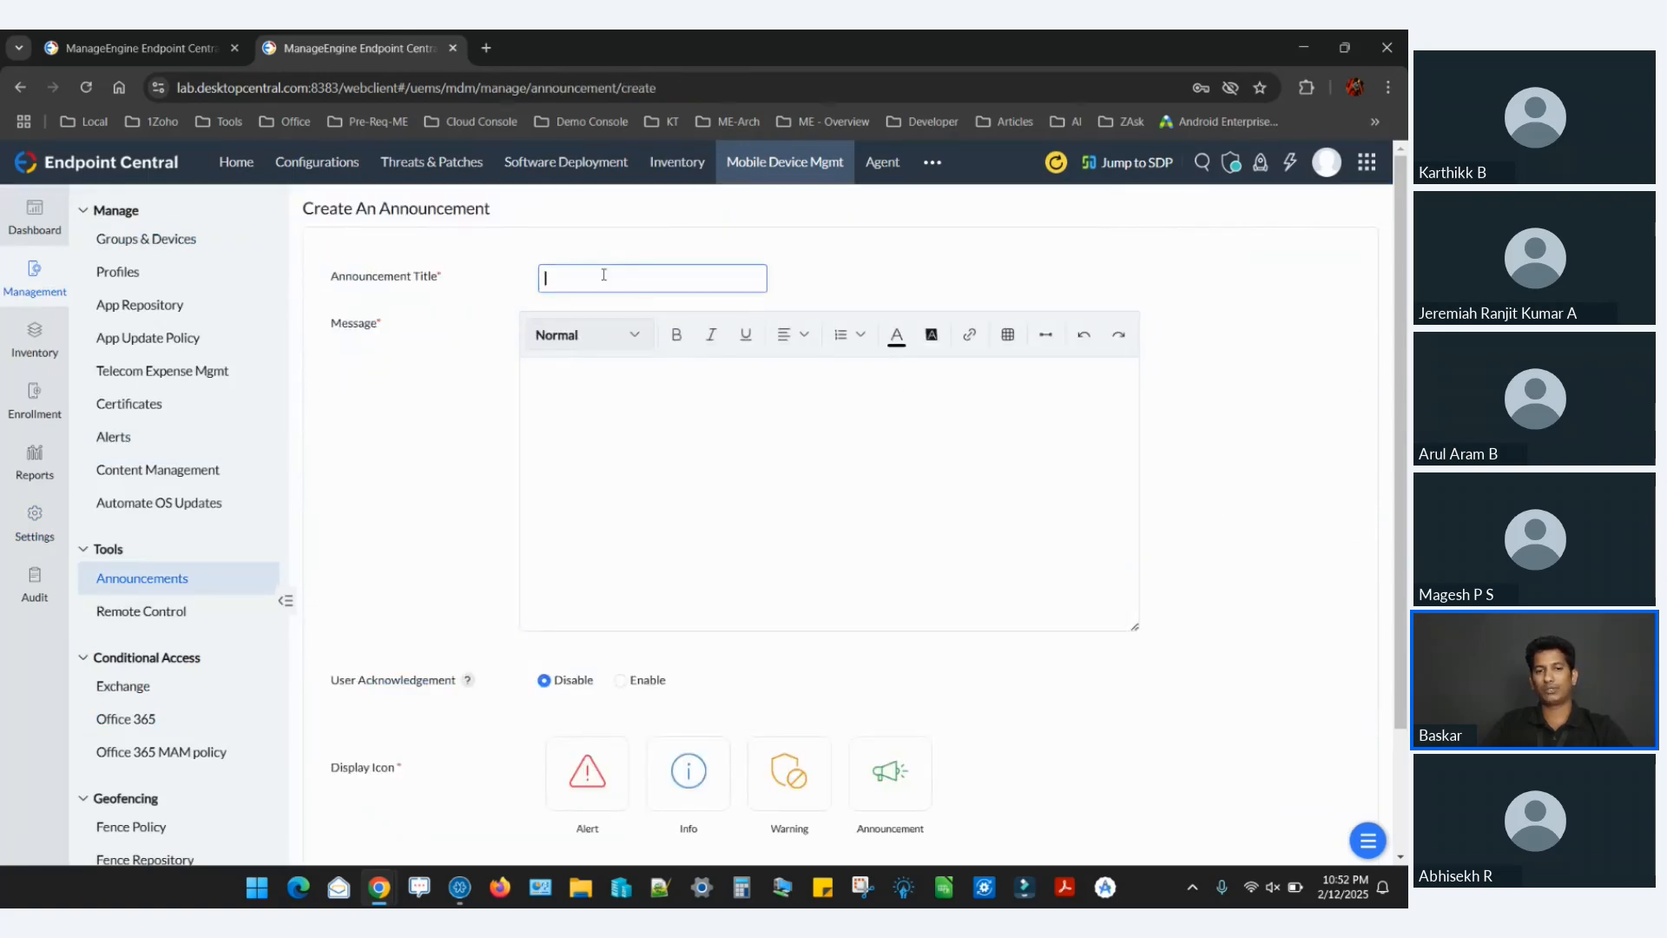
{"action": "left_click", "coordinate": [582, 430]}
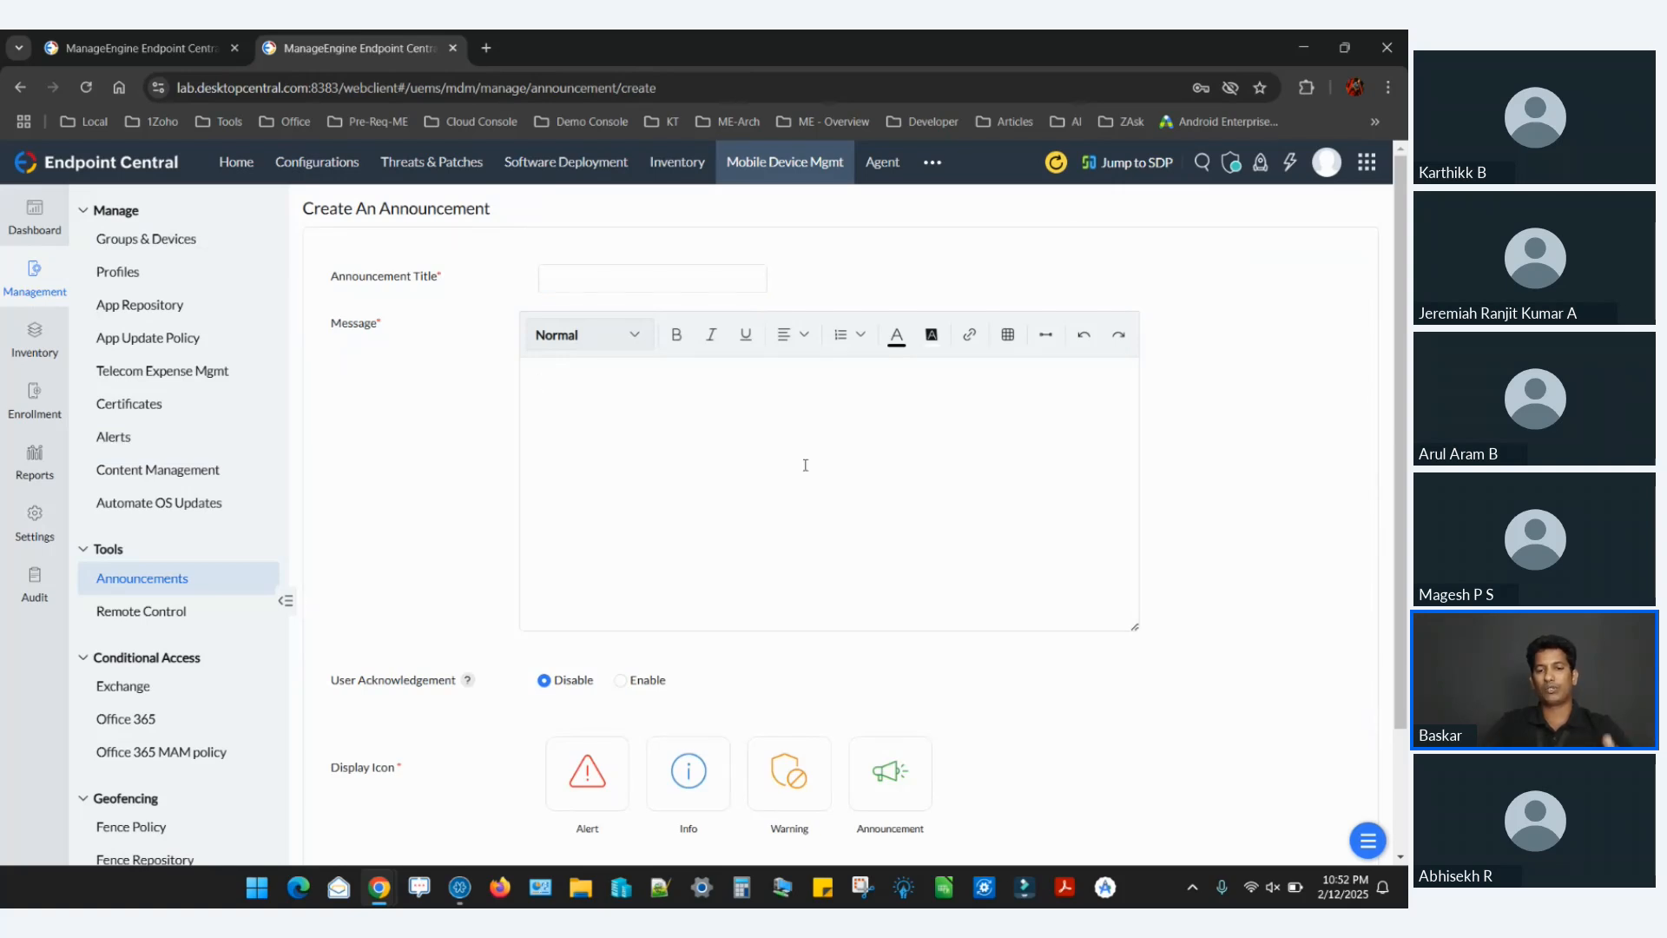
Enable user acknowledgement with Mandatory Read, choose the Announcement display icon, and try to save the announcement.
{"action": "scroll", "coordinate": [805, 466], "scroll_direction": "down", "scroll_amount": 2}
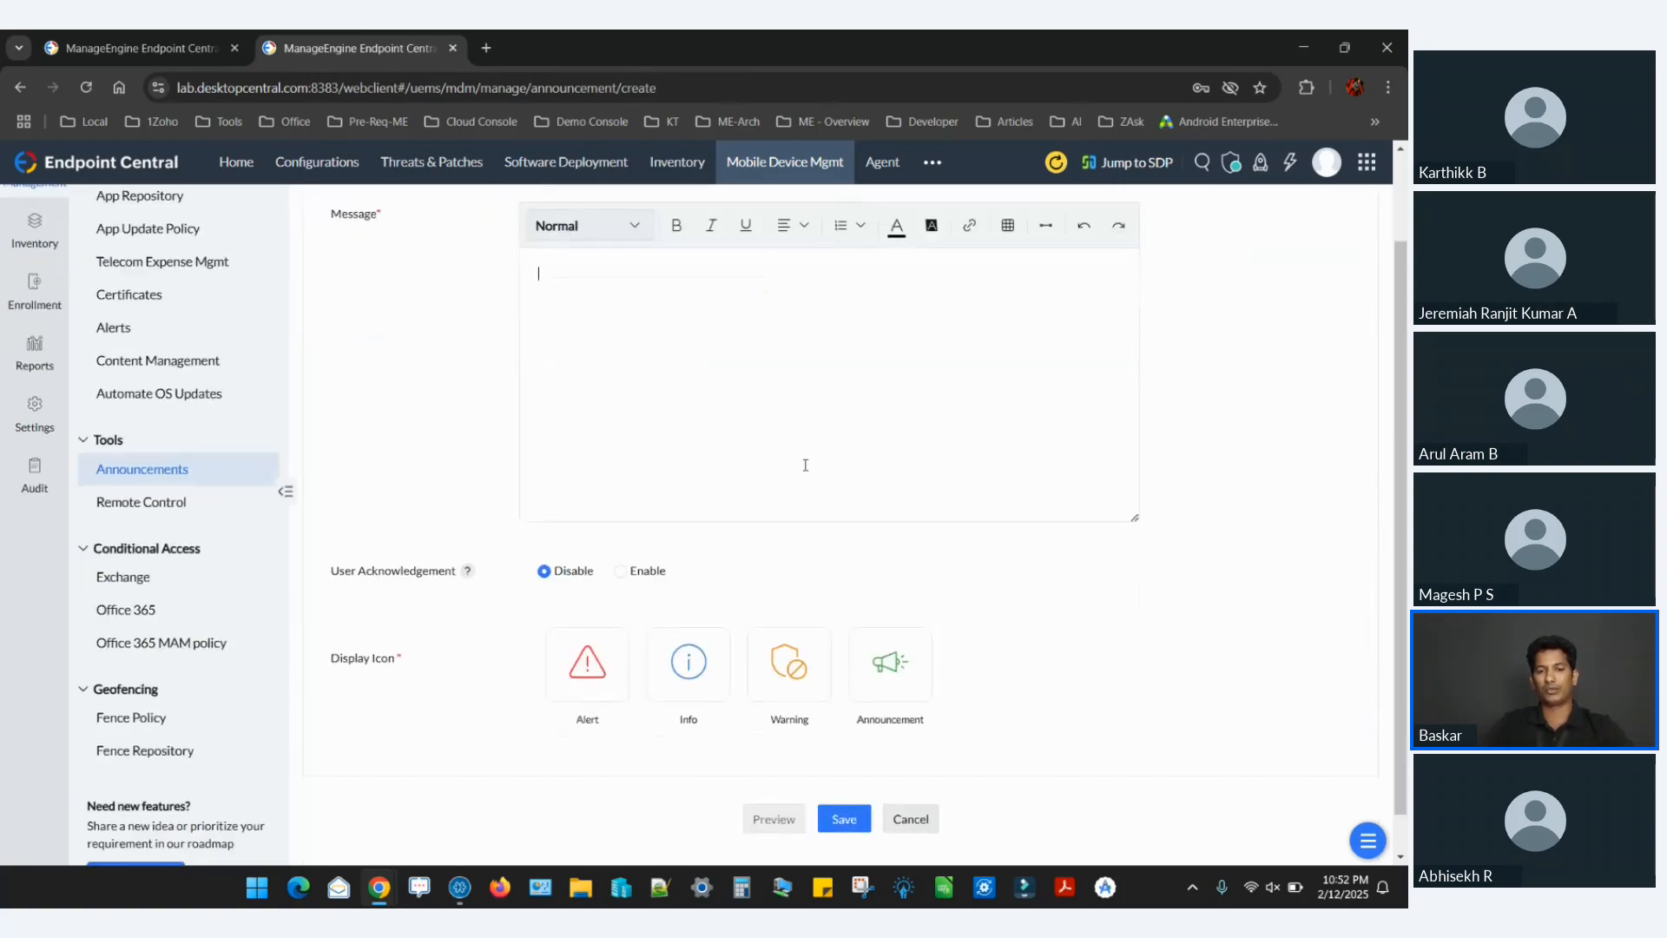
{"action": "scroll", "coordinate": [806, 465], "scroll_direction": "down", "scroll_amount": 1}
{"action": "left_click", "coordinate": [619, 528]}
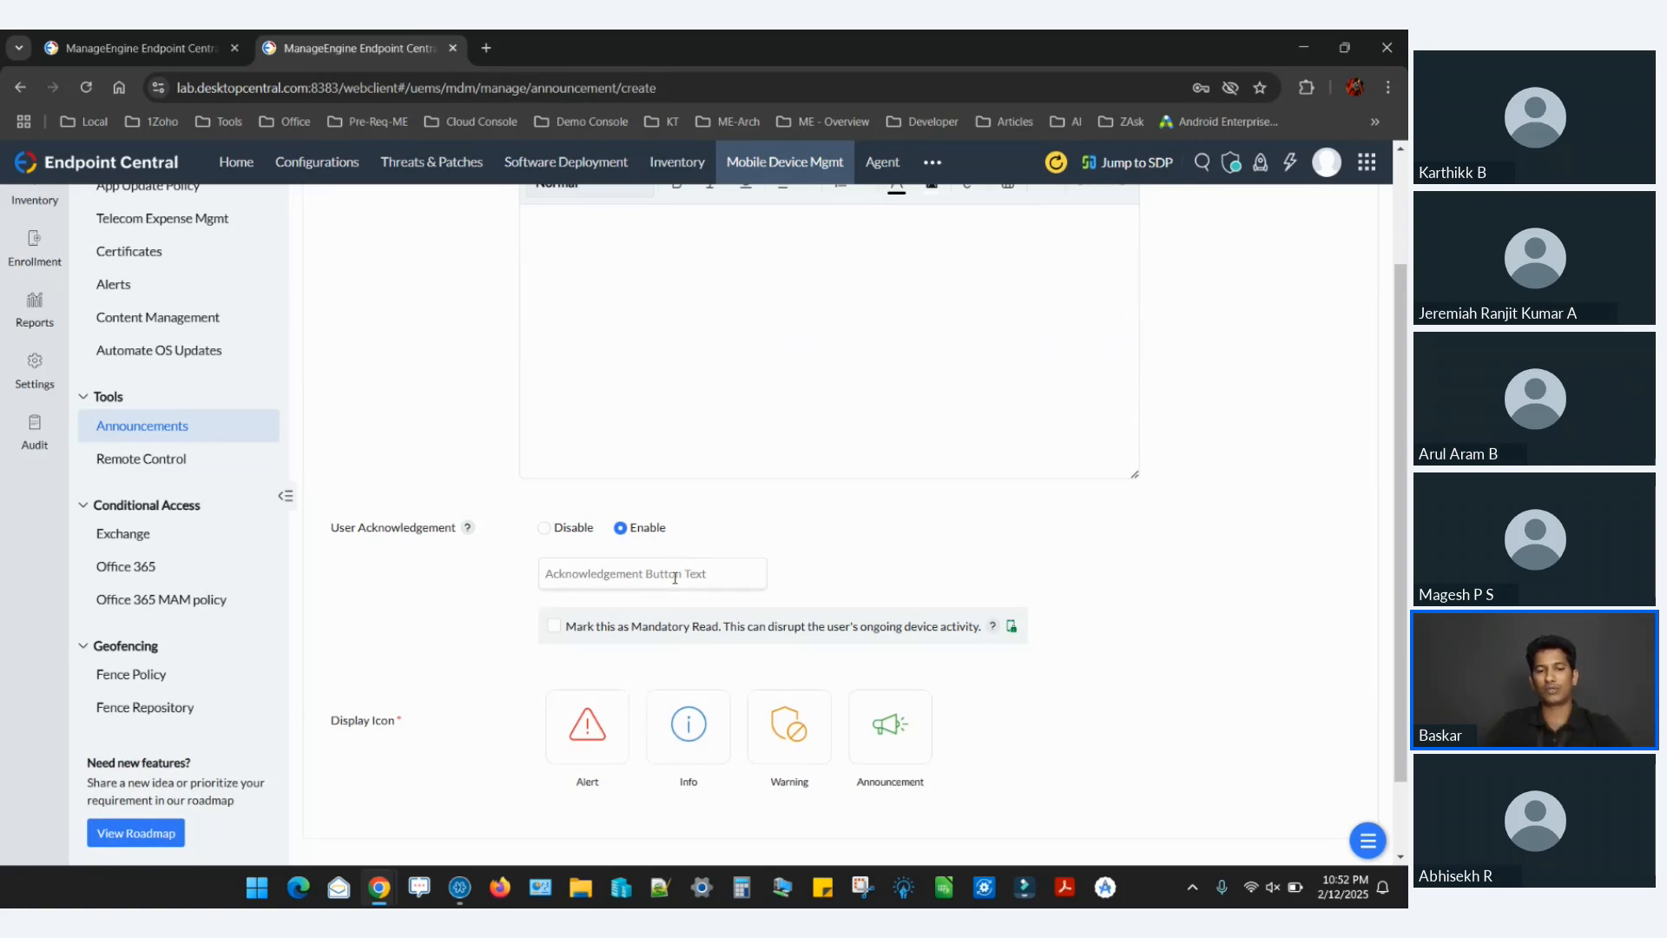
{"action": "left_click", "coordinate": [554, 626]}
{"action": "scroll", "coordinate": [956, 538], "scroll_direction": "down", "scroll_amount": 1}
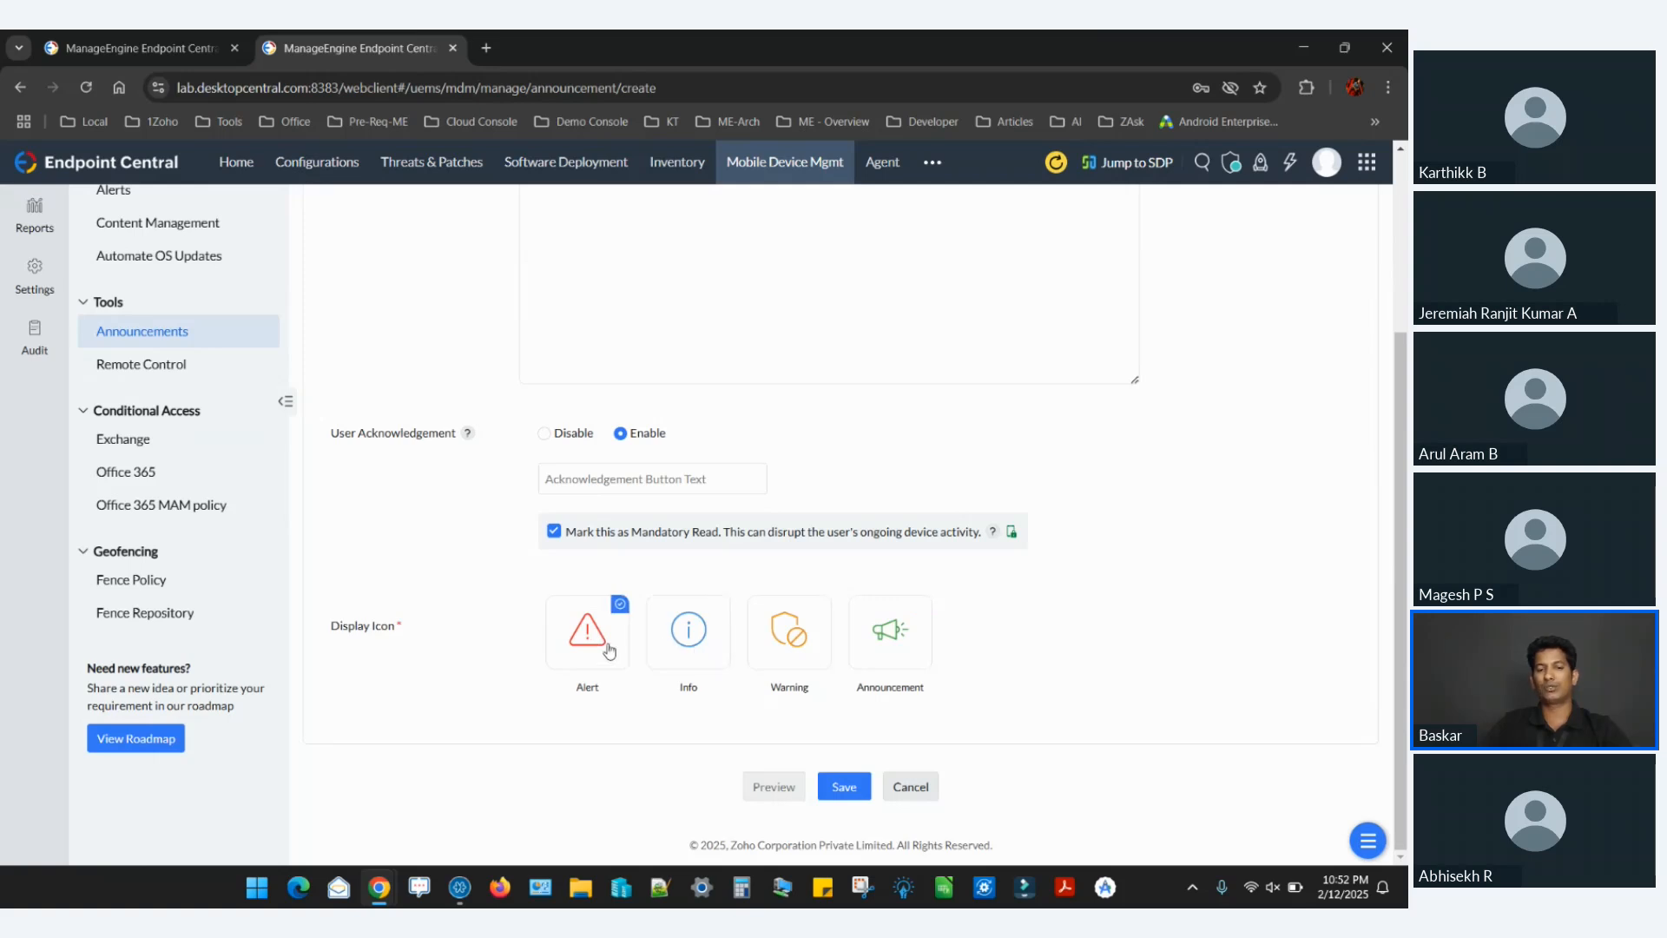
{"action": "left_click", "coordinate": [909, 664]}
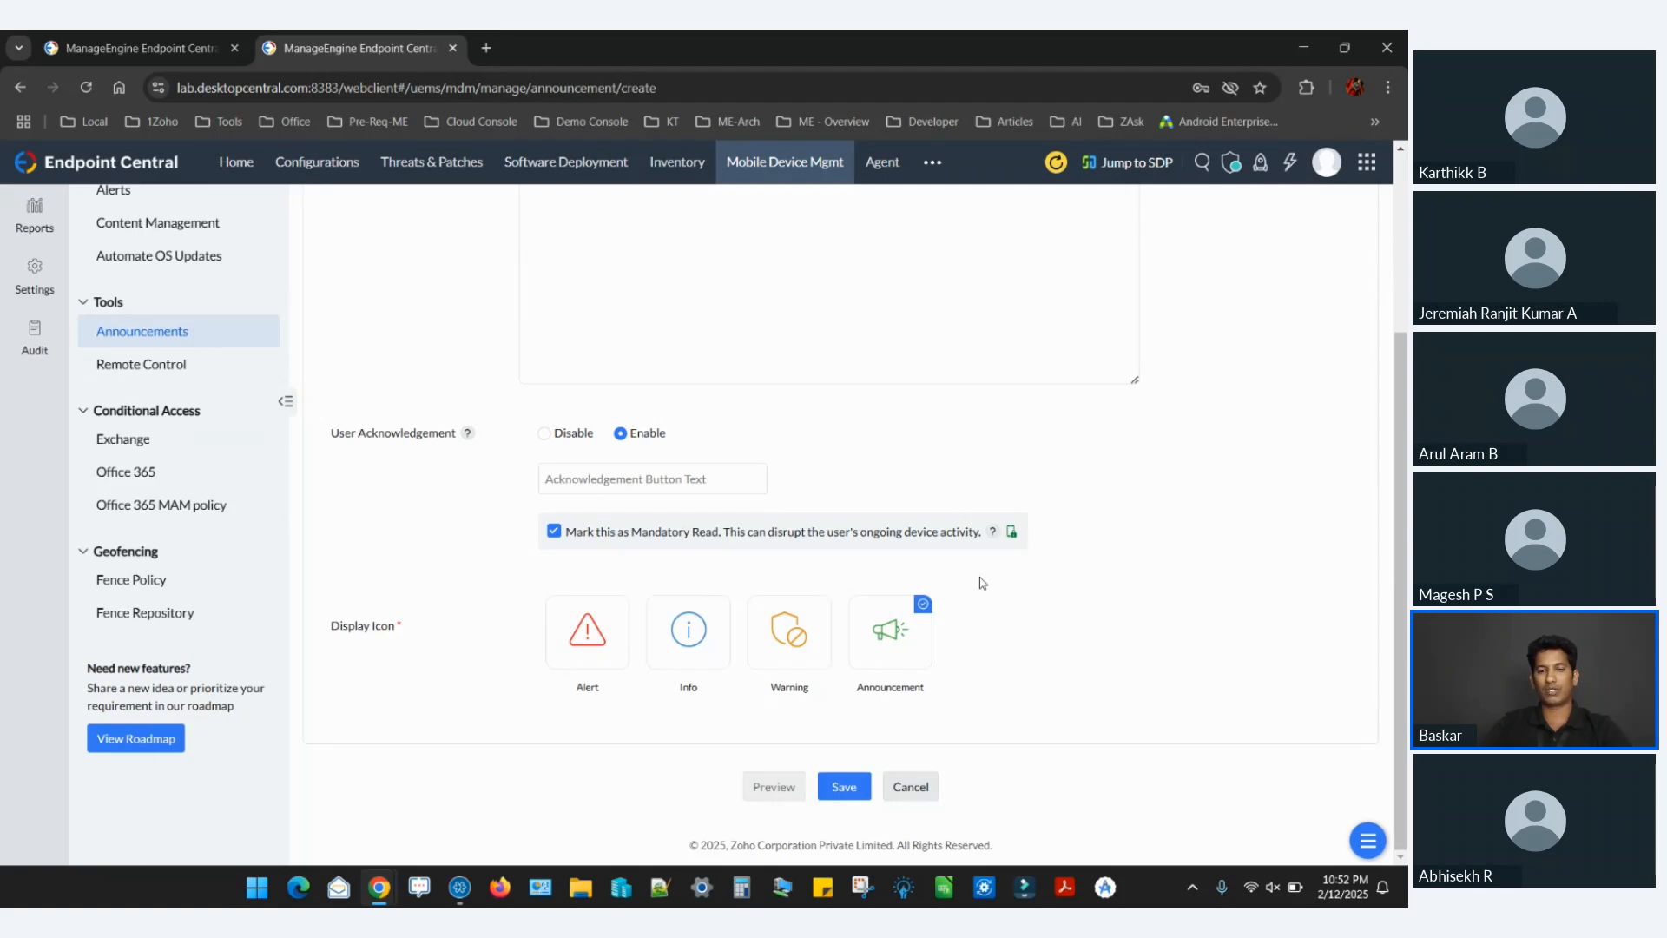
{"action": "left_click", "coordinate": [844, 787]}
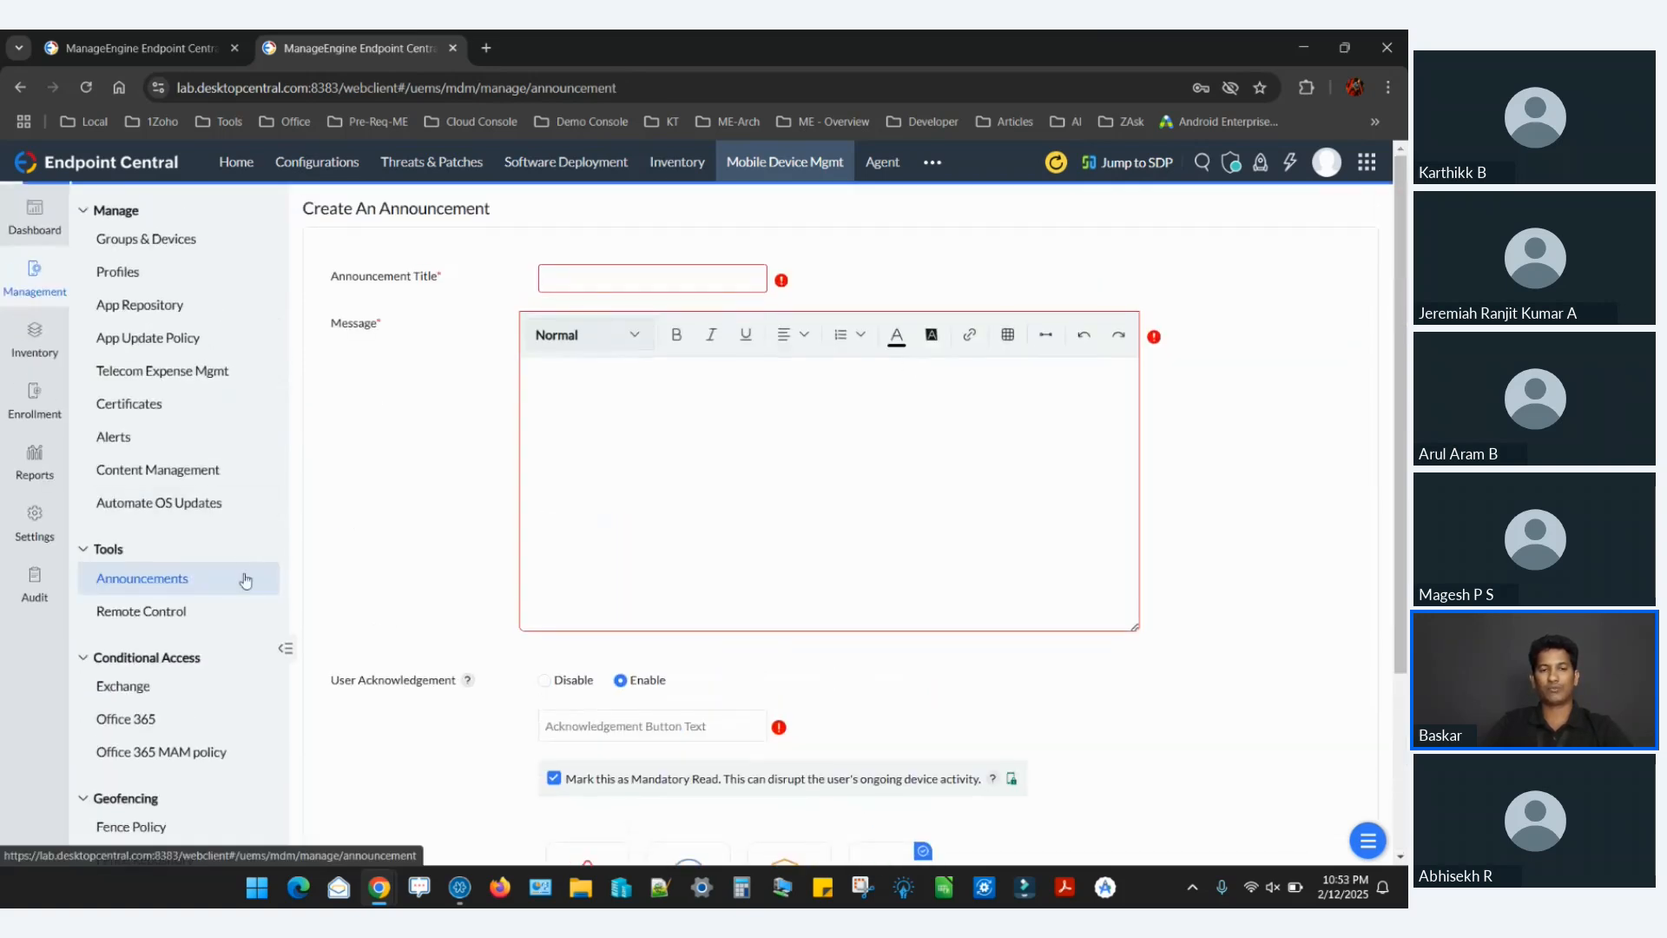
Start distributing the existing "Maintainance cycle" announcement, choosing the Front Desk and Employees groups as recipients.
{"action": "left_click", "coordinate": [244, 577]}
{"action": "left_click", "coordinate": [325, 290]}
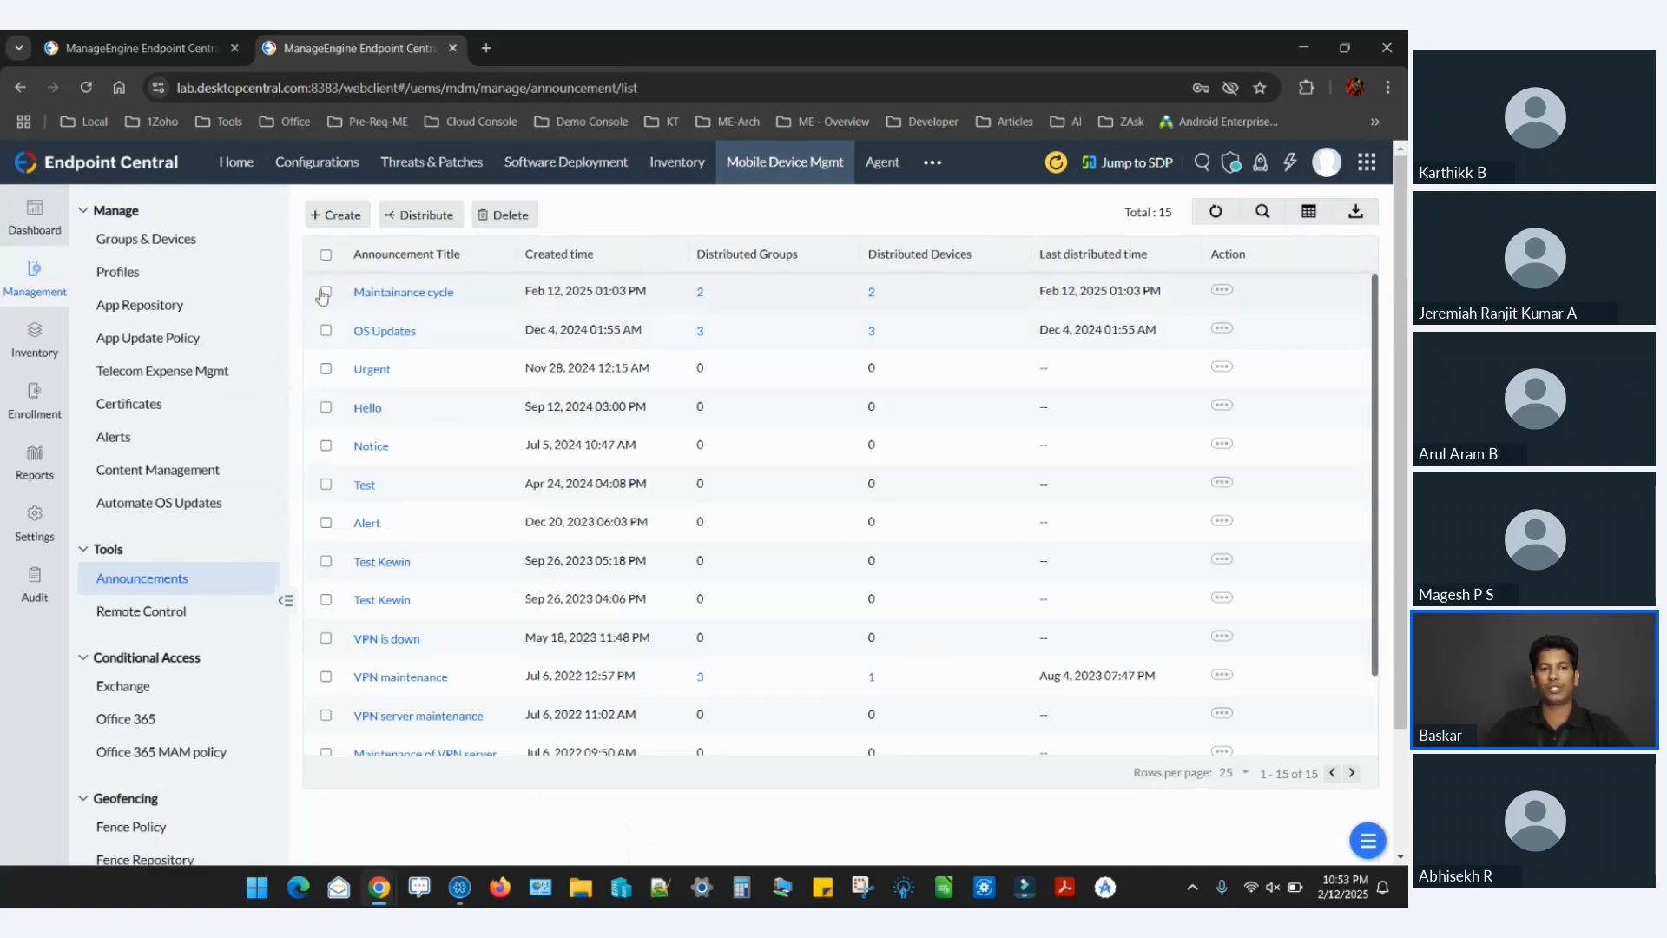
{"action": "left_click", "coordinate": [404, 217]}
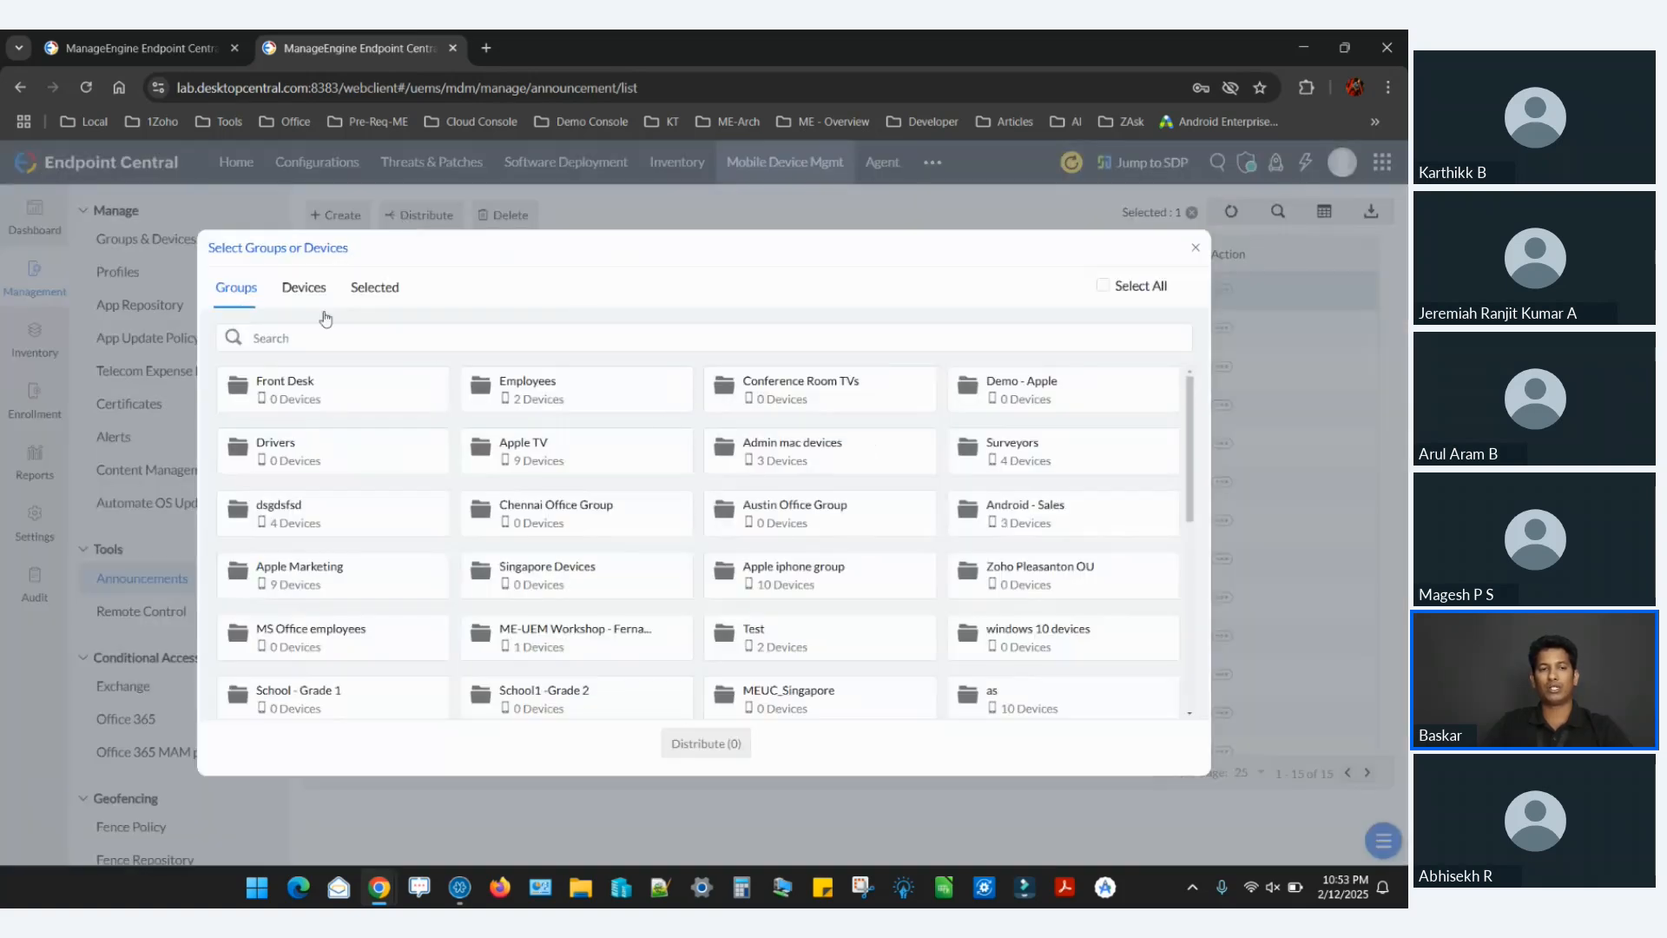
{"action": "left_click", "coordinate": [405, 401]}
{"action": "left_click", "coordinate": [564, 401]}
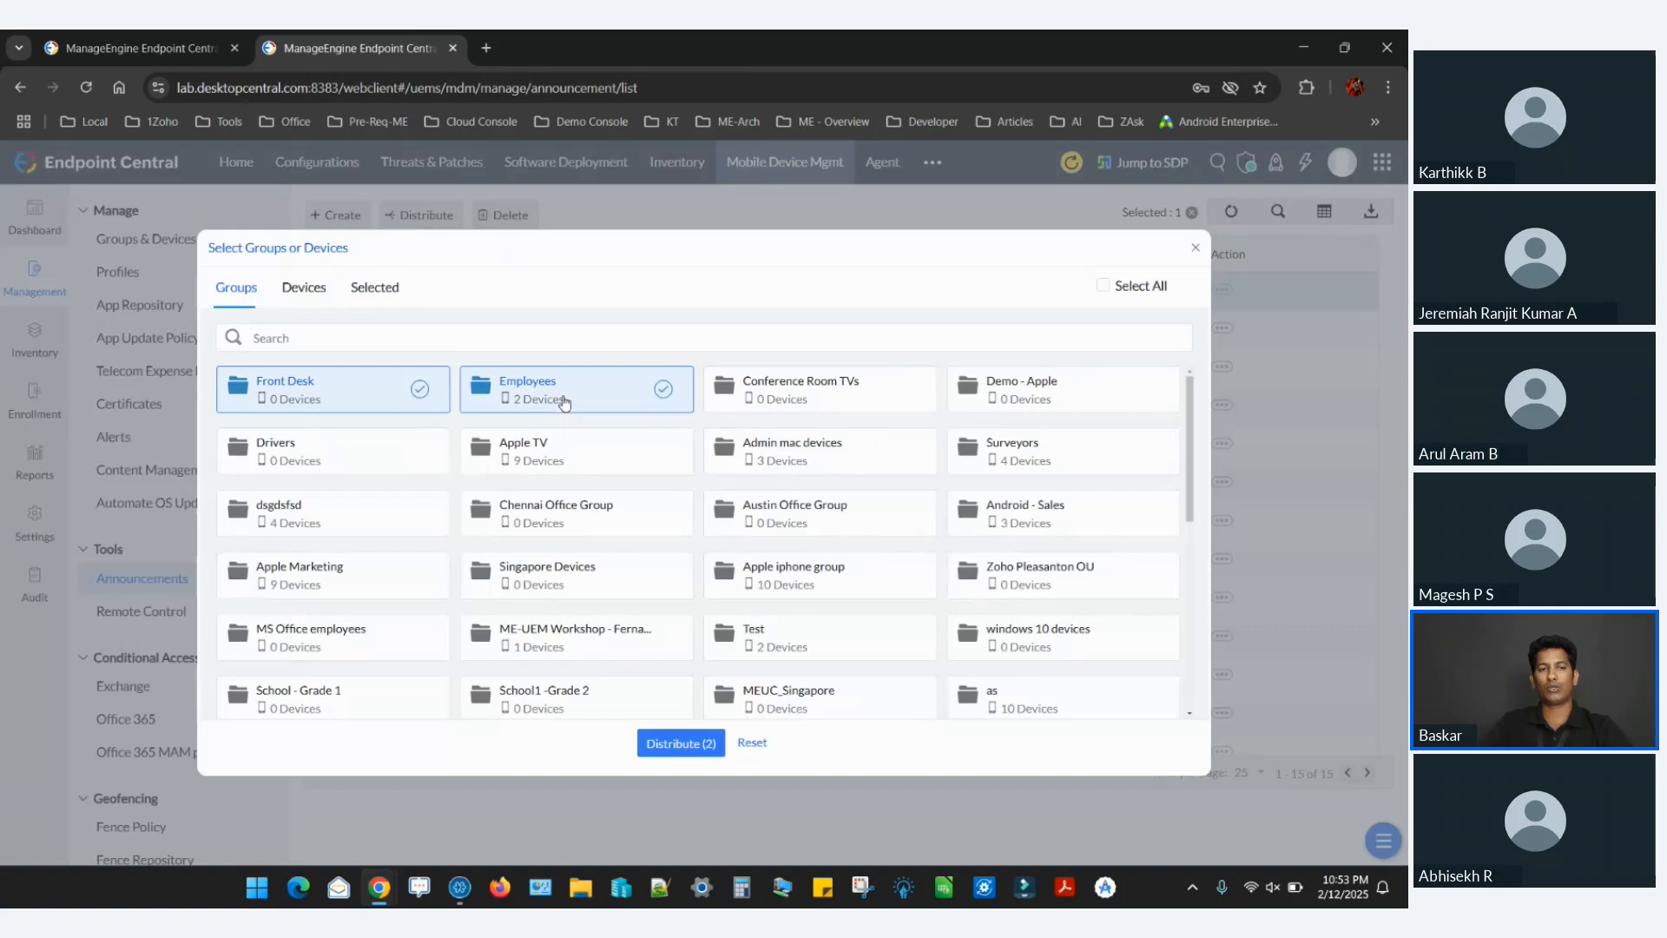
Add the SM-A725F, SM-A736B and SM-S911B devices as recipients, and close the selection without distributing the announcement.
{"action": "left_click", "coordinate": [305, 288]}
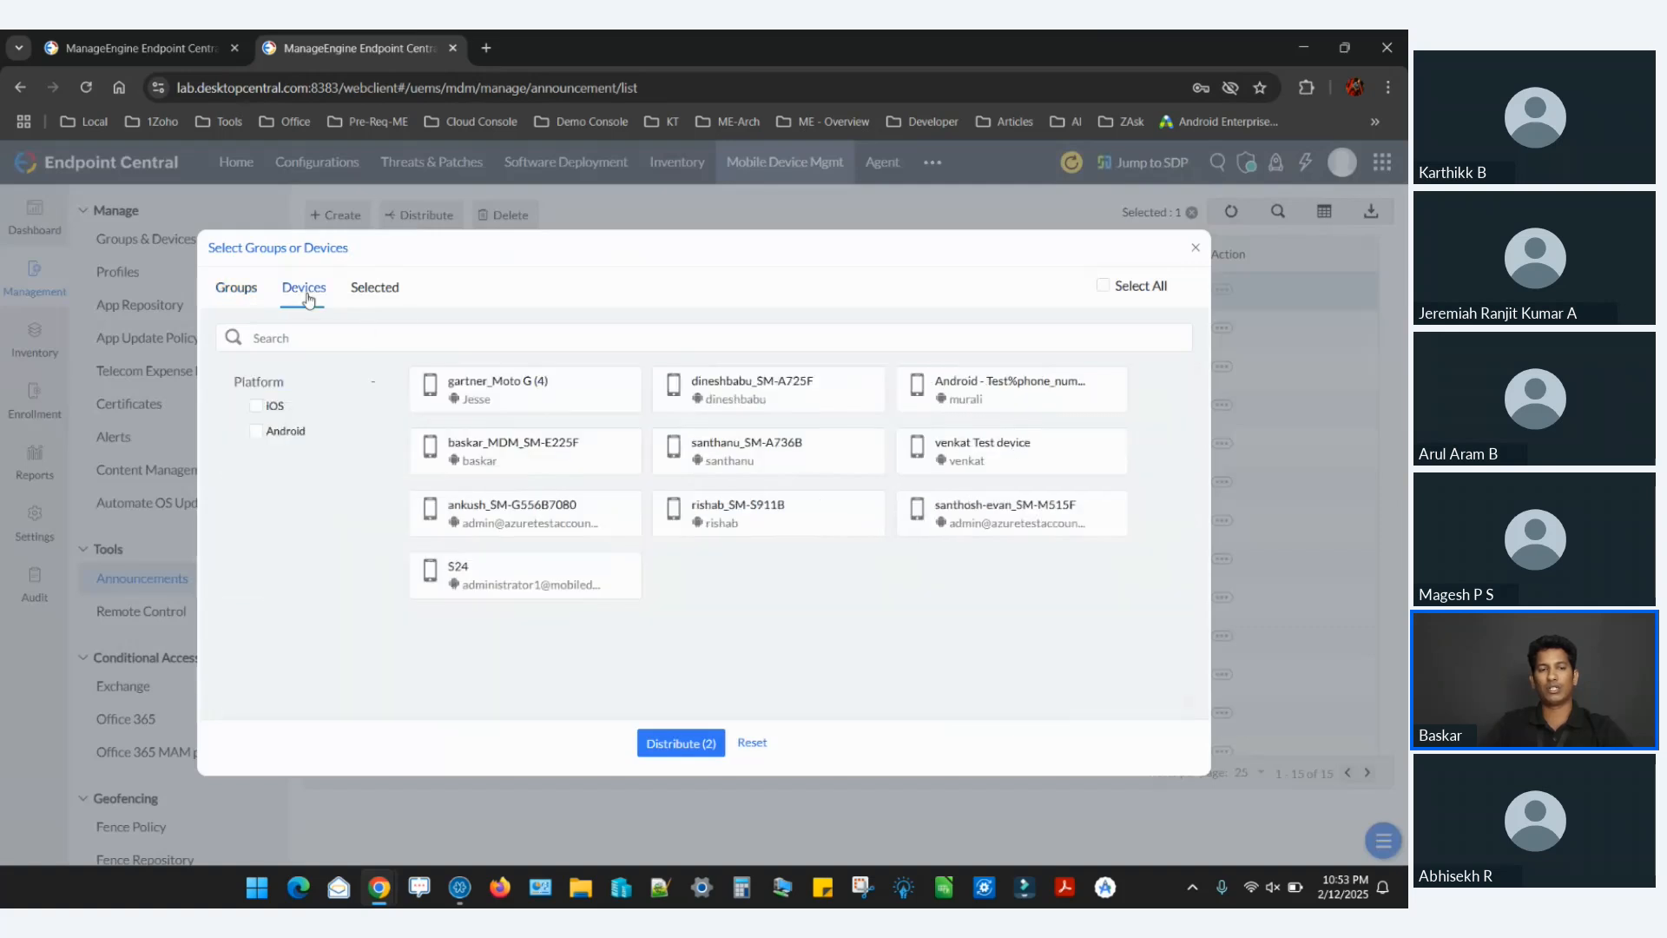
{"action": "left_click", "coordinate": [790, 391]}
{"action": "left_click", "coordinate": [759, 478]}
{"action": "left_click", "coordinate": [757, 528]}
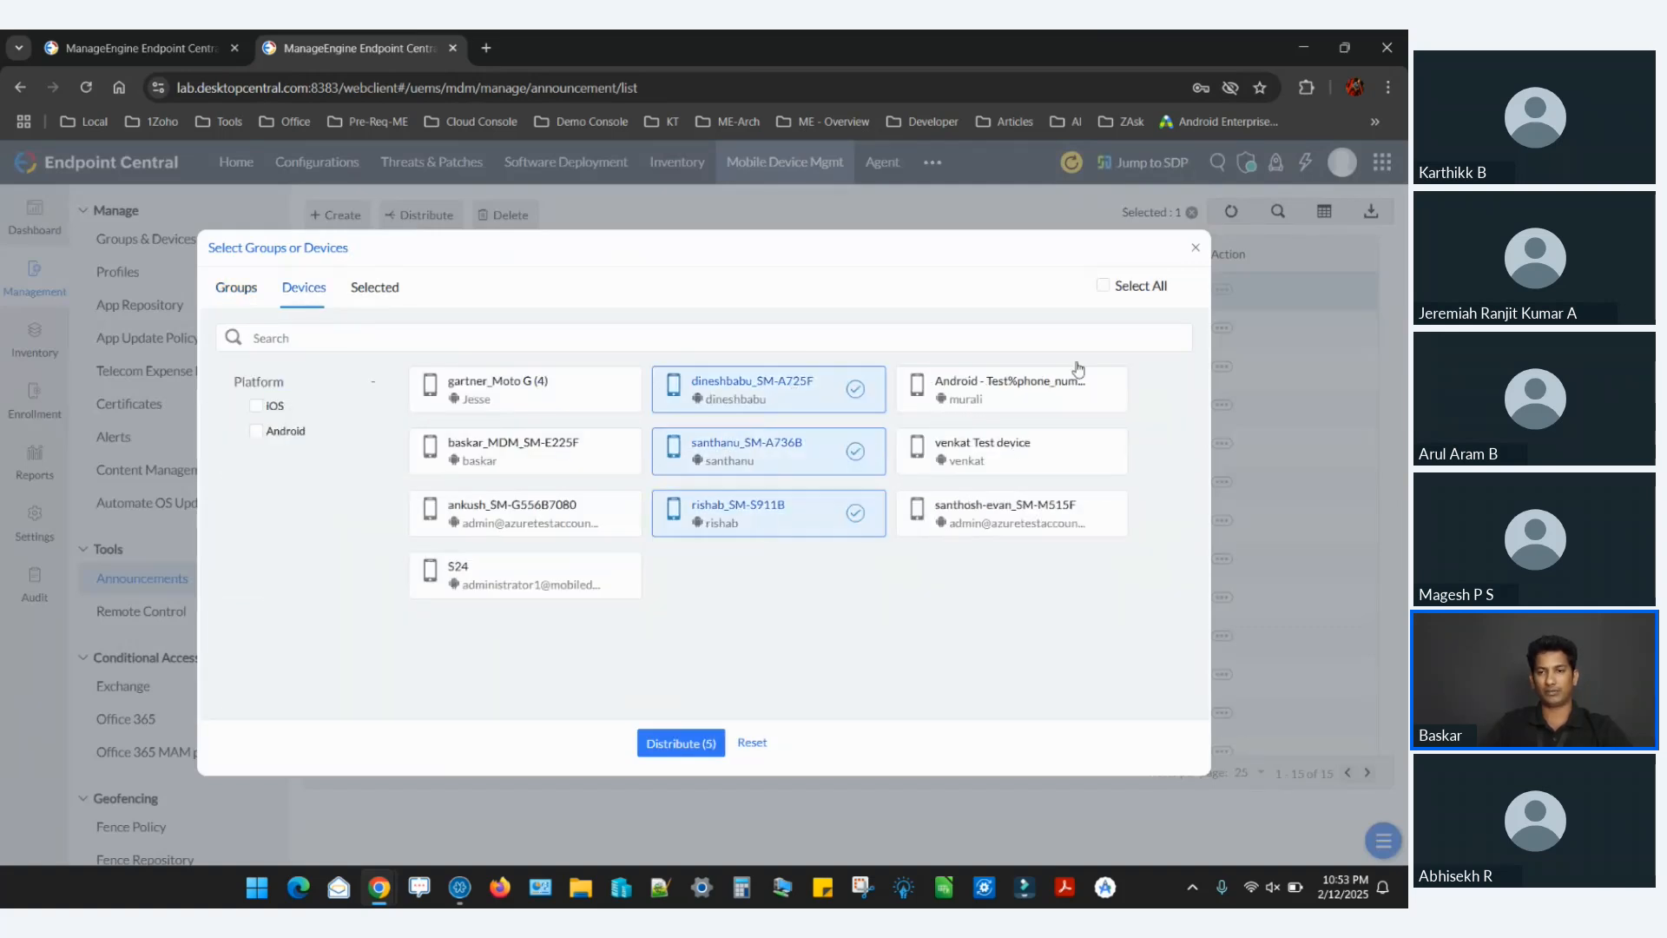
{"action": "left_click", "coordinate": [1199, 251]}
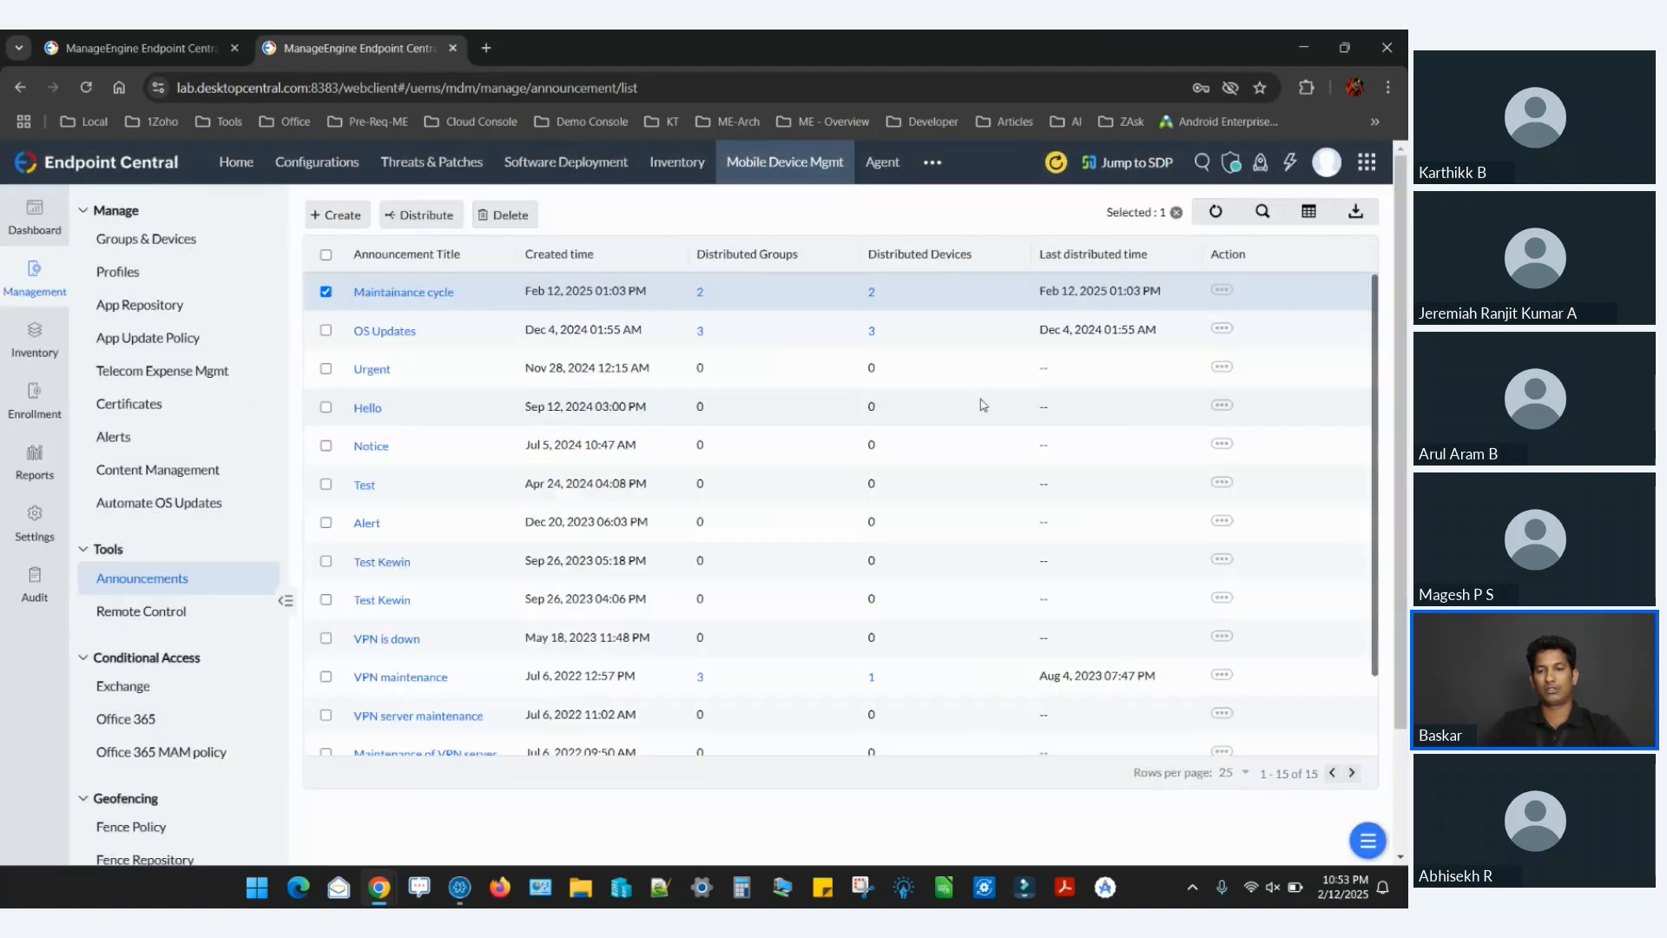
Advance the presentation to Scenario 4, return to Endpoint Central, and select the first device group under Groups & Devices.
{"action": "key", "text": "alt+Tab"}
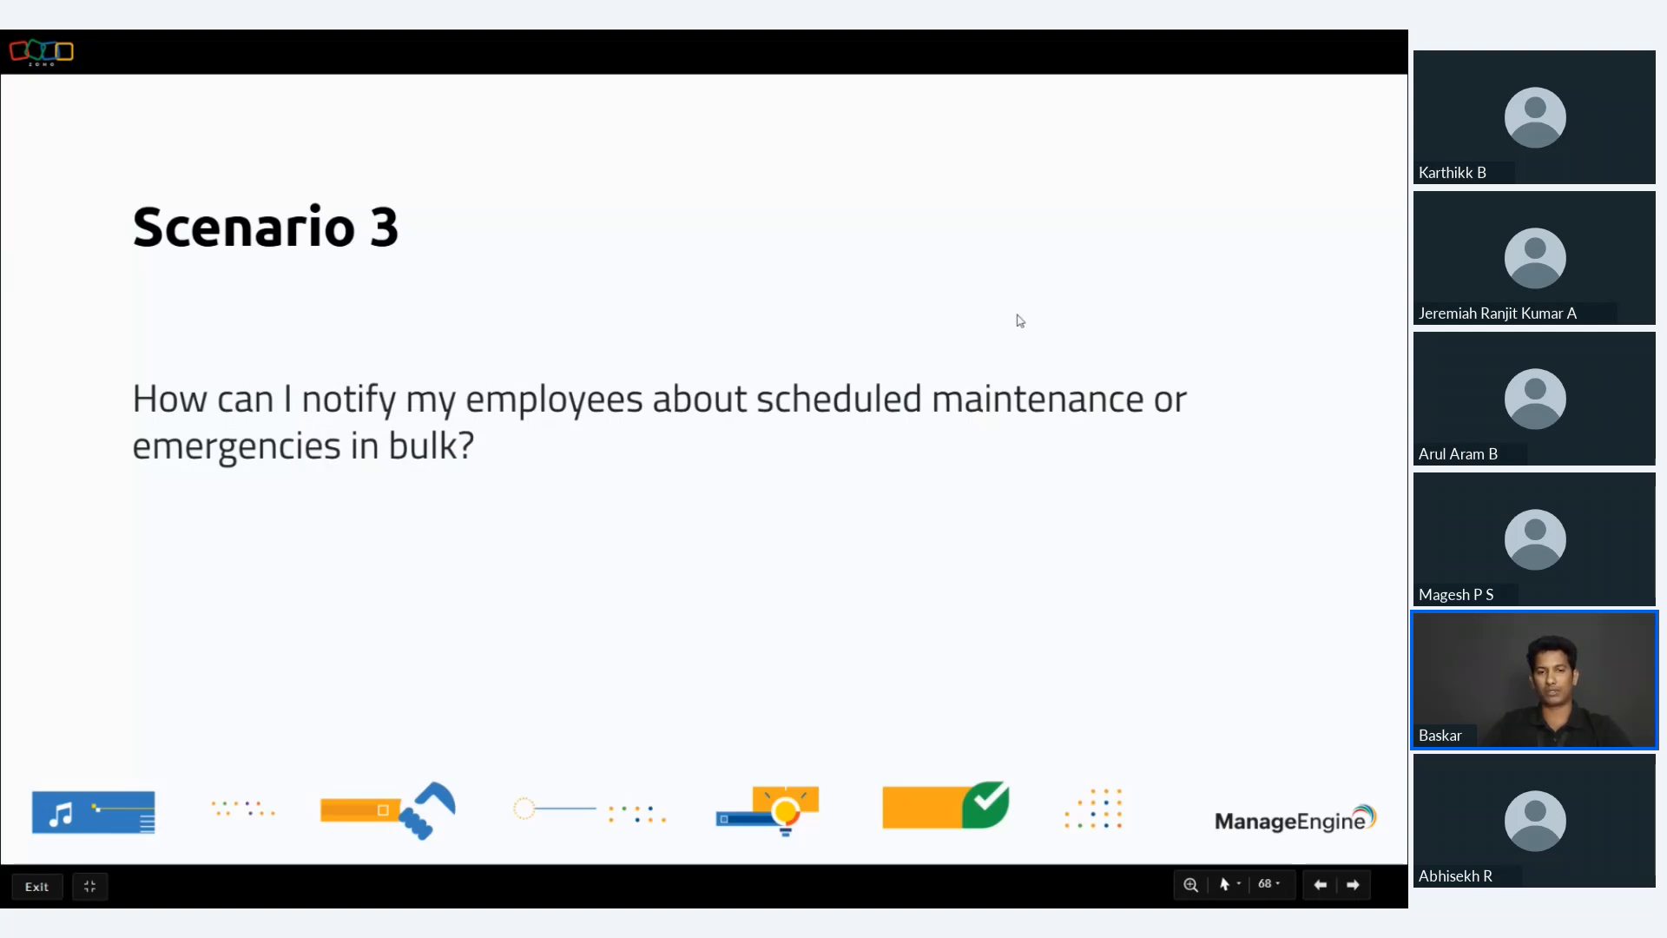
{"action": "key", "text": "Right"}
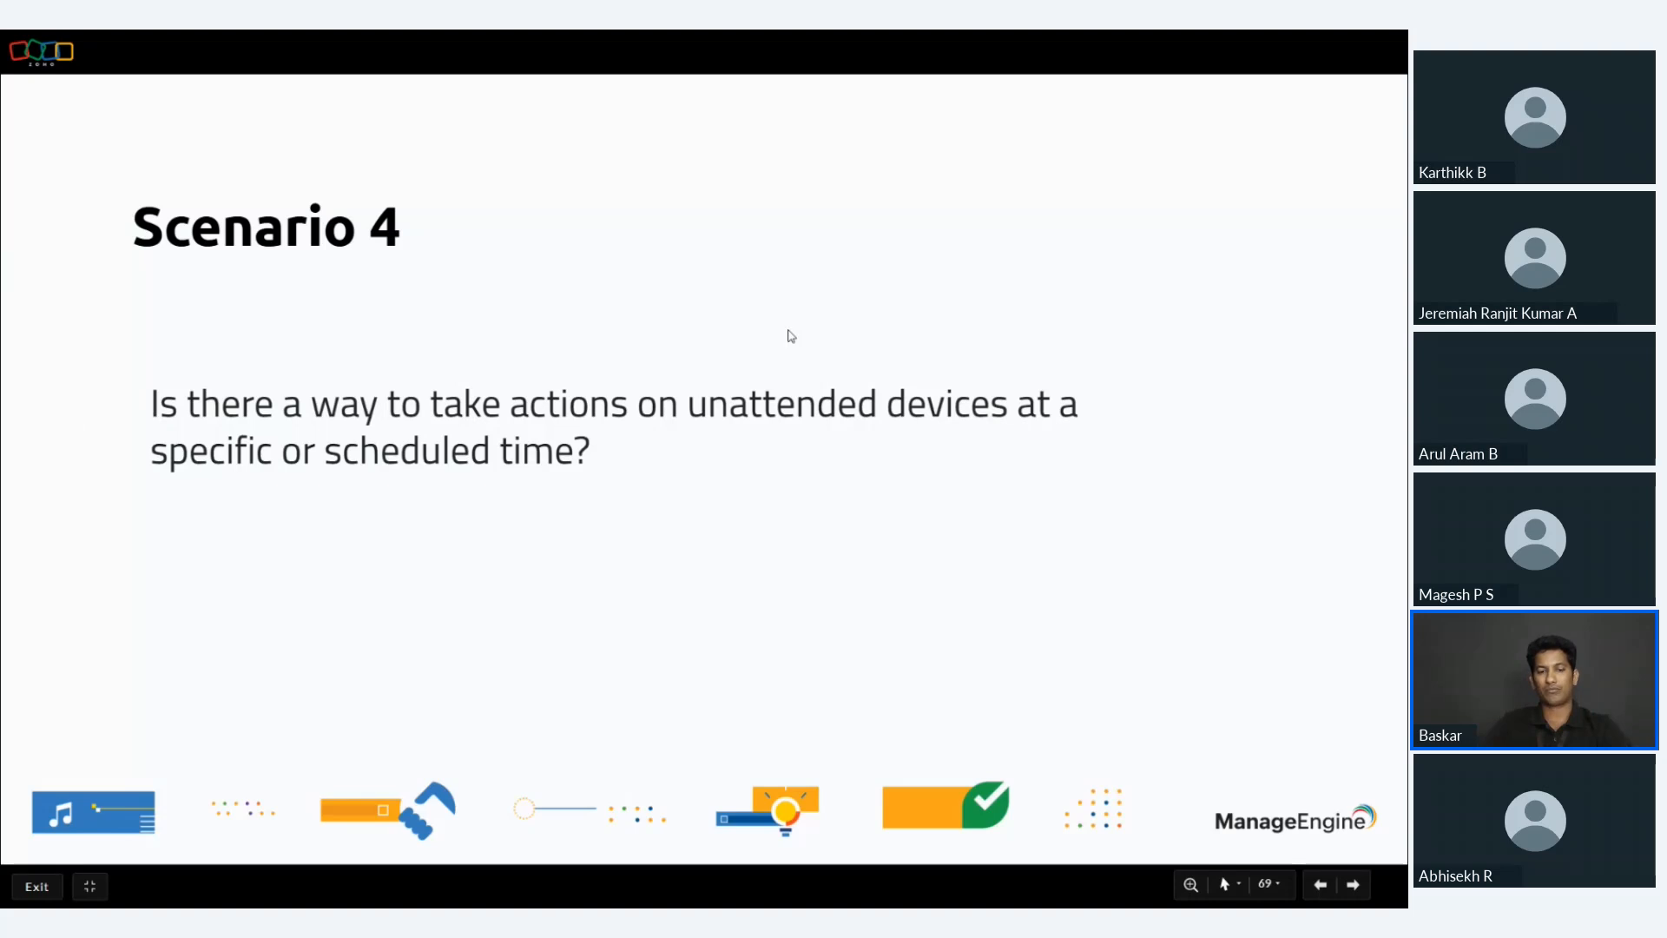
{"action": "key", "text": "alt+Tab"}
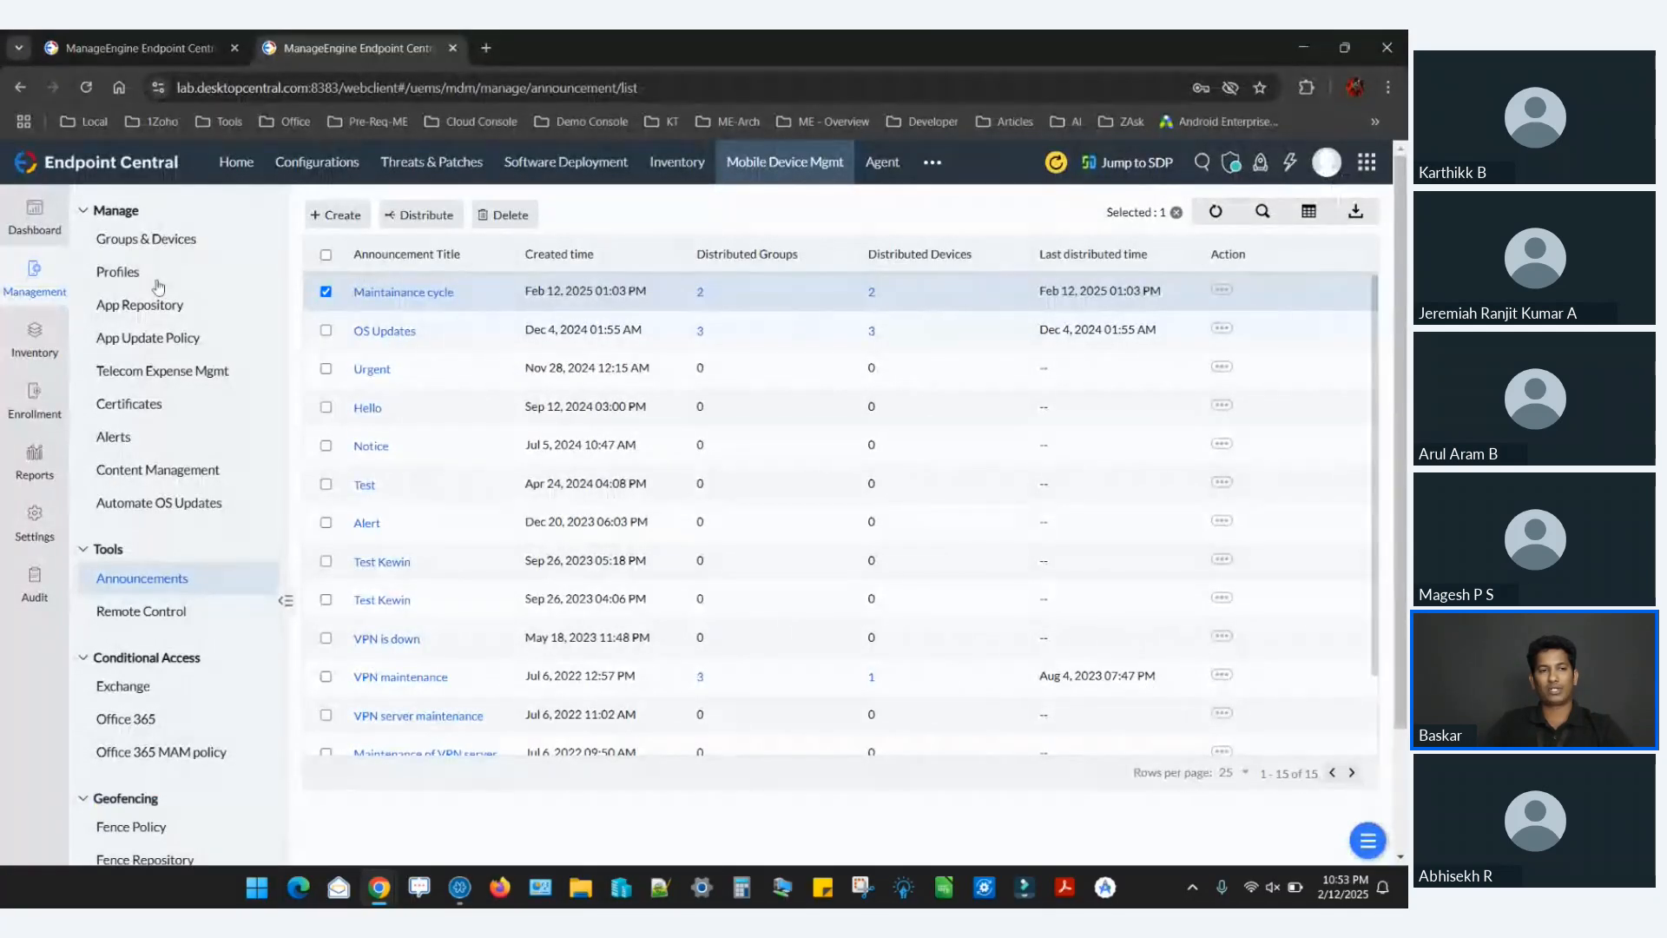
{"action": "left_click", "coordinate": [181, 241]}
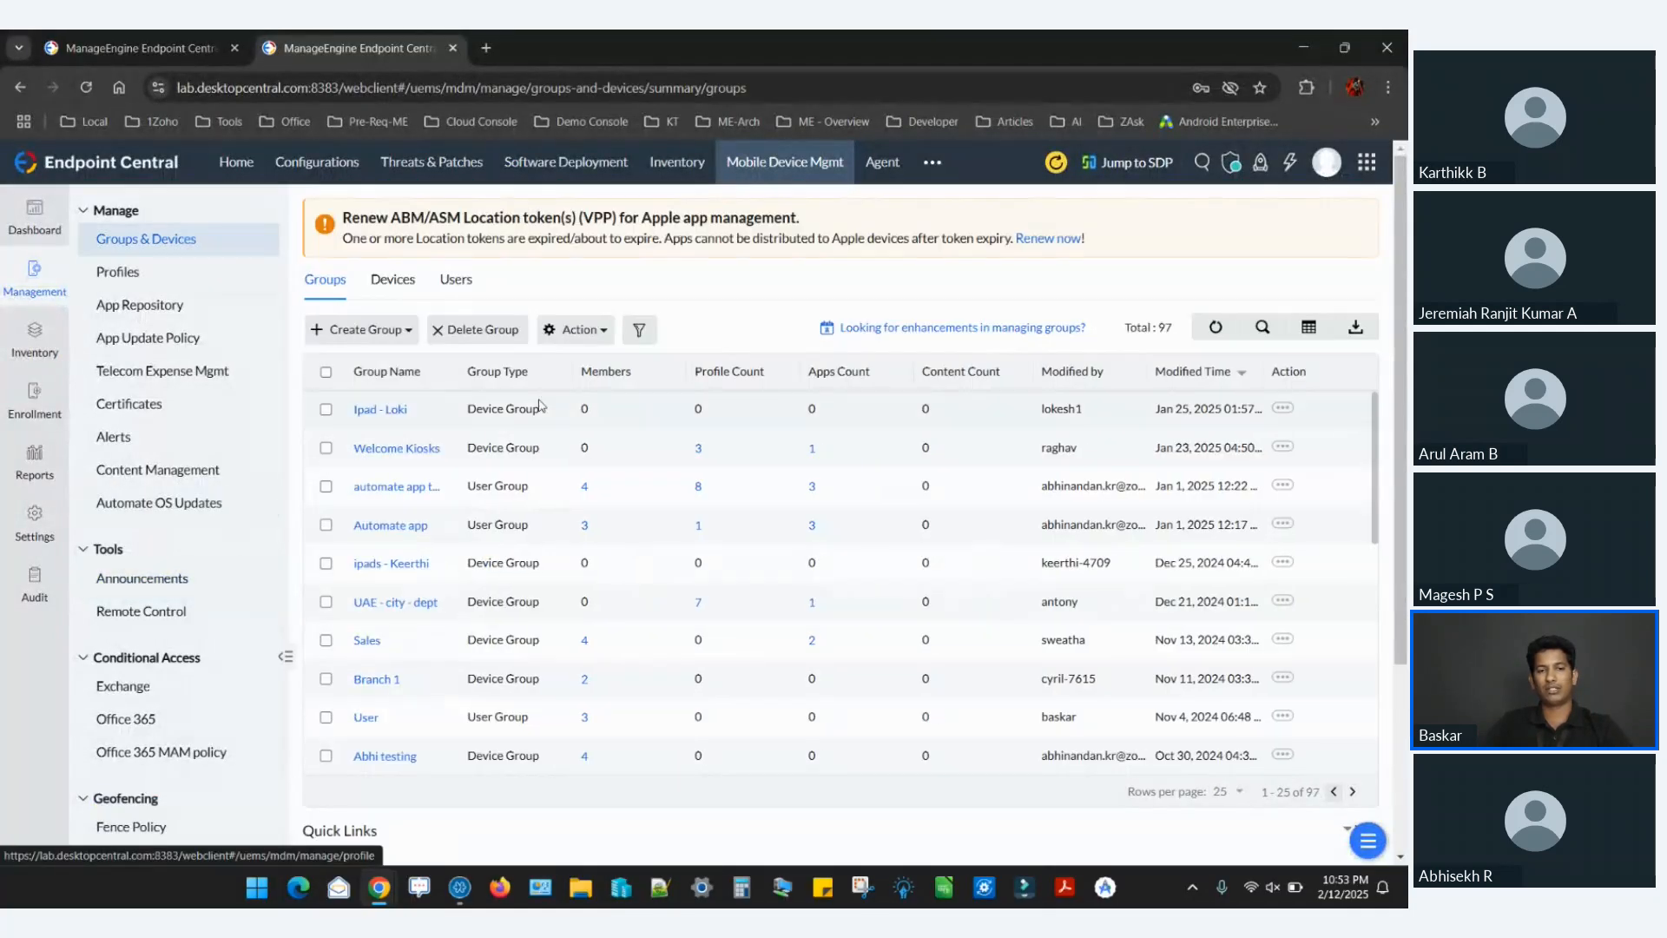
{"action": "left_click", "coordinate": [326, 409]}
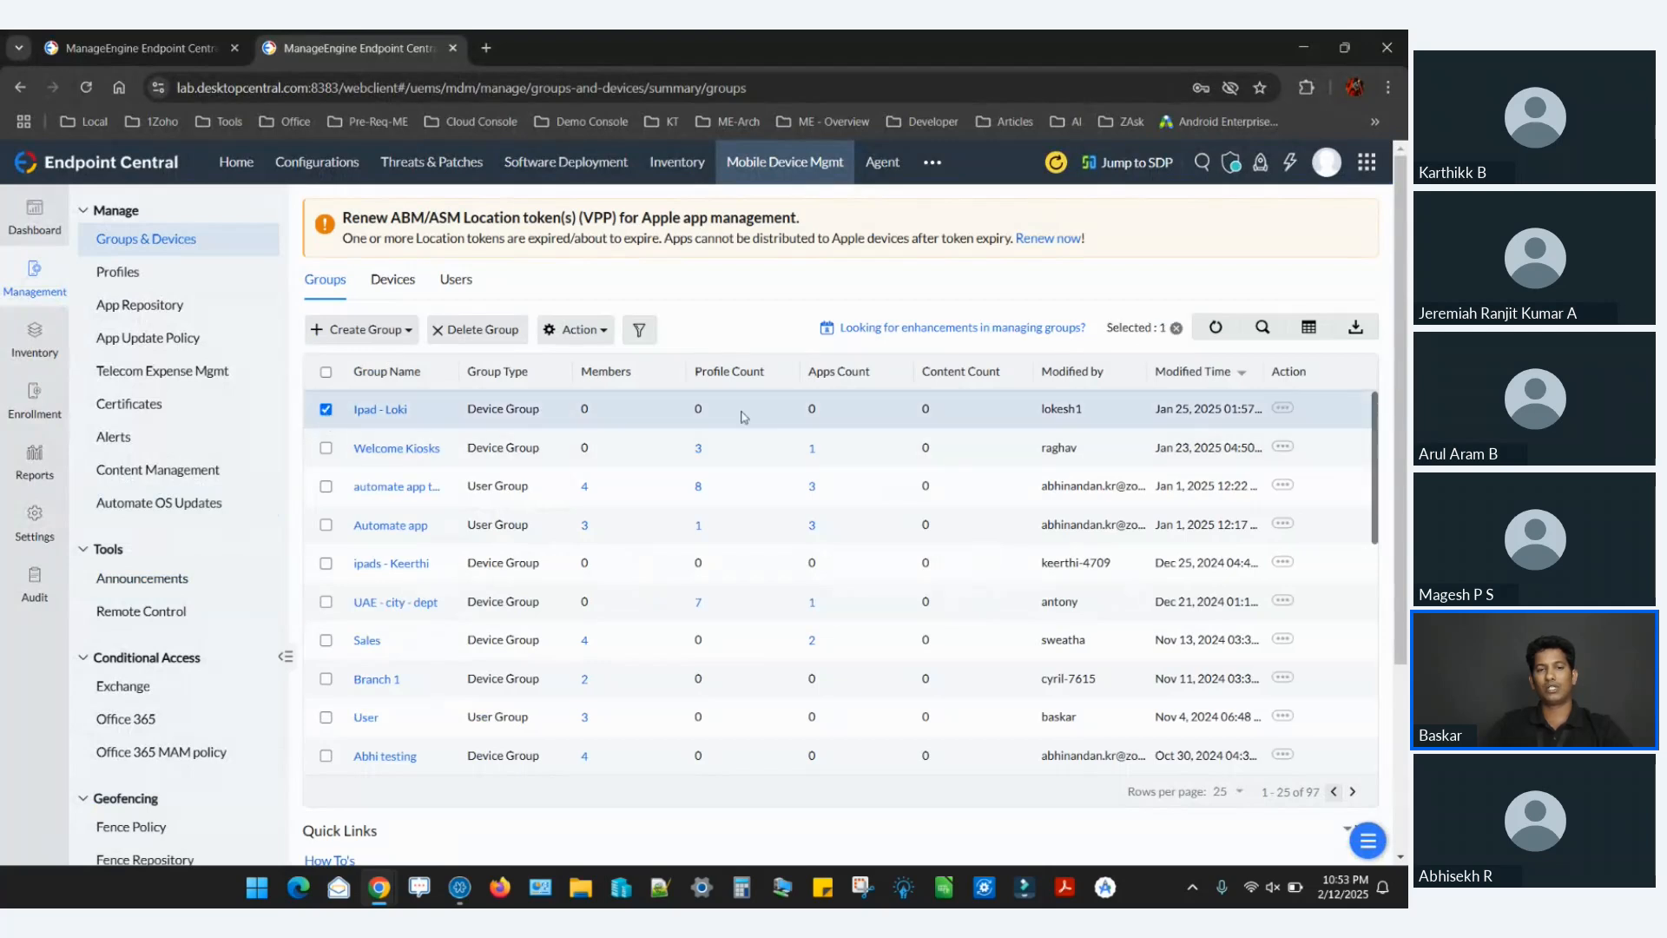
Try a repeating Remote Restart for the selected group with weekly and daily execution, cancel it, and switch back to the presentation.
{"action": "left_click", "coordinate": [577, 329]}
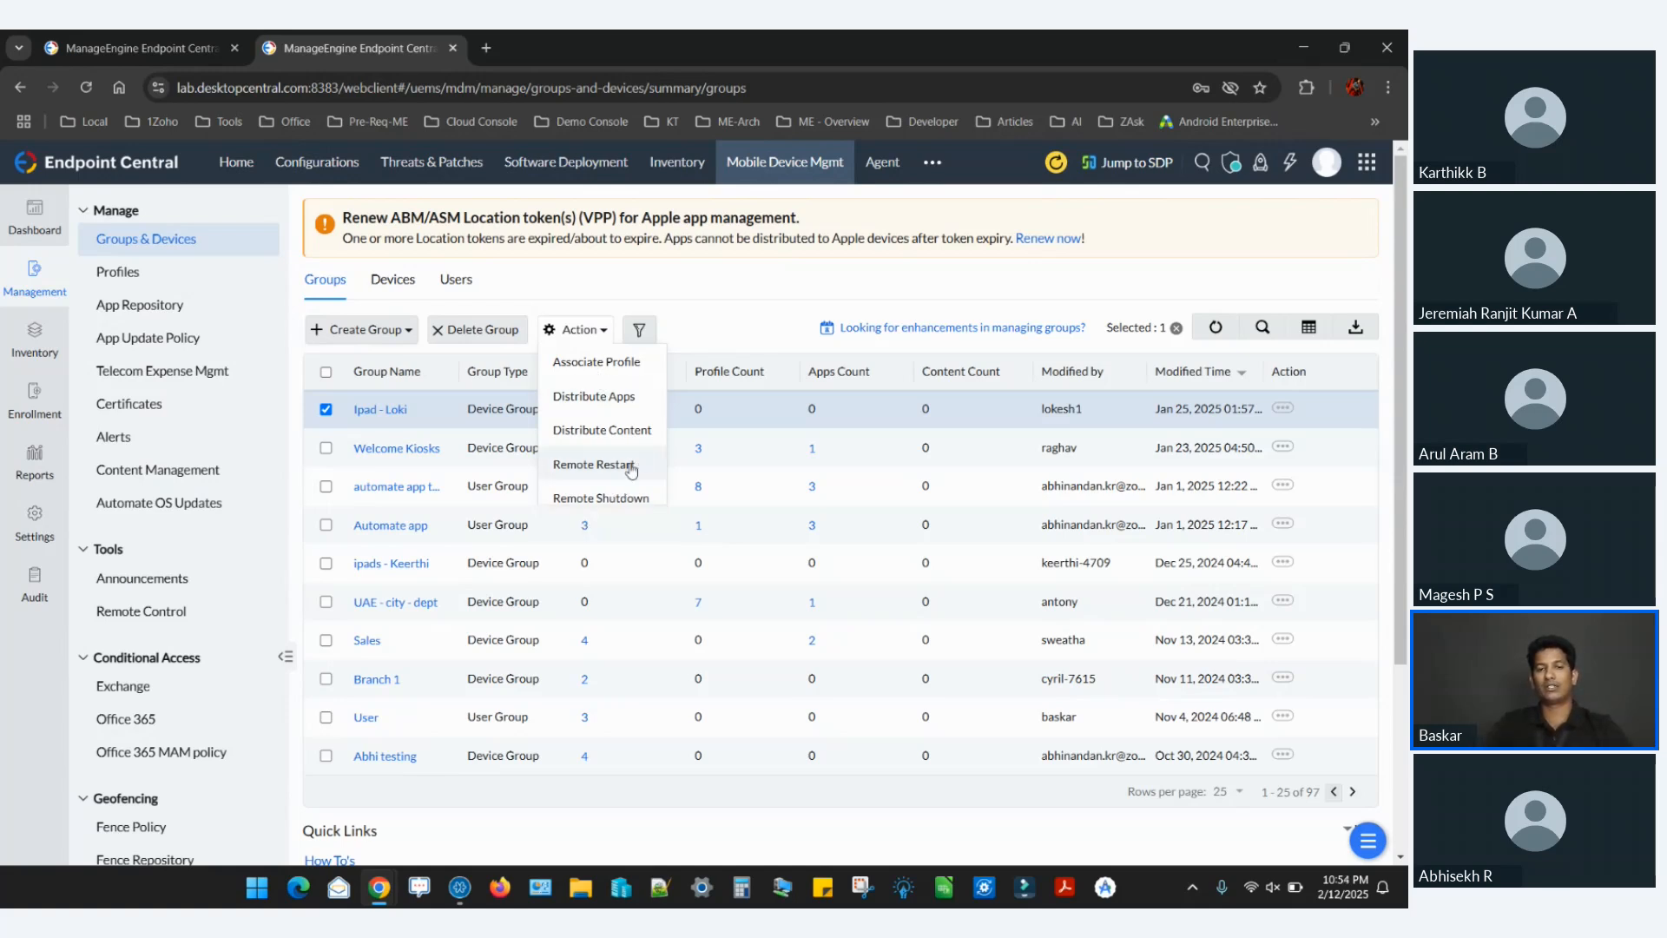
{"action": "left_click", "coordinate": [625, 464]}
{"action": "left_click", "coordinate": [733, 404]}
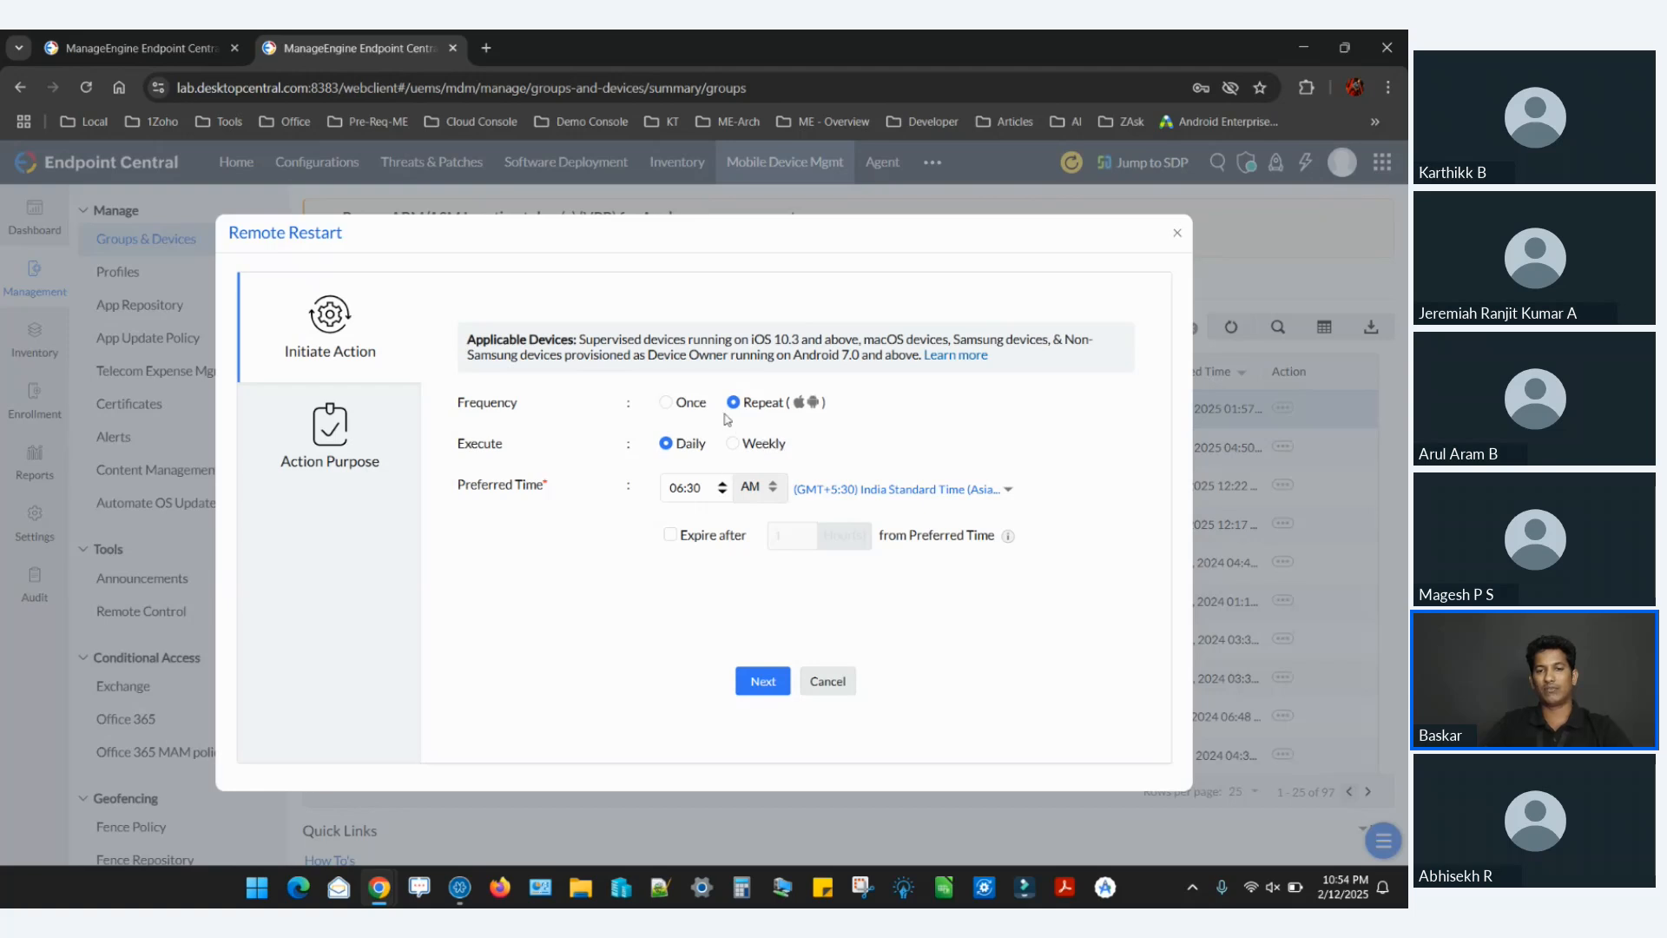
{"action": "left_click", "coordinate": [732, 446]}
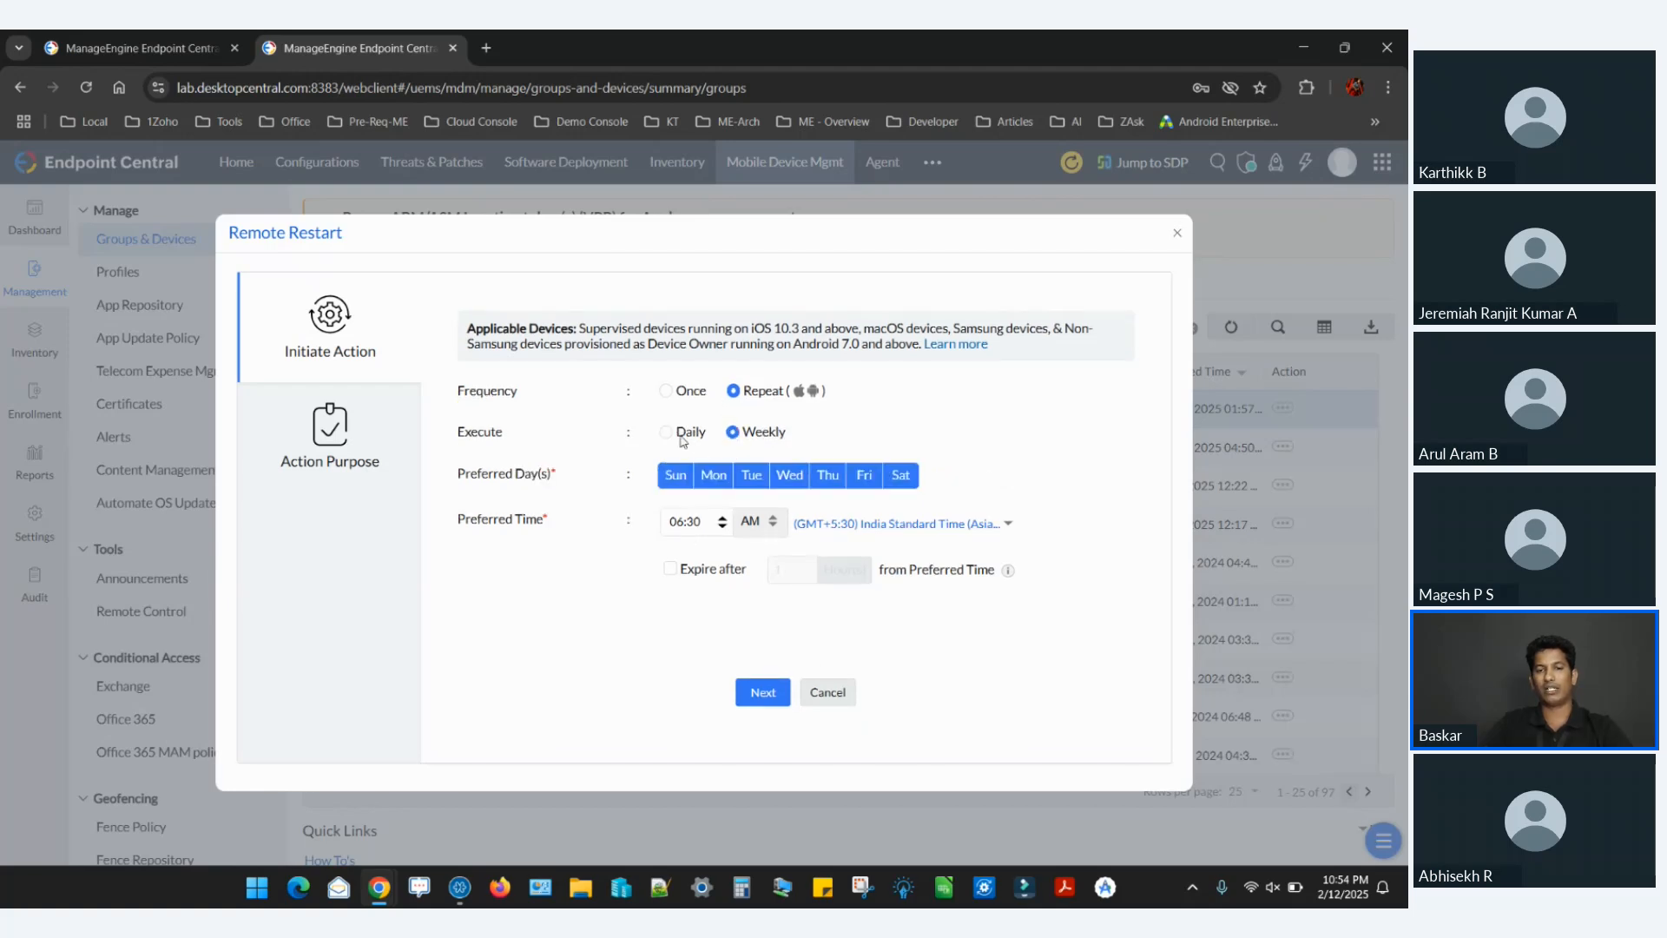
{"action": "left_click", "coordinate": [666, 441]}
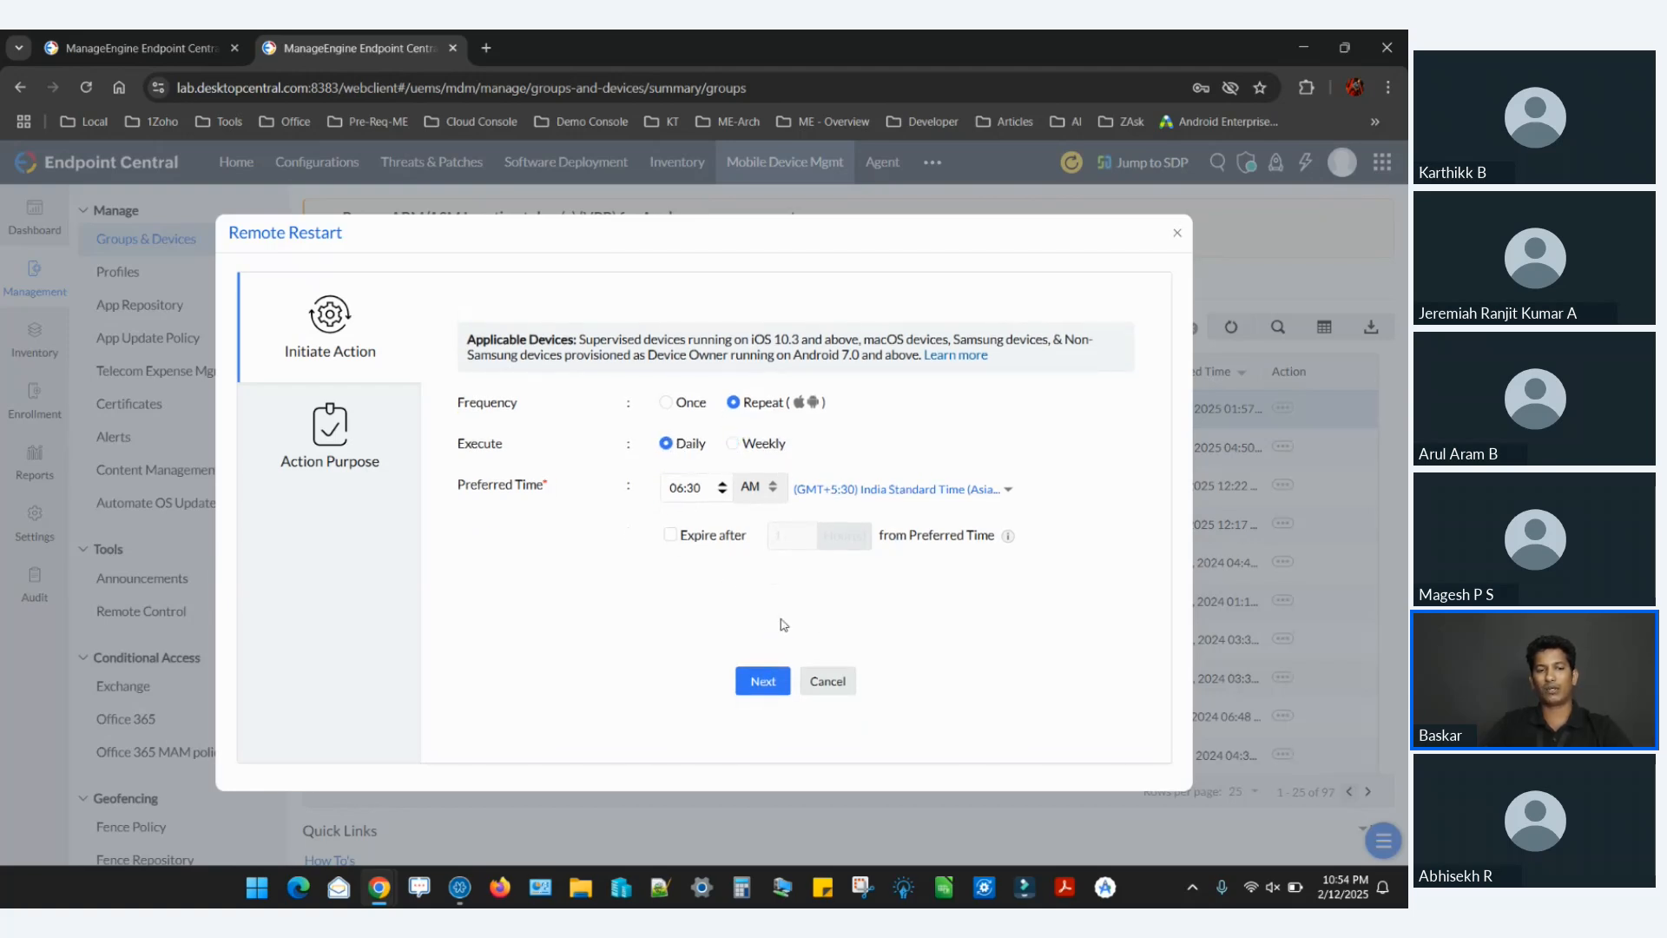
{"action": "left_click", "coordinate": [828, 683]}
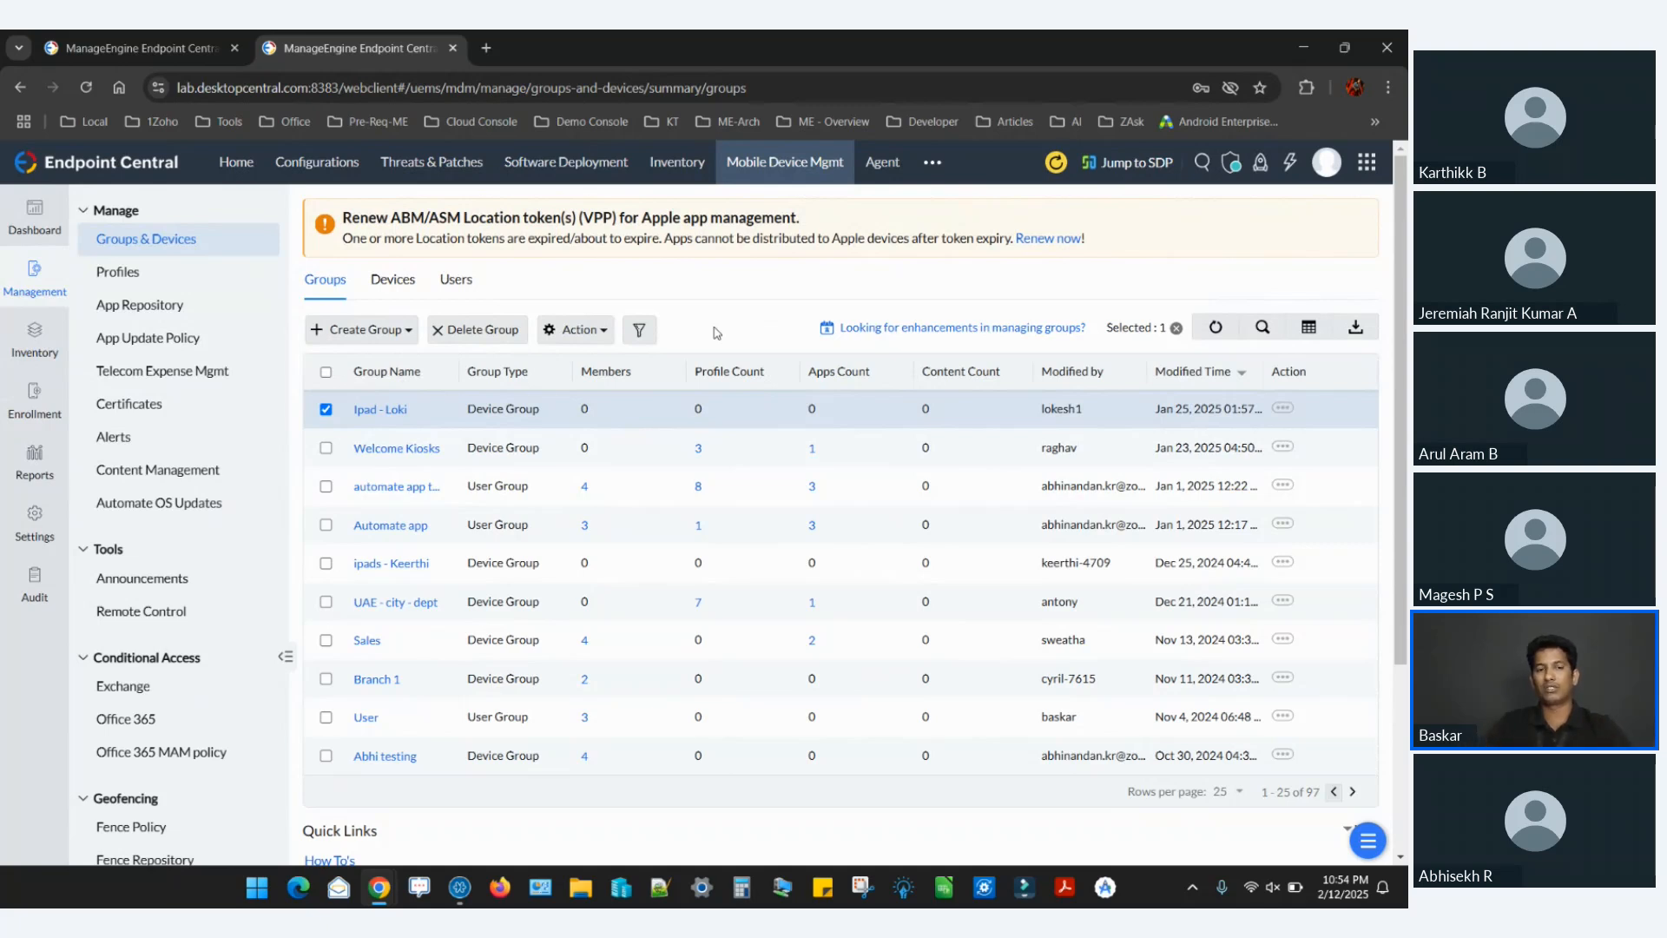
{"action": "key", "text": "alt+Tab"}
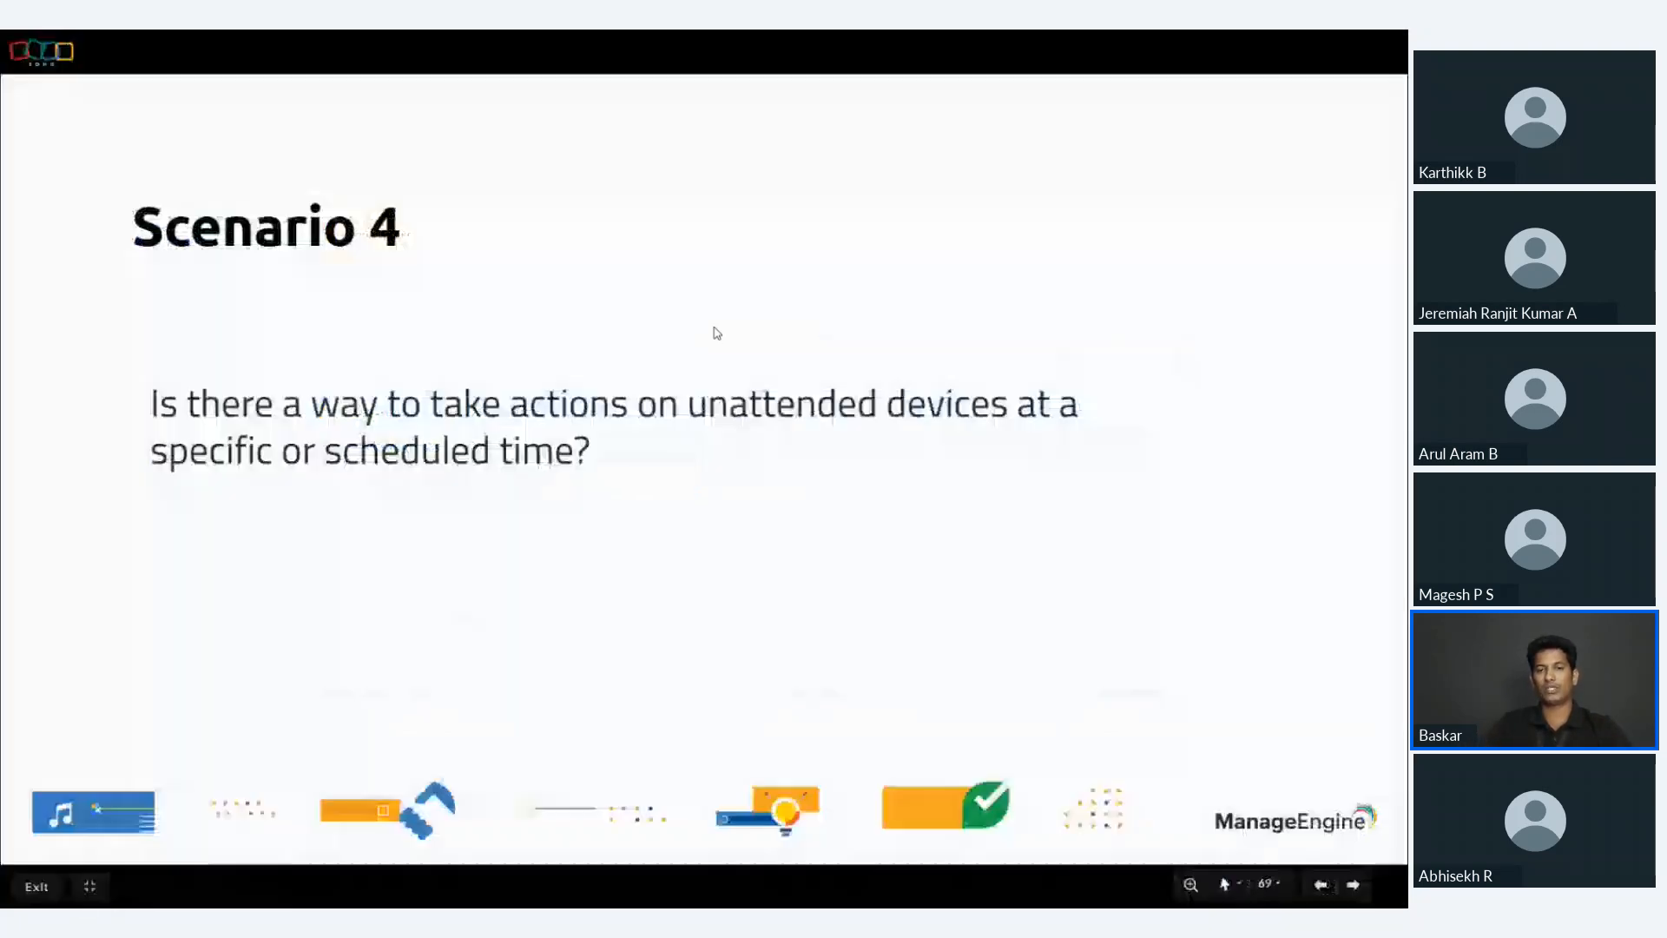